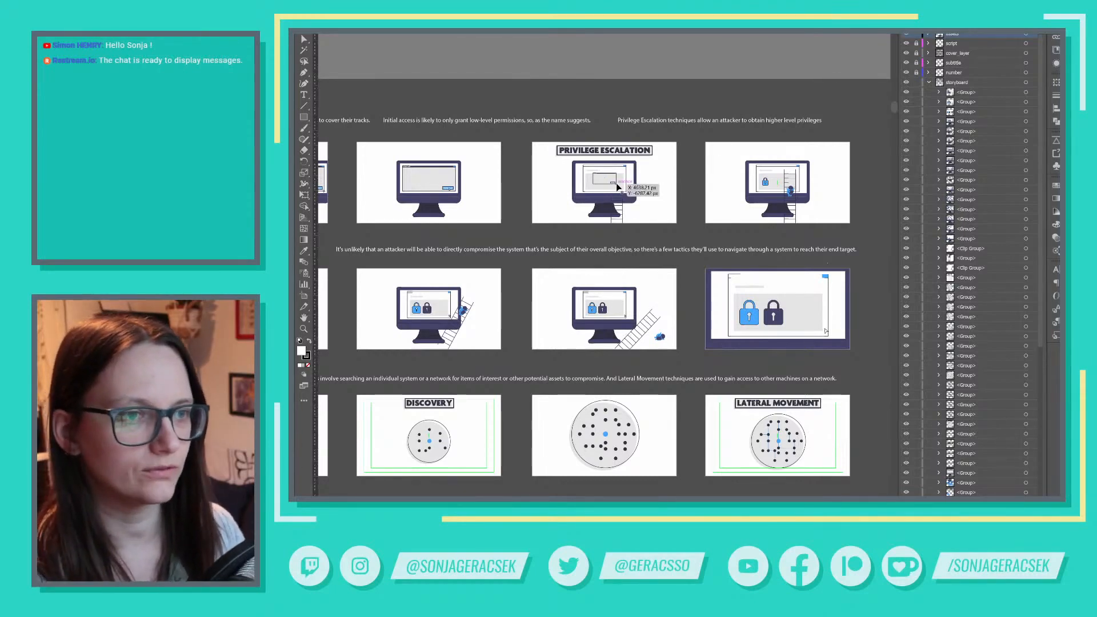
Examine the storyboard's first-row frames, from Resource Dev to Privilege Escalation, and skim the rows below them
{"action": "scroll", "coordinate": [606, 194], "scroll_direction": "up", "scroll_amount": 5}
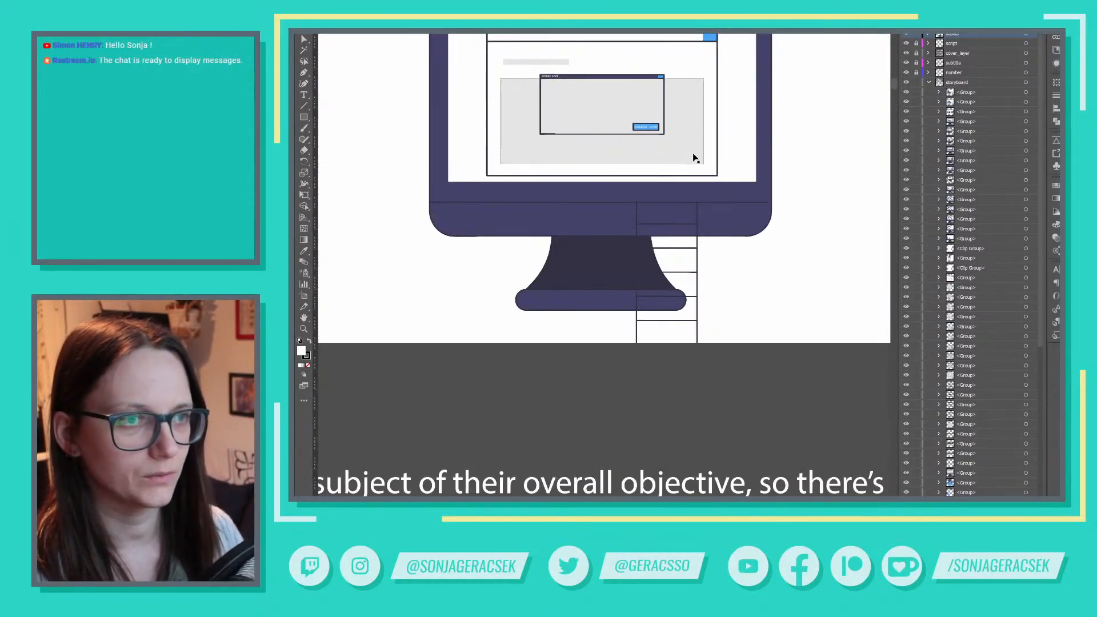
{"action": "scroll", "coordinate": [696, 163], "scroll_direction": "down", "scroll_amount": 5}
{"action": "scroll", "coordinate": [697, 163], "scroll_direction": "down", "scroll_amount": 1}
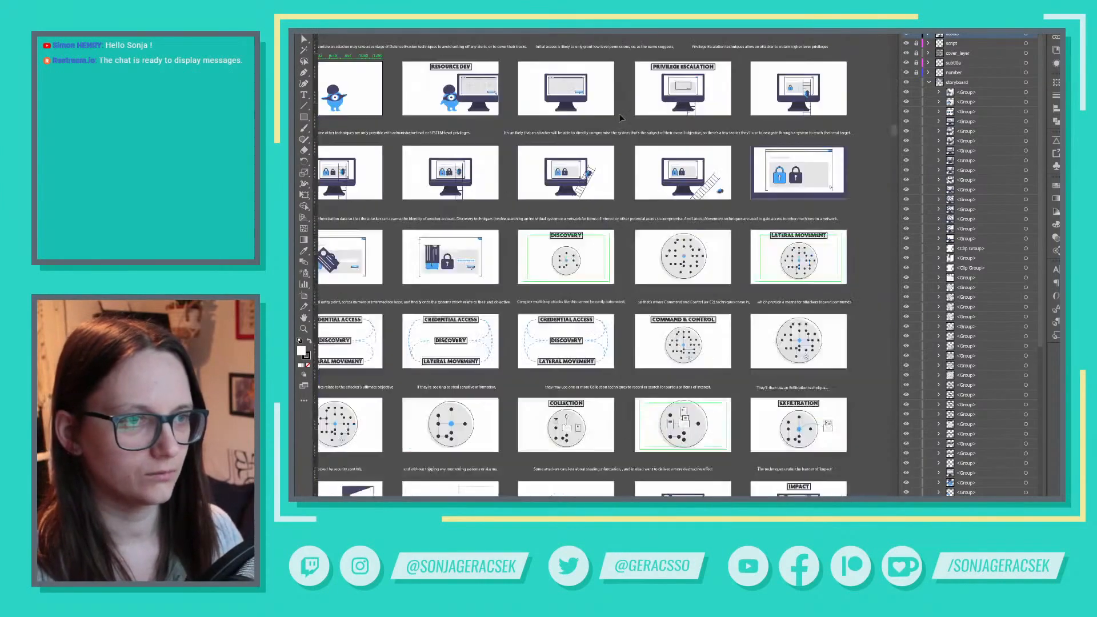
{"action": "left_click_drag", "start_coordinate": [628, 163], "coordinate": [909, 230]}
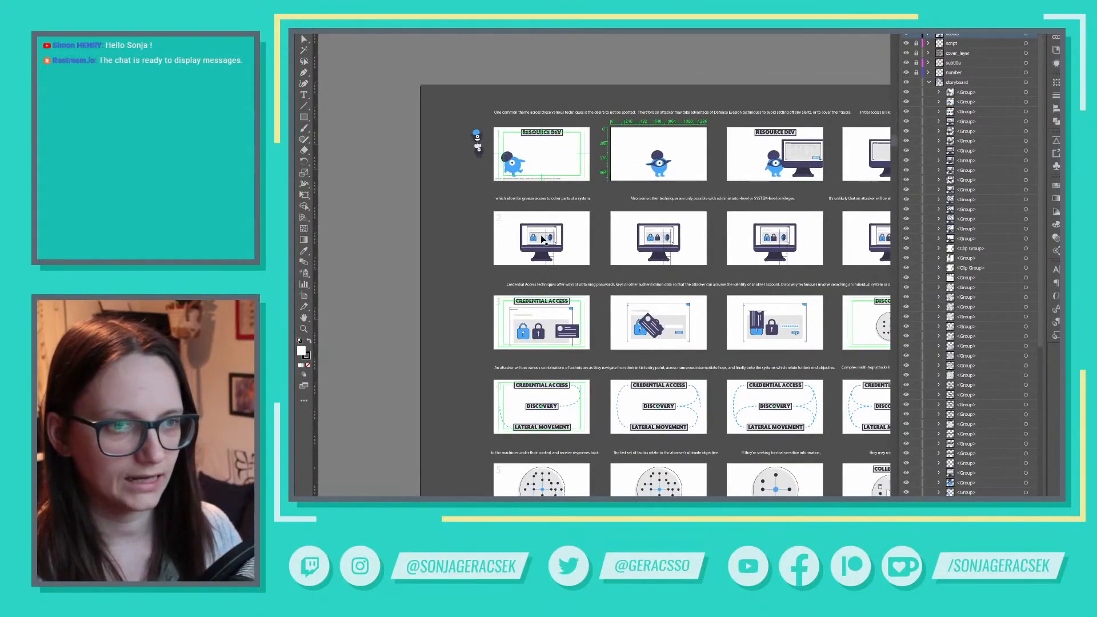
{"action": "scroll", "coordinate": [542, 239], "scroll_direction": "up", "scroll_amount": 2}
{"action": "scroll", "coordinate": [651, 218], "scroll_direction": "down", "scroll_amount": 1}
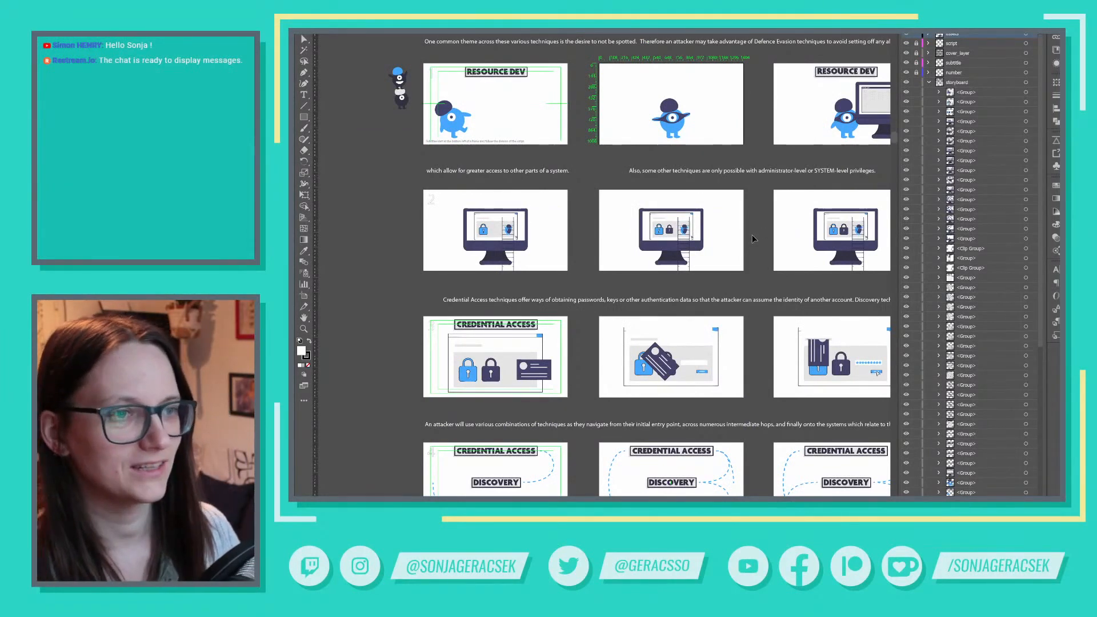
{"action": "scroll", "coordinate": [791, 240], "scroll_direction": "down", "scroll_amount": 2}
{"action": "scroll", "coordinate": [791, 240], "scroll_direction": "up", "scroll_amount": 2}
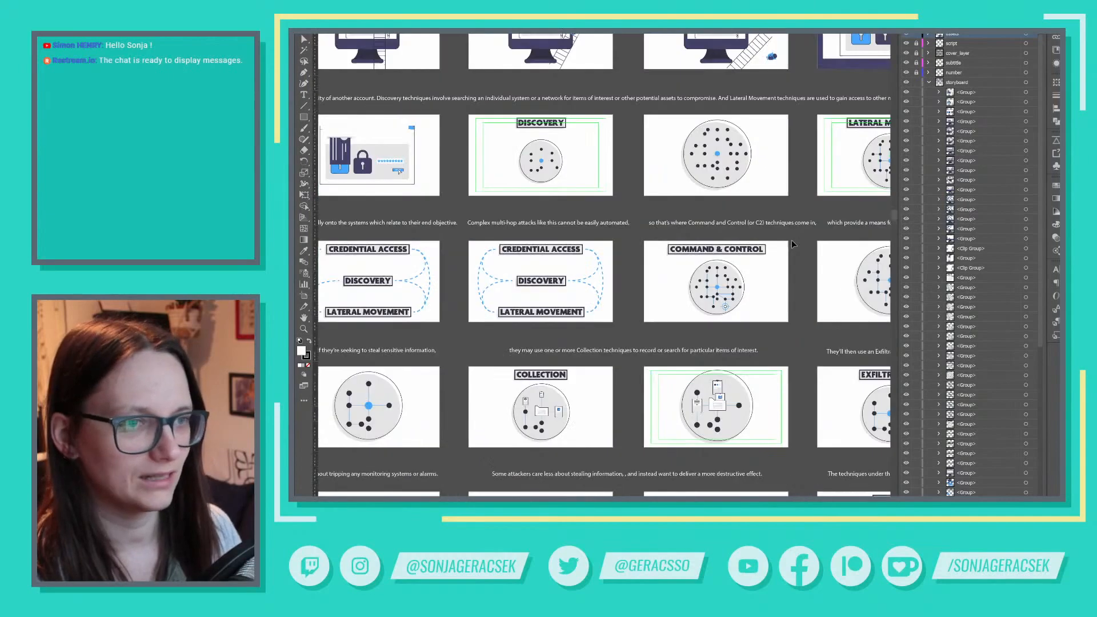
{"action": "left_click_drag", "start_coordinate": [468, 156], "coordinate": [793, 364]}
Review the second-row frames showing the monitor, padlocks and ladder, up to the enlarged padlock window
{"action": "scroll", "coordinate": [522, 236], "scroll_direction": "up", "scroll_amount": 3}
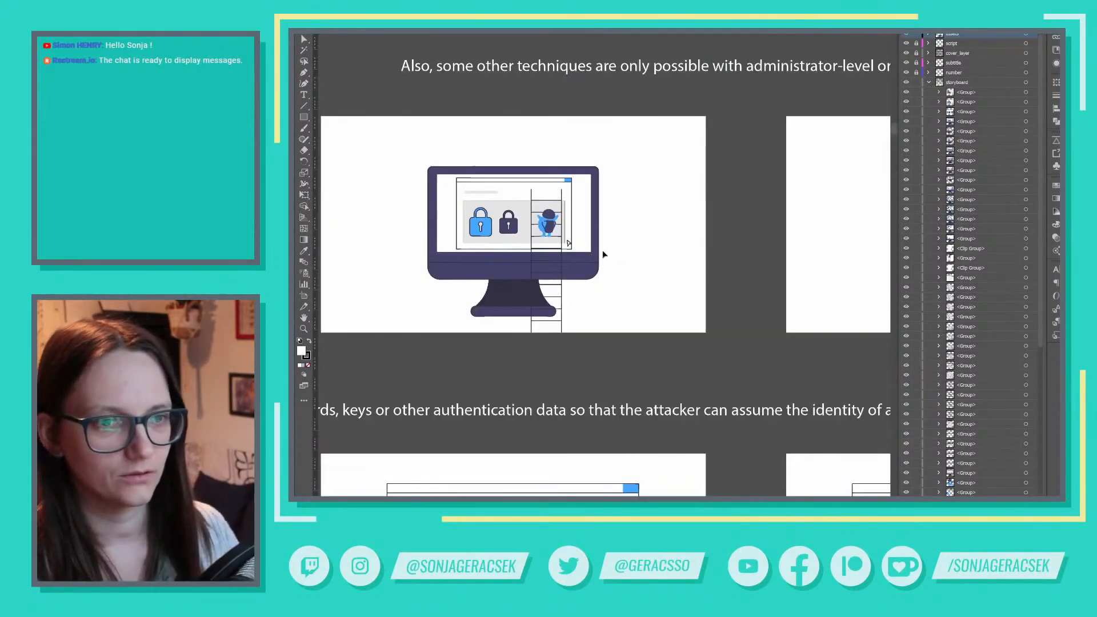
{"action": "scroll", "coordinate": [760, 241], "scroll_direction": "down", "scroll_amount": 3}
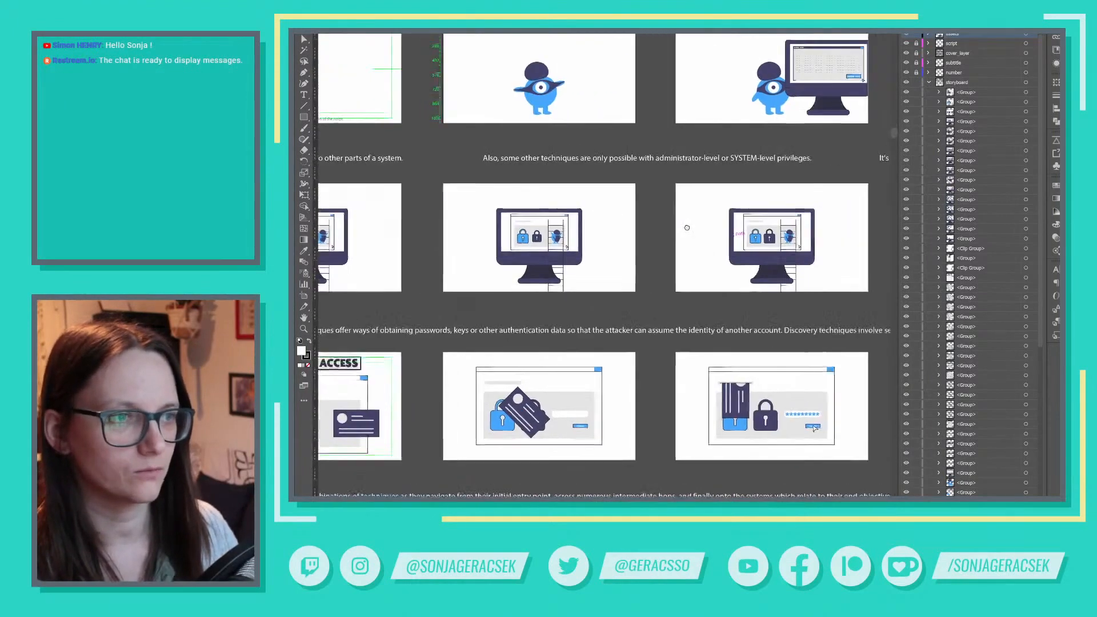
{"action": "left_click_drag", "start_coordinate": [687, 228], "coordinate": [637, 228]}
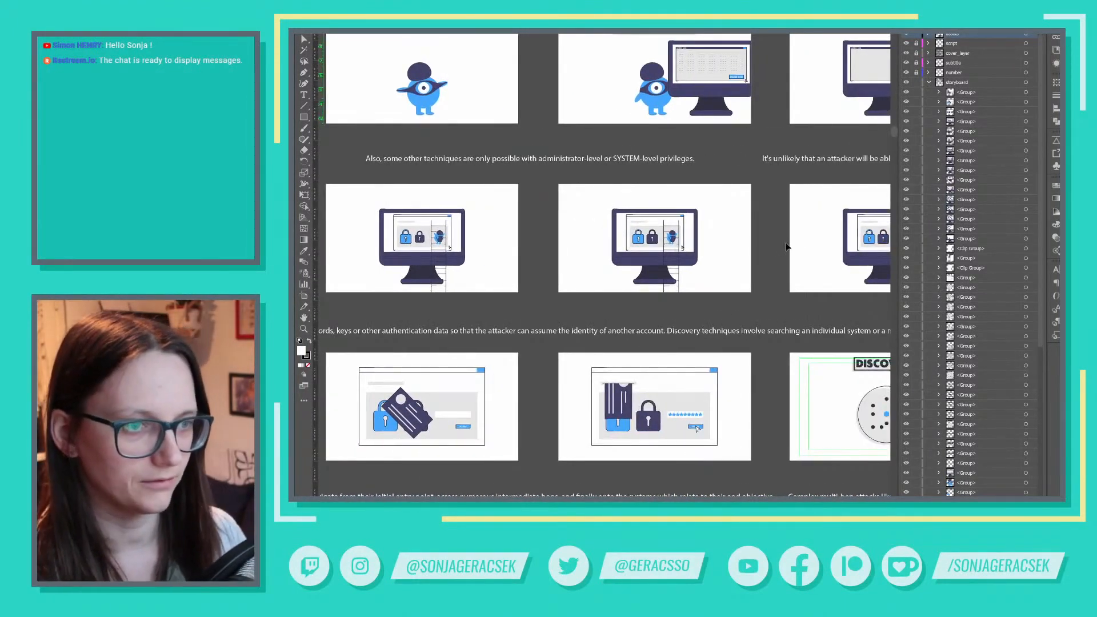
{"action": "left_click_drag", "start_coordinate": [806, 226], "coordinate": [545, 195]}
{"action": "left_click_drag", "start_coordinate": [799, 224], "coordinate": [559, 233]}
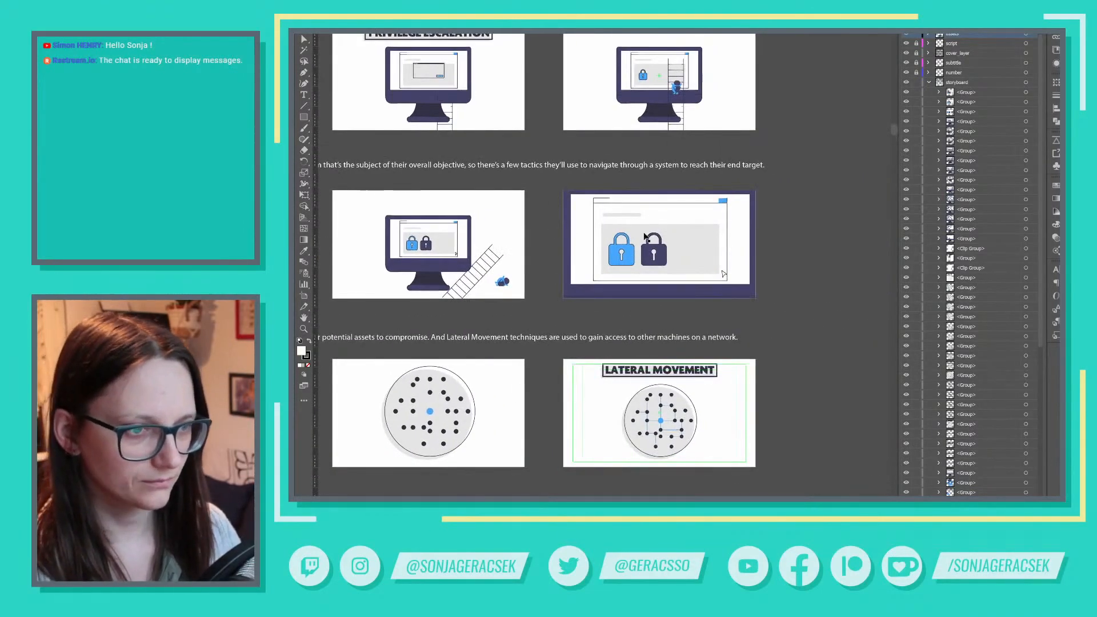
{"action": "left_click_drag", "start_coordinate": [448, 293], "coordinate": [846, 227]}
{"action": "left_click_drag", "start_coordinate": [446, 271], "coordinate": [817, 241]}
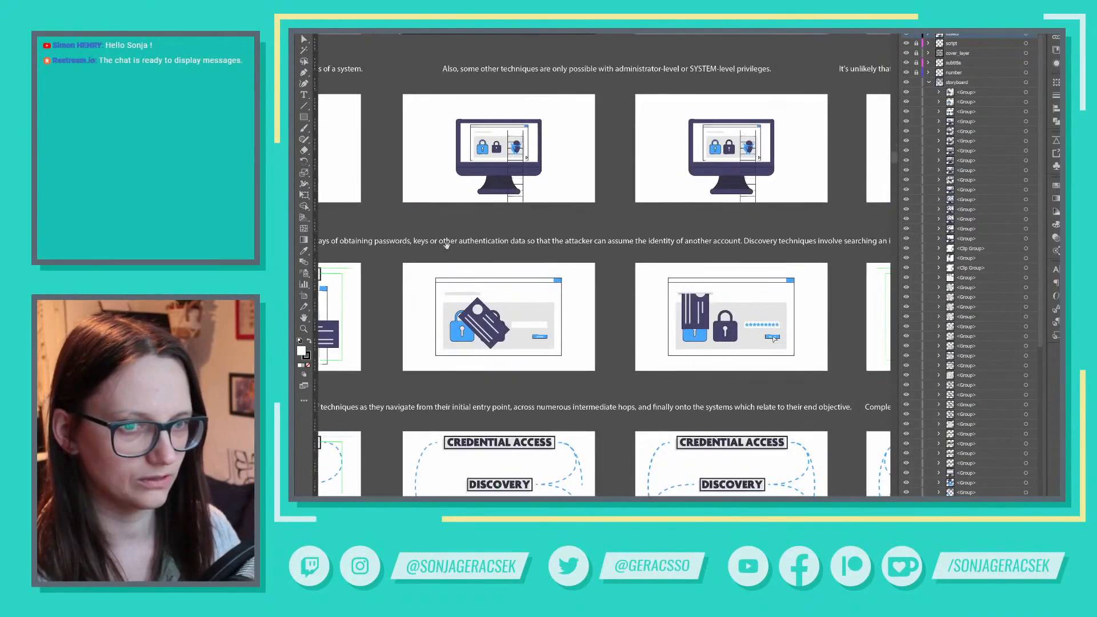
{"action": "left_click_drag", "start_coordinate": [347, 249], "coordinate": [799, 230]}
Go through the third-row frames with their script lines, from Credential Access through Discovery to Lateral Movement
{"action": "scroll", "coordinate": [785, 323], "scroll_direction": "up", "scroll_amount": 2}
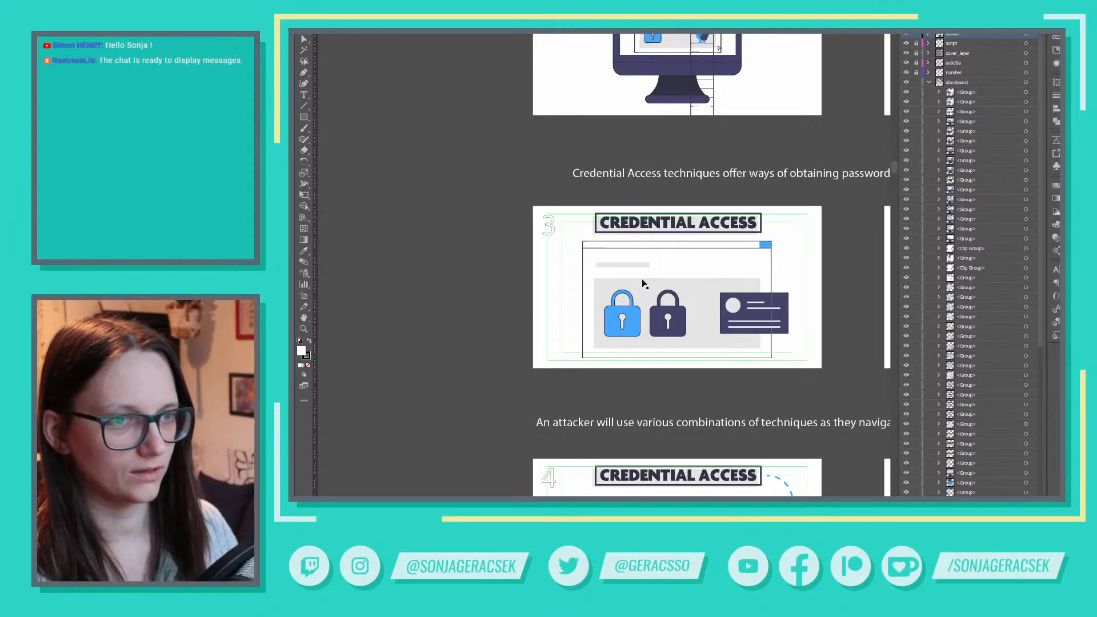
{"action": "scroll", "coordinate": [670, 288], "scroll_direction": "down", "scroll_amount": 2}
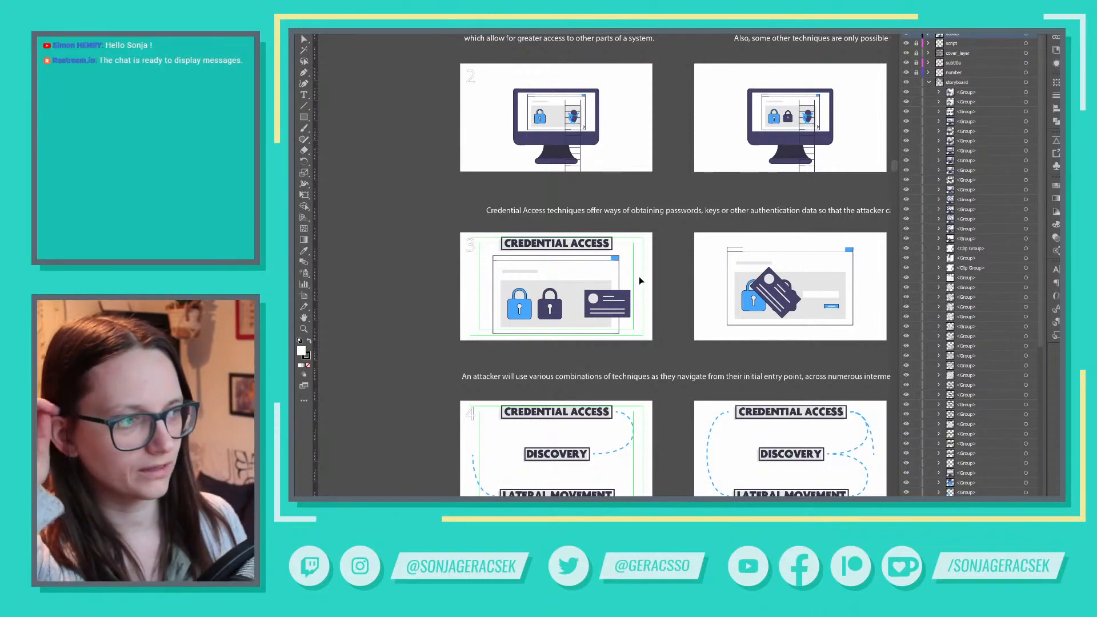
{"action": "left_click_drag", "start_coordinate": [812, 291], "coordinate": [608, 295]}
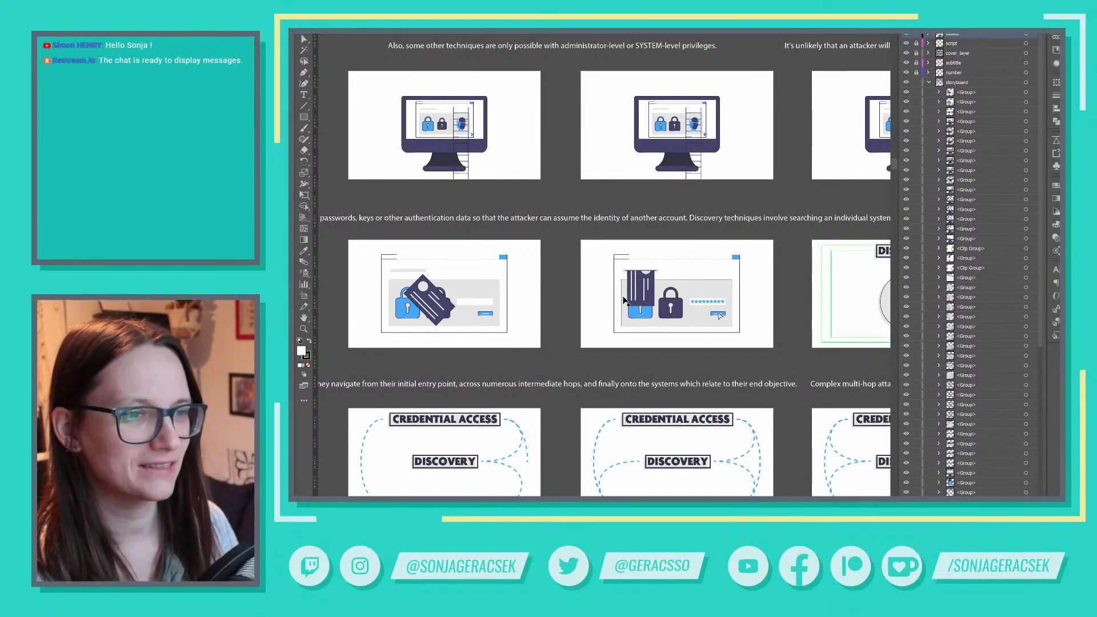
{"action": "left_click_drag", "start_coordinate": [802, 288], "coordinate": [679, 285]}
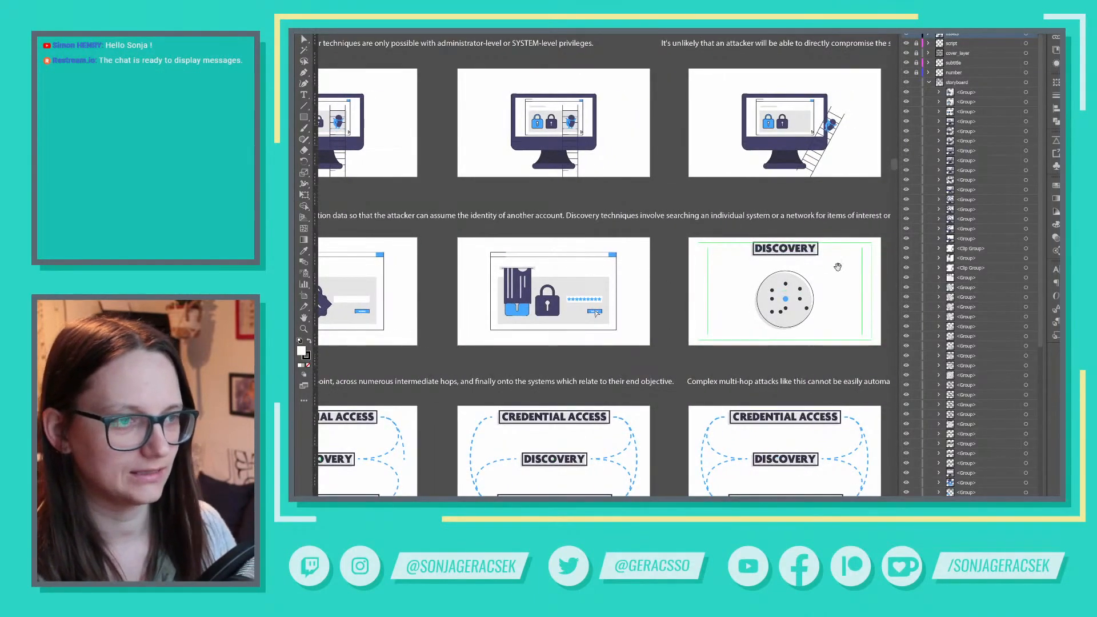
{"action": "left_click_drag", "start_coordinate": [838, 267], "coordinate": [651, 271]}
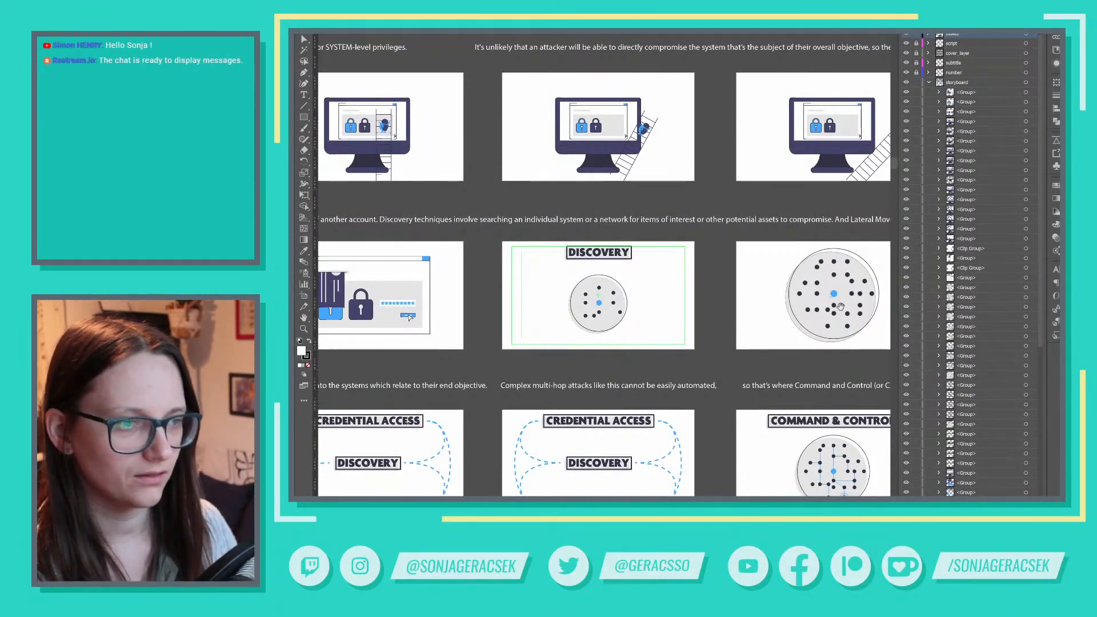
{"action": "left_click_drag", "start_coordinate": [595, 316], "coordinate": [464, 326]}
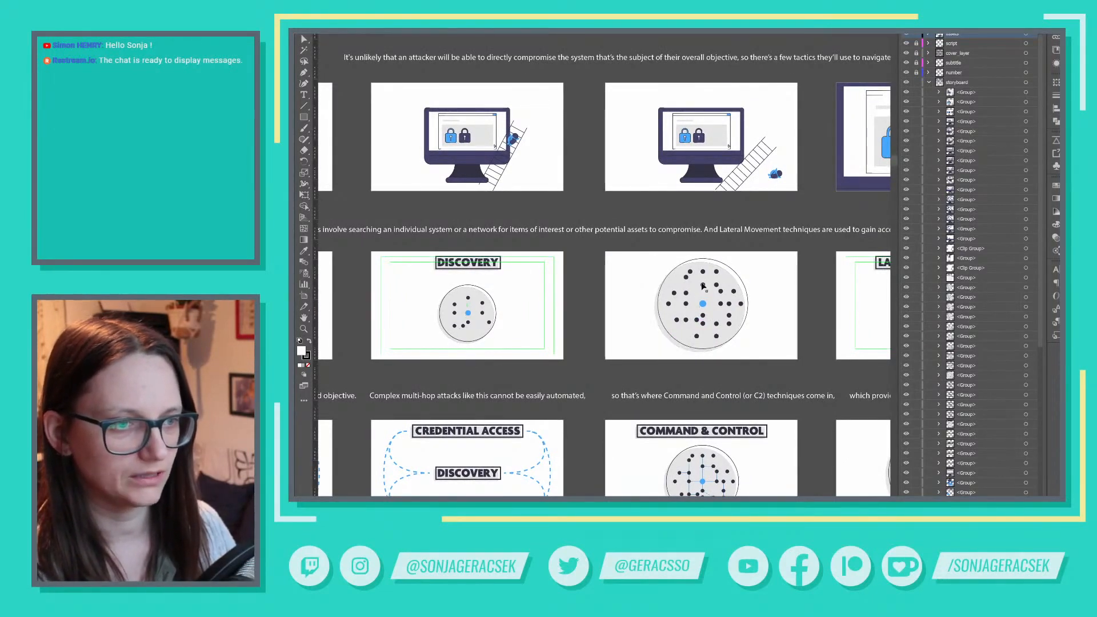
{"action": "left_click_drag", "start_coordinate": [794, 325], "coordinate": [520, 331]}
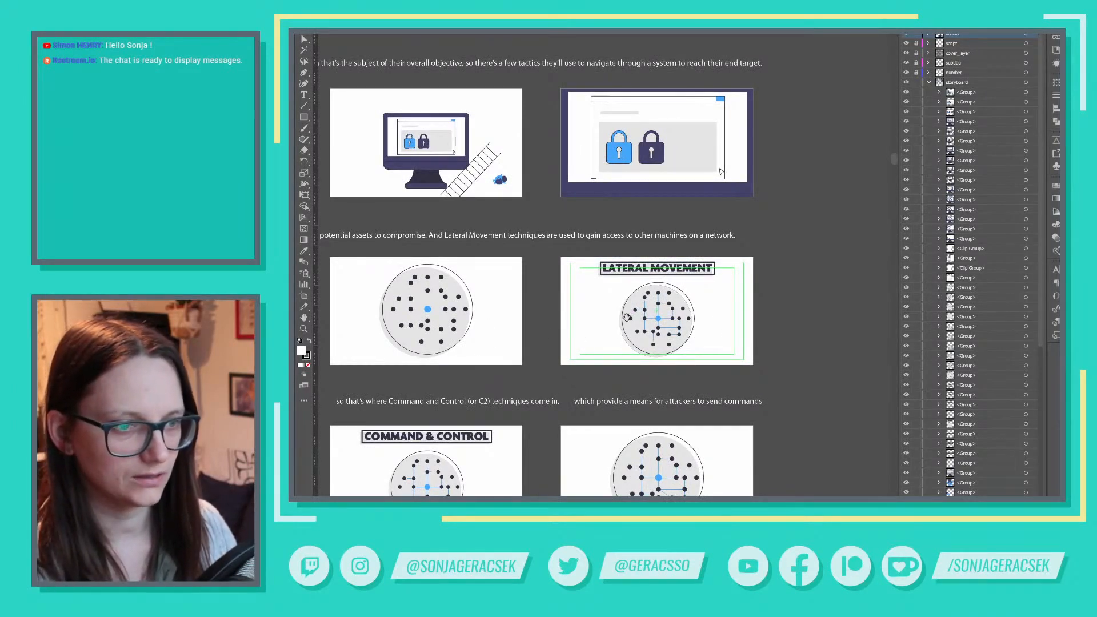
{"action": "left_click_drag", "start_coordinate": [529, 350], "coordinate": [632, 326]}
Check the fourth-row frames that combine the three technique titles, and survey the whole storyboard
{"action": "scroll", "coordinate": [631, 327], "scroll_direction": "down", "scroll_amount": 10}
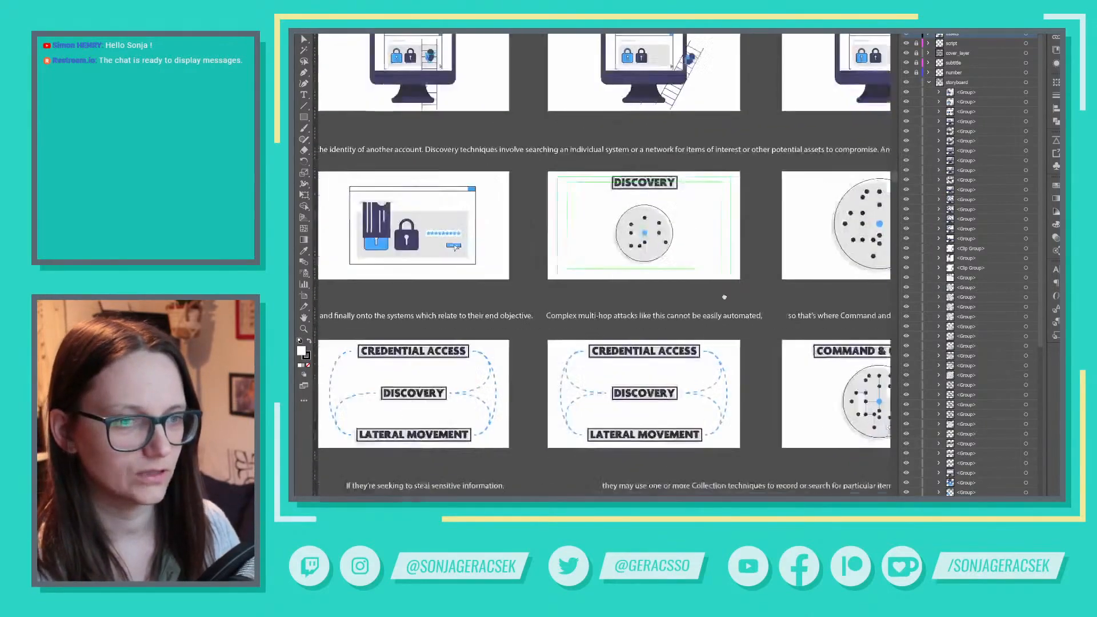
{"action": "left_click_drag", "start_coordinate": [847, 254], "coordinate": [975, 241]}
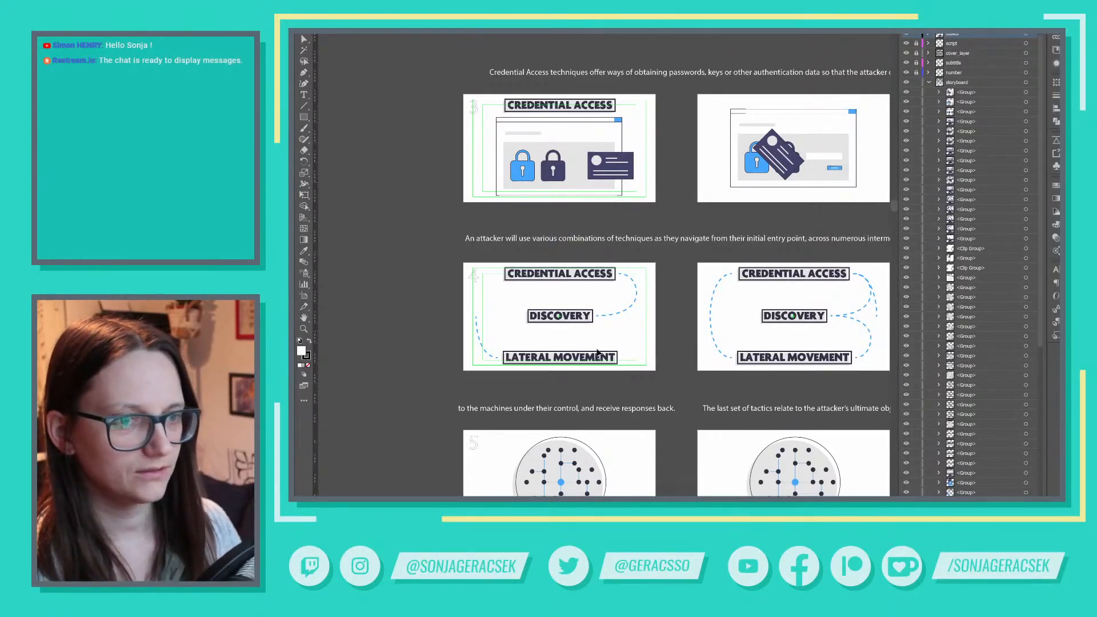
{"action": "scroll", "coordinate": [643, 331], "scroll_direction": "down", "scroll_amount": 5}
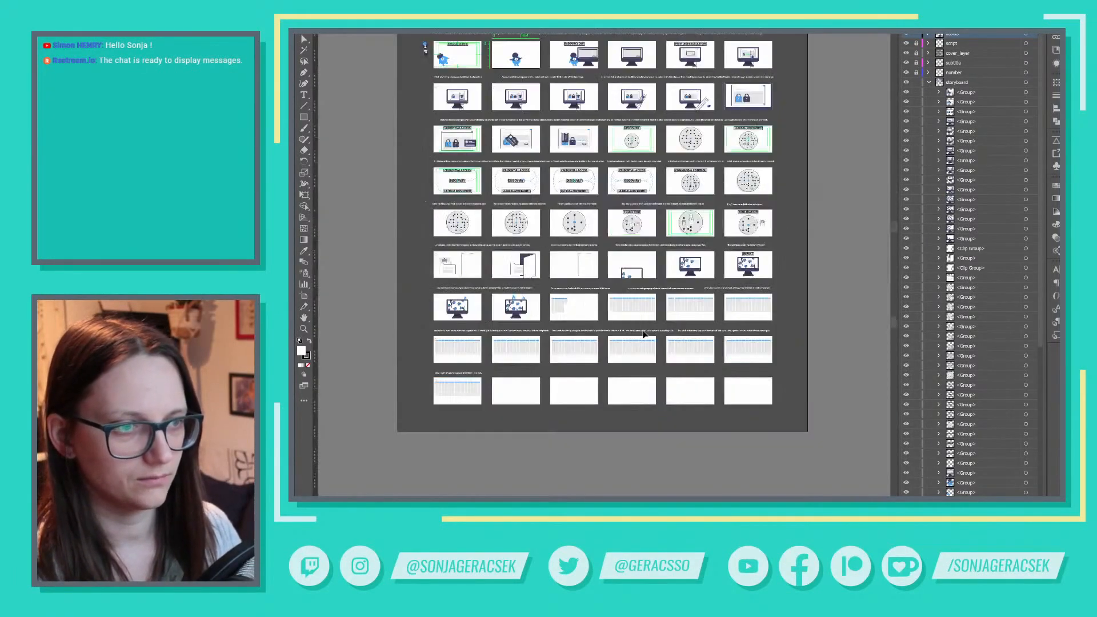
{"action": "scroll", "coordinate": [642, 334], "scroll_direction": "up", "scroll_amount": 3}
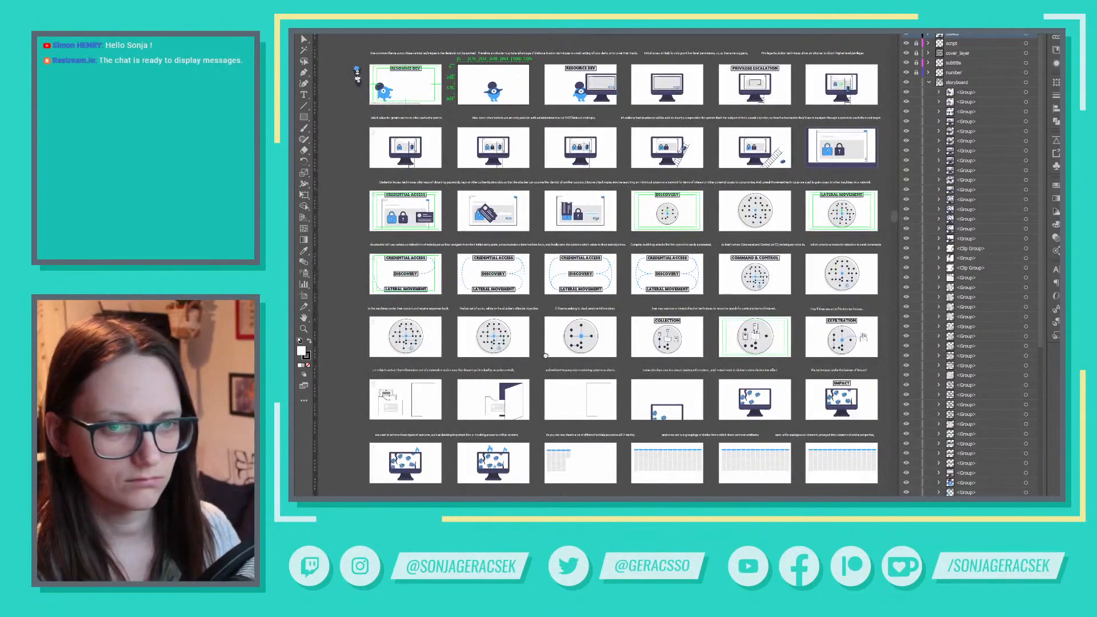
{"action": "left_click_drag", "start_coordinate": [546, 356], "coordinate": [539, 352]}
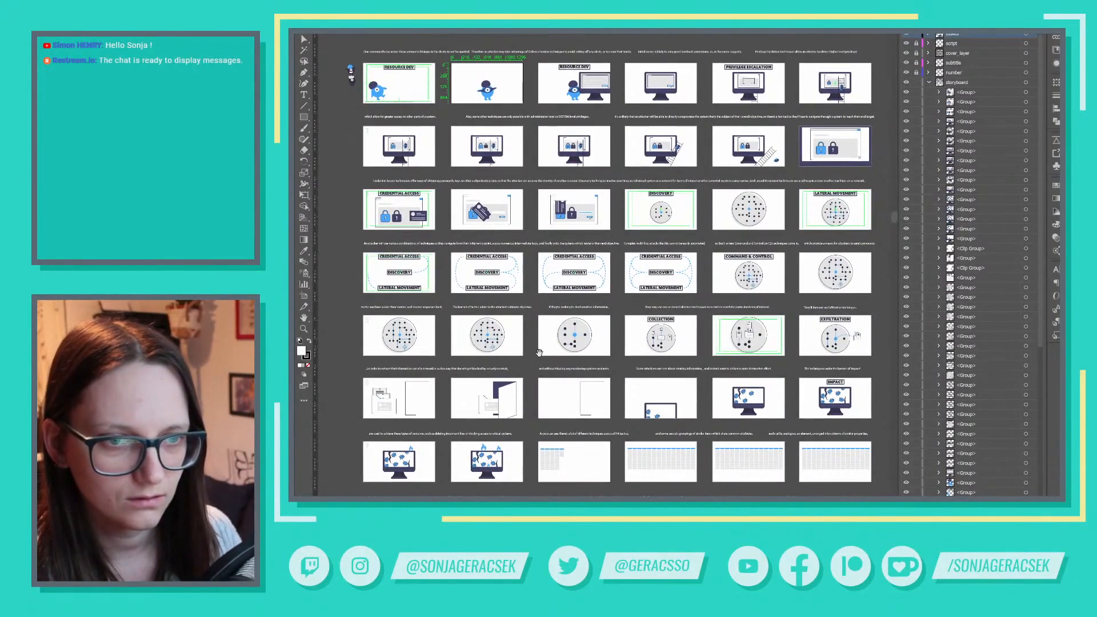
{"action": "left_click_drag", "start_coordinate": [613, 285], "coordinate": [590, 309]}
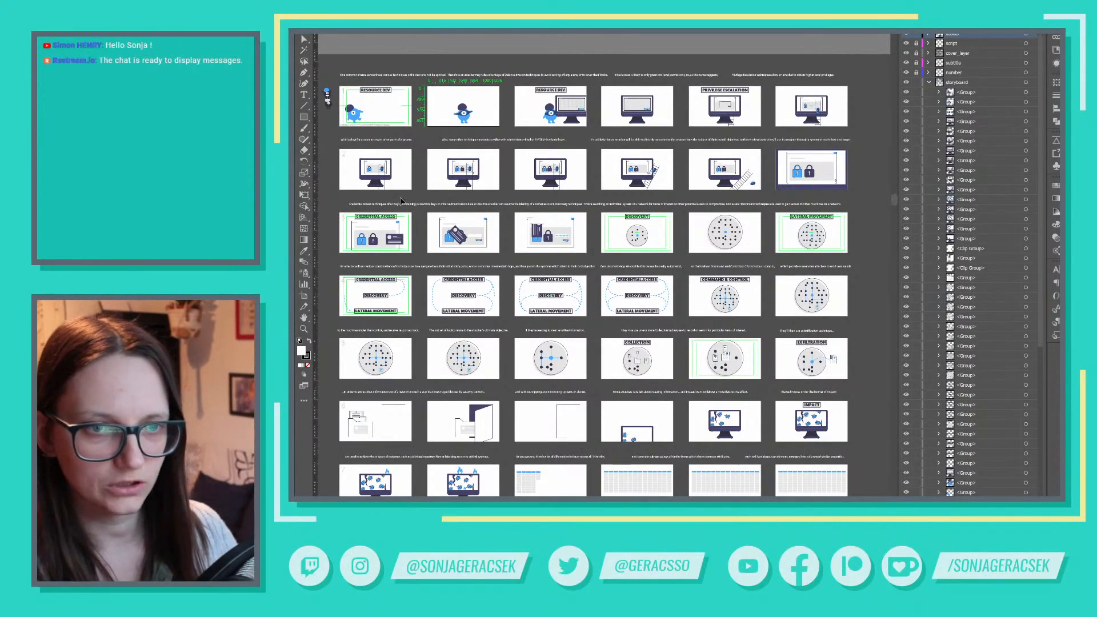
Select in turn the artwork of the third row's Credential Access, Discovery and Lateral Movement frames
{"action": "left_click", "coordinate": [392, 220]}
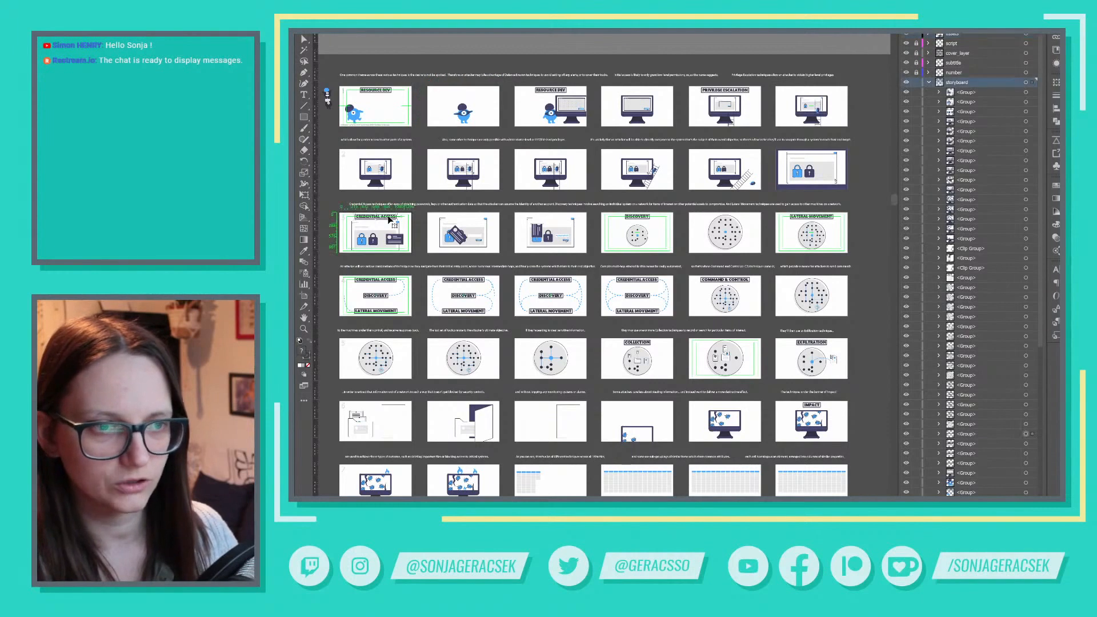
{"action": "left_click", "coordinate": [645, 222]}
{"action": "left_click", "coordinate": [825, 223]}
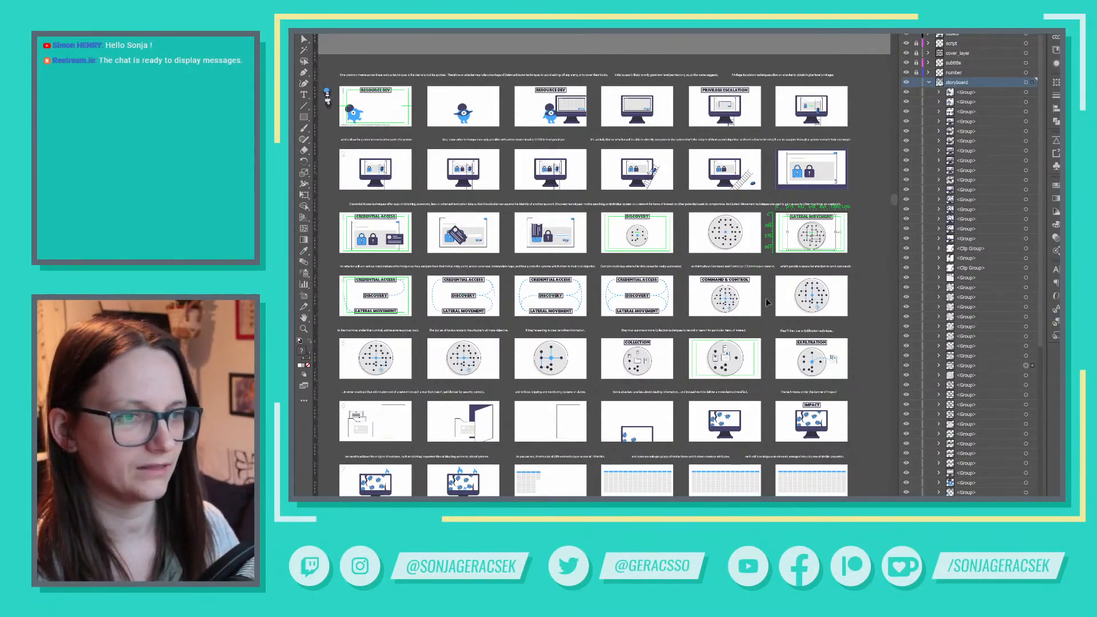
Examine the Command & Control network frames and the start of the row on the attacker's ultimate objective
{"action": "scroll", "coordinate": [765, 297], "scroll_direction": "up", "scroll_amount": 3}
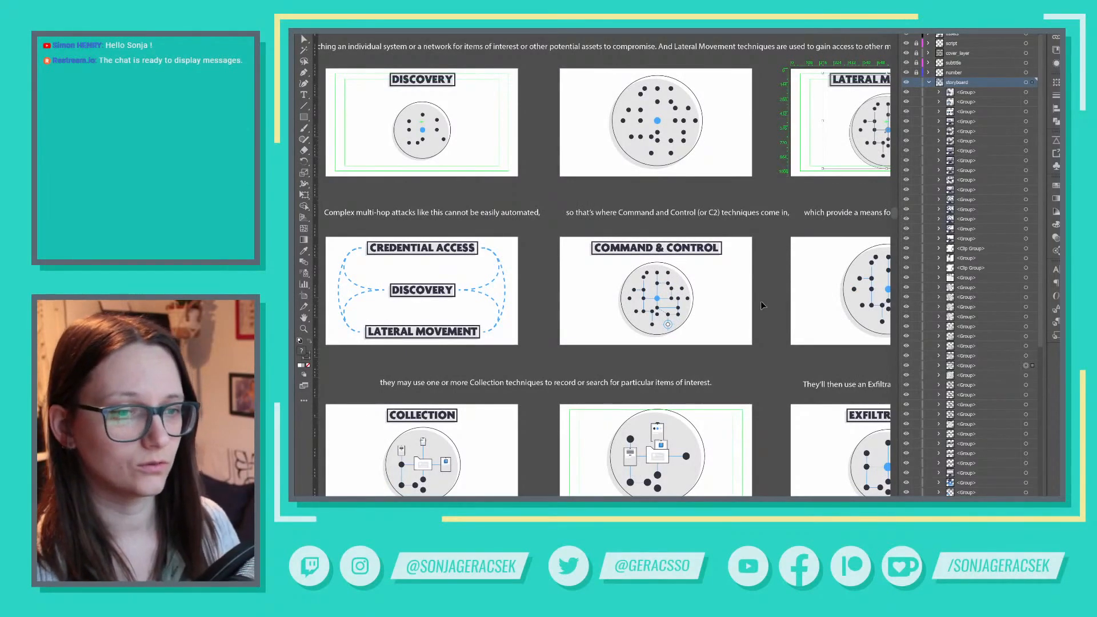
{"action": "scroll", "coordinate": [760, 304], "scroll_direction": "down", "scroll_amount": 1}
{"action": "left_click_drag", "start_coordinate": [781, 279], "coordinate": [649, 262]}
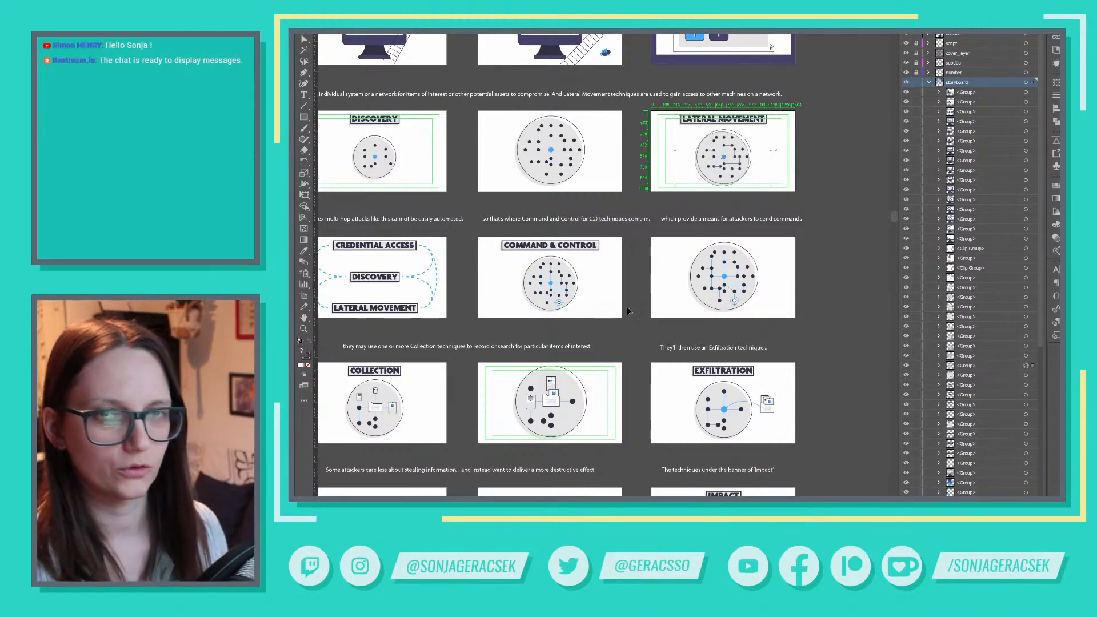
{"action": "left_click_drag", "start_coordinate": [640, 323], "coordinate": [803, 274]}
{"action": "left_click_drag", "start_coordinate": [526, 306], "coordinate": [806, 252]}
{"action": "left_click_drag", "start_coordinate": [541, 301], "coordinate": [578, 287]}
{"action": "left_click_drag", "start_coordinate": [825, 239], "coordinate": [715, 268]}
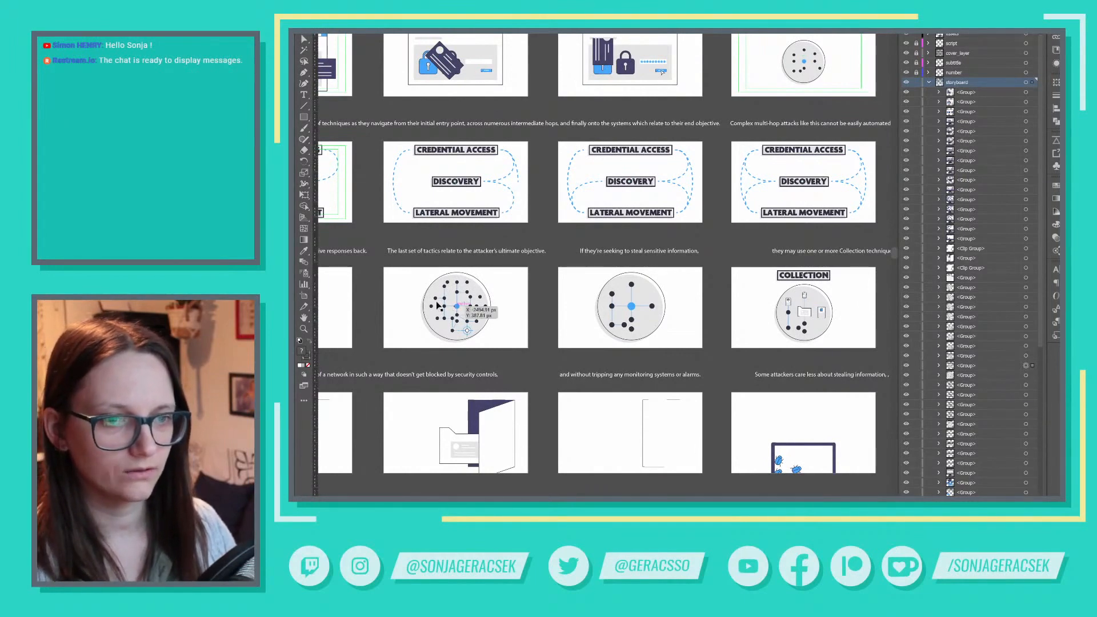
Inspect the fifth-row network frames through Collection and Exfiltration, selecting the Collection frame's circle artwork
{"action": "scroll", "coordinate": [458, 313], "scroll_direction": "up", "scroll_amount": 1}
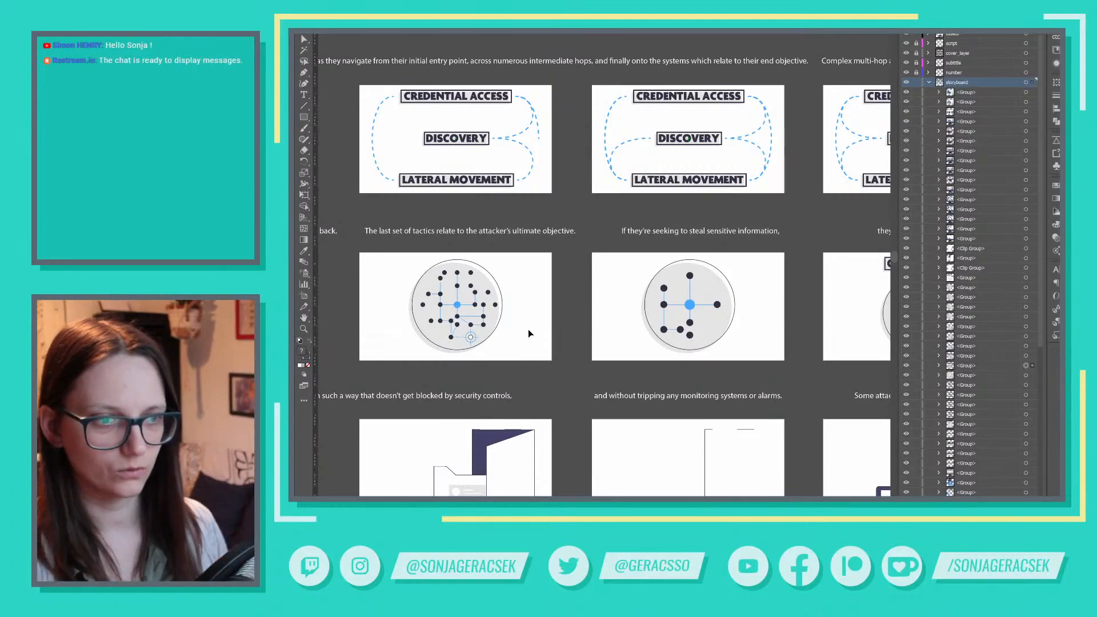
{"action": "left_click_drag", "start_coordinate": [773, 284], "coordinate": [550, 322]}
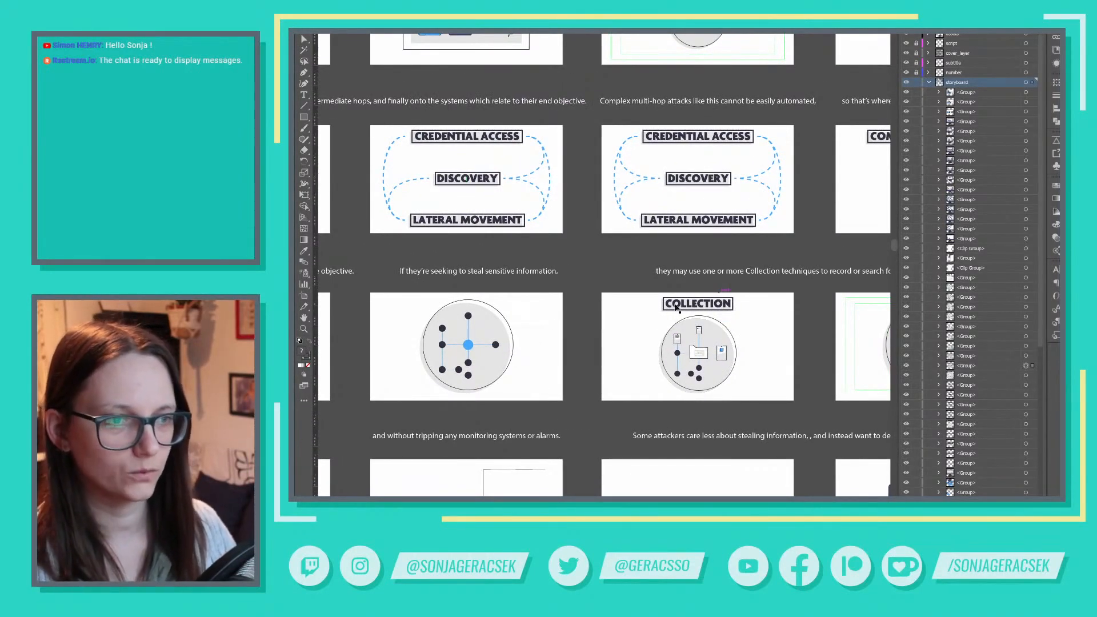
{"action": "left_click_drag", "start_coordinate": [794, 321], "coordinate": [686, 320]}
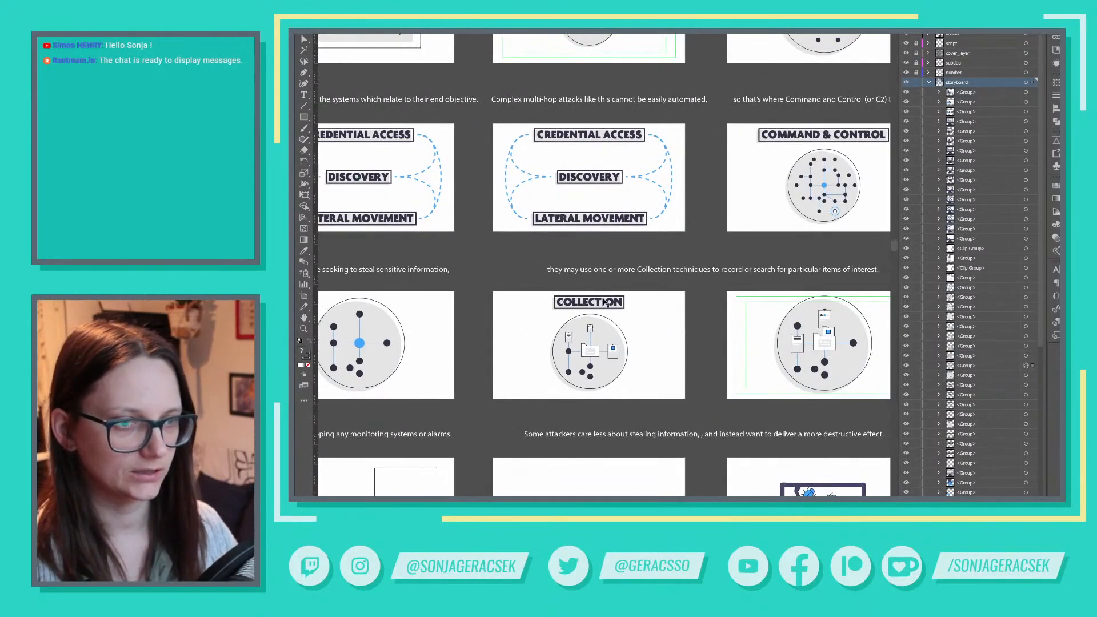
{"action": "left_click", "coordinate": [575, 339]}
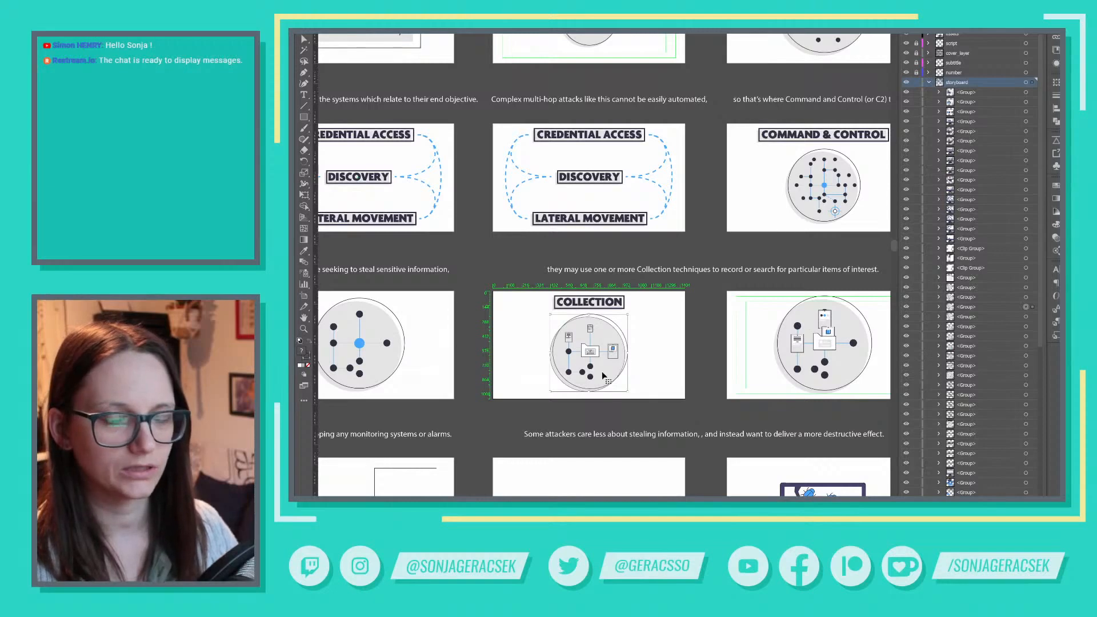
{"action": "left_click_drag", "start_coordinate": [715, 315], "coordinate": [514, 316]}
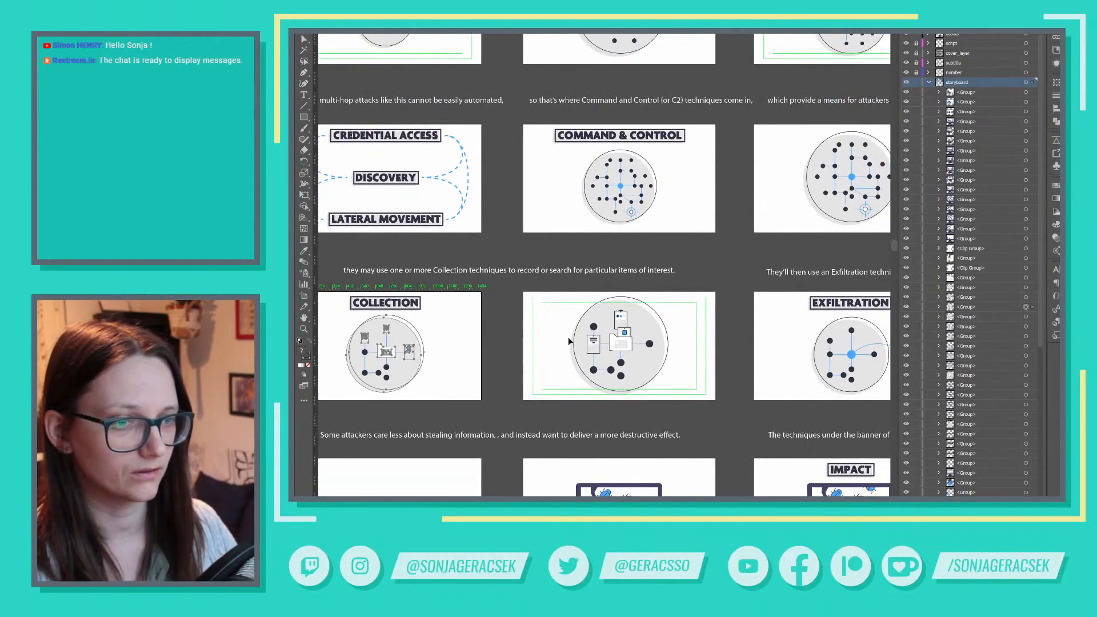
{"action": "left_click_drag", "start_coordinate": [794, 349], "coordinate": [591, 350]}
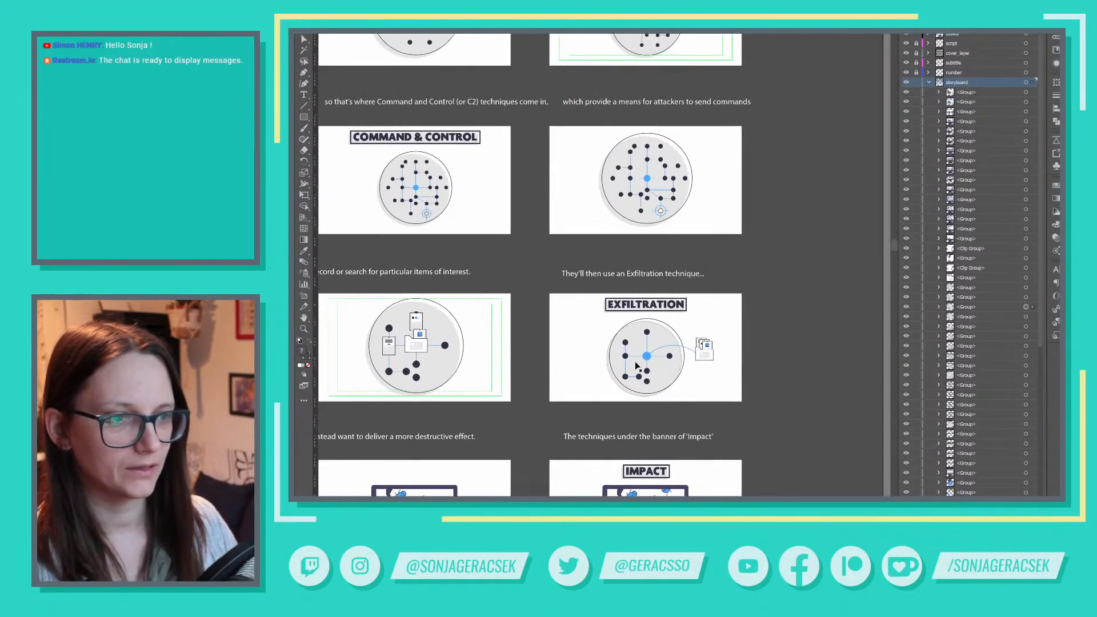
{"action": "left_click_drag", "start_coordinate": [471, 395], "coordinate": [784, 286]}
{"action": "left_click_drag", "start_coordinate": [524, 329], "coordinate": [787, 289]}
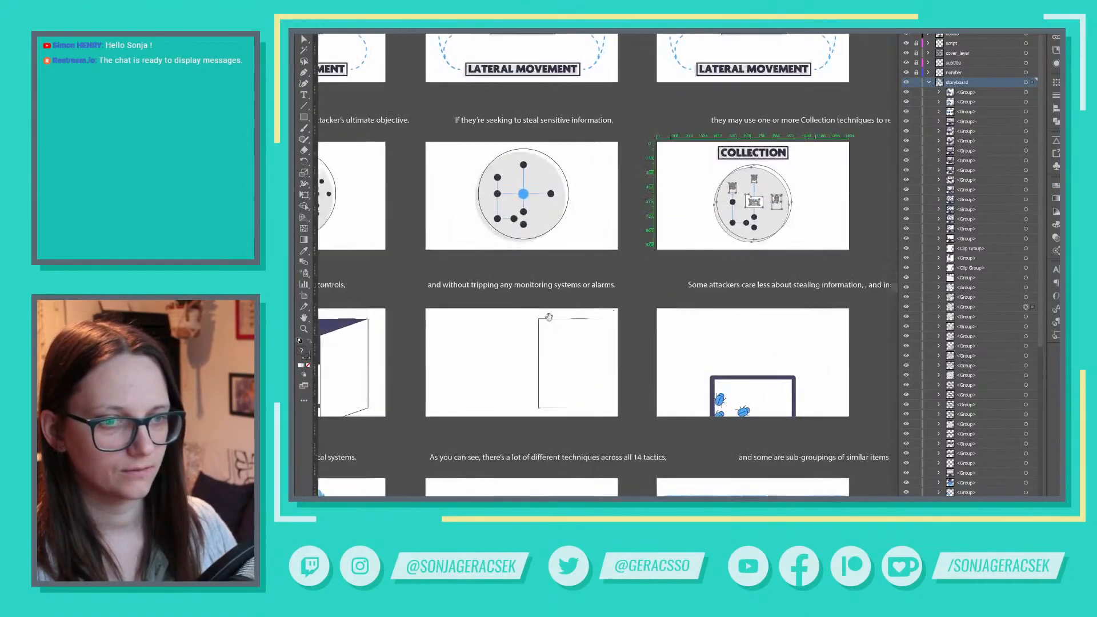
Examine the sixth-row frames, from the file extraction through the attack on the computer to the Impact frame
{"action": "left_click_drag", "start_coordinate": [549, 316], "coordinate": [808, 273]}
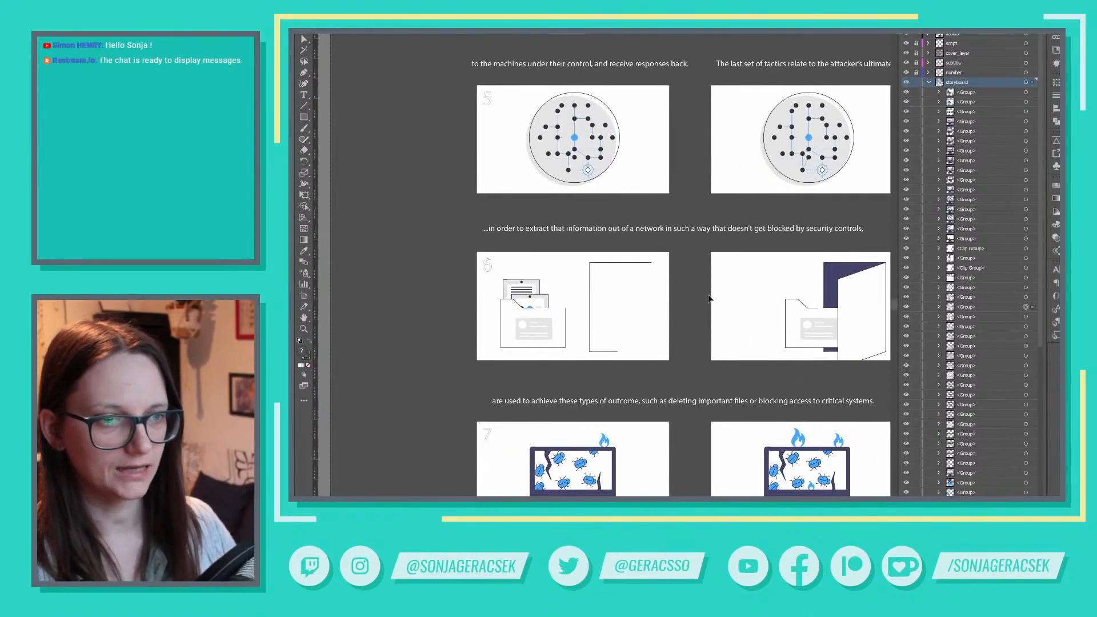
{"action": "left_click_drag", "start_coordinate": [850, 312], "coordinate": [595, 322]}
{"action": "left_click_drag", "start_coordinate": [873, 301], "coordinate": [641, 306]}
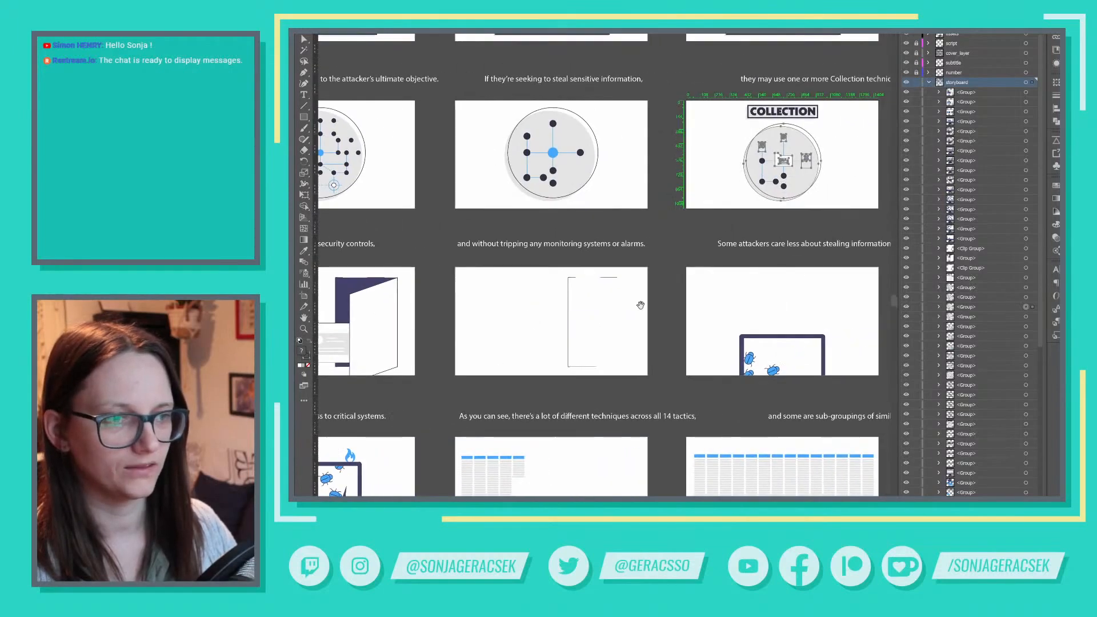
{"action": "left_click_drag", "start_coordinate": [779, 305], "coordinate": [563, 310]}
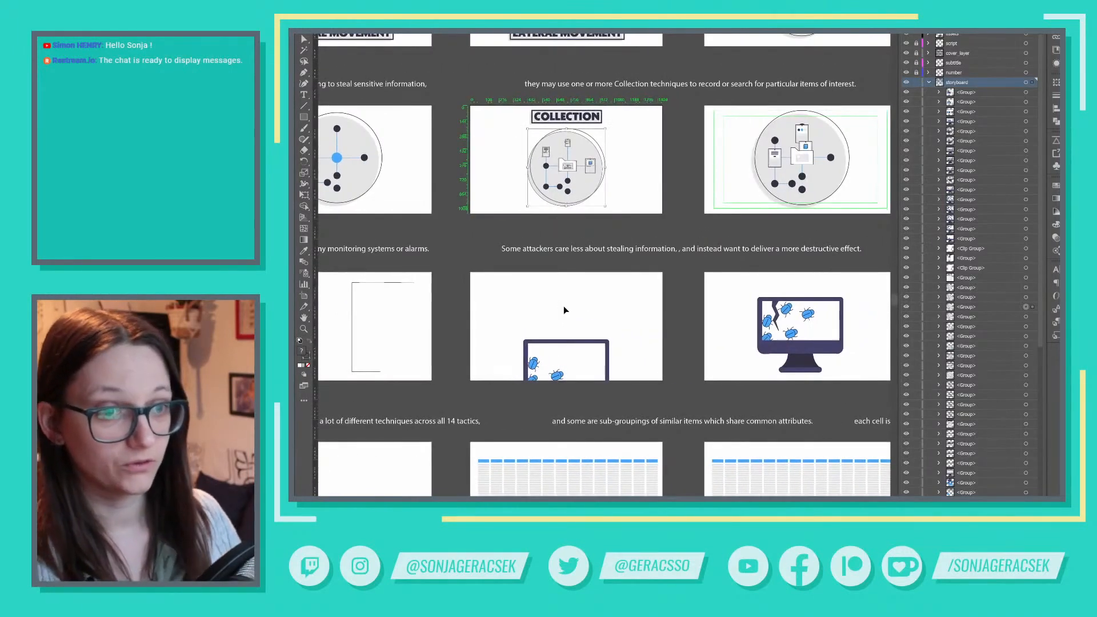
{"action": "scroll", "coordinate": [649, 318], "scroll_direction": "down", "scroll_amount": 1}
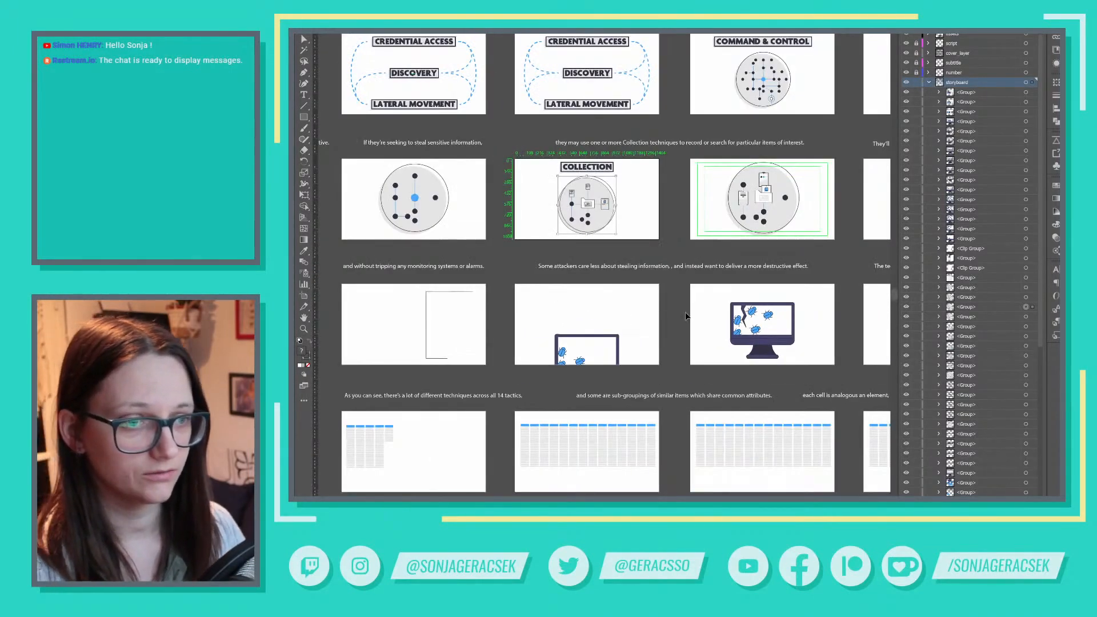
{"action": "left_click_drag", "start_coordinate": [672, 316], "coordinate": [594, 295]}
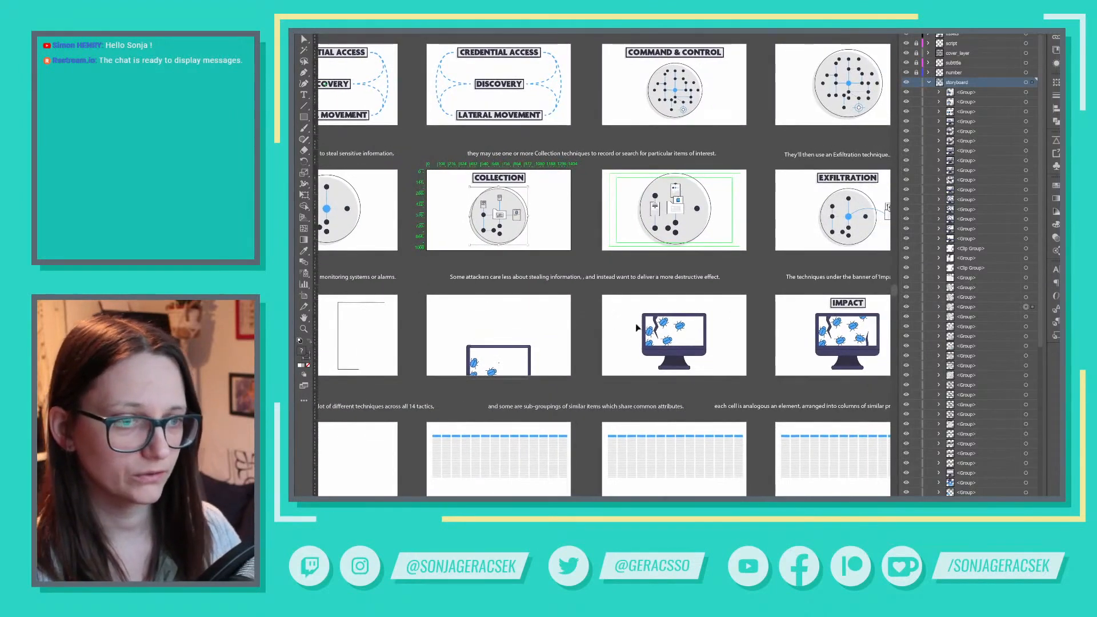
{"action": "left_click_drag", "start_coordinate": [782, 320], "coordinate": [637, 335]}
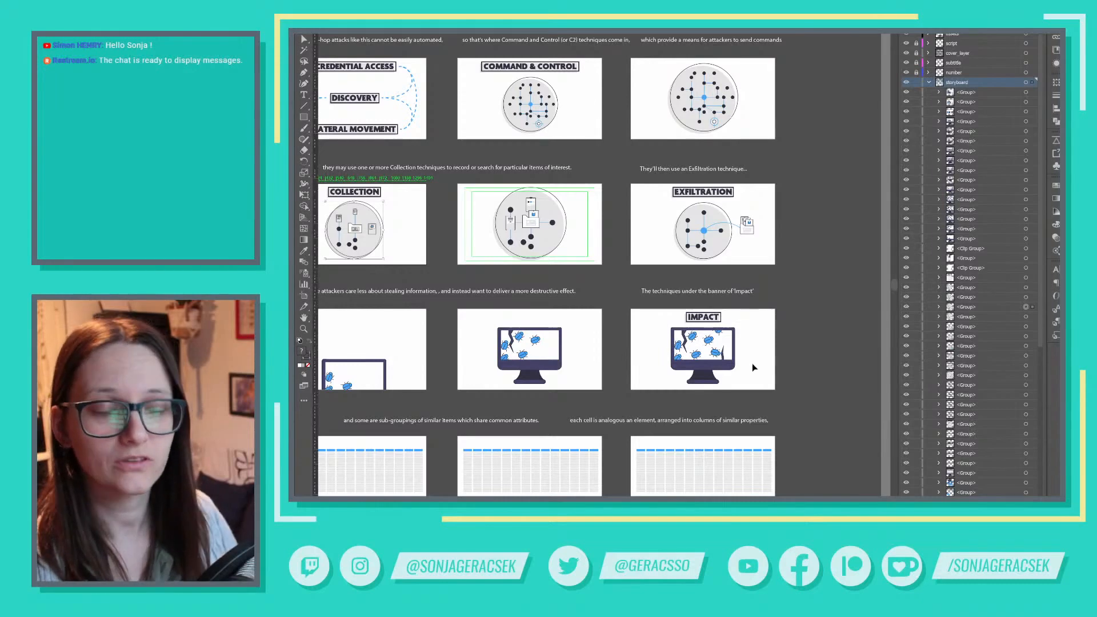
{"action": "left_click_drag", "start_coordinate": [519, 399], "coordinate": [638, 324]}
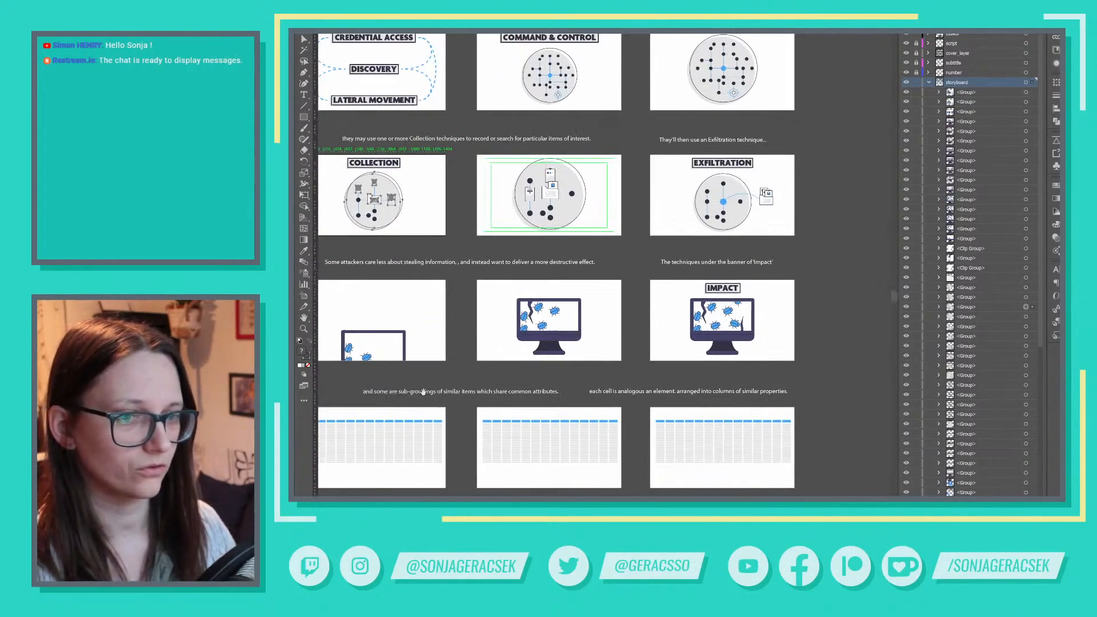
Check the seventh-row burning monitor and technique table frames, and survey the remaining rows of the storyboard
{"action": "left_click_drag", "start_coordinate": [422, 391], "coordinate": [835, 337]}
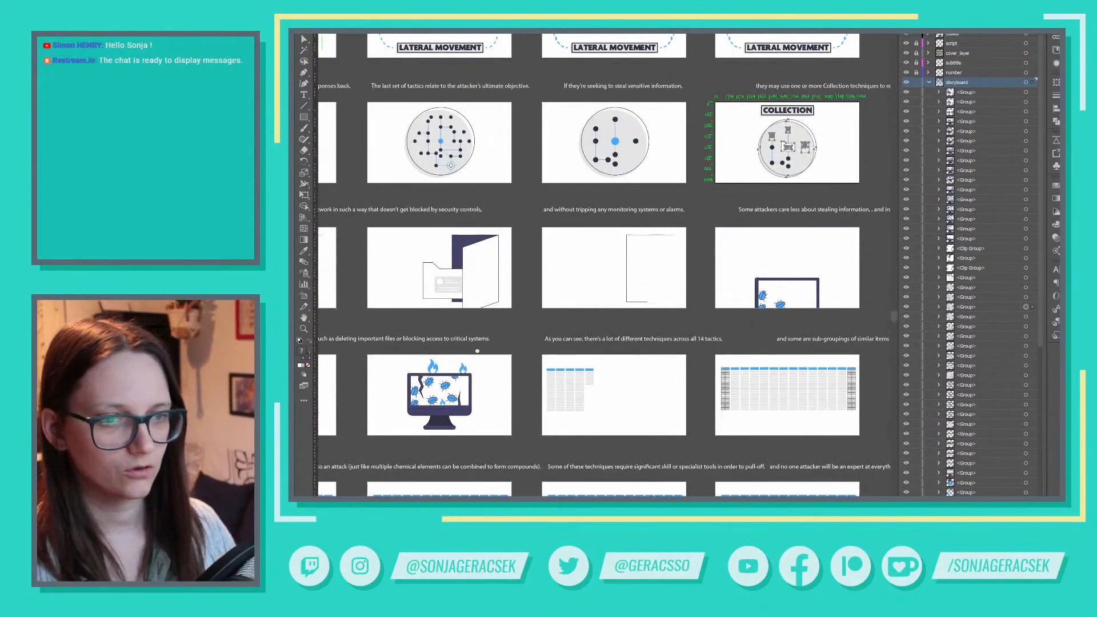
{"action": "left_click_drag", "start_coordinate": [369, 370], "coordinate": [652, 311]}
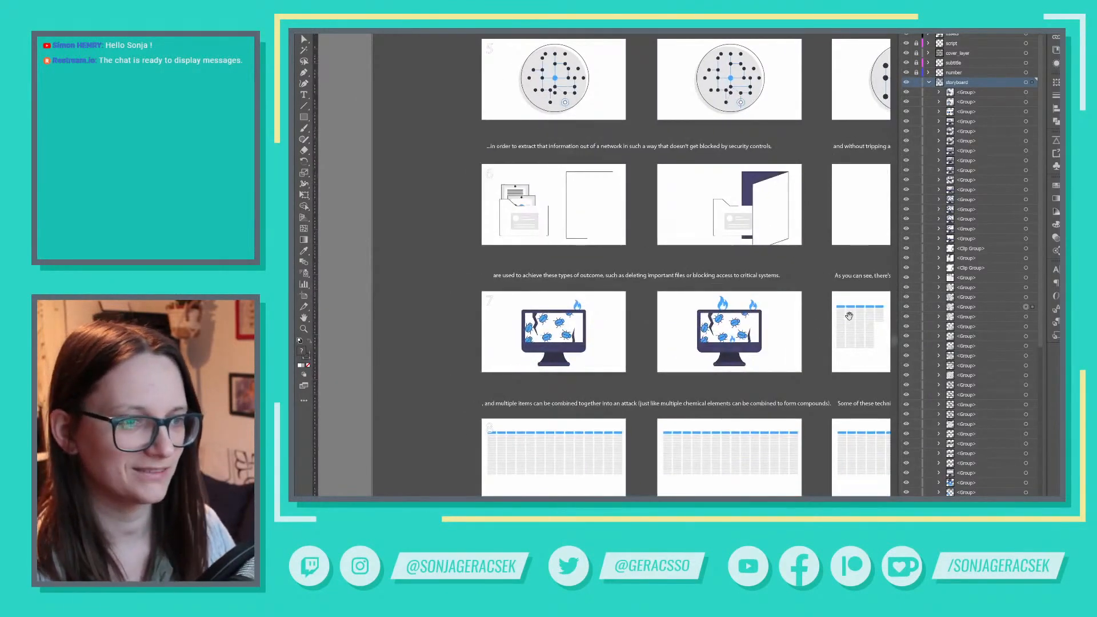
{"action": "left_click_drag", "start_coordinate": [850, 316], "coordinate": [594, 318]}
{"action": "scroll", "coordinate": [739, 334], "scroll_direction": "down", "scroll_amount": 1}
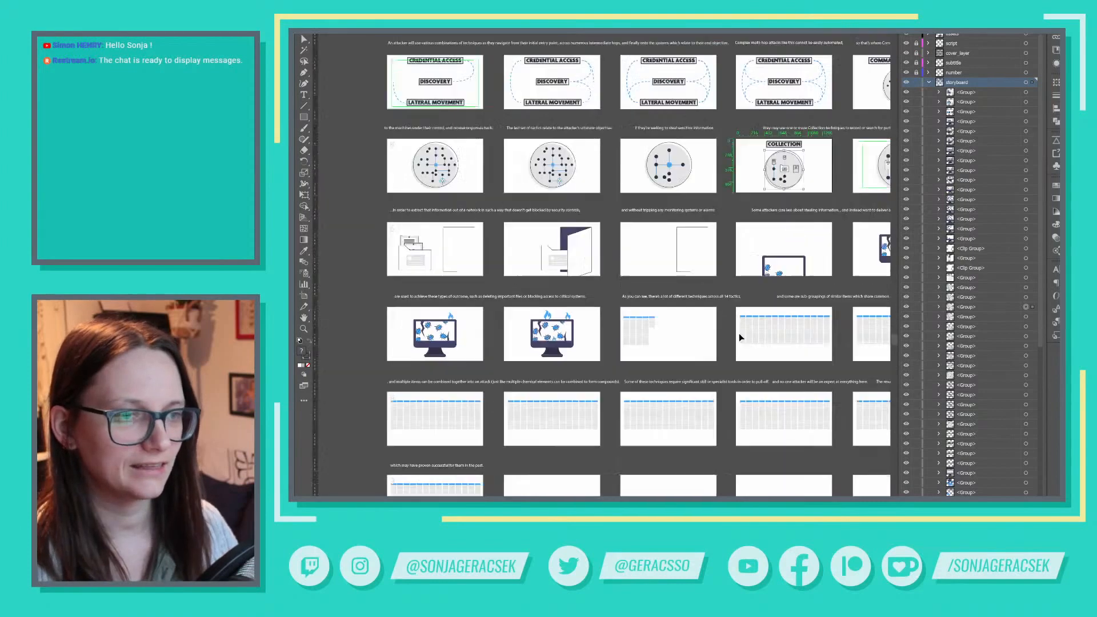
{"action": "scroll", "coordinate": [740, 334], "scroll_direction": "down", "scroll_amount": 1}
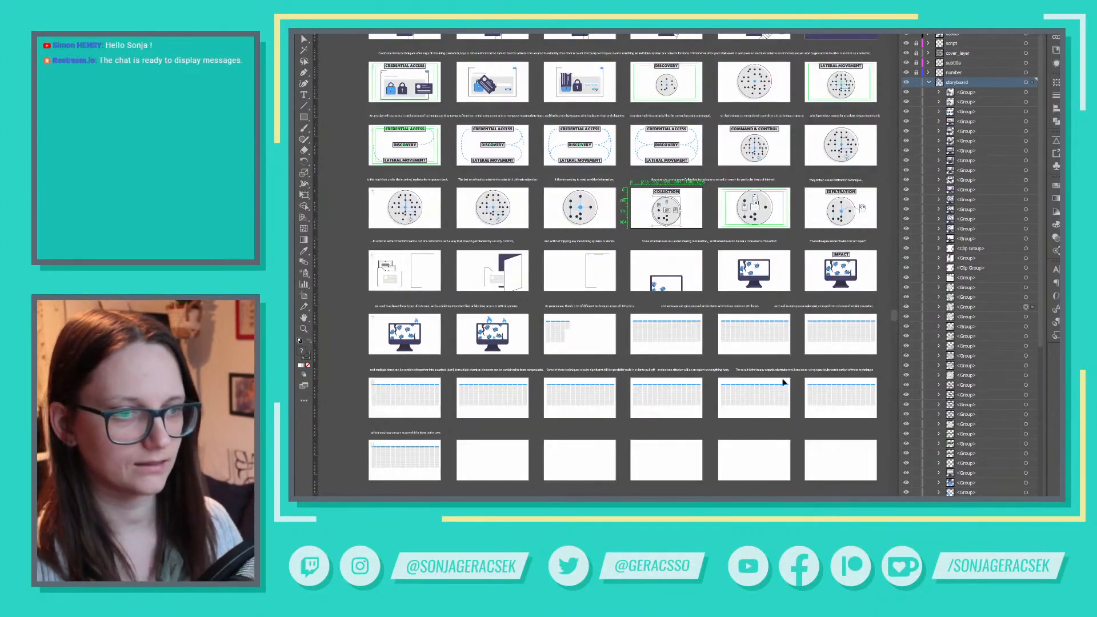
Collapse the storyboard layer's contents and hide the Background layer temporarily to compare the artwork with the rough sketches
{"action": "left_click", "coordinate": [929, 82]}
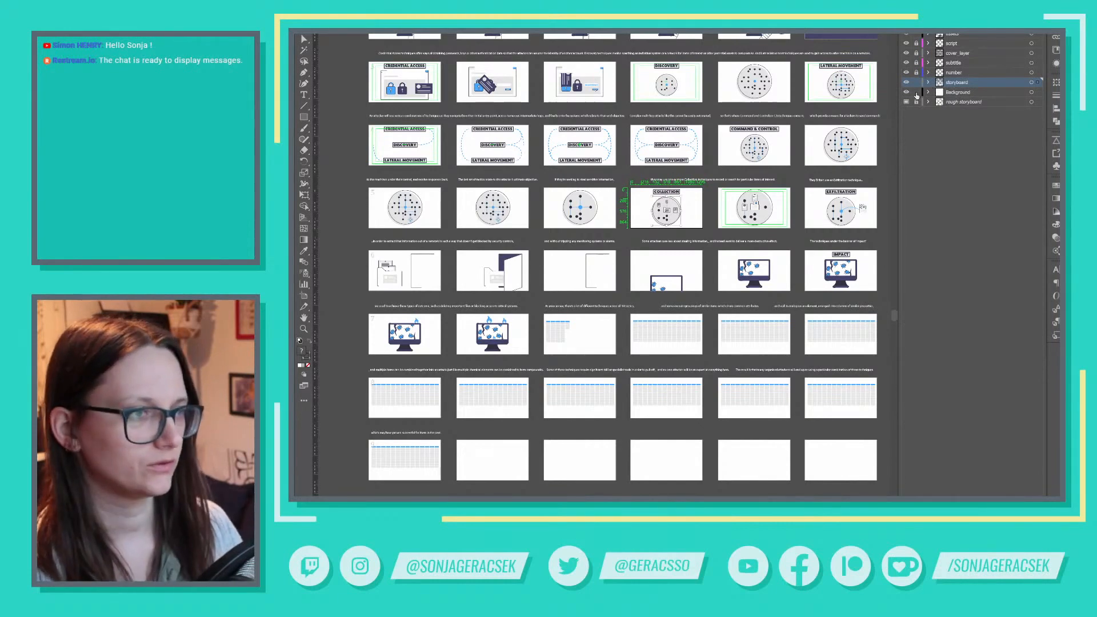
{"action": "left_click", "coordinate": [906, 92]}
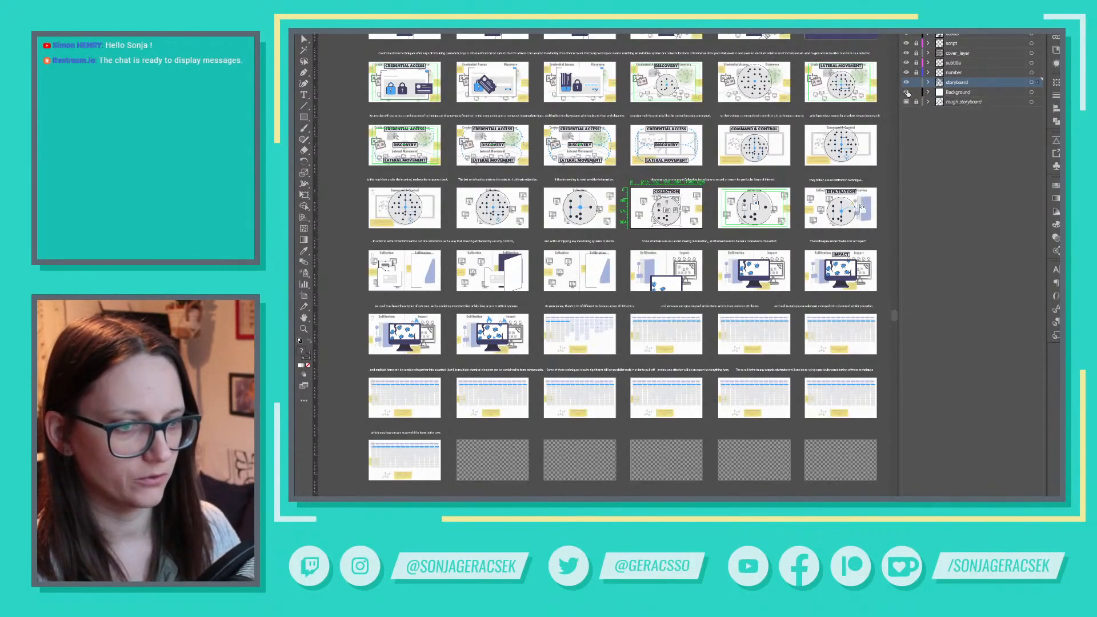
{"action": "left_click", "coordinate": [907, 92]}
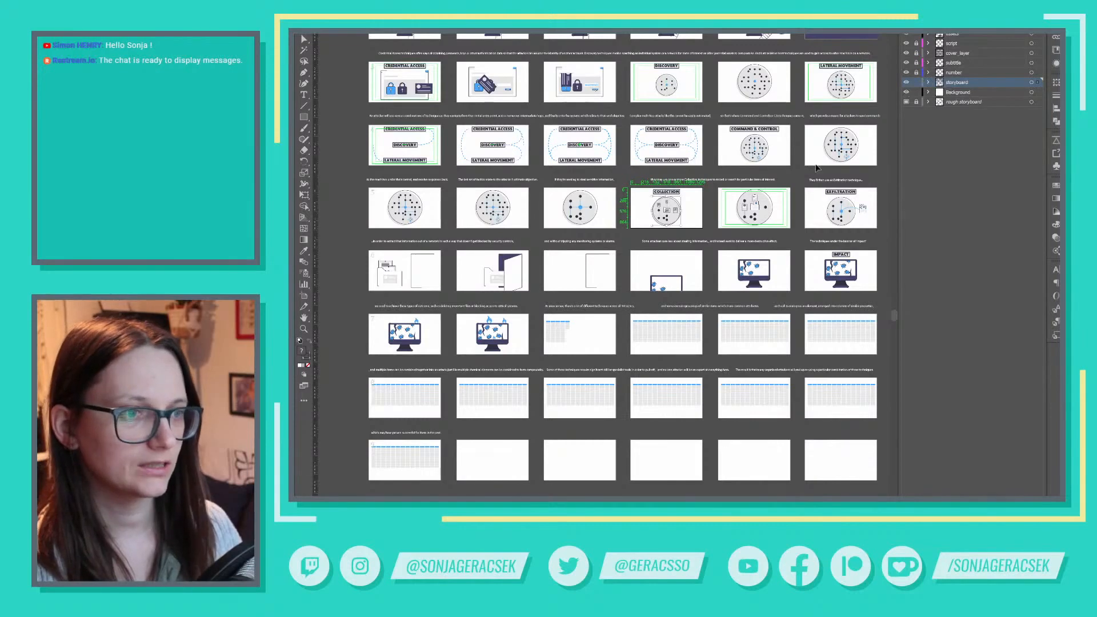
Inspect the nested groups of the monitor artwork in the frame before Privilege Escalation, and leave the group unchanged
{"action": "scroll", "coordinate": [818, 167], "scroll_direction": "up", "scroll_amount": 3}
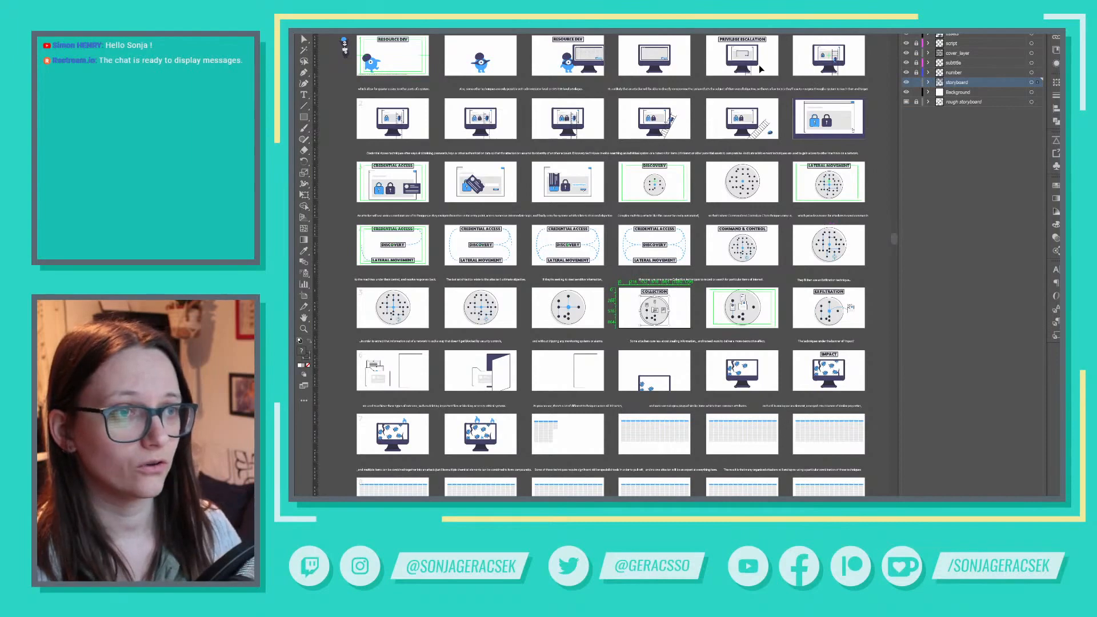
{"action": "scroll", "coordinate": [681, 59], "scroll_direction": "up", "scroll_amount": 5}
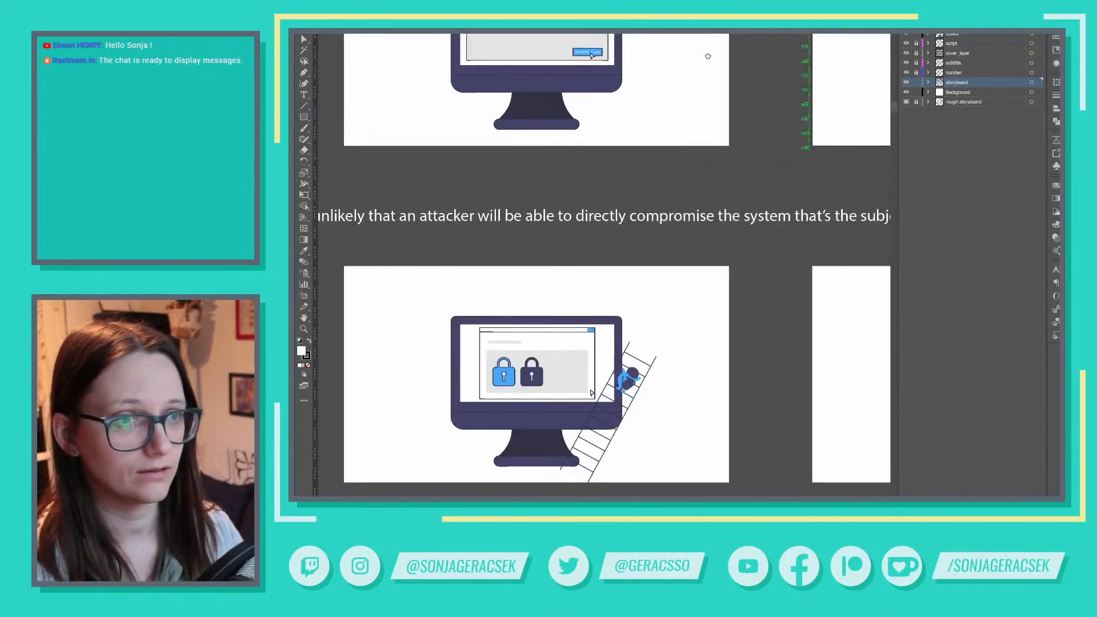
{"action": "left_click_drag", "start_coordinate": [708, 56], "coordinate": [682, 239]}
{"action": "double_click", "coordinate": [526, 200]}
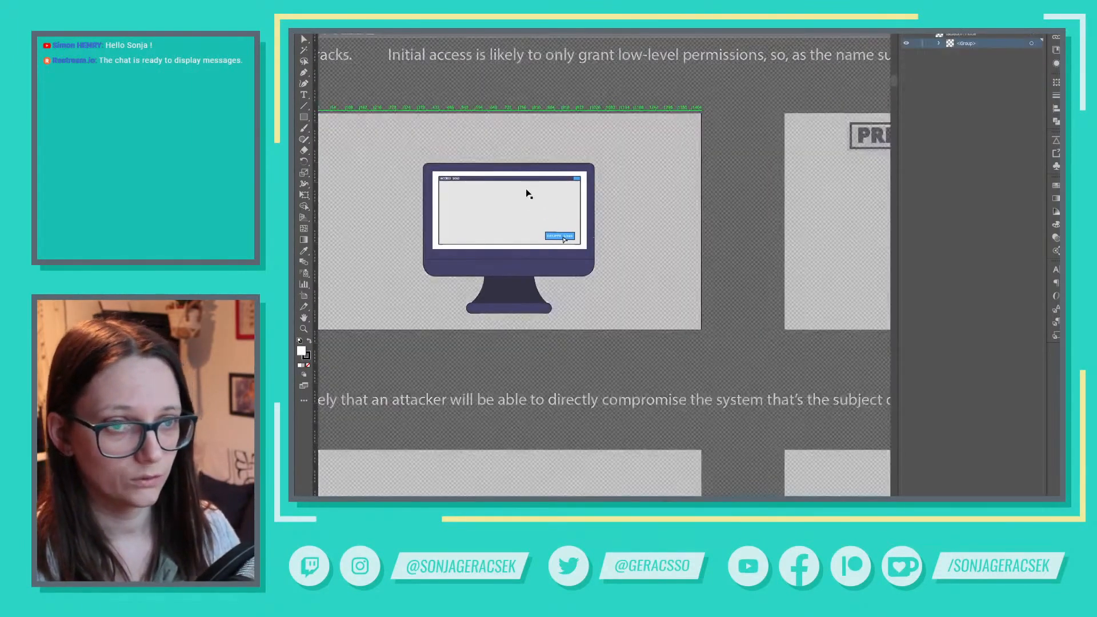
{"action": "double_click", "coordinate": [527, 192]}
{"action": "left_click", "coordinate": [554, 192]}
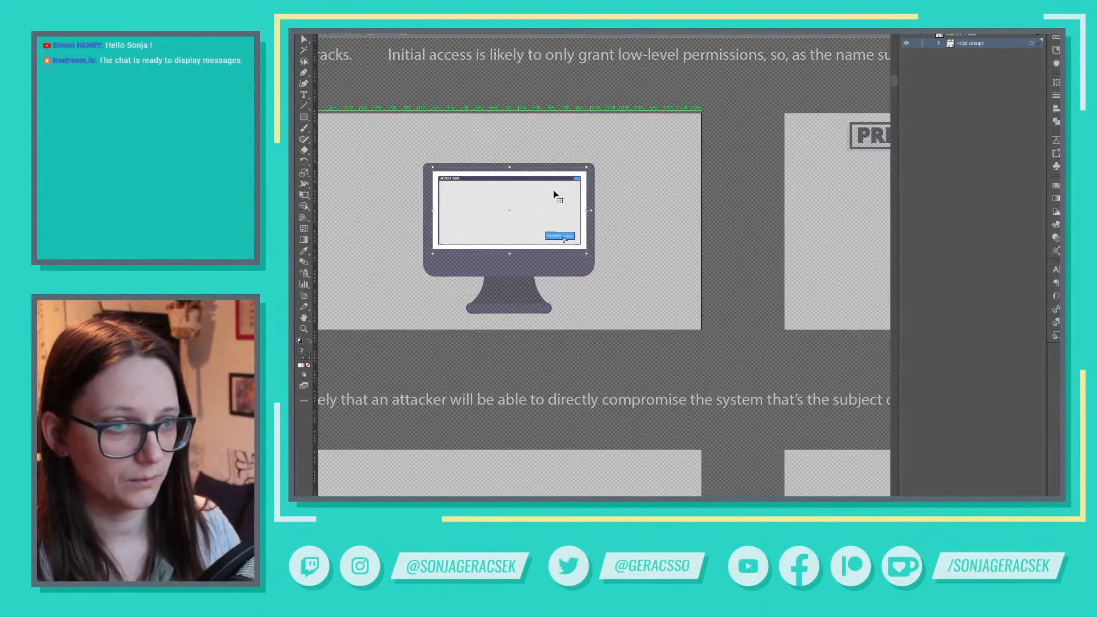
{"action": "double_click", "coordinate": [554, 191]}
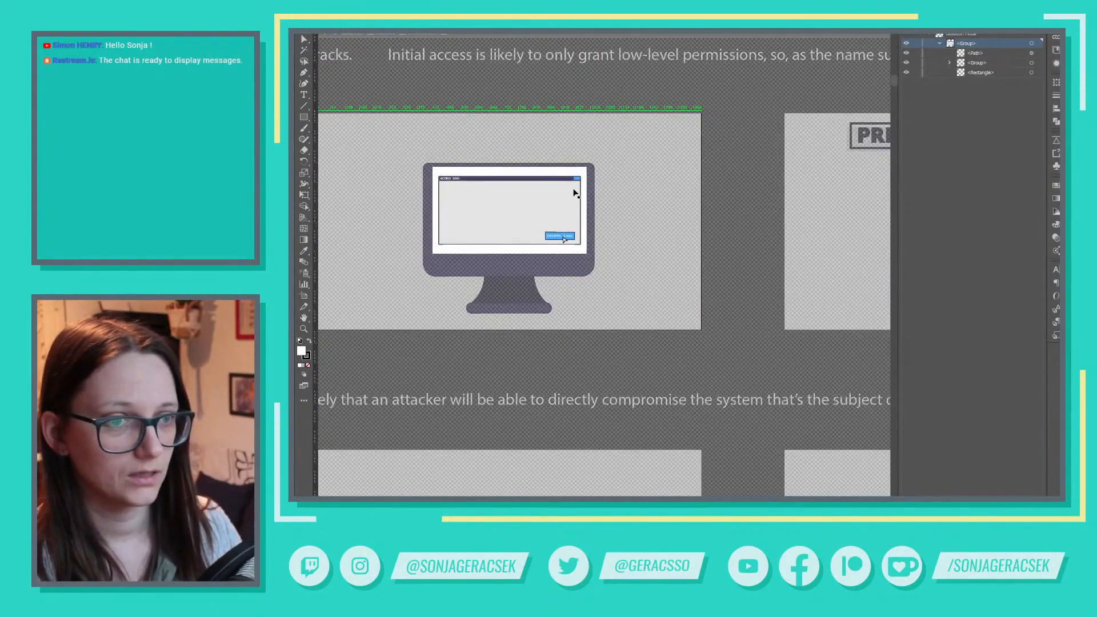
{"action": "left_click", "coordinate": [951, 63]}
{"action": "double_click", "coordinate": [759, 209]}
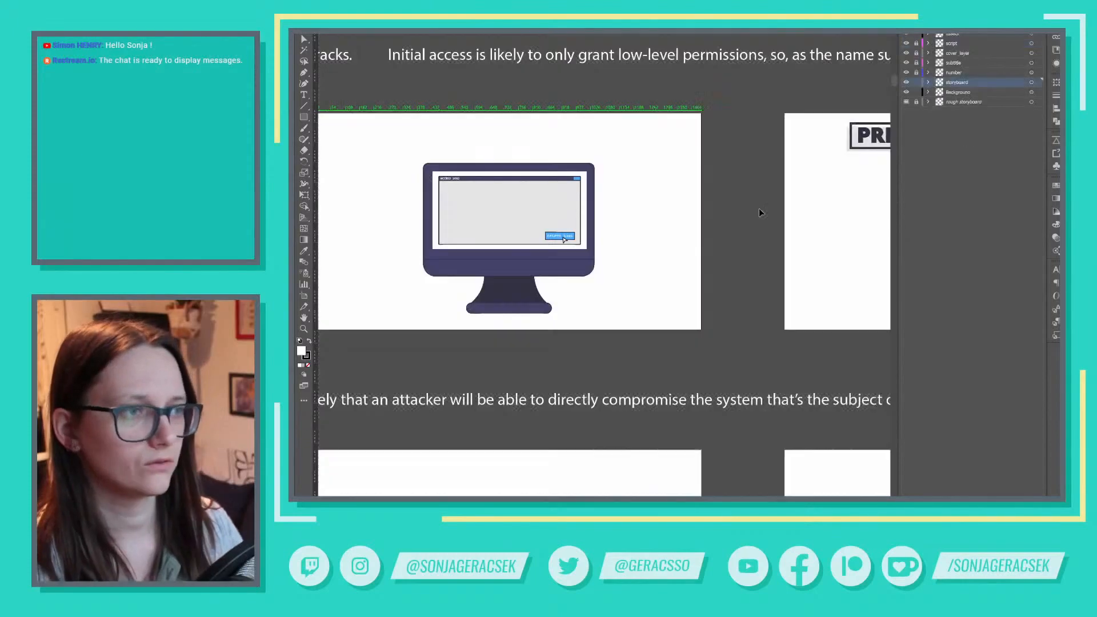
Compare the Privilege Escalation frame with the neighbouring monitor frames and the ladder frames in the row below
{"action": "left_click_drag", "start_coordinate": [841, 186], "coordinate": [505, 225]}
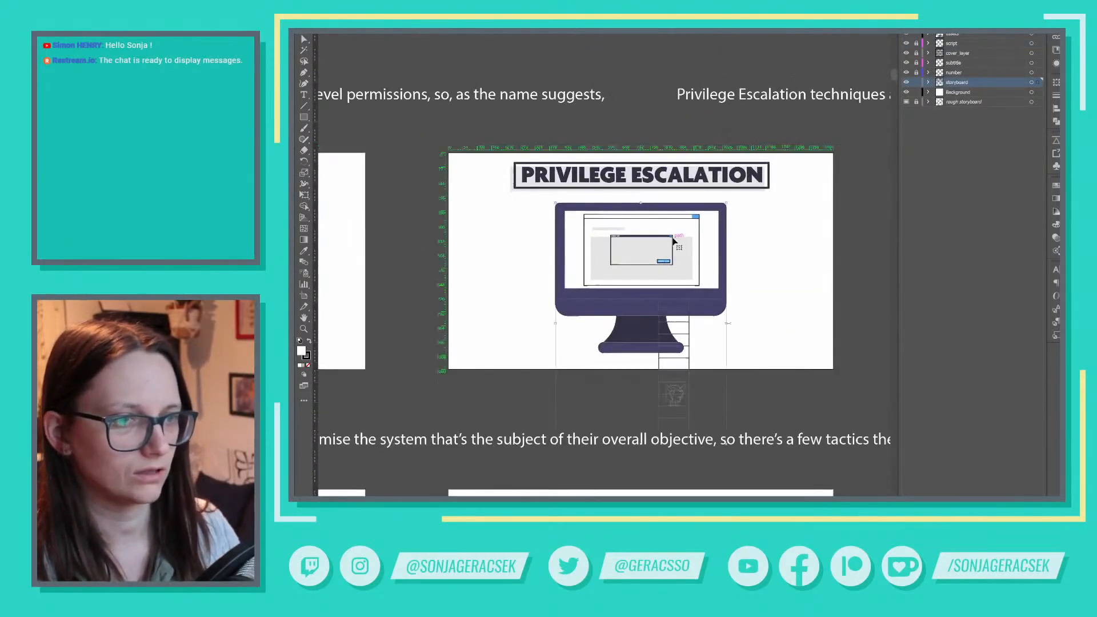
{"action": "scroll", "coordinate": [862, 243], "scroll_direction": "down", "scroll_amount": 1}
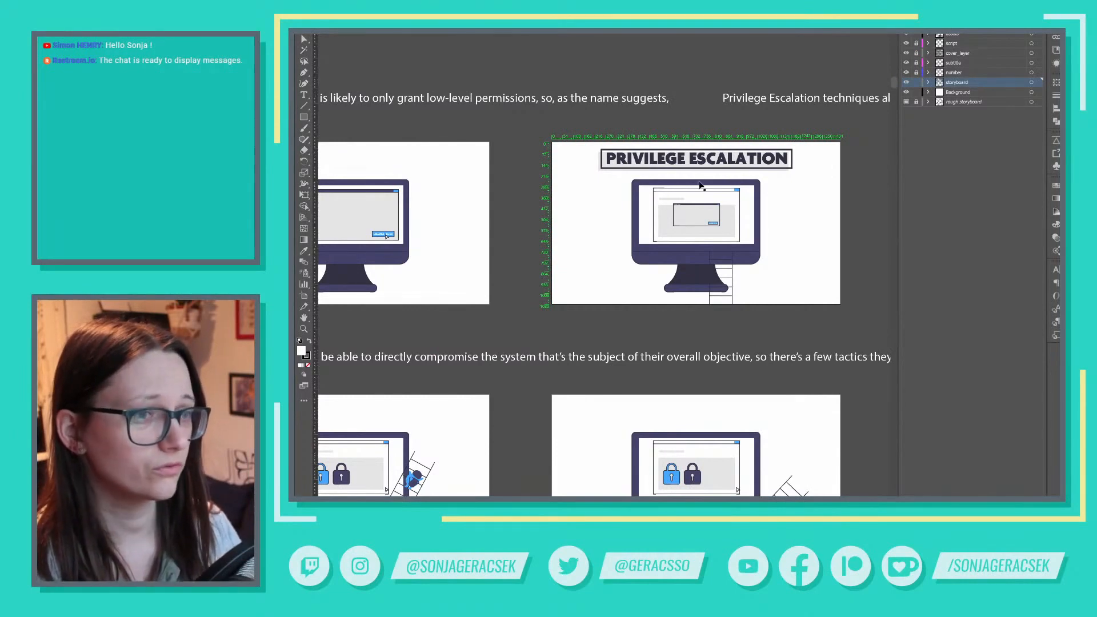
{"action": "scroll", "coordinate": [818, 111], "scroll_direction": "down", "scroll_amount": 1}
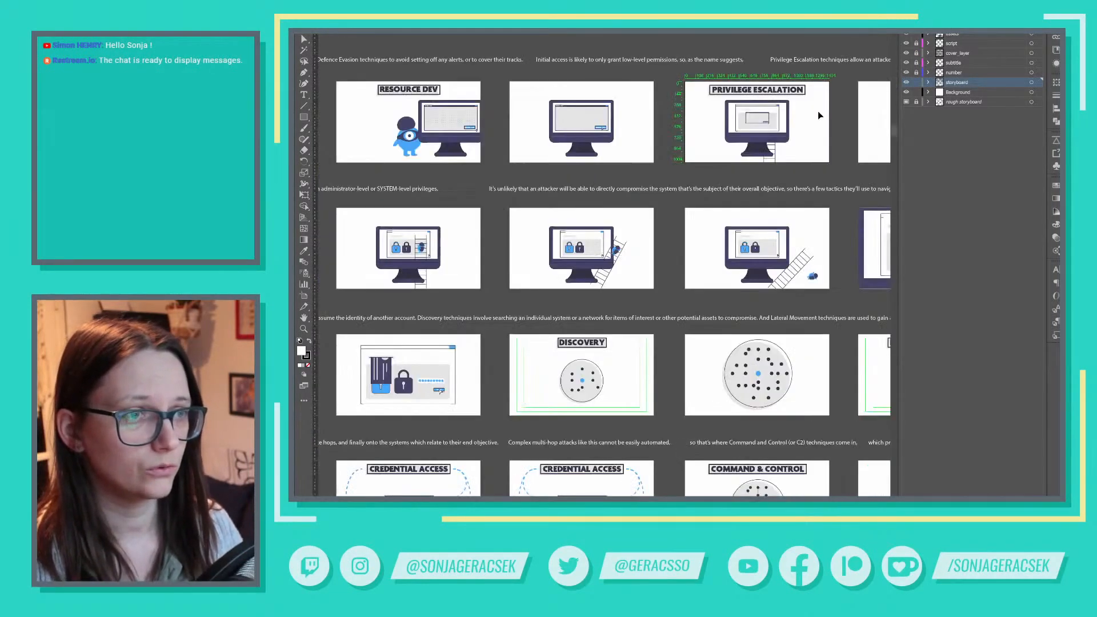
{"action": "left_click_drag", "start_coordinate": [818, 110], "coordinate": [798, 215]}
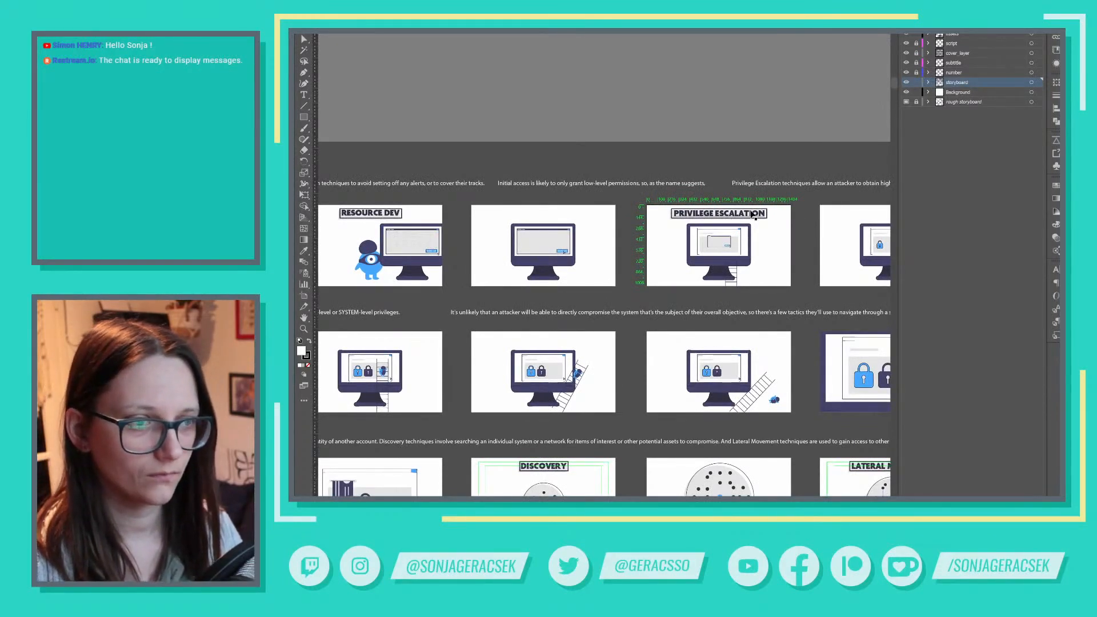
{"action": "scroll", "coordinate": [722, 247], "scroll_direction": "up", "scroll_amount": 1}
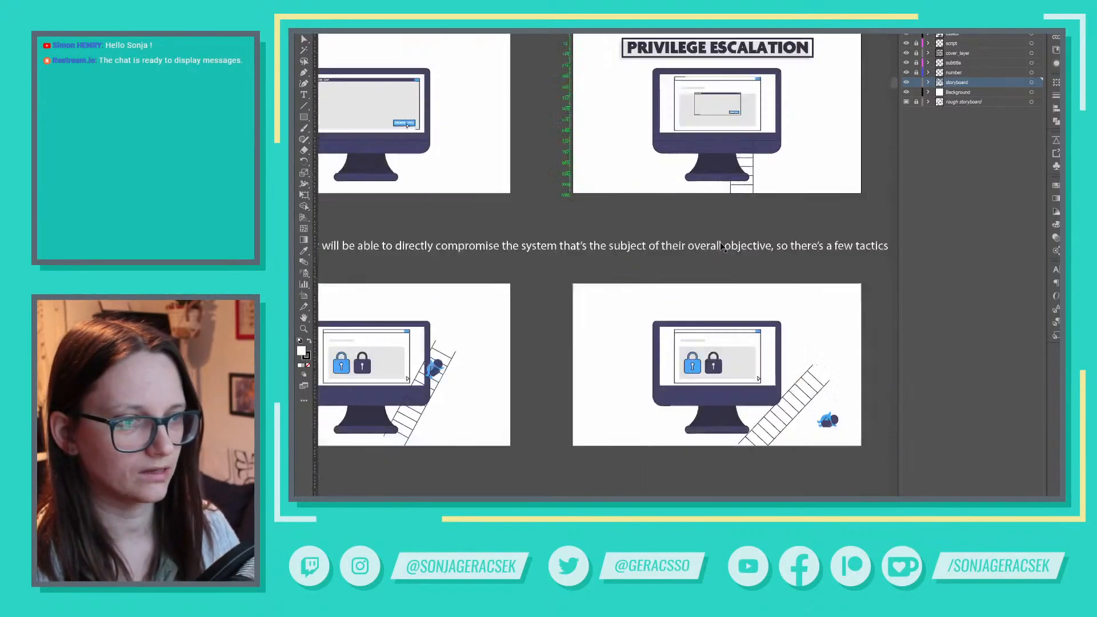
{"action": "scroll", "coordinate": [722, 247], "scroll_direction": "up", "scroll_amount": 1}
{"action": "scroll", "coordinate": [722, 247], "scroll_direction": "down", "scroll_amount": 1}
Isolate the Privilege Escalation frame's monitor group and show the hidden cursor and Access Logs window inside its screen
{"action": "double_click", "coordinate": [760, 103]}
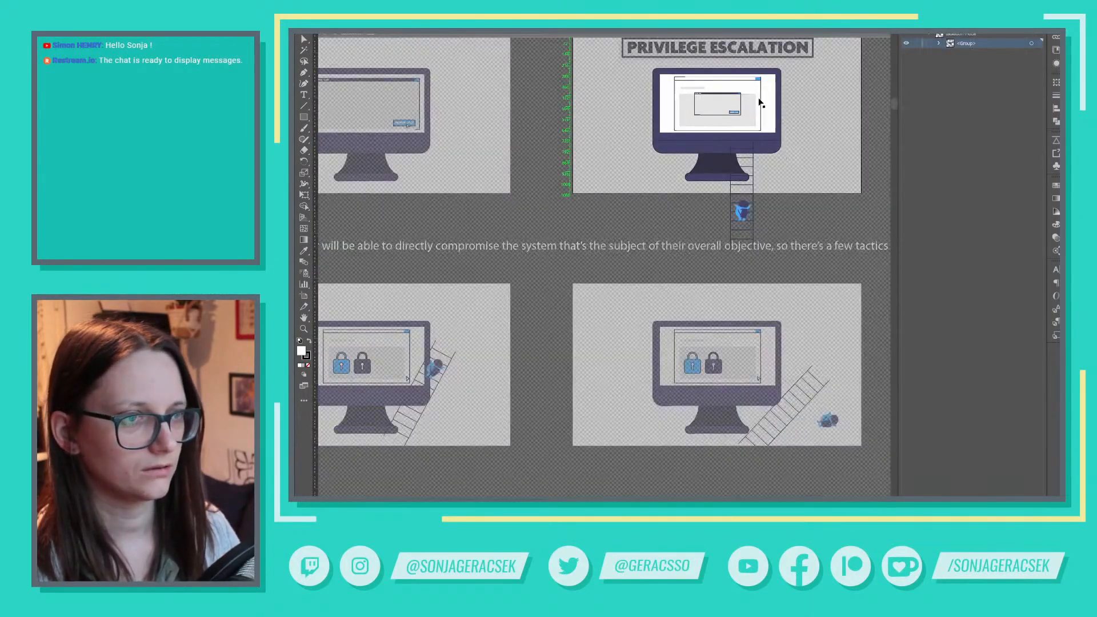
{"action": "double_click", "coordinate": [756, 104]}
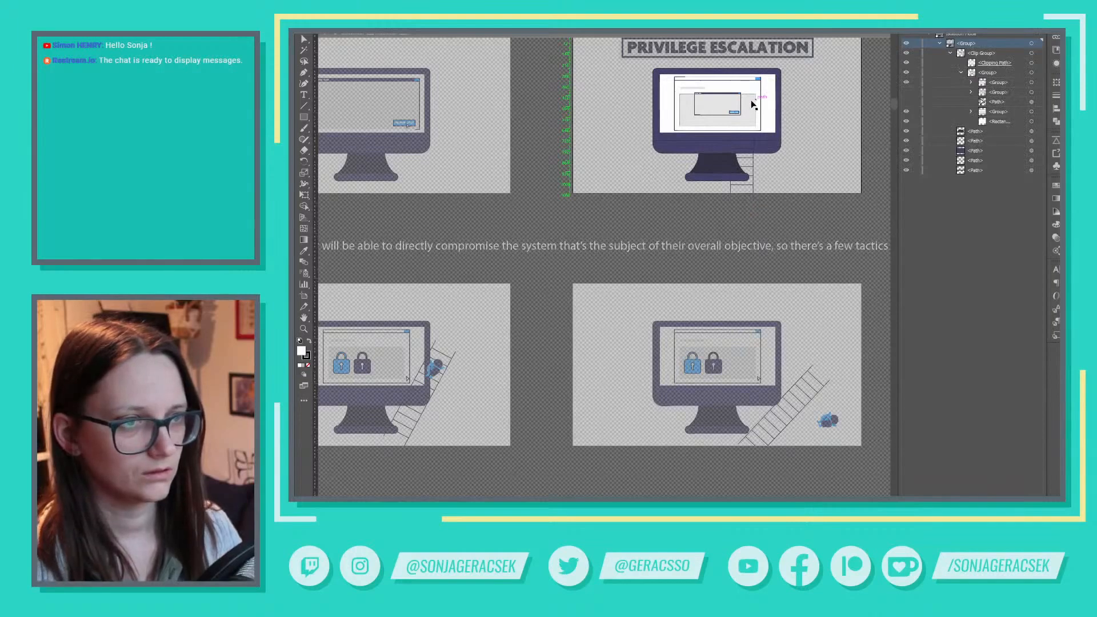
{"action": "left_click", "coordinate": [753, 105]}
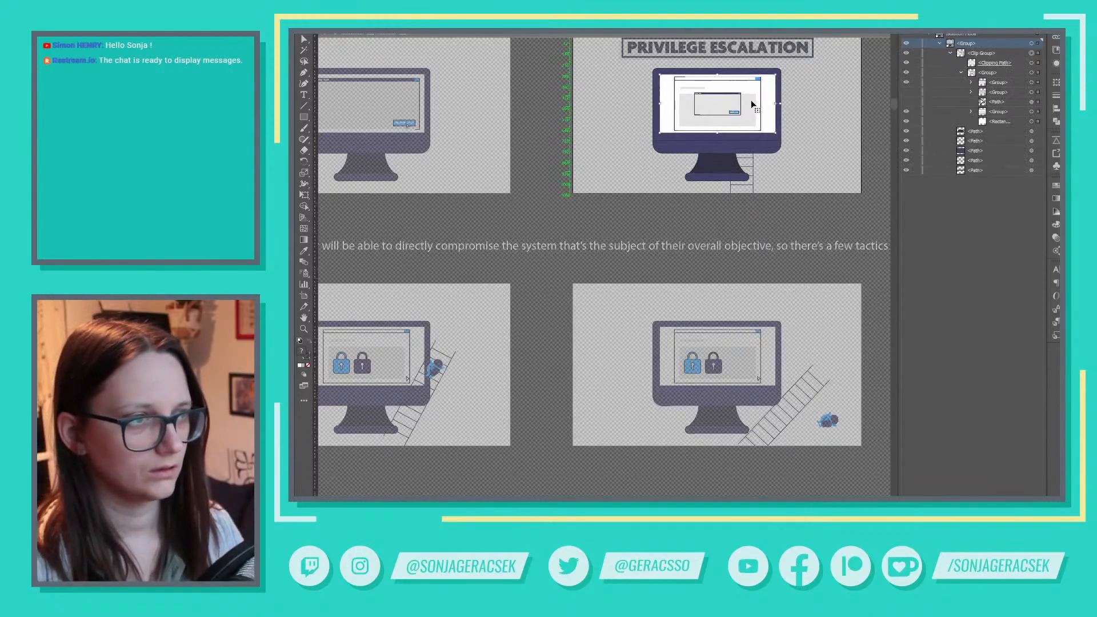
{"action": "left_click", "coordinate": [907, 101]}
{"action": "left_click", "coordinate": [907, 91]}
{"action": "scroll", "coordinate": [738, 109], "scroll_direction": "up", "scroll_amount": 1}
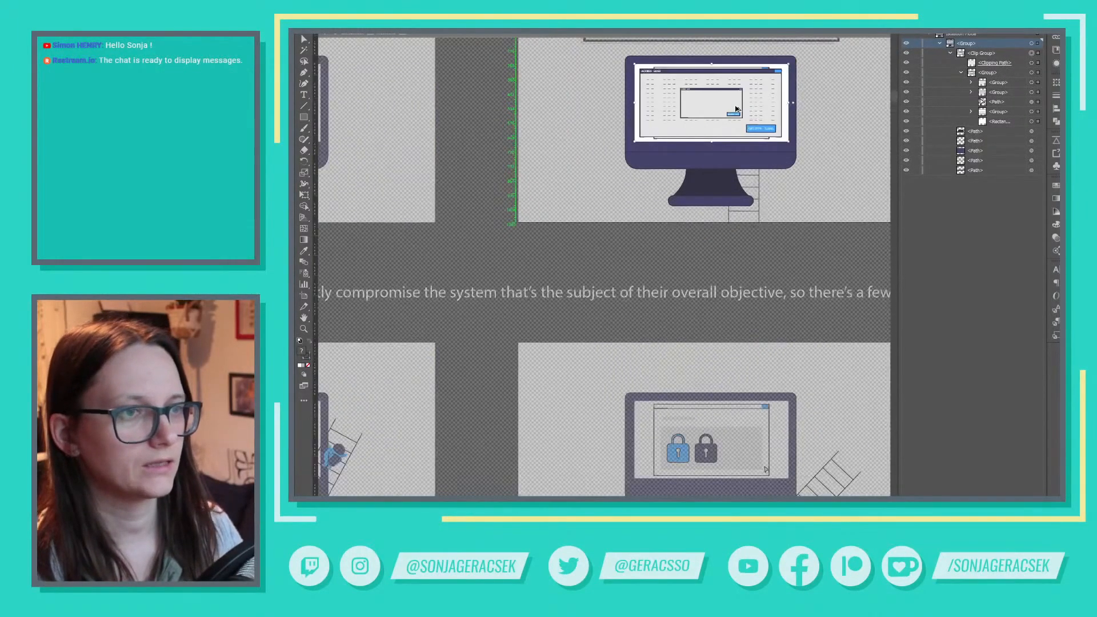
{"action": "scroll", "coordinate": [737, 109], "scroll_direction": "up", "scroll_amount": 1}
{"action": "scroll", "coordinate": [827, 99], "scroll_direction": "up", "scroll_amount": 5}
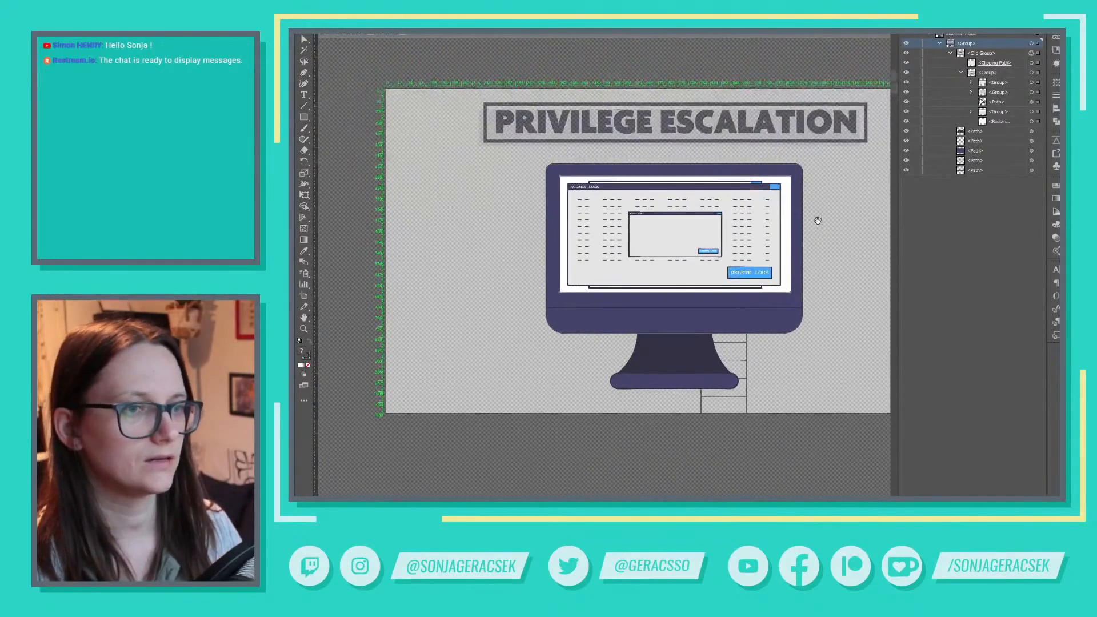
Hide the Access Logs window and the small pop-up window on the Privilege Escalation monitor's screen
{"action": "left_click", "coordinate": [595, 267]}
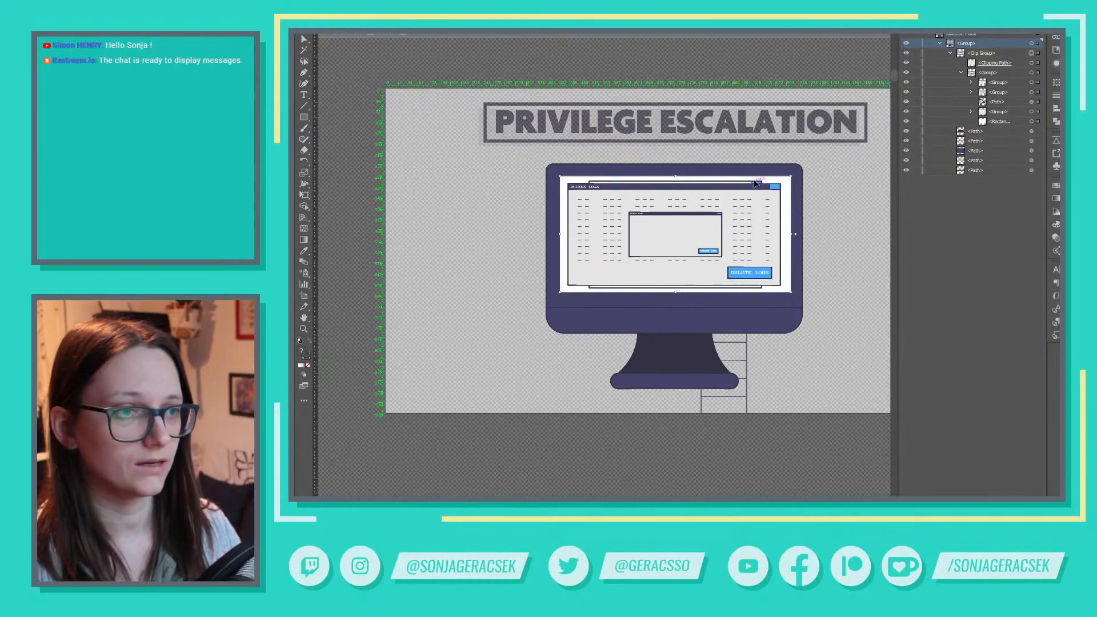
{"action": "left_click", "coordinate": [907, 81]}
{"action": "left_click", "coordinate": [907, 81]}
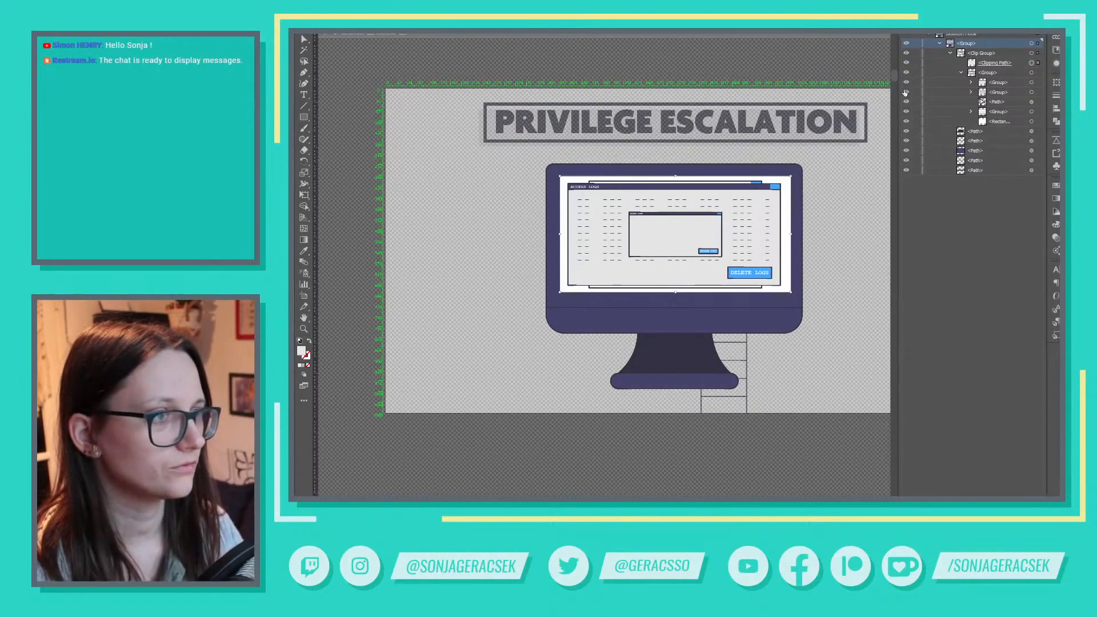
{"action": "left_click", "coordinate": [907, 92]}
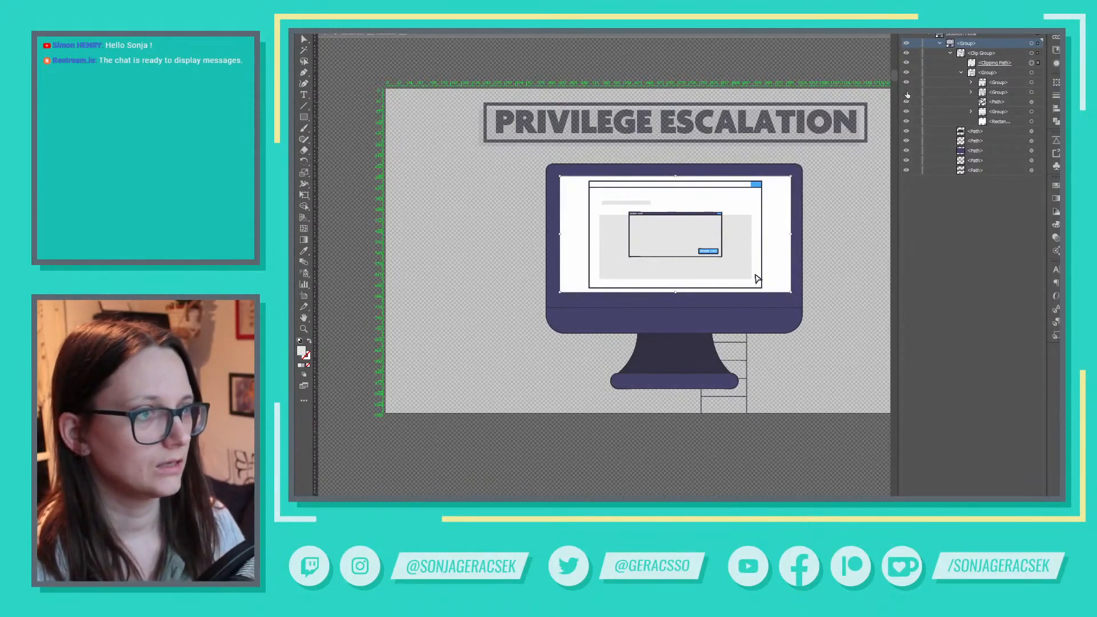
{"action": "left_click", "coordinate": [752, 184]}
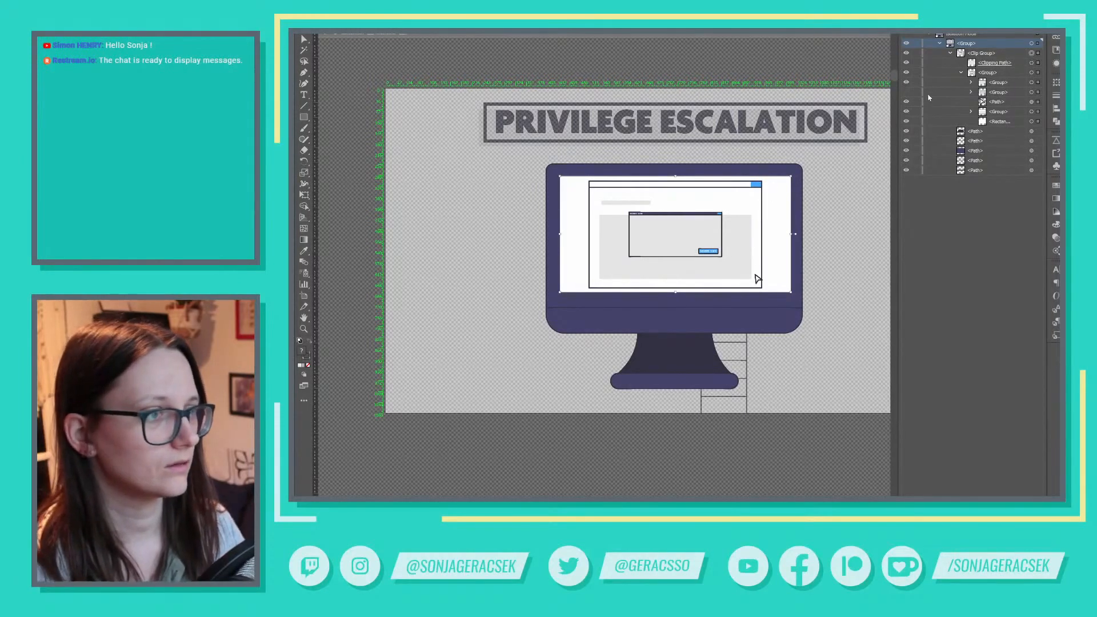
{"action": "left_click", "coordinate": [907, 82]}
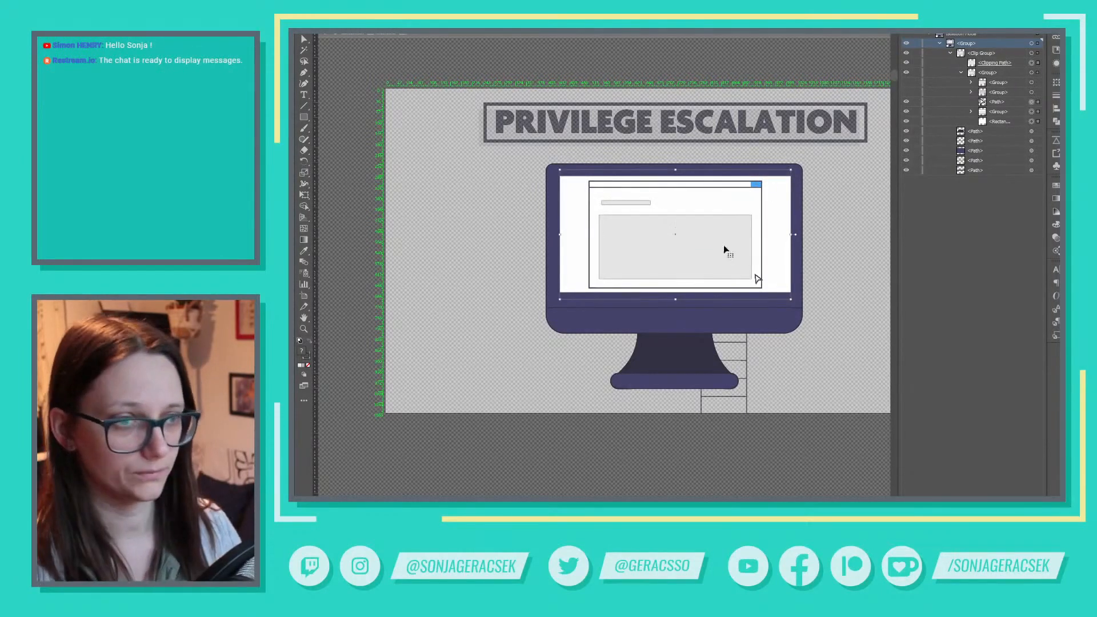
Show the Access Logs window and the small pop-up window on the Privilege Escalation monitor's screen, toggling both to compare with the window behind
{"action": "left_click", "coordinate": [906, 83]}
{"action": "left_click", "coordinate": [907, 92]}
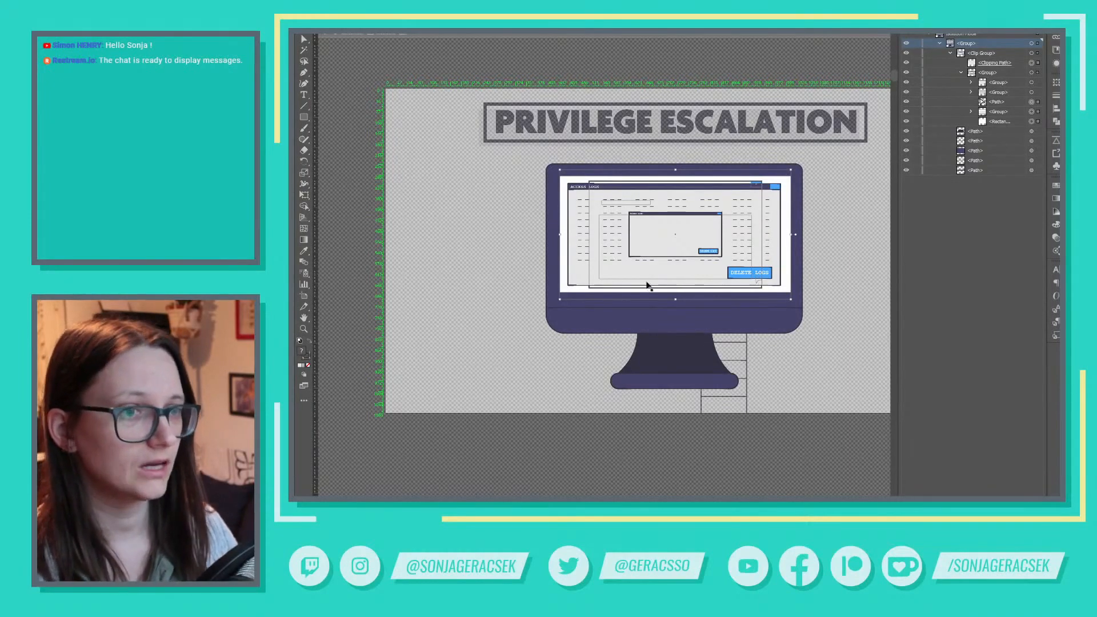
{"action": "left_click", "coordinate": [815, 259]}
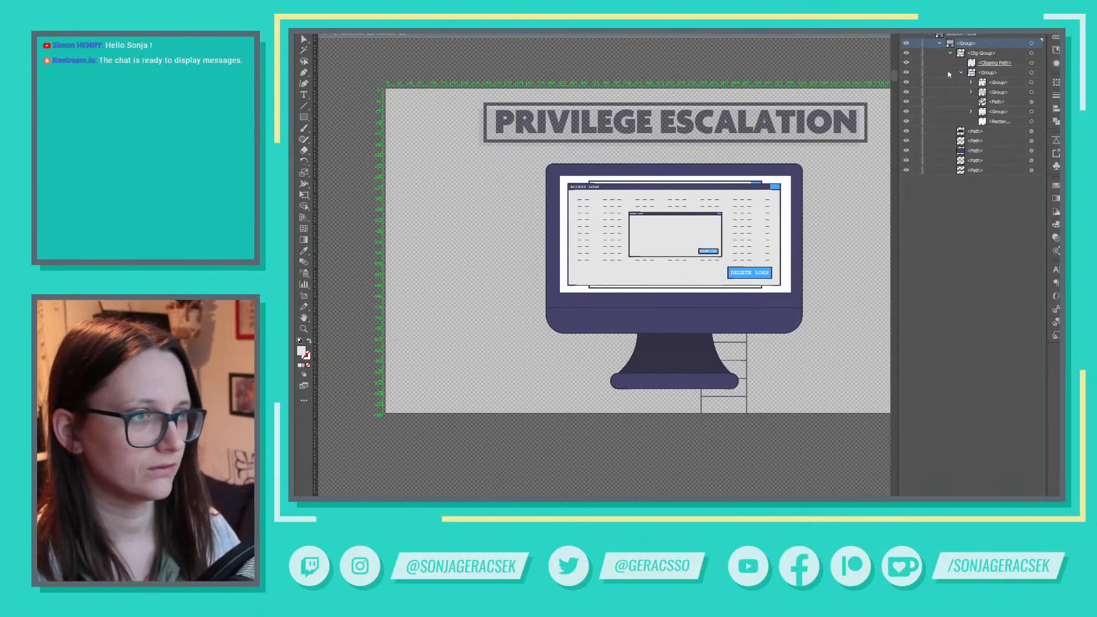
{"action": "left_click", "coordinate": [906, 83]}
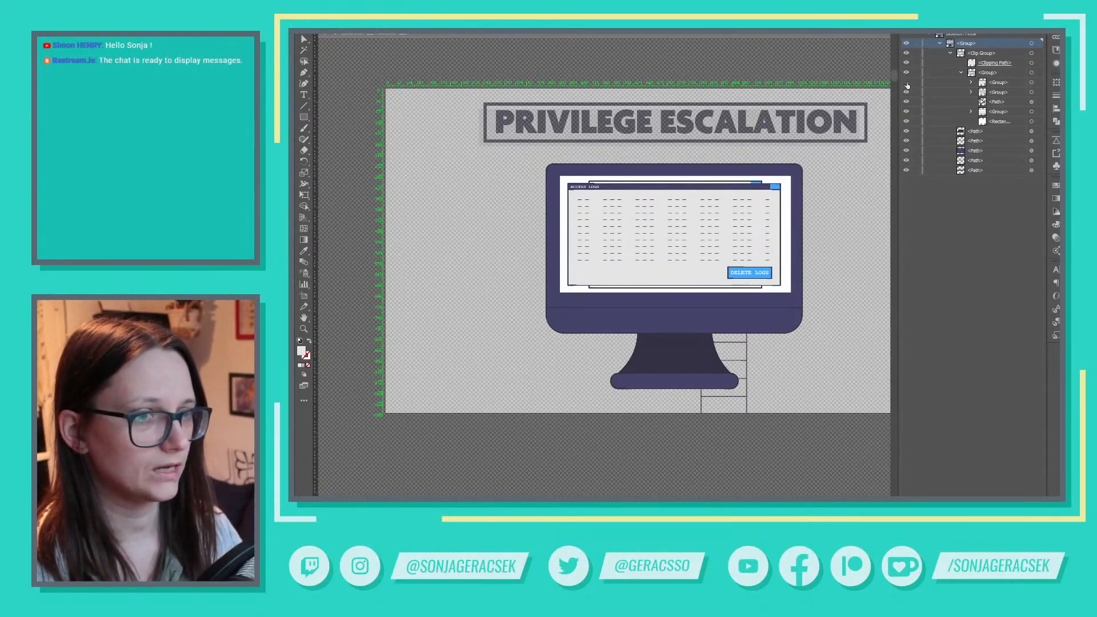
{"action": "left_click", "coordinate": [907, 92]}
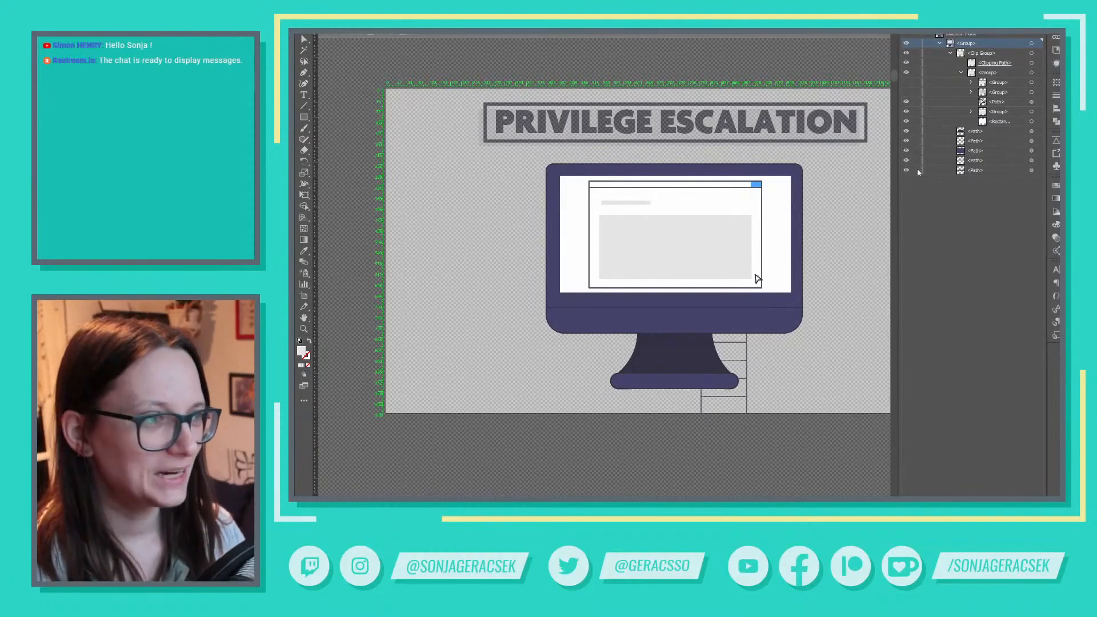
{"action": "left_click", "coordinate": [907, 83]}
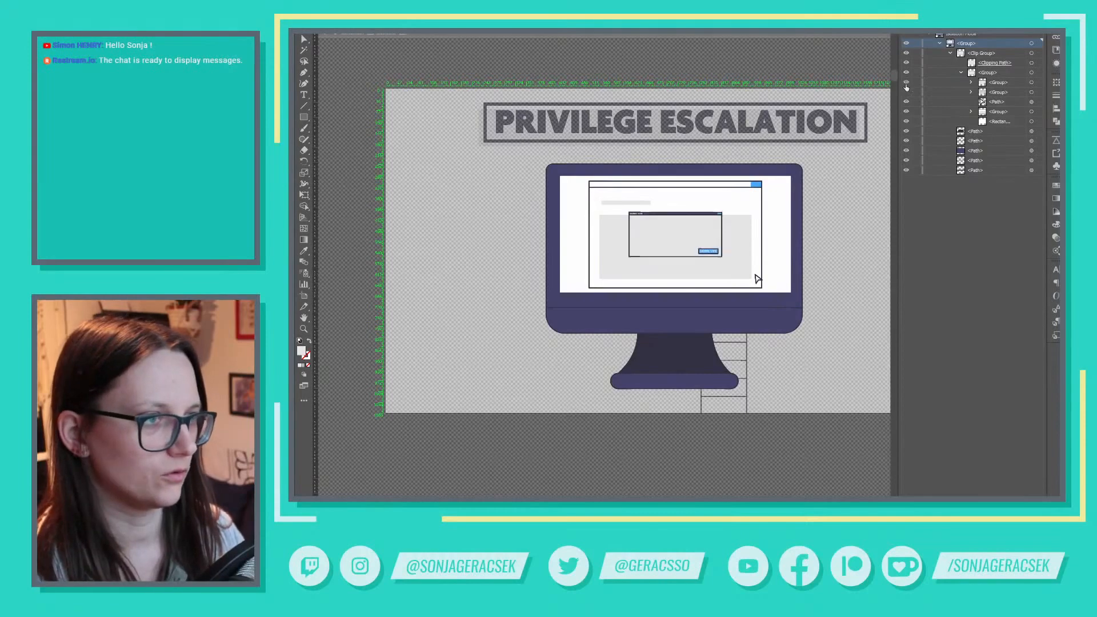
{"action": "left_click", "coordinate": [906, 93]}
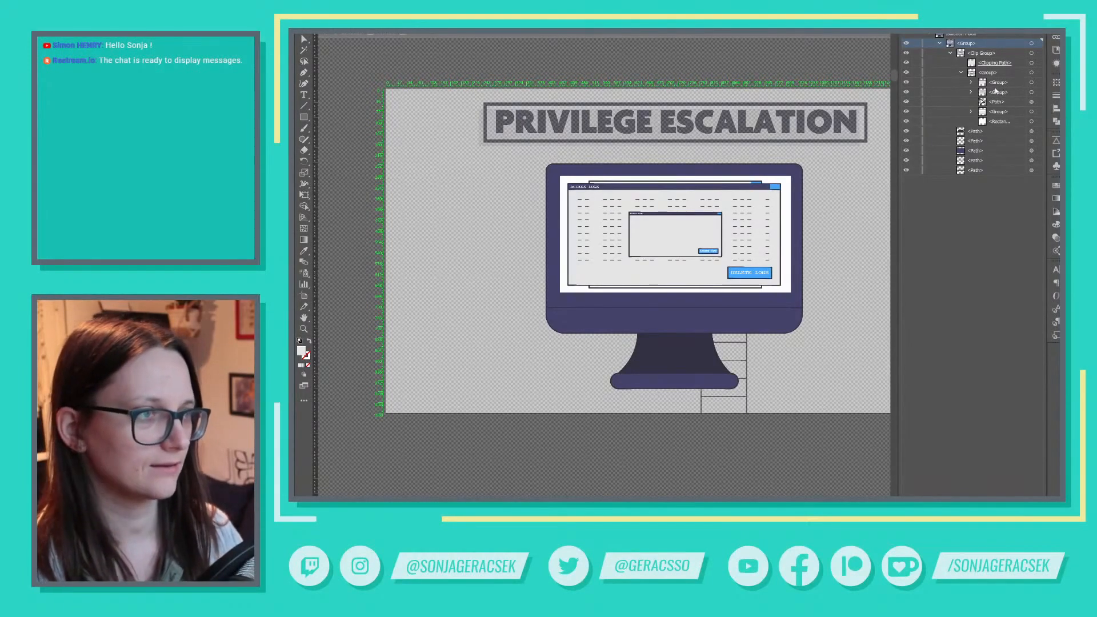
Isolate the Access Logs window's group and narrow it from its right side by 61.8 px to align with the window behind
{"action": "left_click", "coordinate": [742, 208]}
{"action": "double_click", "coordinate": [742, 207]}
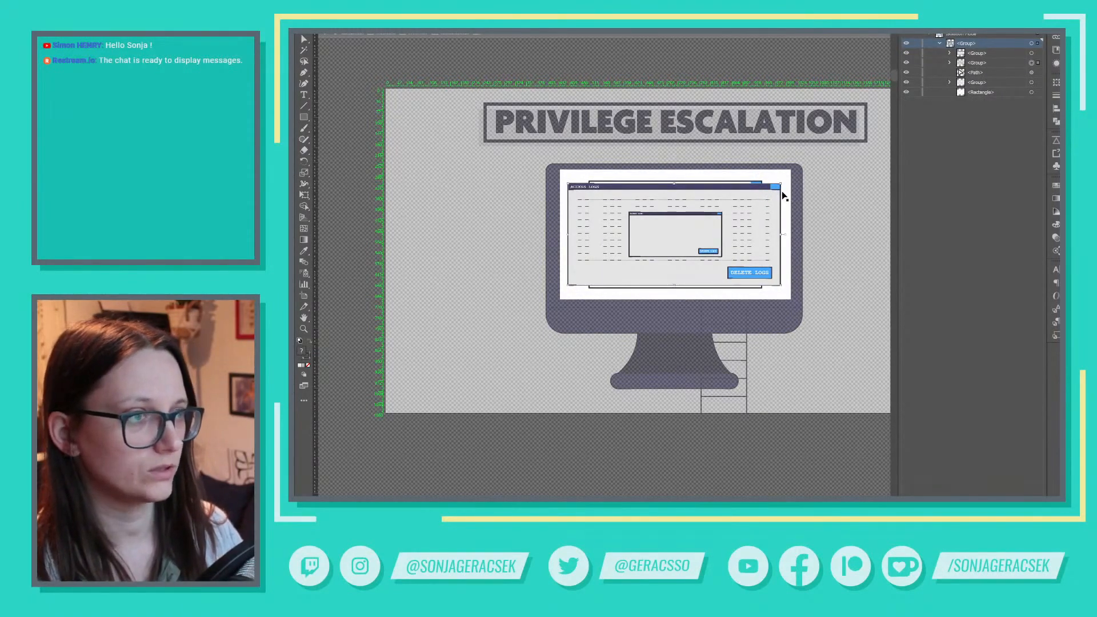
{"action": "double_click", "coordinate": [764, 221]}
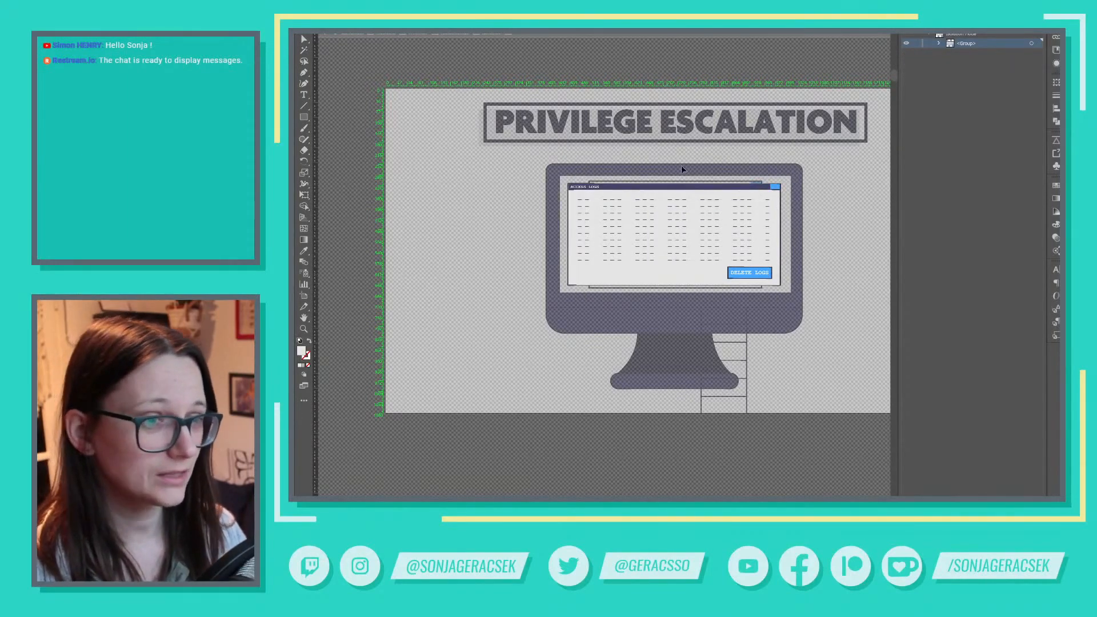
{"action": "scroll", "coordinate": [711, 198], "scroll_direction": "up", "scroll_amount": 1}
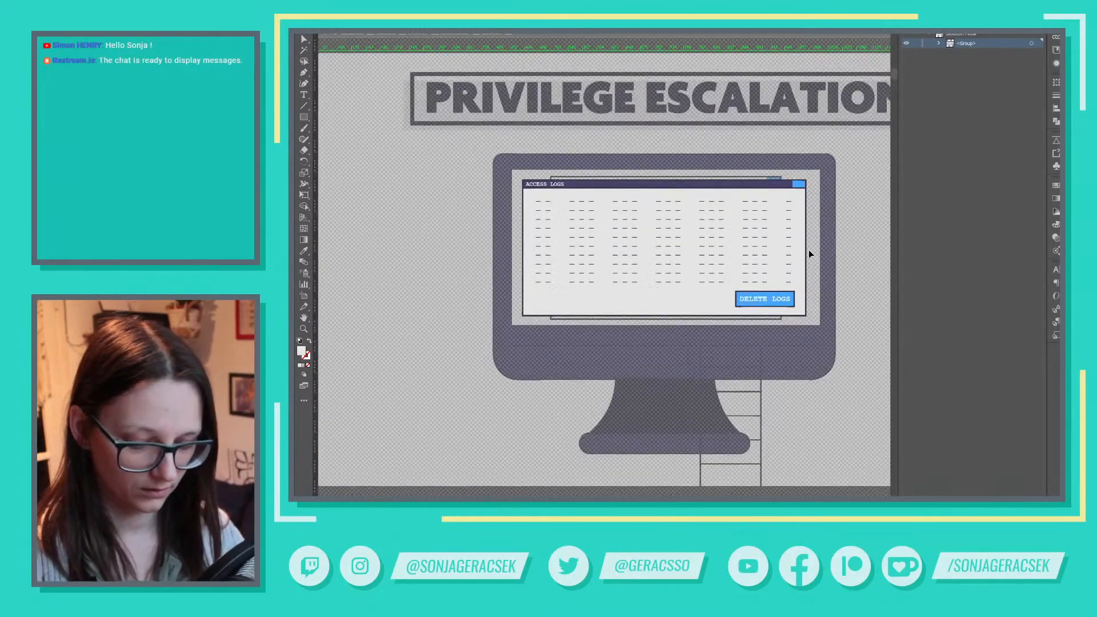
{"action": "key", "text": "v"}
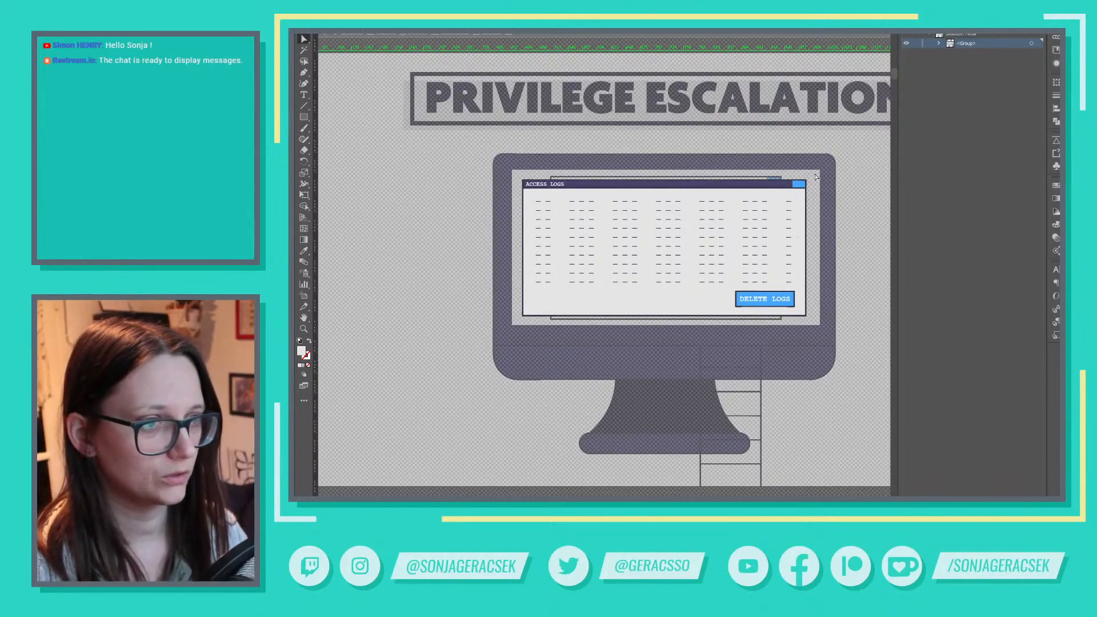
{"action": "left_click", "coordinate": [803, 220]}
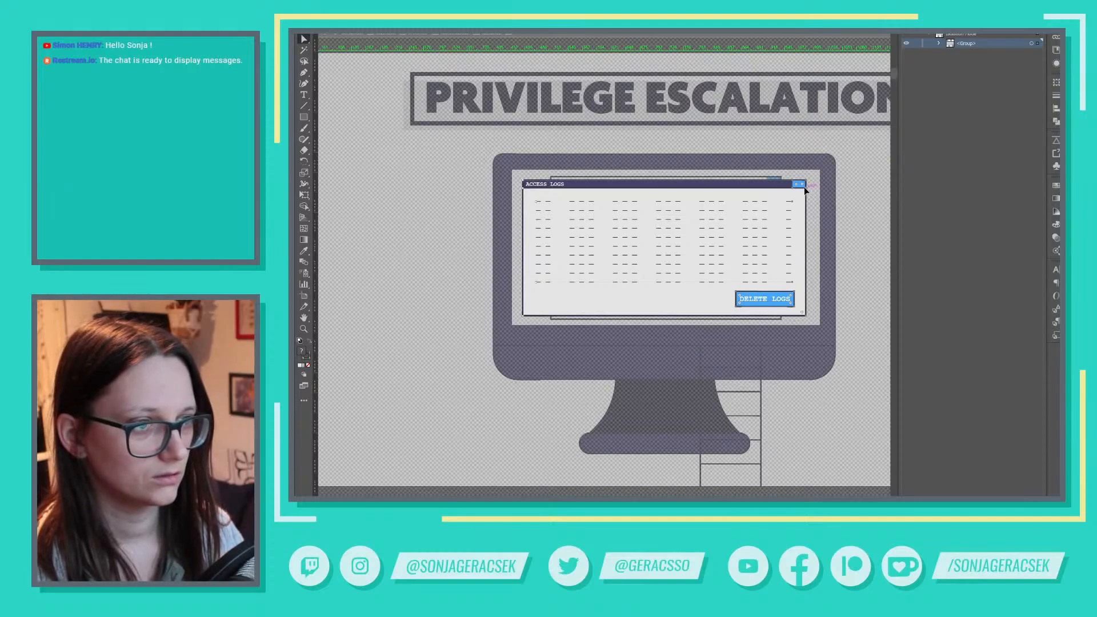
{"action": "left_click_drag", "start_coordinate": [807, 190], "coordinate": [783, 189]}
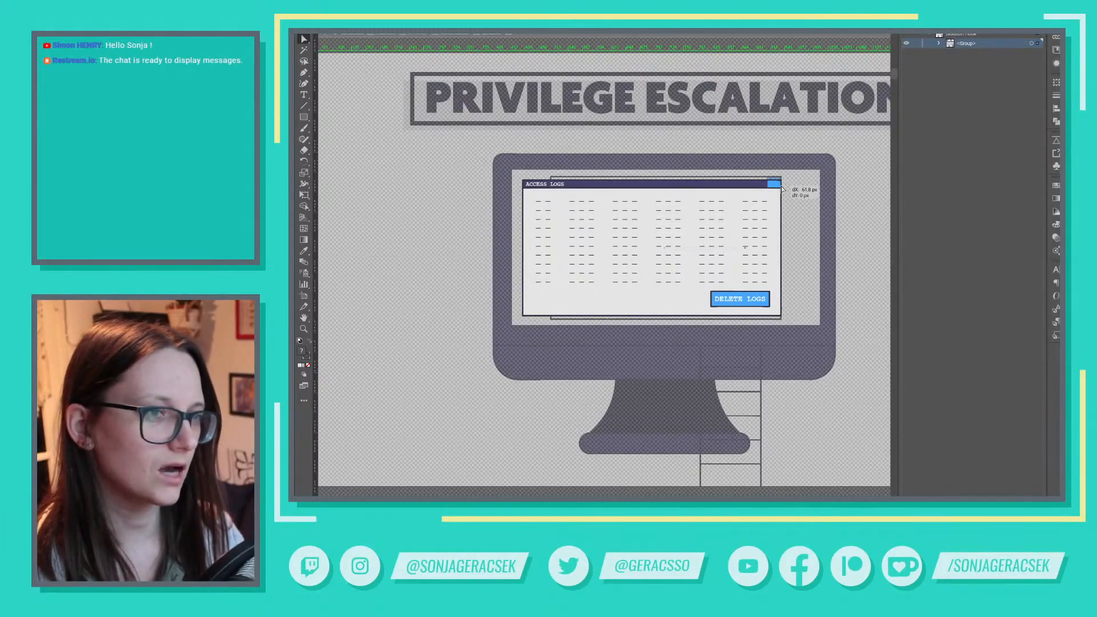
{"action": "left_click_drag", "start_coordinate": [783, 189], "coordinate": [783, 189]}
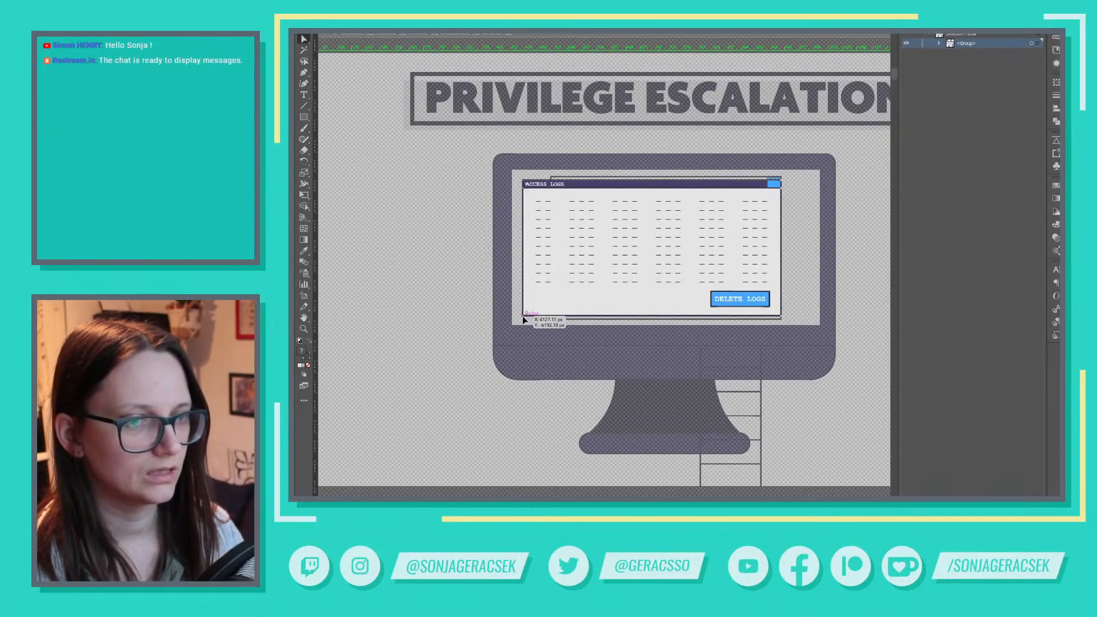
Move the Access Logs window's left edge and log columns inward, and fit its top and bottom edges to the window behind
{"action": "left_click_drag", "start_coordinate": [524, 319], "coordinate": [550, 319]}
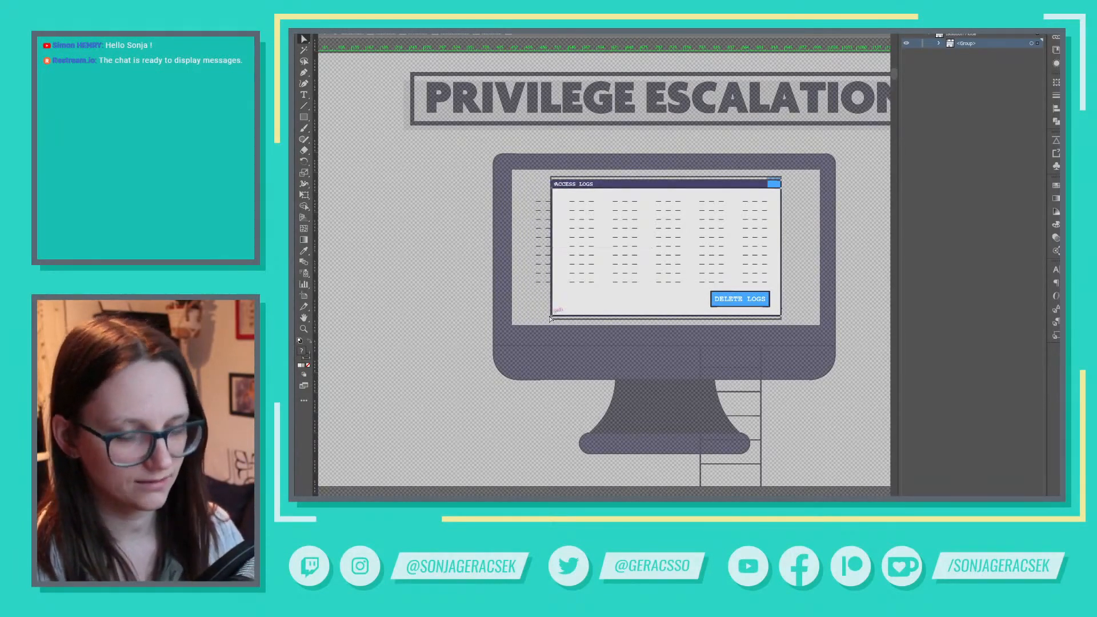
{"action": "key", "text": "ctrl+z"}
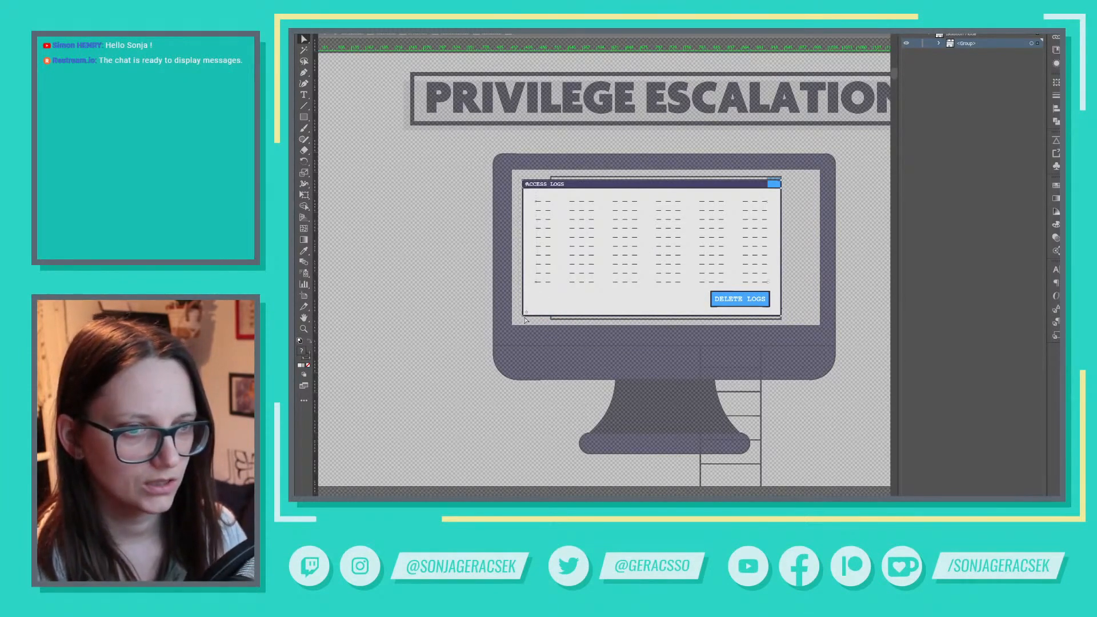
{"action": "left_click_drag", "start_coordinate": [525, 317], "coordinate": [552, 321]}
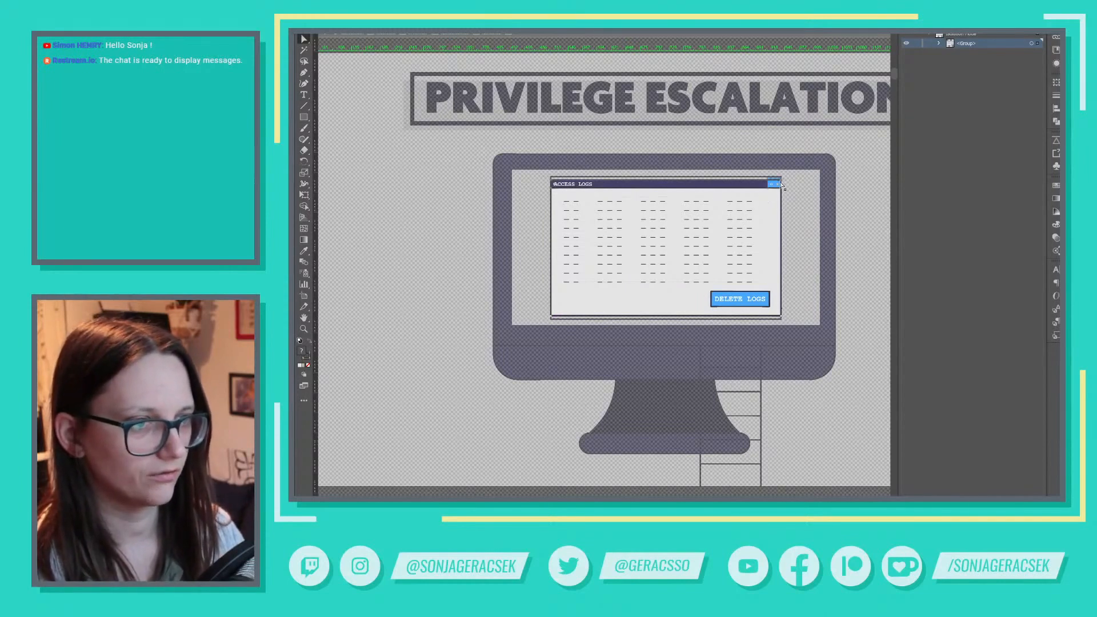
{"action": "left_click_drag", "start_coordinate": [782, 183], "coordinate": [783, 180]}
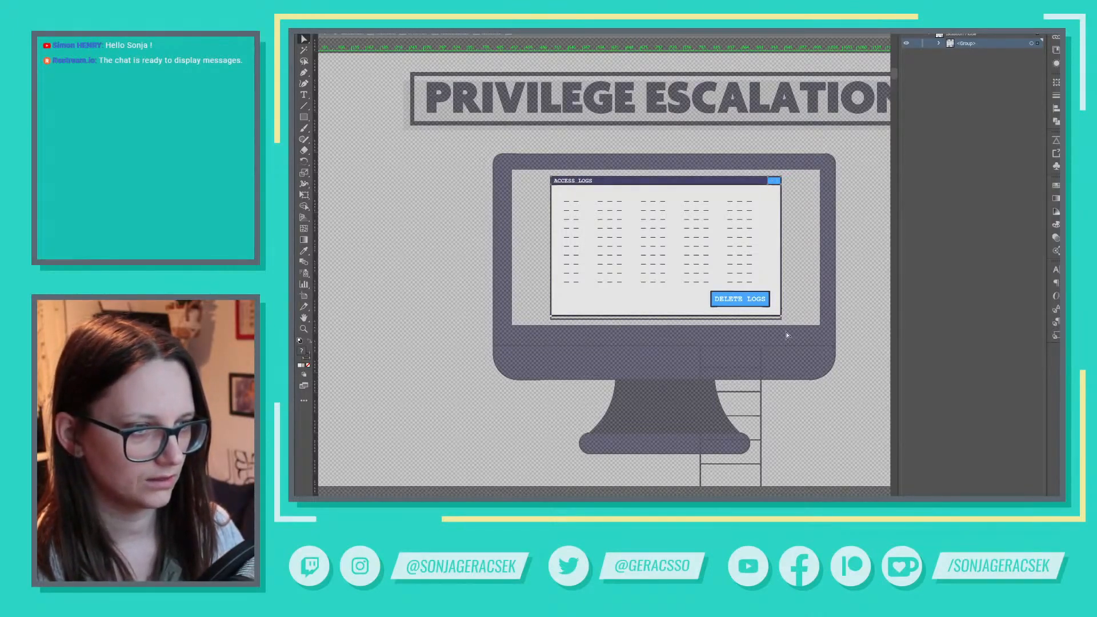
{"action": "left_click_drag", "start_coordinate": [782, 320], "coordinate": [783, 321]}
Examine the border at the Access Logs window's lower-right corner up close, and leave the group isolation
{"action": "scroll", "coordinate": [787, 312], "scroll_direction": "up", "scroll_amount": 5}
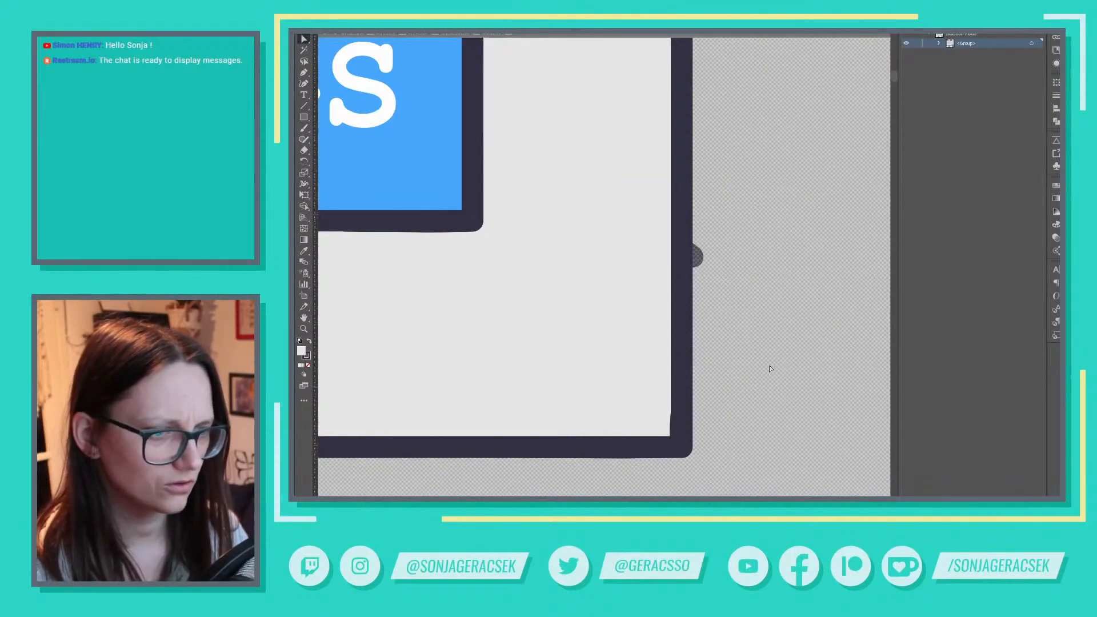
{"action": "left_click", "coordinate": [685, 437]}
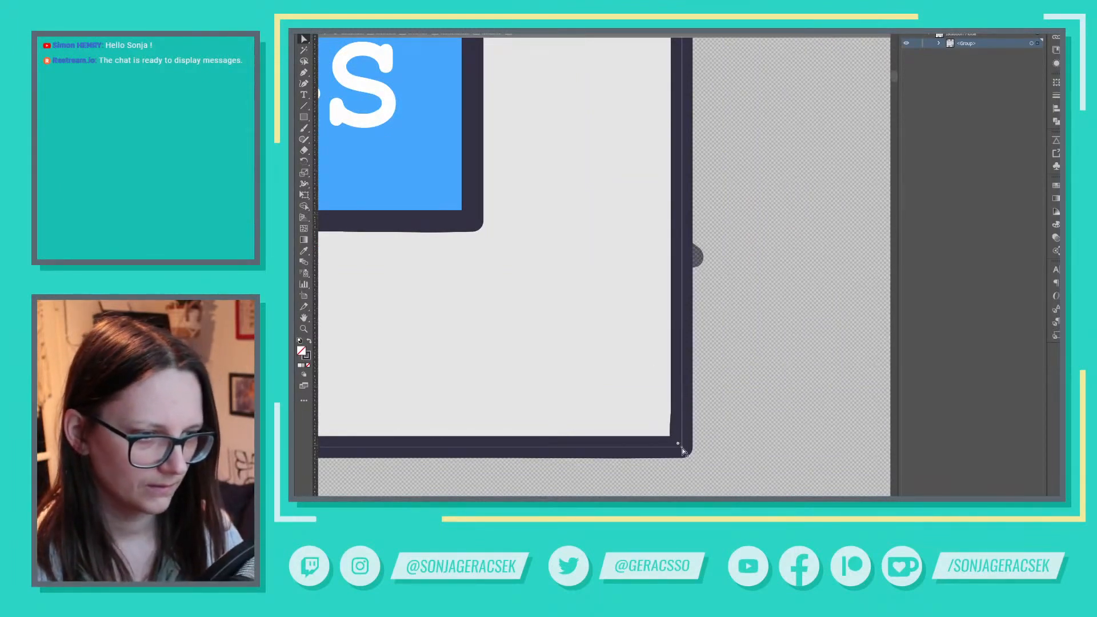
{"action": "key", "text": "p"}
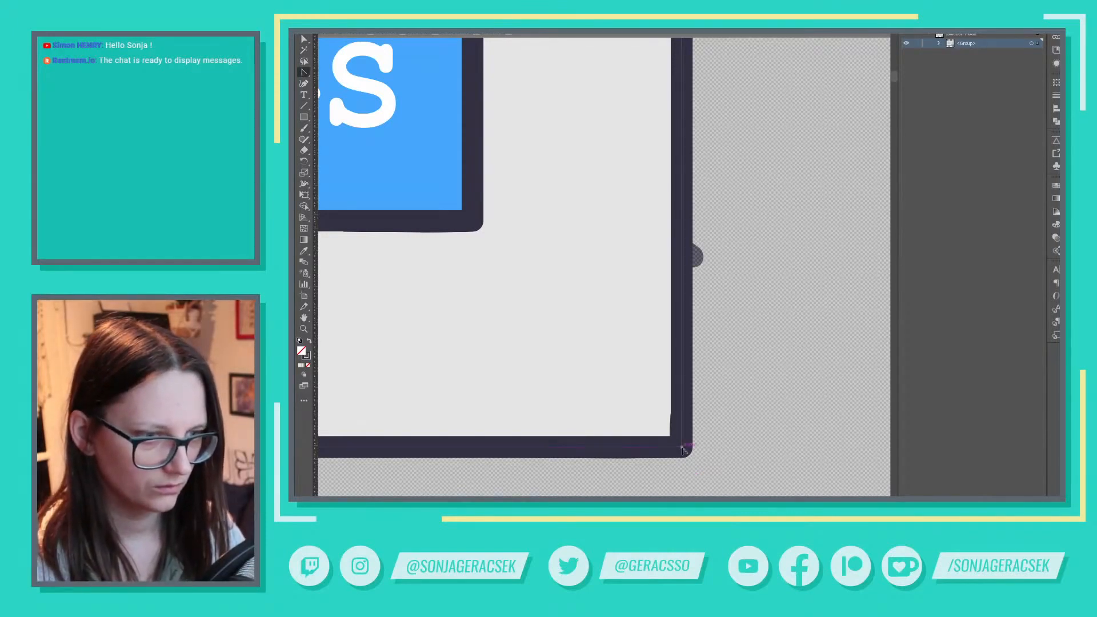
{"action": "key", "text": "v"}
{"action": "double_click", "coordinate": [756, 264]}
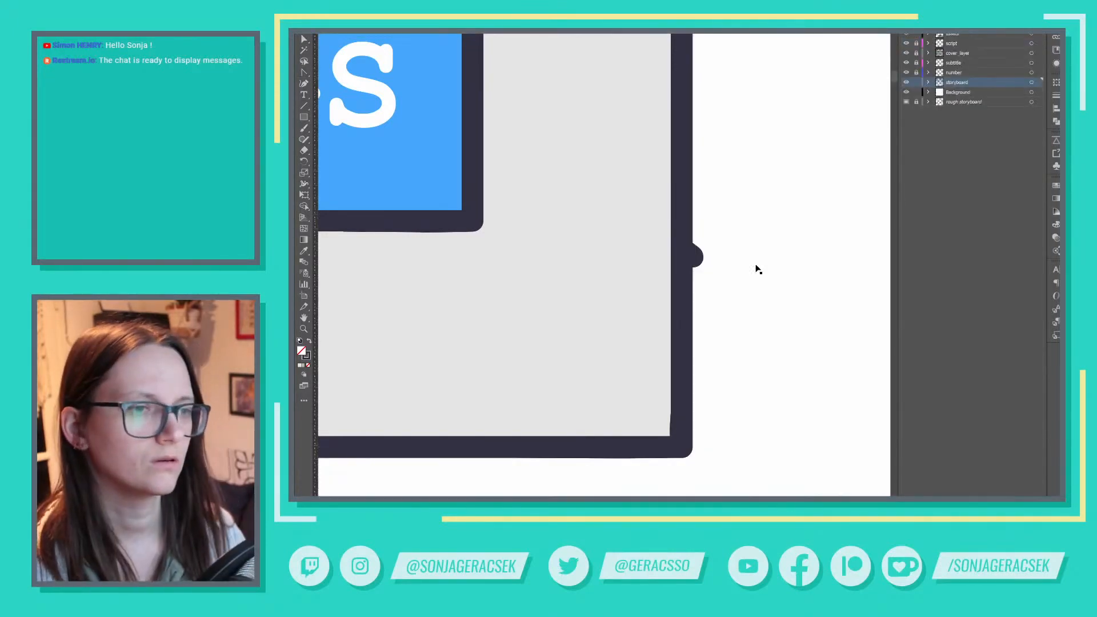
Find the Privilege Escalation monitor's nested groups in the storyboard layer and toggle the Access Logs window's visibility to identify its group
{"action": "left_click", "coordinate": [700, 261]}
{"action": "scroll", "coordinate": [718, 252], "scroll_direction": "down", "scroll_amount": 5}
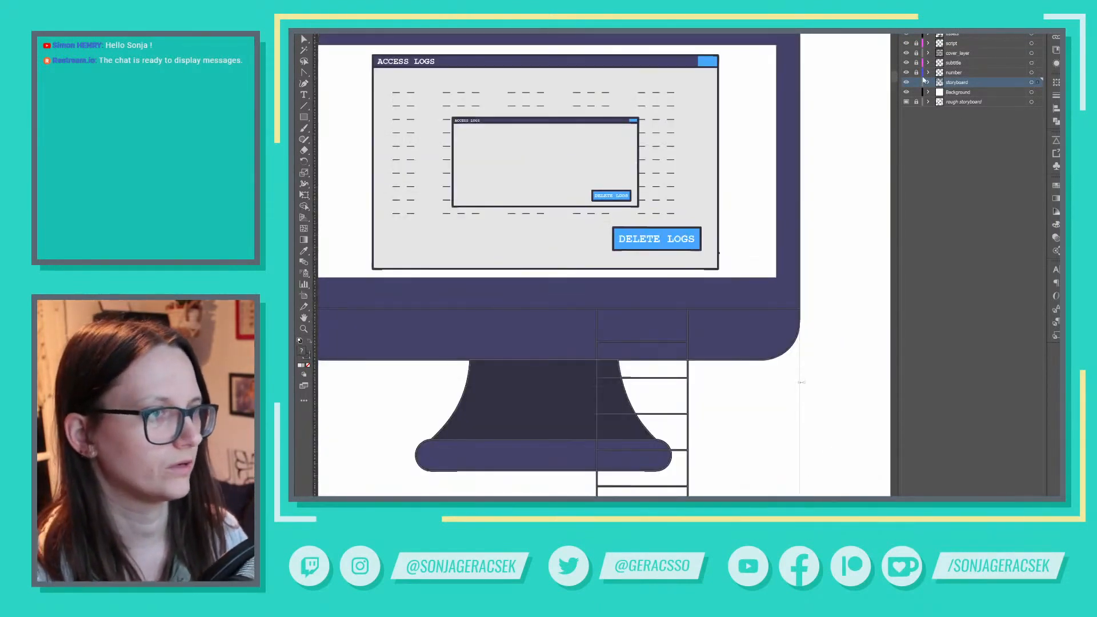
{"action": "scroll", "coordinate": [615, 194], "scroll_direction": "down", "scroll_amount": 1}
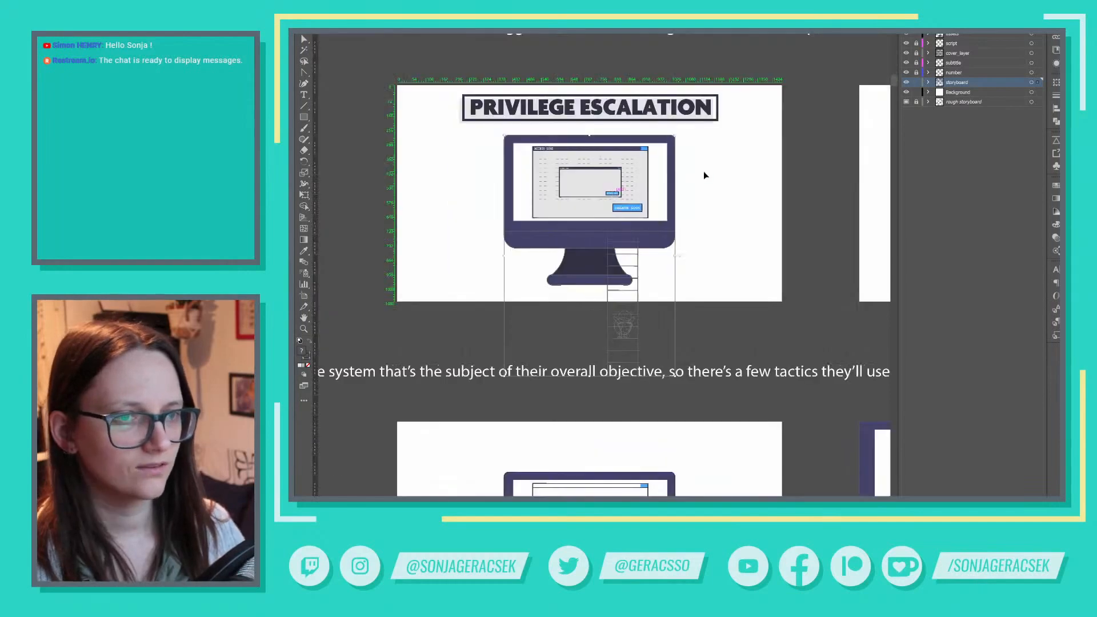
{"action": "left_click_drag", "start_coordinate": [697, 164], "coordinate": [793, 241]}
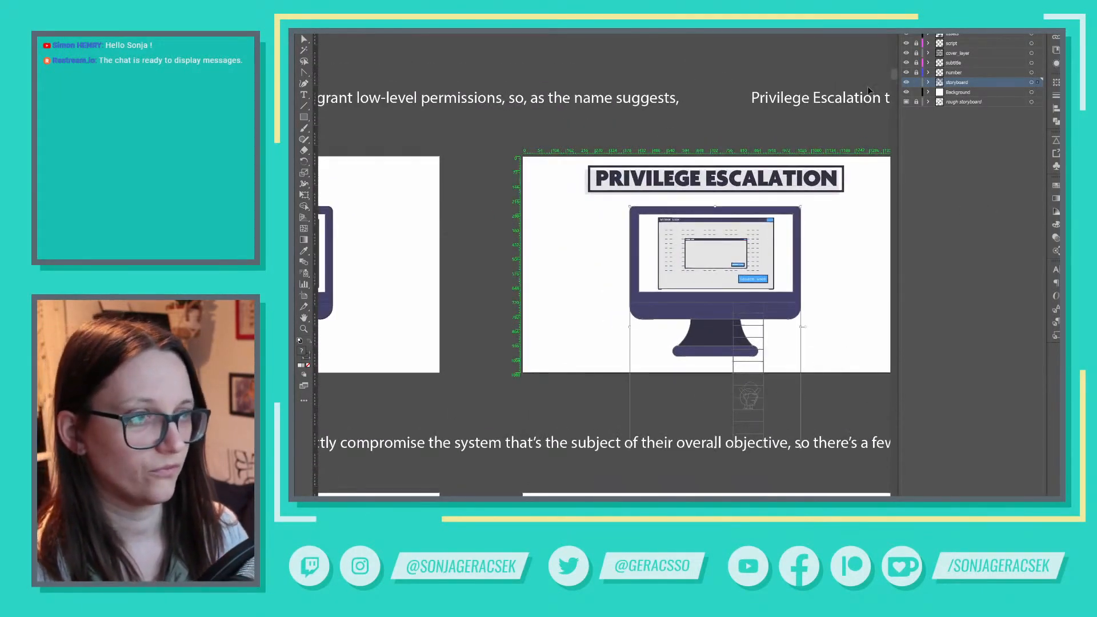
{"action": "left_click", "coordinate": [929, 83]}
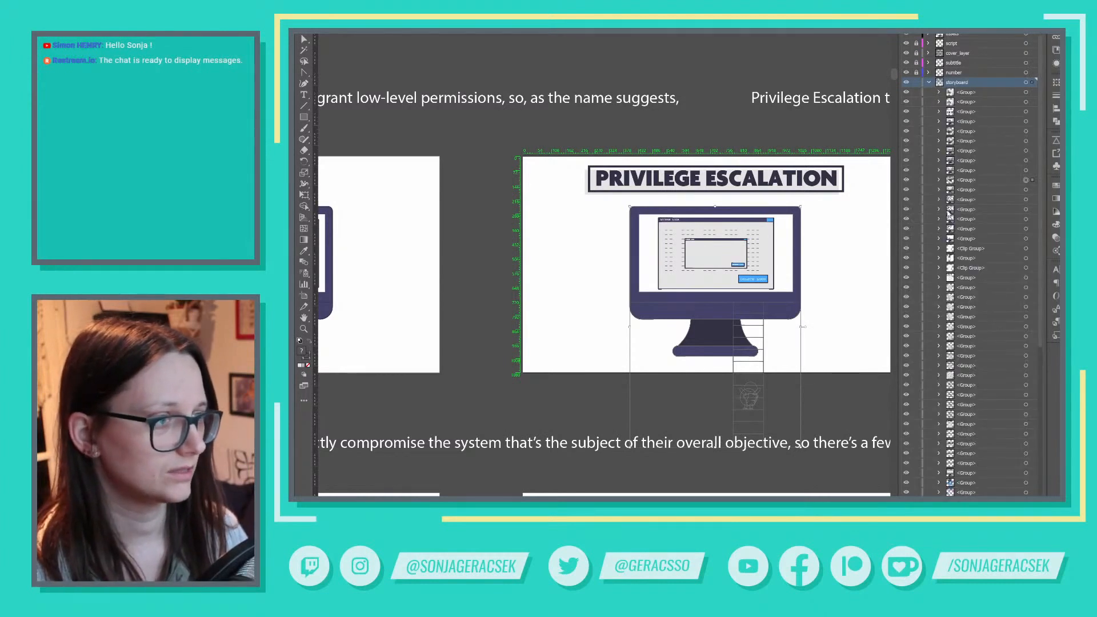
{"action": "left_click", "coordinate": [939, 181]}
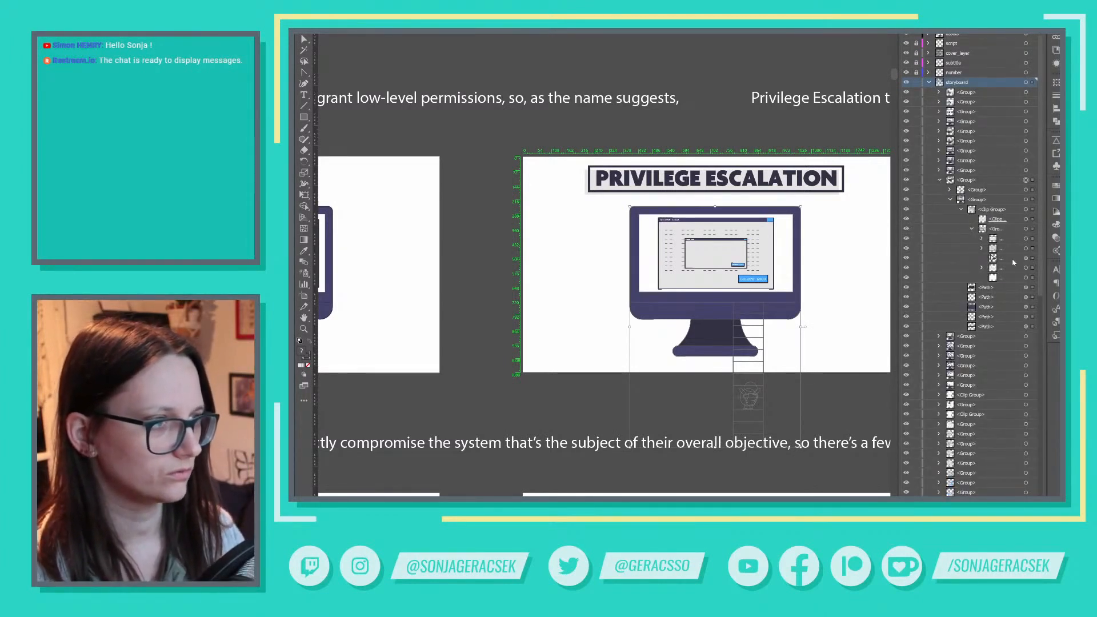
{"action": "left_click", "coordinate": [906, 249]}
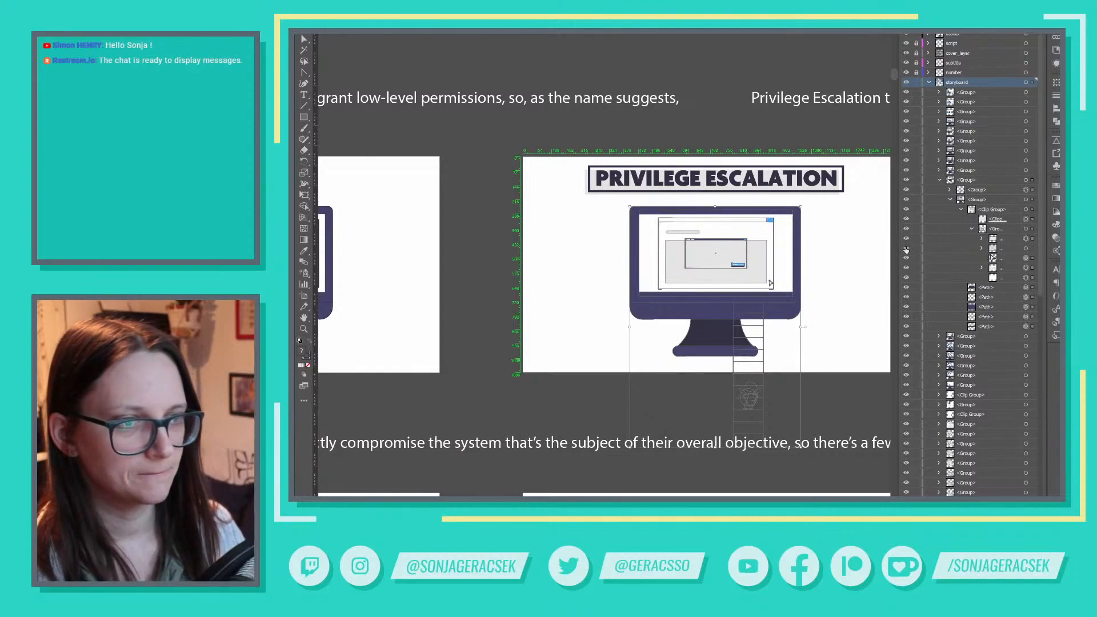
{"action": "left_click", "coordinate": [906, 249]}
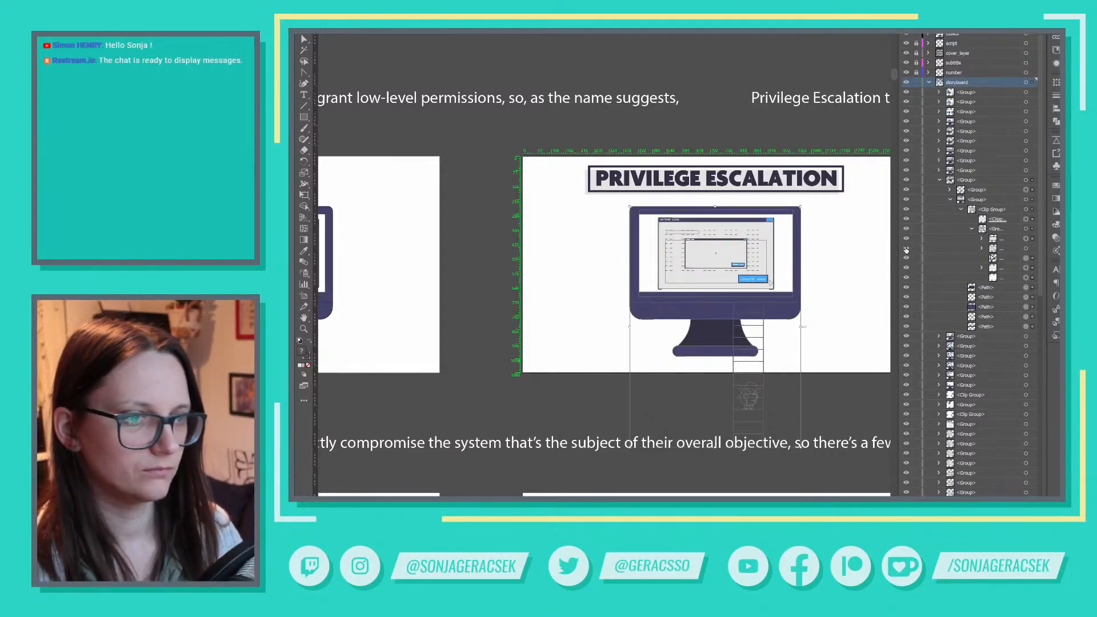
{"action": "left_click", "coordinate": [906, 249]}
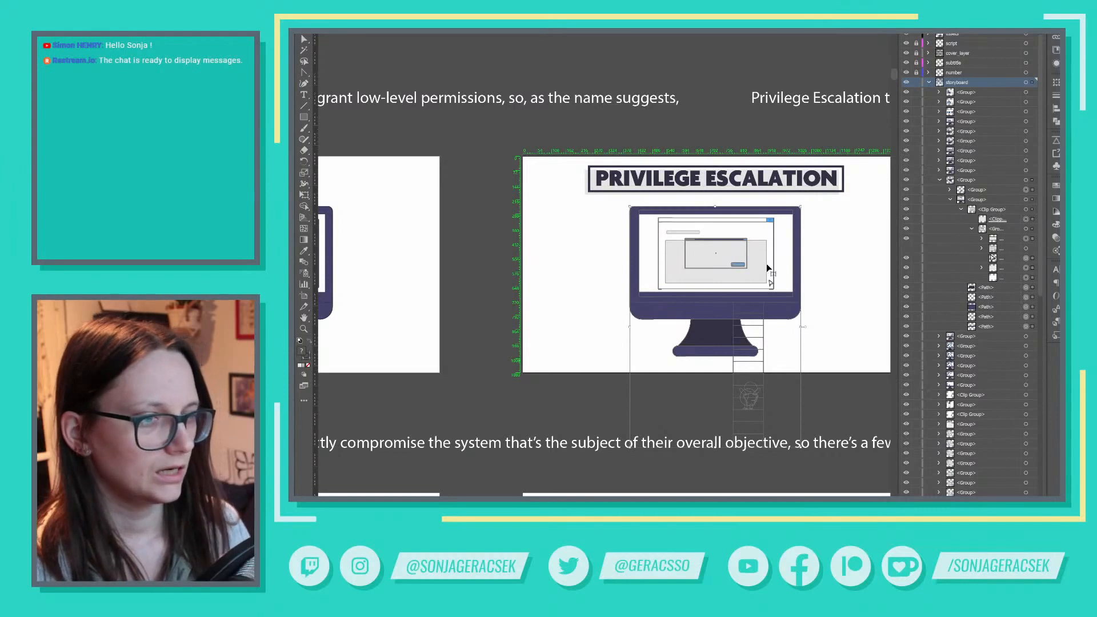
{"action": "left_click", "coordinate": [907, 248]}
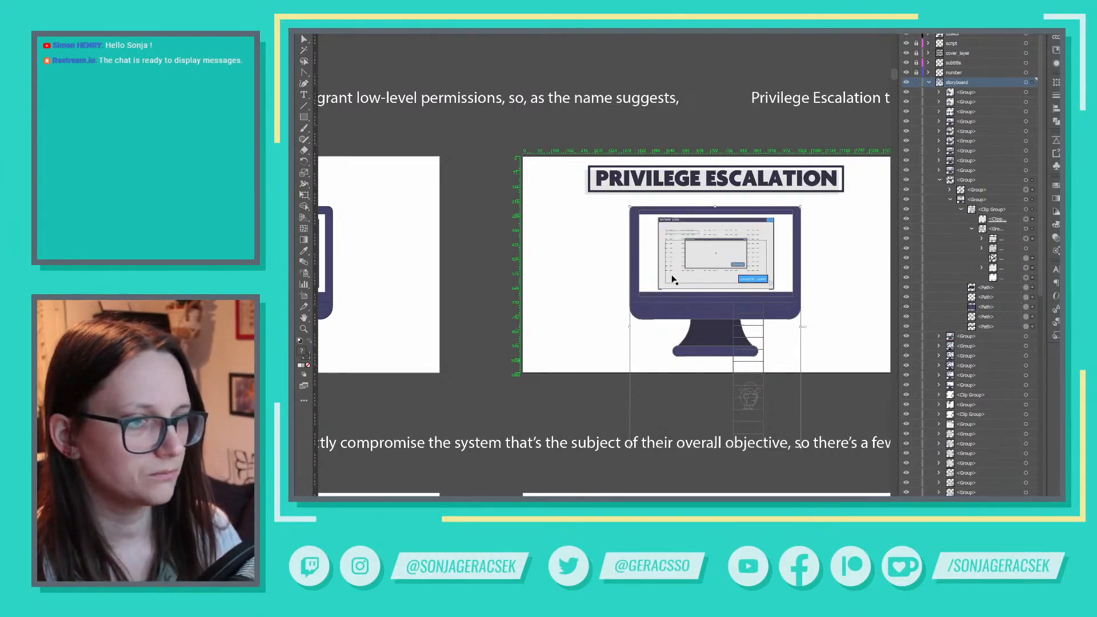
Duplicate the Access Logs window's group within the monitor screen and scale the copy down to the small pop-up's size
{"action": "left_click", "coordinate": [1008, 243]}
{"action": "left_click_drag", "start_coordinate": [1009, 251], "coordinate": [1008, 243]}
{"action": "left_click", "coordinate": [1026, 248]}
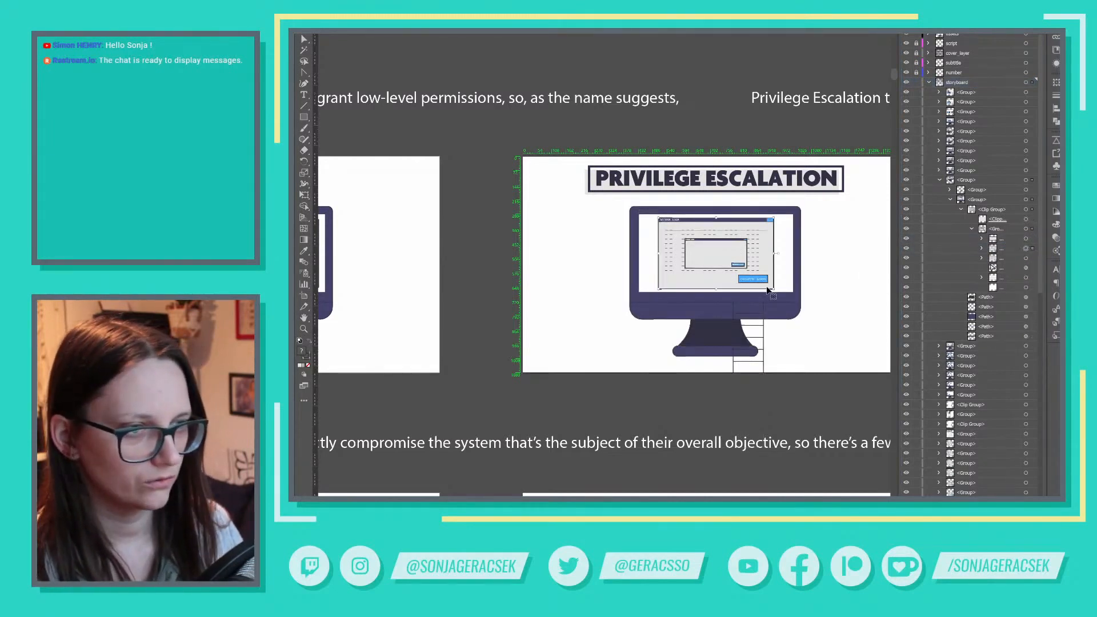
{"action": "left_click_drag", "start_coordinate": [775, 288], "coordinate": [748, 273]}
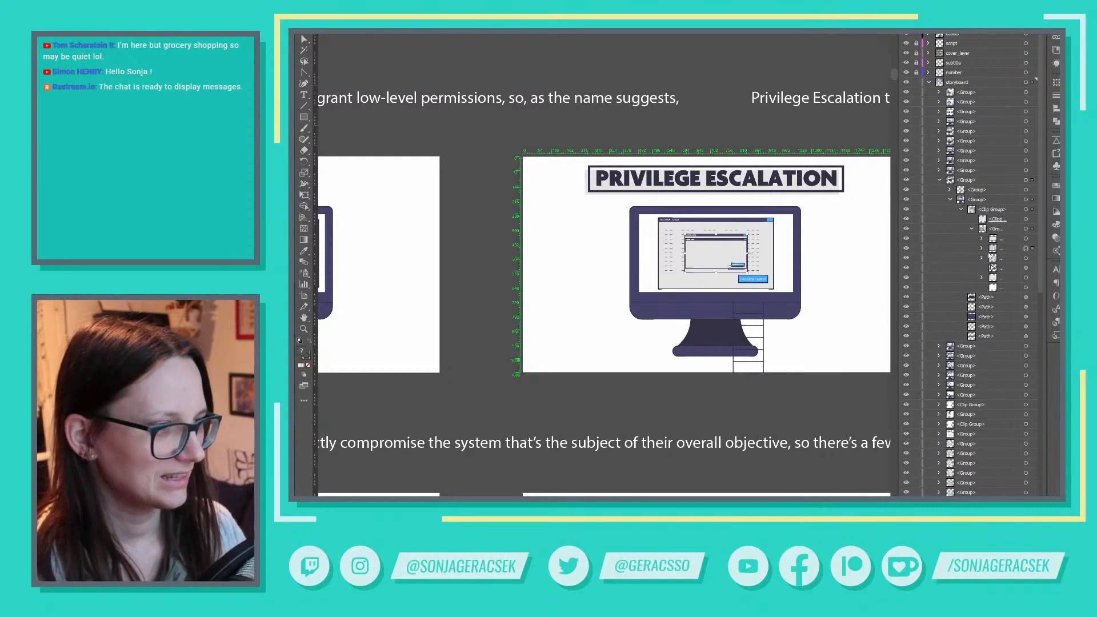
Delete the old empty pop-up window's group from the Privilege Escalation monitor, keeping the scaled-down Access Logs copy
{"action": "left_click", "coordinate": [1026, 258]}
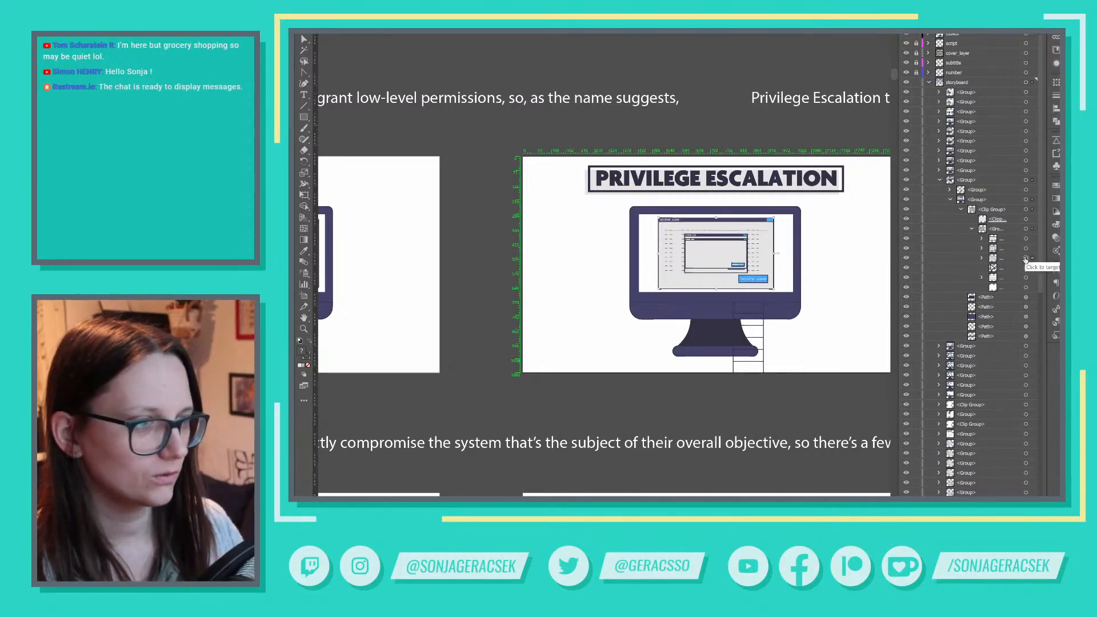
{"action": "left_click", "coordinate": [1026, 239]}
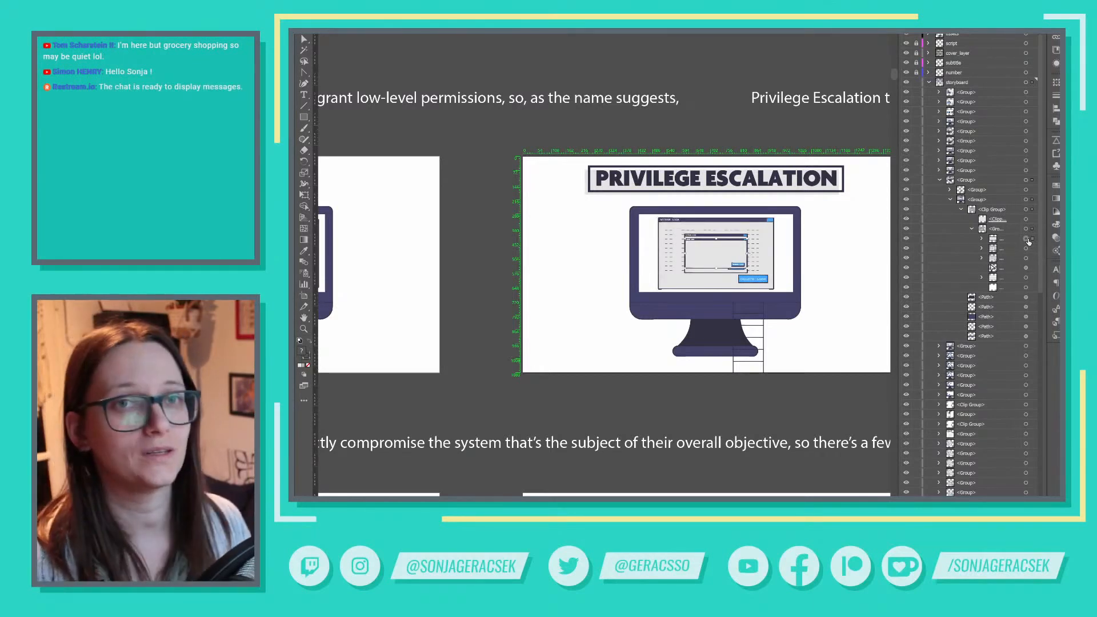
{"action": "key", "text": "Delete"}
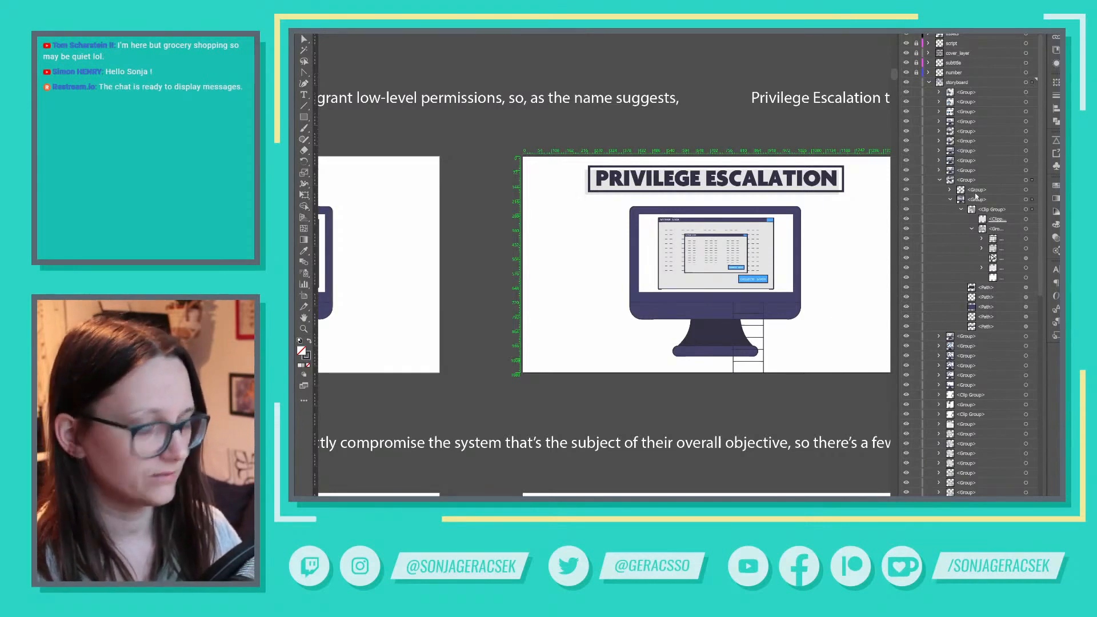
Undo the old empty pop-up's deletion and delete the scaled-down Access Logs copy from the Privilege Escalation monitor instead
{"action": "key", "text": "ctrl+z"}
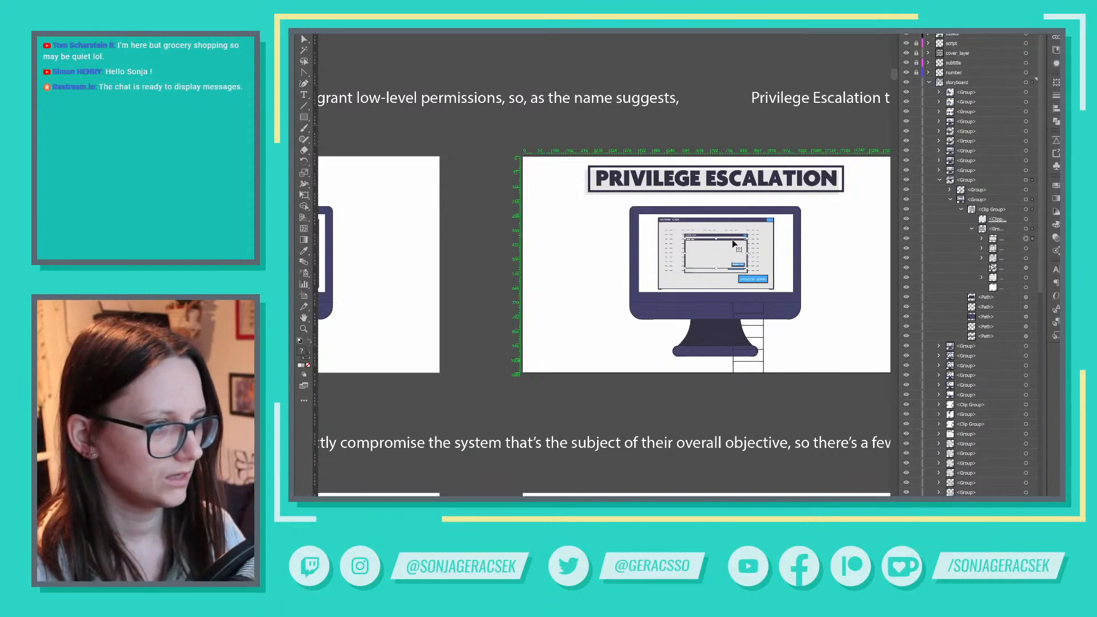
{"action": "left_click", "coordinate": [1027, 252]}
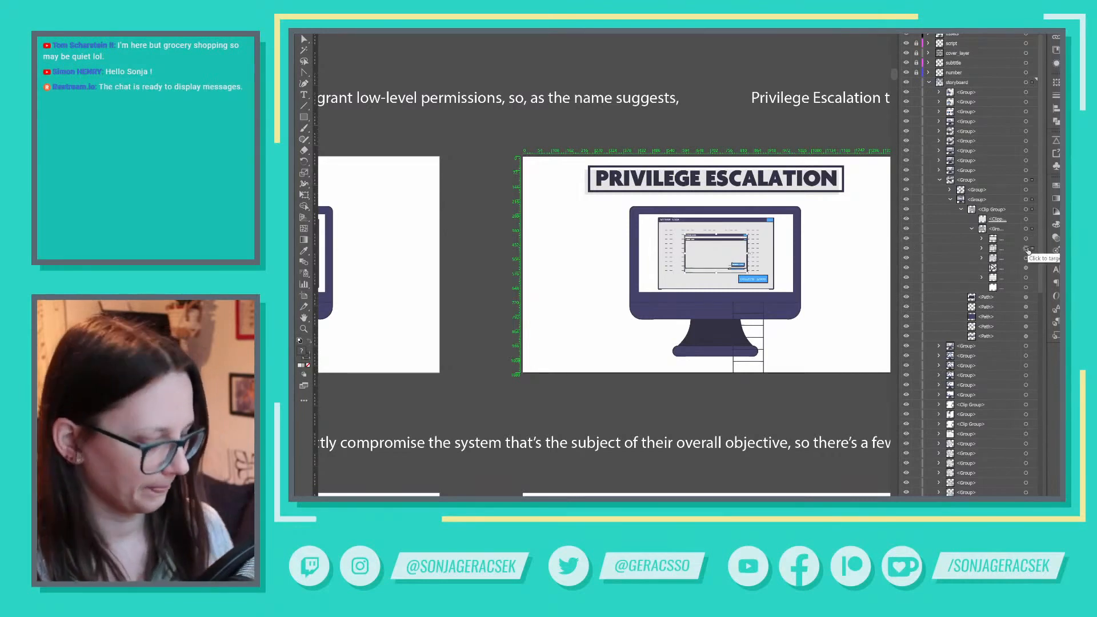
{"action": "key", "text": "Delete"}
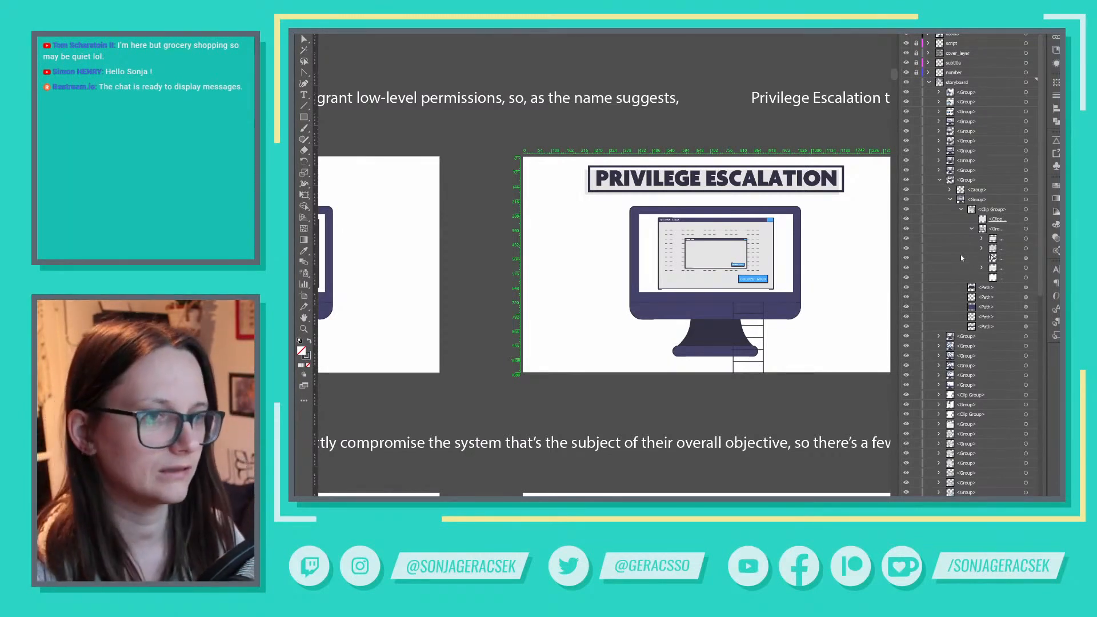
Duplicate the Access Logs window's group in place, scale the copy down to the pop-up's size, and delete the old empty pop-up
{"action": "left_click", "coordinate": [1026, 249]}
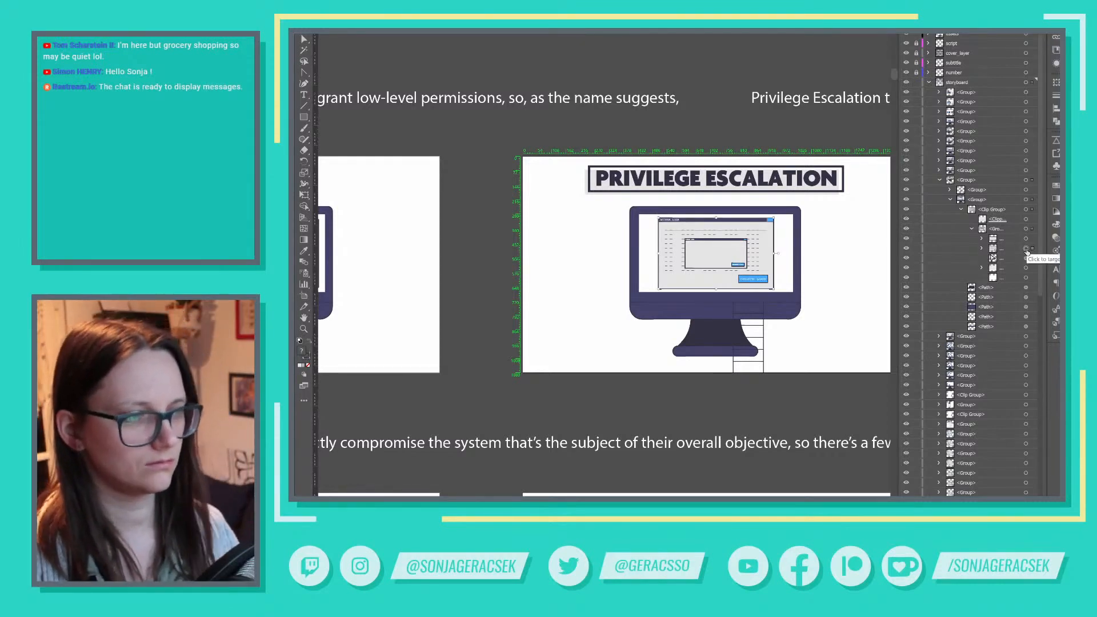
{"action": "key", "text": "ctrl+f"}
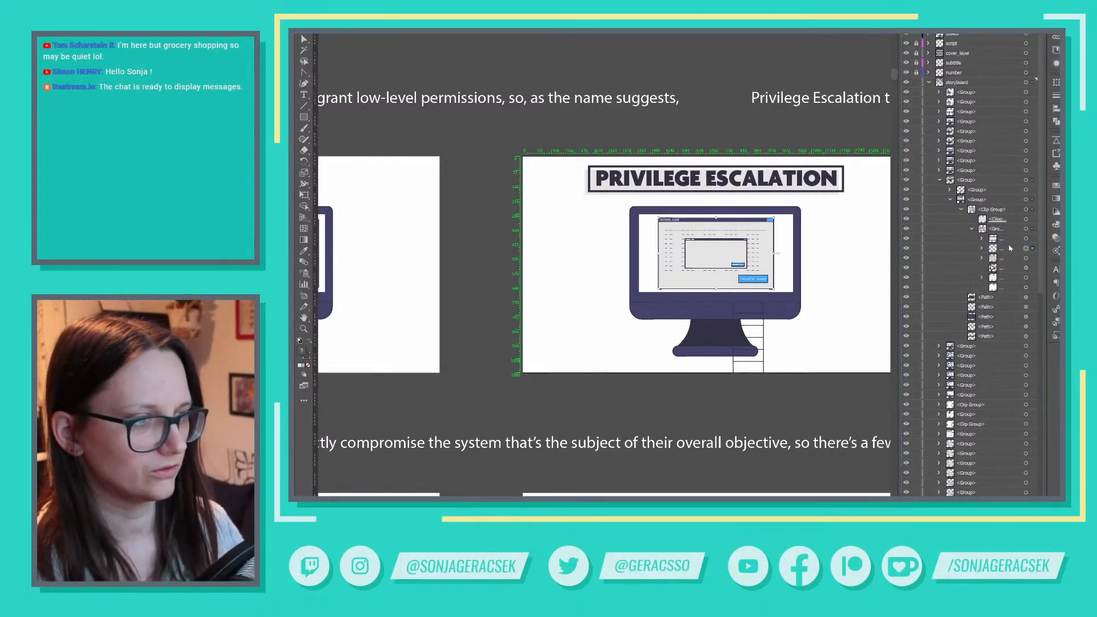
{"action": "left_click_drag", "start_coordinate": [775, 290], "coordinate": [750, 276]}
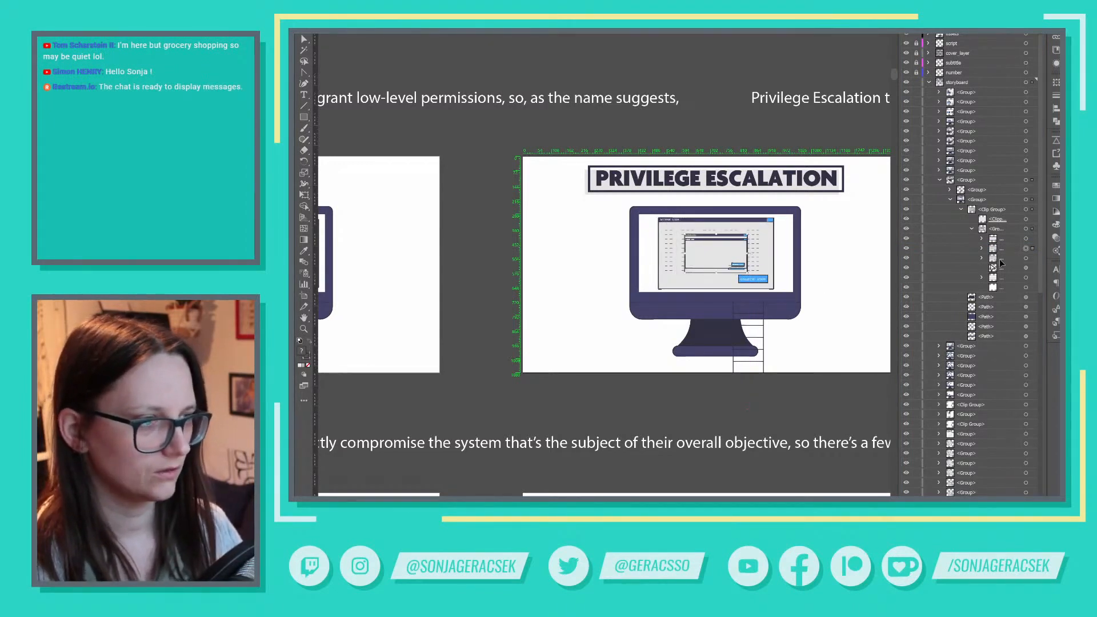
{"action": "left_click", "coordinate": [1026, 239]}
{"action": "key", "text": "Delete"}
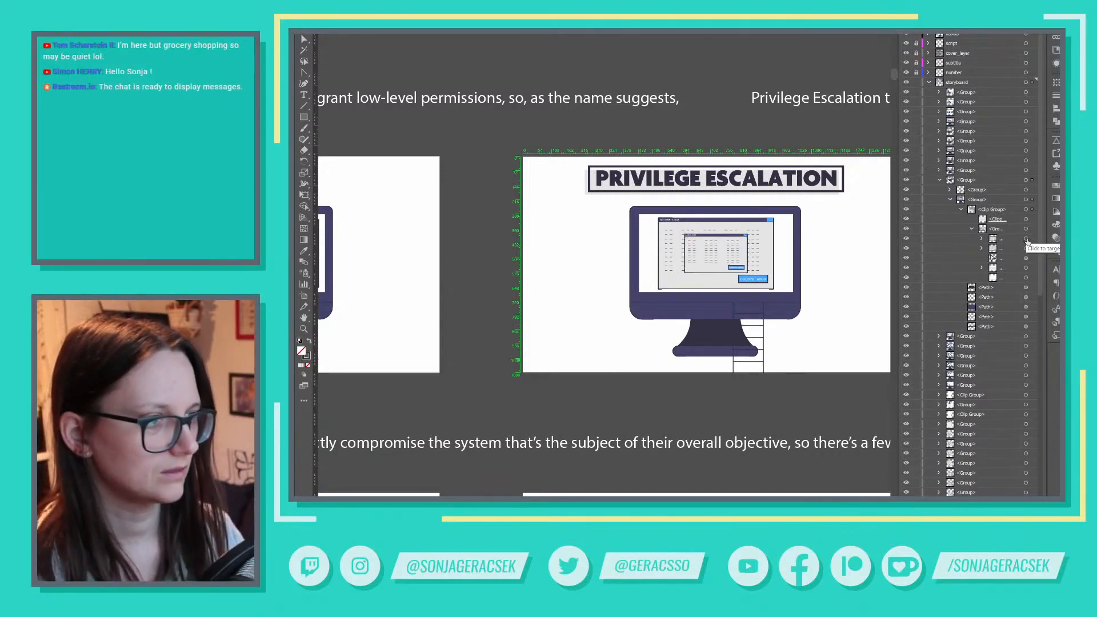
Hide the log lines inside the small pop-up window, and hide the large Access Logs window's group behind it
{"action": "left_click", "coordinate": [982, 239]}
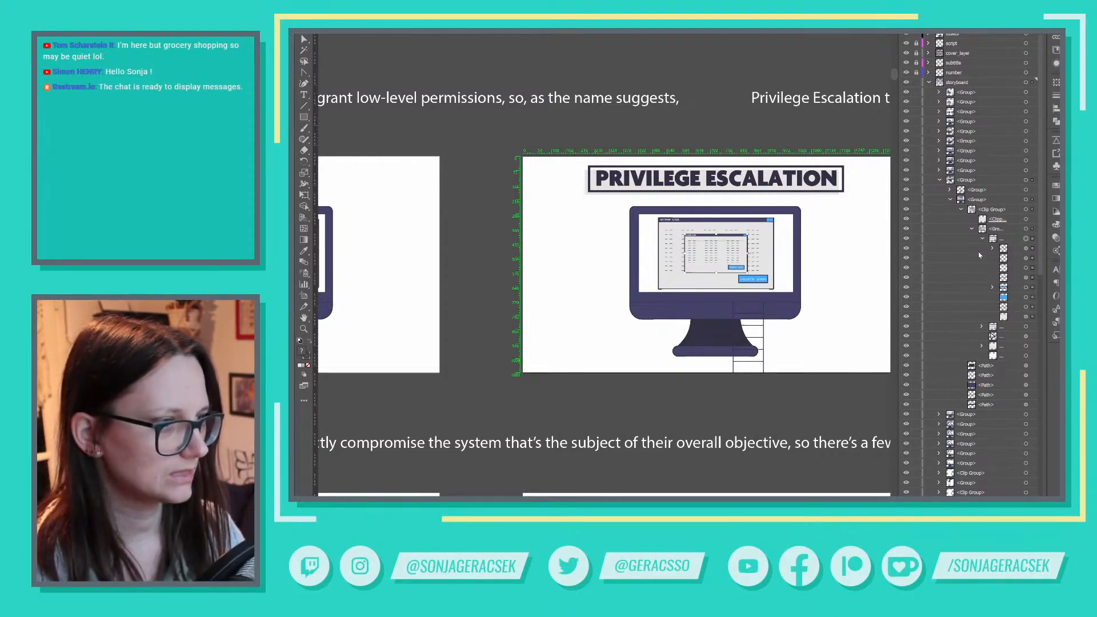
{"action": "left_click", "coordinate": [907, 250]}
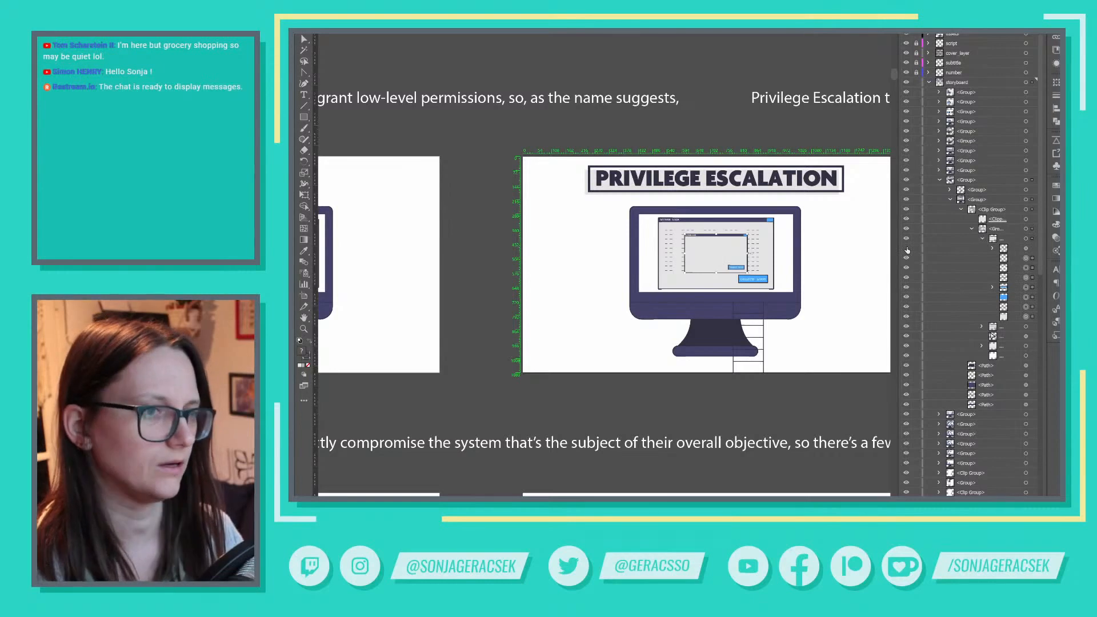
{"action": "left_click", "coordinate": [983, 240]}
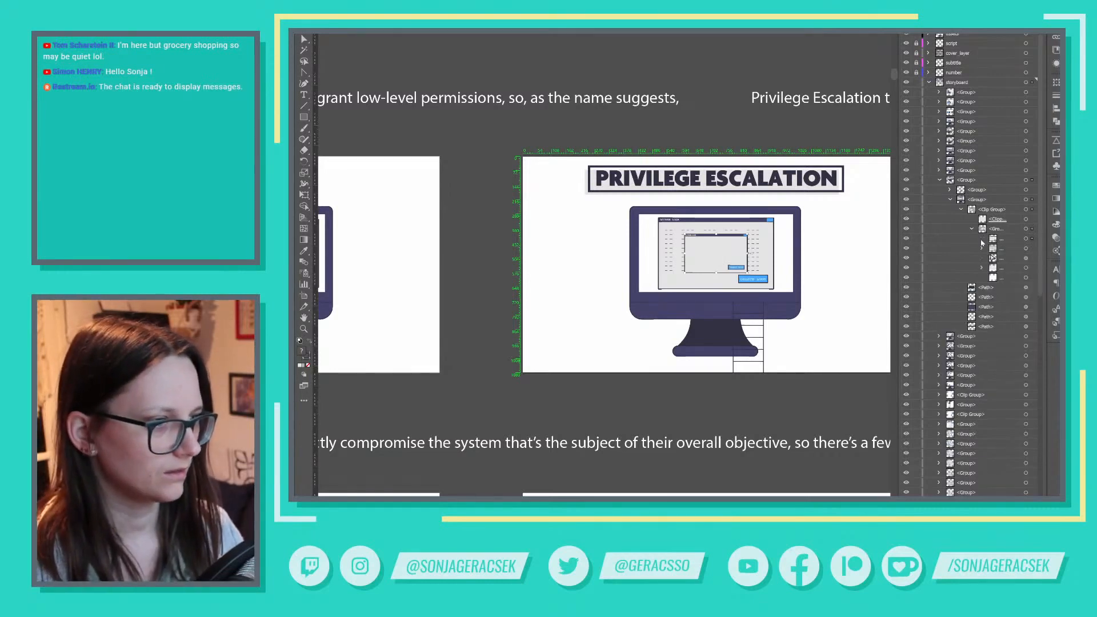
{"action": "left_click", "coordinate": [908, 250]}
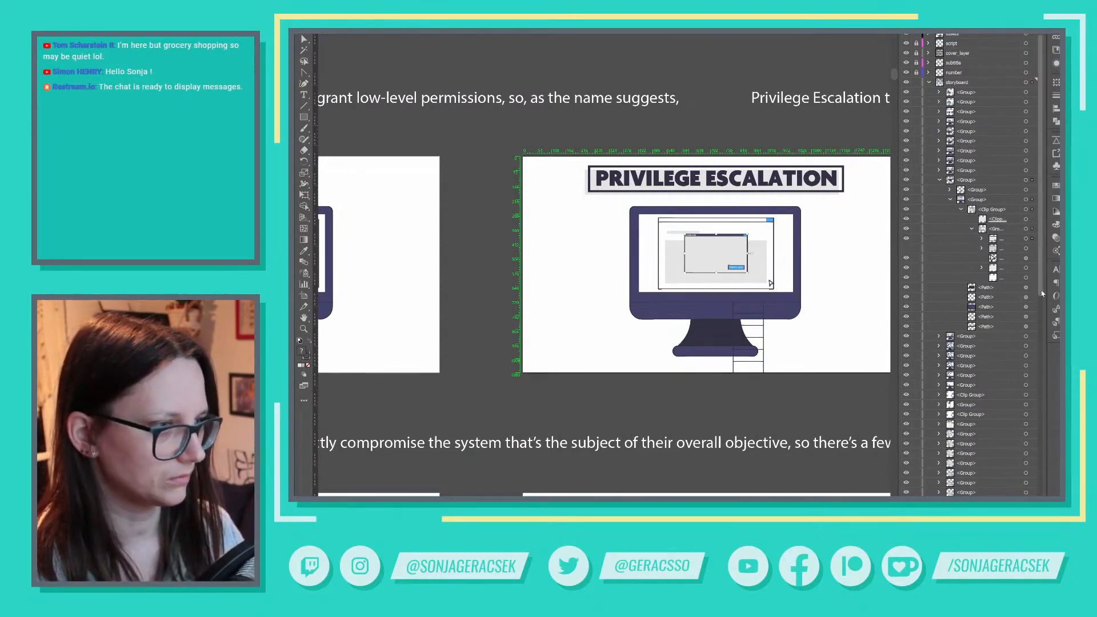
{"action": "left_click", "coordinate": [1027, 260]}
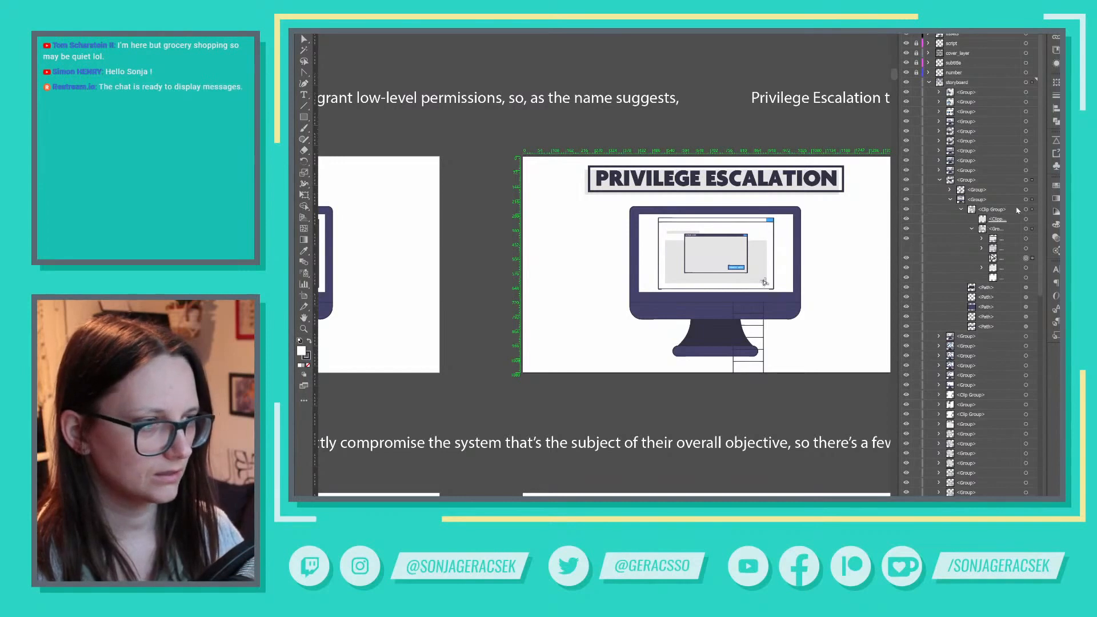
Delete the old monitor artwork from the frame between Resource Dev and Privilege Escalation
{"action": "left_click", "coordinate": [951, 200]}
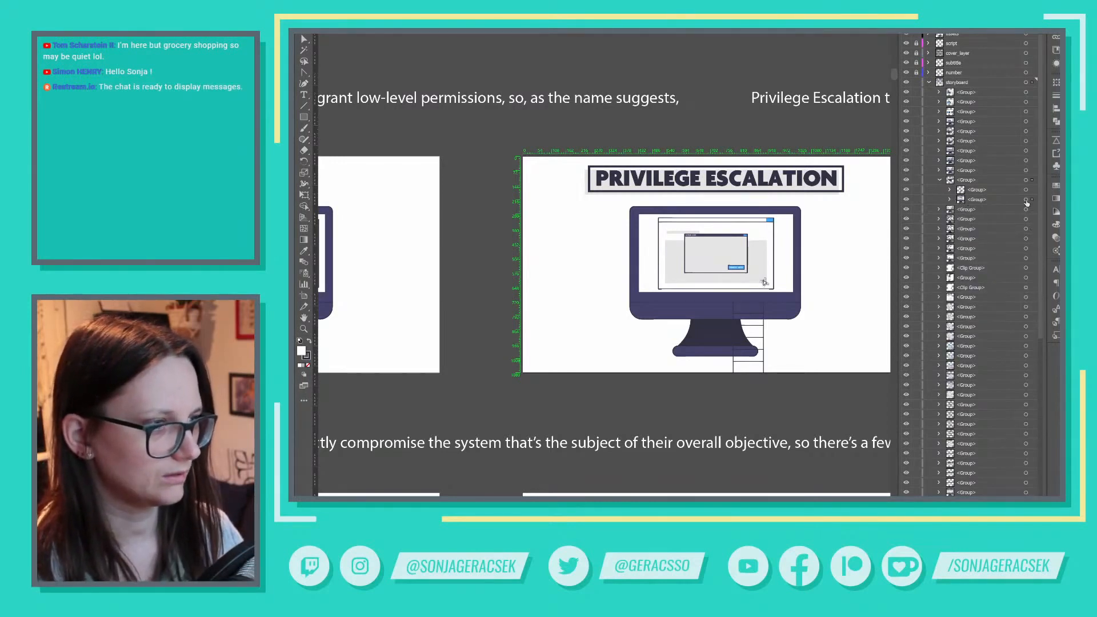
{"action": "left_click", "coordinate": [1027, 200]}
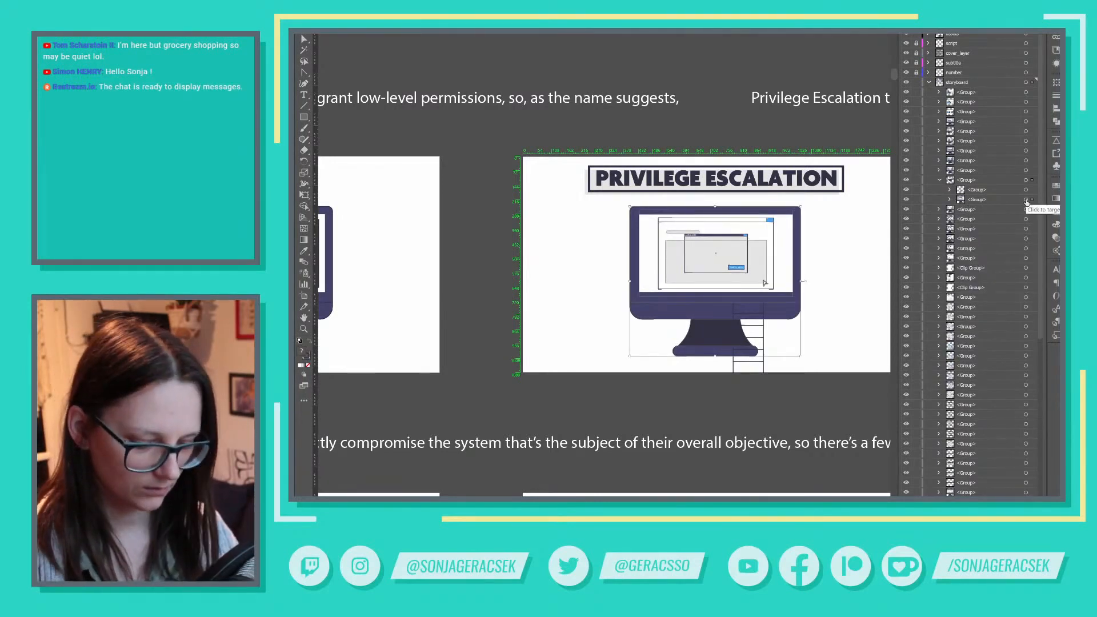
{"action": "left_click_drag", "start_coordinate": [473, 253], "coordinate": [835, 268]}
{"action": "scroll", "coordinate": [761, 272], "scroll_direction": "down", "scroll_amount": 3}
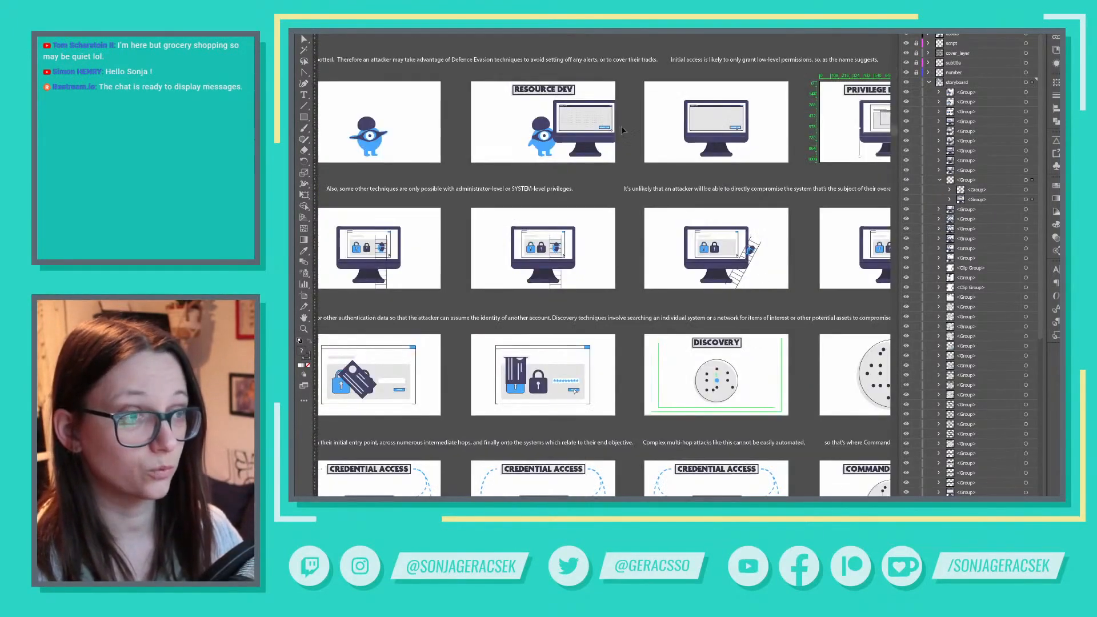
{"action": "left_click", "coordinate": [737, 129]}
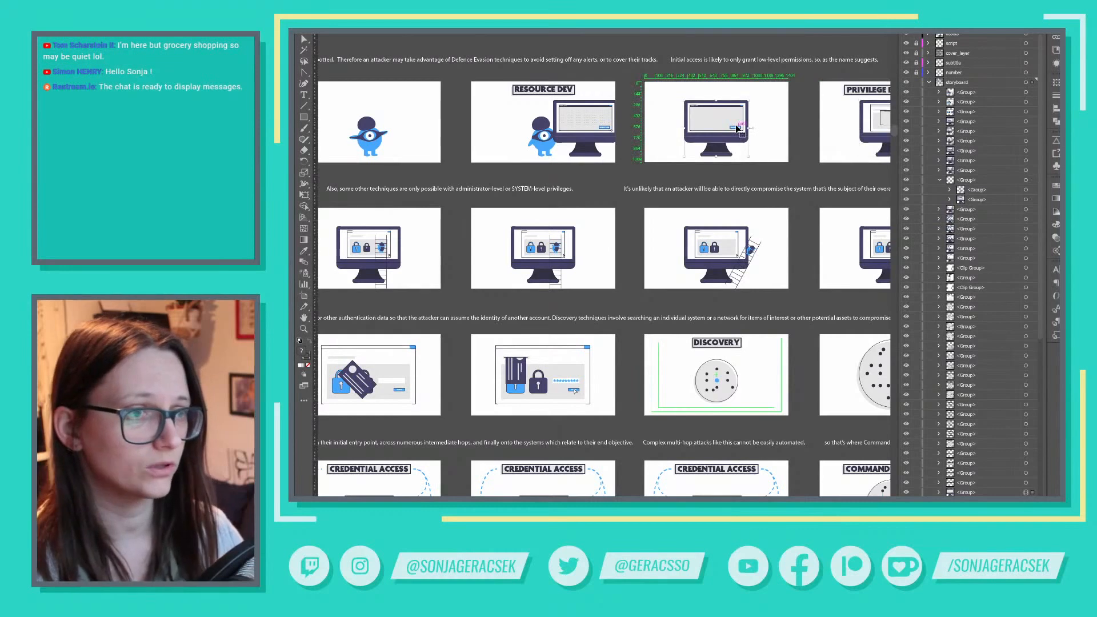
{"action": "key", "text": "Delete"}
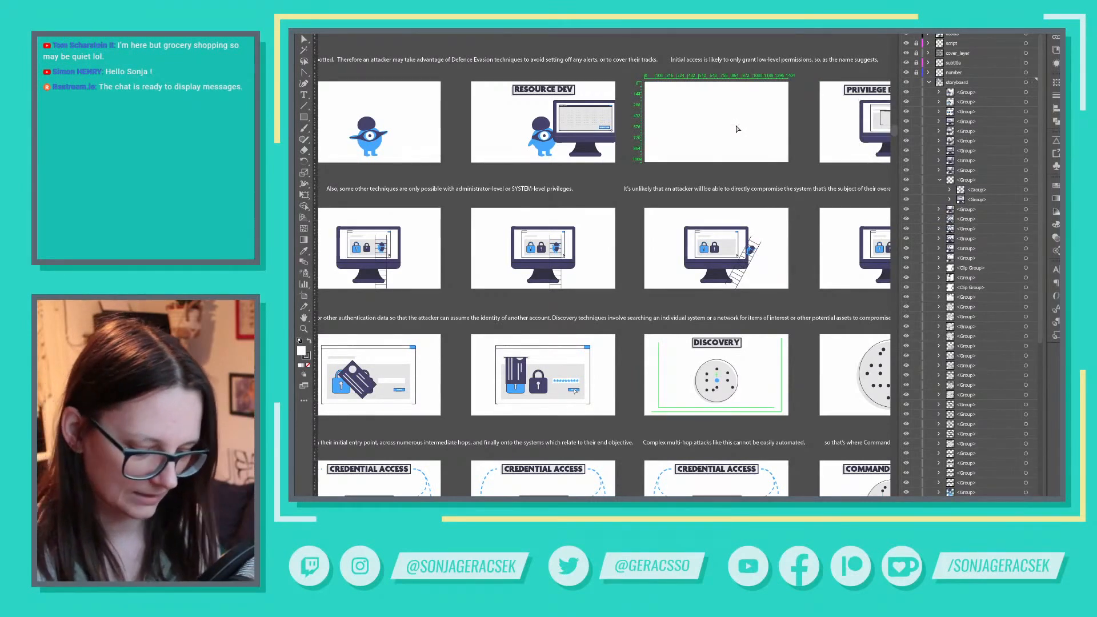
{"action": "key", "text": "ctrl+z"}
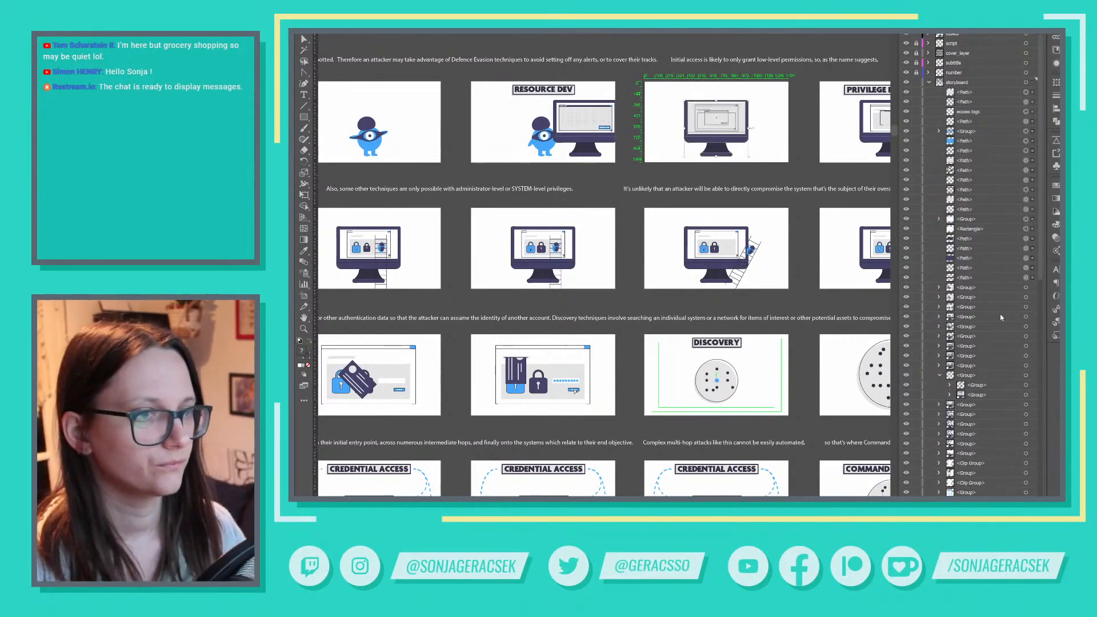
{"action": "key", "text": "Delete"}
{"action": "left_click", "coordinate": [739, 136]}
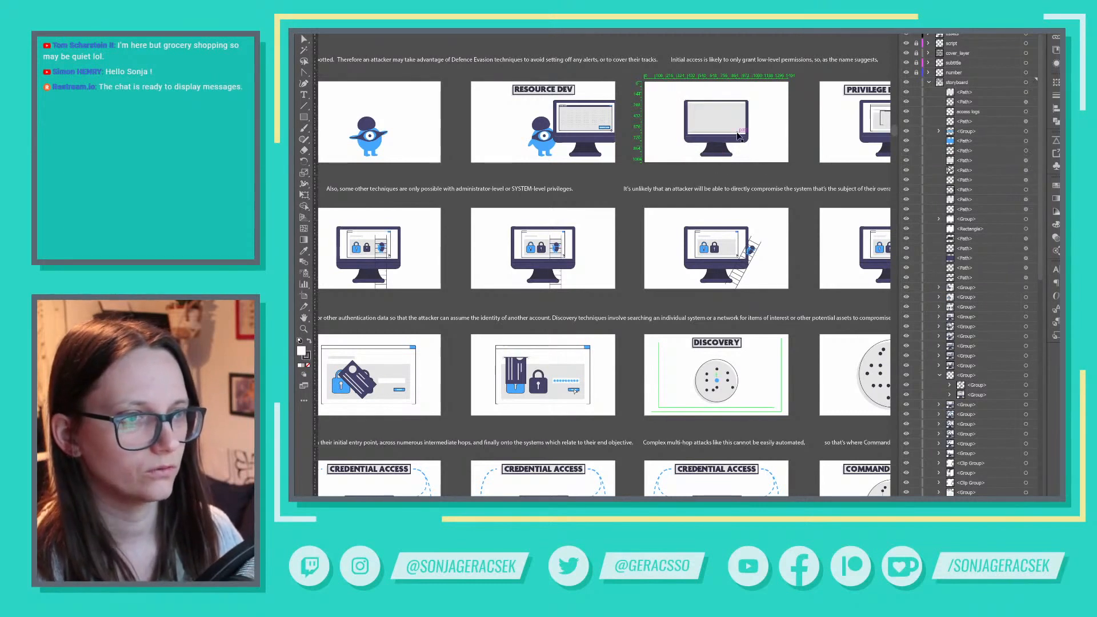
{"action": "key", "text": "Delete"}
Copy the monitor group from the Privilege Escalation frame and paste it in place on the emptied frame before it
{"action": "left_click", "coordinate": [873, 130]}
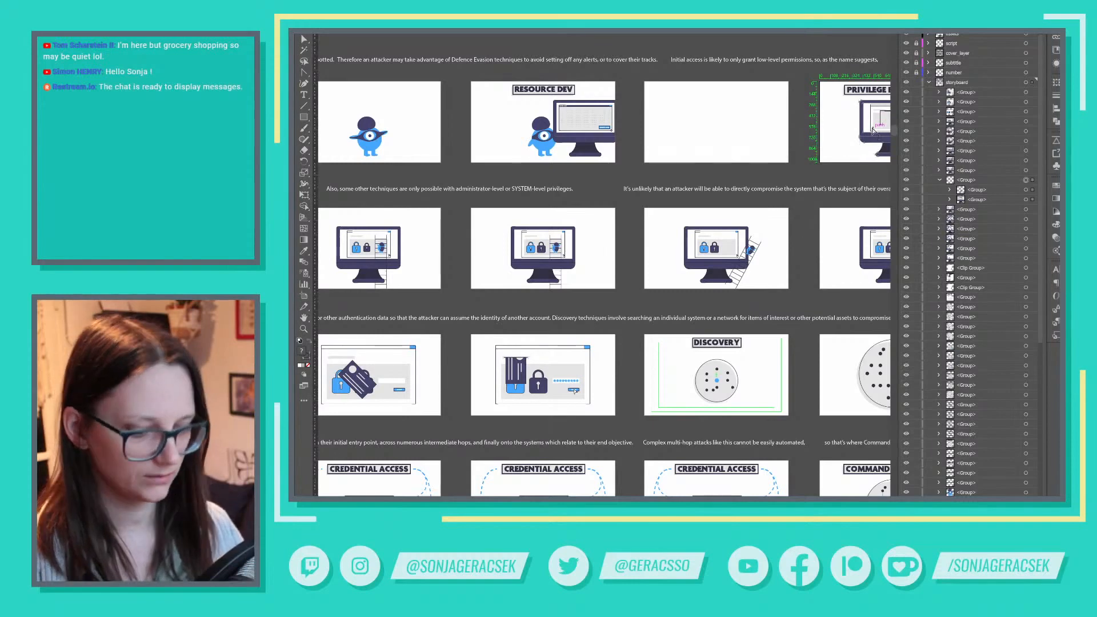
{"action": "left_click_drag", "start_coordinate": [818, 147], "coordinate": [698, 202]}
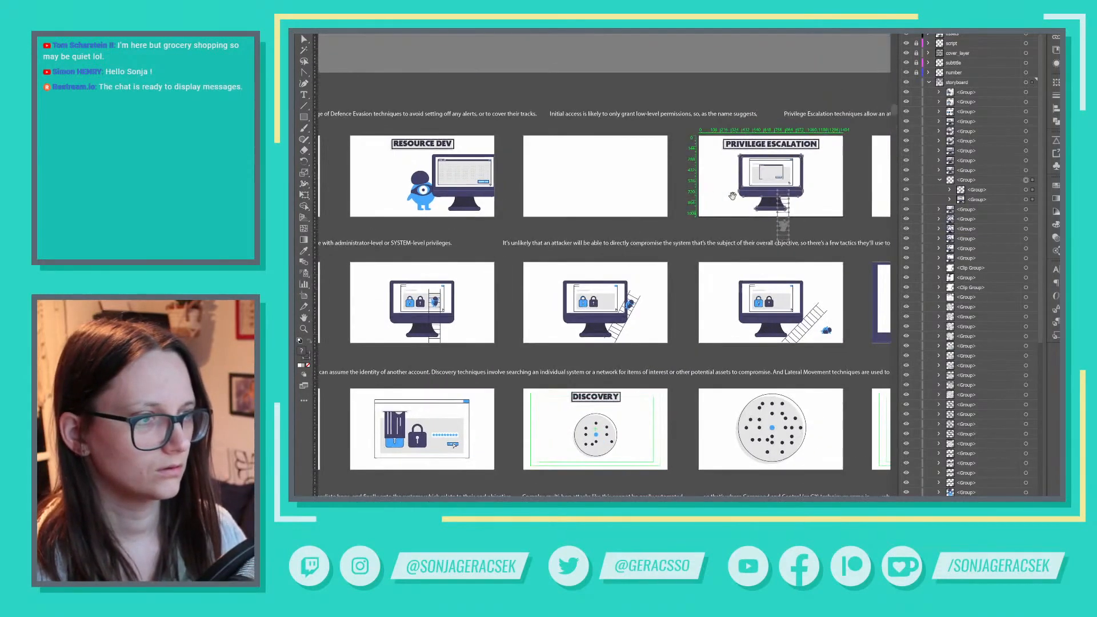
{"action": "left_click", "coordinate": [1026, 200]}
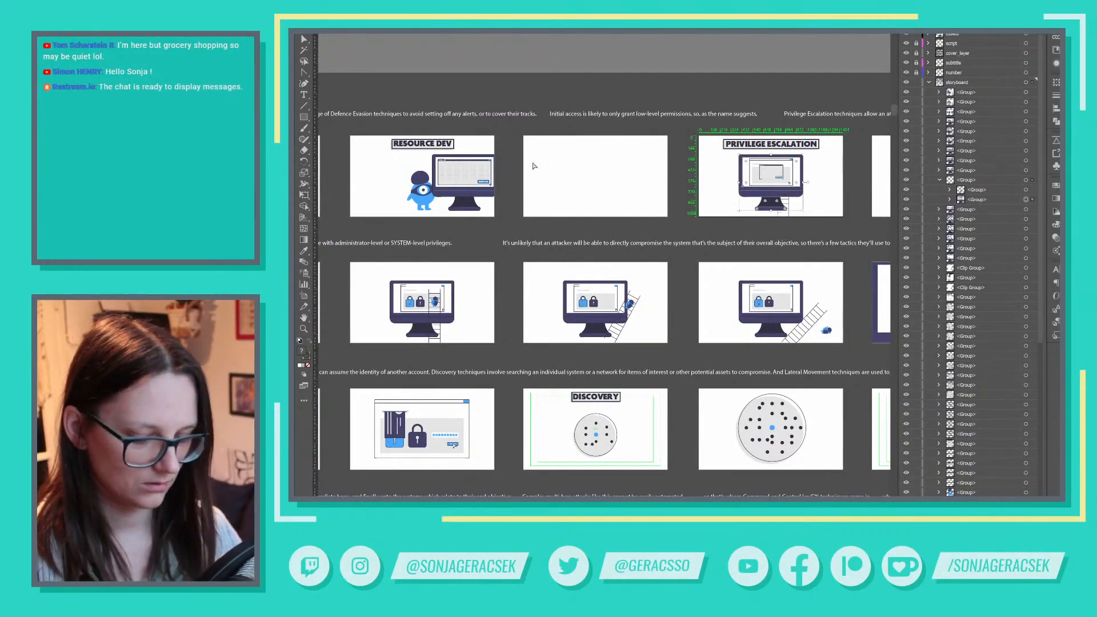
{"action": "left_click", "coordinate": [597, 180]}
{"action": "key", "text": "ctrl+shift+v"}
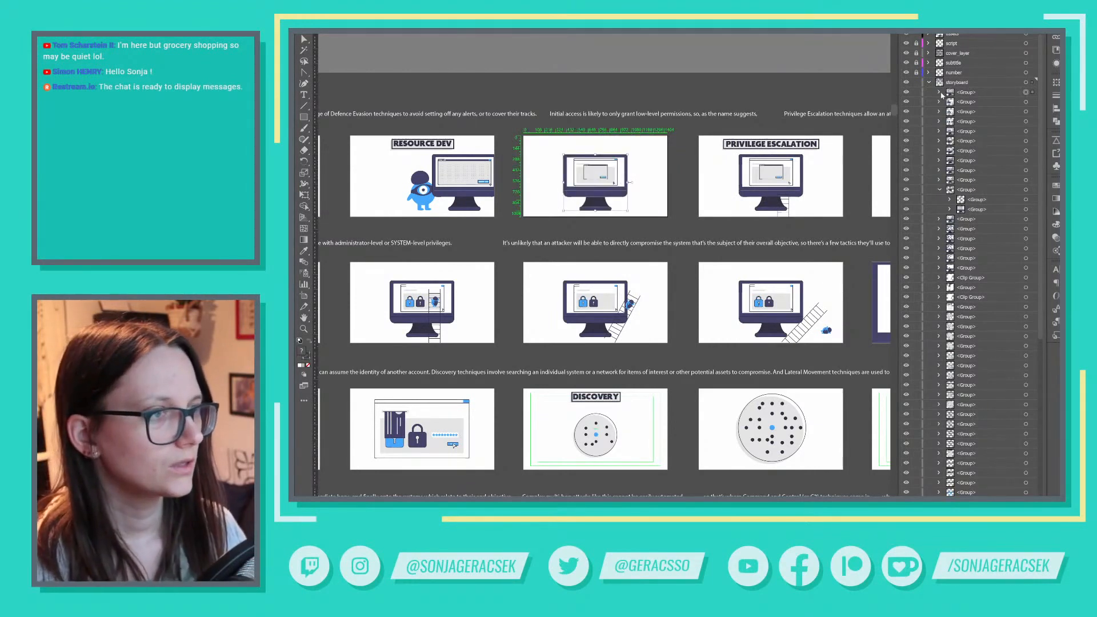
Reorder the pasted monitor's group in the storyboard layer to sit directly below the Privilege Escalation group
{"action": "left_click", "coordinate": [940, 190]}
{"action": "left_click_drag", "start_coordinate": [970, 93], "coordinate": [964, 202]}
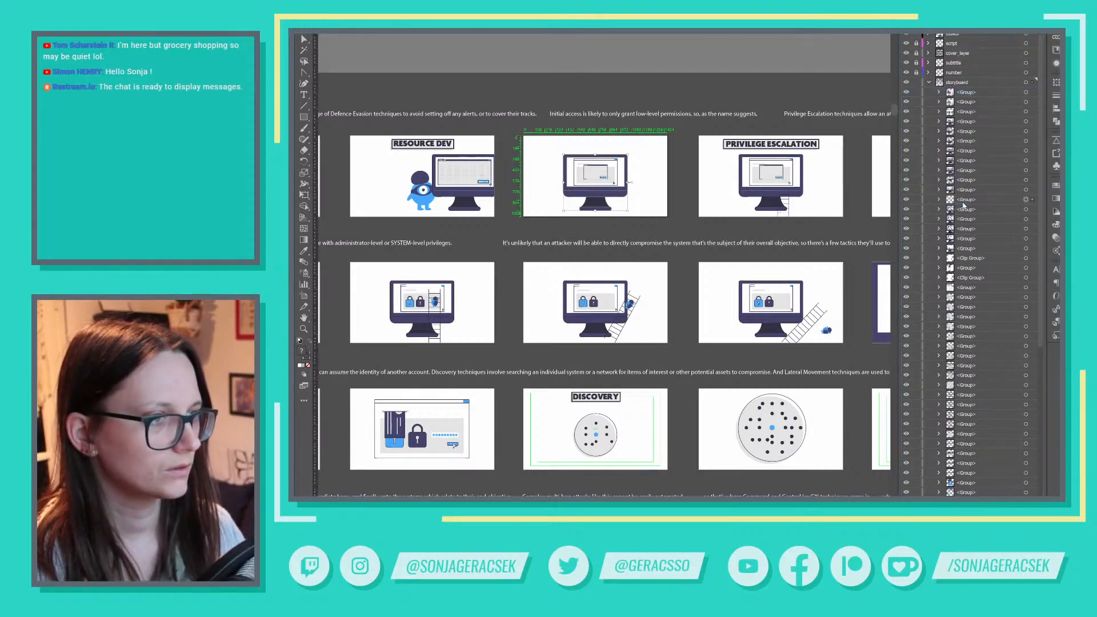
{"action": "left_click", "coordinate": [1026, 180]}
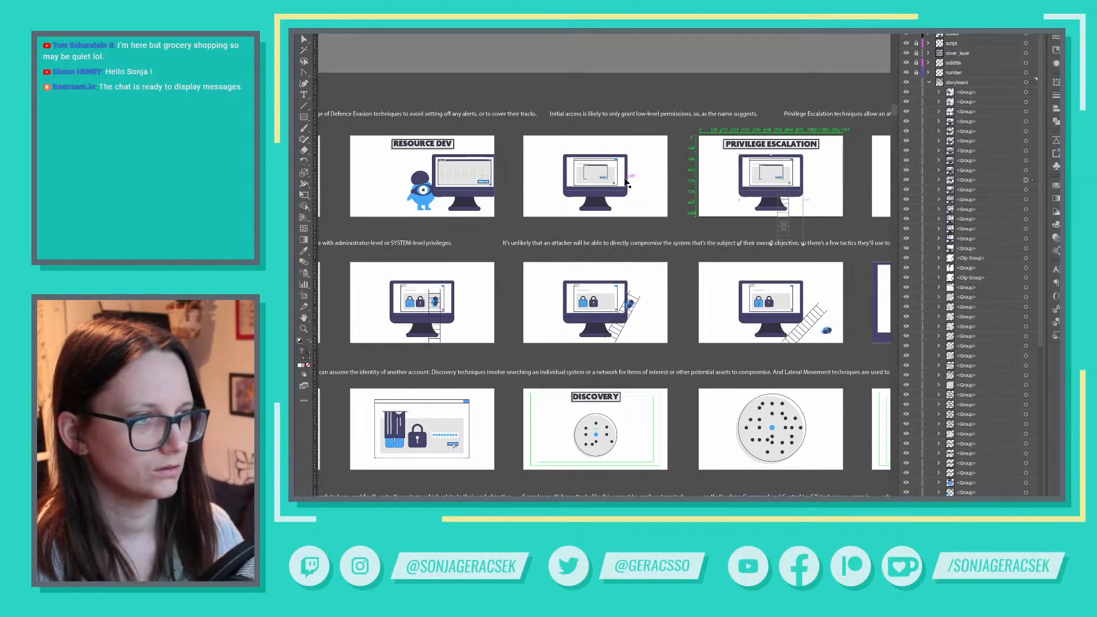
{"action": "left_click", "coordinate": [627, 183]}
{"action": "left_click_drag", "start_coordinate": [966, 199], "coordinate": [965, 189]}
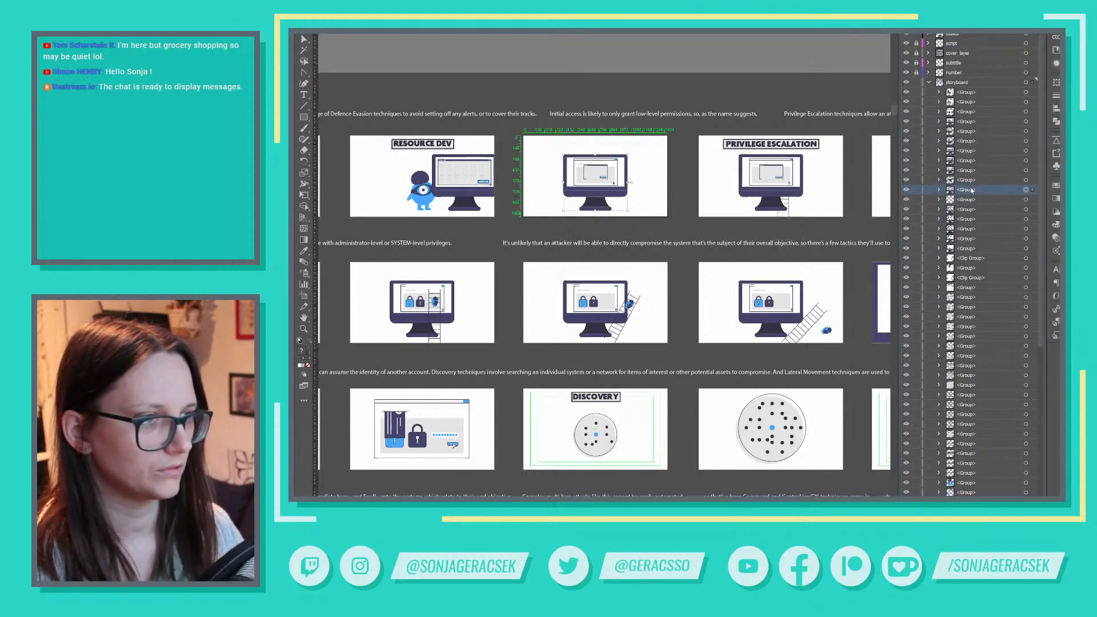
Isolate the pasted monitor group, show its large Access Logs window, and delete the small pop-up in front of it
{"action": "double_click", "coordinate": [600, 173]}
{"action": "left_click", "coordinate": [938, 44]}
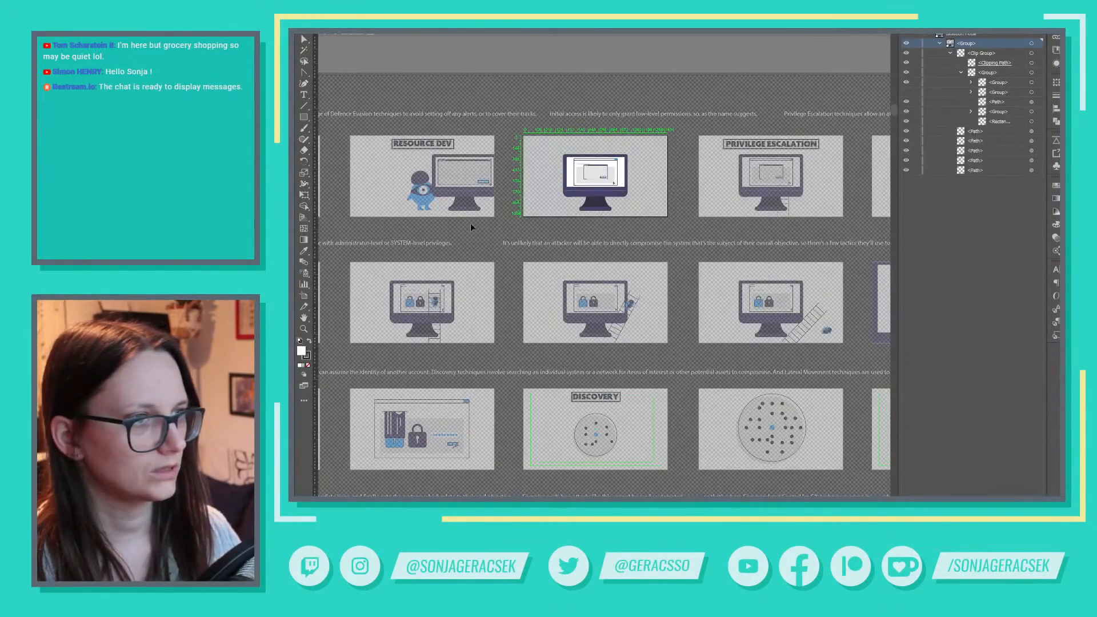
{"action": "key", "text": "ctrl+0"}
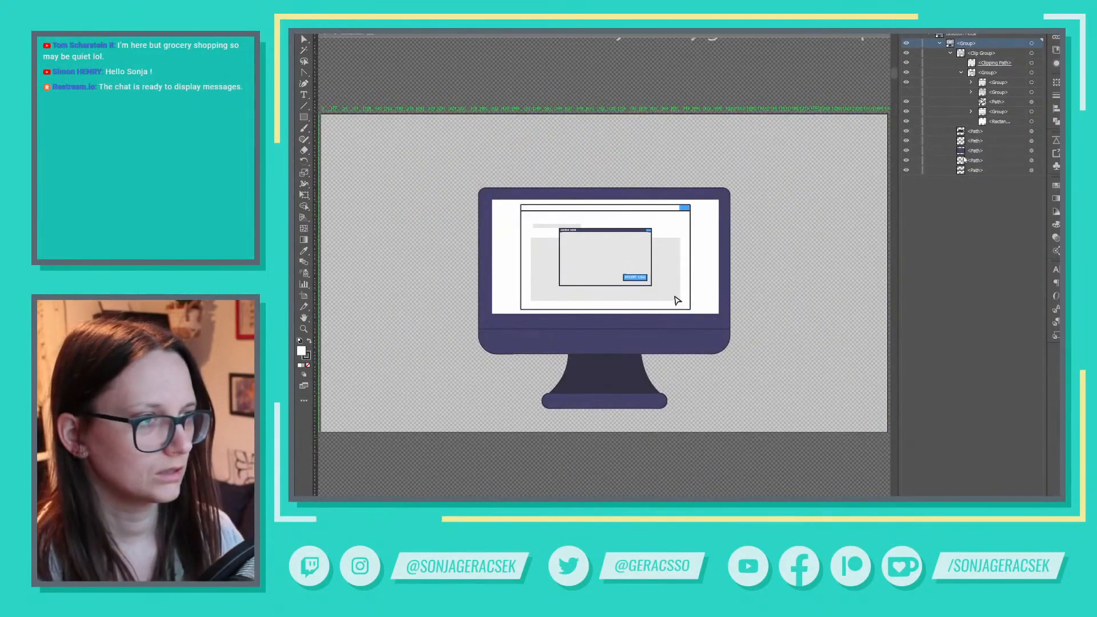
{"action": "left_click", "coordinate": [906, 92]}
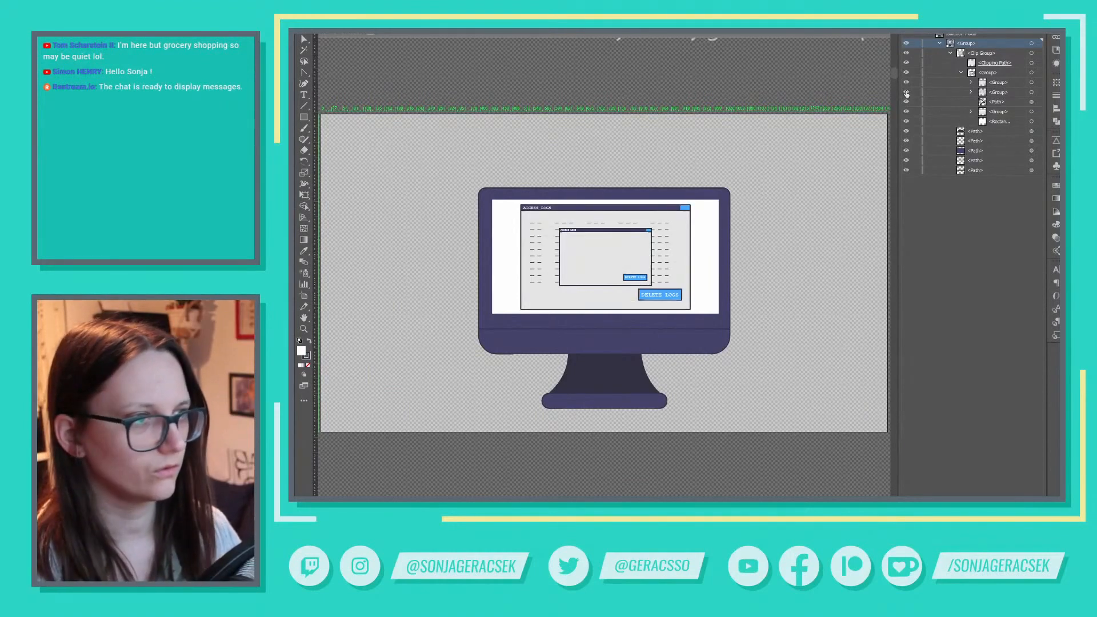
{"action": "left_click", "coordinate": [1032, 83]}
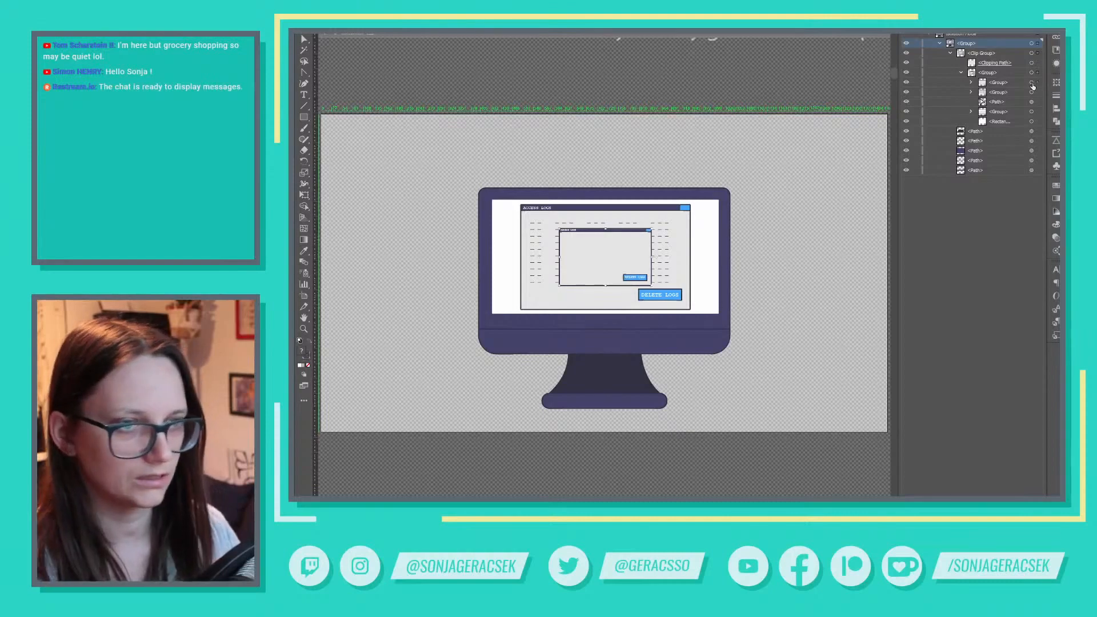
{"action": "key", "text": "Delete"}
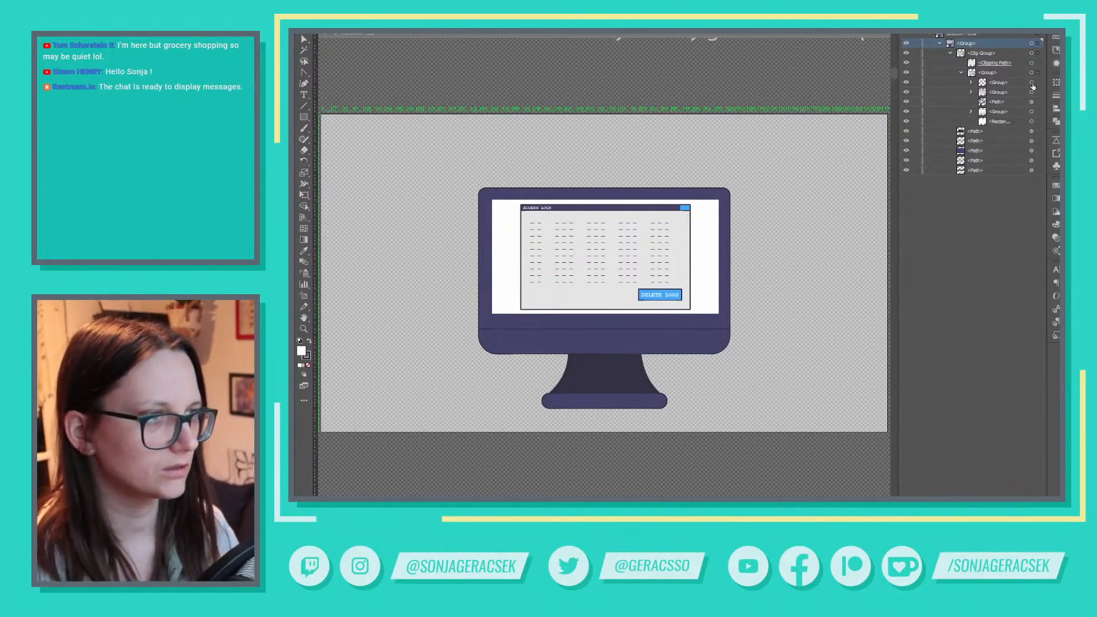
Hide the blend of log lines inside the pasted monitor's Access Logs window
{"action": "left_click", "coordinate": [972, 92]}
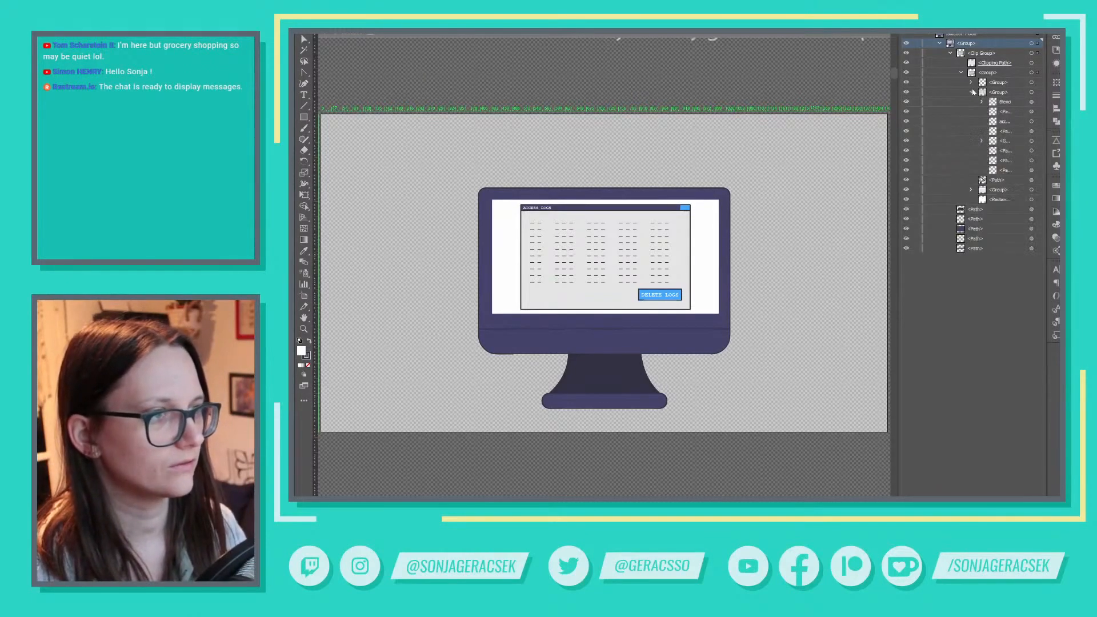
{"action": "left_click", "coordinate": [1032, 101]}
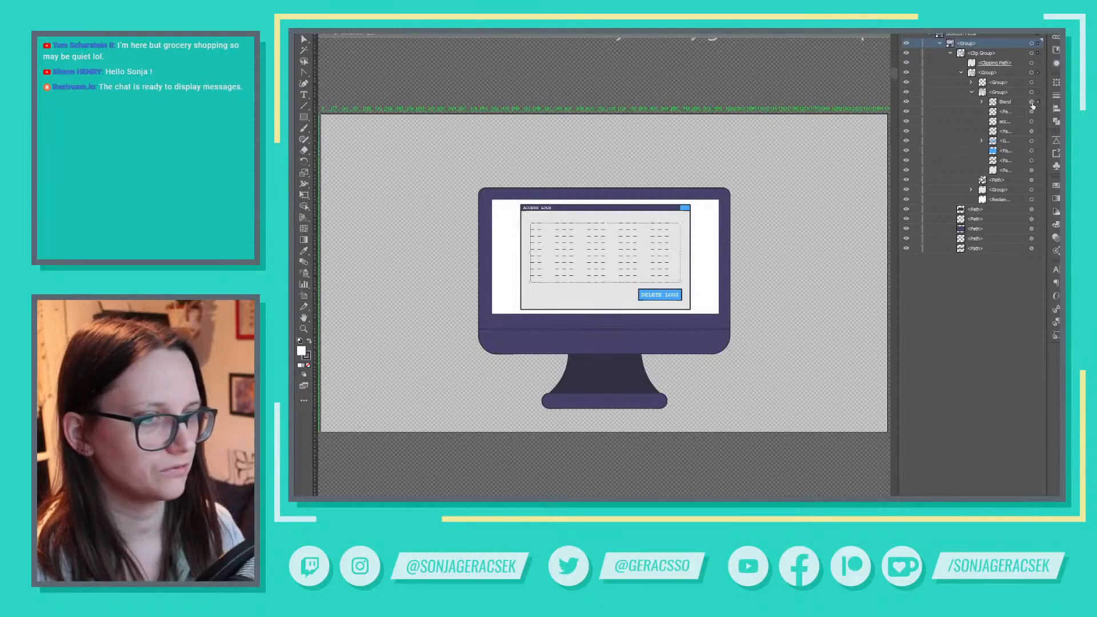
{"action": "left_click", "coordinate": [906, 103]}
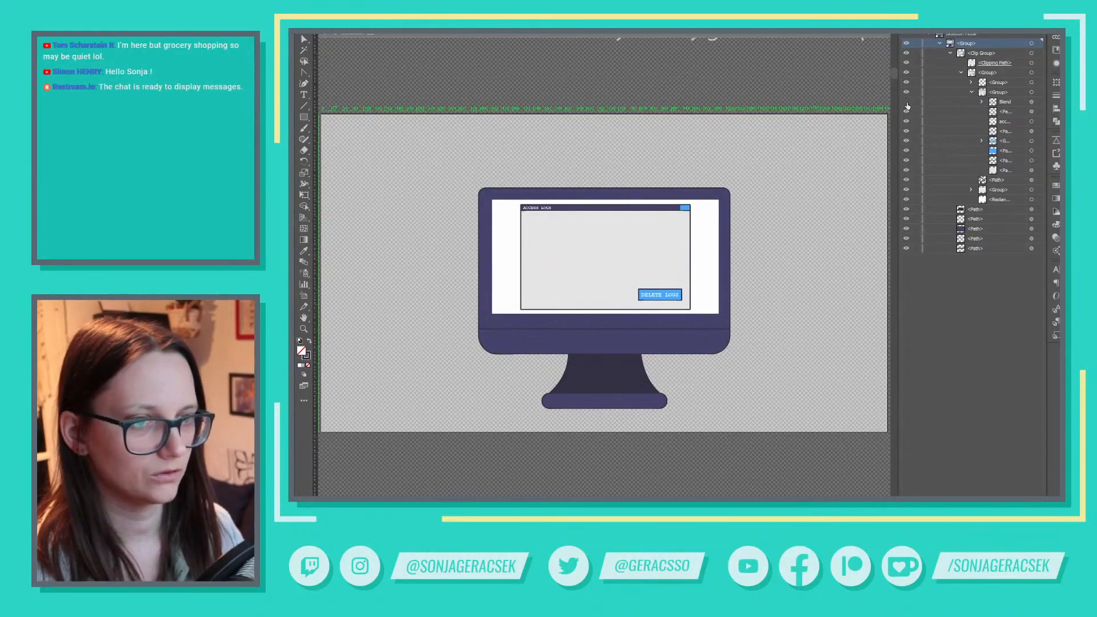
{"action": "left_click", "coordinate": [972, 92]}
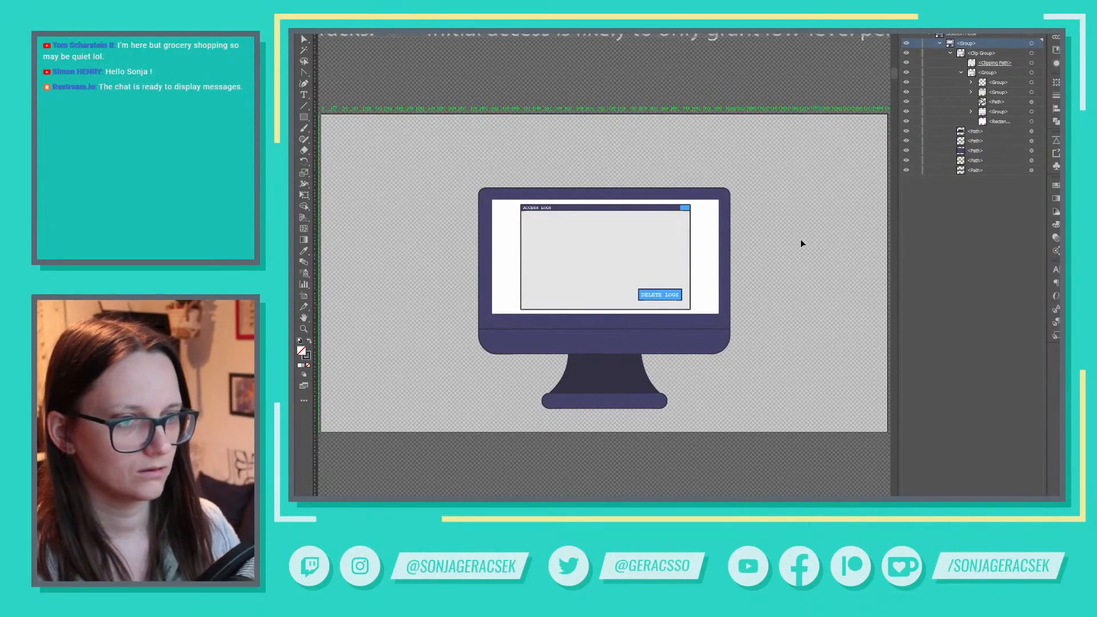
Paste a copy of the rebuilt monitor into the Resource Dev character frame's group and position it over the existing monitor
{"action": "double_click", "coordinate": [801, 240]}
{"action": "scroll", "coordinate": [794, 321], "scroll_direction": "down", "scroll_amount": 3}
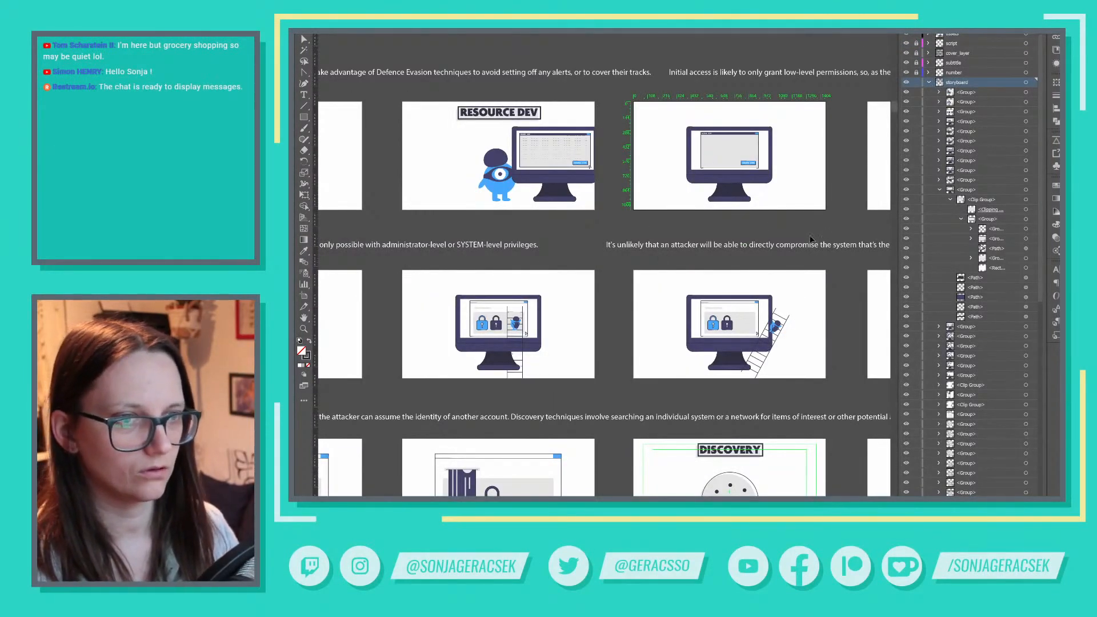
{"action": "left_click", "coordinate": [738, 168]}
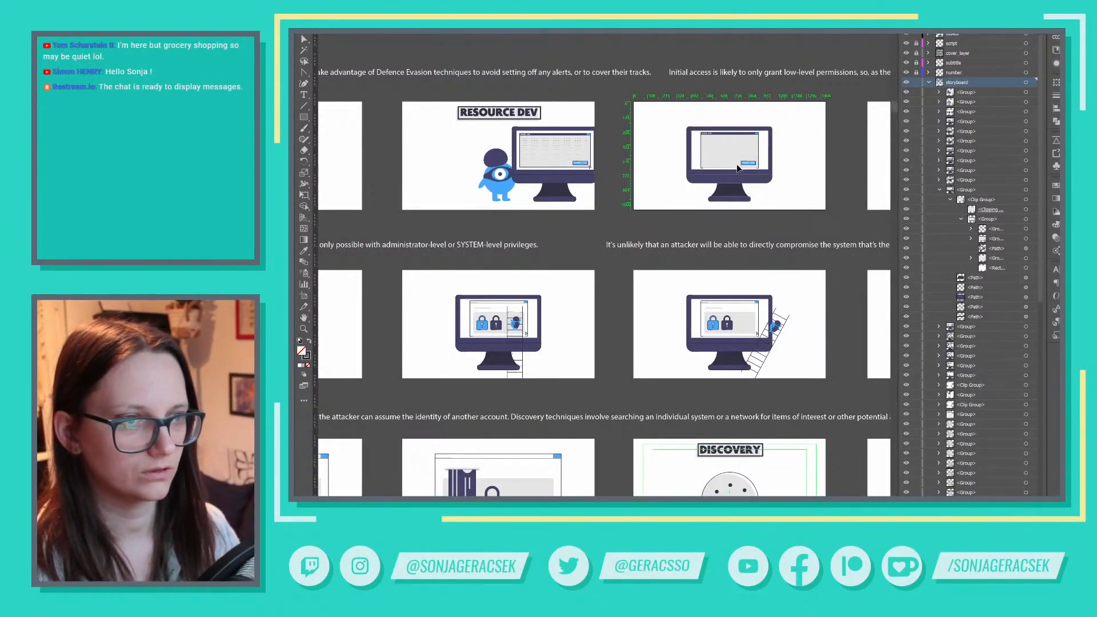
{"action": "left_click", "coordinate": [561, 165]}
{"action": "double_click", "coordinate": [560, 164]}
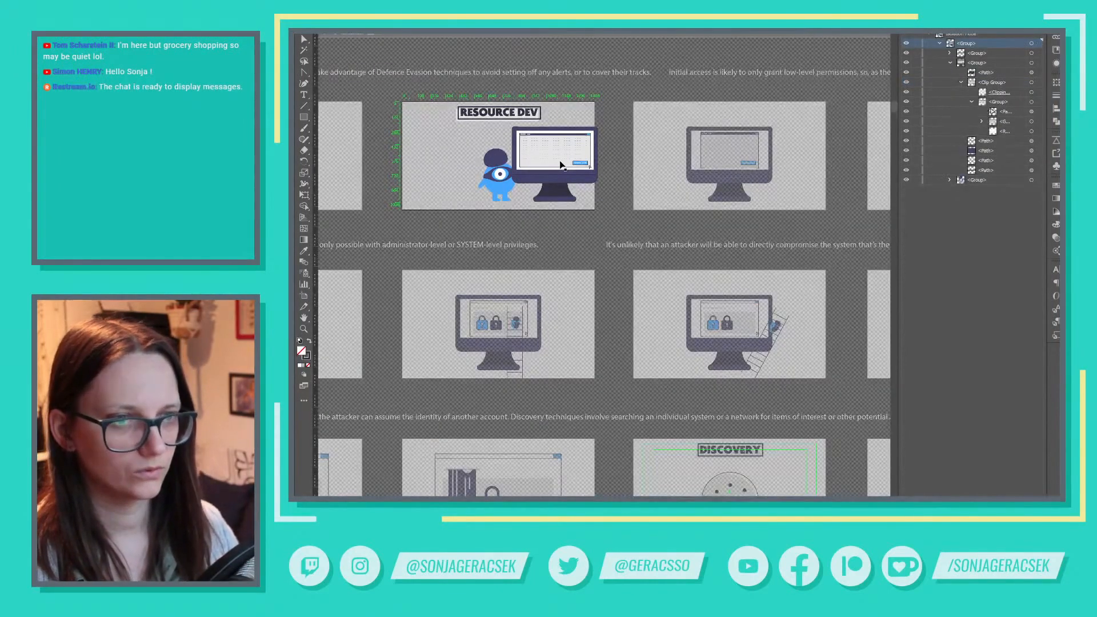
{"action": "key", "text": "ctrl+f"}
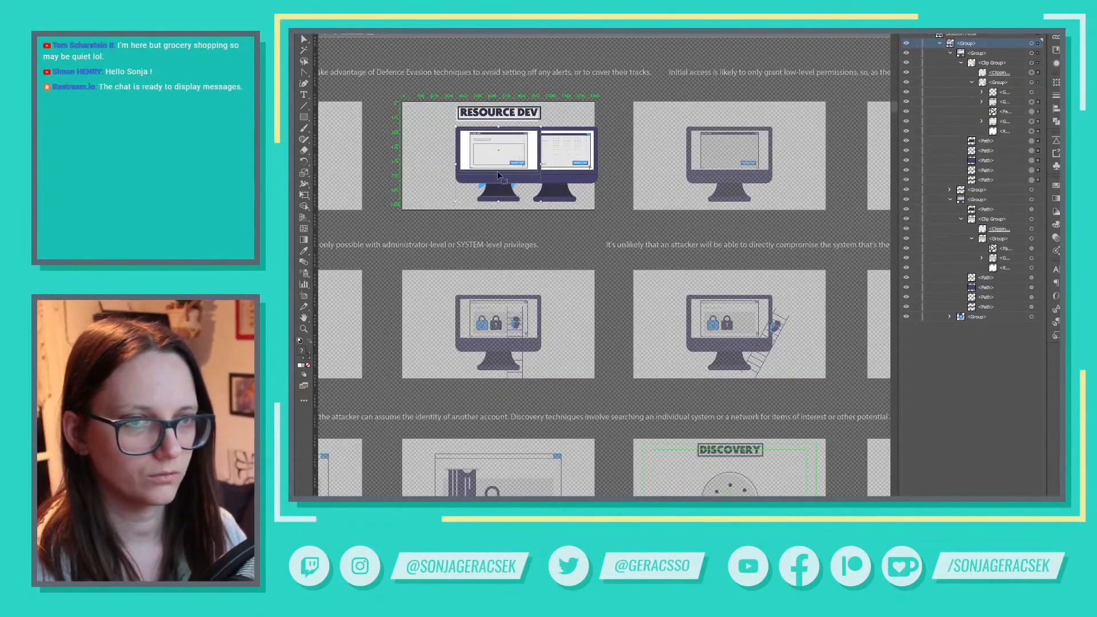
{"action": "left_click_drag", "start_coordinate": [498, 172], "coordinate": [554, 173]}
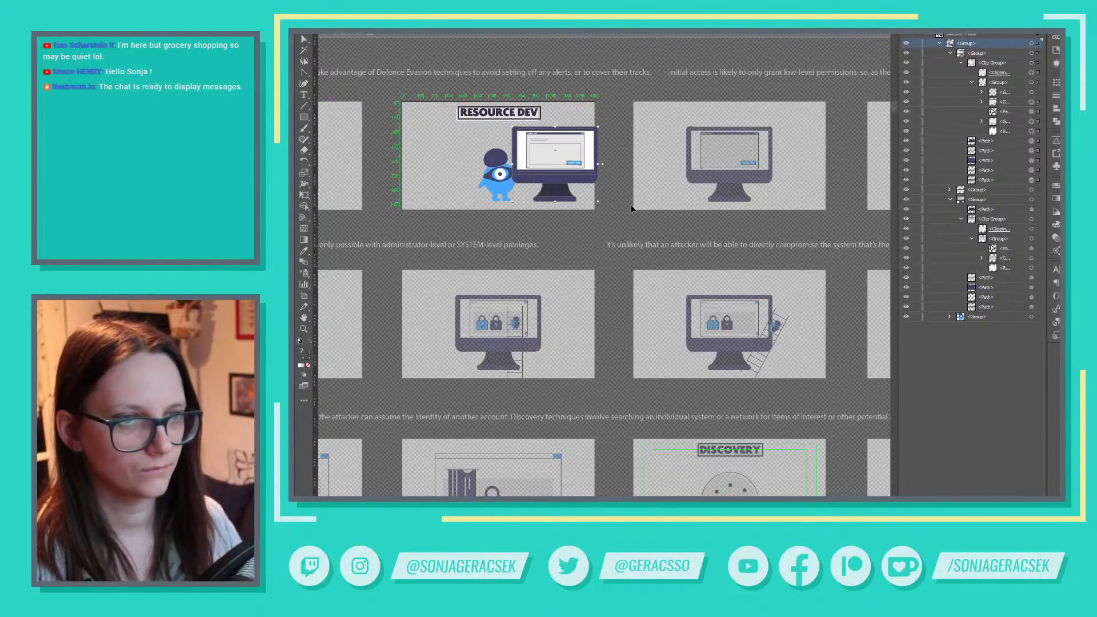
Show the log lines in the pasted Resource Dev monitor's window and delete the old monitor group behind it
{"action": "left_click", "coordinate": [982, 102]}
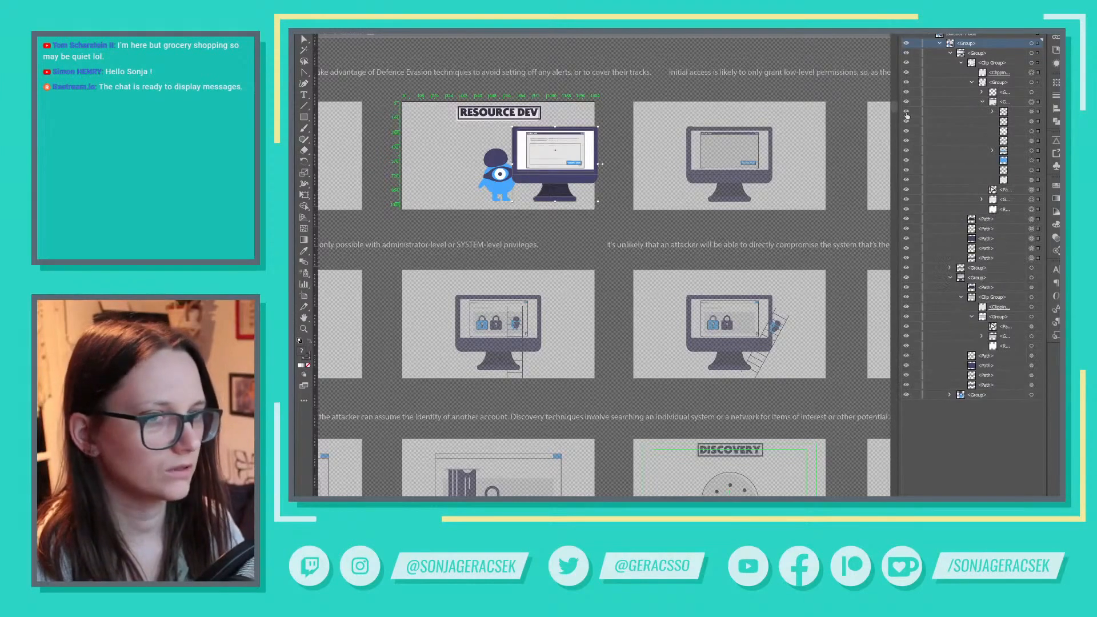
{"action": "left_click", "coordinate": [983, 102]}
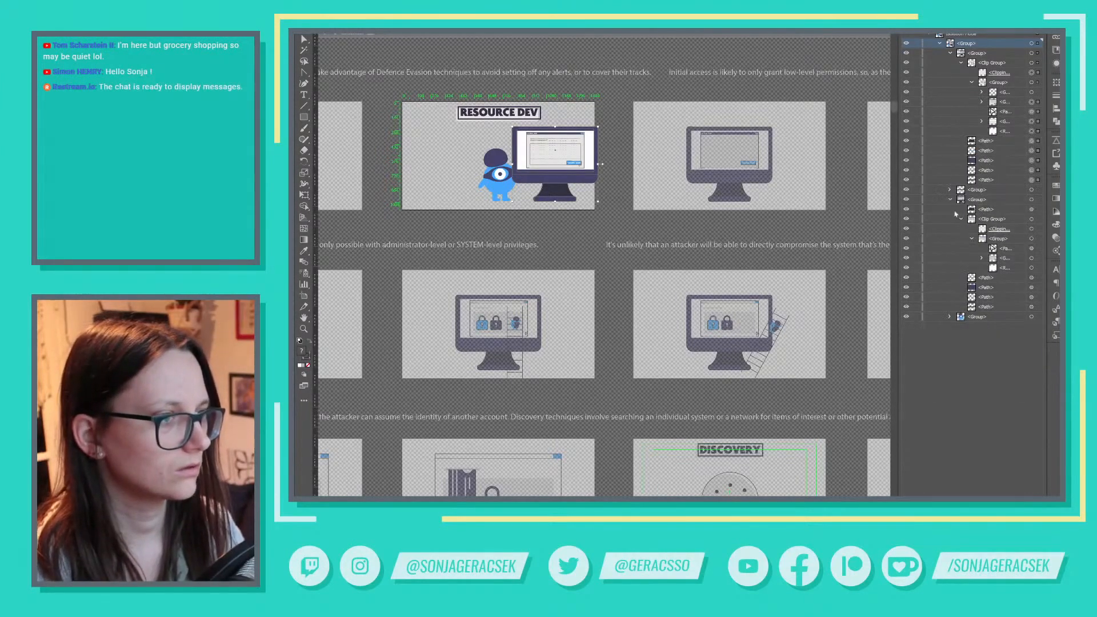
{"action": "left_click", "coordinate": [1017, 199]}
{"action": "left_click", "coordinate": [1032, 200]}
{"action": "key", "text": "Delete"}
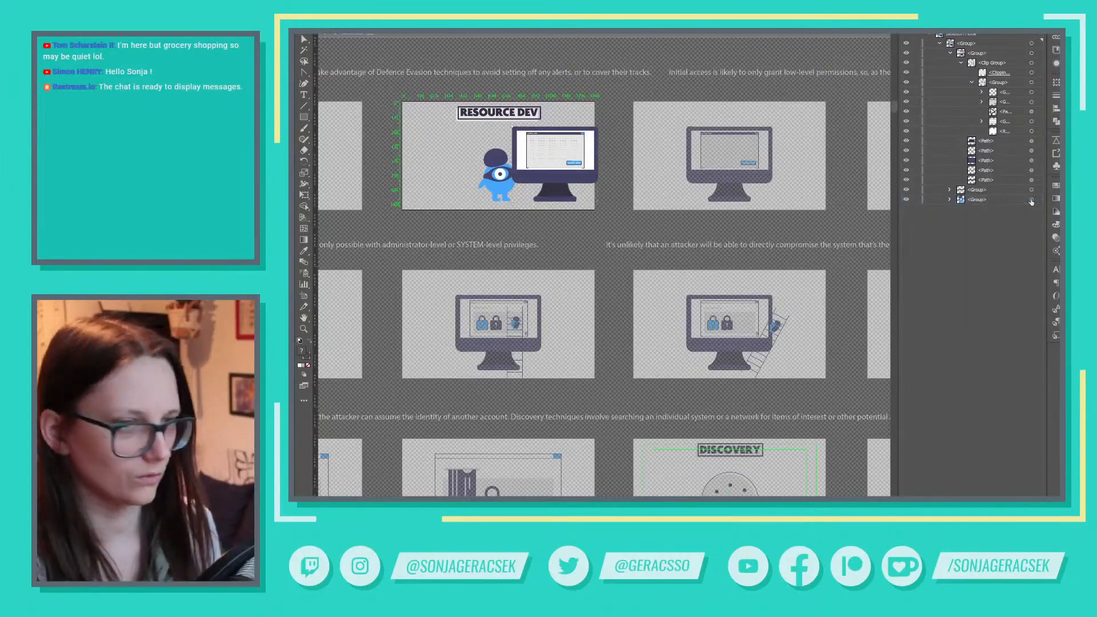
{"action": "double_click", "coordinate": [797, 267]}
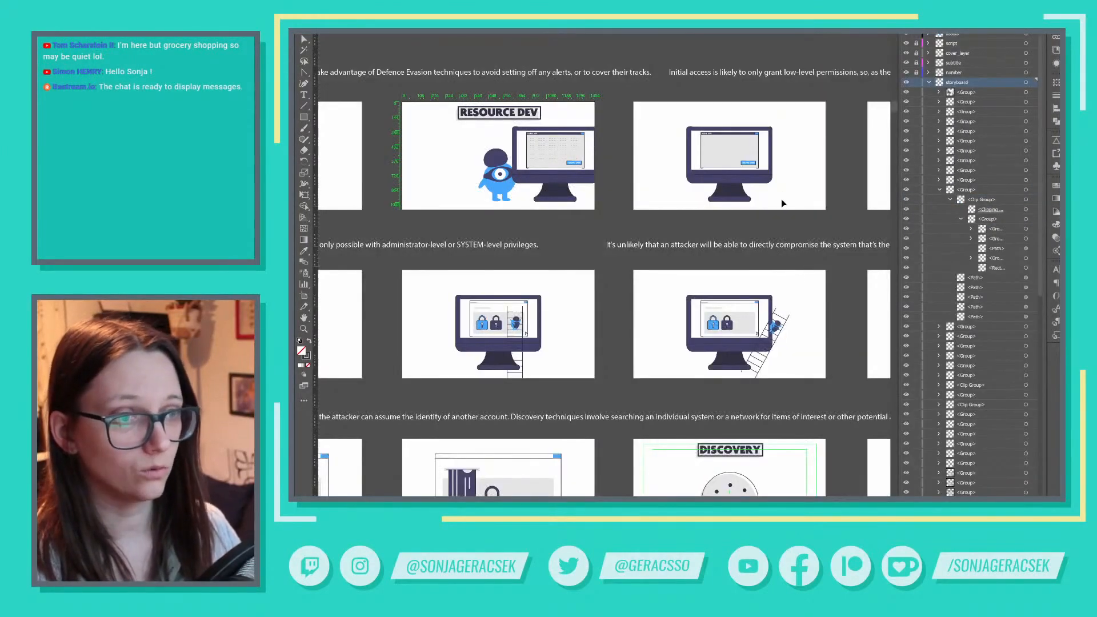
Review the storyboard frames from Privilege Escalation through Discovery and Command & Control, and examine the Collection network diagram closely
{"action": "scroll", "coordinate": [769, 220], "scroll_direction": "down", "scroll_amount": 2}
{"action": "left_click_drag", "start_coordinate": [803, 150], "coordinate": [722, 203]}
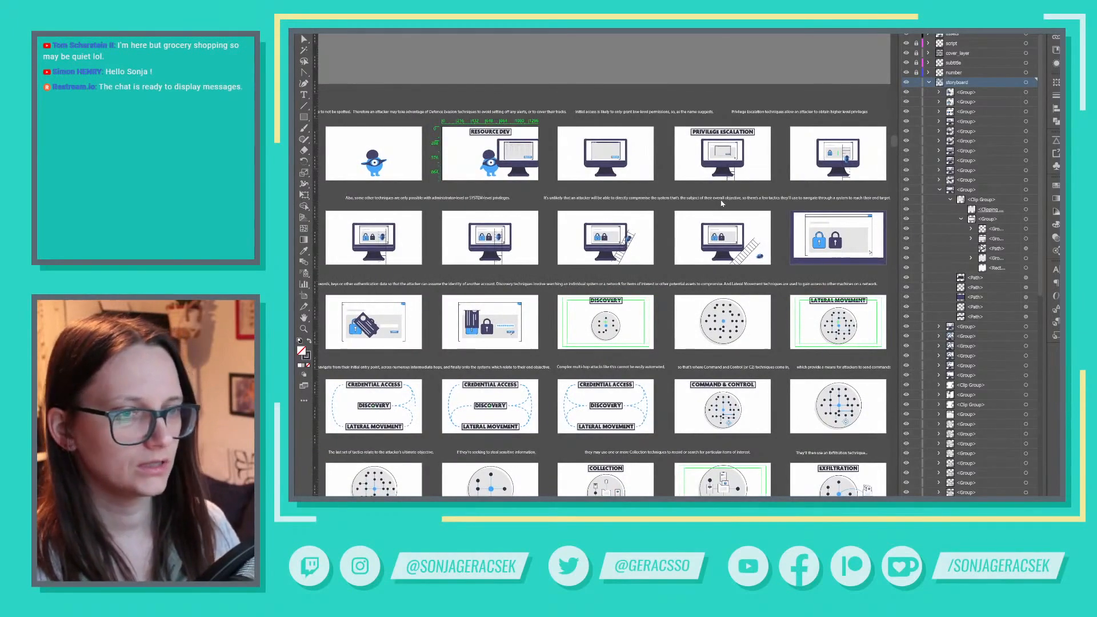
{"action": "left_click_drag", "start_coordinate": [724, 204], "coordinate": [890, 230]}
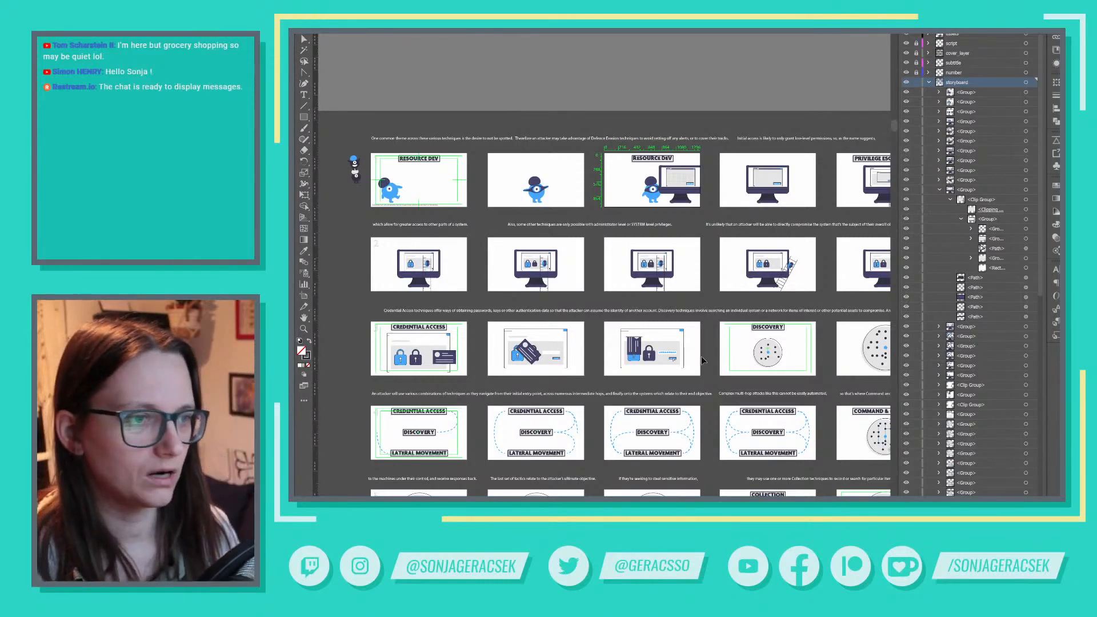
{"action": "scroll", "coordinate": [663, 259], "scroll_direction": "up", "scroll_amount": 5}
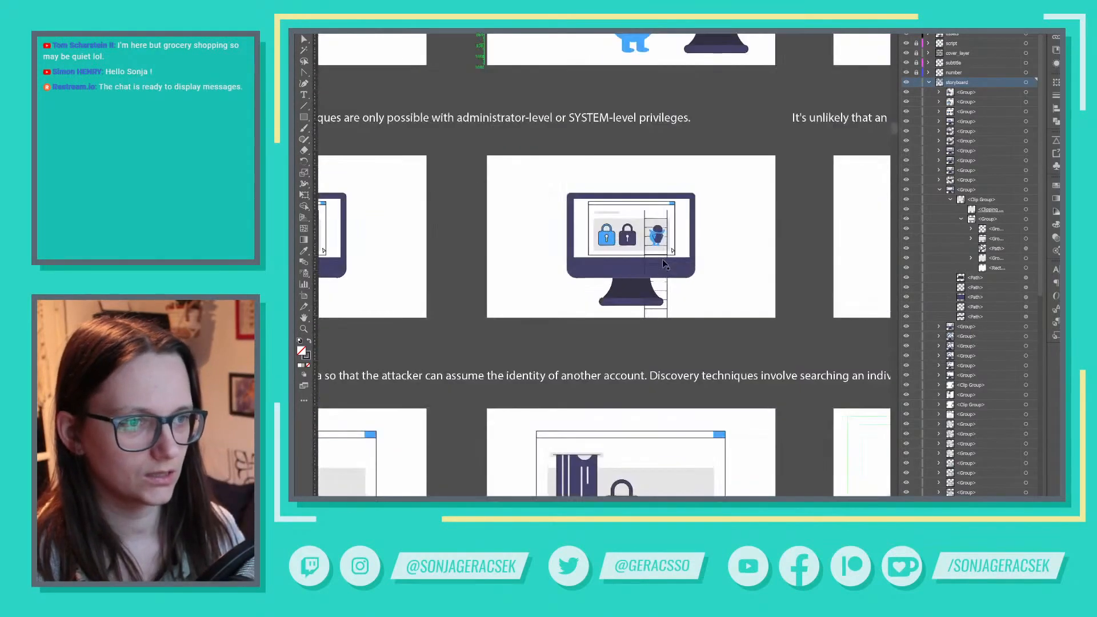
{"action": "scroll", "coordinate": [655, 279], "scroll_direction": "down", "scroll_amount": 5}
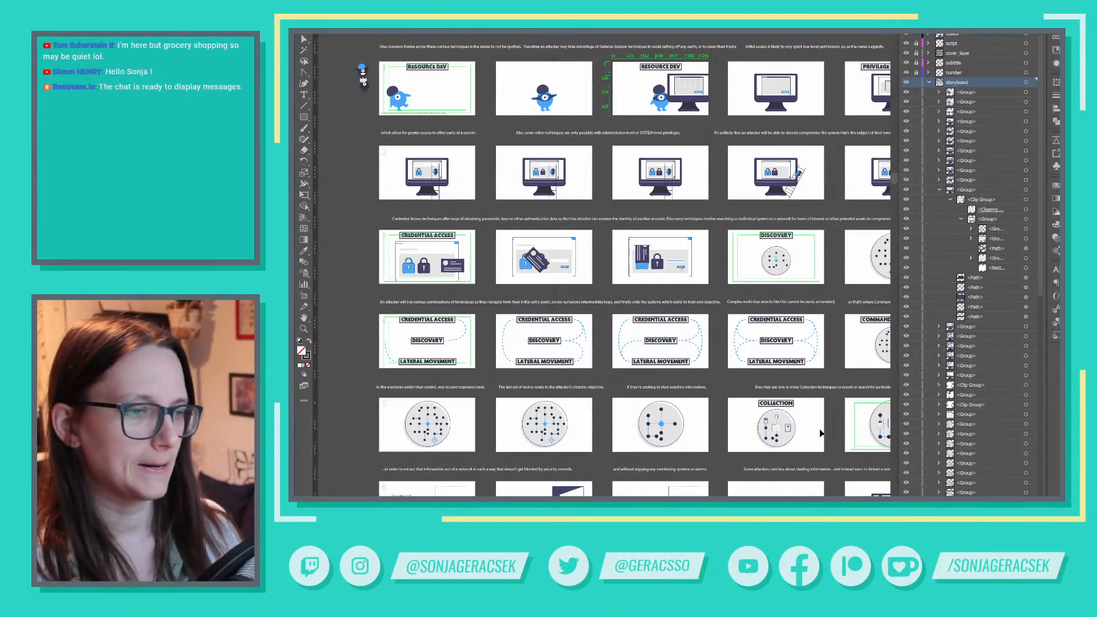
{"action": "left_click_drag", "start_coordinate": [830, 421], "coordinate": [710, 389]}
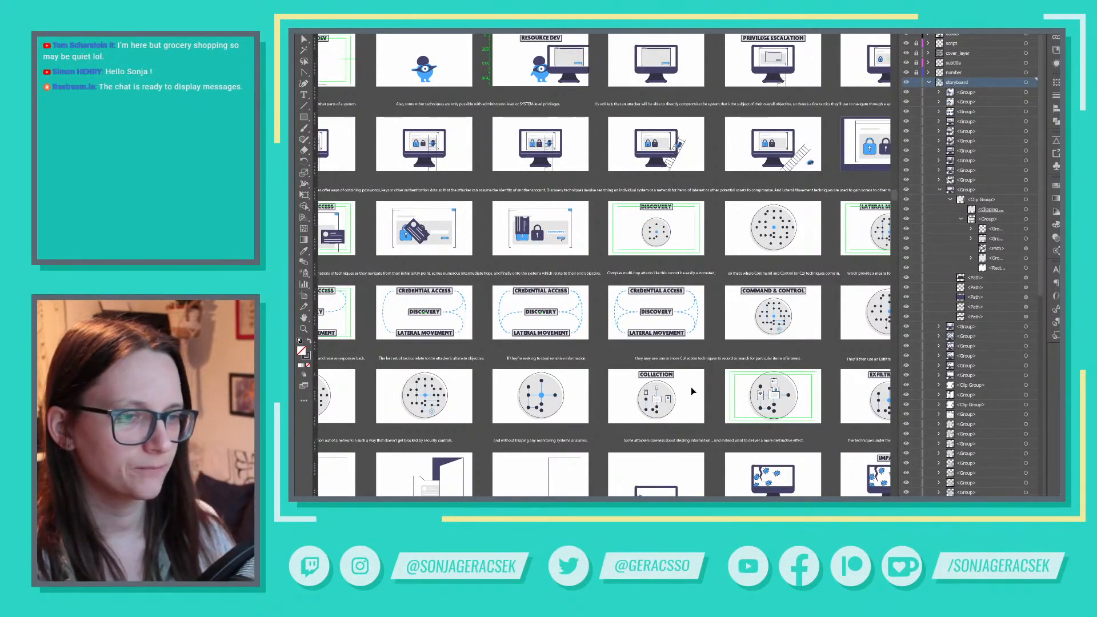
{"action": "left_click_drag", "start_coordinate": [691, 387], "coordinate": [632, 427]}
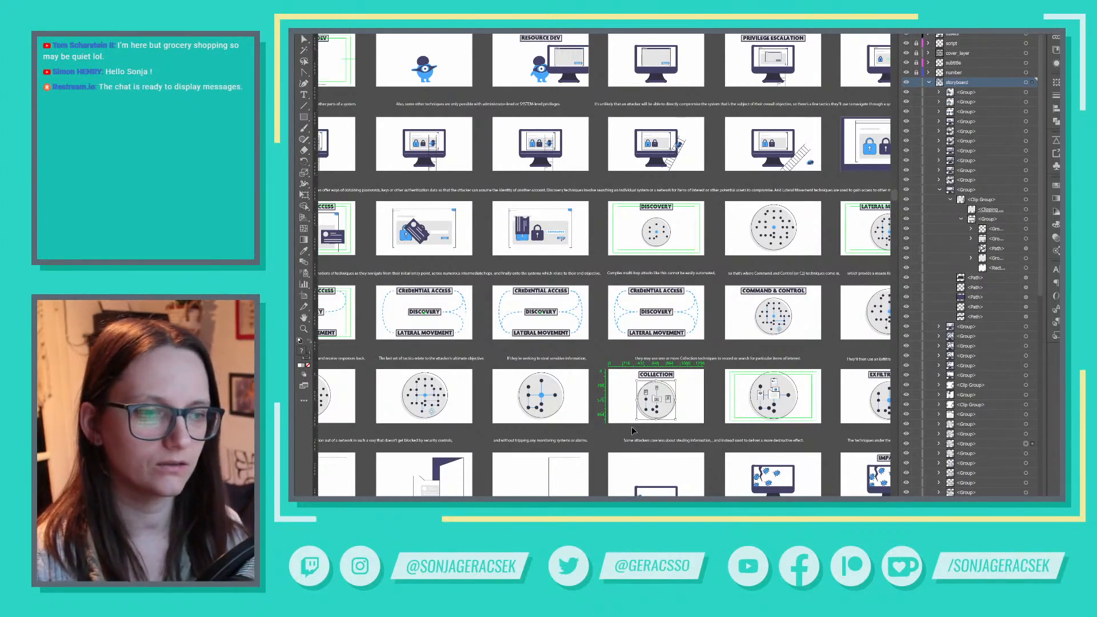
{"action": "left_click", "coordinate": [703, 407]}
{"action": "scroll", "coordinate": [661, 411], "scroll_direction": "up", "scroll_amount": 5}
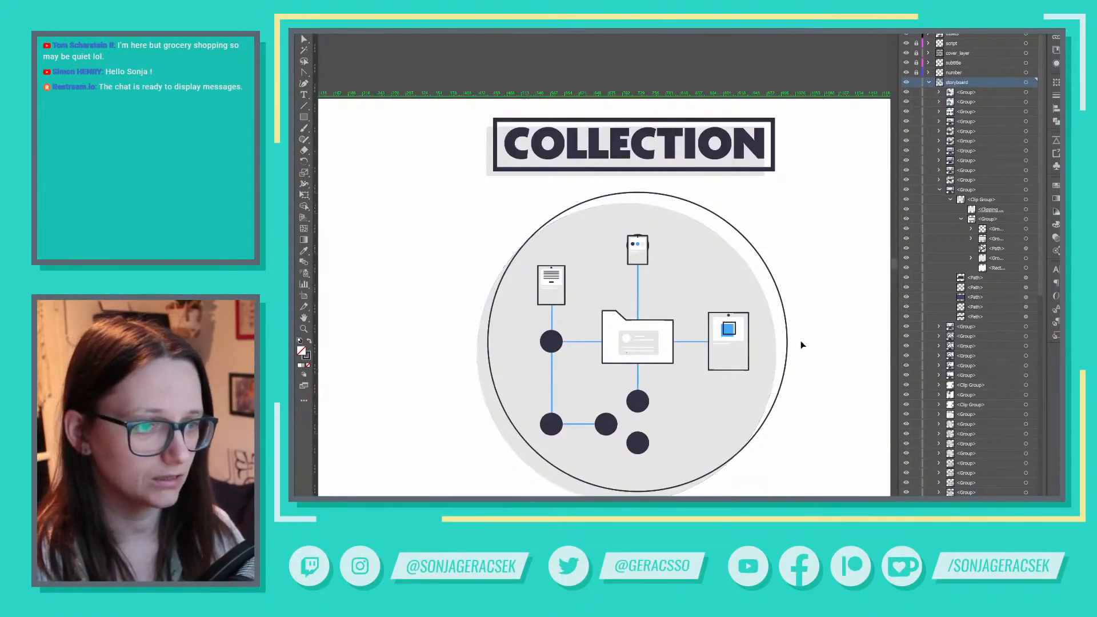
{"action": "scroll", "coordinate": [801, 340], "scroll_direction": "down", "scroll_amount": 5}
{"action": "scroll", "coordinate": [831, 340], "scroll_direction": "down", "scroll_amount": 3}
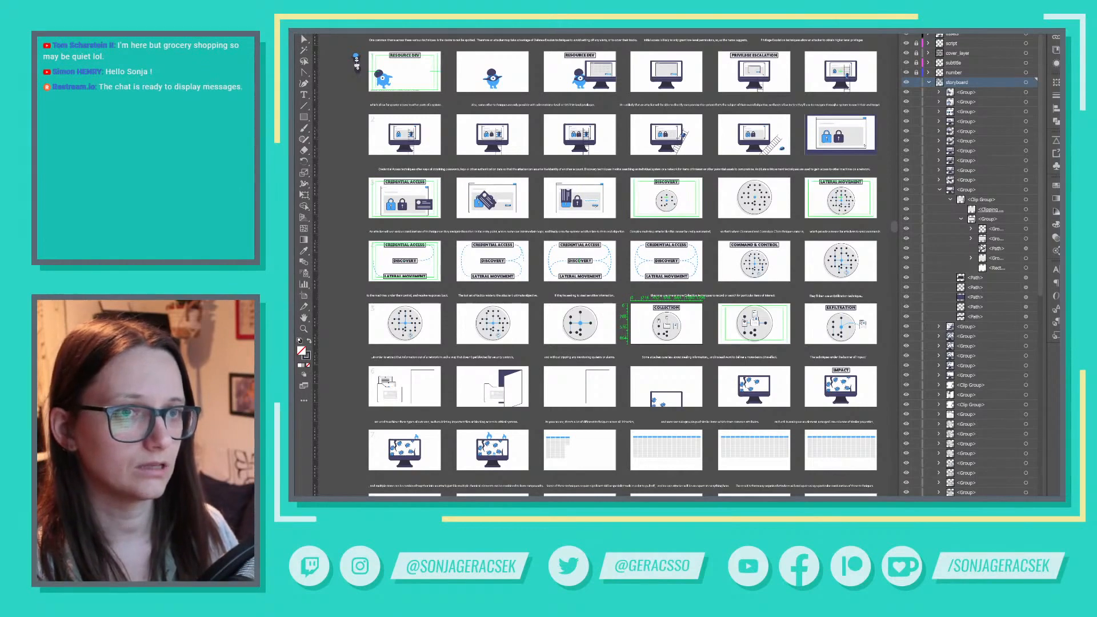
Compare the earlier storyboard document's Resource Dev and Initial Access frames with the burning, bug-infested monitor frame in the current storyboard
{"action": "key", "text": "ctrl+Tab"}
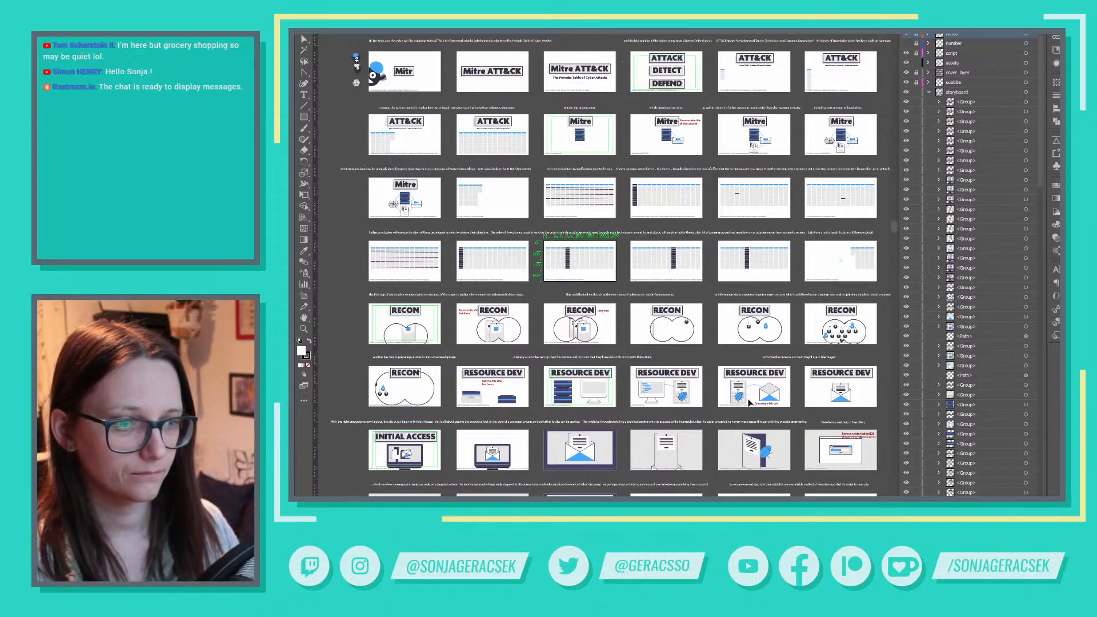
{"action": "scroll", "coordinate": [750, 403], "scroll_direction": "down", "scroll_amount": 2}
{"action": "scroll", "coordinate": [749, 379], "scroll_direction": "down", "scroll_amount": 2}
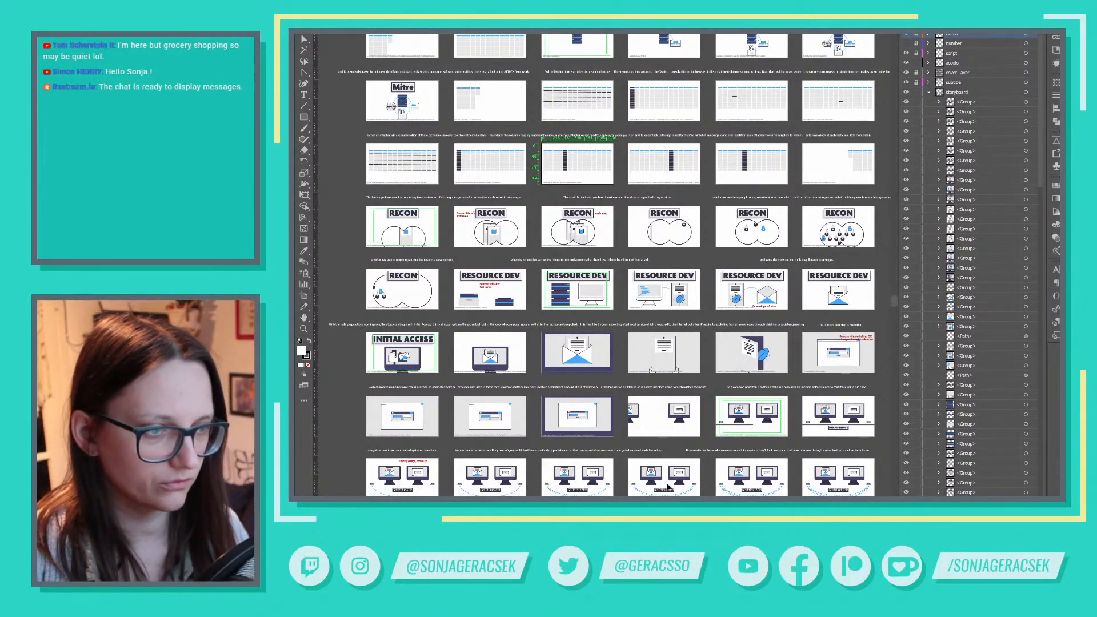
{"action": "left_click", "coordinate": [596, 301]}
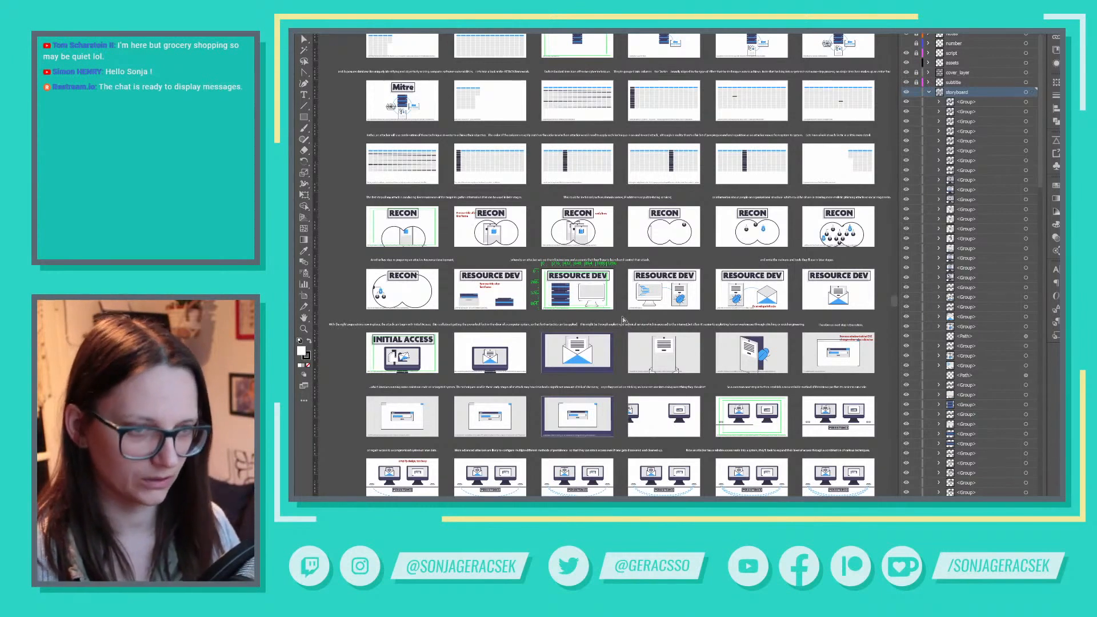
{"action": "left_click", "coordinate": [407, 370]}
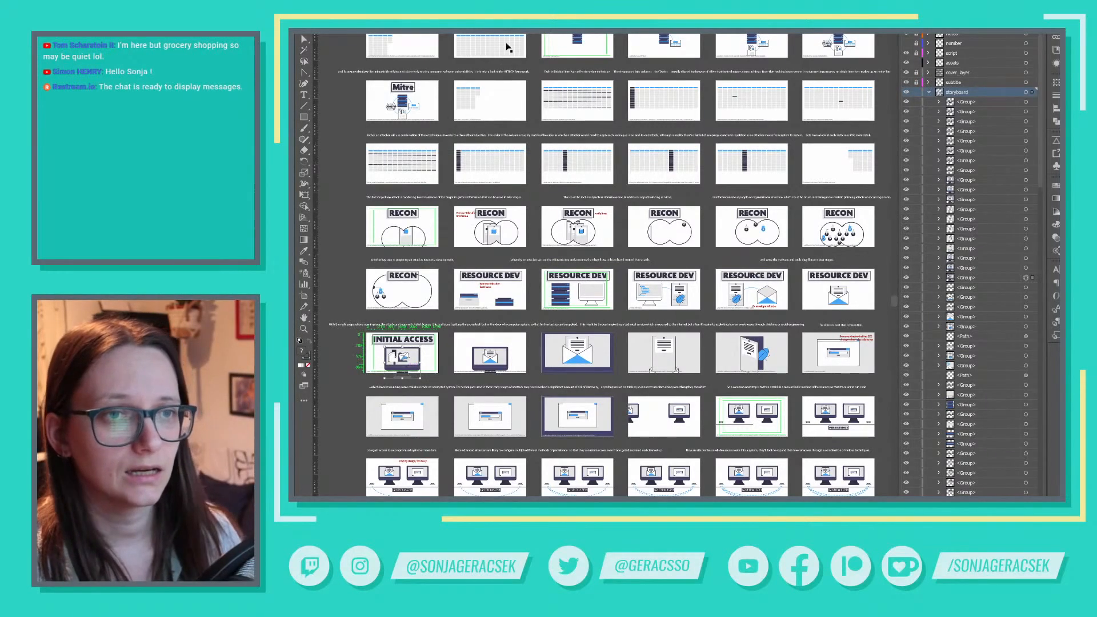
{"action": "left_click", "coordinate": [519, 30]}
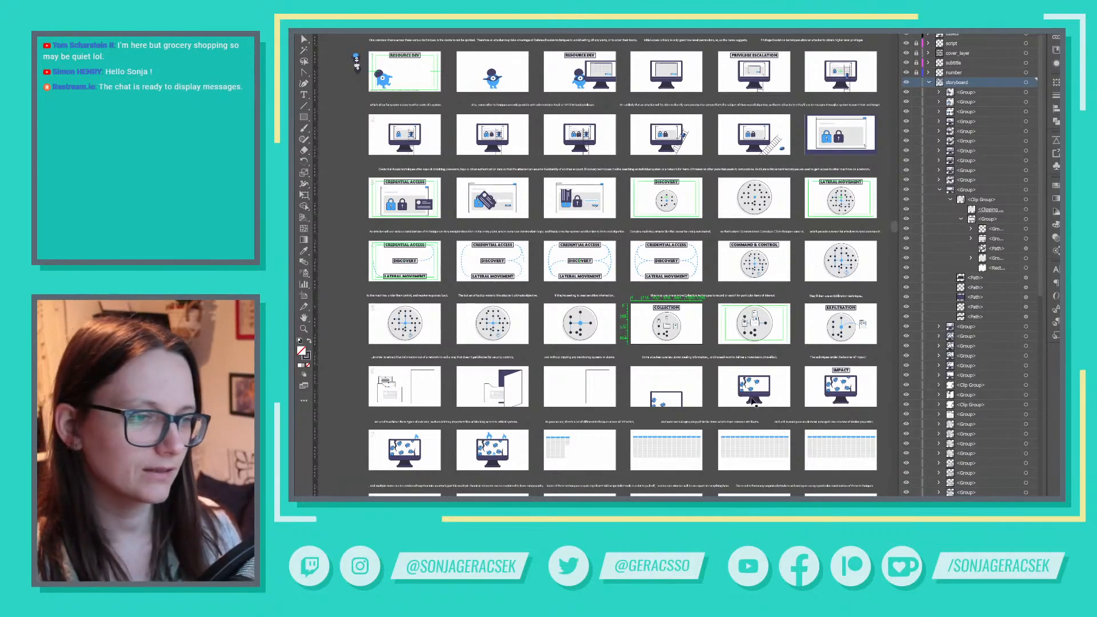
{"action": "left_click", "coordinate": [488, 461]}
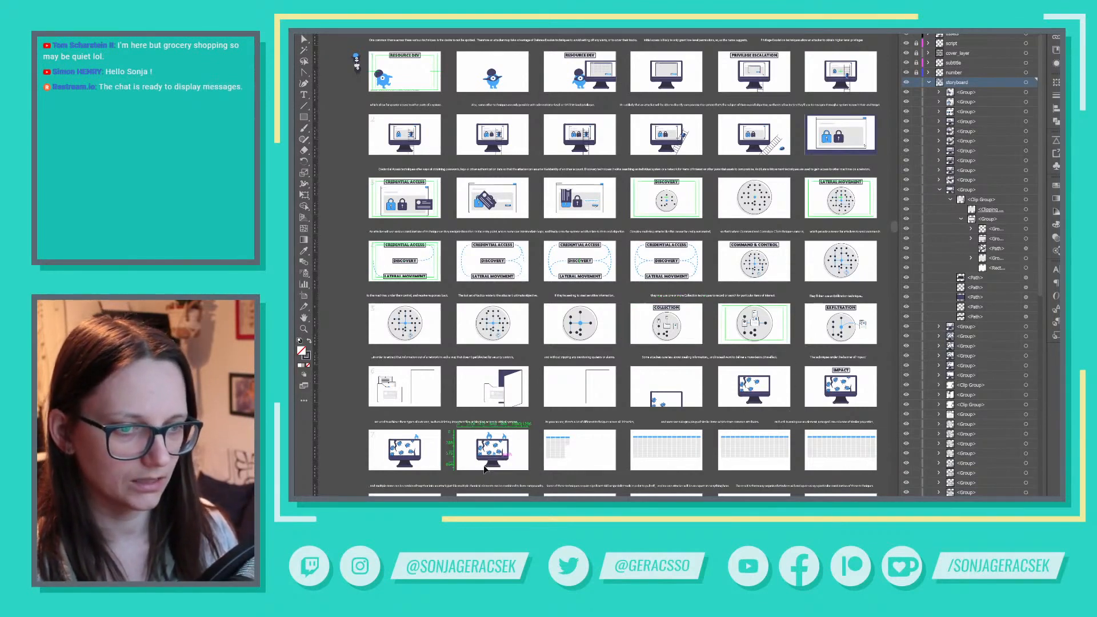
{"action": "scroll", "coordinate": [488, 461], "scroll_direction": "up", "scroll_amount": 2}
{"action": "scroll", "coordinate": [488, 461], "scroll_direction": "up", "scroll_amount": 2}
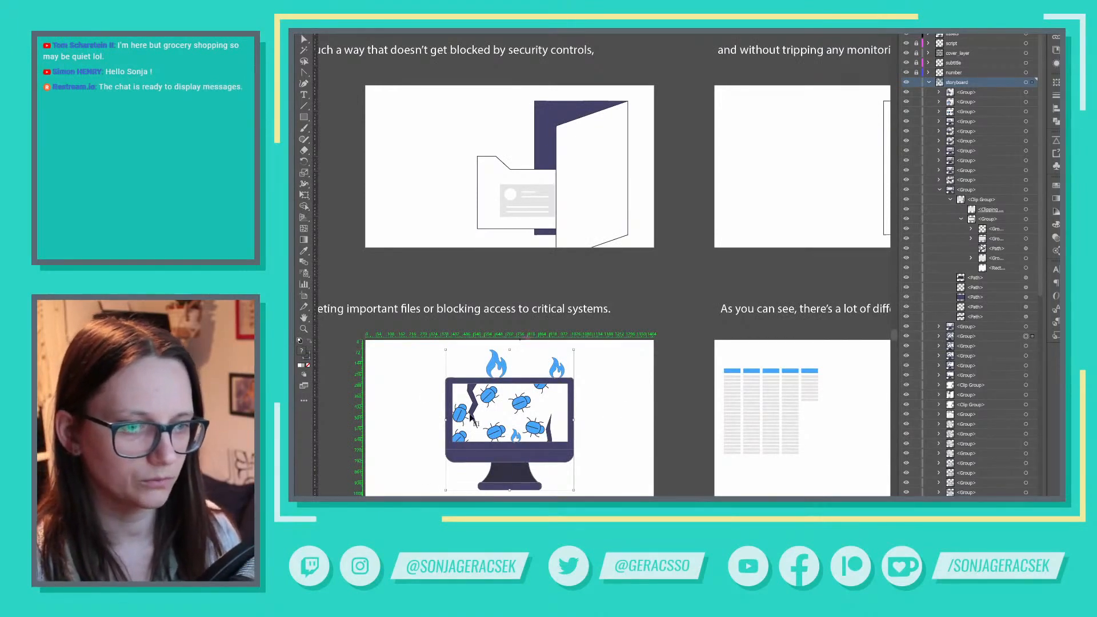
{"action": "left_click", "coordinate": [611, 394]}
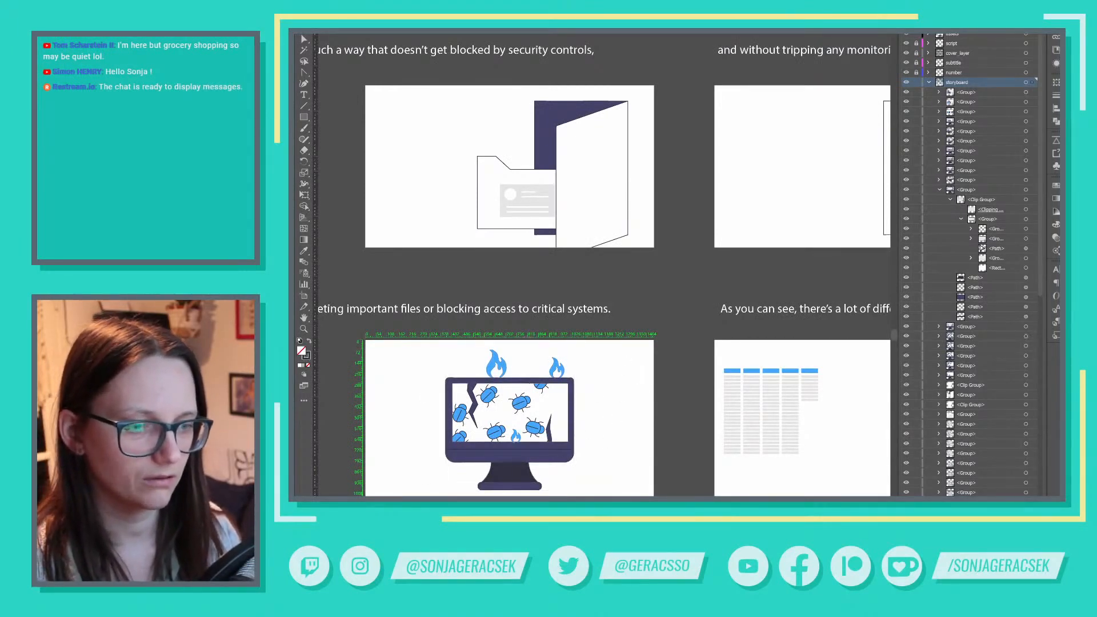
Switch to the earlier storyboard, select the outlined monitor beside the Resource Dev server stack, and expand its group to show the paths
{"action": "key", "text": "ctrl+Tab"}
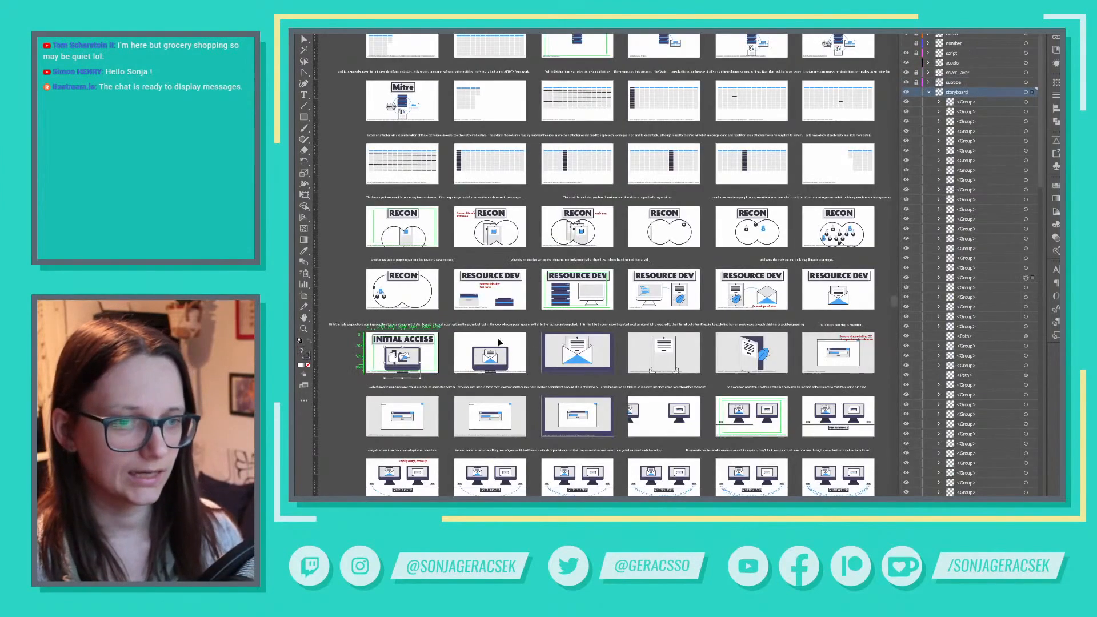
{"action": "scroll", "coordinate": [575, 299], "scroll_direction": "up", "scroll_amount": 3}
{"action": "scroll", "coordinate": [584, 298], "scroll_direction": "up", "scroll_amount": 3}
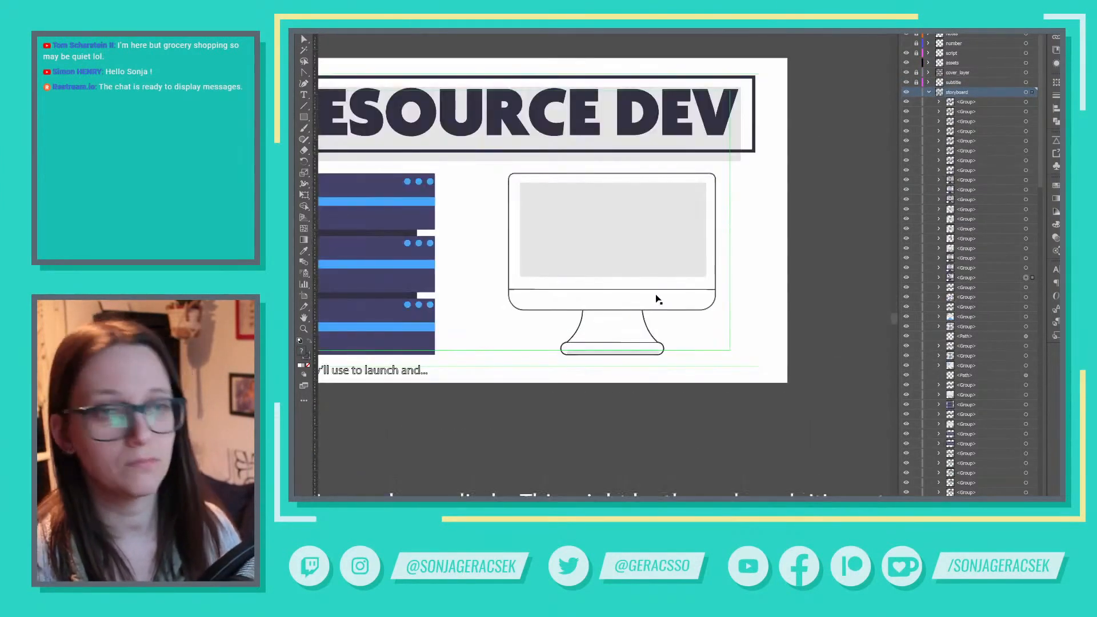
{"action": "scroll", "coordinate": [667, 265], "scroll_direction": "down", "scroll_amount": 2}
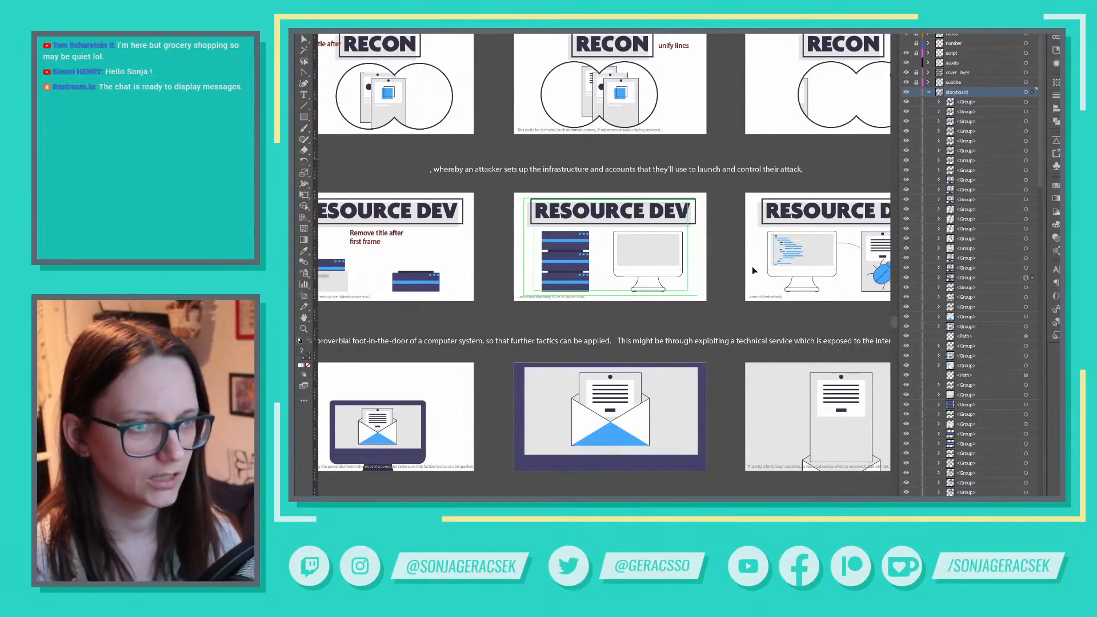
{"action": "scroll", "coordinate": [647, 283], "scroll_direction": "down", "scroll_amount": 1}
{"action": "scroll", "coordinate": [690, 259], "scroll_direction": "up", "scroll_amount": 2}
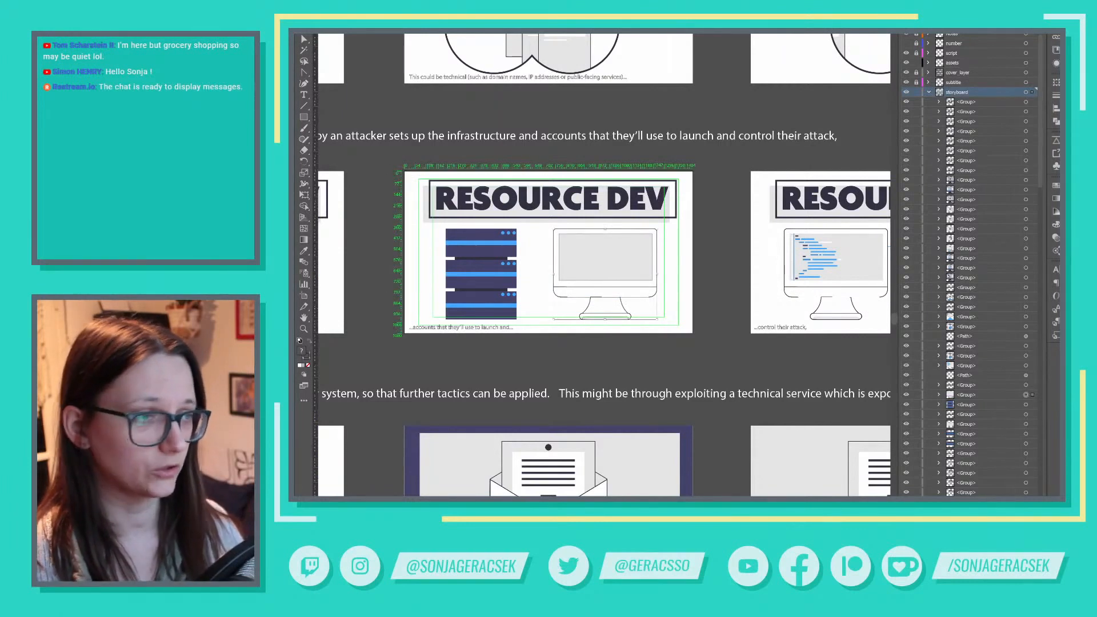
{"action": "left_click", "coordinate": [940, 395]}
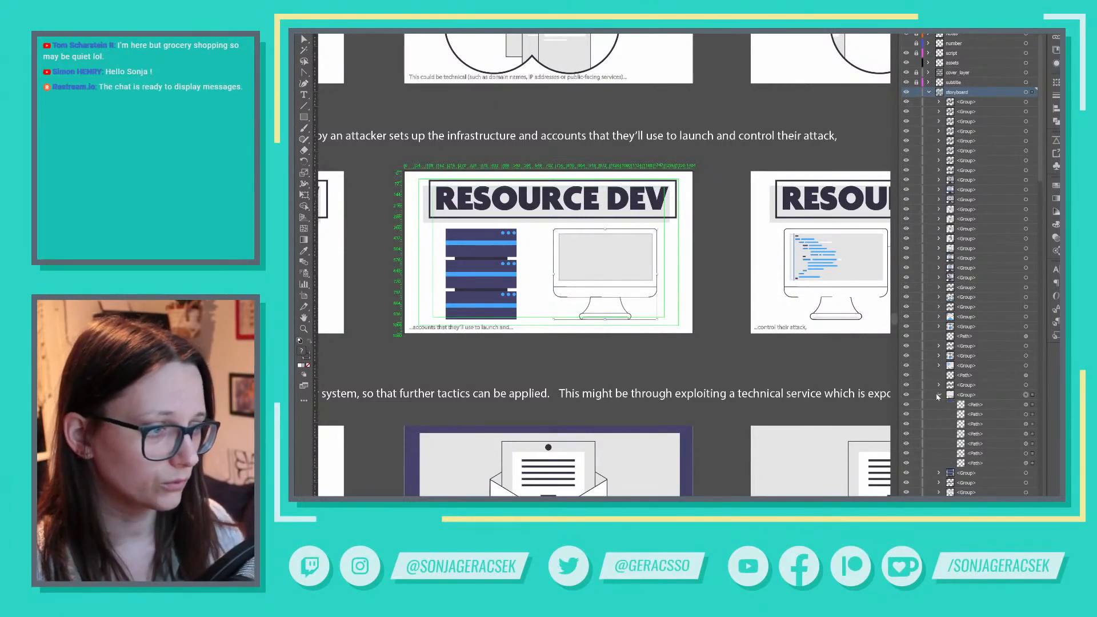
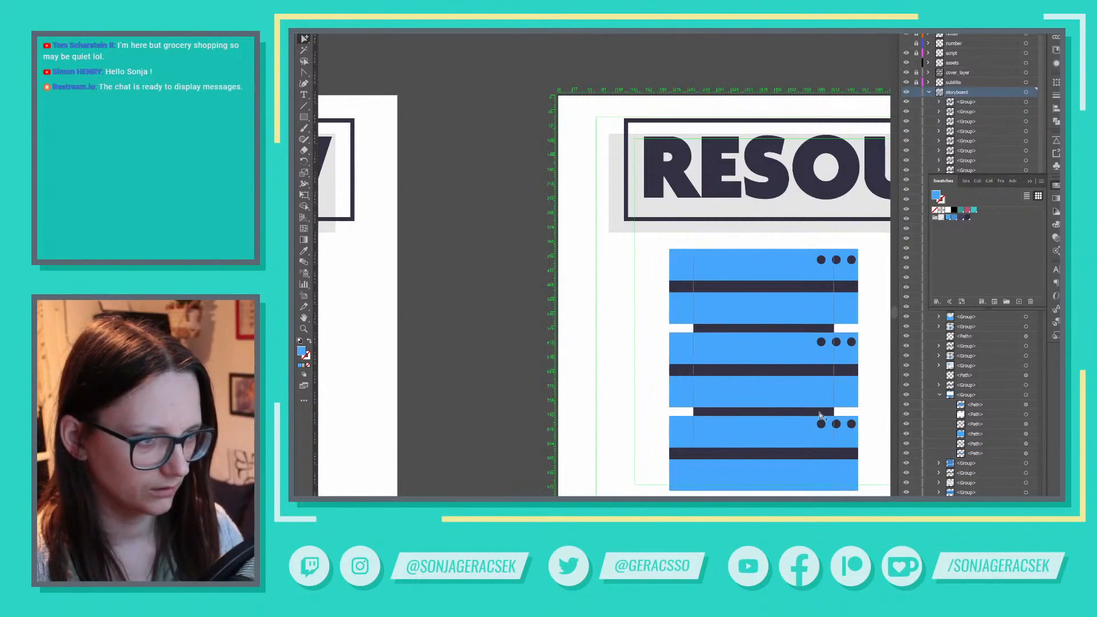
Recolour the connector strips between the blue servers in the Resource Dev frame with the dark purple swatch
{"action": "left_click", "coordinate": [962, 218]}
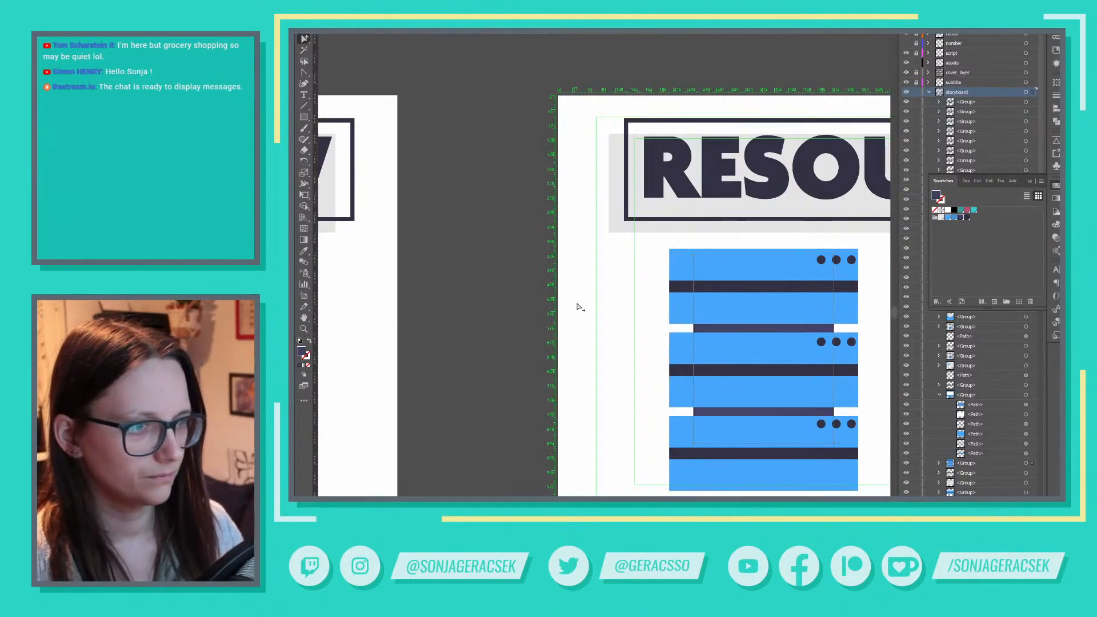
{"action": "left_click", "coordinate": [581, 305]}
{"action": "scroll", "coordinate": [592, 306], "scroll_direction": "down", "scroll_amount": 3}
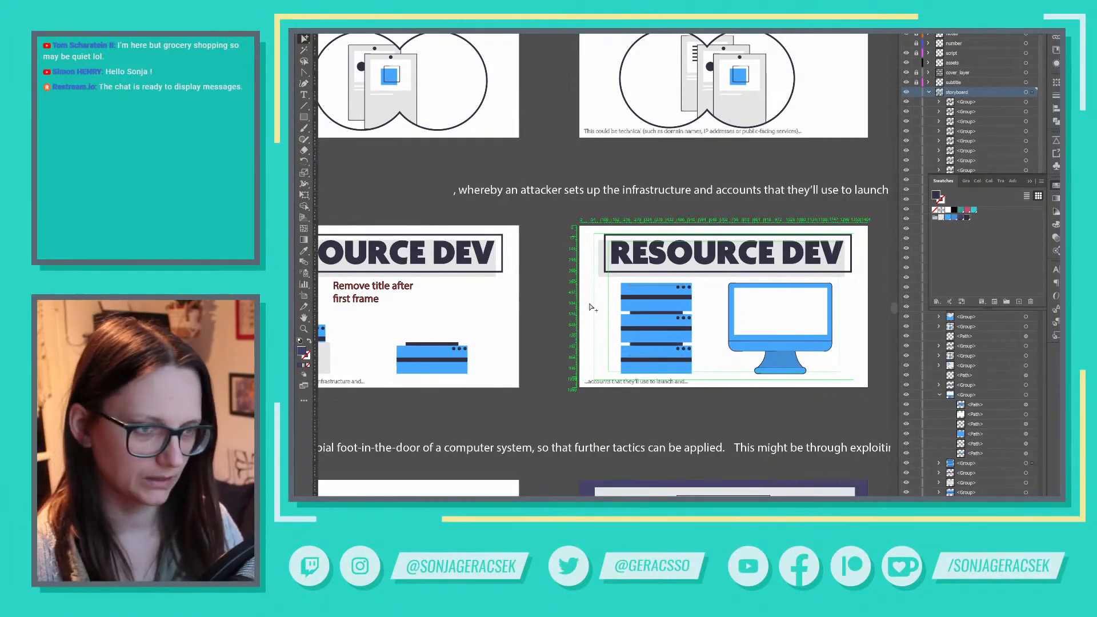
{"action": "scroll", "coordinate": [709, 337], "scroll_direction": "down", "scroll_amount": 2}
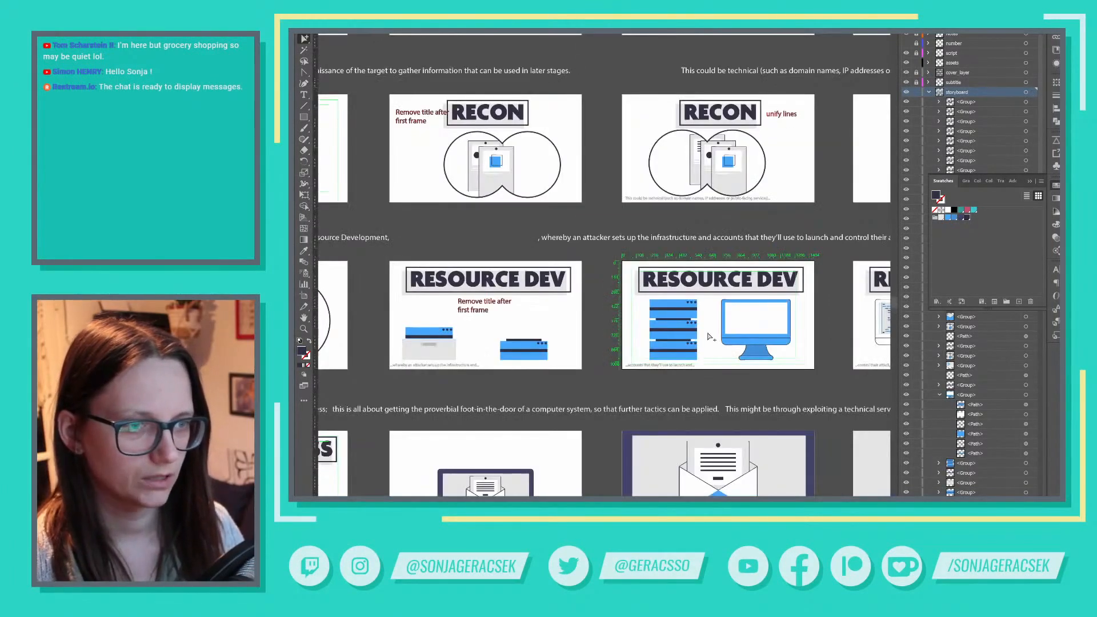
{"action": "scroll", "coordinate": [709, 334], "scroll_direction": "down", "scroll_amount": 3}
{"action": "scroll", "coordinate": [797, 333], "scroll_direction": "up", "scroll_amount": 3}
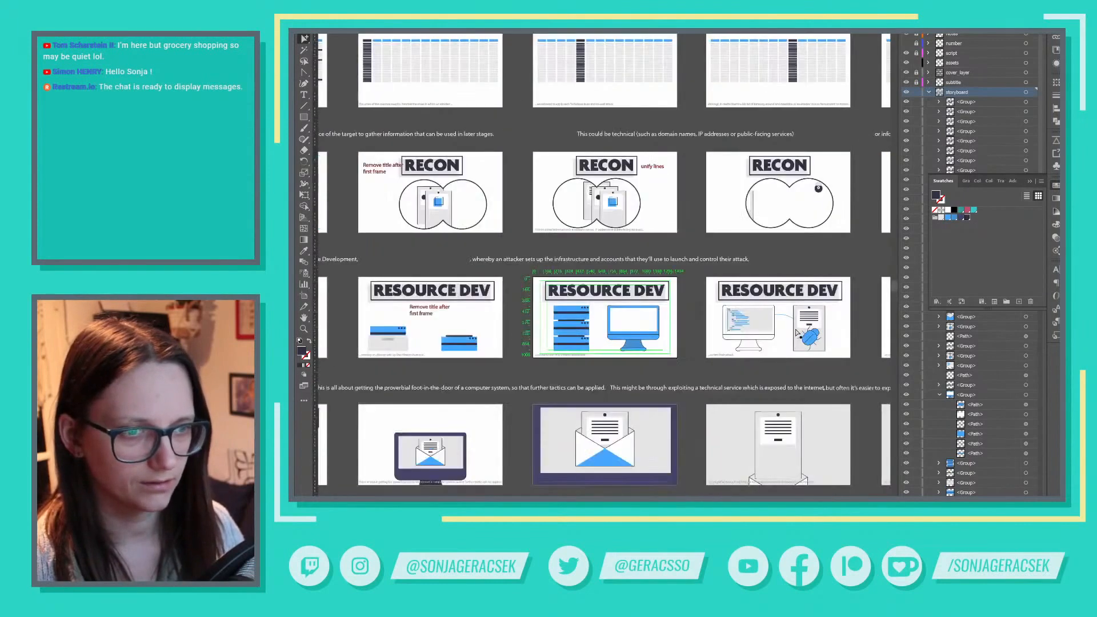
Recolour the outlined monitor beside the bug document in the Resource Dev frame with the blue outlined graphic style
{"action": "scroll", "coordinate": [797, 332], "scroll_direction": "up", "scroll_amount": 3}
{"action": "left_click", "coordinate": [715, 354]}
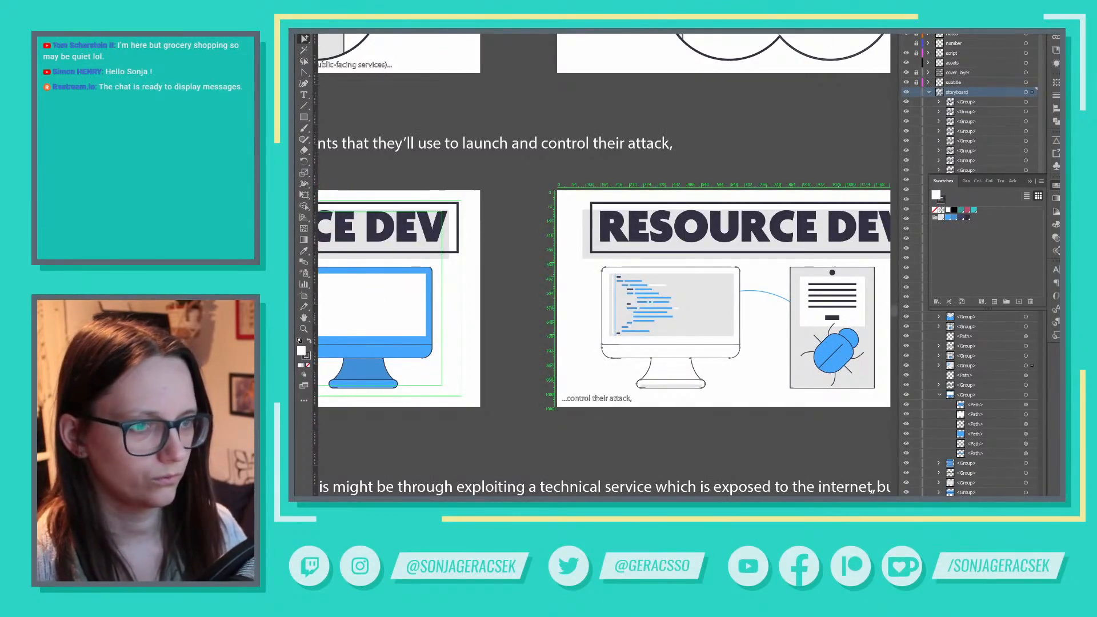
{"action": "left_click", "coordinate": [948, 219]}
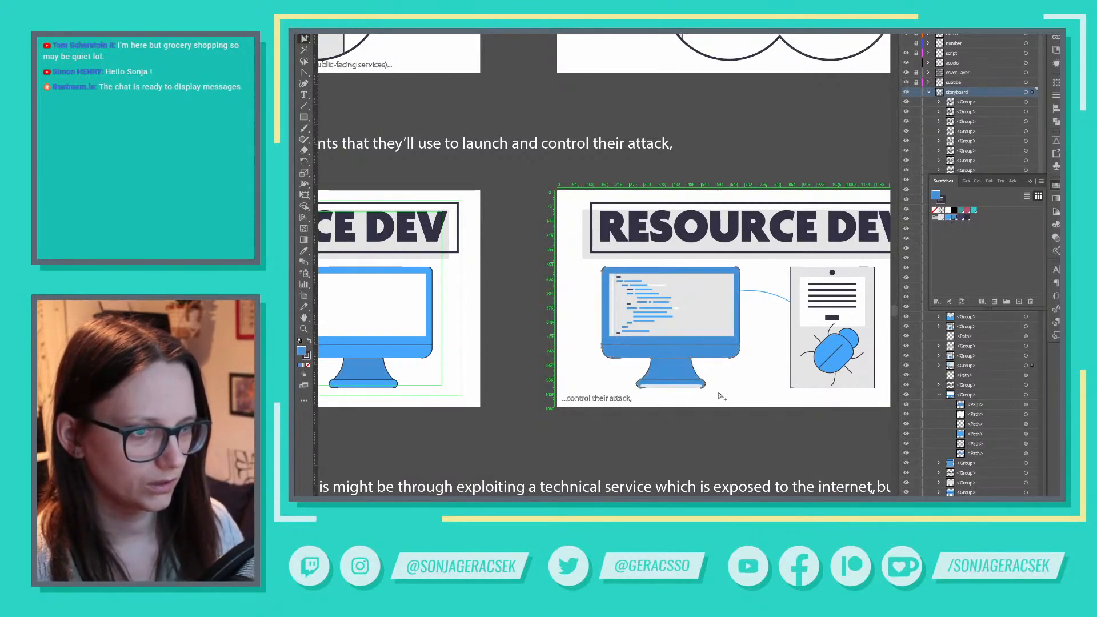
{"action": "left_click", "coordinate": [697, 387]}
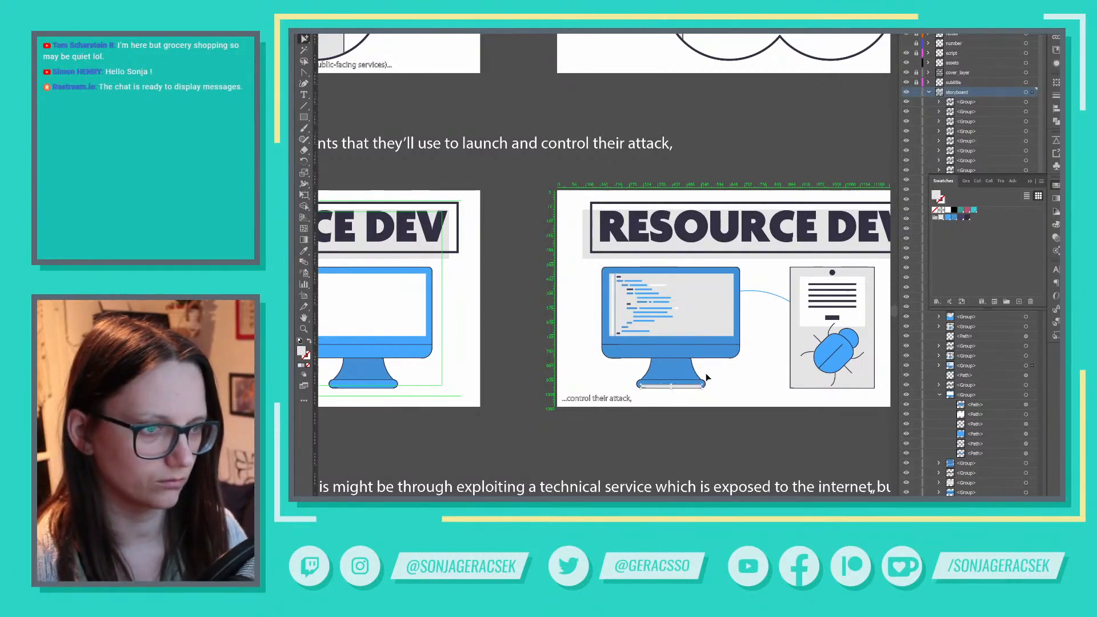
{"action": "left_click", "coordinate": [946, 219]}
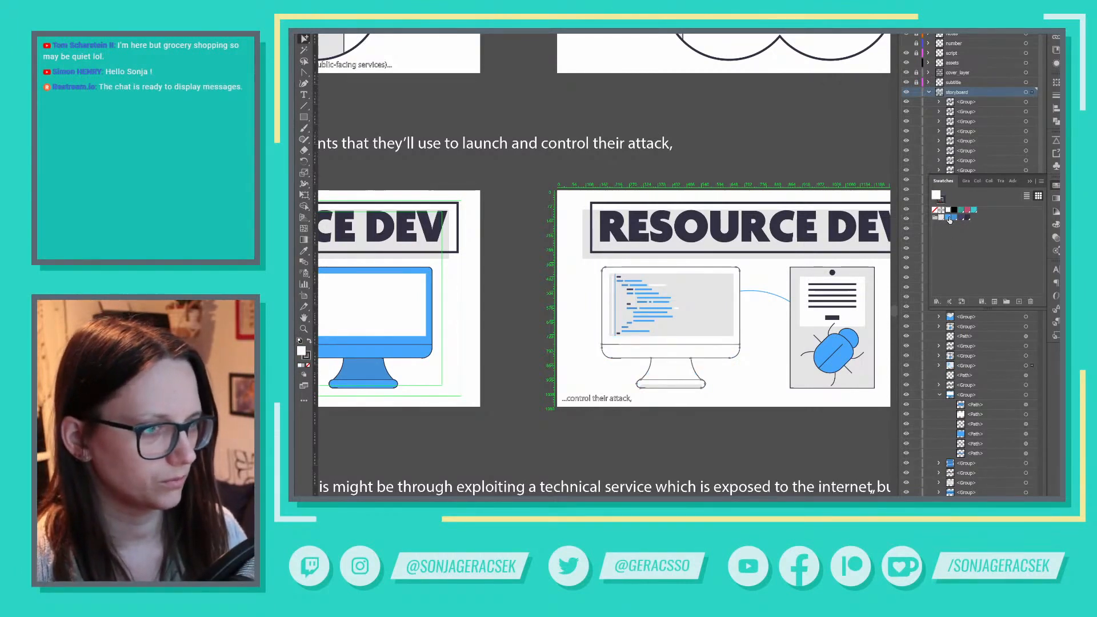
{"action": "key", "text": "ctrl+z"}
{"action": "key", "text": "shift+F5"}
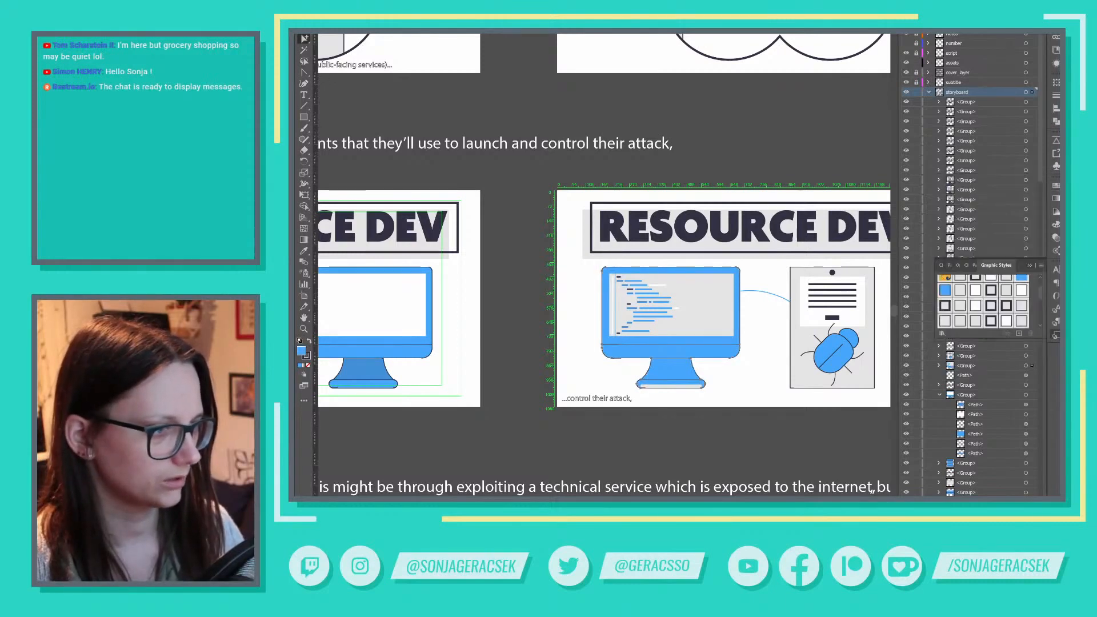
{"action": "left_click", "coordinate": [946, 291]}
{"action": "left_click", "coordinate": [760, 378]}
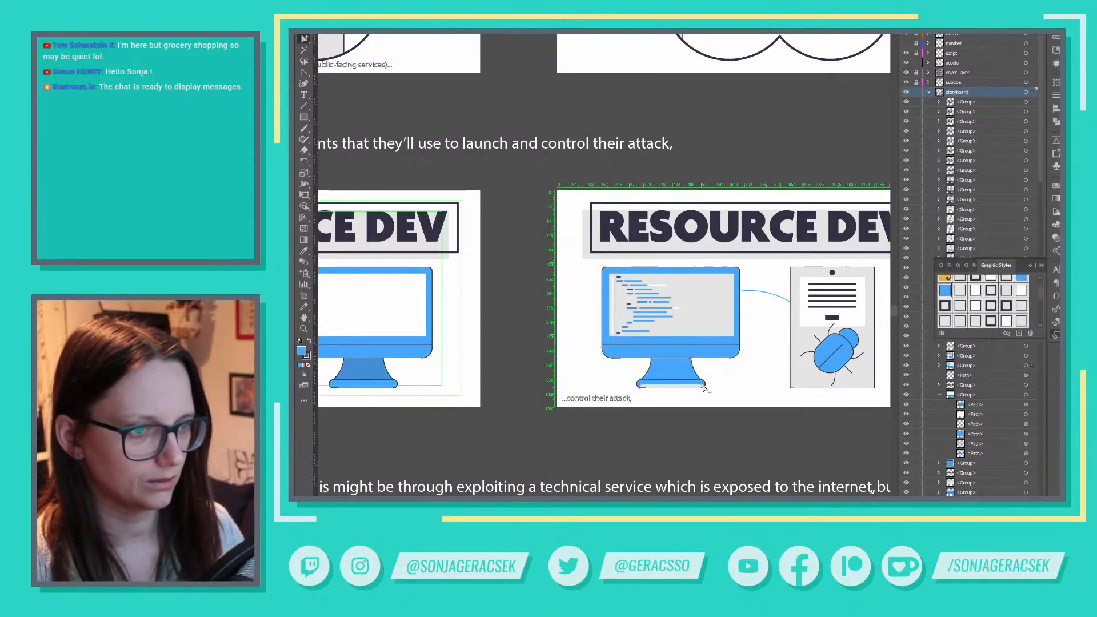
Delete the white highlight strip on that monitor's base and fill the stand with the darker blue swatch
{"action": "left_click", "coordinate": [699, 386]}
{"action": "key", "text": "Delete"}
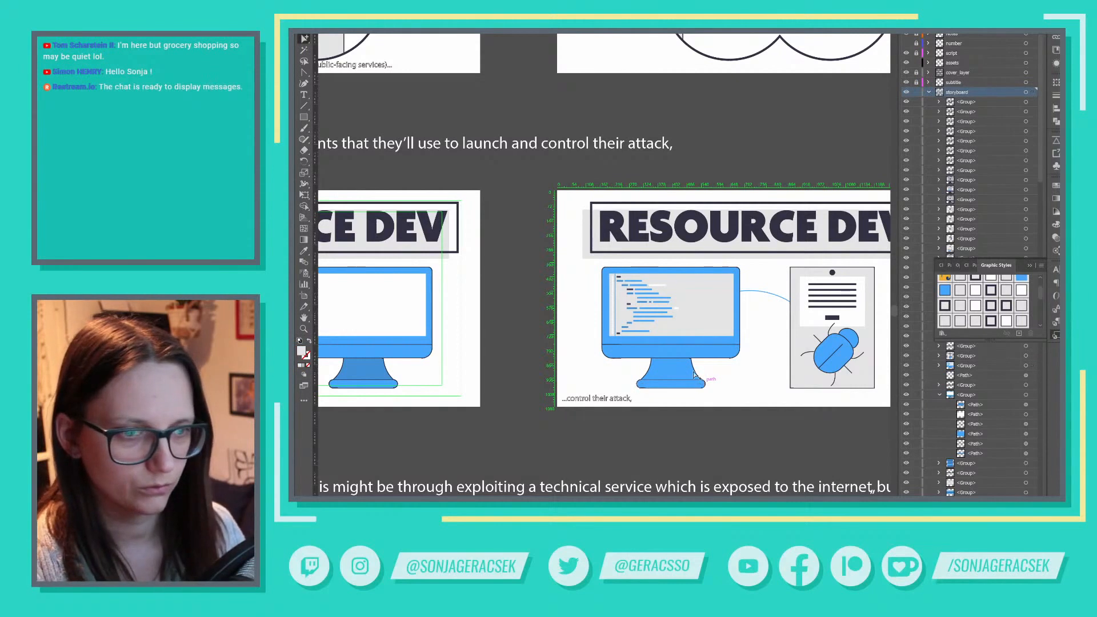
{"action": "left_click", "coordinate": [689, 372]}
{"action": "left_click", "coordinate": [1056, 335]}
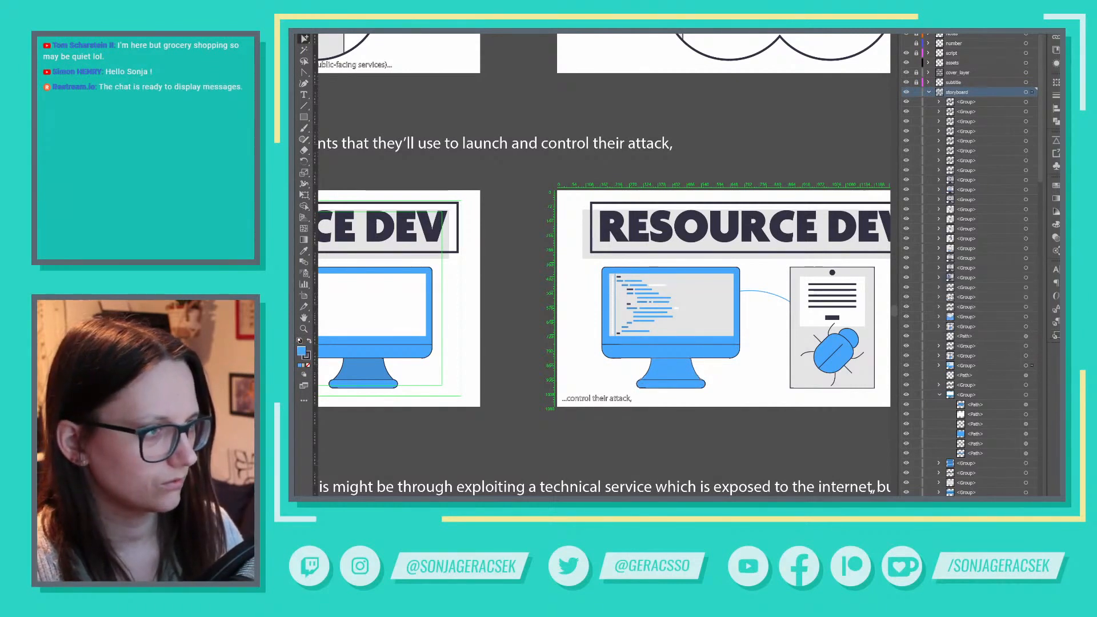
{"action": "left_click", "coordinate": [1057, 186]}
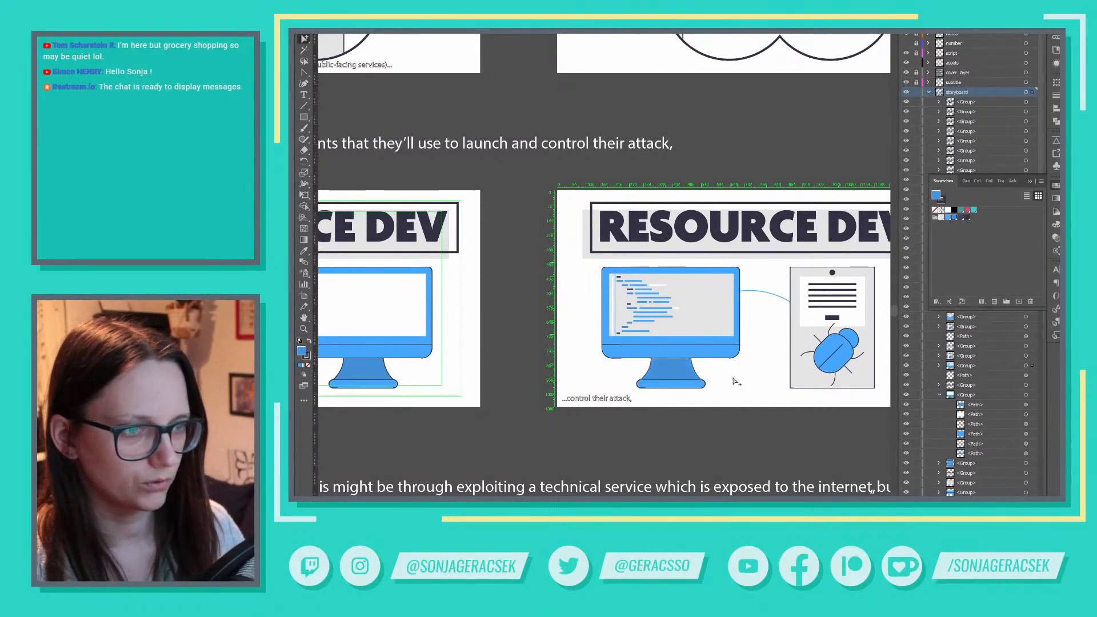
{"action": "left_click_drag", "start_coordinate": [715, 395], "coordinate": [837, 414]}
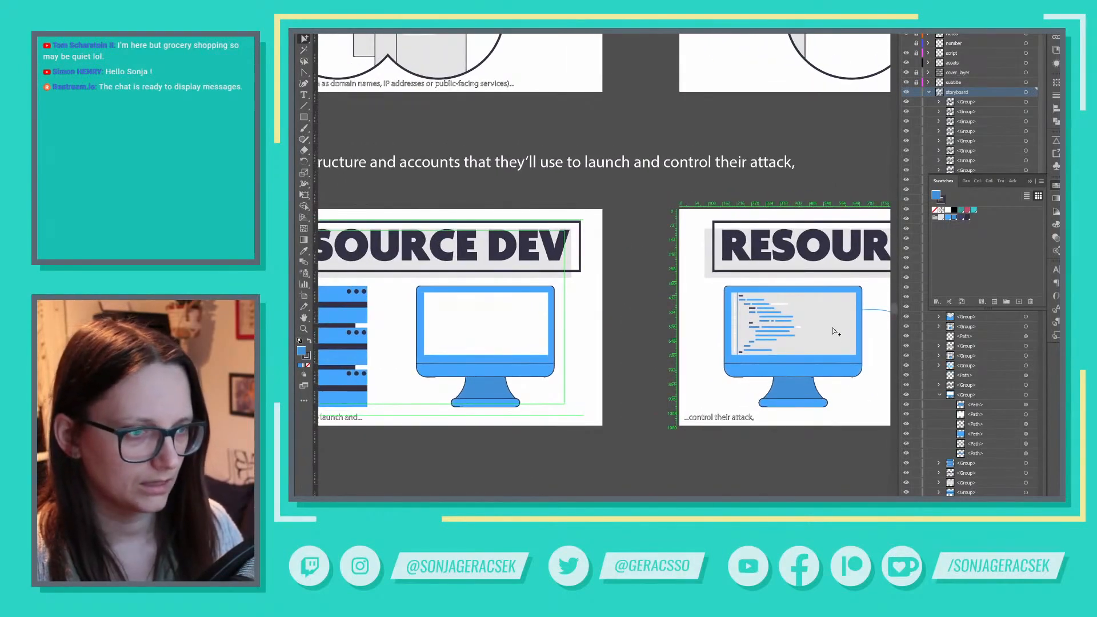
Select all white code blocks on the Resource Dev monitor's screen and recolour them light grey
{"action": "scroll", "coordinate": [749, 310], "scroll_direction": "up", "scroll_amount": 4}
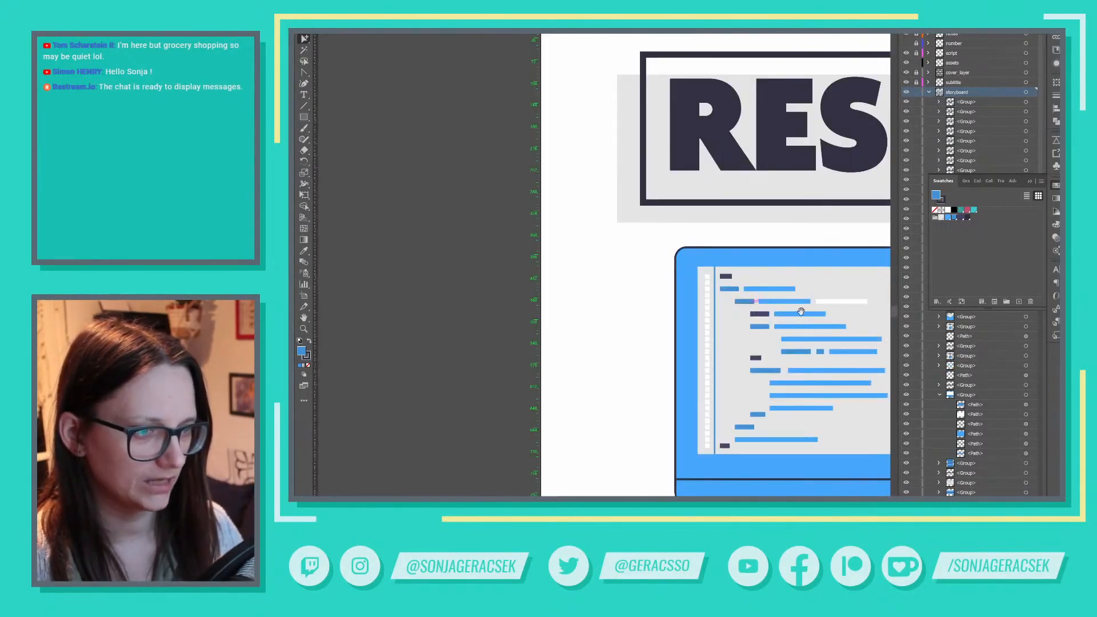
{"action": "left_click_drag", "start_coordinate": [679, 293], "coordinate": [621, 290]}
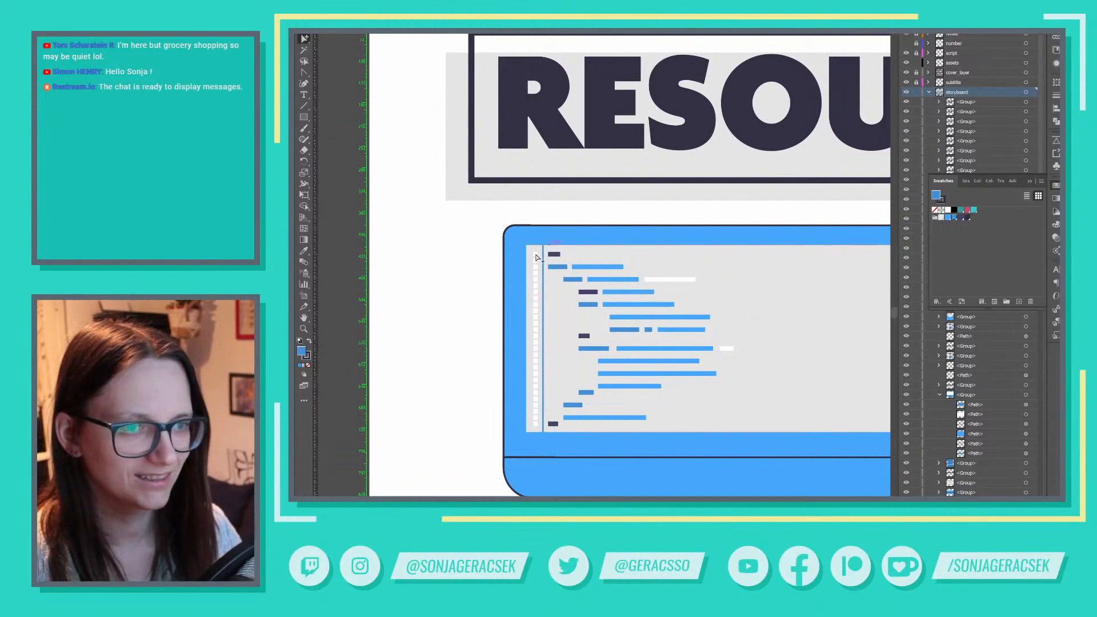
{"action": "left_click", "coordinate": [535, 256]}
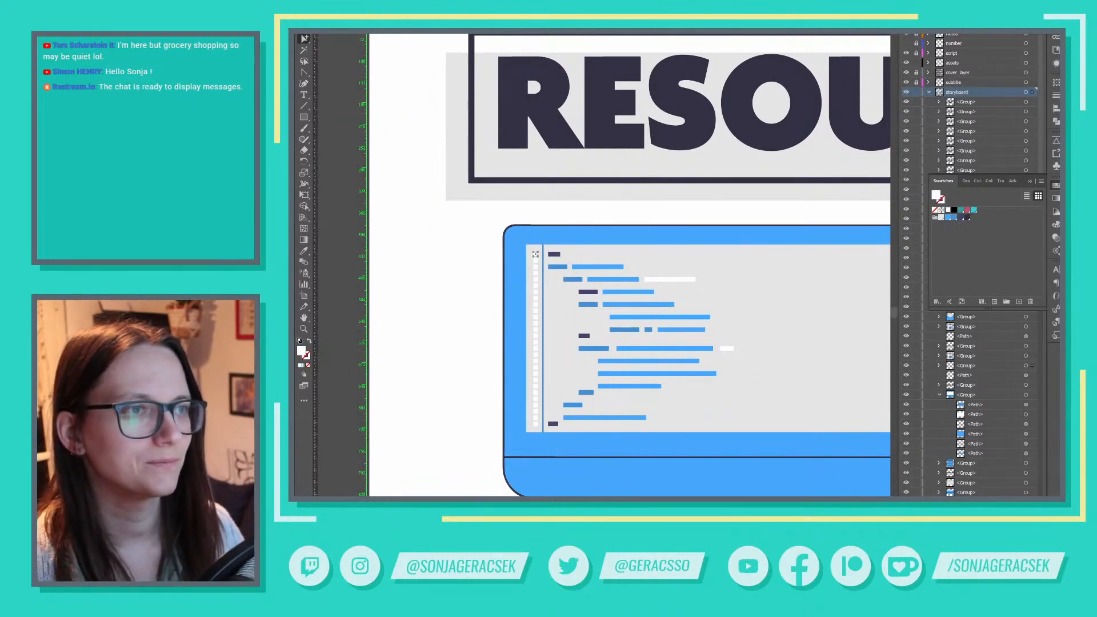
{"action": "key", "text": "ctrl+6"}
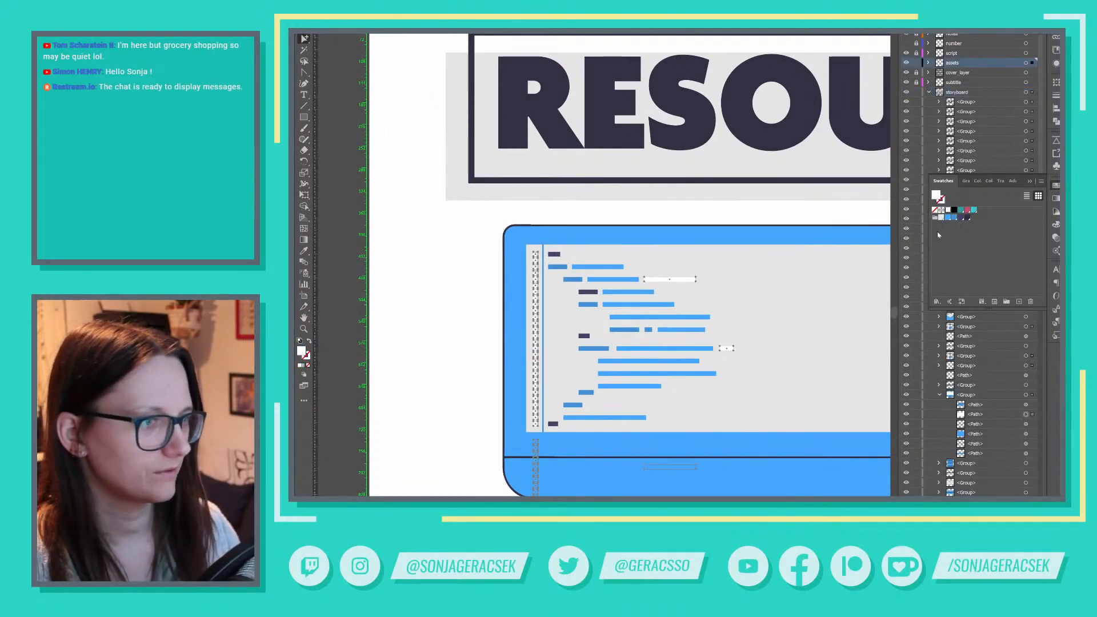
Target the clipping path inside the monitor's clip group and fill the code screen's background with white
{"action": "left_click", "coordinate": [808, 275]}
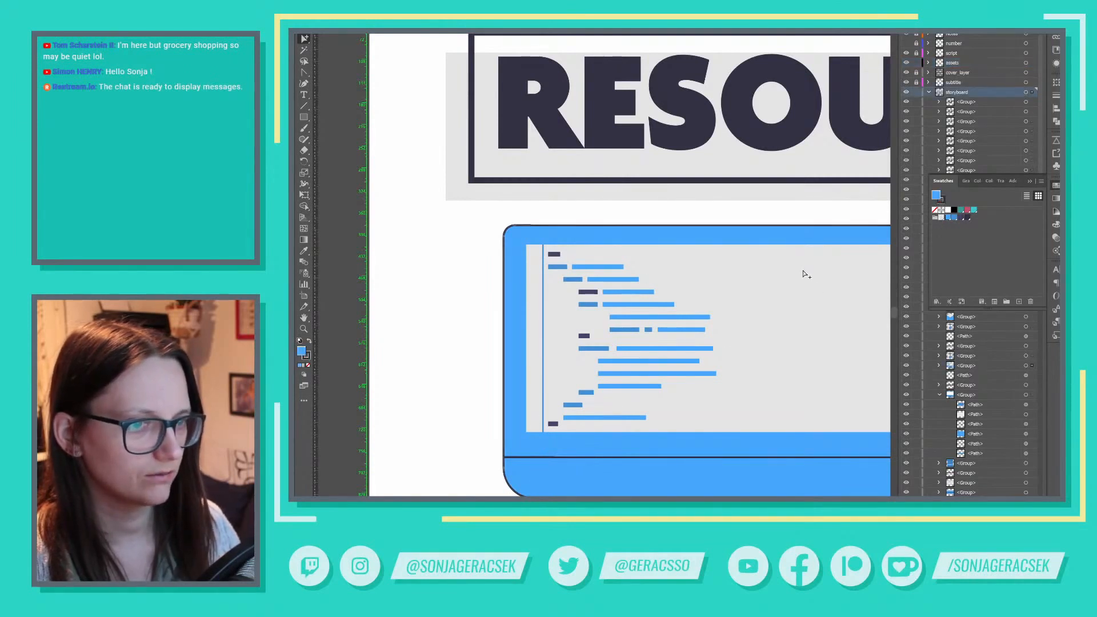
{"action": "left_click", "coordinate": [834, 256]}
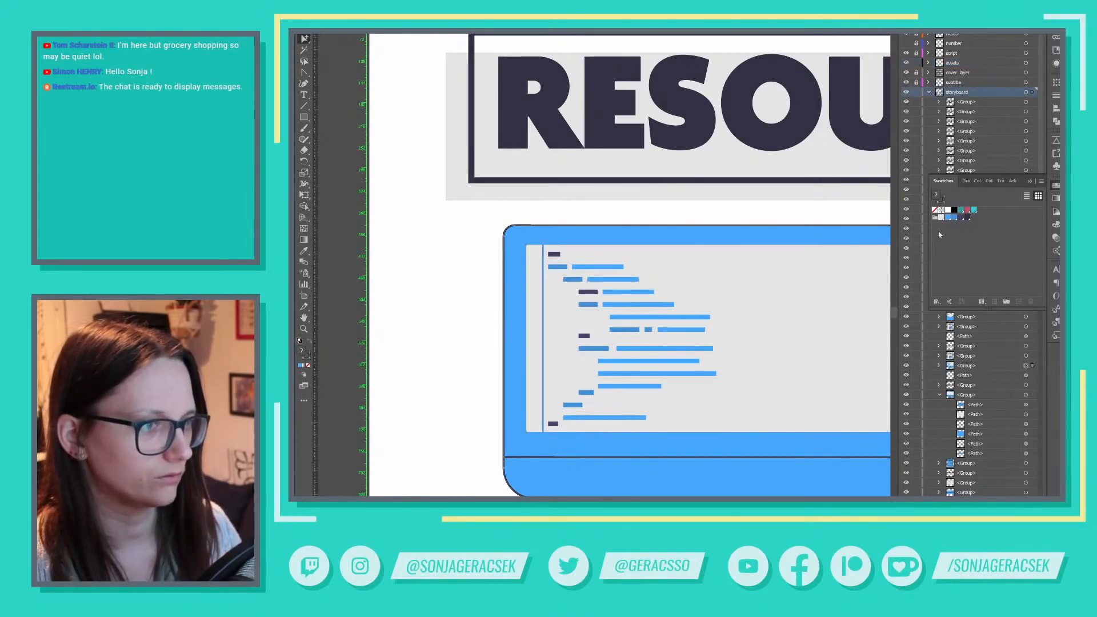
{"action": "left_click", "coordinate": [447, 252]}
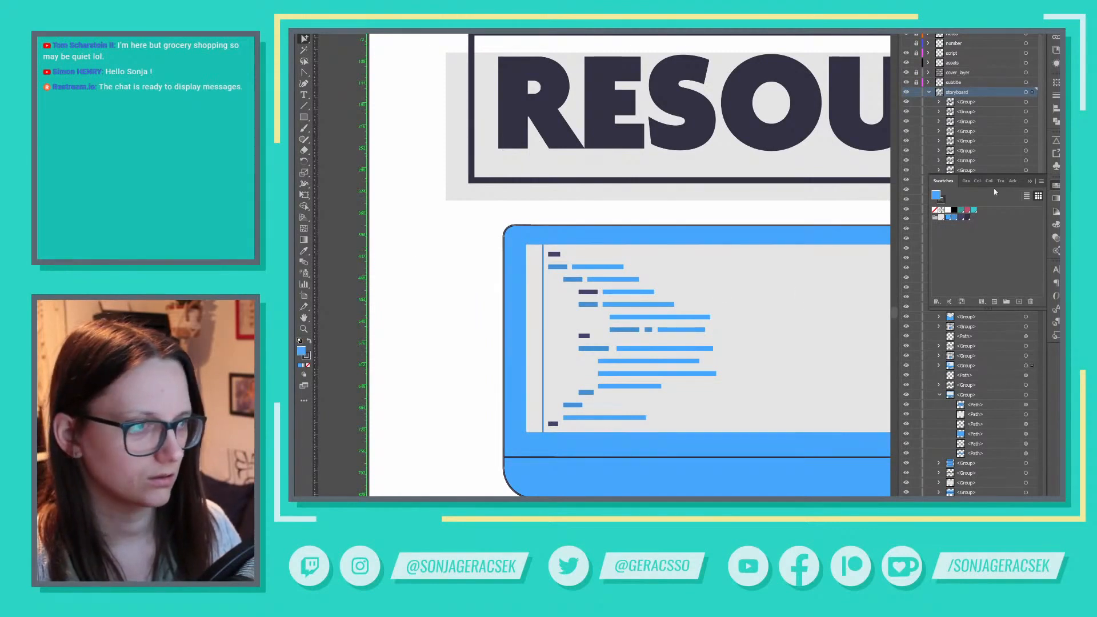
{"action": "left_click", "coordinate": [1028, 182]}
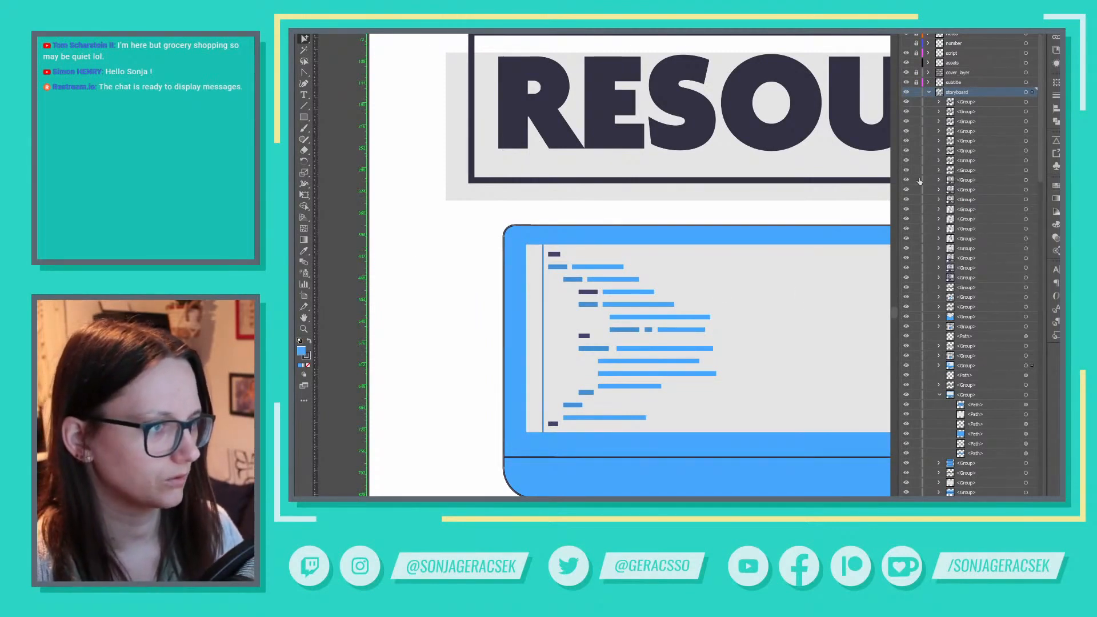
{"action": "scroll", "coordinate": [919, 180], "scroll_direction": "down", "scroll_amount": 3}
{"action": "left_click", "coordinate": [941, 316]}
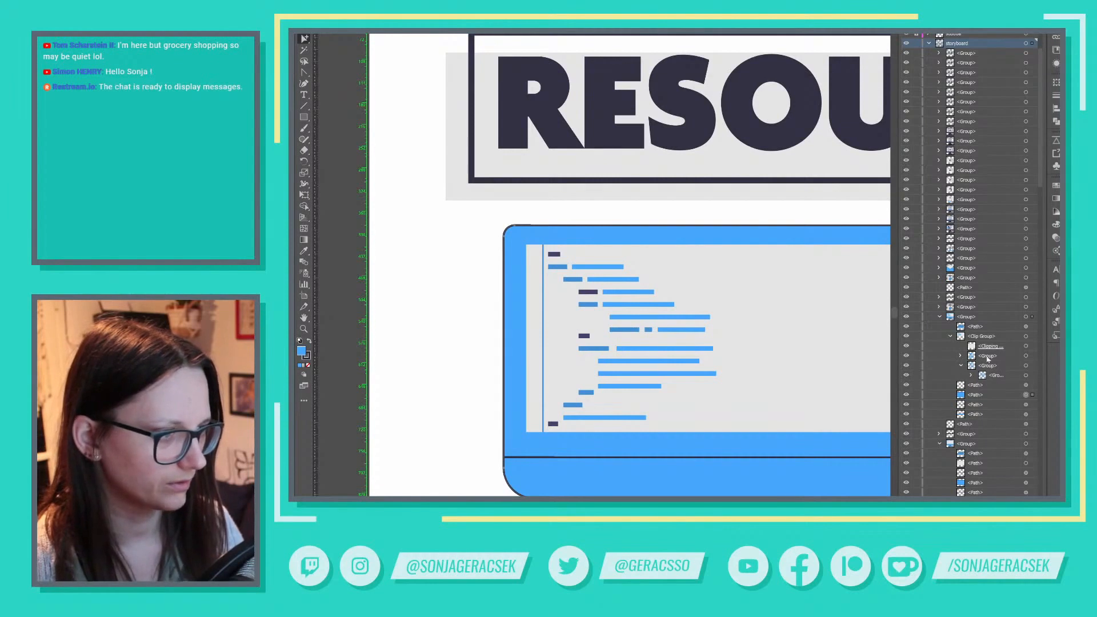
{"action": "left_click", "coordinate": [1026, 346]}
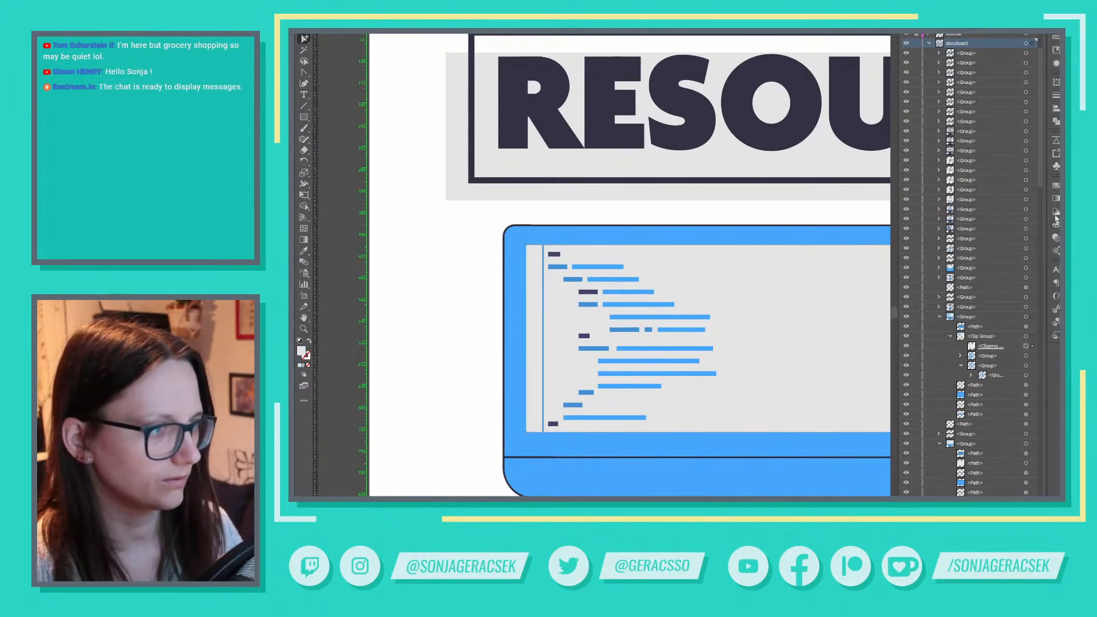
{"action": "left_click", "coordinate": [1056, 185]}
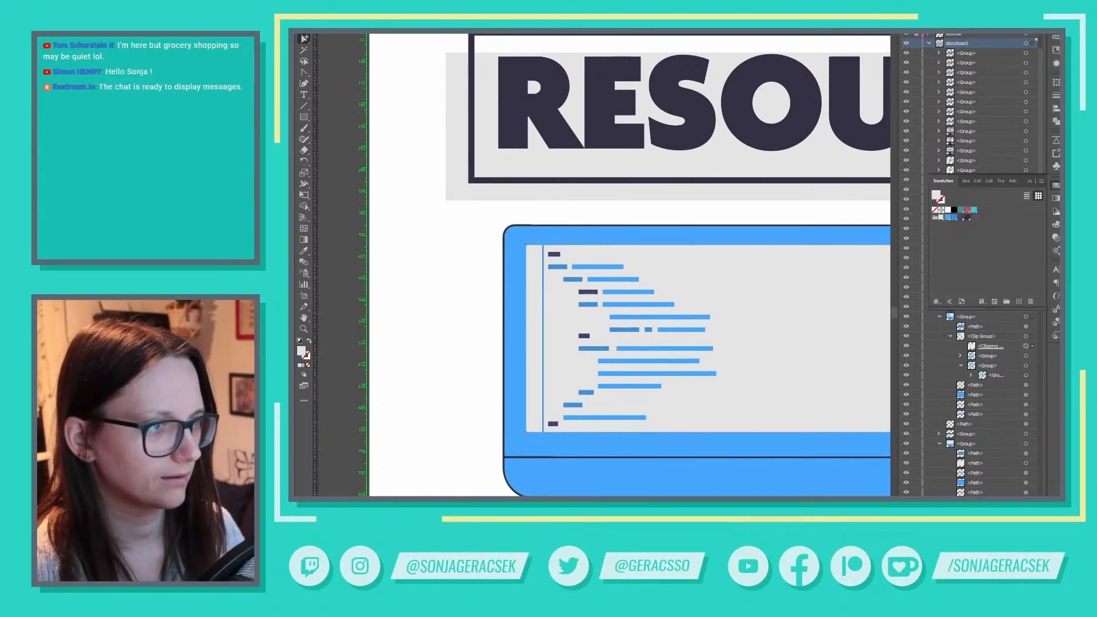
{"action": "left_click", "coordinate": [947, 212]}
{"action": "scroll", "coordinate": [442, 350], "scroll_direction": "down", "scroll_amount": 4}
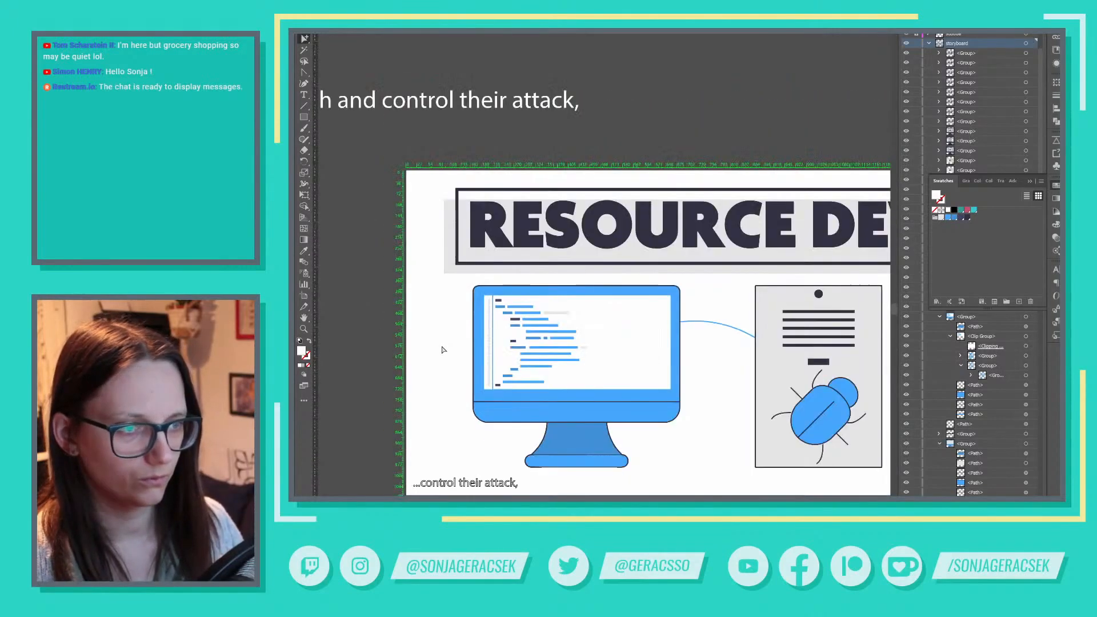
Review the storyboard's earlier frames and examine the server stack, CVE badge and folder in the Mitre diagram closely
{"action": "left_click_drag", "start_coordinate": [580, 426], "coordinate": [638, 380]}
{"action": "scroll", "coordinate": [638, 380], "scroll_direction": "down", "scroll_amount": 2}
{"action": "scroll", "coordinate": [781, 372], "scroll_direction": "down", "scroll_amount": 3}
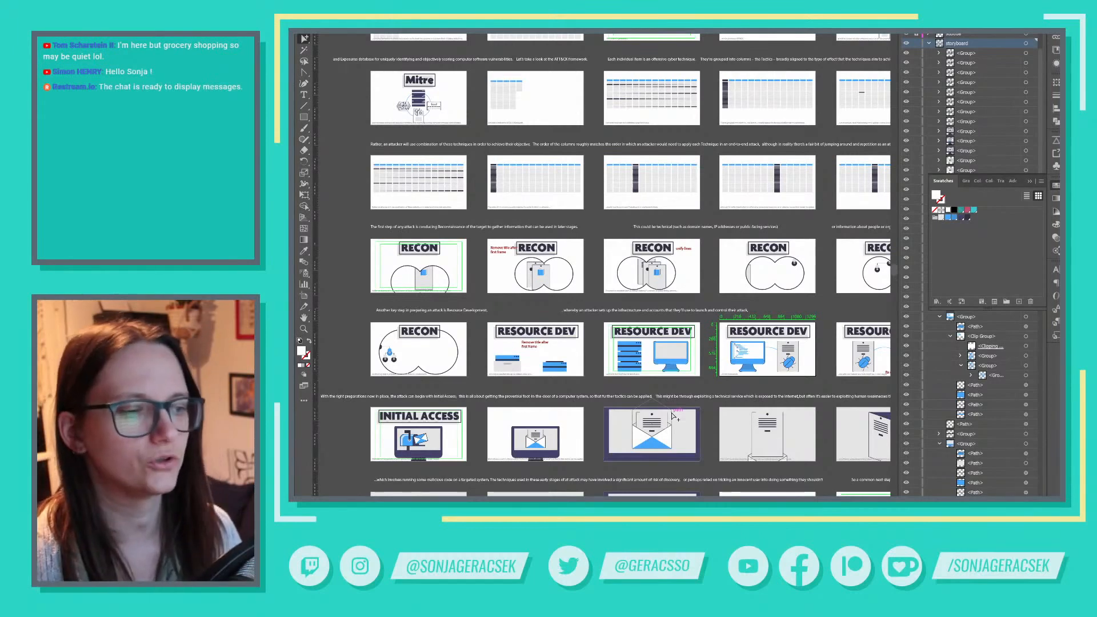
{"action": "left_click_drag", "start_coordinate": [572, 127], "coordinate": [619, 360]}
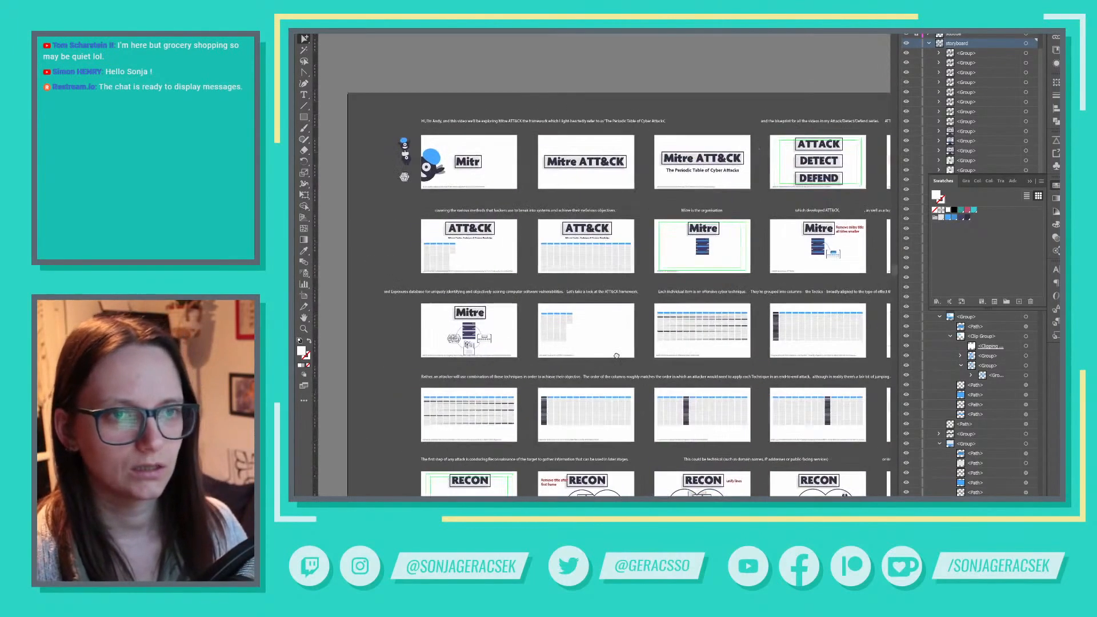
{"action": "scroll", "coordinate": [468, 334], "scroll_direction": "up", "scroll_amount": 4}
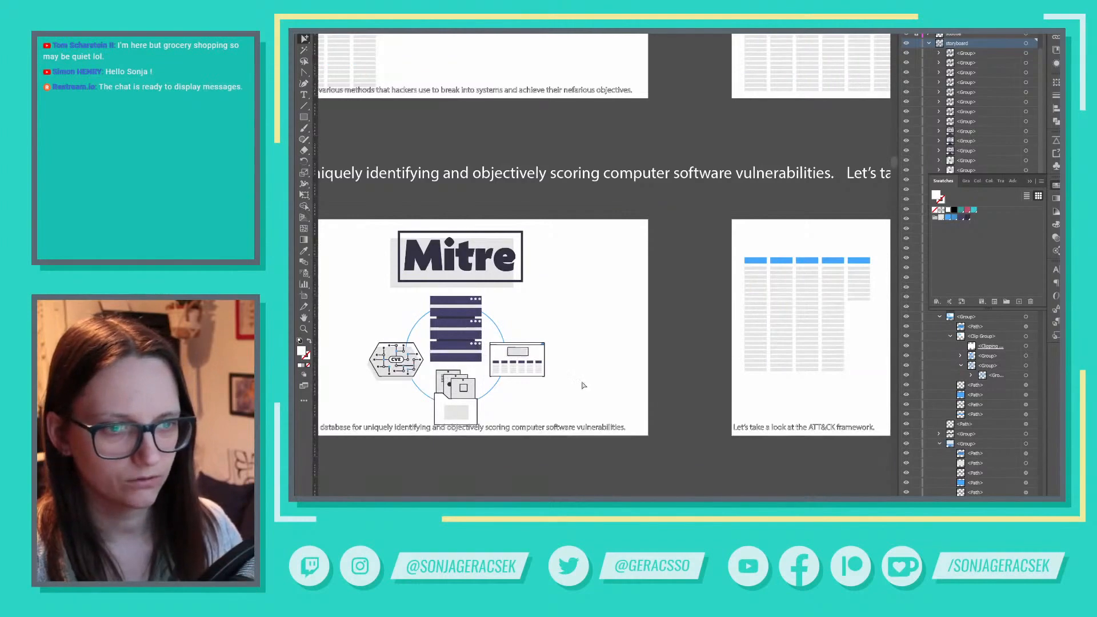
{"action": "scroll", "coordinate": [421, 336], "scroll_direction": "up", "scroll_amount": 2}
{"action": "scroll", "coordinate": [421, 338], "scroll_direction": "down", "scroll_amount": 1}
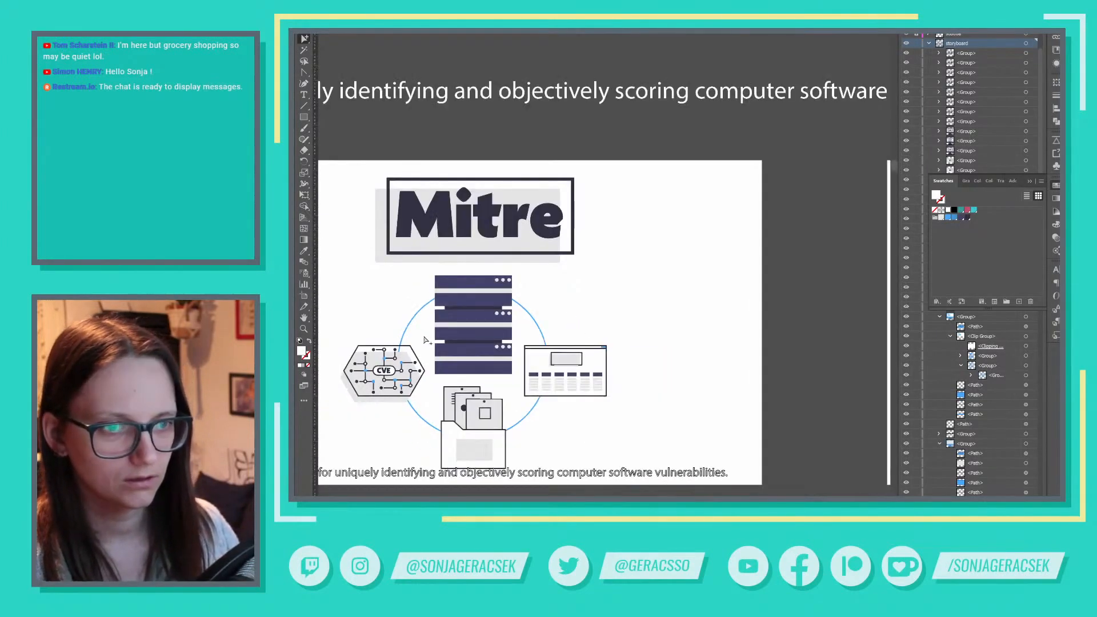
{"action": "left_click_drag", "start_coordinate": [611, 333], "coordinate": [743, 294]}
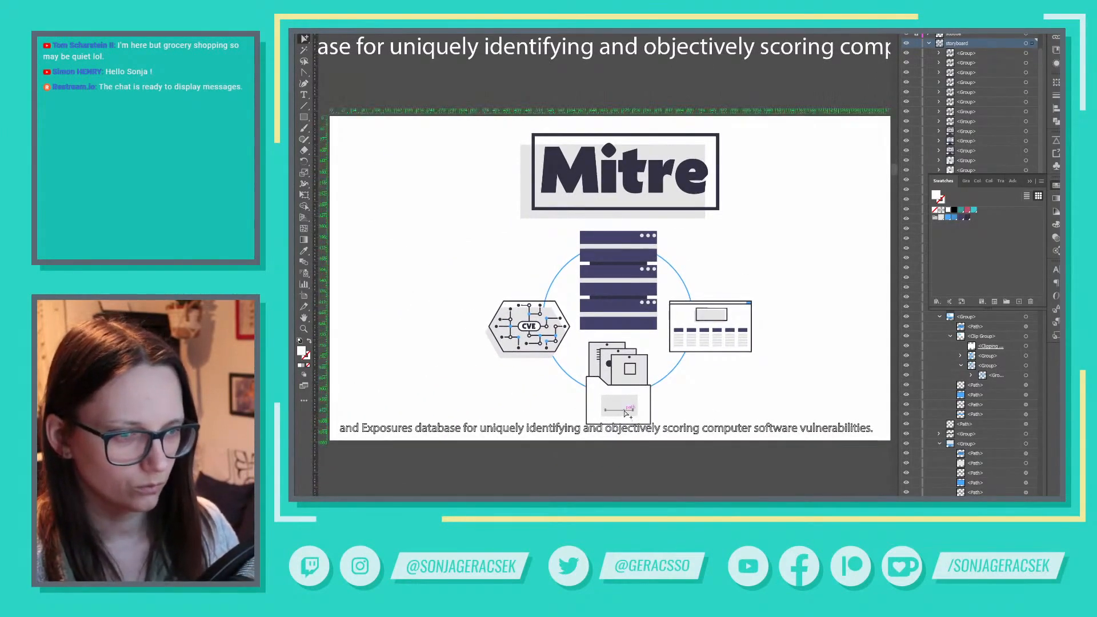
{"action": "scroll", "coordinate": [625, 407], "scroll_direction": "up", "scroll_amount": 1}
{"action": "scroll", "coordinate": [624, 407], "scroll_direction": "up", "scroll_amount": 1}
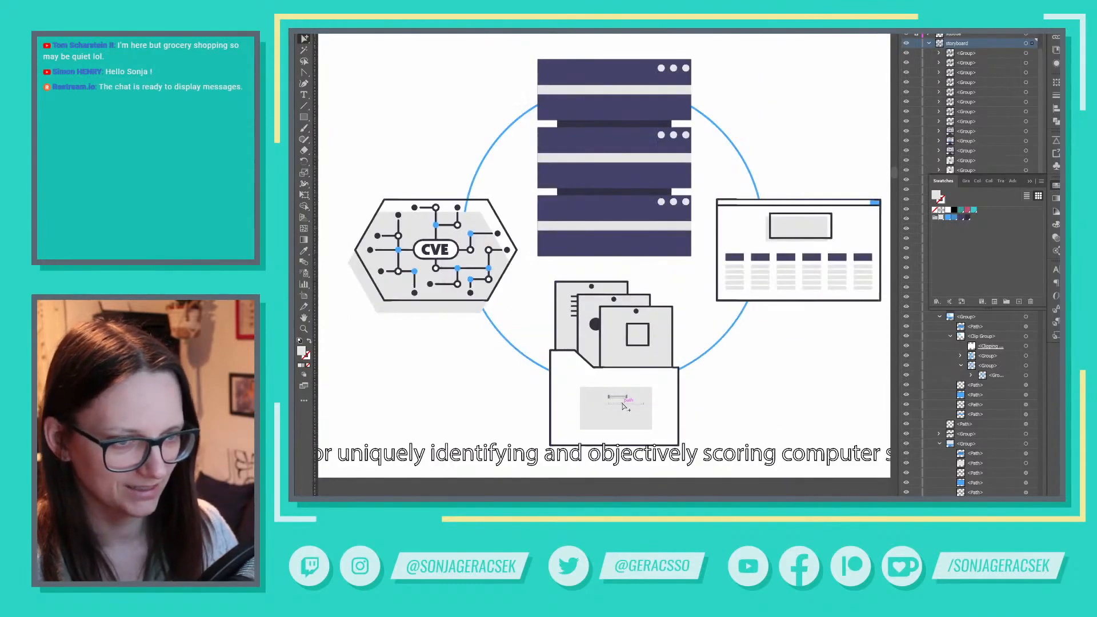
{"action": "scroll", "coordinate": [624, 407], "scroll_direction": "down", "scroll_amount": 5}
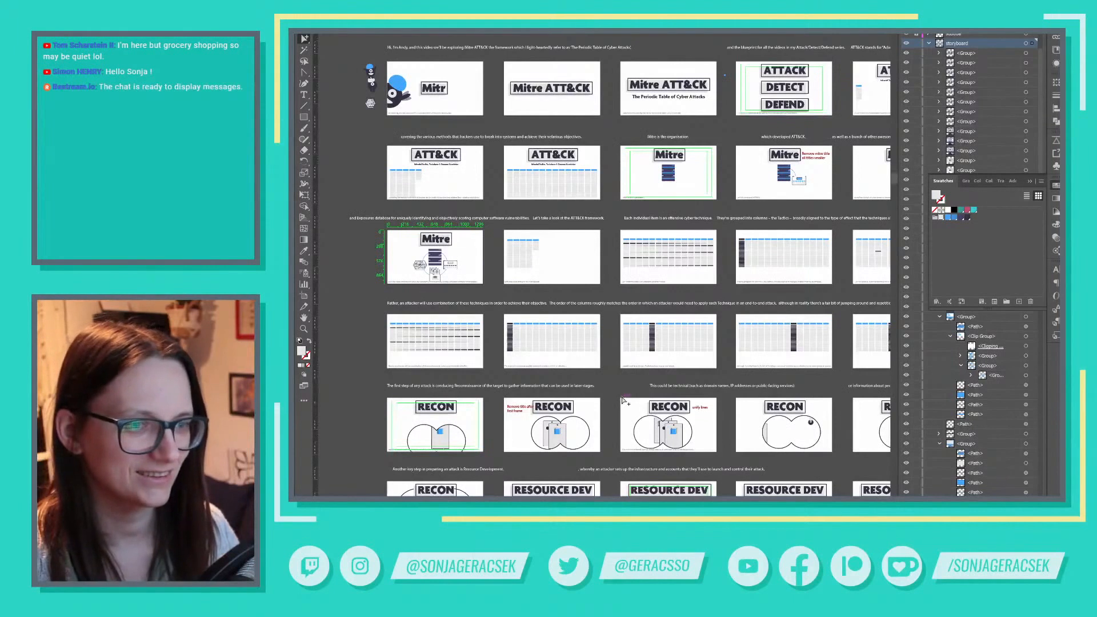
Undo the recolouring of the code monitor in the Resource Dev frame
{"action": "left_click", "coordinate": [774, 314]}
{"action": "key", "text": "ctrl+z"}
{"action": "key", "text": "ctrl+z"}
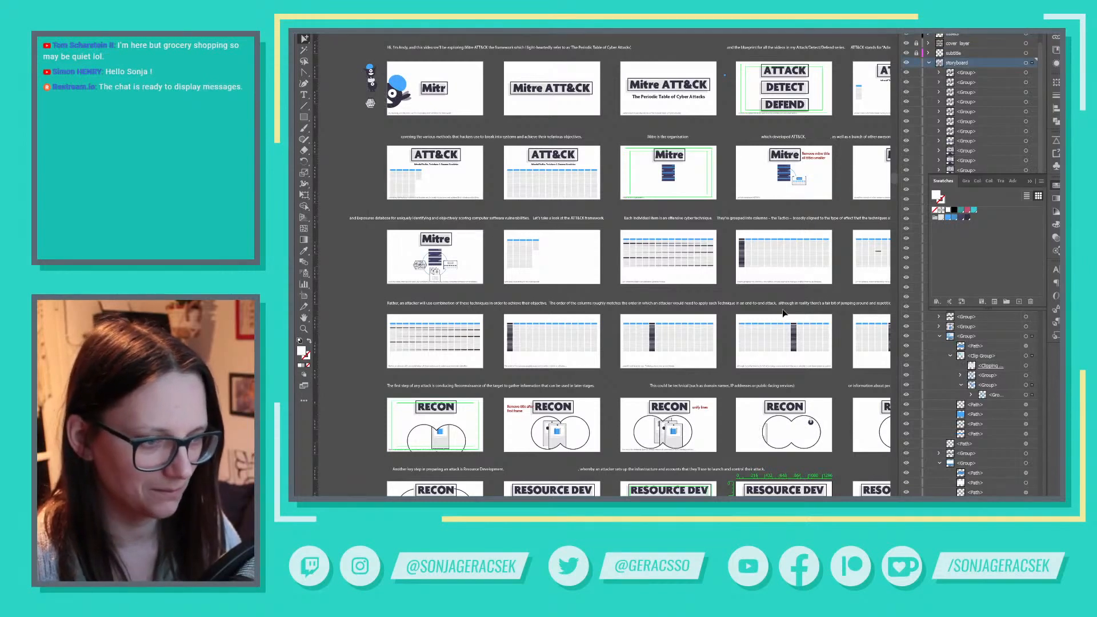
{"action": "key", "text": "ctrl+z"}
{"action": "key", "text": "ctrl+z"}
{"action": "key", "text": "ctrl+z"}
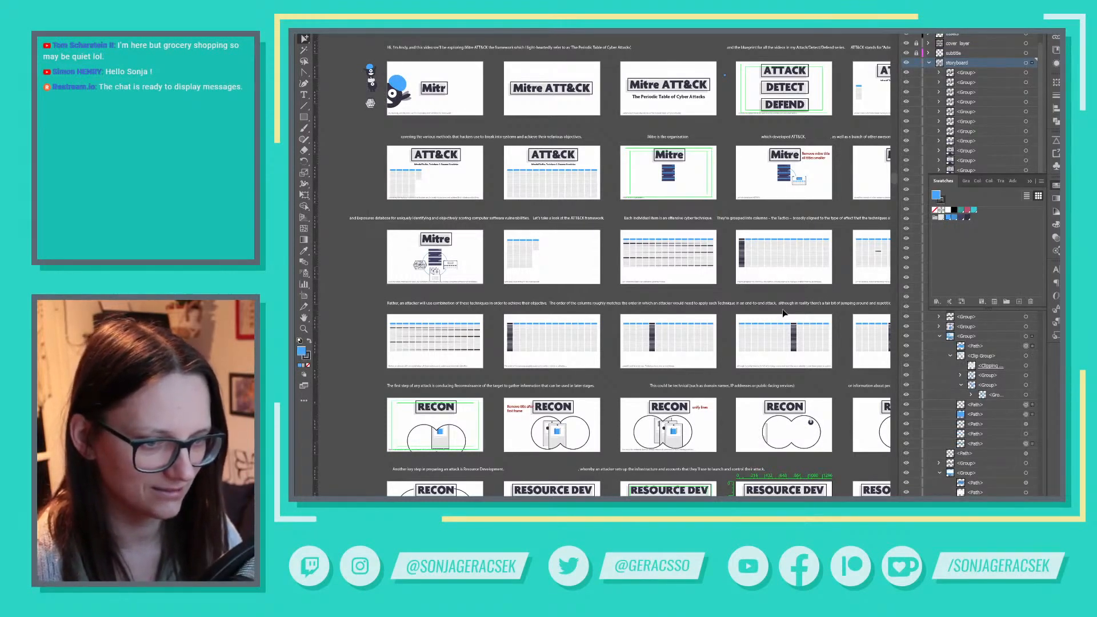
{"action": "key", "text": "ctrl+z"}
{"action": "key", "text": "ctrl+z"}
{"action": "key", "text": "ctrl+z"}
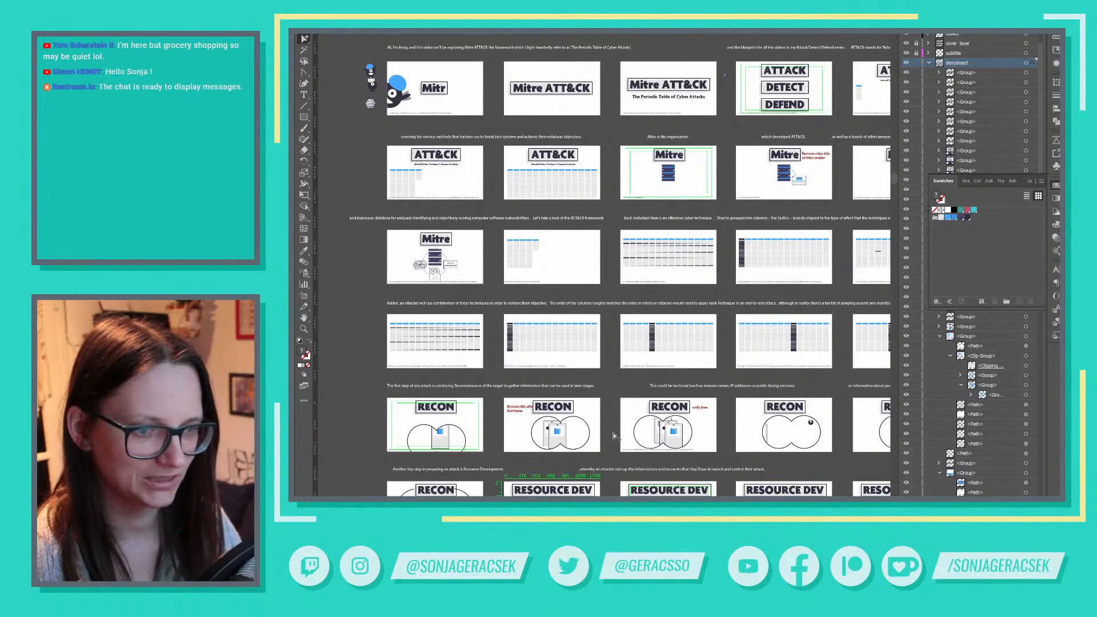
{"action": "scroll", "coordinate": [640, 446], "scroll_direction": "down", "scroll_amount": 3}
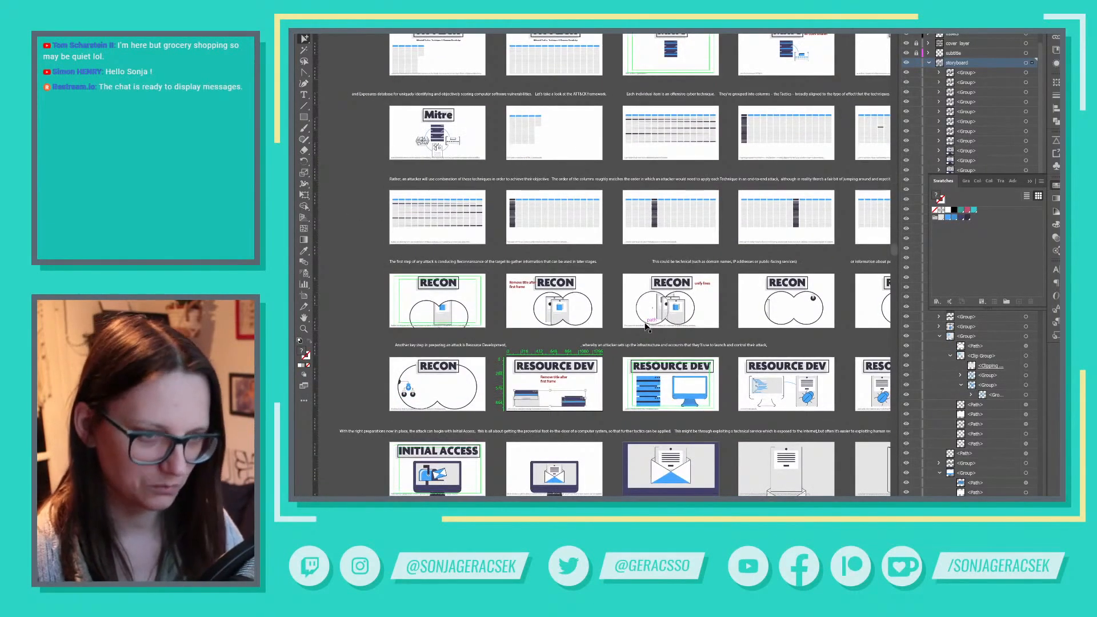
Undo the earlier recolouring of the server stacks in the Resource Dev and Mitre frames
{"action": "key", "text": "ctrl+z"}
{"action": "key", "text": "ctrl+z"}
{"action": "key", "text": "ctrl+z"}
{"action": "key", "text": "ctrl+z"}
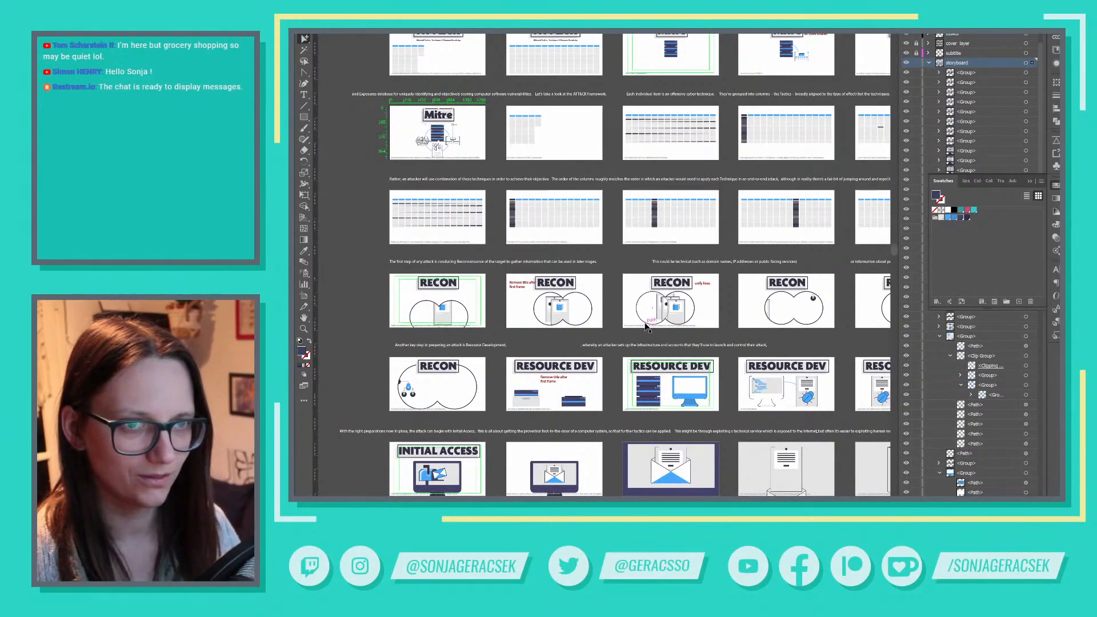
{"action": "key", "text": "ctrl+z"}
{"action": "key", "text": "ctrl+z"}
{"action": "key", "text": "ctrl+z"}
{"action": "key", "text": "ctrl+z"}
{"action": "key", "text": "ctrl+z"}
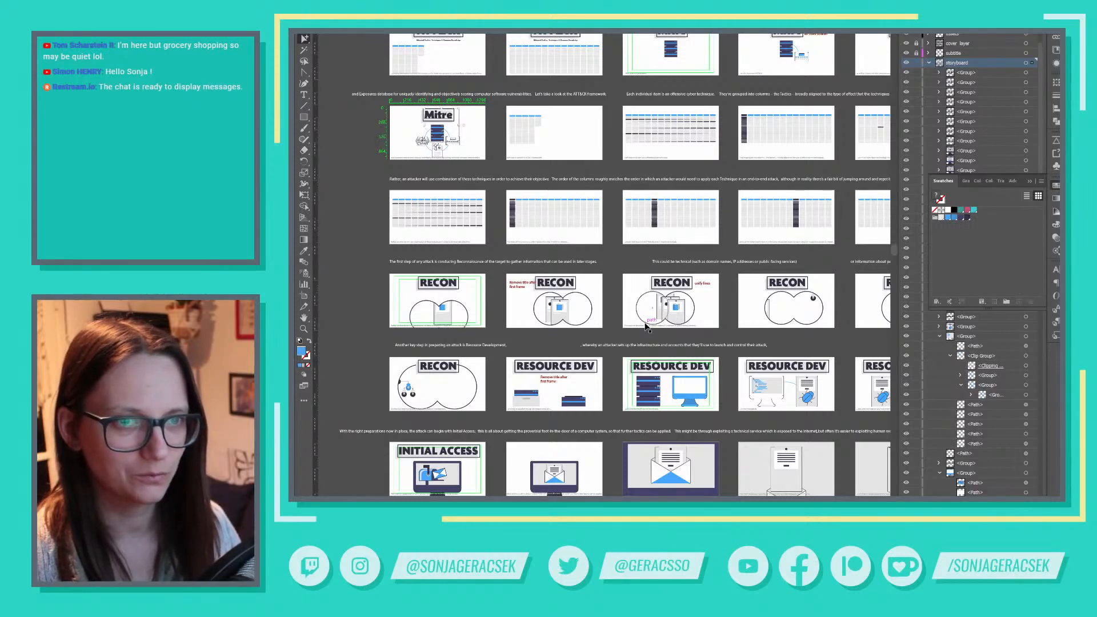
Undo the blue recolouring of the monitor beside the server stack in the Resource Dev frame, along with the edits made around it
{"action": "key", "text": "ctrl+z"}
{"action": "key", "text": "ctrl+z"}
{"action": "key", "text": "ctrl+z"}
{"action": "key", "text": "ctrl+z"}
{"action": "key", "text": "ctrl+z"}
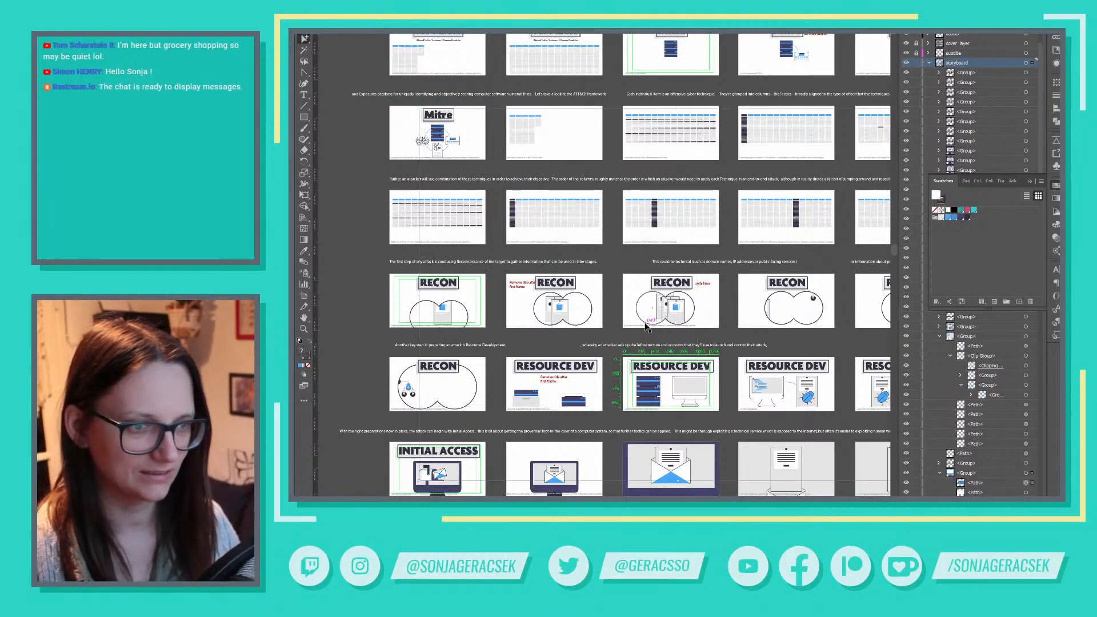
{"action": "key", "text": "ctrl+z"}
{"action": "key", "text": "ctrl+z"}
{"action": "key", "text": "ctrl+z"}
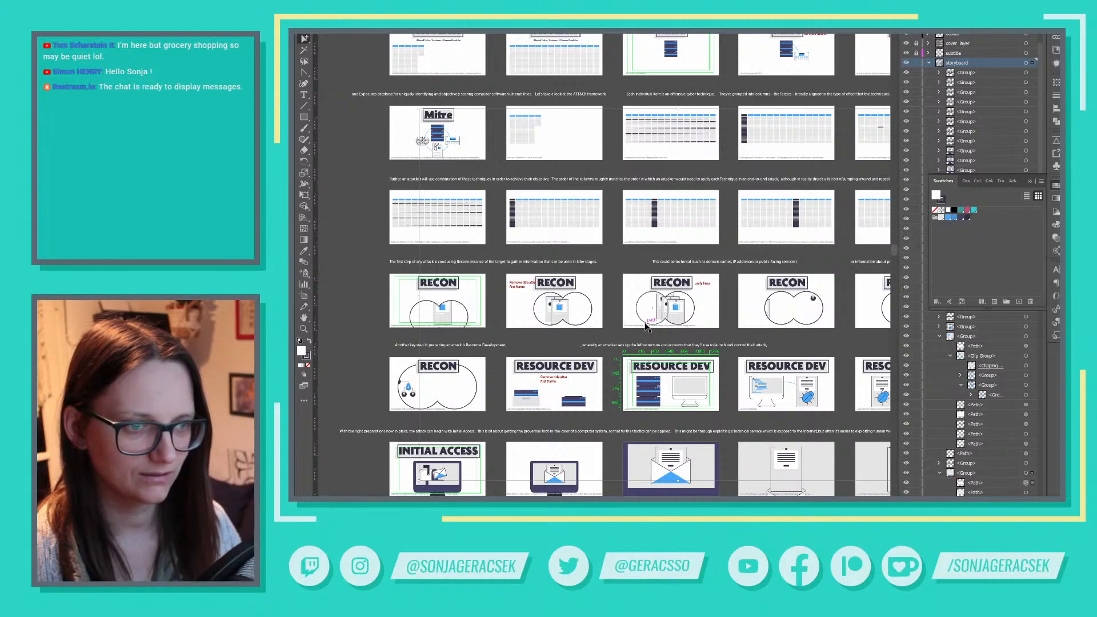
{"action": "key", "text": "ctrl+z"}
{"action": "key", "text": "ctrl+z"}
{"action": "key", "text": "ctrl+z"}
{"action": "key", "text": "ctrl+z"}
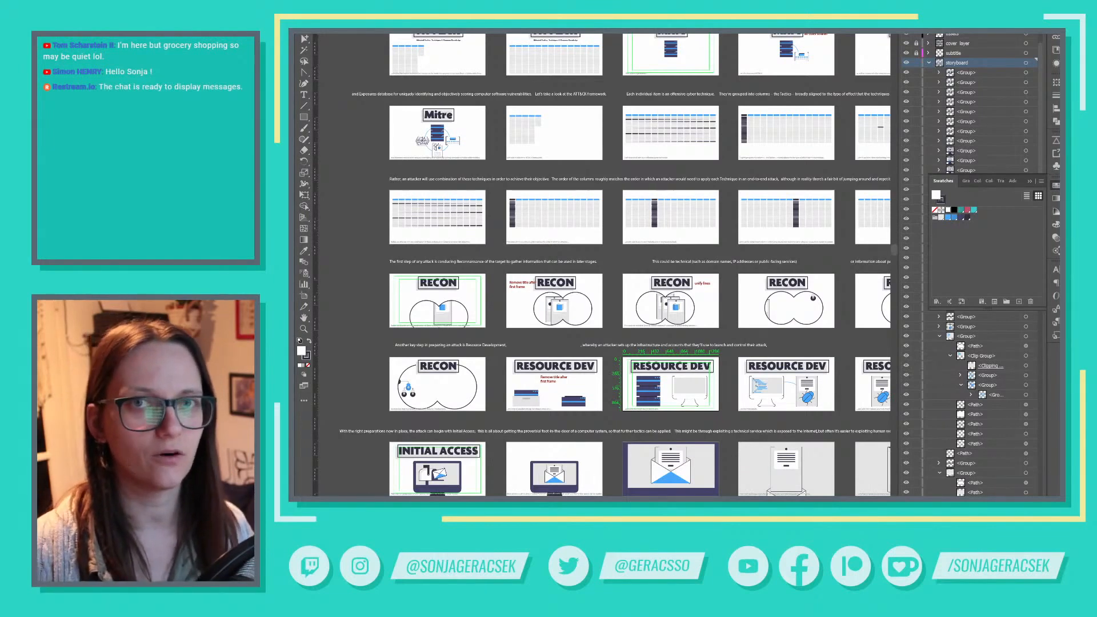
Switch to File Explorer and maximise the 02_design folder window so it fills the screen
{"action": "key", "text": "alt+Tab"}
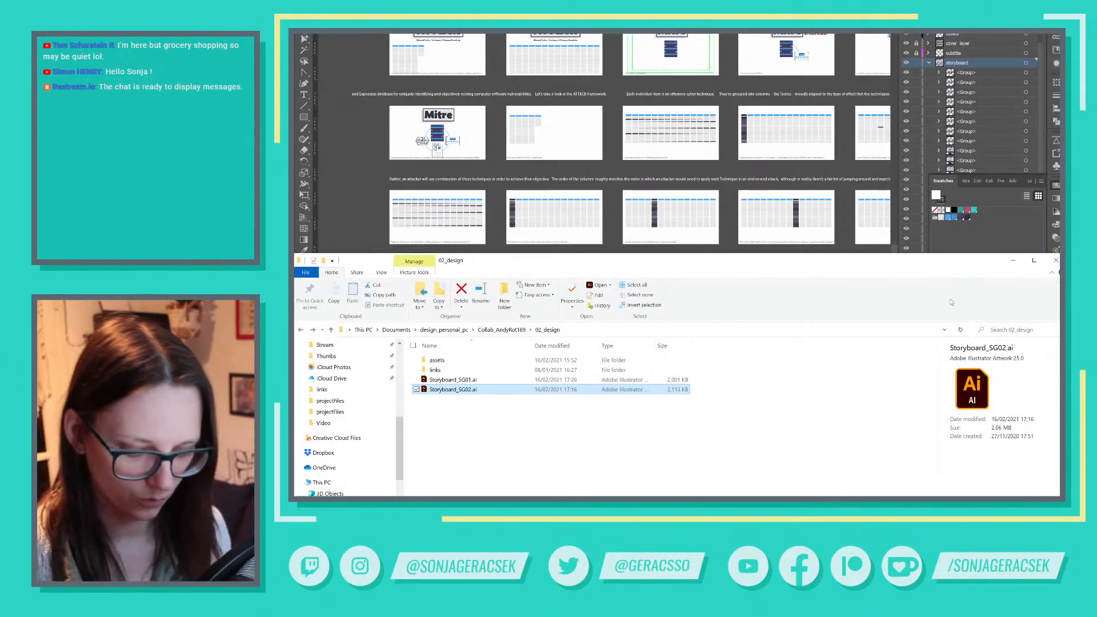
{"action": "key", "text": "super+Left"}
{"action": "key", "text": "super+Right"}
{"action": "key", "text": "super+Left"}
{"action": "key", "text": "super+Right"}
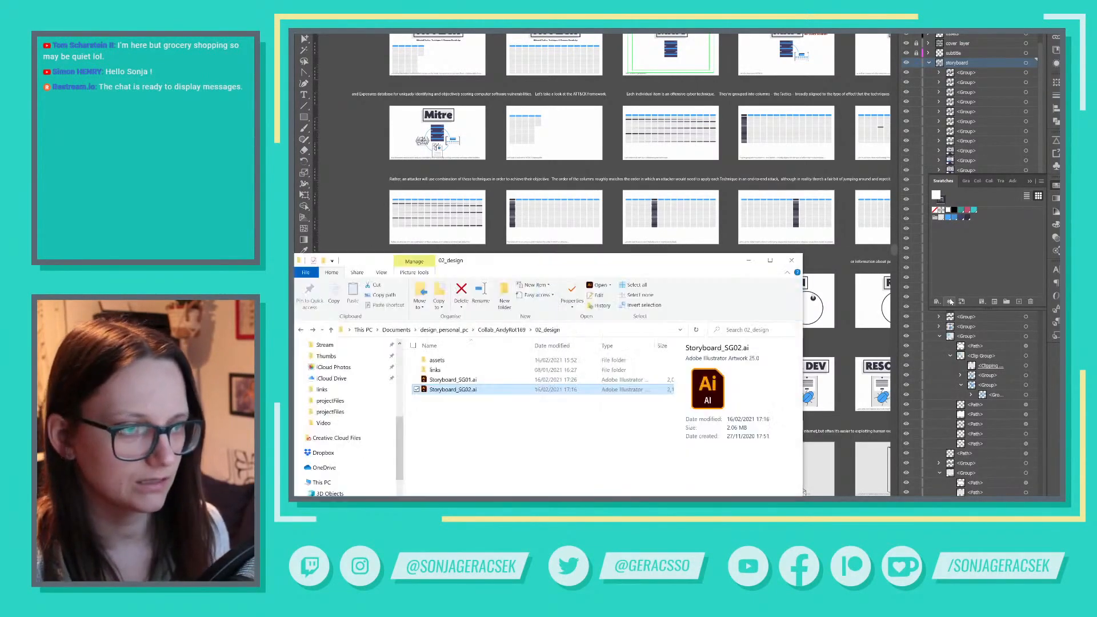
{"action": "key", "text": "super+Up"}
{"action": "key", "text": "super+Right"}
{"action": "key", "text": "super+Left"}
{"action": "key", "text": "super+Left"}
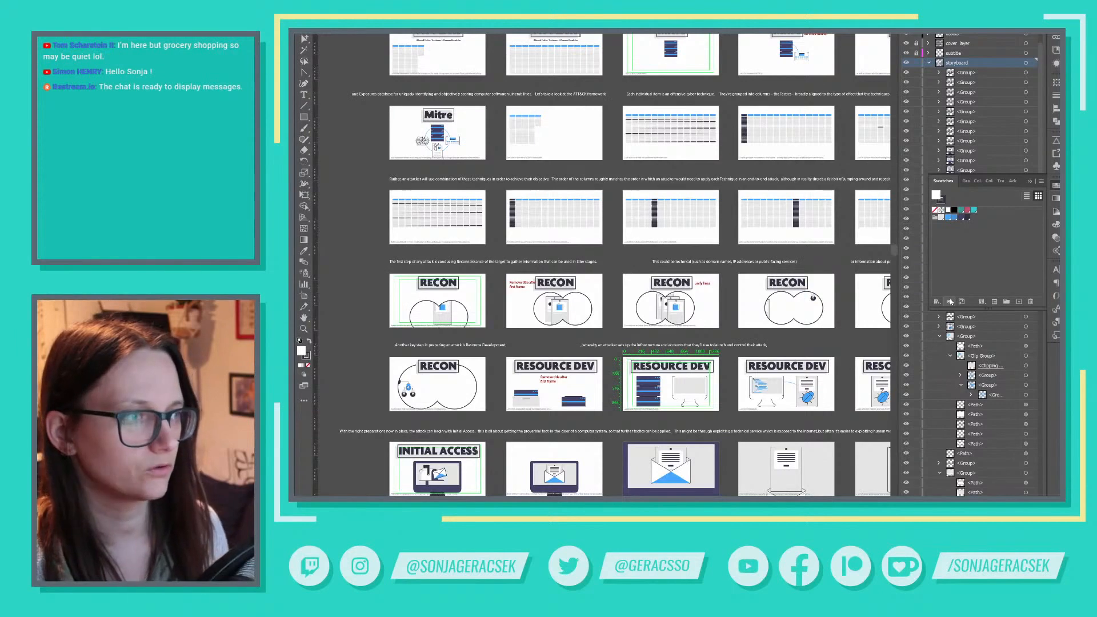
{"action": "key", "text": "super+Up"}
{"action": "key", "text": "super+Left"}
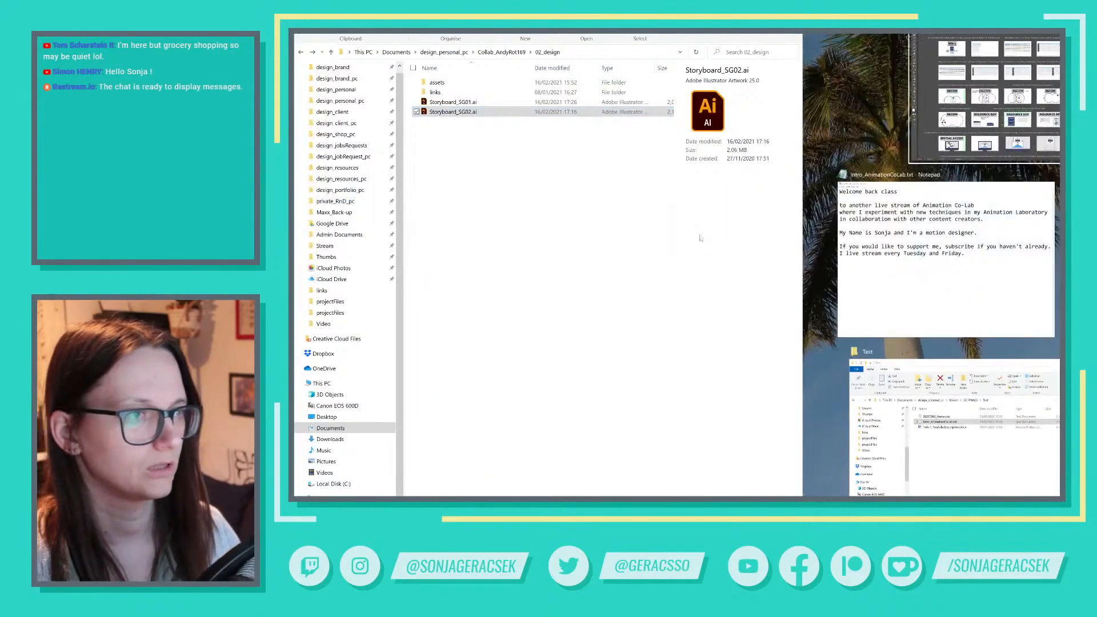
{"action": "key", "text": "Escape"}
{"action": "key", "text": "super+Up"}
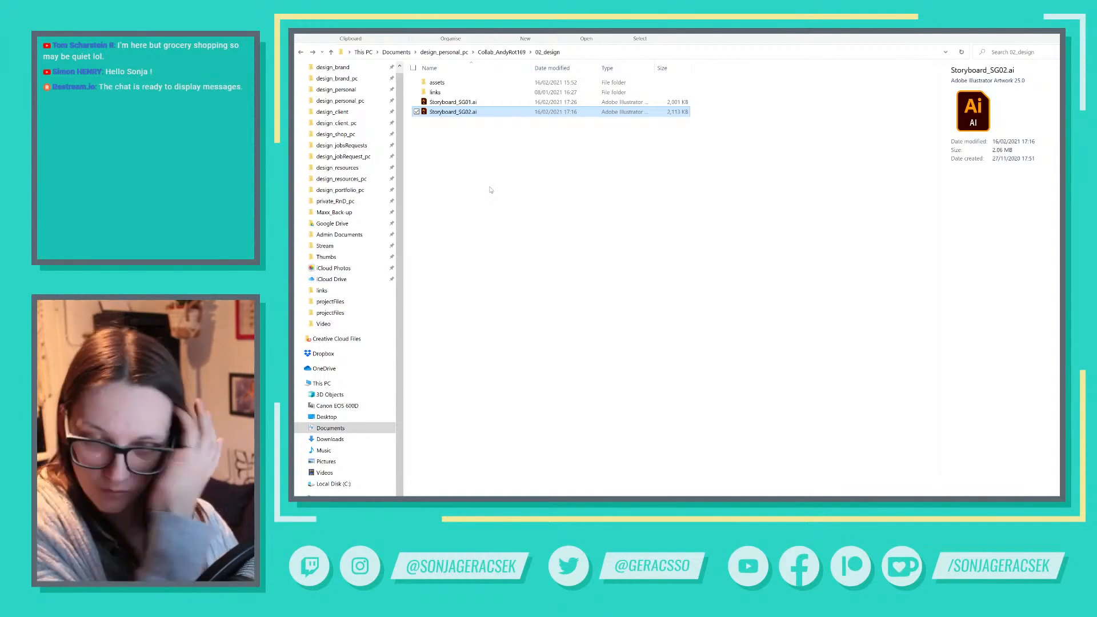
{"action": "key", "text": "ctrl+shift+n"}
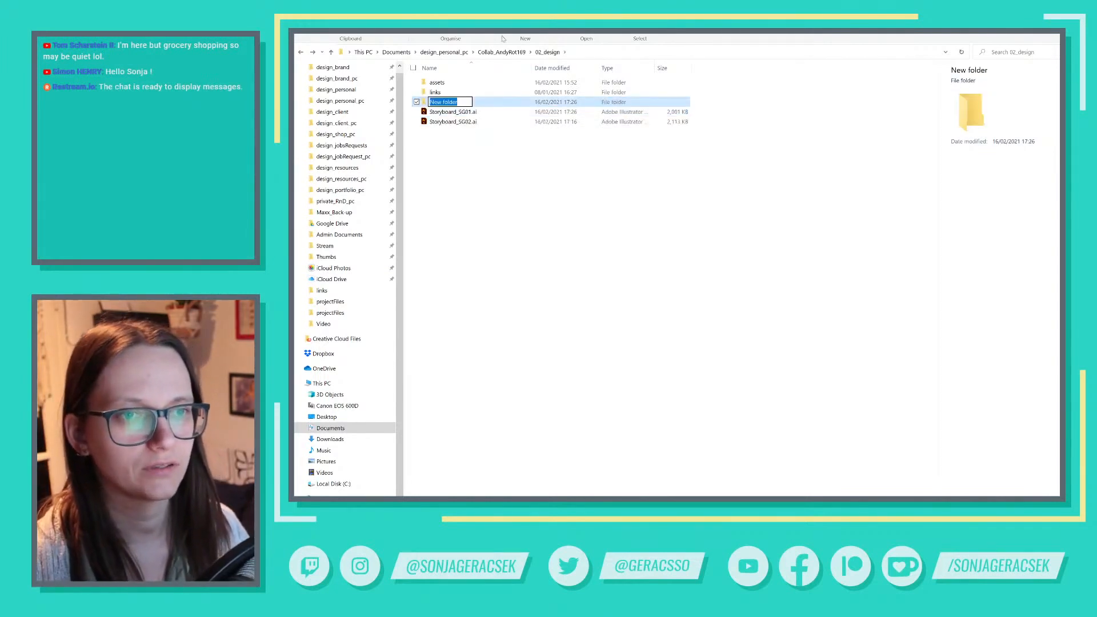
{"action": "left_click", "coordinate": [464, 126]}
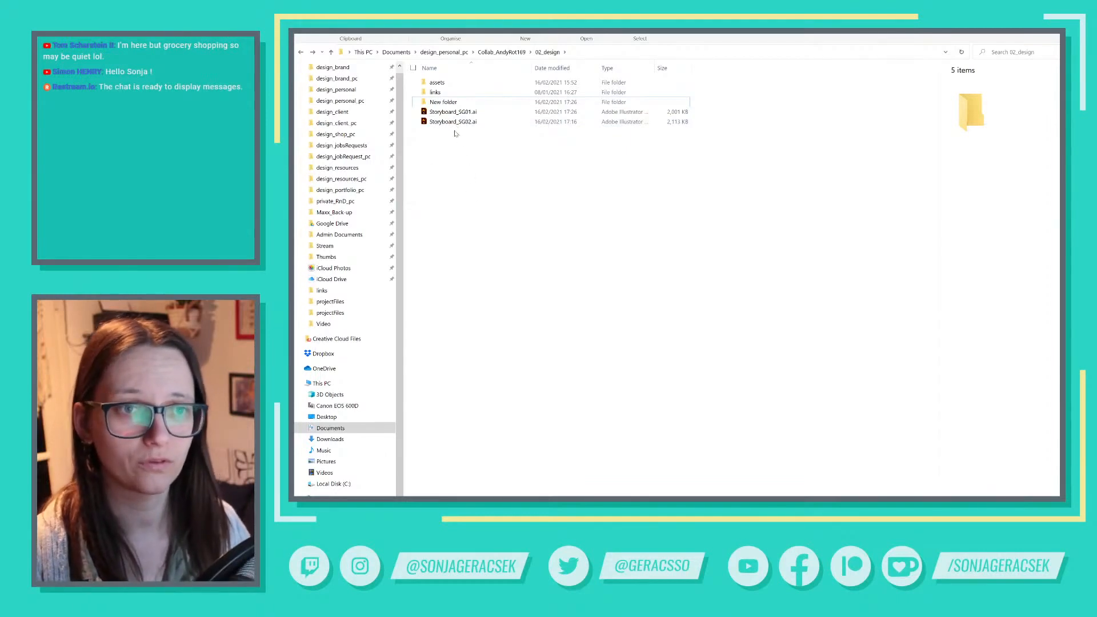
{"action": "left_click", "coordinate": [459, 104]}
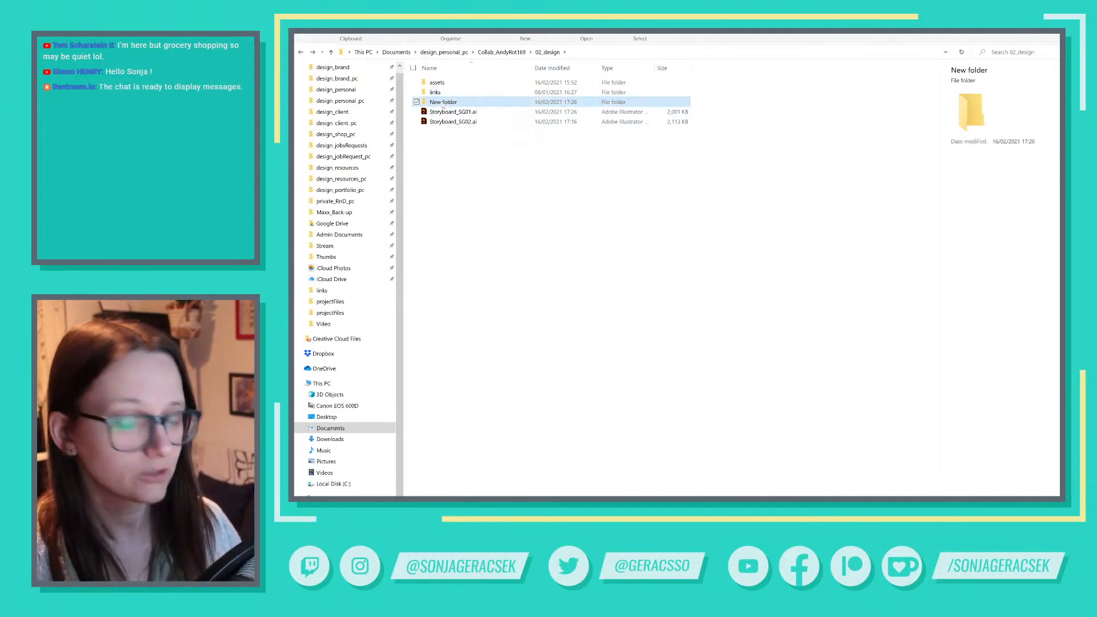
{"action": "key", "text": "Delete"}
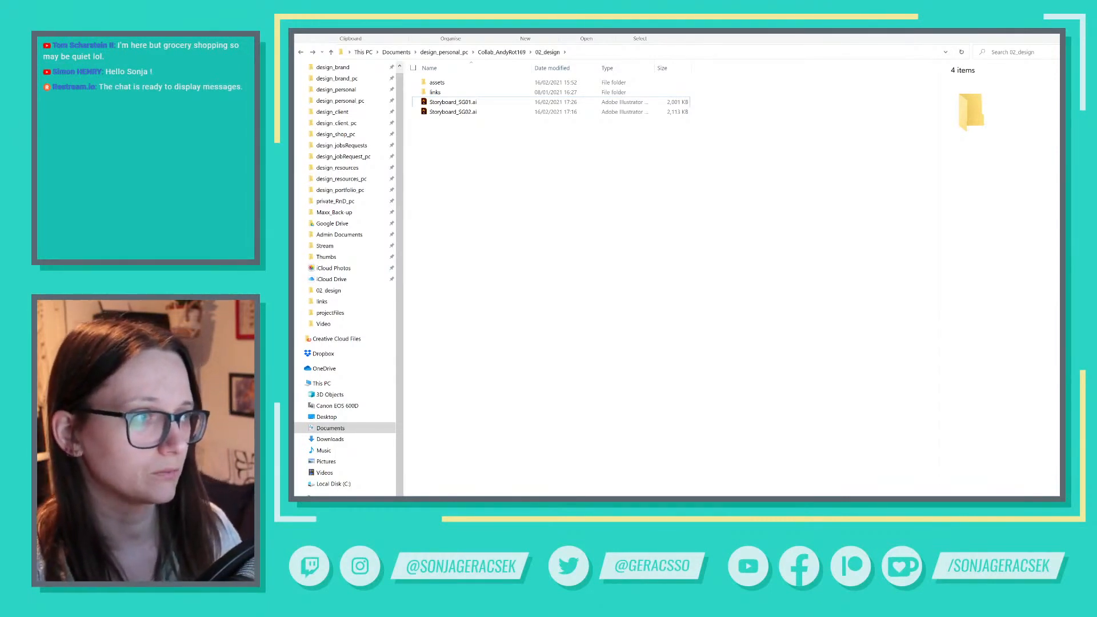
Switch back to Illustrator, isolate the monitor beside the server stack in the Resource Dev frame, and apply the outlined blue graphic style to its body
{"action": "key", "text": "alt+Tab"}
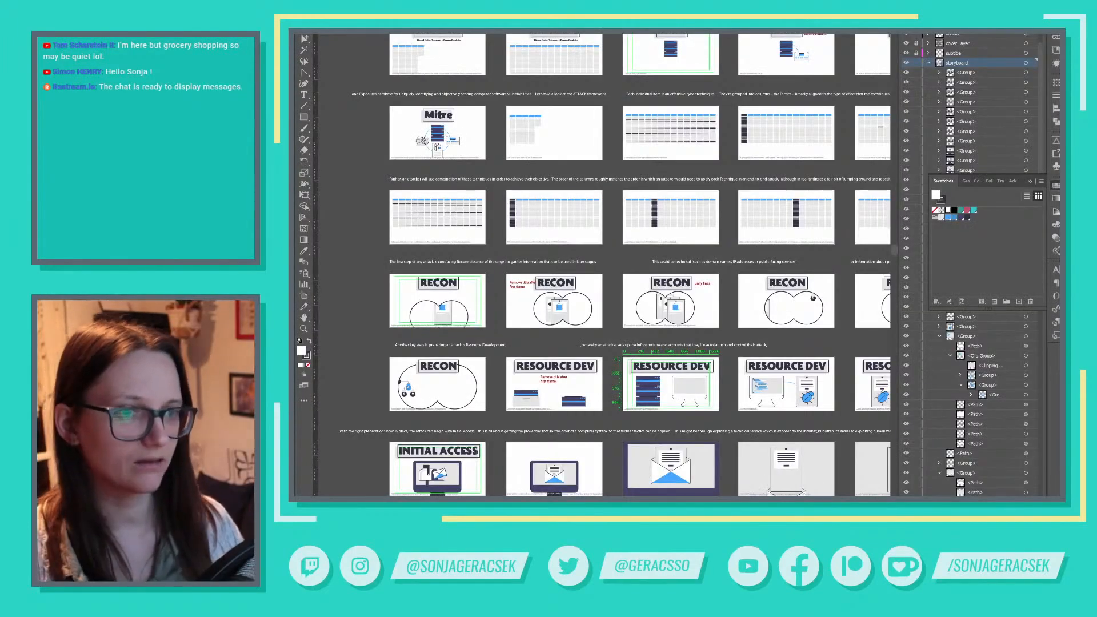
{"action": "scroll", "coordinate": [670, 394], "scroll_direction": "up", "scroll_amount": 2}
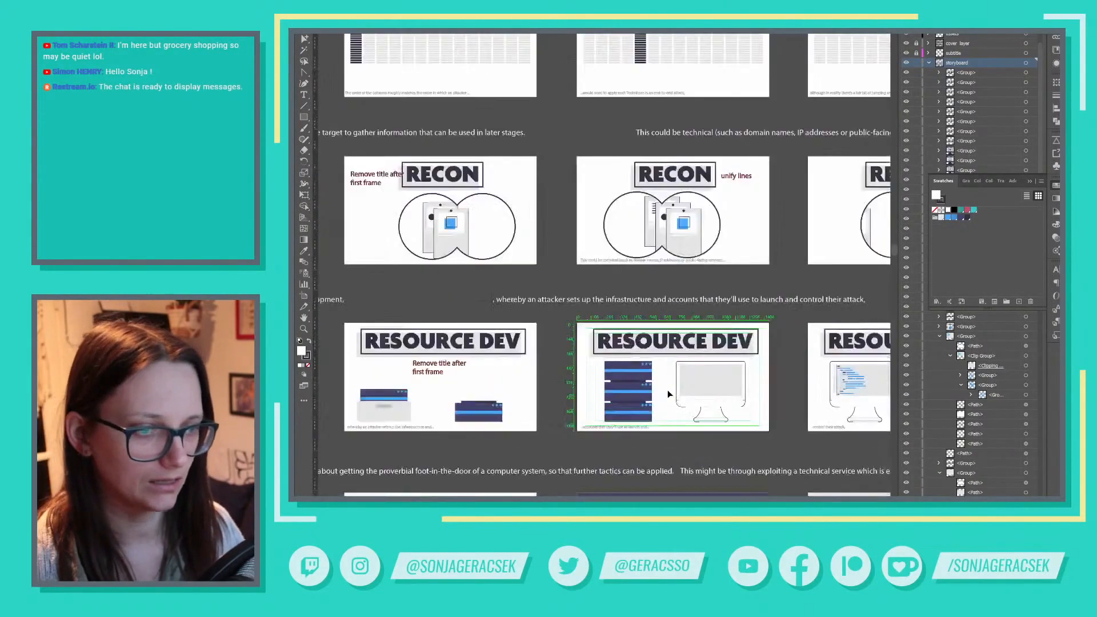
{"action": "scroll", "coordinate": [667, 390], "scroll_direction": "up", "scroll_amount": 3}
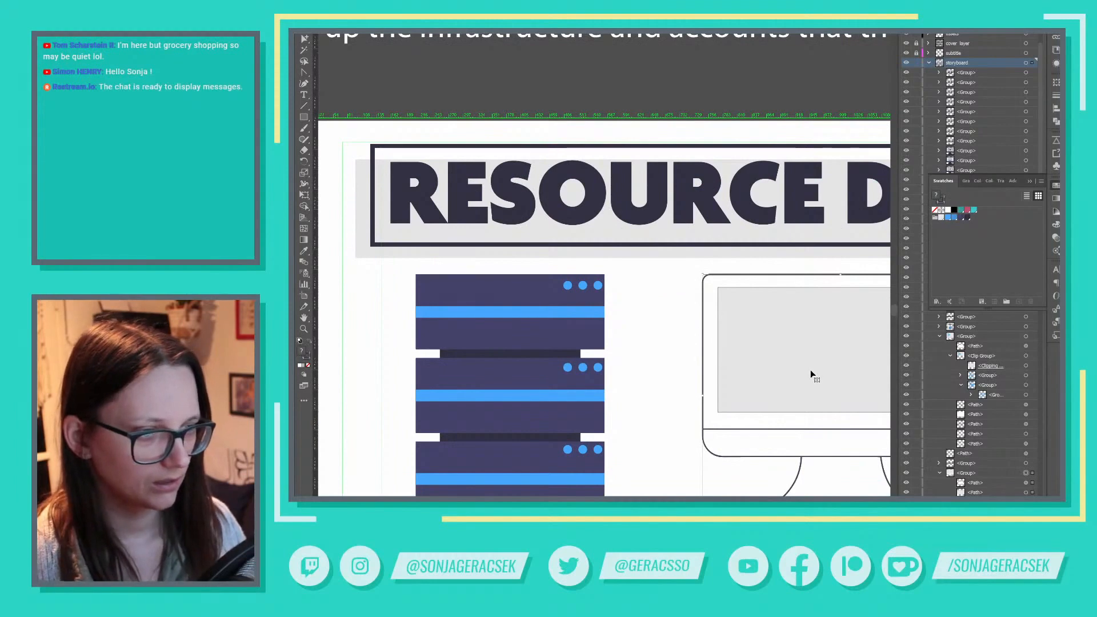
{"action": "double_click", "coordinate": [811, 371]}
{"action": "scroll", "coordinate": [762, 358], "scroll_direction": "right", "scroll_amount": 3}
{"action": "scroll", "coordinate": [762, 358], "scroll_direction": "down", "scroll_amount": 1}
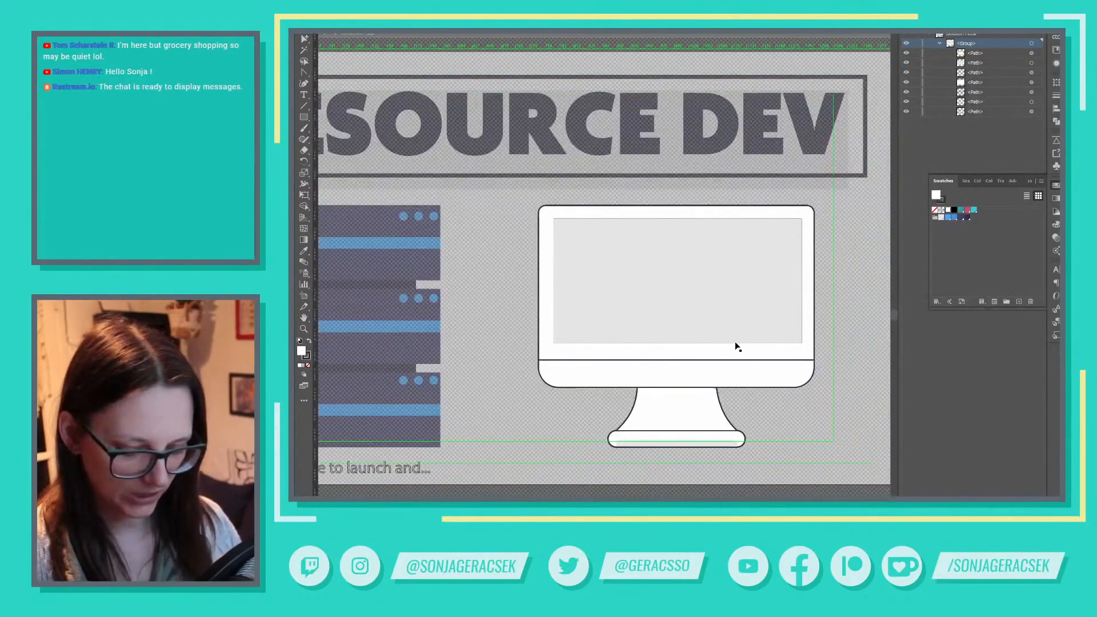
{"action": "key", "text": "v"}
{"action": "left_click", "coordinate": [787, 359]}
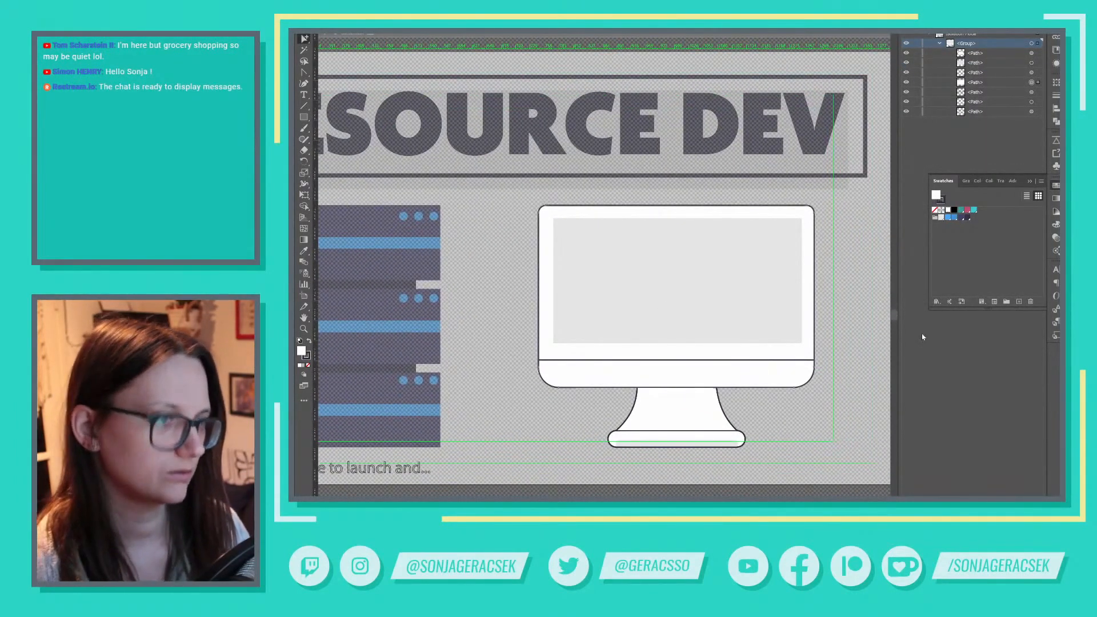
{"action": "left_click", "coordinate": [1056, 335]}
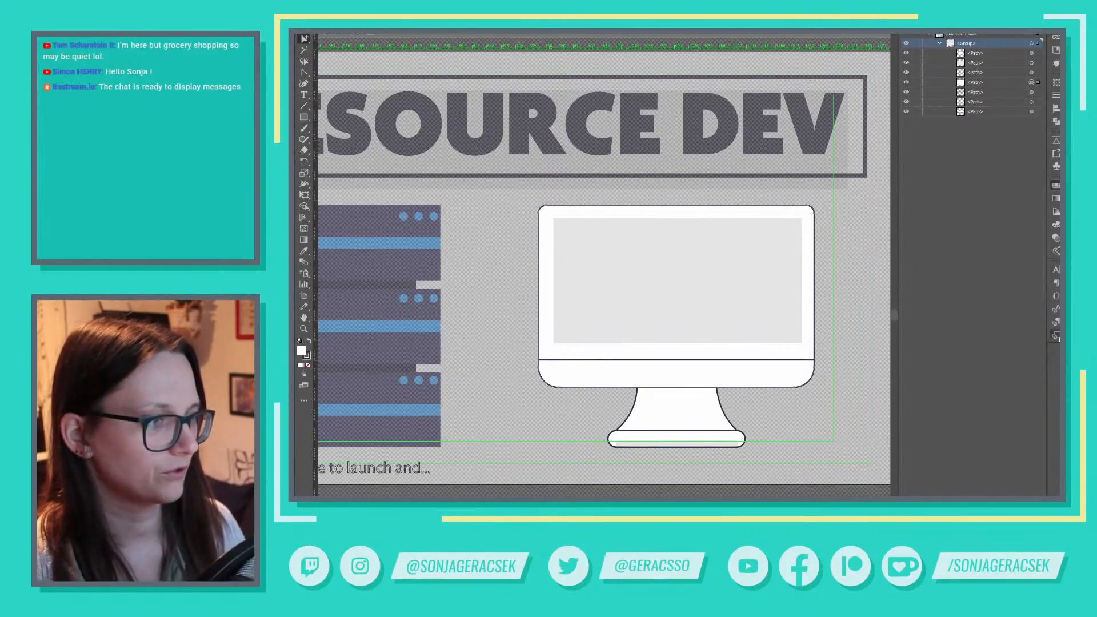
{"action": "left_click", "coordinate": [946, 298]}
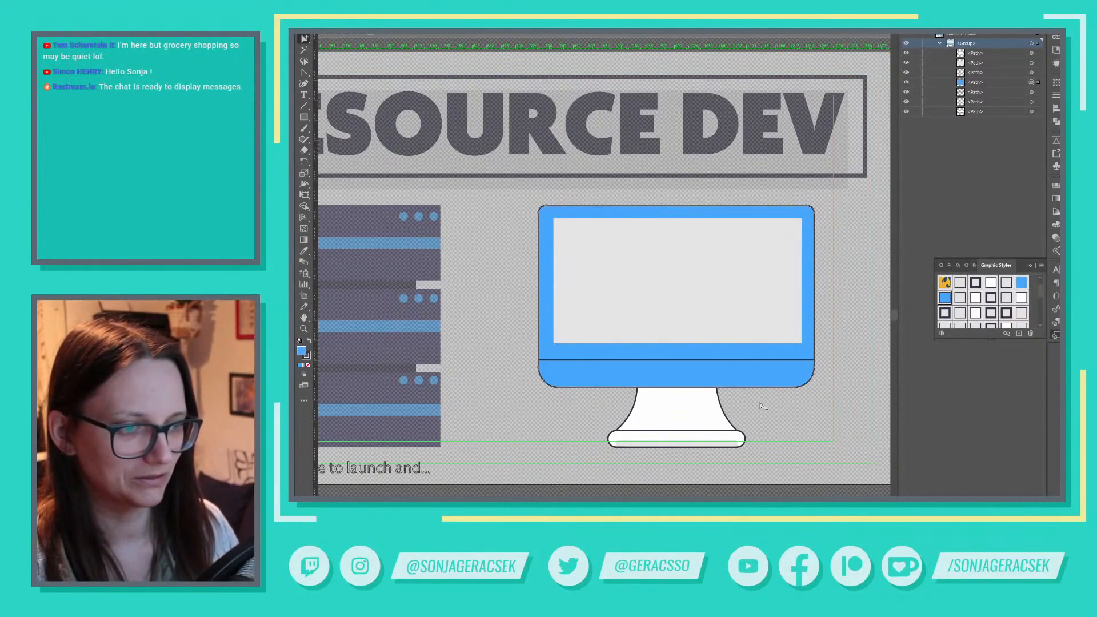
Apply the outlined blue graphic style to the monitor's stand and base, and delete the leftover white shape on the base
{"action": "left_click", "coordinate": [711, 410]}
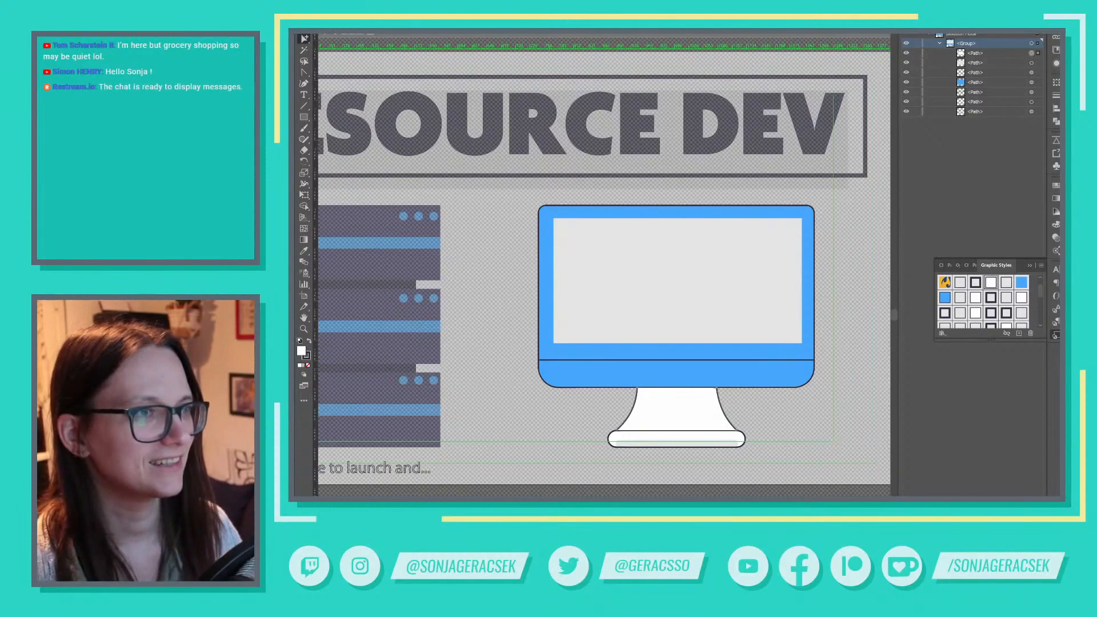
{"action": "left_click", "coordinate": [997, 35]}
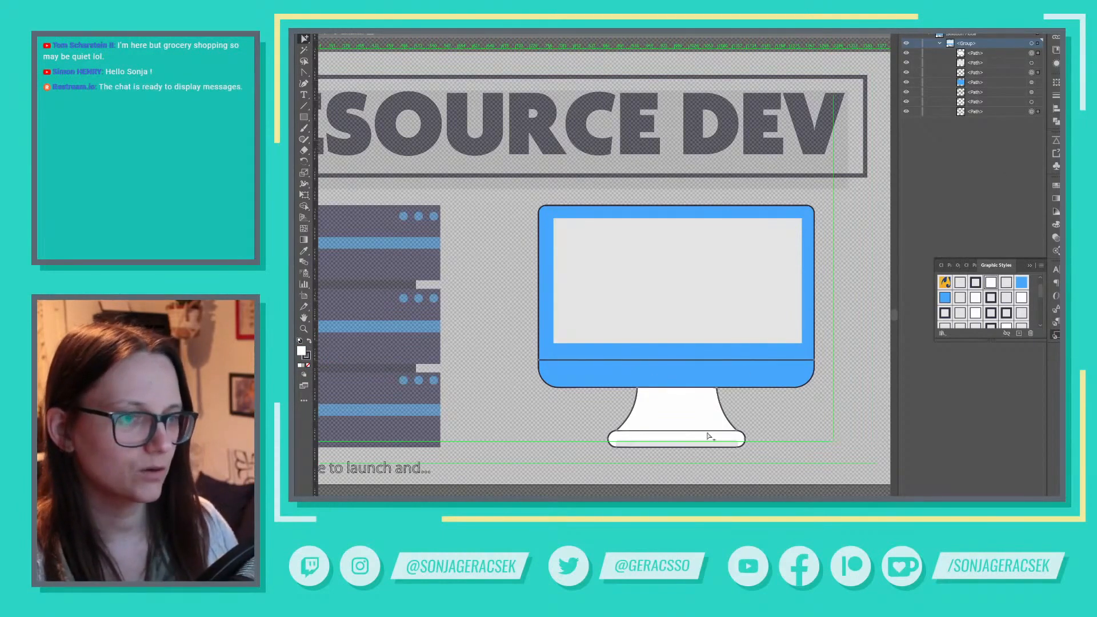
{"action": "left_click", "coordinate": [946, 297]}
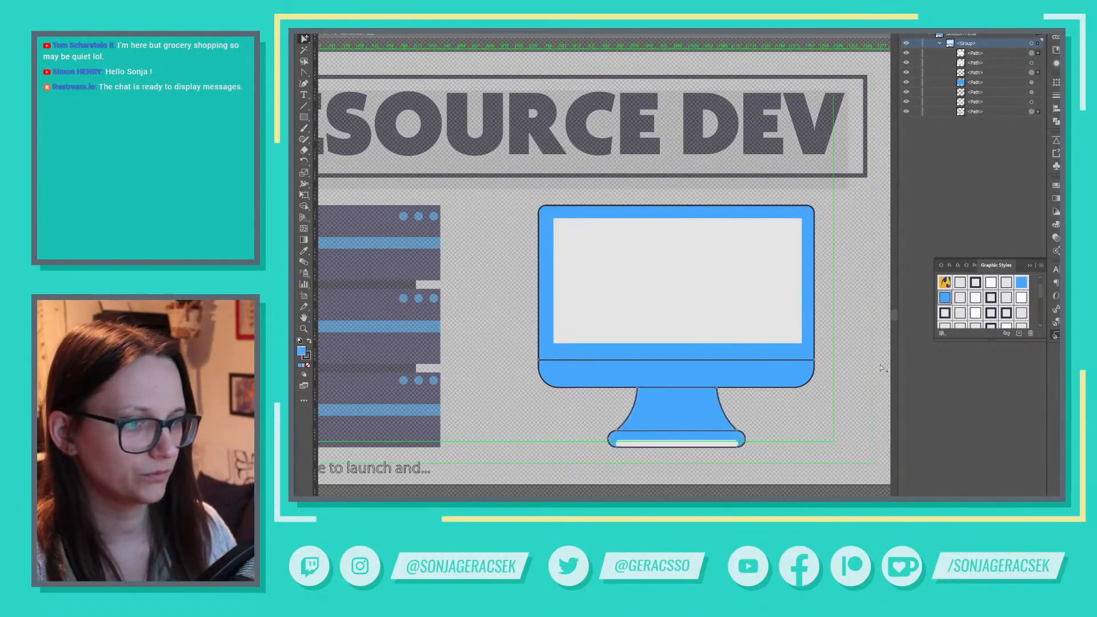
{"action": "left_click", "coordinate": [728, 446]}
{"action": "key", "text": "Delete"}
Fill the monitor's stand with a darker blue and its screen with white, and leave the isolated group
{"action": "left_click", "coordinate": [684, 399]}
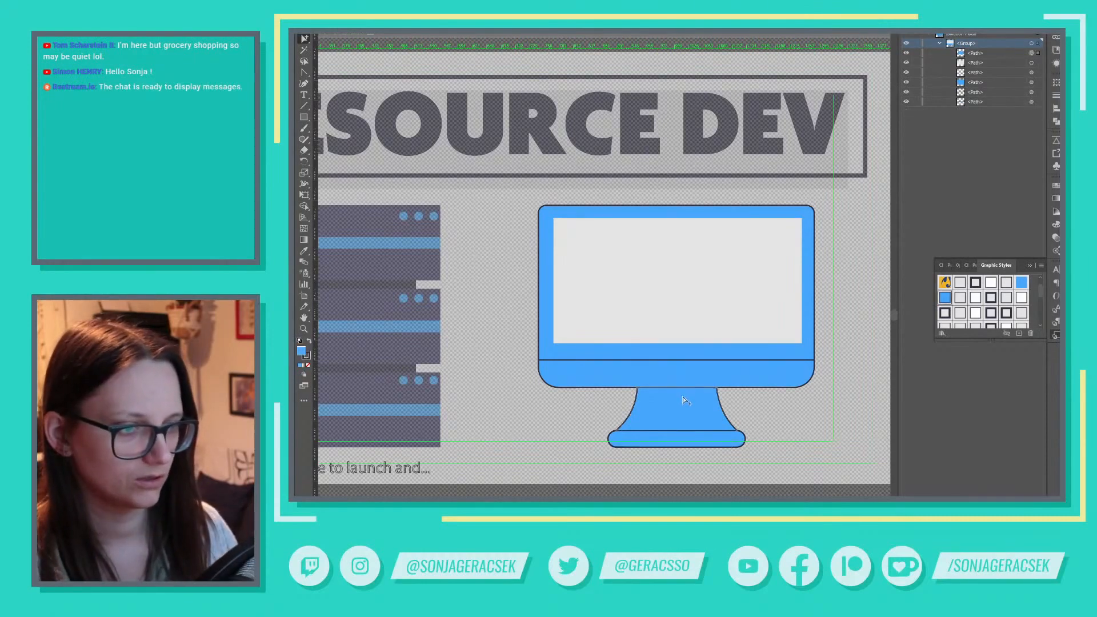
{"action": "left_click", "coordinate": [1056, 336]}
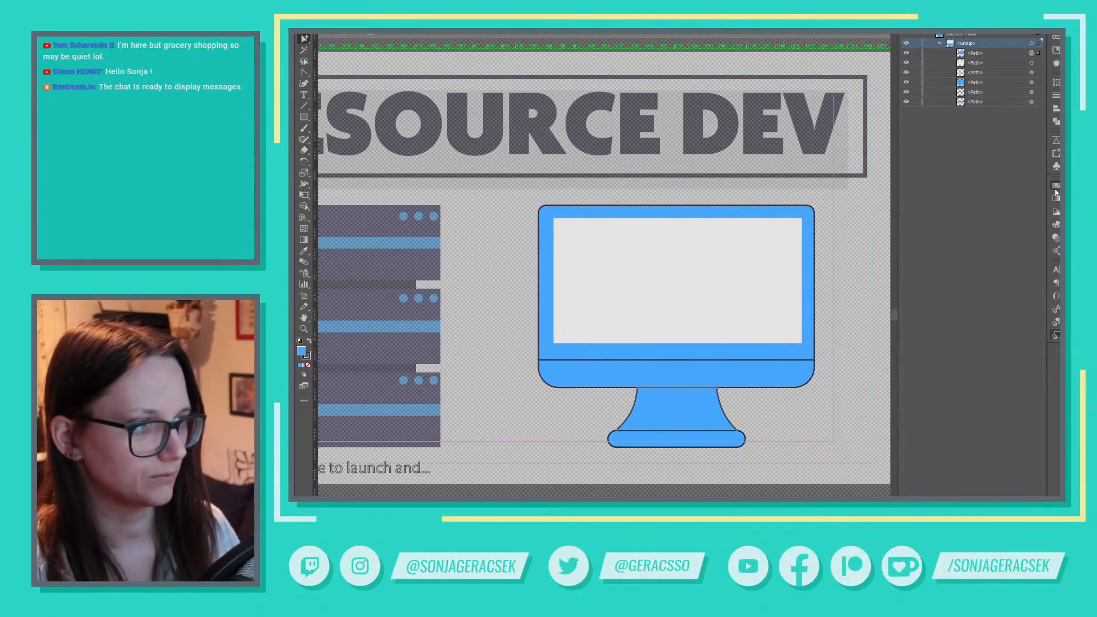
{"action": "left_click", "coordinate": [1056, 186]}
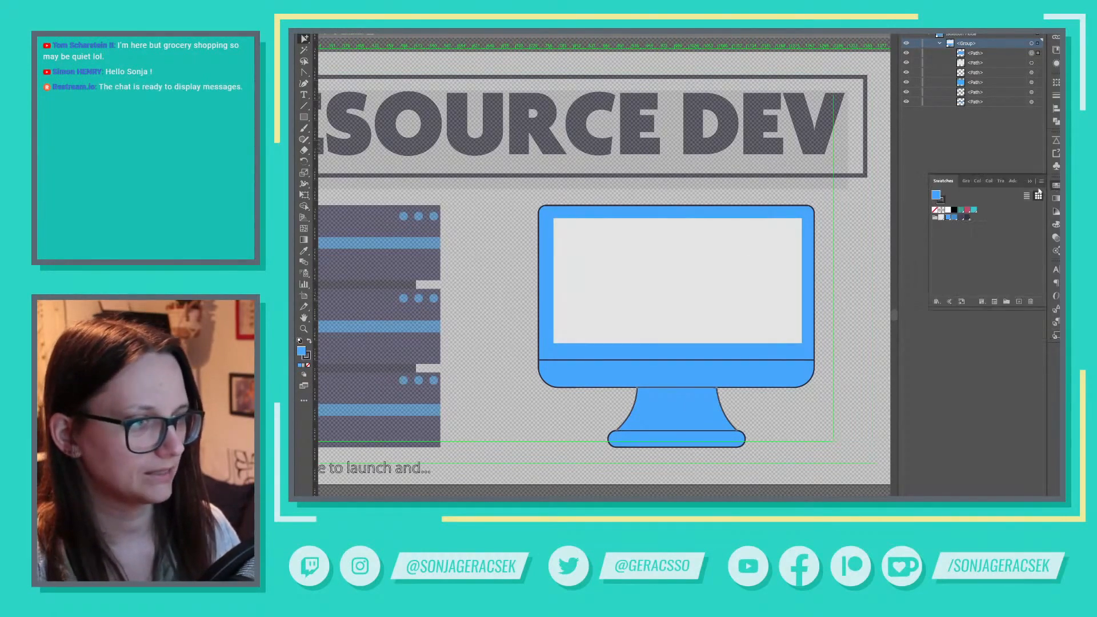
{"action": "left_click", "coordinate": [722, 277]}
{"action": "left_click", "coordinate": [947, 210]}
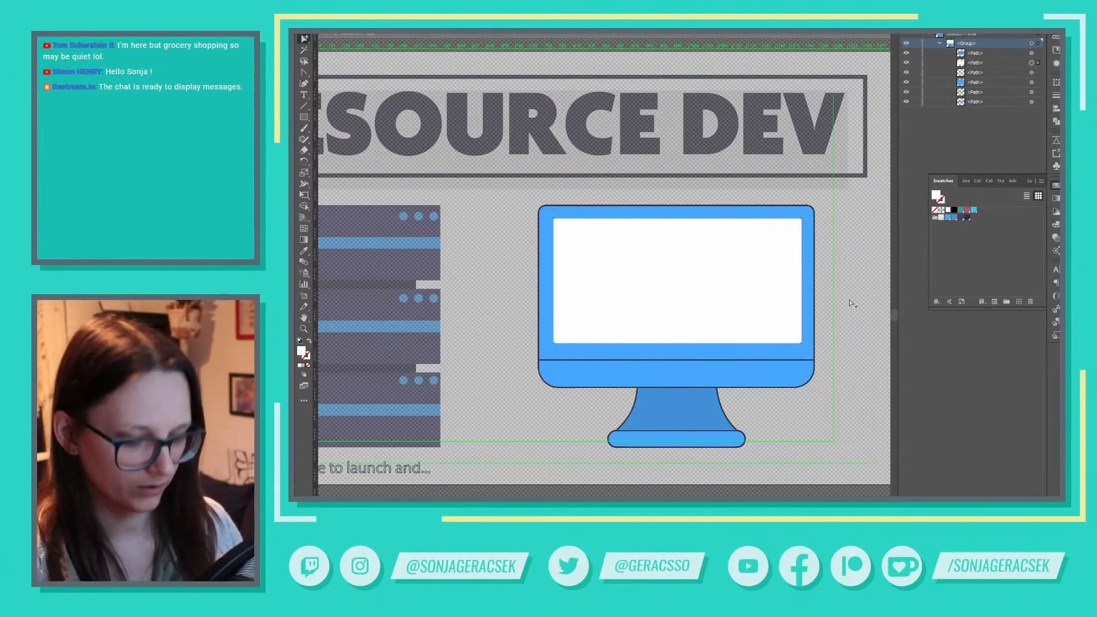
{"action": "double_click", "coordinate": [850, 300]}
{"action": "scroll", "coordinate": [853, 311], "scroll_direction": "down", "scroll_amount": 3}
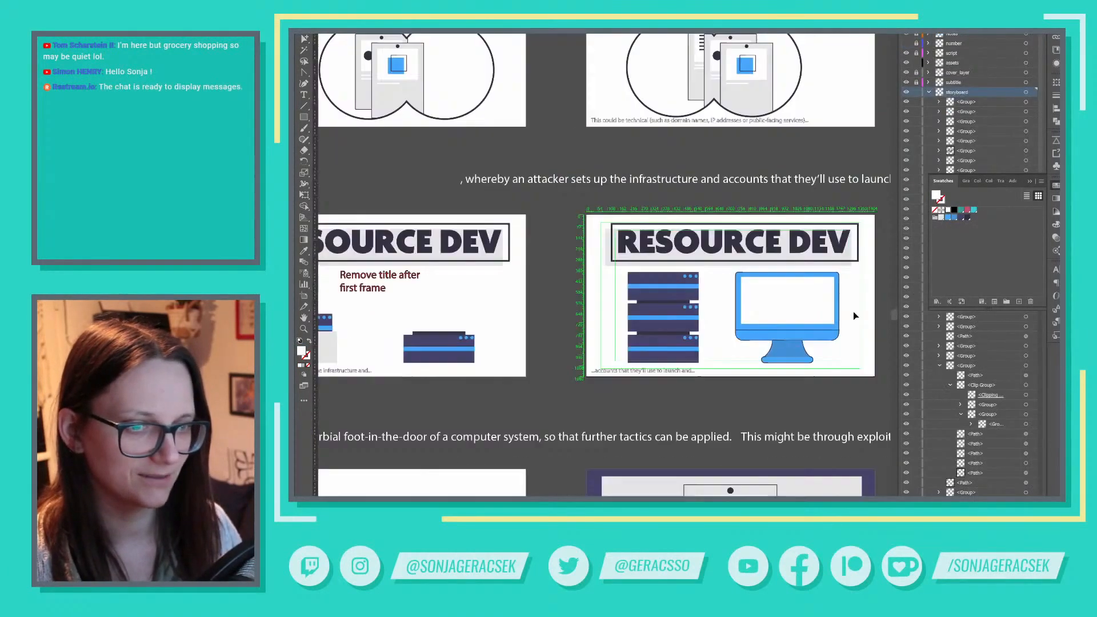
Recolour the server stack beside the monitor, making its bodies bright blue and its stripes and dots dark navy
{"action": "left_click", "coordinate": [658, 301]}
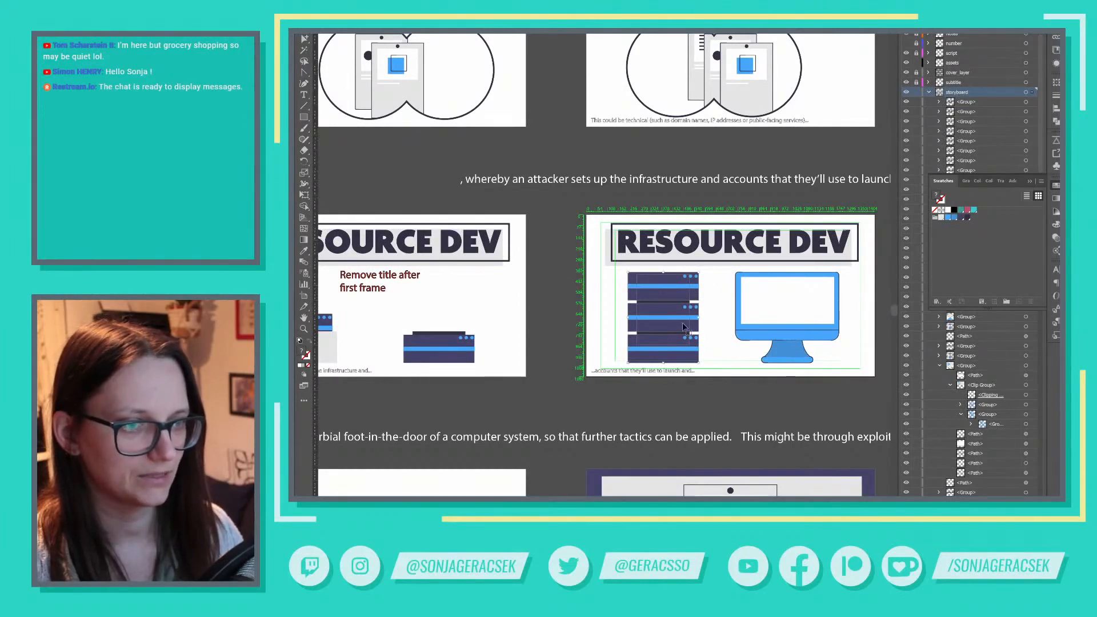
{"action": "left_click", "coordinate": [603, 34]}
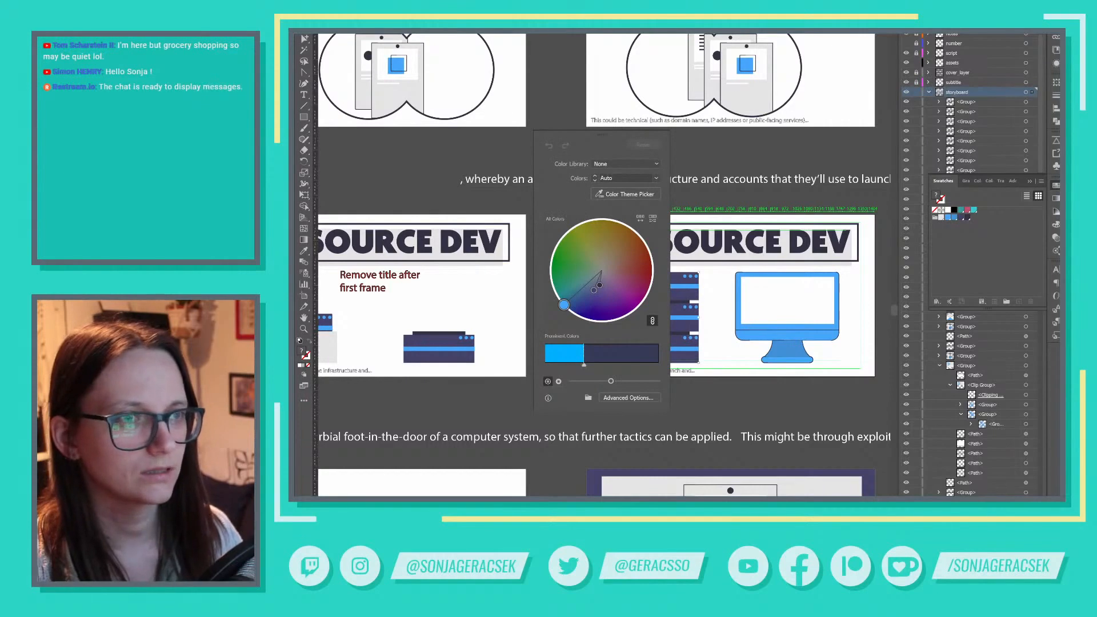
{"action": "left_click", "coordinate": [628, 398]}
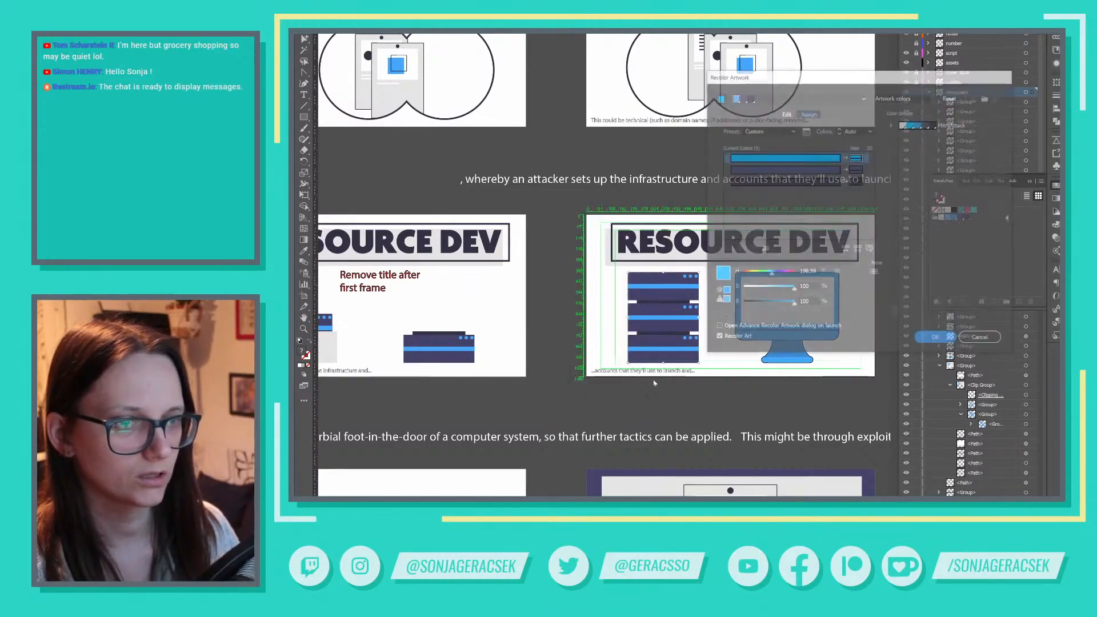
{"action": "left_click_drag", "start_coordinate": [833, 79], "coordinate": [859, 140]}
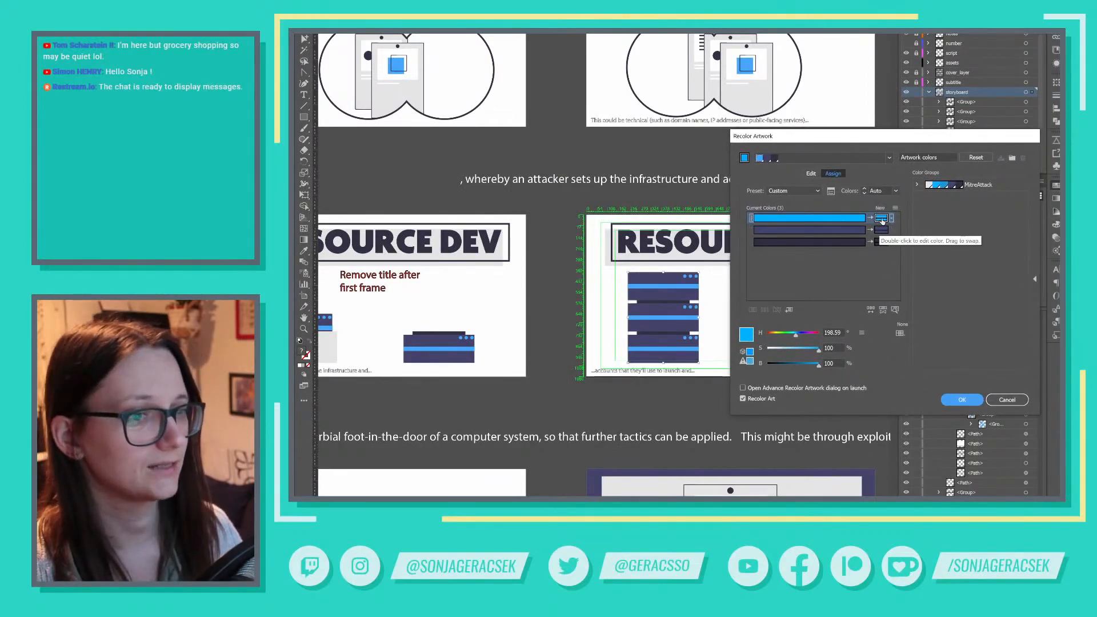
{"action": "left_click_drag", "start_coordinate": [882, 219], "coordinate": [882, 230]}
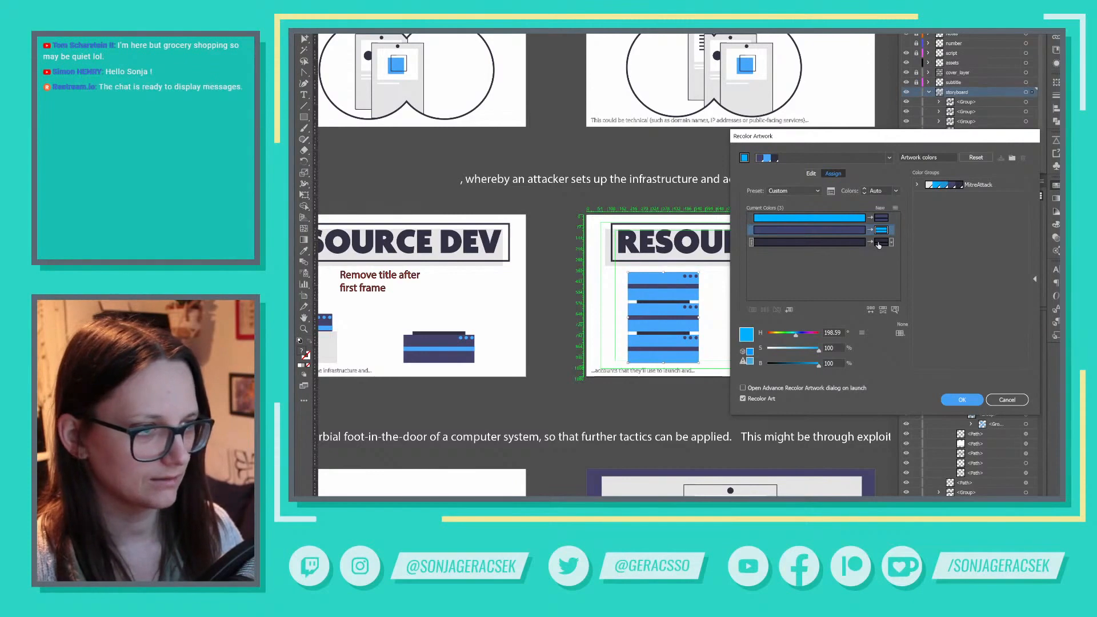
{"action": "left_click", "coordinate": [879, 244]}
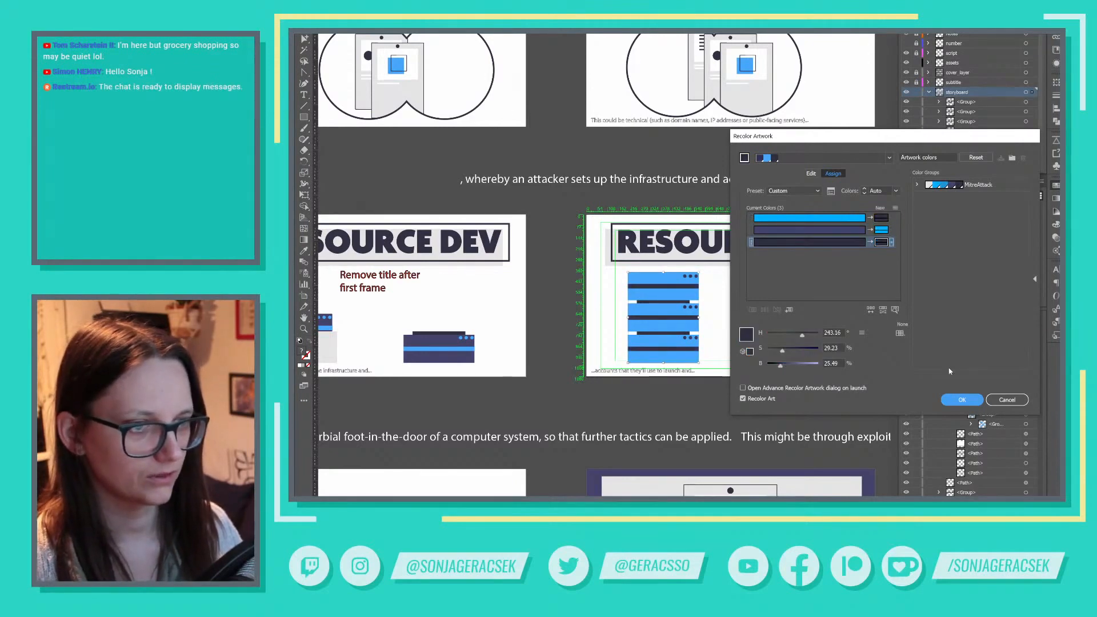
{"action": "left_click", "coordinate": [963, 400]}
Isolate the code-displaying monitor in the next Resource Dev frame and fill its white code lines and line-number marks with light grey
{"action": "scroll", "coordinate": [823, 380], "scroll_direction": "right", "scroll_amount": 5}
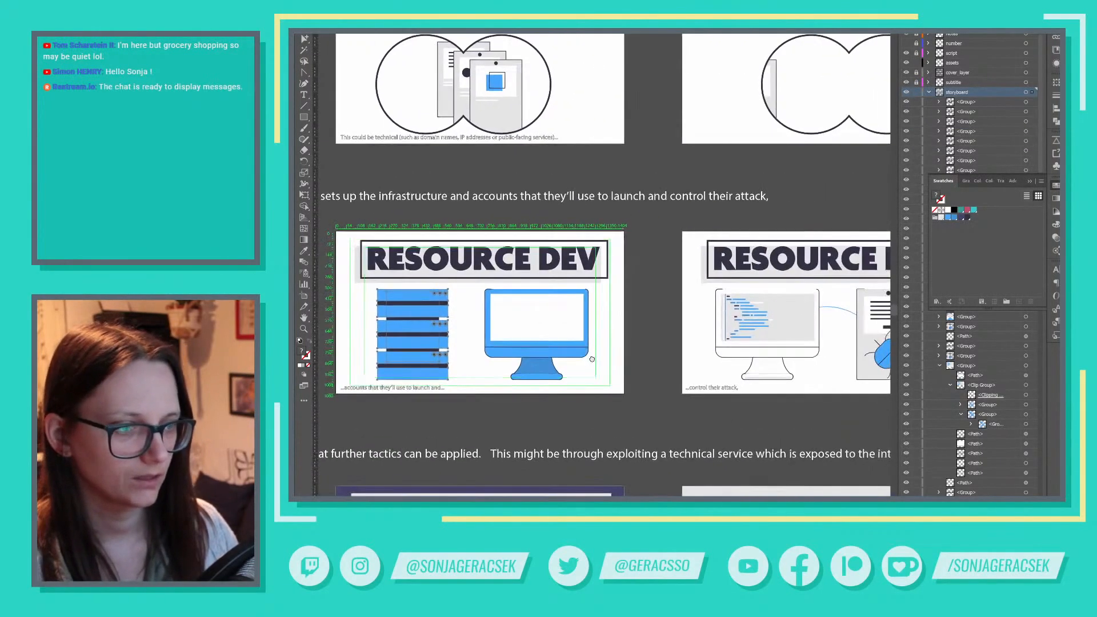
{"action": "left_click_drag", "start_coordinate": [593, 359], "coordinate": [573, 358]}
{"action": "double_click", "coordinate": [748, 350]}
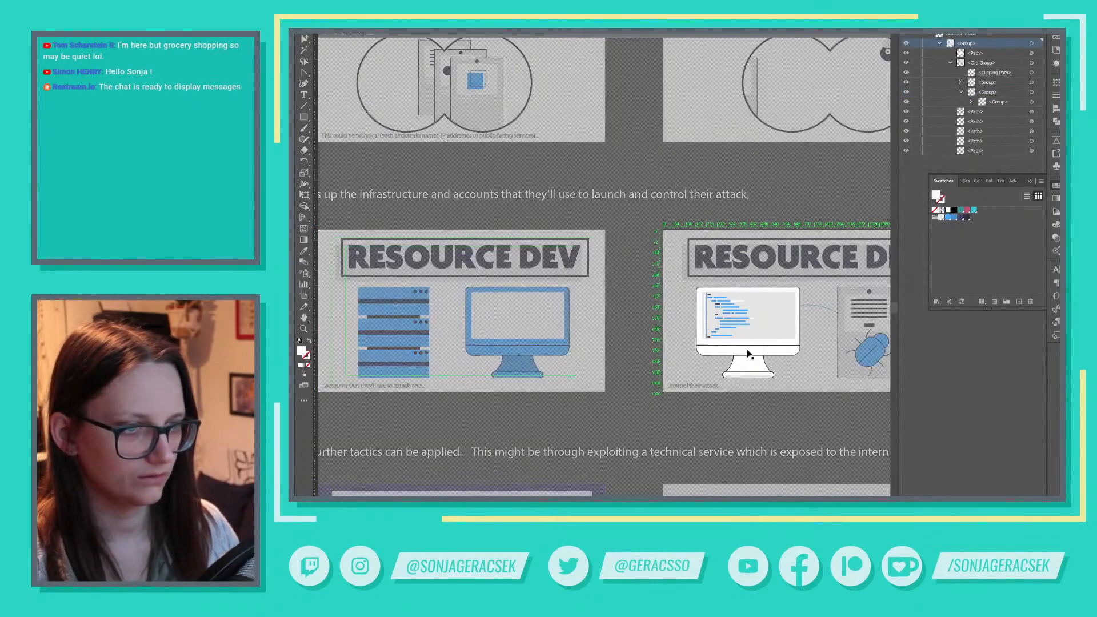
{"action": "left_click", "coordinate": [749, 353]}
{"action": "scroll", "coordinate": [749, 352], "scroll_direction": "up", "scroll_amount": 2}
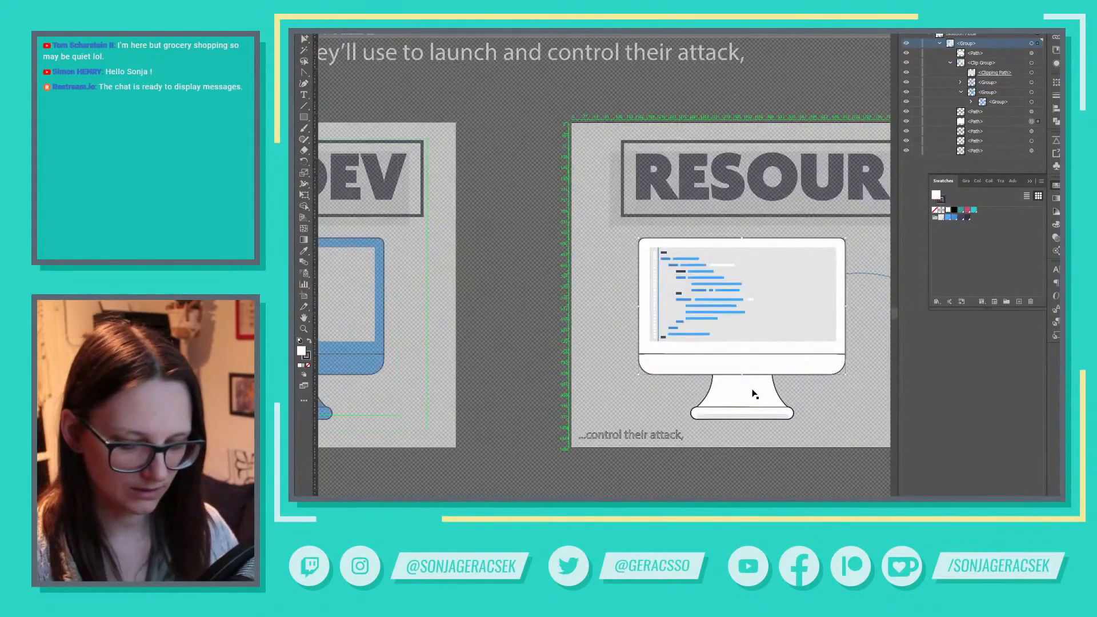
{"action": "key", "text": "a"}
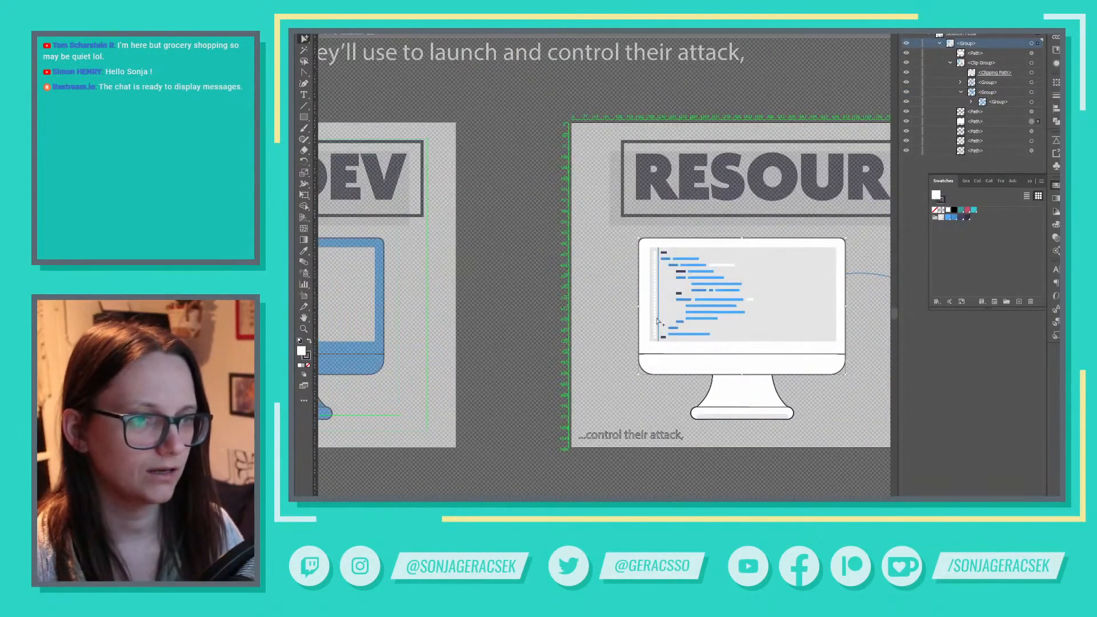
{"action": "left_click", "coordinate": [656, 254]}
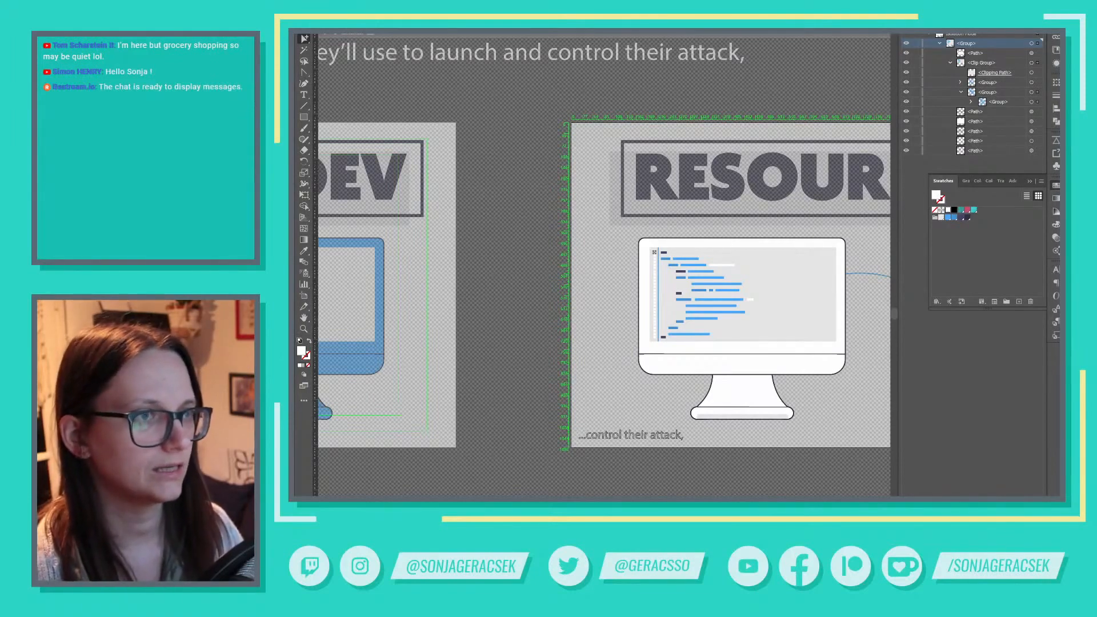
{"action": "left_click", "coordinate": [840, 33]}
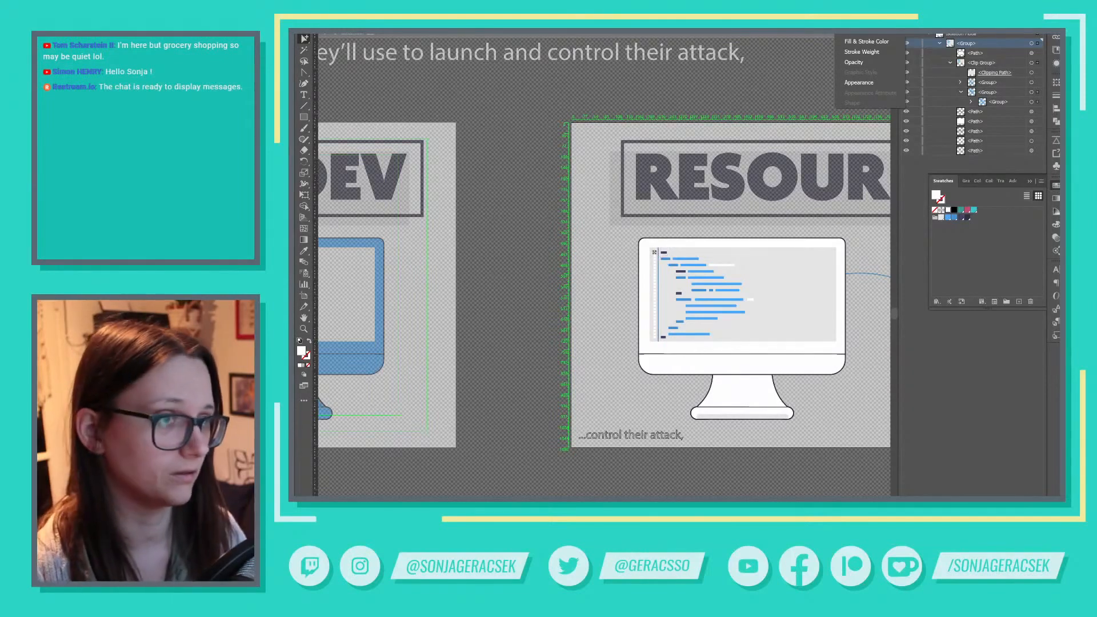
{"action": "key", "text": "Escape"}
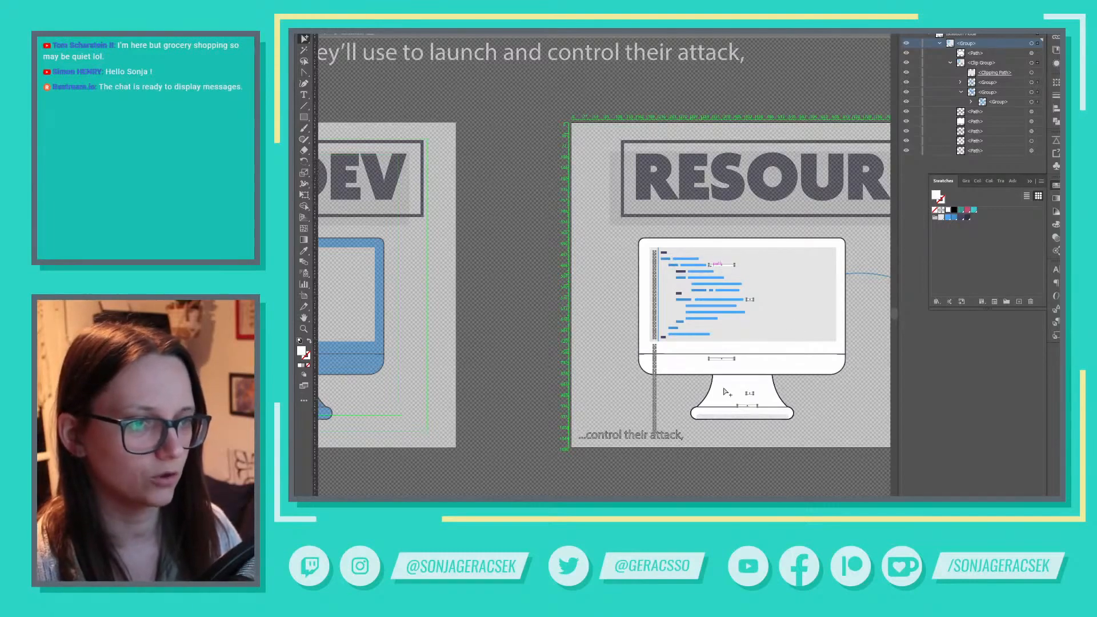
{"action": "left_click", "coordinate": [942, 219]}
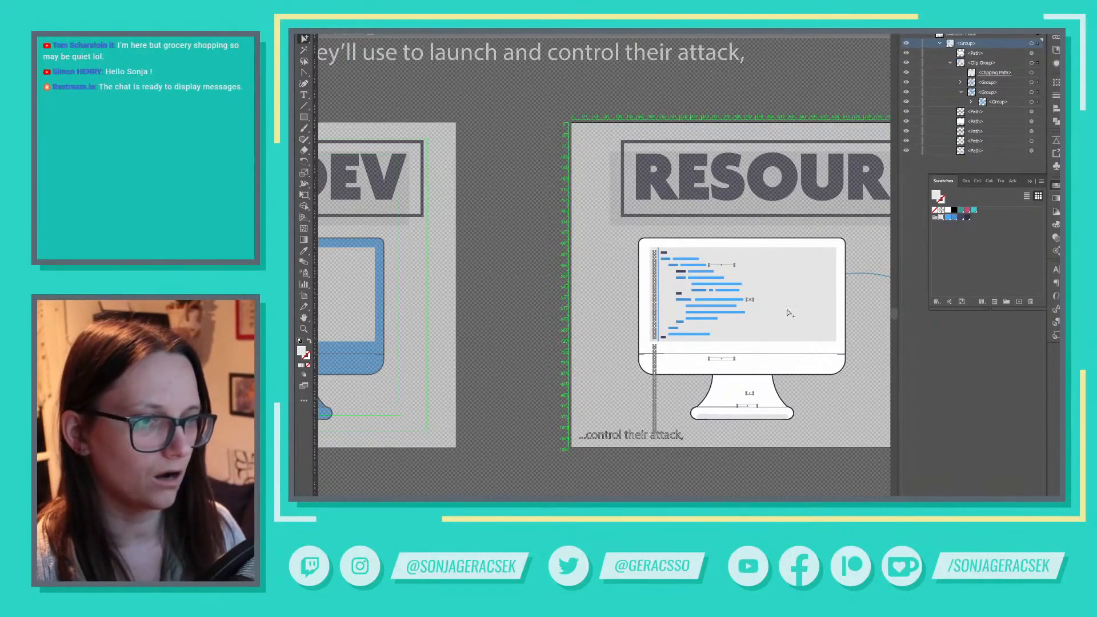
Fill the clipping path behind the code on the monitor's screen with white
{"action": "left_click", "coordinate": [808, 305]}
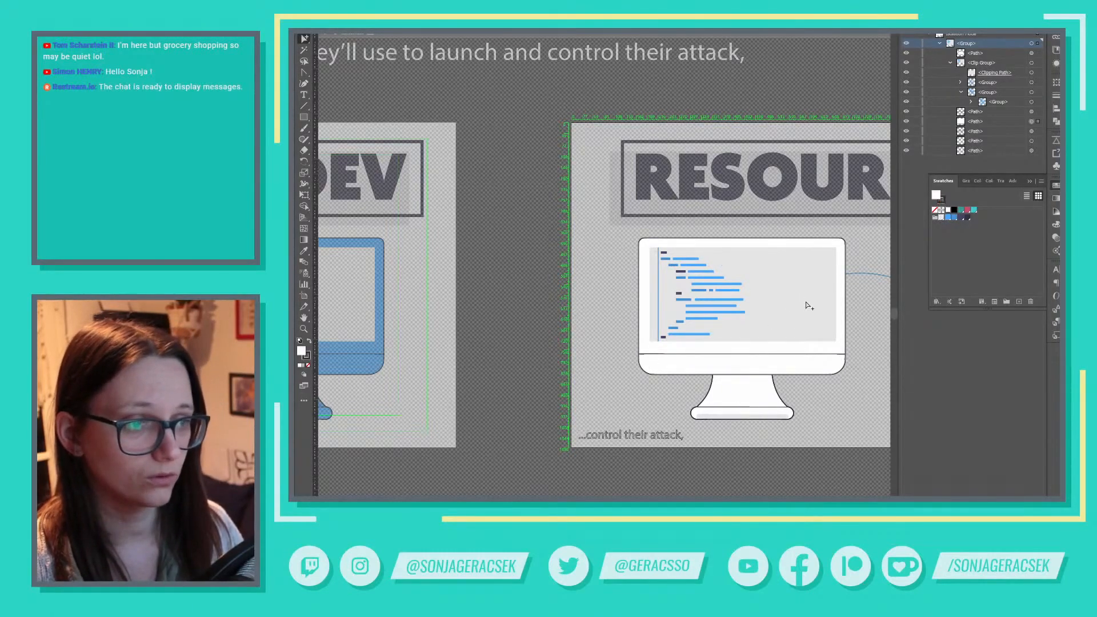
{"action": "left_click", "coordinate": [1031, 181]}
{"action": "left_click", "coordinate": [1032, 72]}
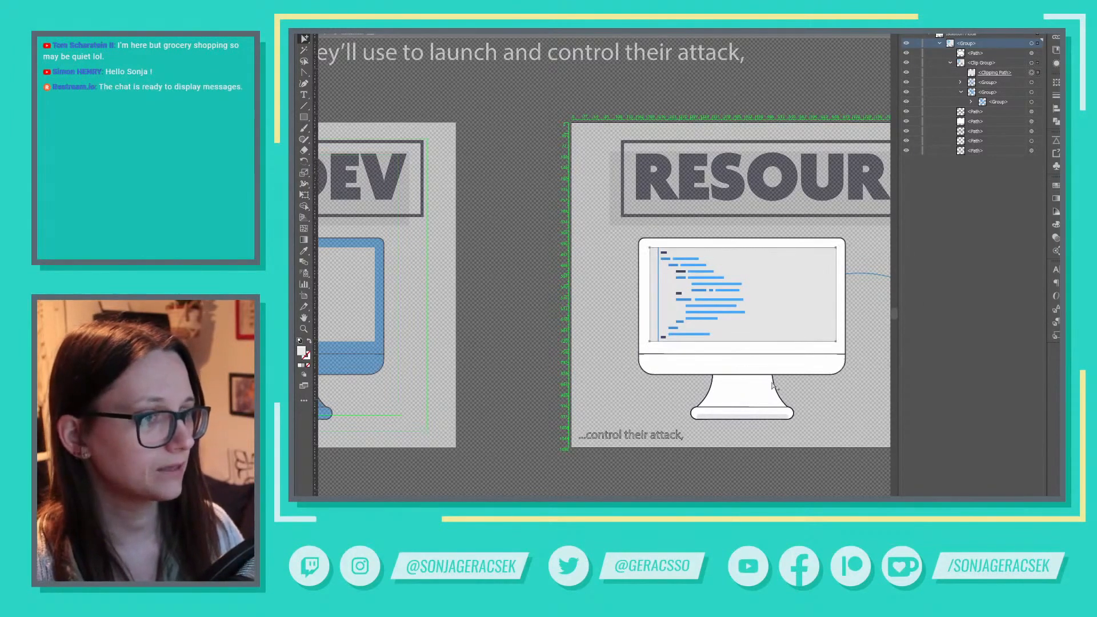
{"action": "left_click", "coordinate": [1055, 186]}
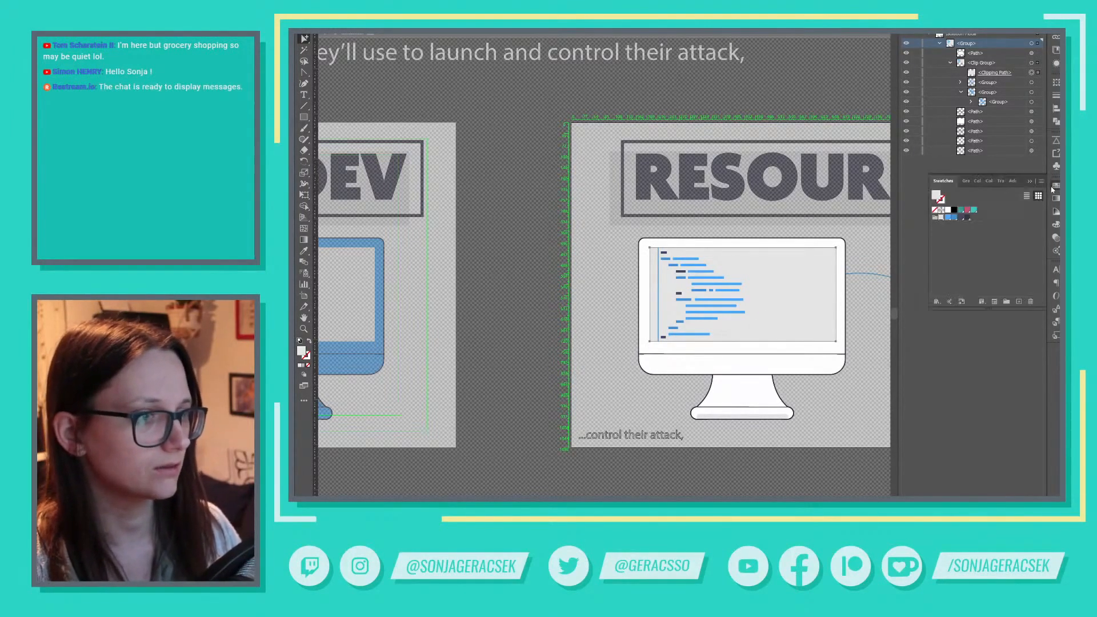
{"action": "left_click", "coordinate": [949, 210]}
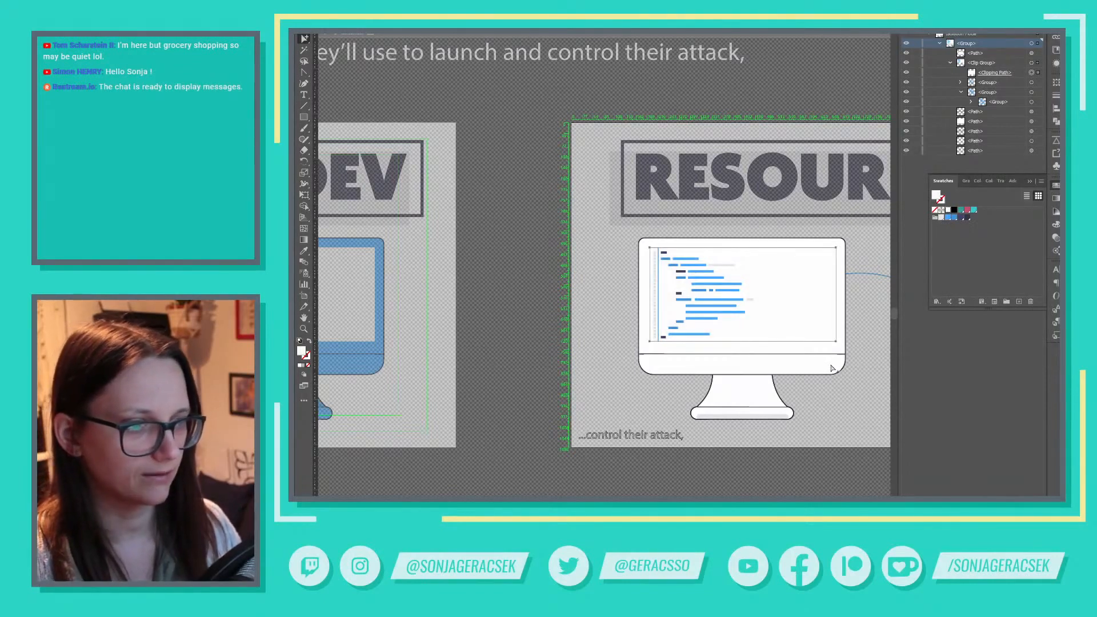
Apply the outlined blue graphic style to the code monitor's body, stand and base, and delete the leftover light shape on the base
{"action": "left_click", "coordinate": [836, 366]}
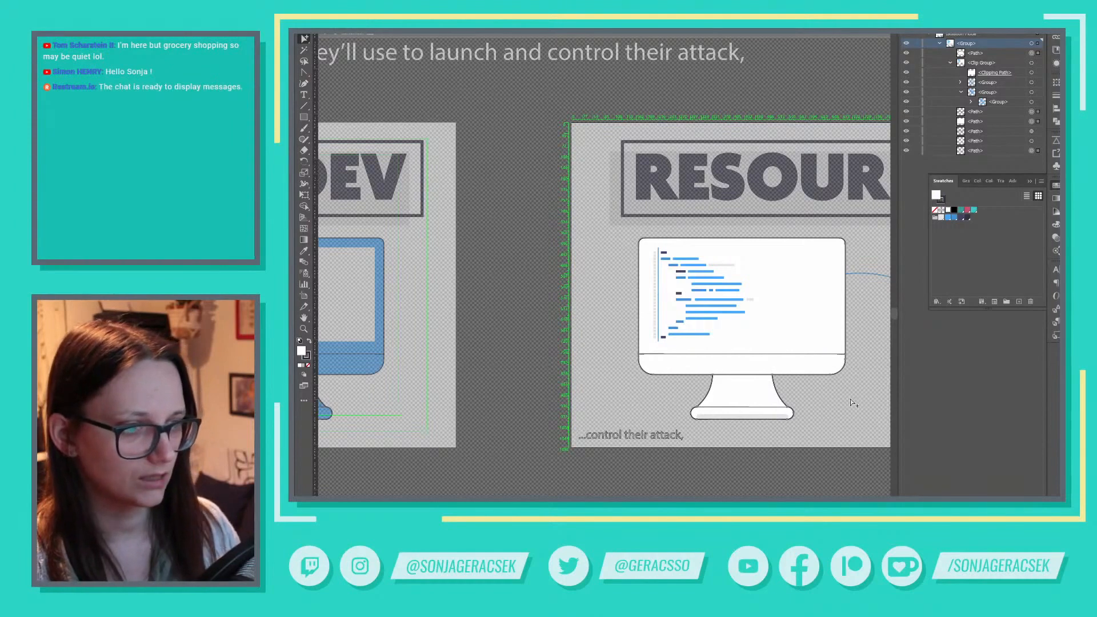
{"action": "left_click", "coordinate": [819, 419]}
{"action": "left_click", "coordinate": [743, 402]}
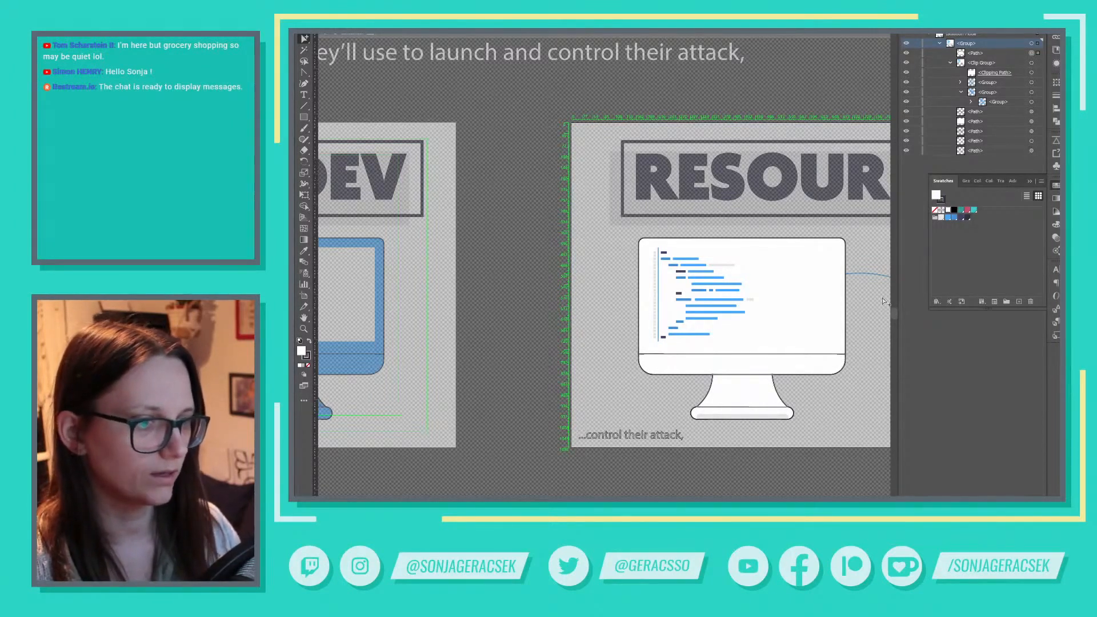
{"action": "key", "text": "ctrl+6"}
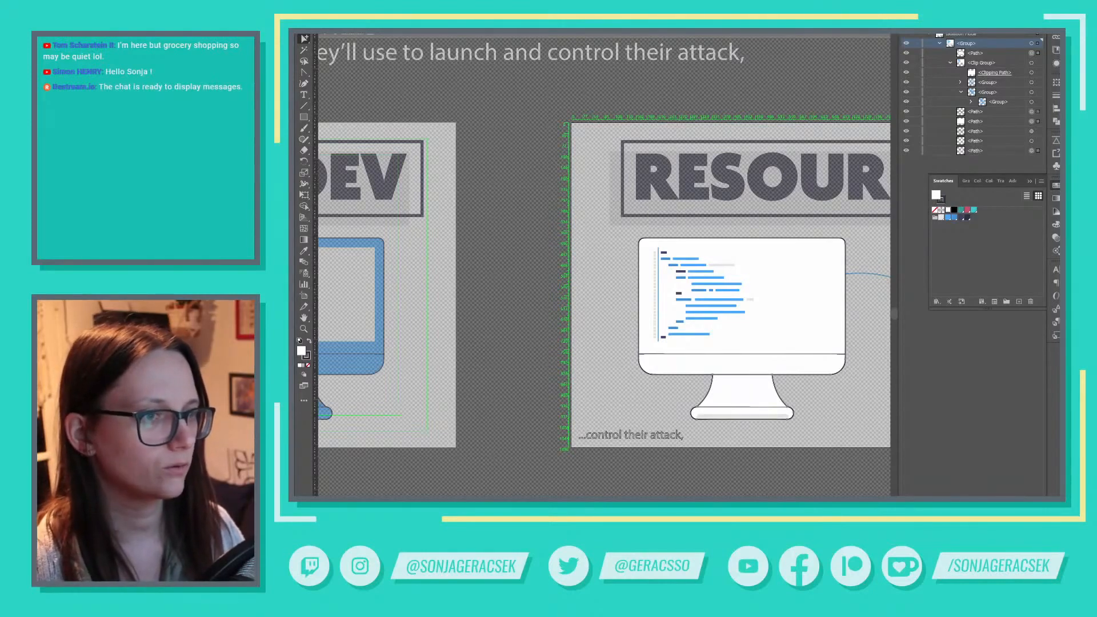
{"action": "left_click", "coordinate": [1057, 336]}
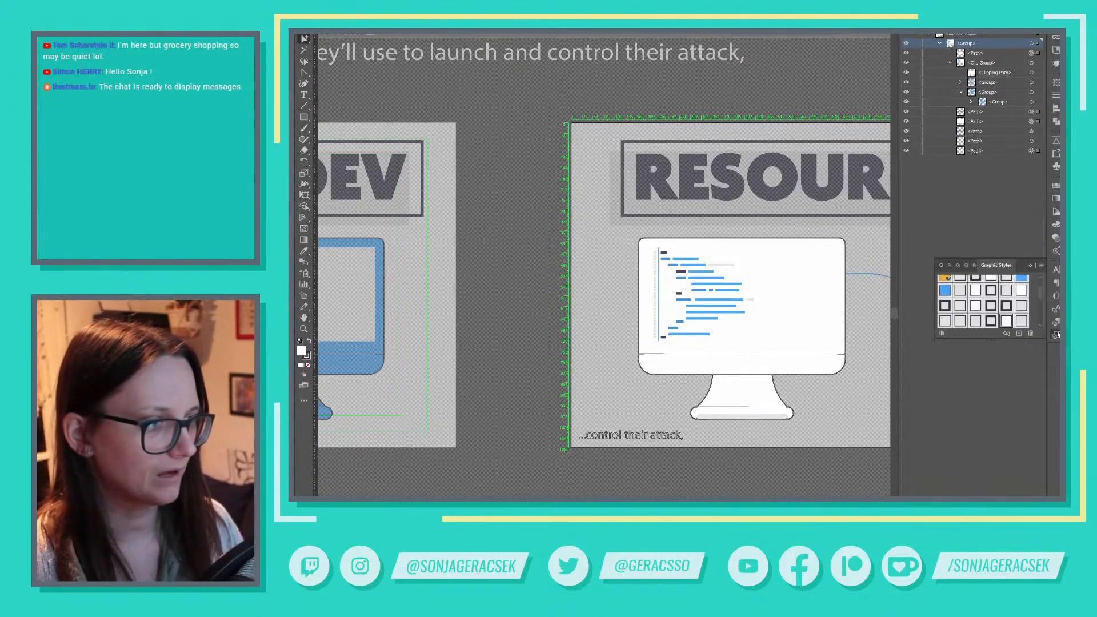
{"action": "left_click", "coordinate": [945, 290]}
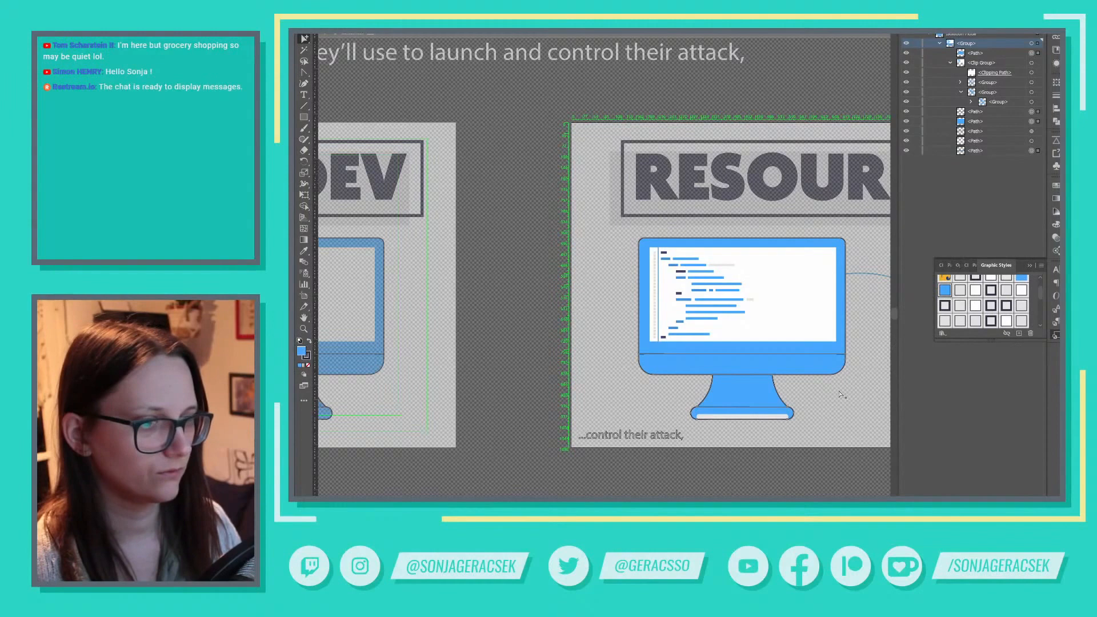
{"action": "left_click", "coordinate": [780, 421]}
{"action": "key", "text": "Delete"}
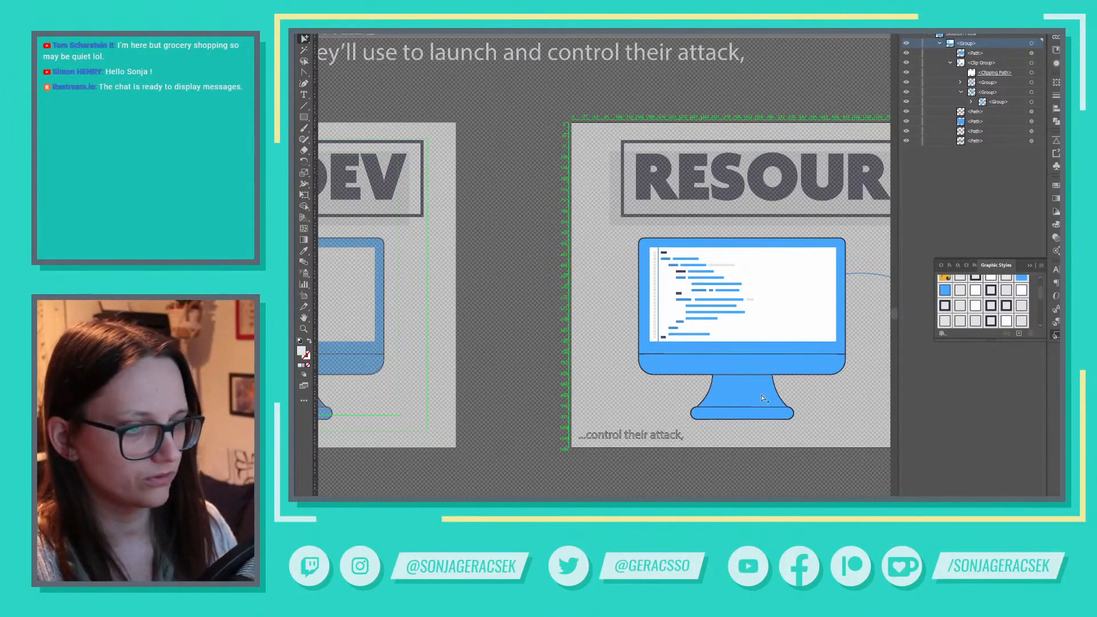
Fill the code monitor's stand with a darker blue
{"action": "left_click", "coordinate": [762, 395]}
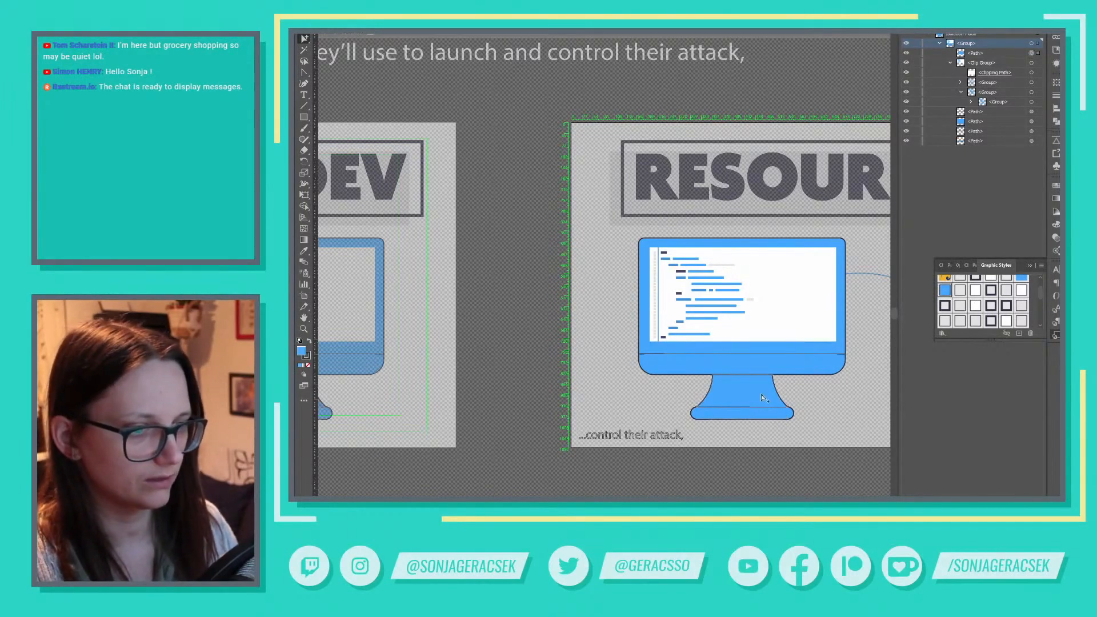
{"action": "left_click", "coordinate": [1057, 196]}
{"action": "left_click", "coordinate": [955, 217]}
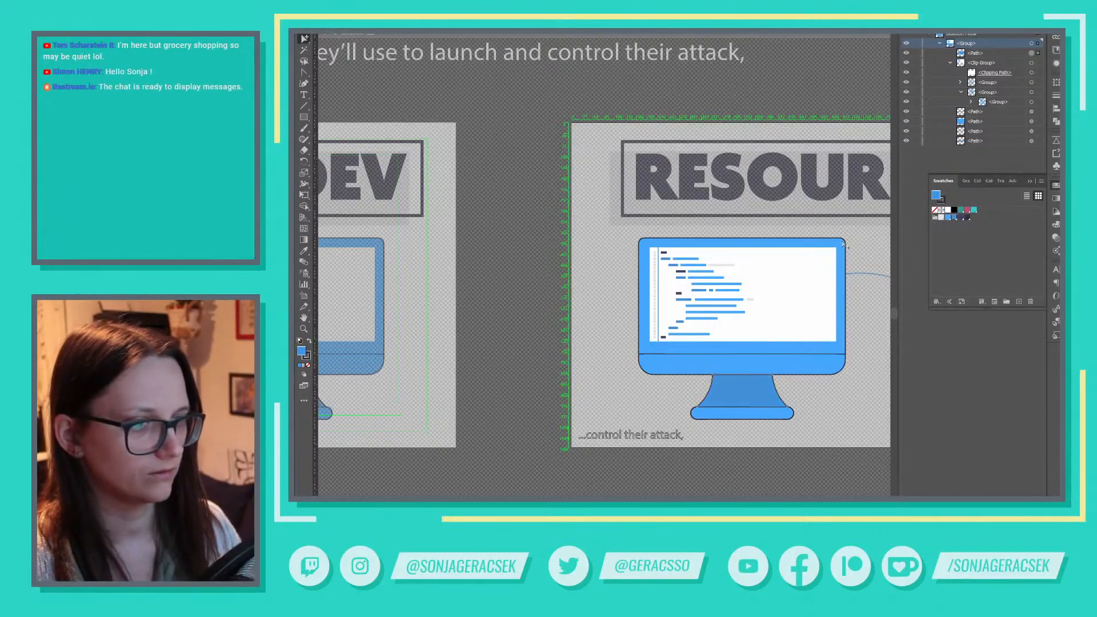
{"action": "left_click", "coordinate": [872, 244]}
{"action": "left_click", "coordinate": [1031, 181]}
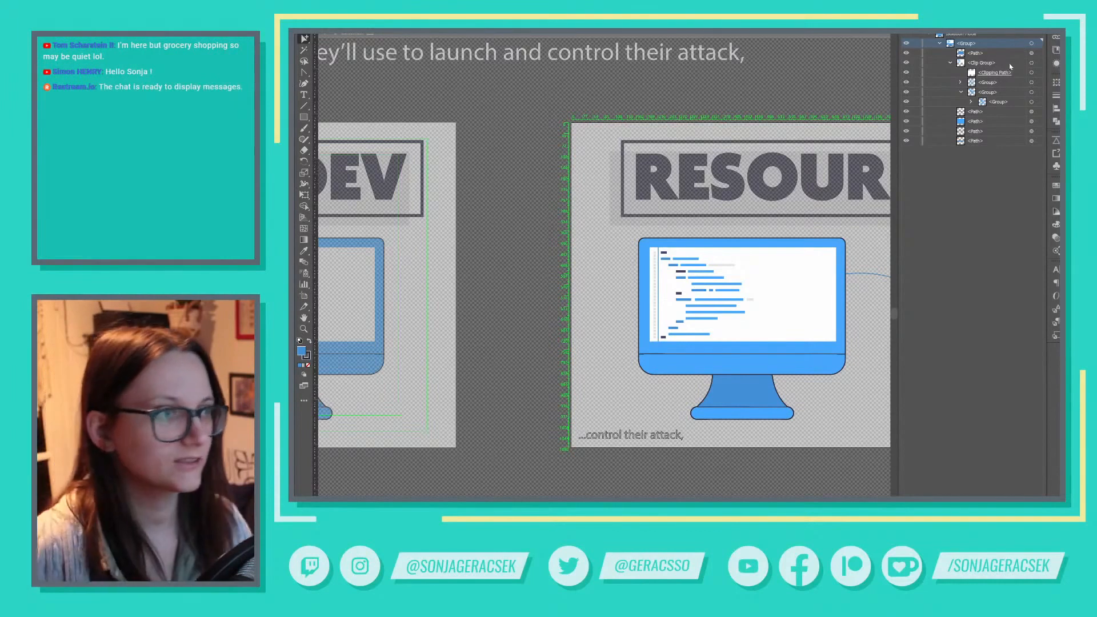
Move the stand path below the monitor body in the stacking order, delete the redundant unfilled path, and leave the isolated group
{"action": "left_click", "coordinate": [961, 92]}
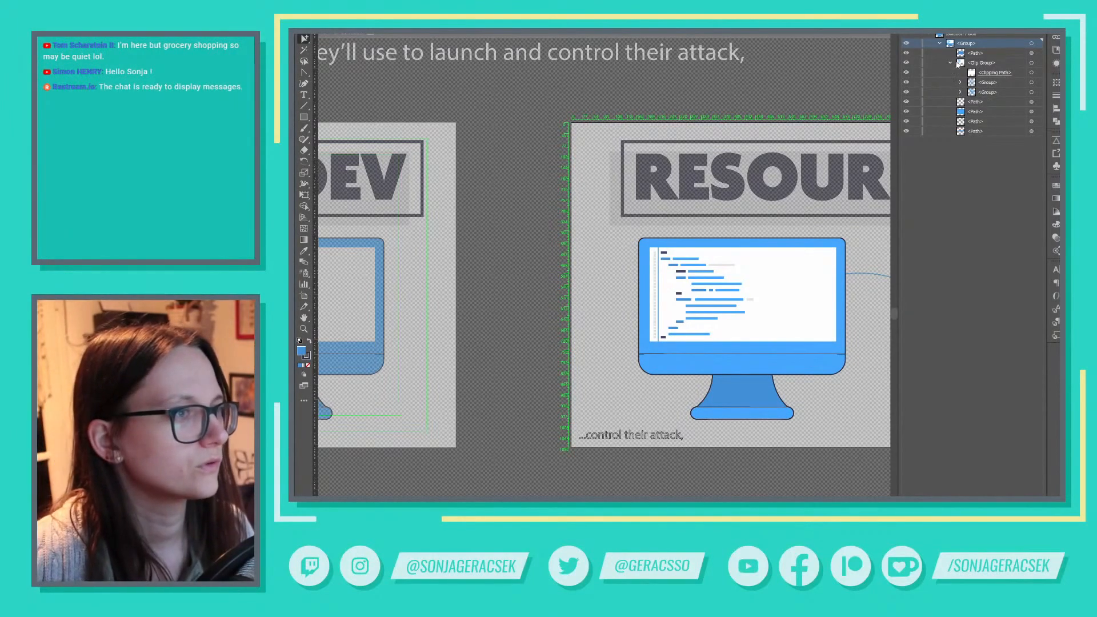
{"action": "left_click", "coordinate": [1039, 54]}
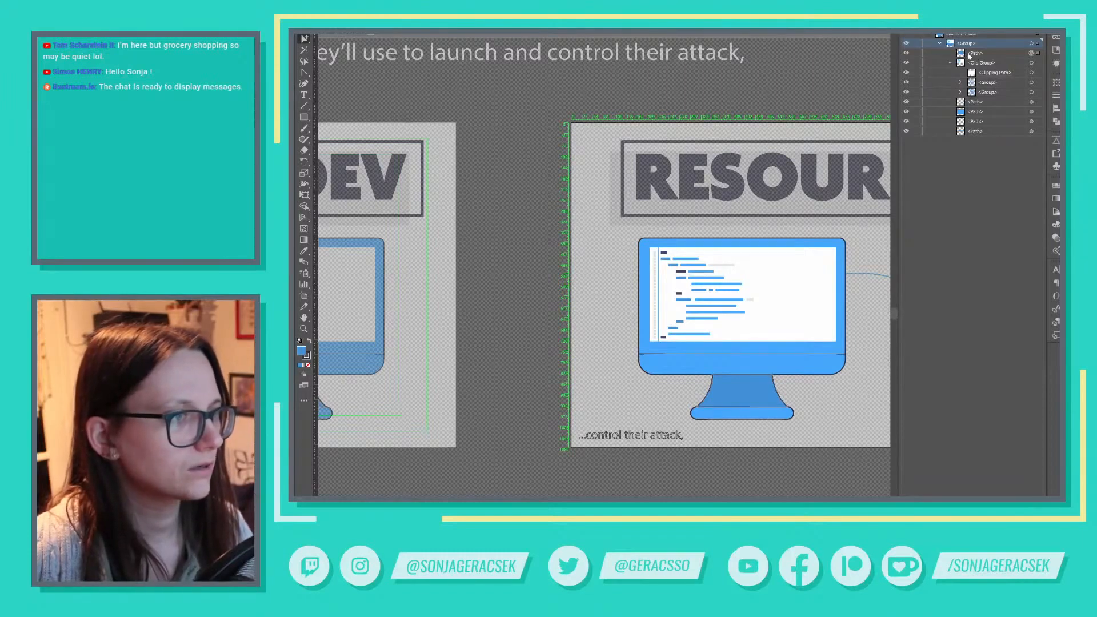
{"action": "left_click_drag", "start_coordinate": [973, 53], "coordinate": [971, 117]}
{"action": "left_click", "coordinate": [1032, 101]}
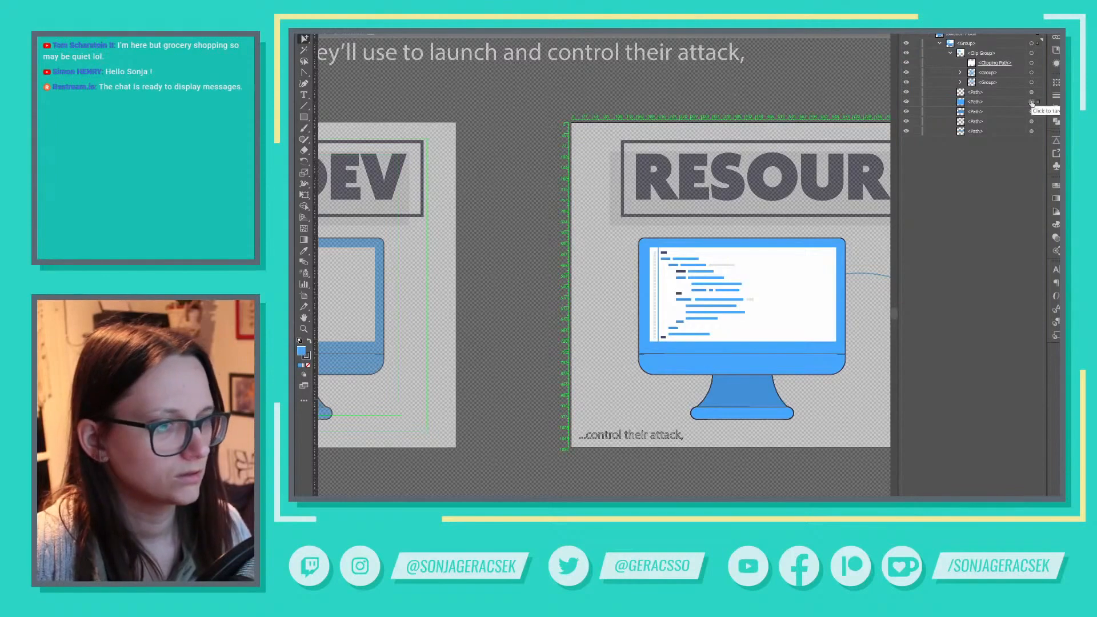
{"action": "left_click", "coordinate": [1032, 92]}
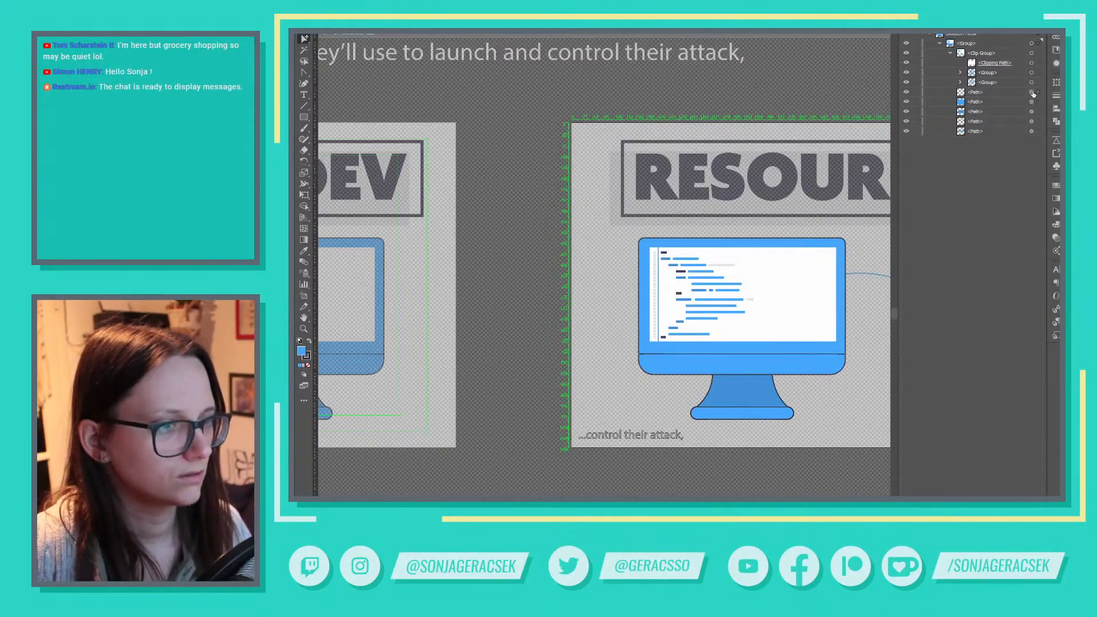
{"action": "left_click", "coordinate": [1031, 132]}
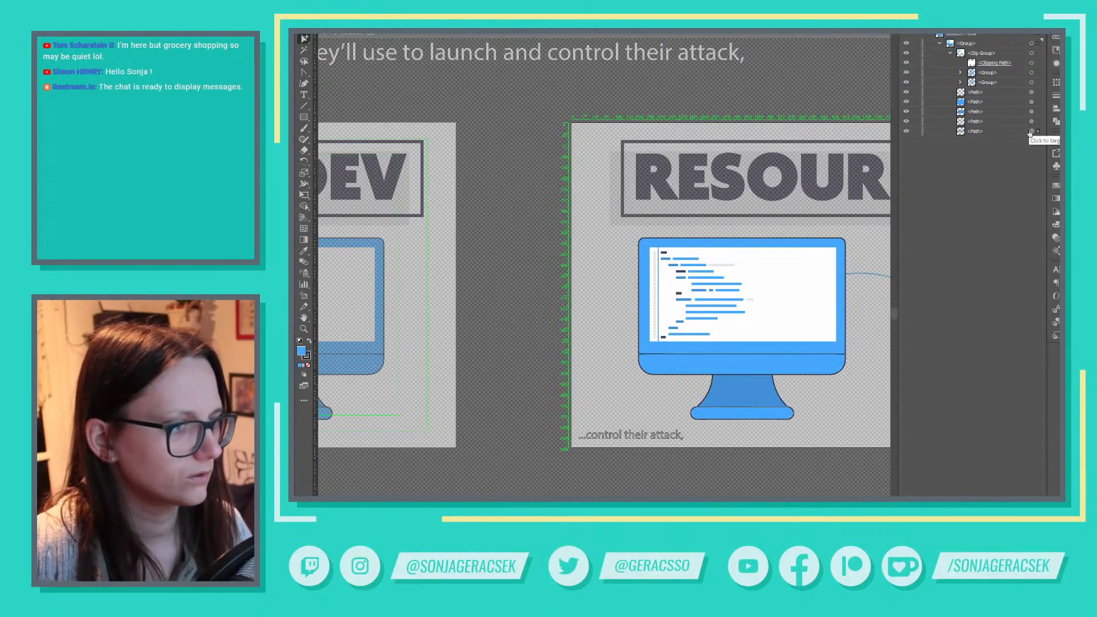
{"action": "left_click", "coordinate": [1032, 121]}
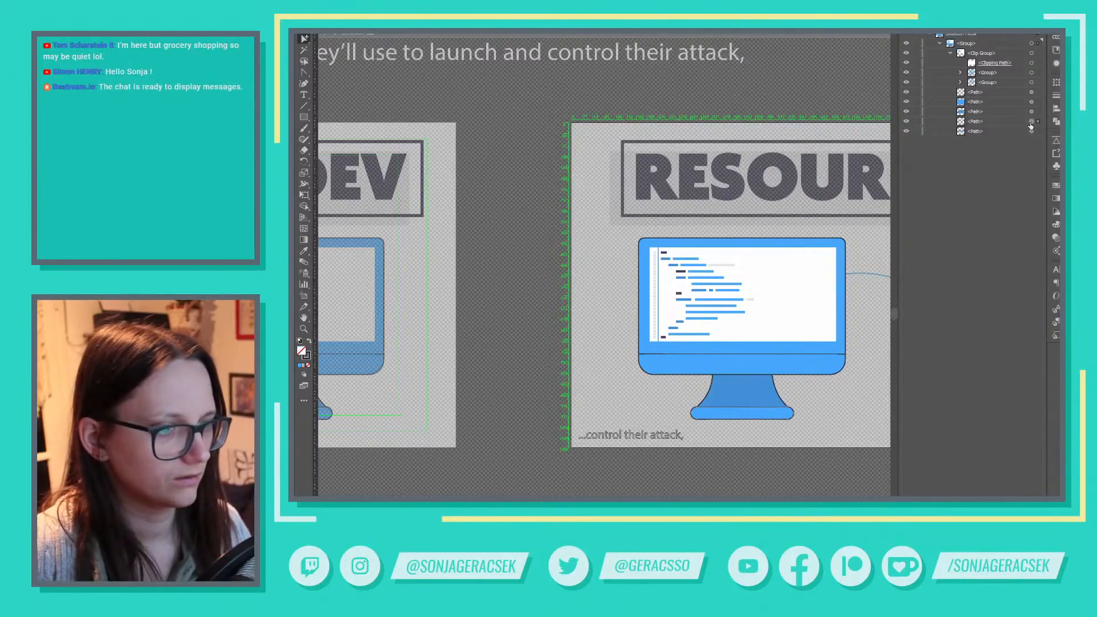
{"action": "key", "text": "Delete"}
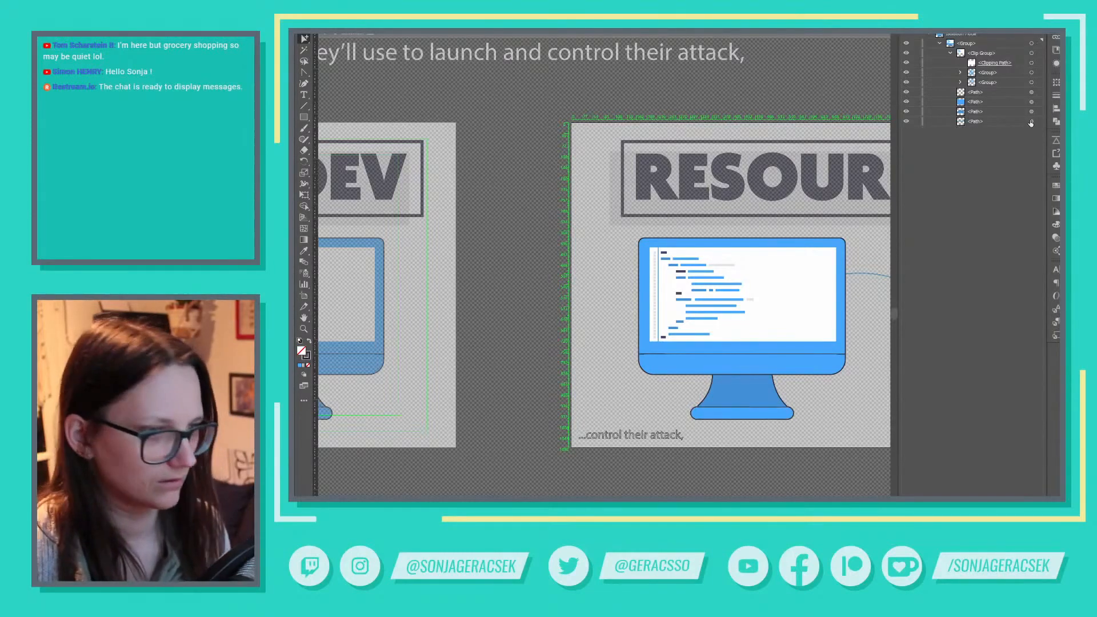
{"action": "double_click", "coordinate": [822, 403]}
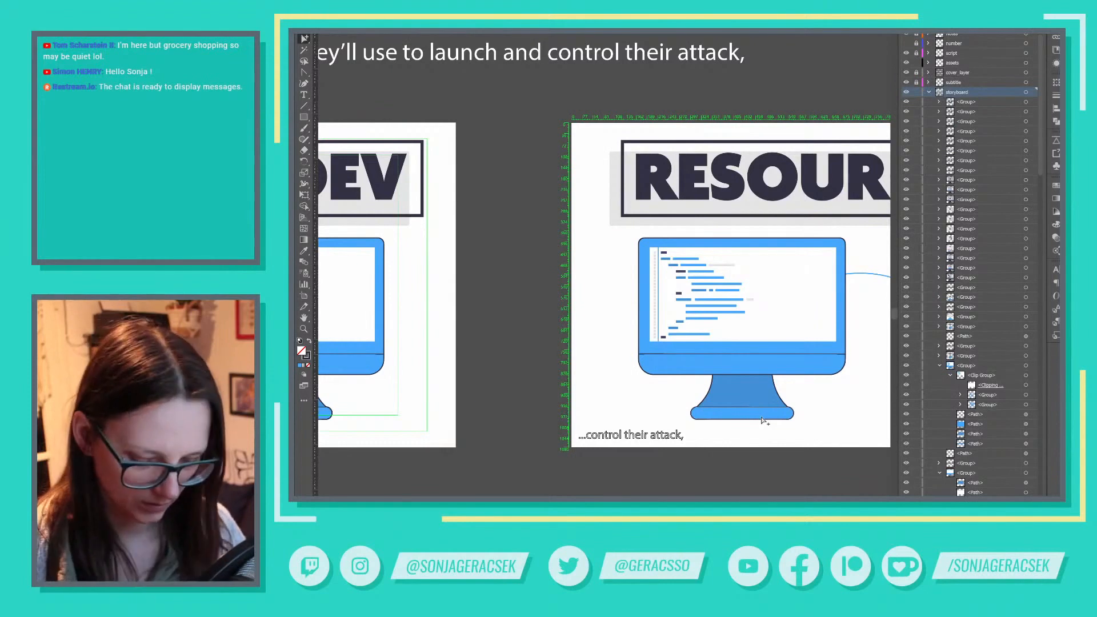
Delete the leftover shape on the base of the blank-screen monitor and apply the outlined blue graphic style to the base
{"action": "scroll", "coordinate": [763, 421], "scroll_direction": "up", "scroll_amount": 5}
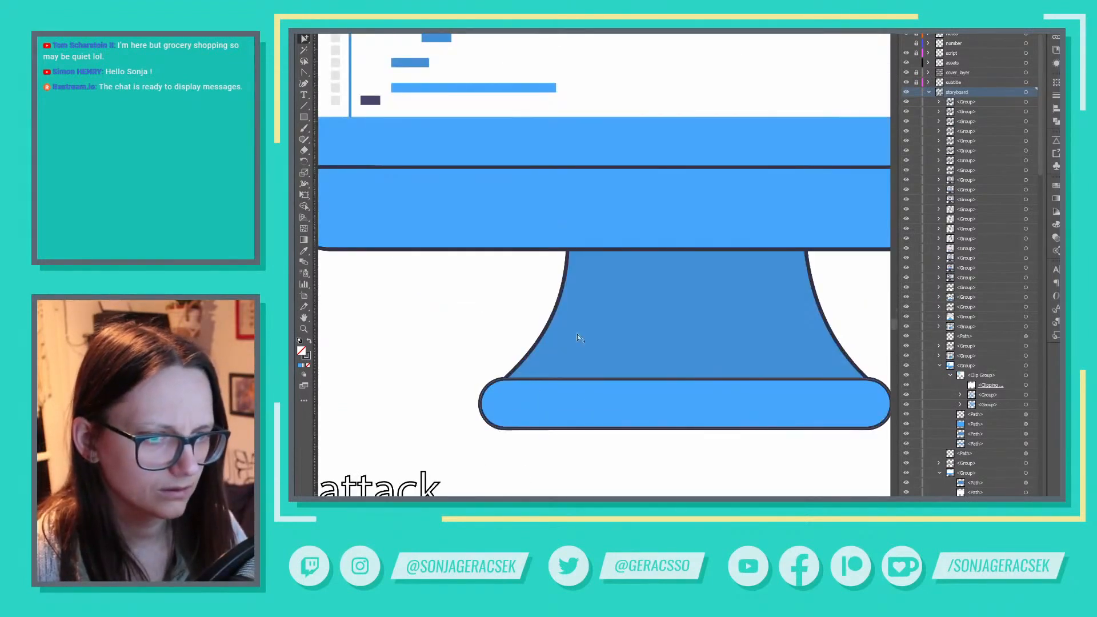
{"action": "scroll", "coordinate": [833, 379], "scroll_direction": "down", "scroll_amount": 5}
{"action": "scroll", "coordinate": [858, 395], "scroll_direction": "down", "scroll_amount": 1}
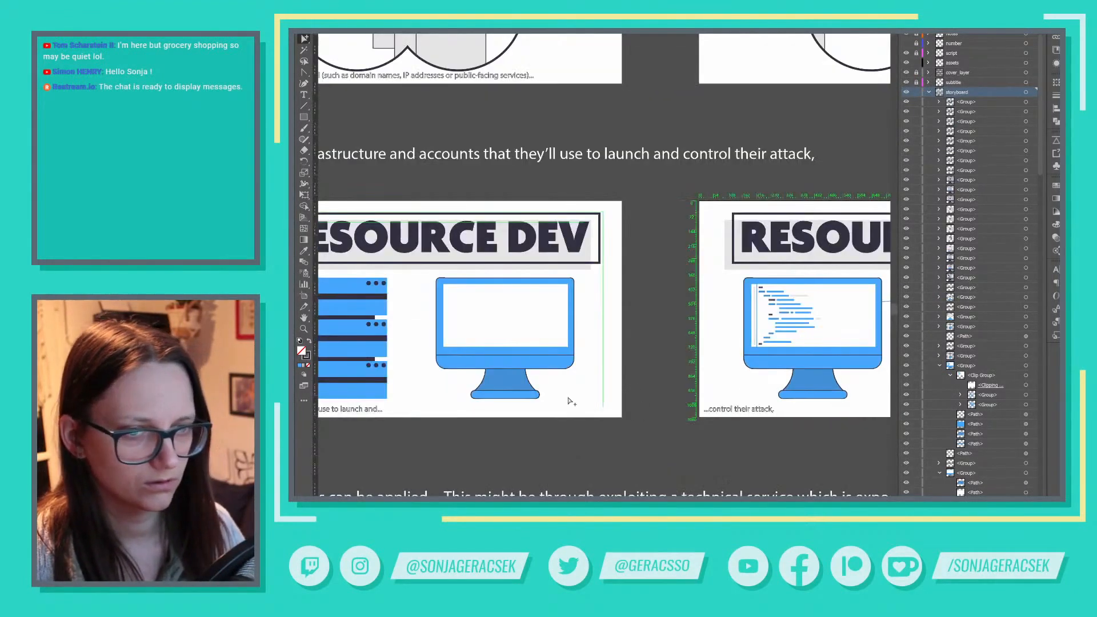
{"action": "left_click", "coordinate": [536, 396]}
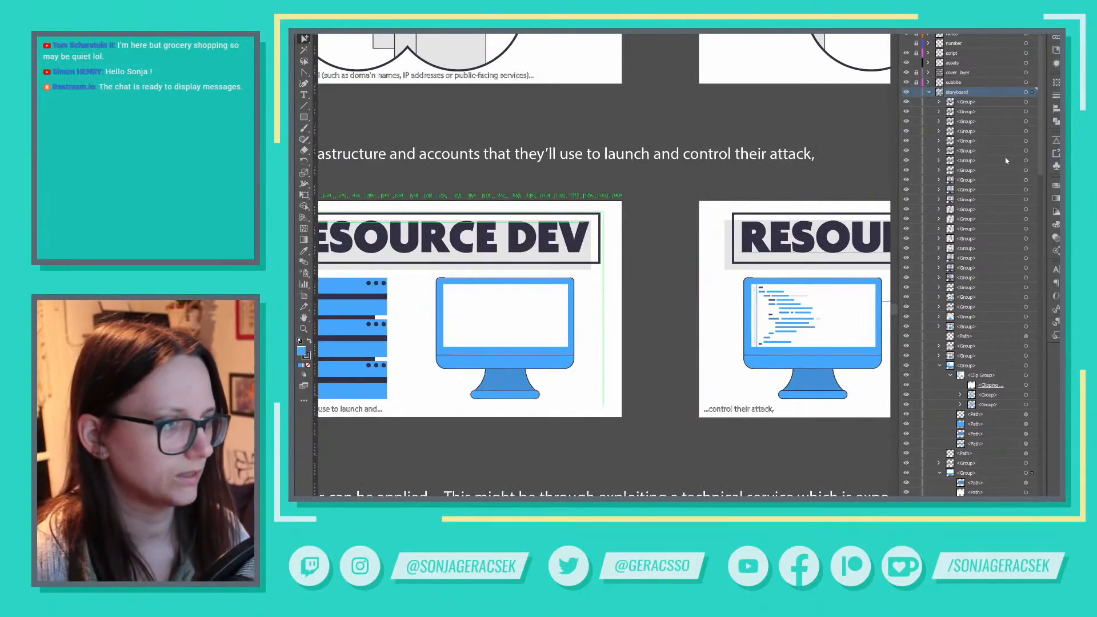
{"action": "key", "text": "Delete"}
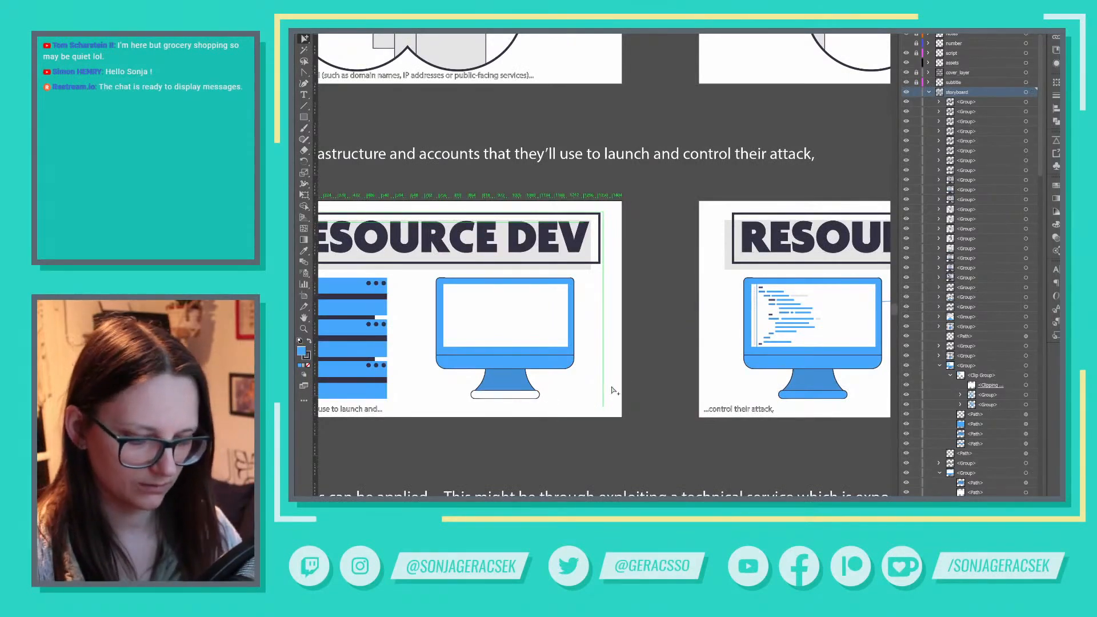
{"action": "left_click", "coordinate": [539, 398]}
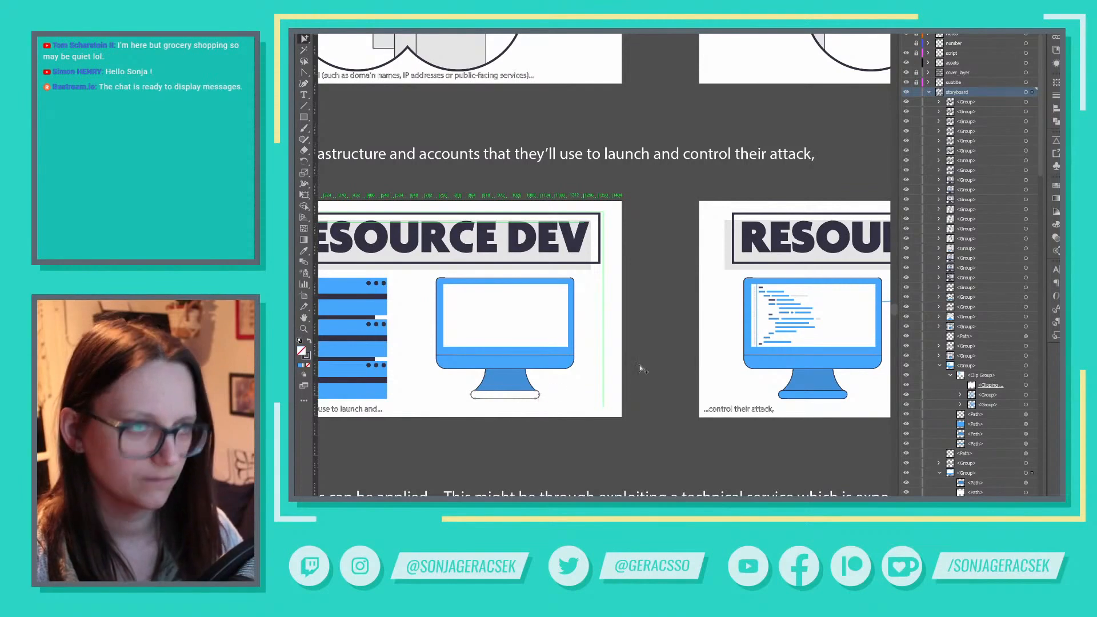
{"action": "left_click", "coordinate": [1055, 335]}
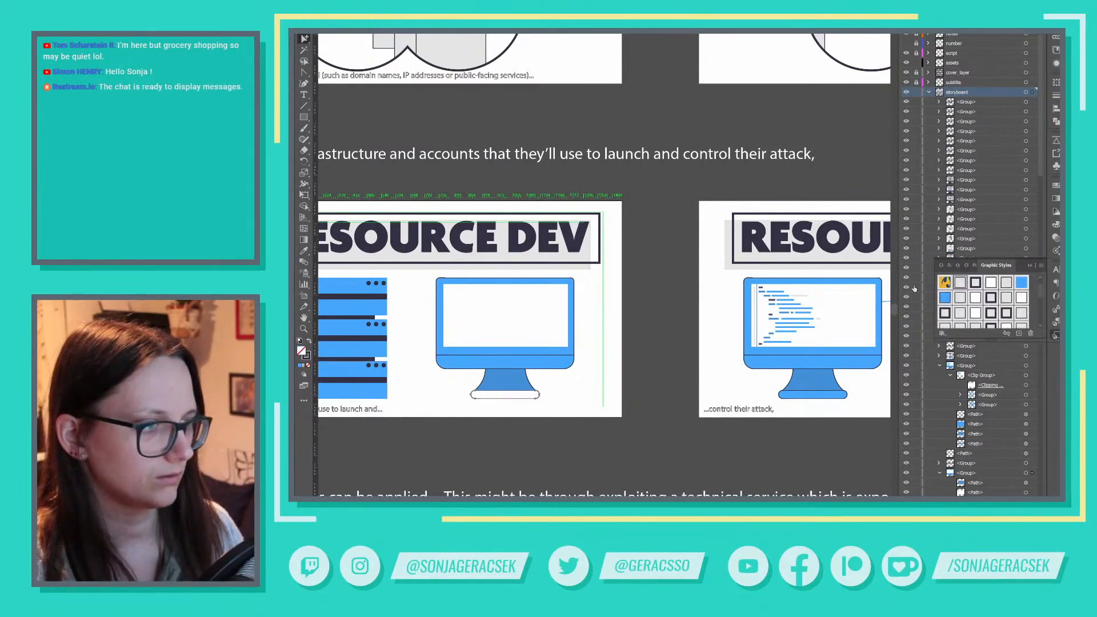
{"action": "left_click", "coordinate": [945, 297]}
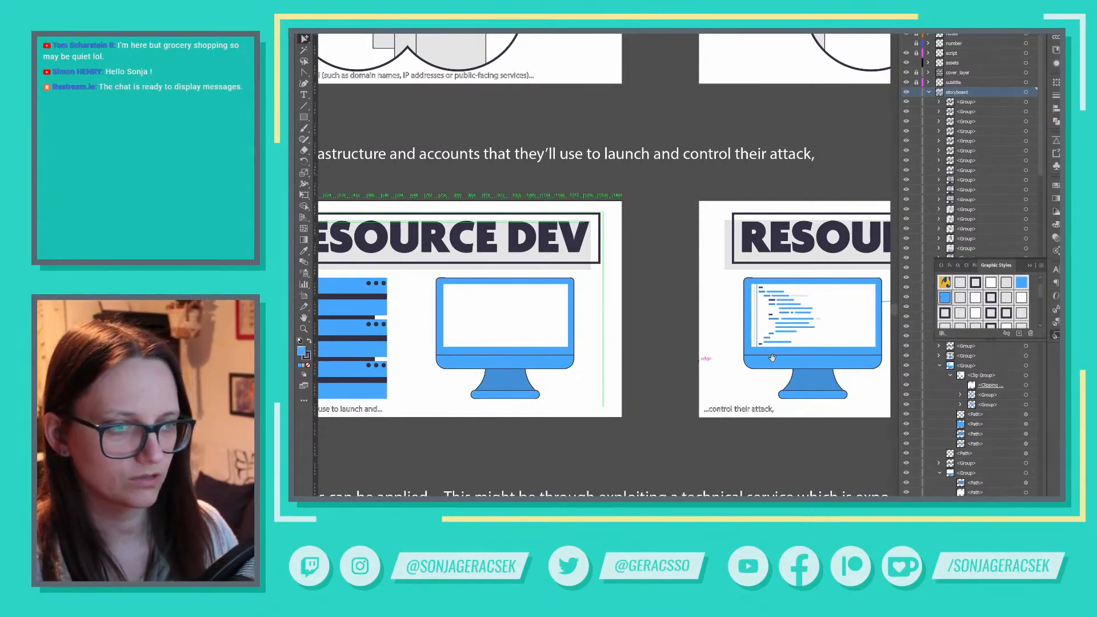
Select the dark server boxes in the Resource Dev frame with the "Remove title after first frame" note
{"action": "scroll", "coordinate": [657, 366], "scroll_direction": "right", "scroll_amount": 5}
{"action": "scroll", "coordinate": [479, 357], "scroll_direction": "left", "scroll_amount": 6}
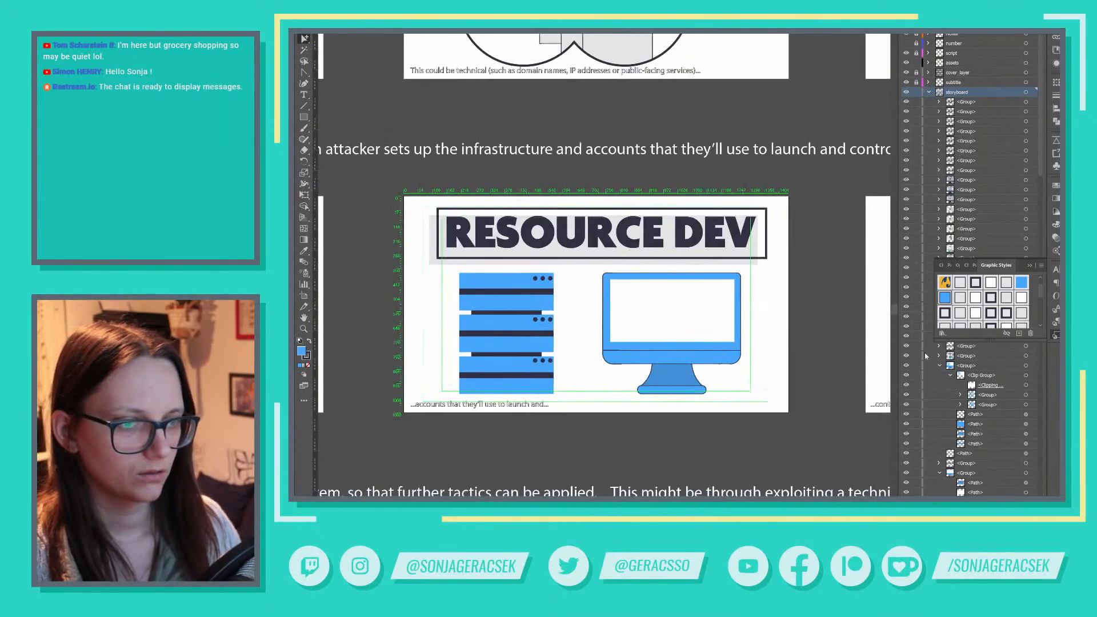
{"action": "left_click_drag", "start_coordinate": [733, 323], "coordinate": [695, 393]}
{"action": "left_click_drag", "start_coordinate": [578, 304], "coordinate": [534, 341]}
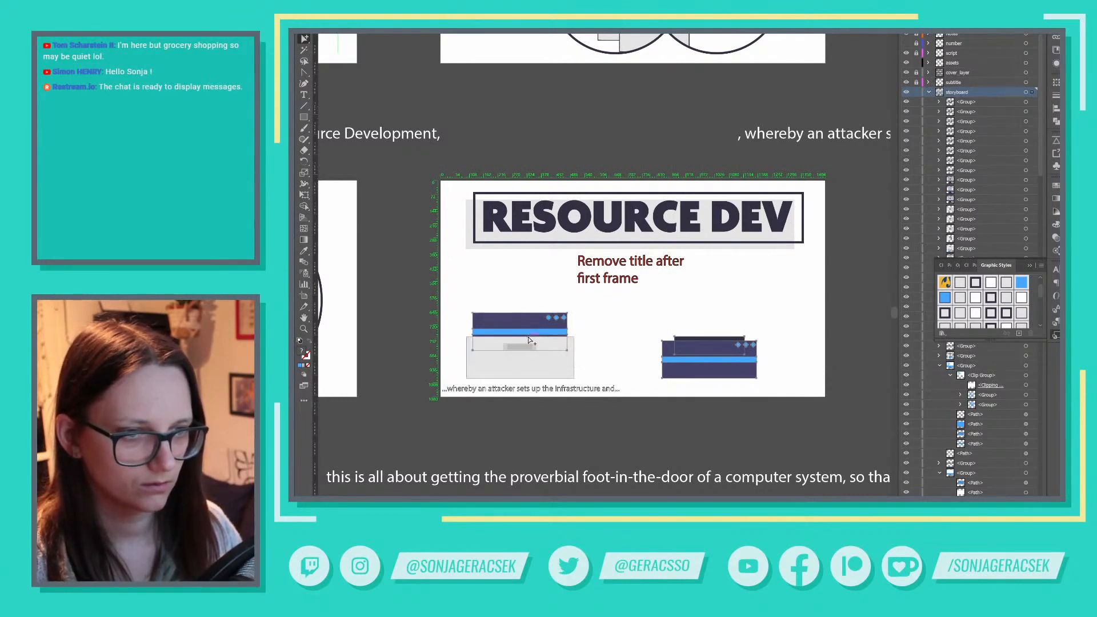
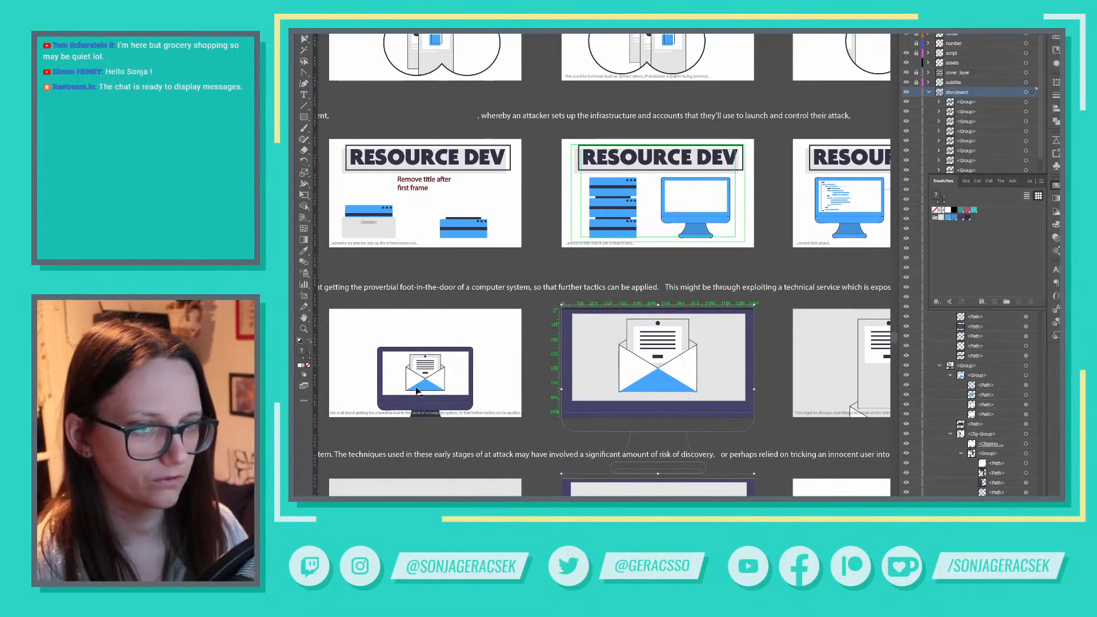
Fill the clipping path behind the open envelope on the enlarged monitor screen with white
{"action": "left_click_drag", "start_coordinate": [417, 392], "coordinate": [809, 317]}
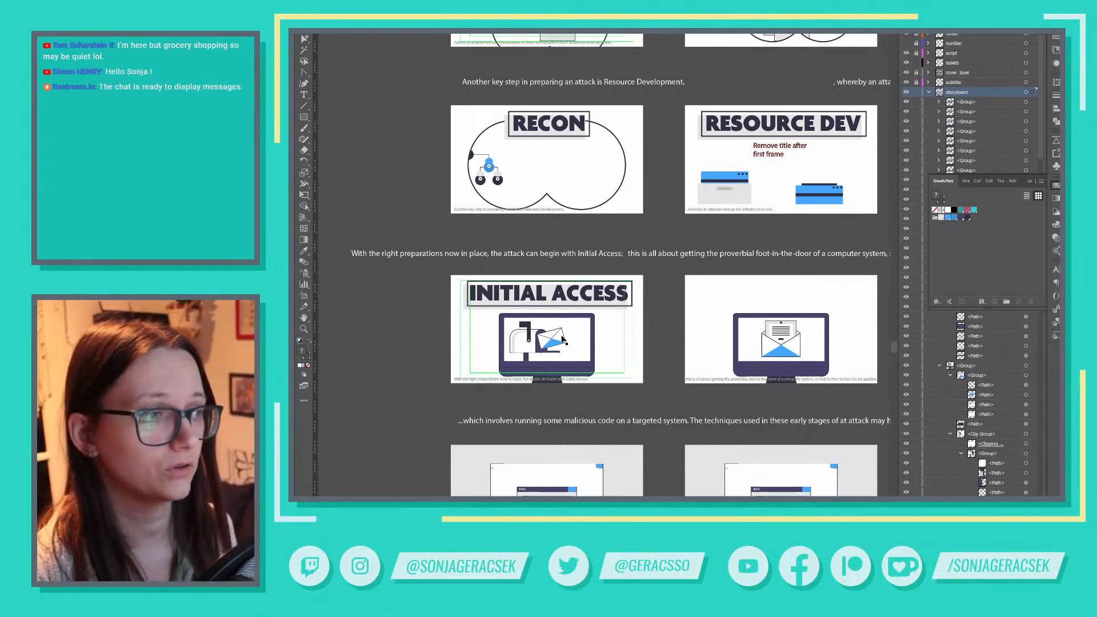
{"action": "left_click_drag", "start_coordinate": [688, 294], "coordinate": [442, 294]}
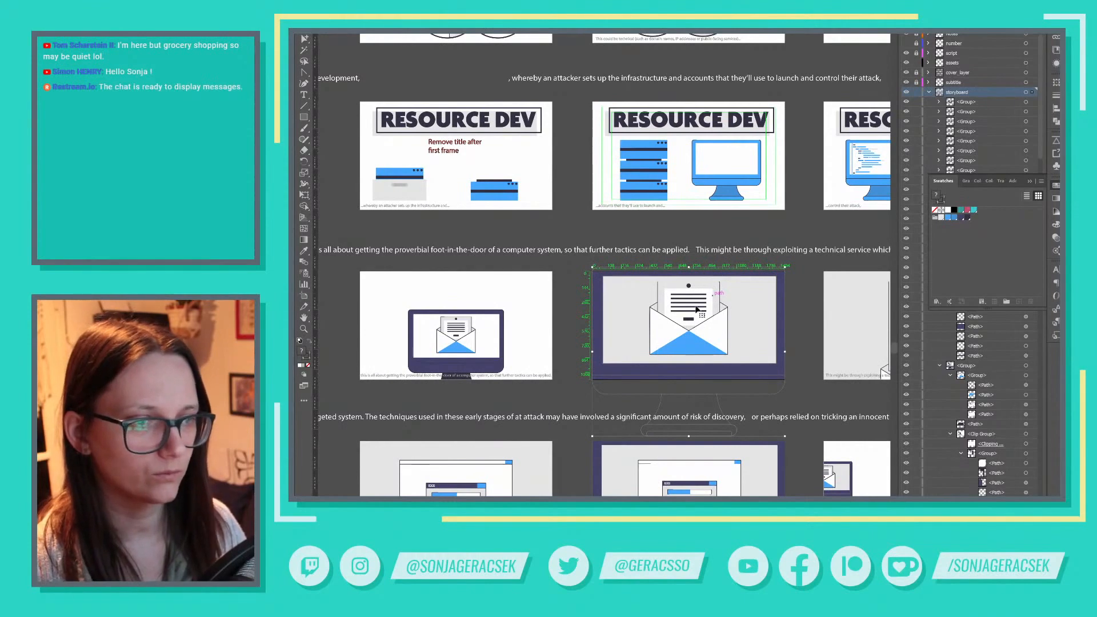
{"action": "left_click_drag", "start_coordinate": [768, 332], "coordinate": [816, 347]}
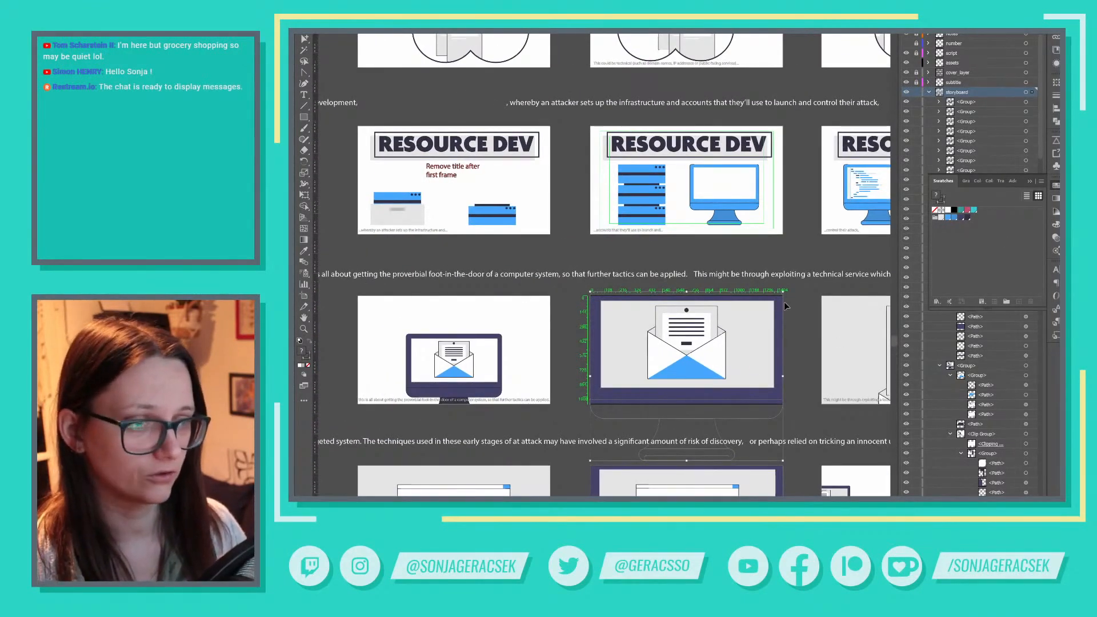
{"action": "left_click", "coordinate": [1030, 181]}
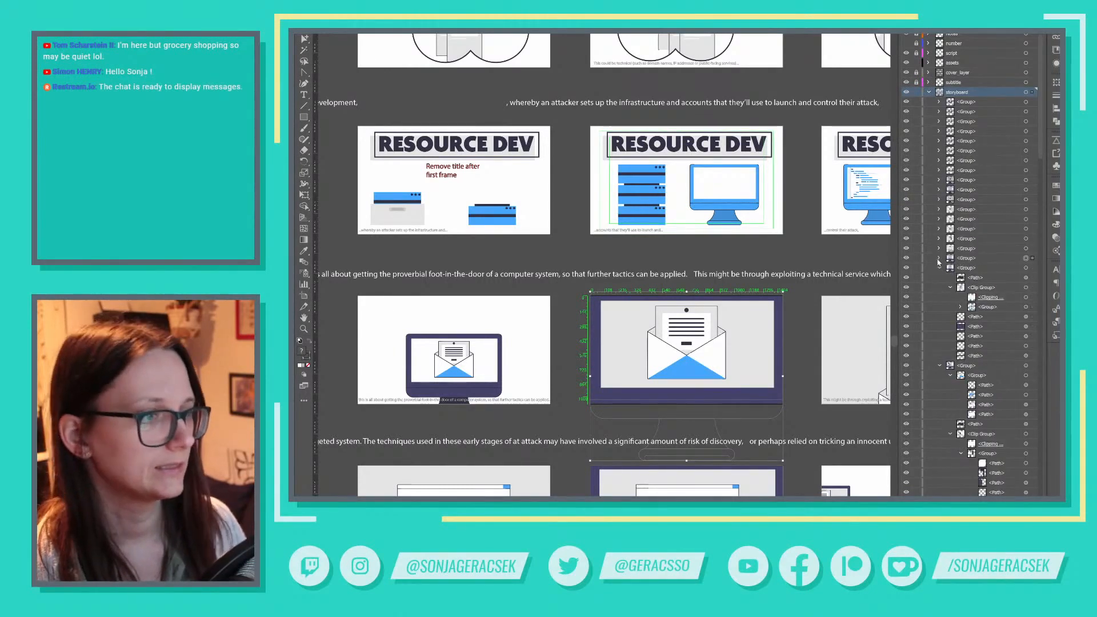
{"action": "left_click", "coordinate": [940, 258]}
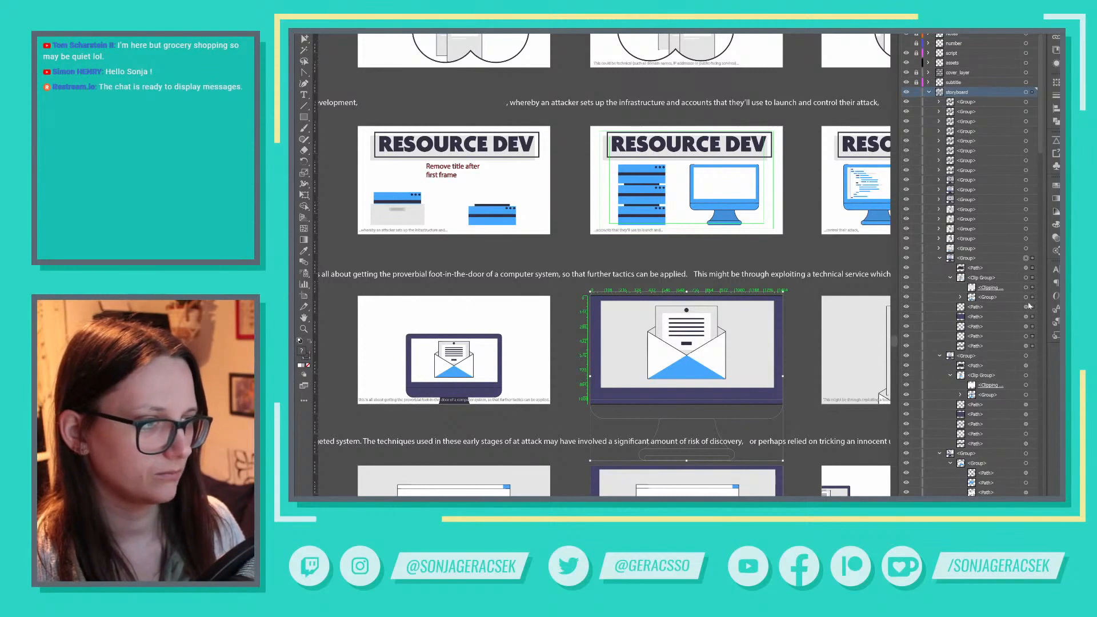
{"action": "left_click", "coordinate": [1032, 288]}
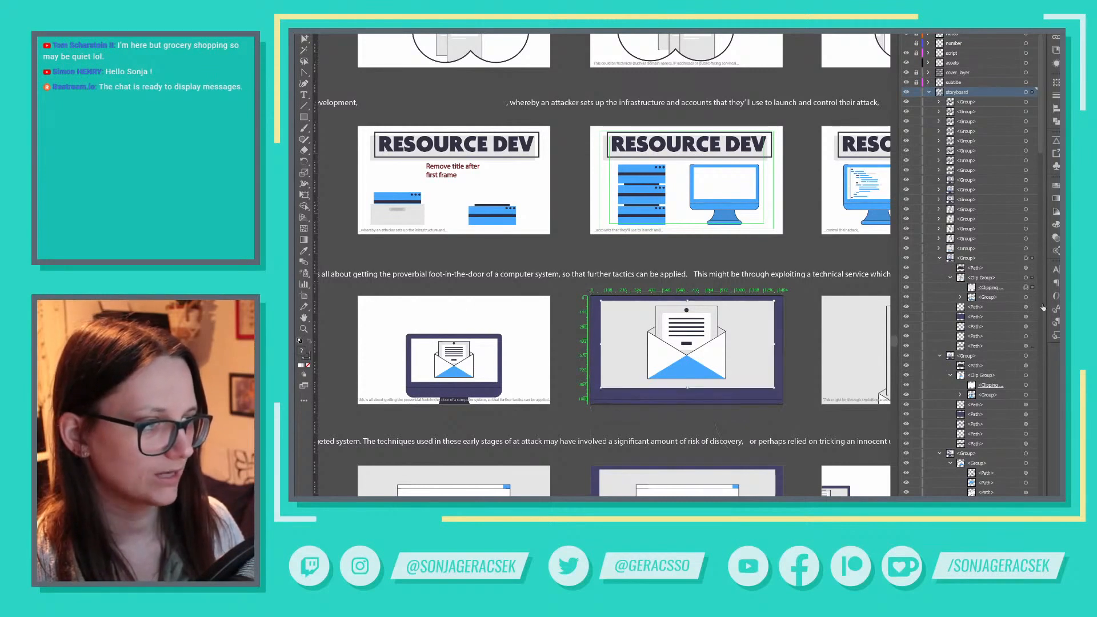
{"action": "left_click", "coordinate": [1057, 192]}
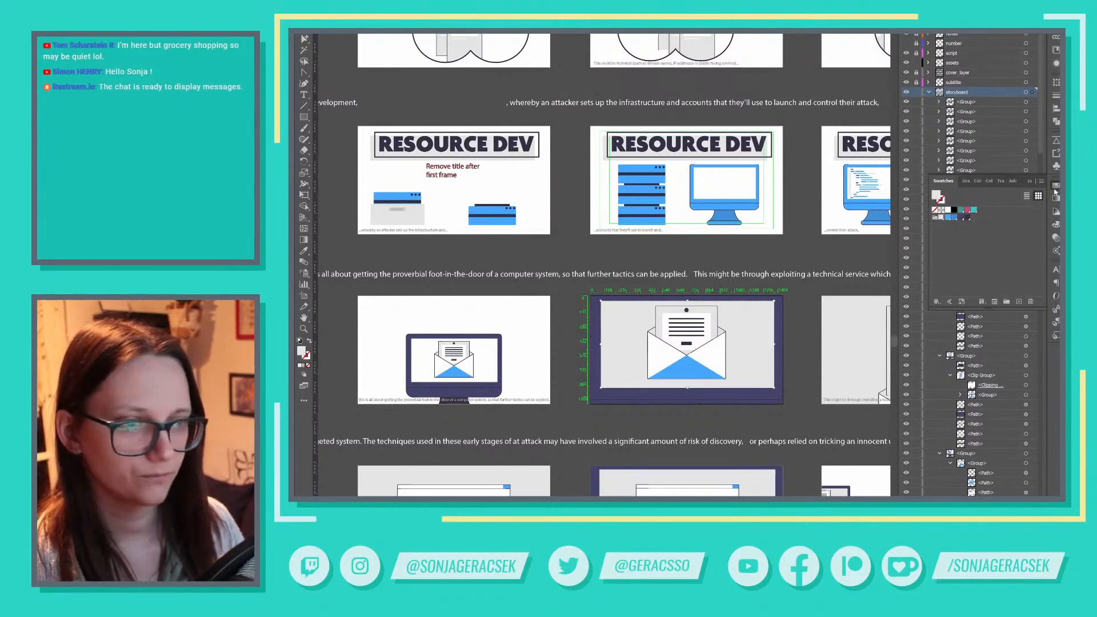
{"action": "left_click", "coordinate": [949, 210]}
Fill the background rectangle of the frame with the tall document rising from the envelope with white
{"action": "scroll", "coordinate": [596, 315], "scroll_direction": "right", "scroll_amount": 5}
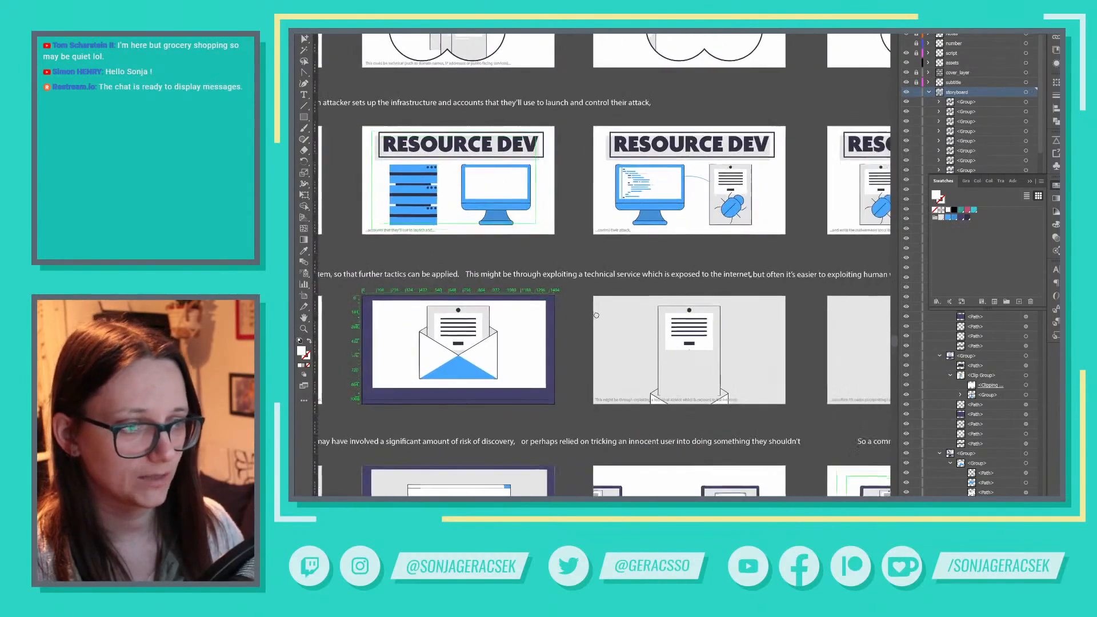
{"action": "scroll", "coordinate": [596, 315], "scroll_direction": "right", "scroll_amount": 1}
{"action": "left_click", "coordinate": [739, 325]}
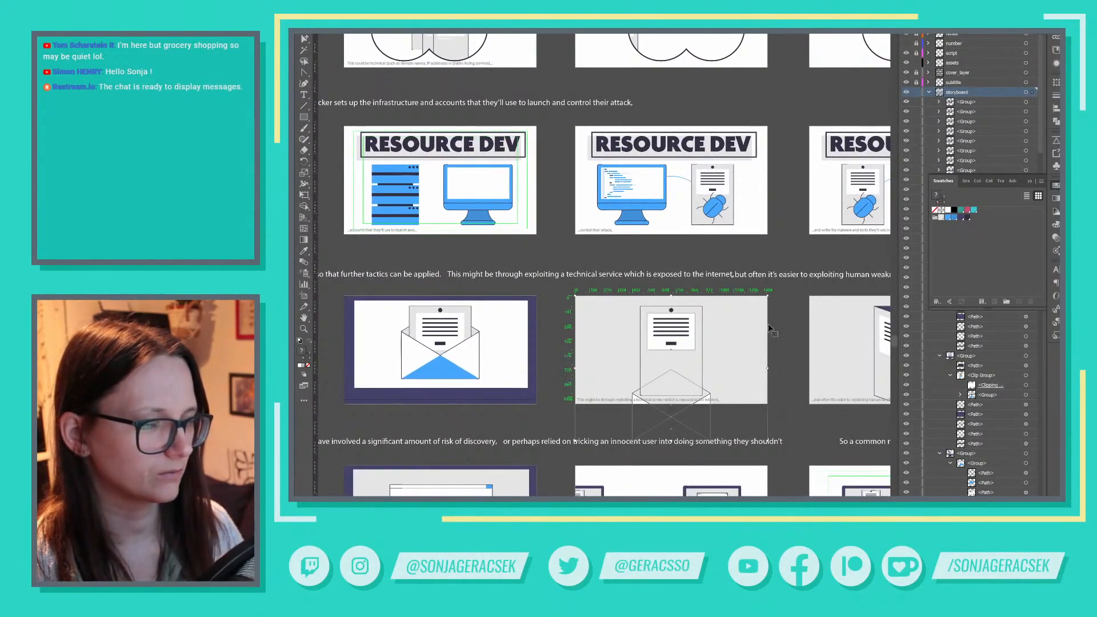
{"action": "left_click", "coordinate": [1029, 182]}
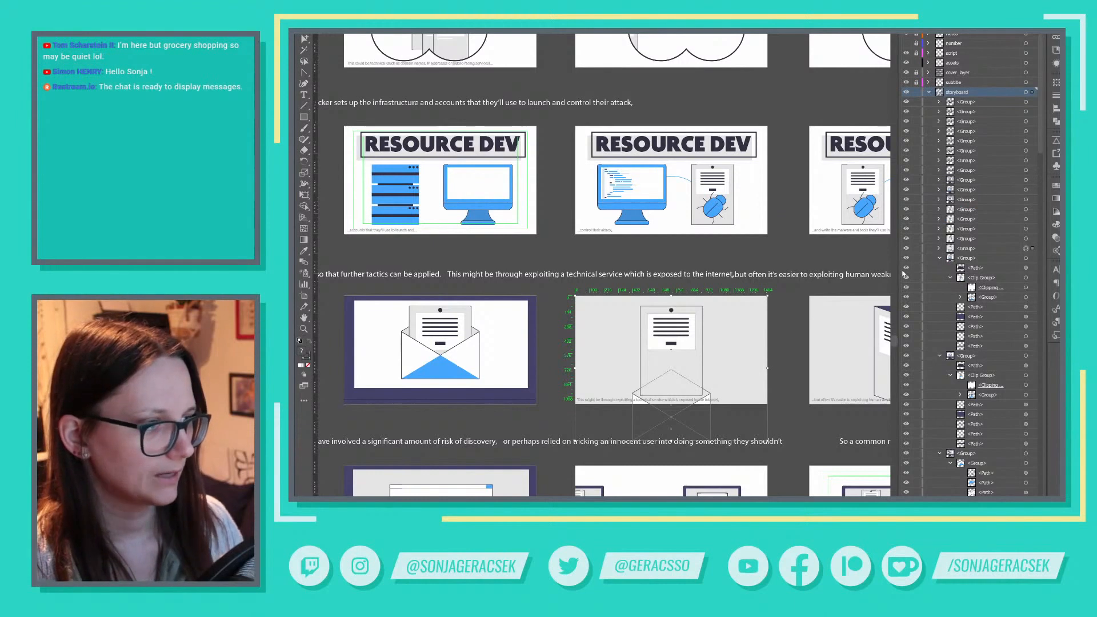
{"action": "left_click", "coordinate": [938, 249]}
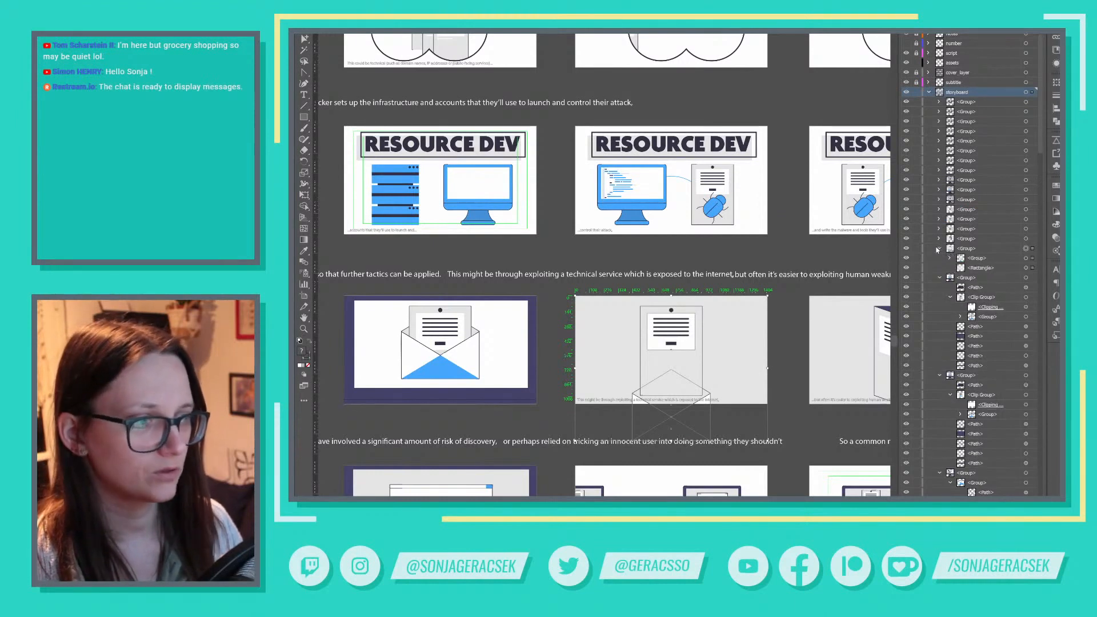
{"action": "left_click", "coordinate": [1026, 268]}
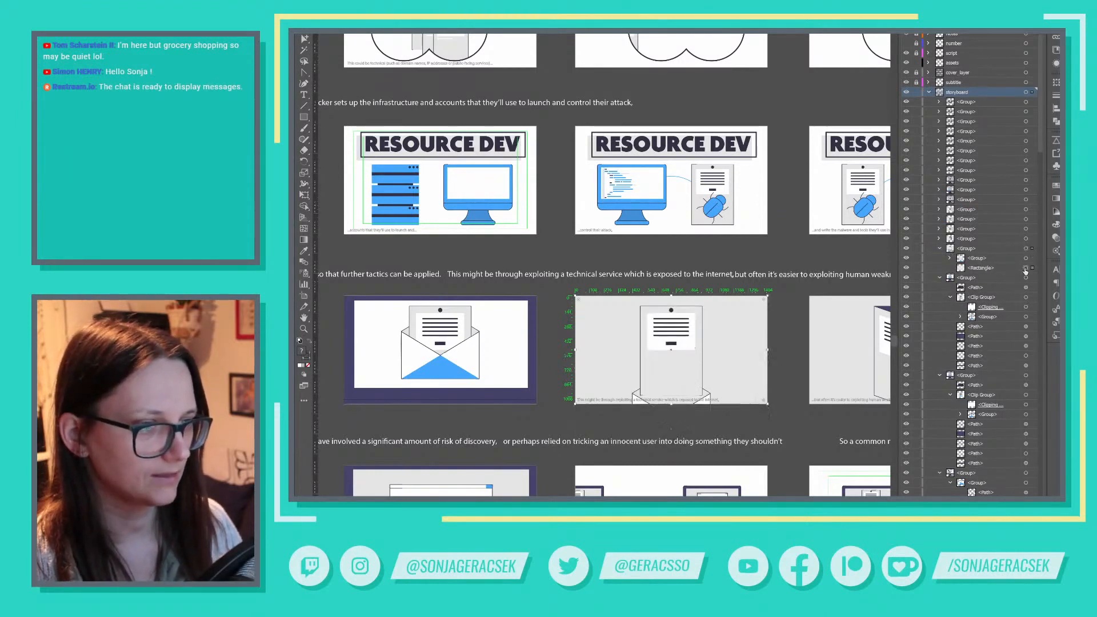
{"action": "left_click", "coordinate": [1057, 186]}
{"action": "left_click", "coordinate": [949, 216]}
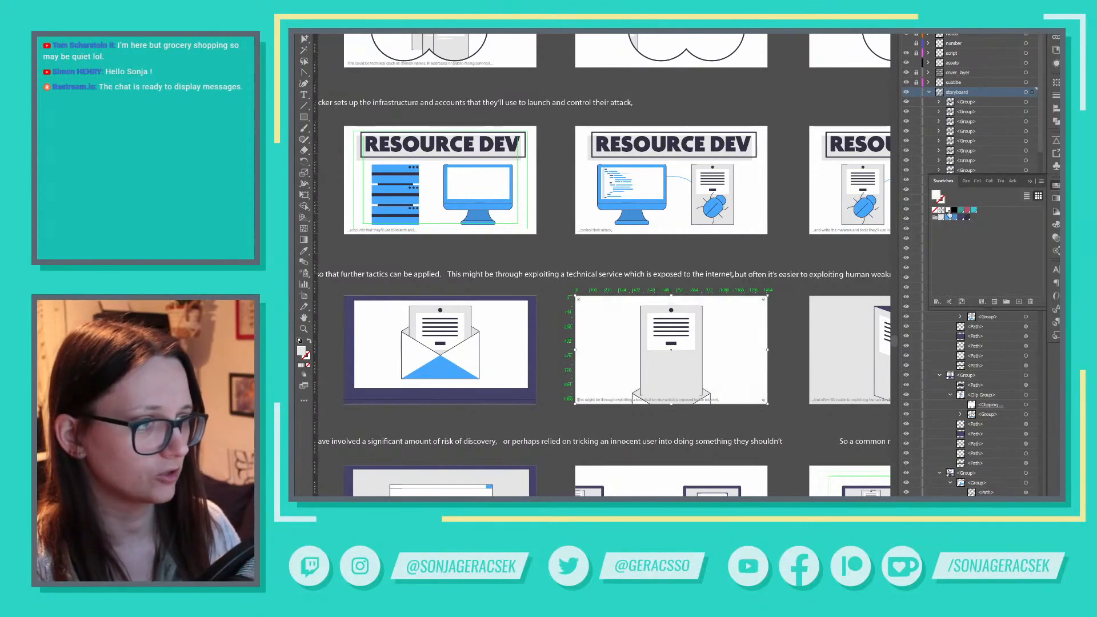
{"action": "left_click", "coordinate": [1057, 186]}
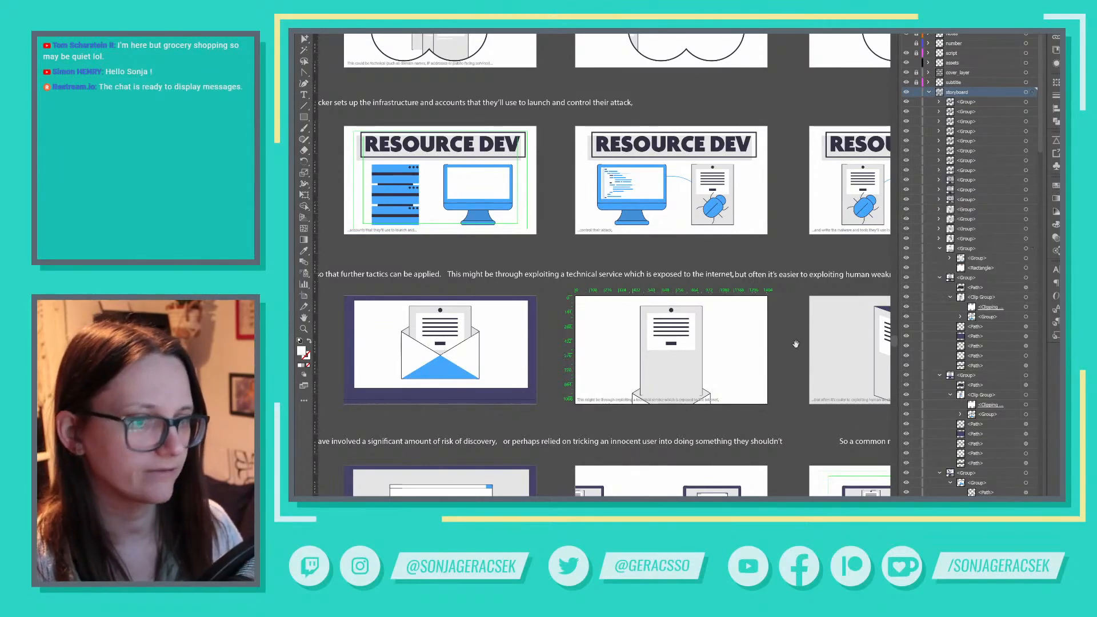
Fill the background rectangle of the frame with the opened document door and blue bug with white
{"action": "scroll", "coordinate": [783, 332], "scroll_direction": "right", "scroll_amount": 5}
{"action": "left_click", "coordinate": [788, 319]}
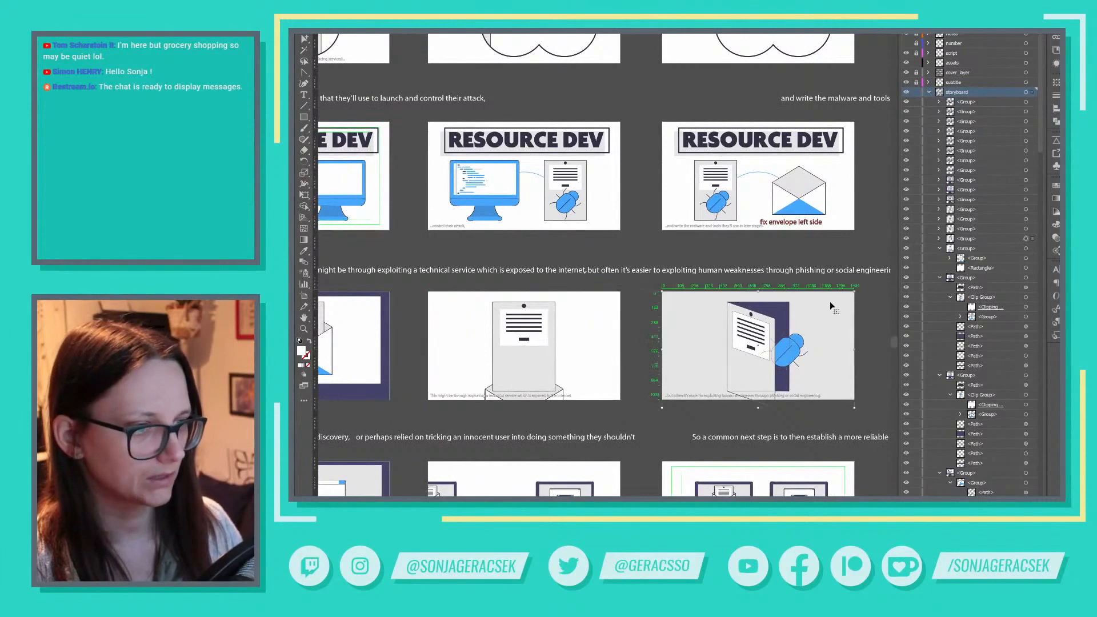
{"action": "left_click", "coordinate": [938, 239]}
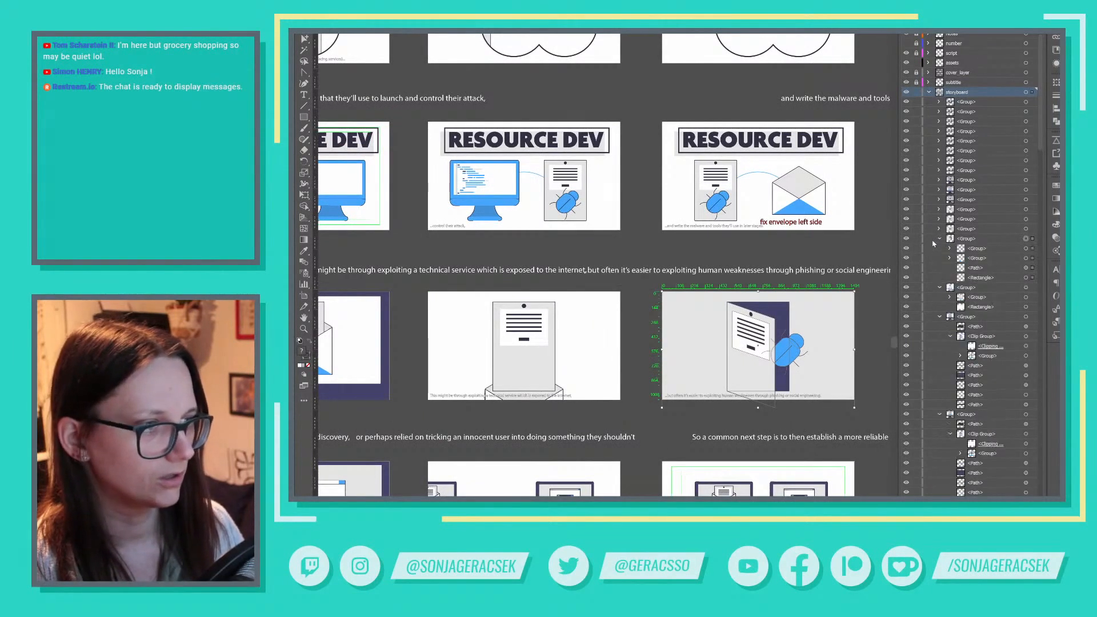
{"action": "left_click", "coordinate": [1026, 278]}
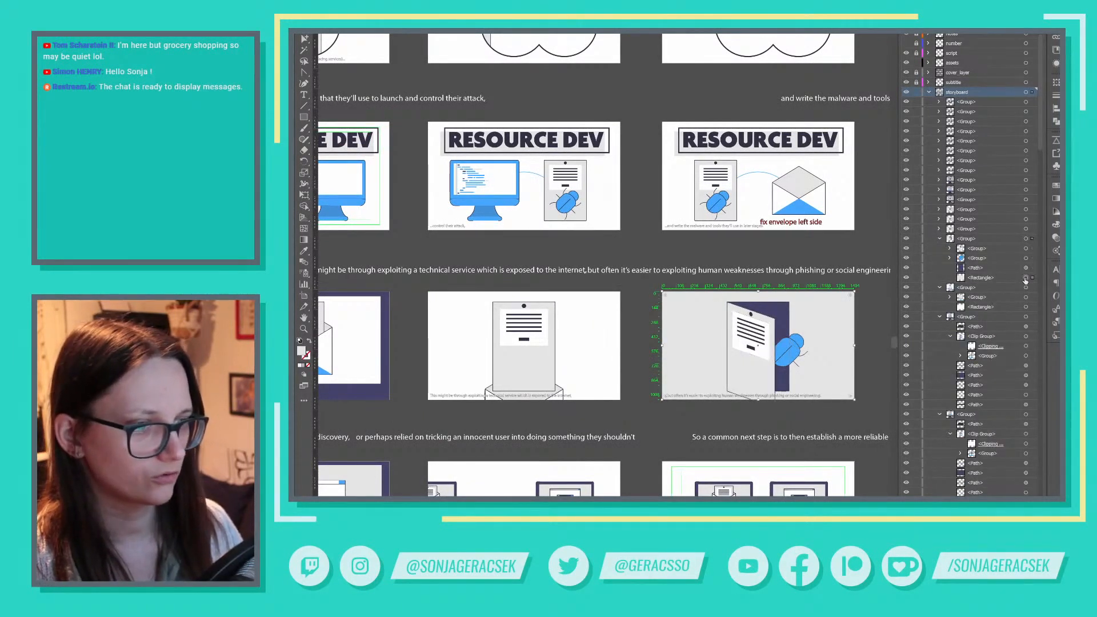
{"action": "left_click", "coordinate": [1058, 186]}
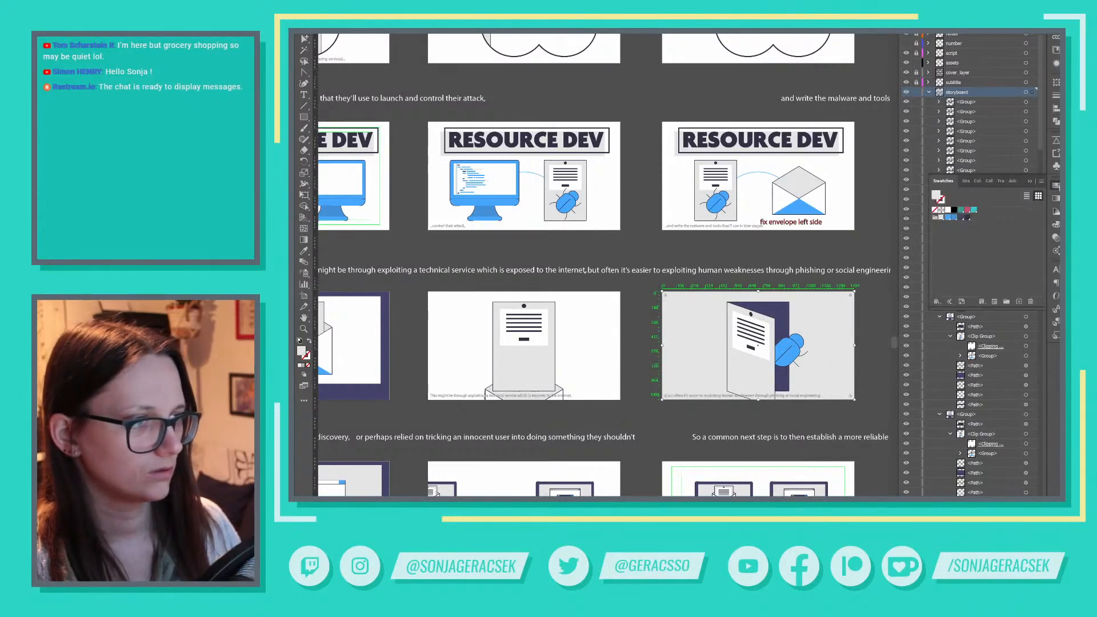
{"action": "left_click", "coordinate": [949, 210]}
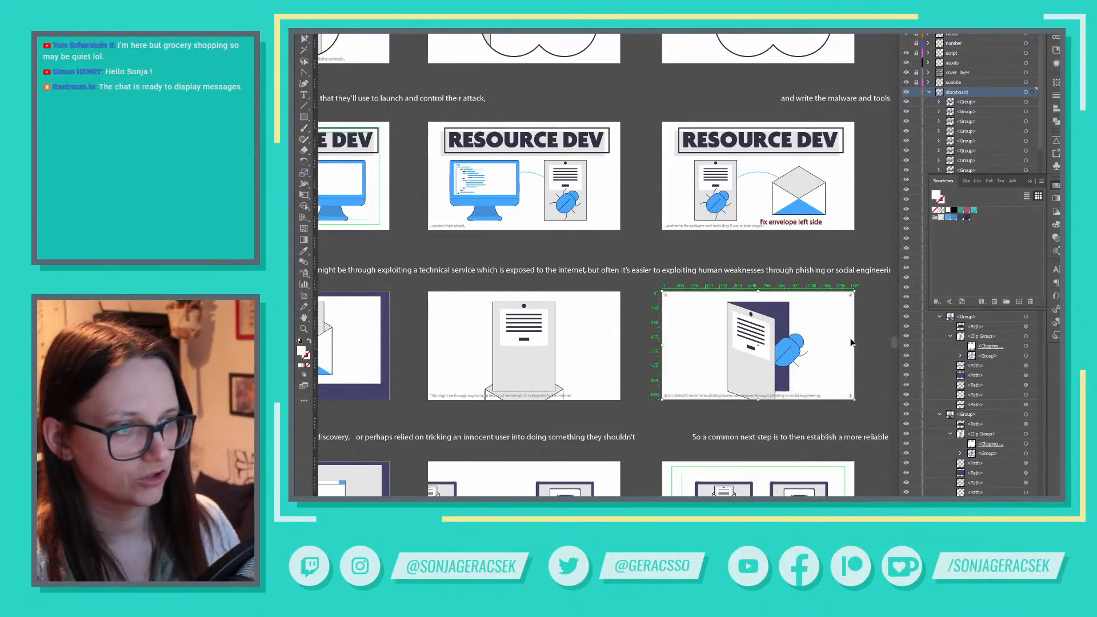
{"action": "left_click", "coordinate": [868, 366]}
Fill the background rectangle of the progress-window frame below Initial Access with white
{"action": "left_click_drag", "start_coordinate": [555, 426], "coordinate": [919, 254]}
{"action": "left_click_drag", "start_coordinate": [650, 318], "coordinate": [878, 287]}
{"action": "left_click", "coordinate": [574, 304]}
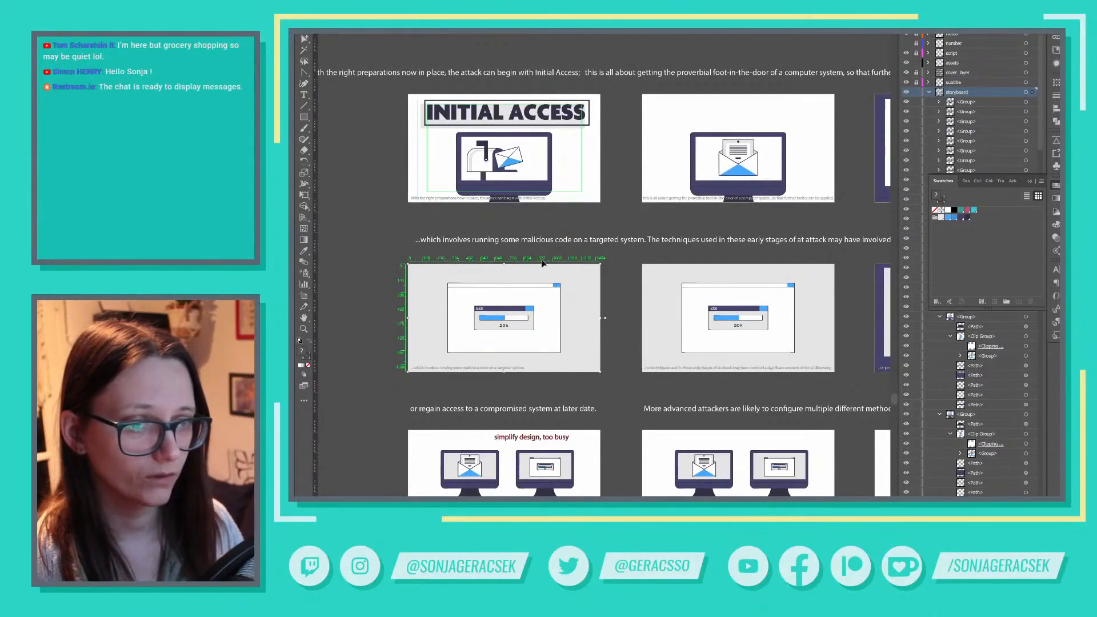
{"action": "left_click", "coordinate": [1032, 183]}
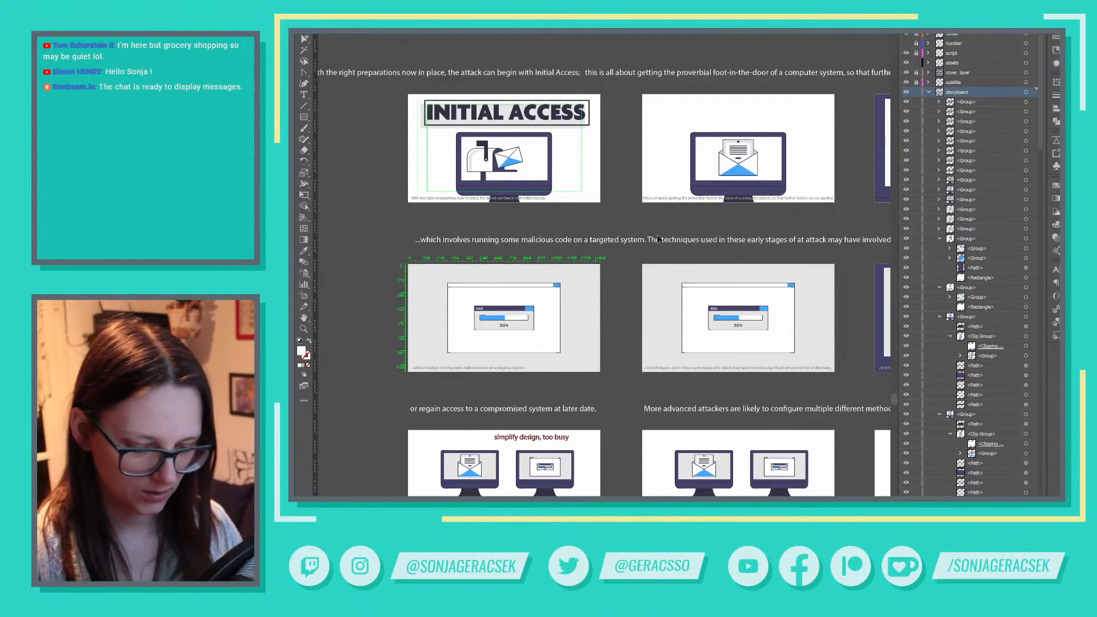
{"action": "key", "text": "v"}
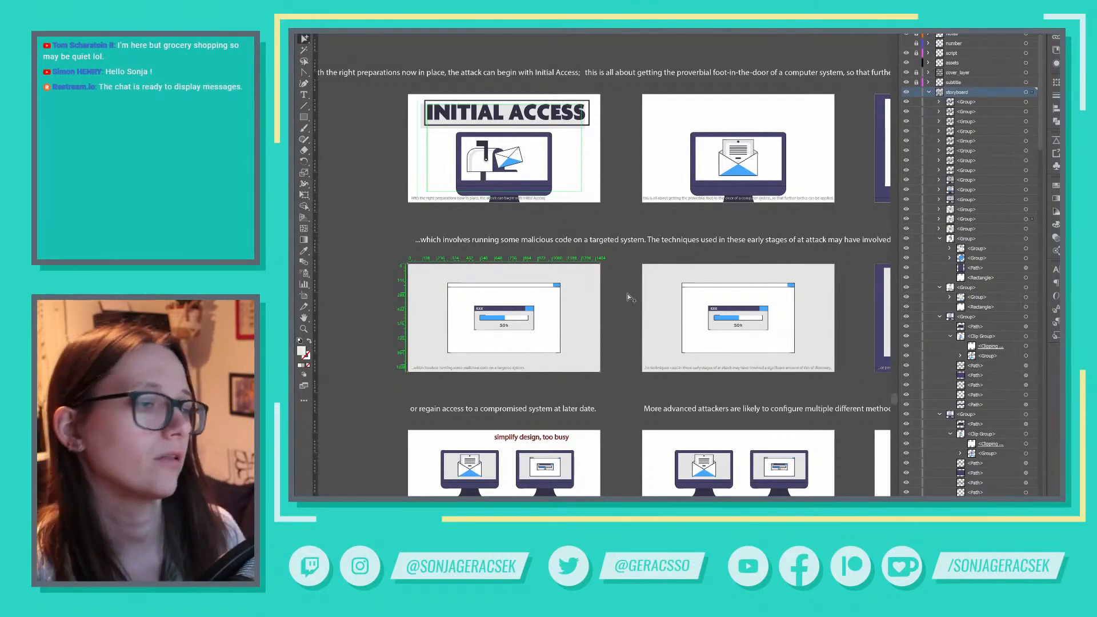
{"action": "left_click", "coordinate": [939, 219]}
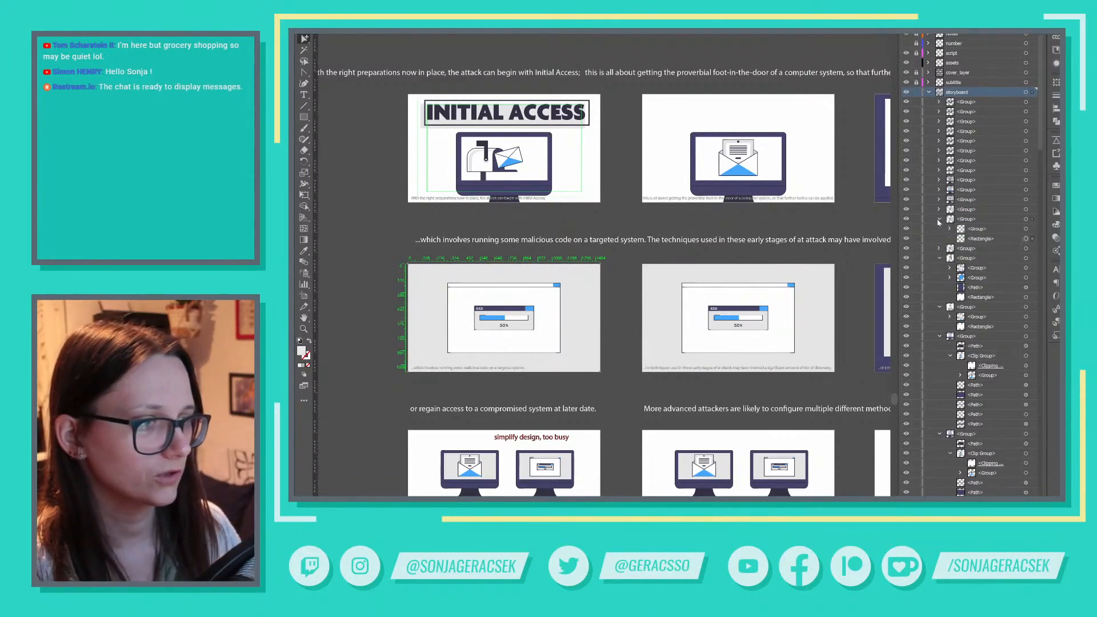
{"action": "left_click", "coordinate": [1056, 186]}
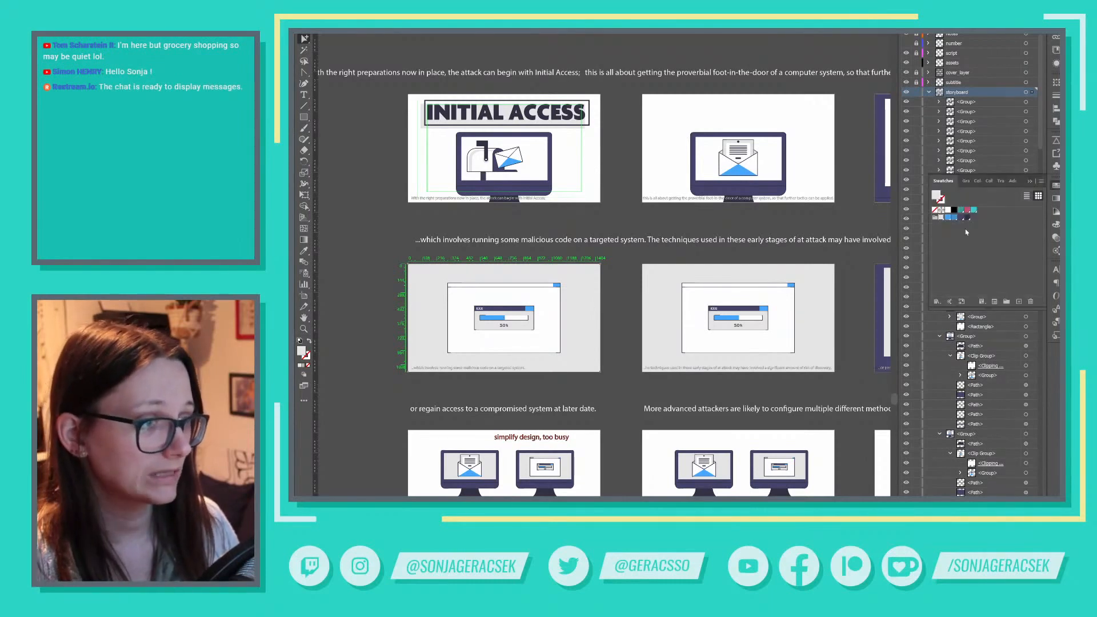
{"action": "left_click", "coordinate": [948, 209]}
Fill the background rectangle of the second progress-window frame in the row below Initial Access with white
{"action": "left_click", "coordinate": [789, 327]}
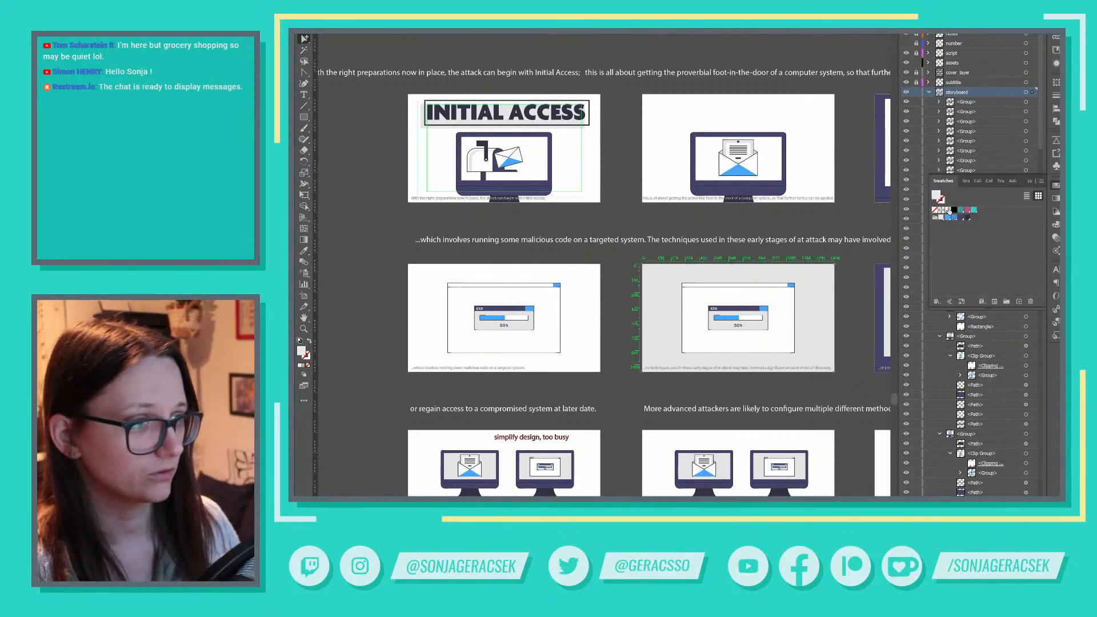
{"action": "left_click", "coordinate": [948, 210]}
{"action": "left_click", "coordinate": [849, 306]}
Fill the clipping path behind the progress window on the enlarged monitor screen with white
{"action": "left_click_drag", "start_coordinate": [848, 306], "coordinate": [632, 327]}
{"action": "left_click", "coordinate": [681, 333]}
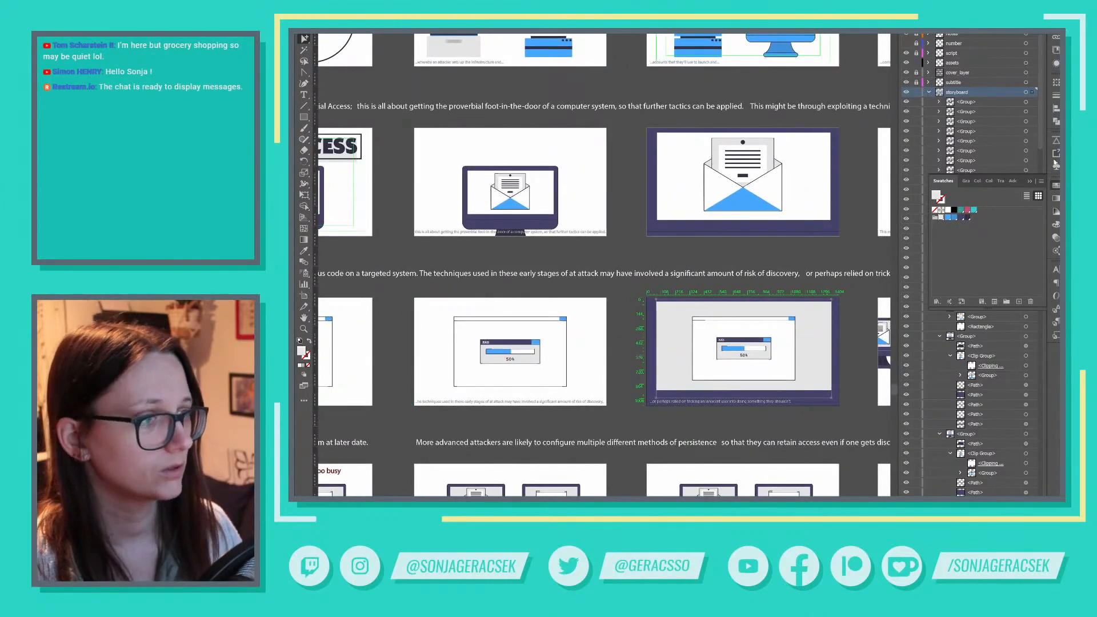
{"action": "left_click", "coordinate": [1031, 180]}
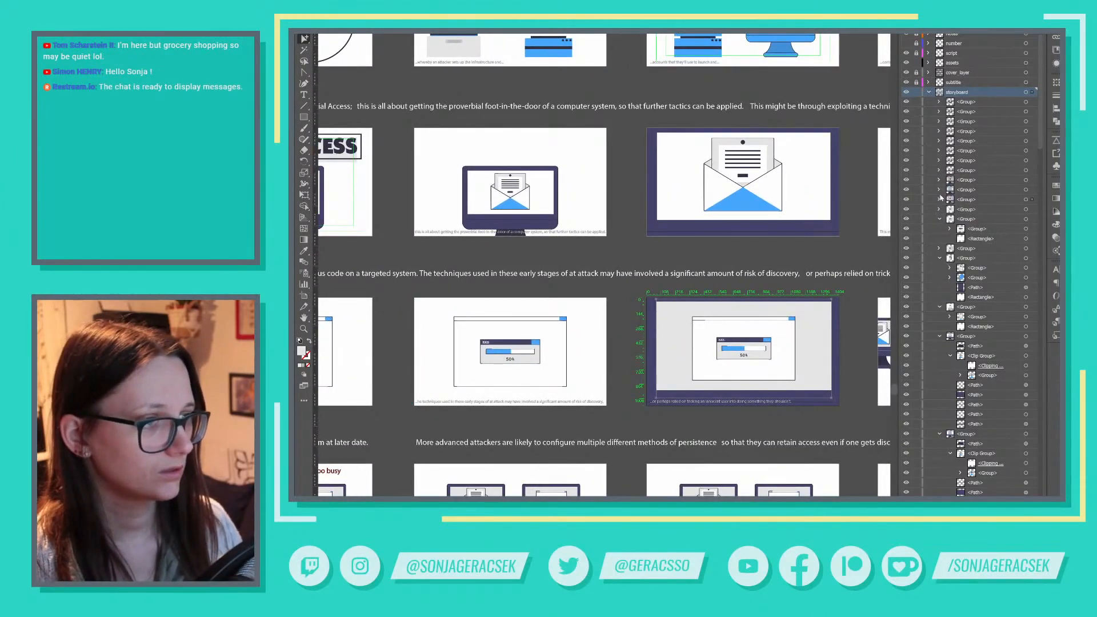
{"action": "left_click", "coordinate": [939, 199]}
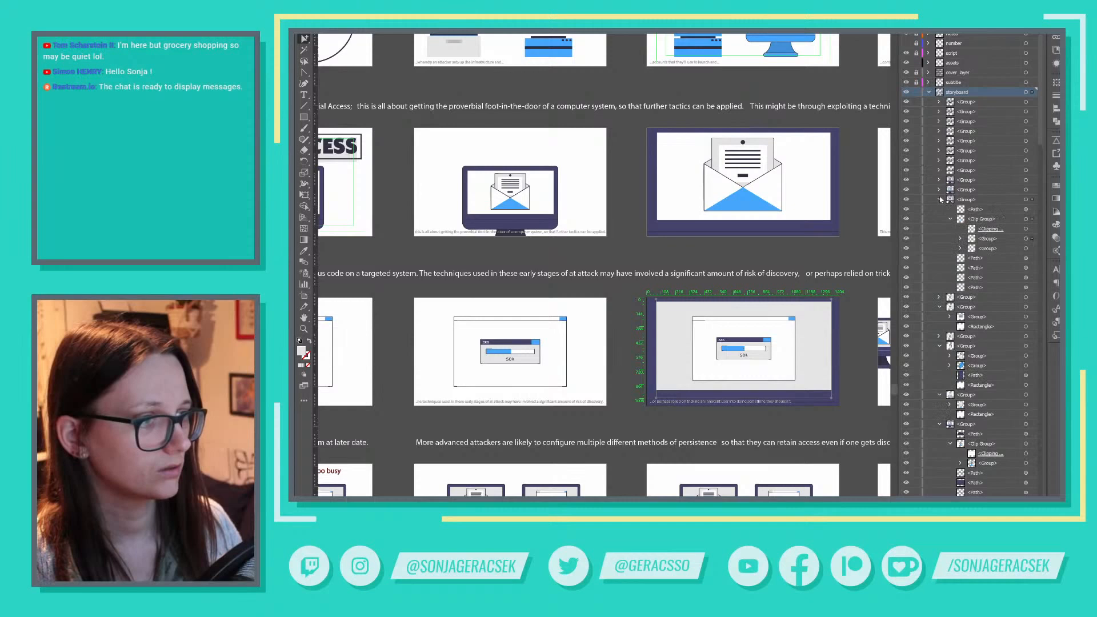
{"action": "left_click", "coordinate": [1026, 229]}
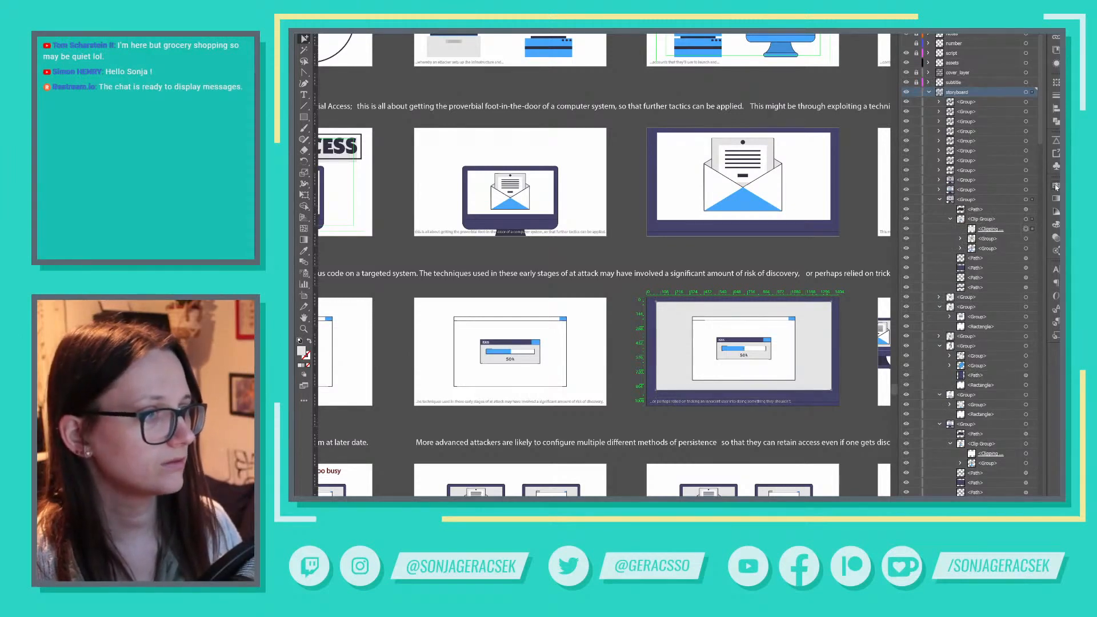
{"action": "left_click", "coordinate": [1056, 186]}
{"action": "left_click", "coordinate": [948, 211]}
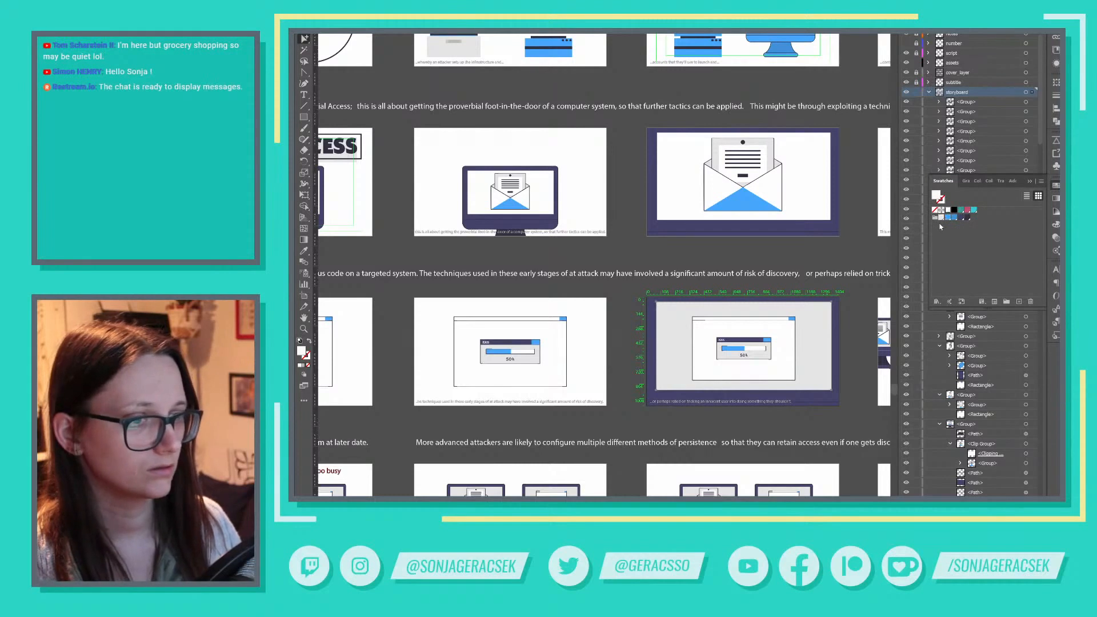
{"action": "left_click", "coordinate": [1031, 182]}
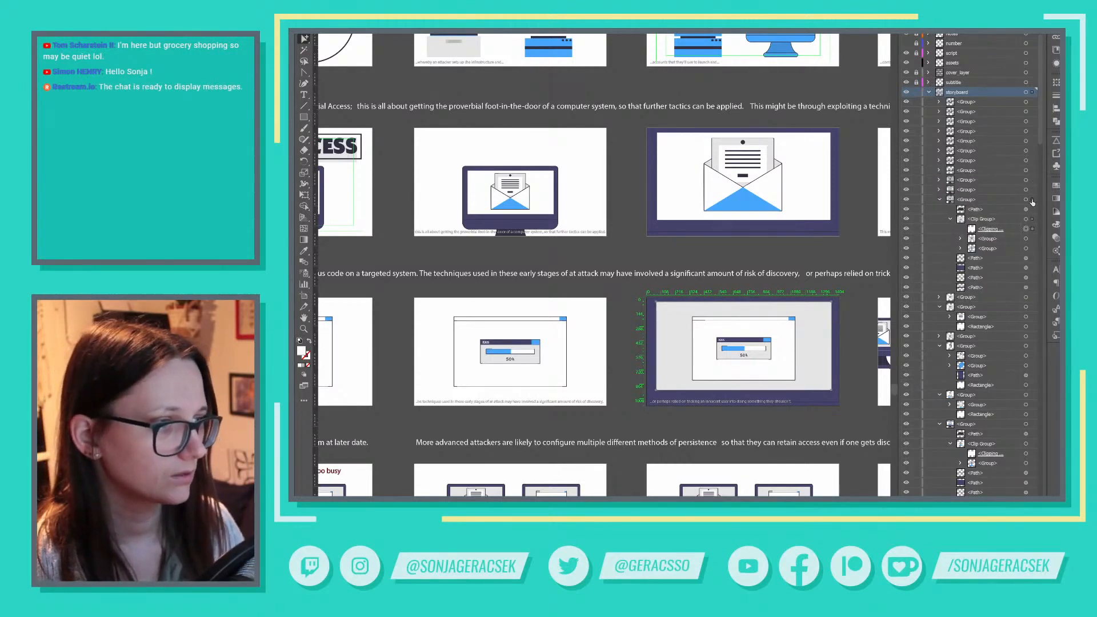
Separate the progress window from its background group on the enlarged monitor screen and delete the gray background behind it
{"action": "left_click", "coordinate": [962, 239]}
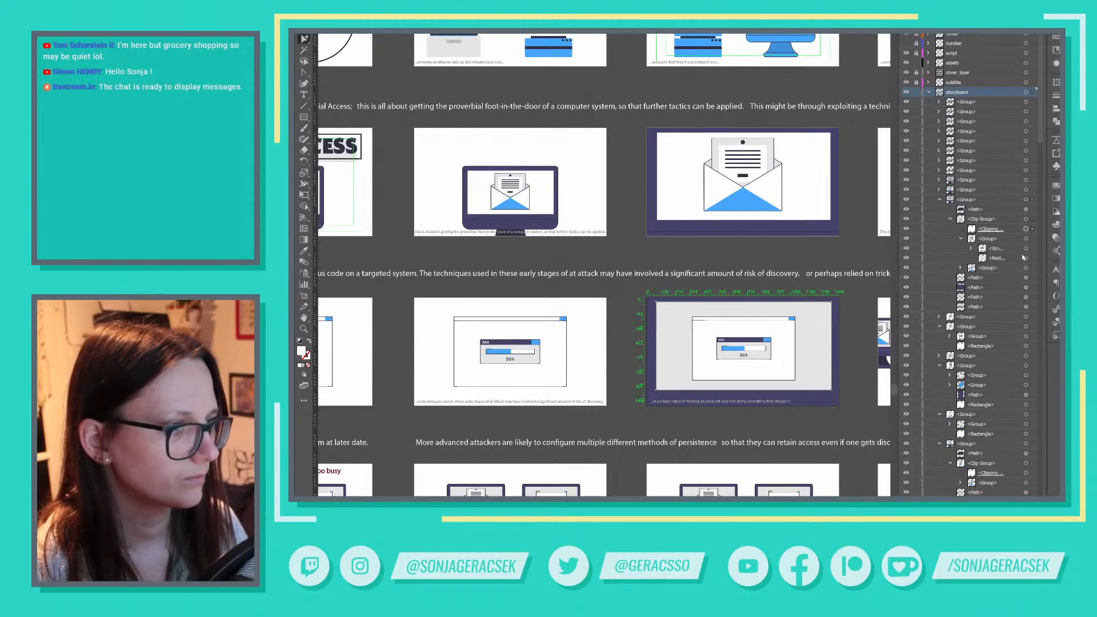
{"action": "left_click_drag", "start_coordinate": [1000, 250], "coordinate": [997, 234]}
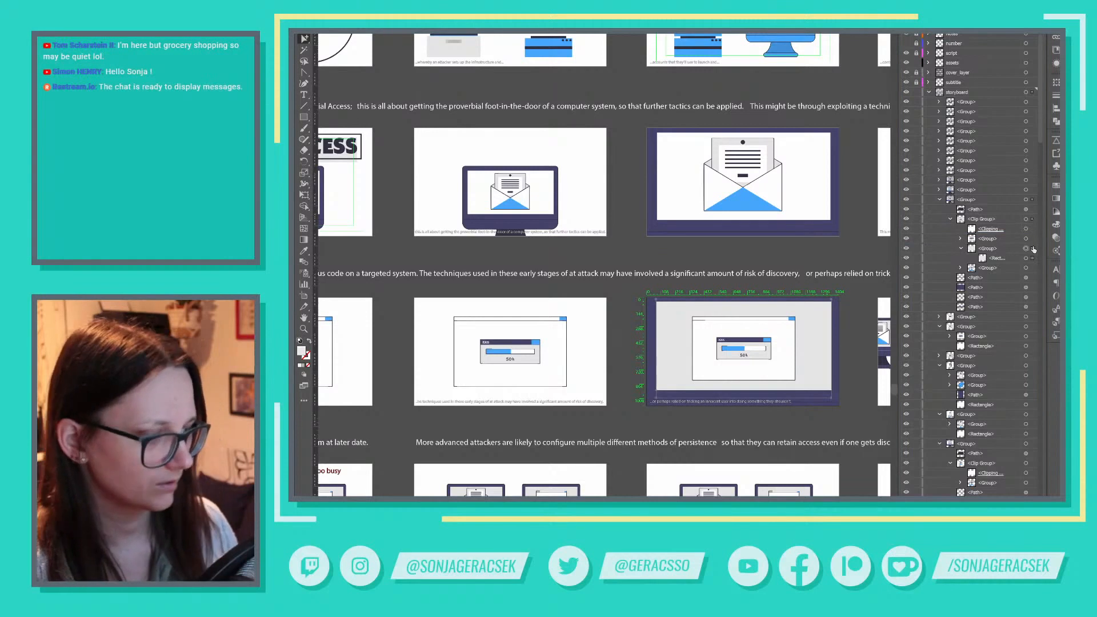
{"action": "key", "text": "ctrl+z"}
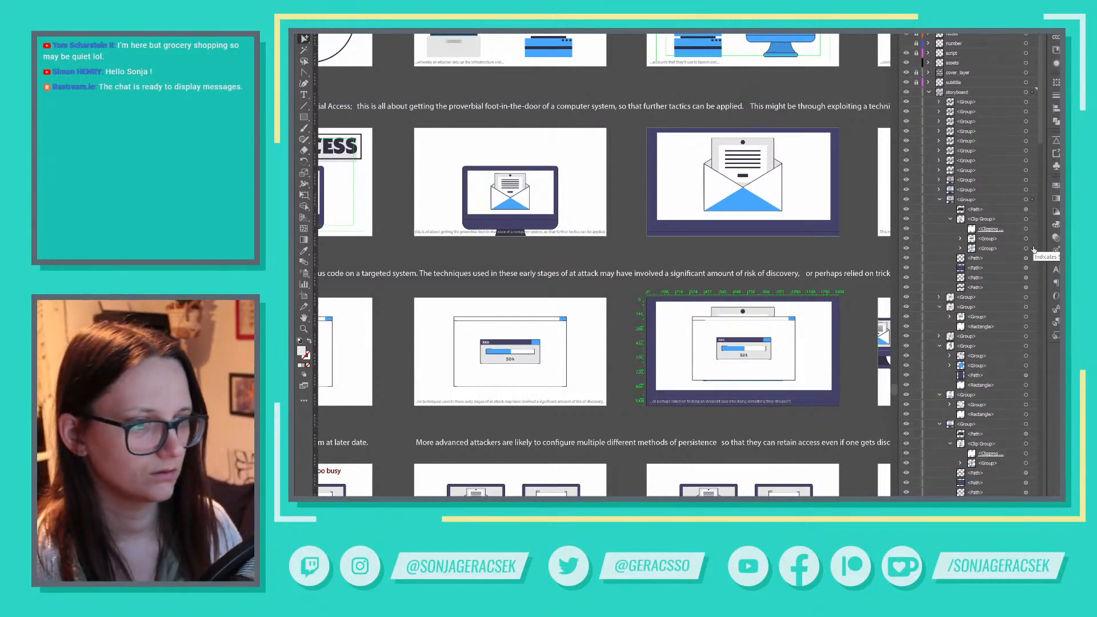
{"action": "key", "text": "ctrl+shift+z"}
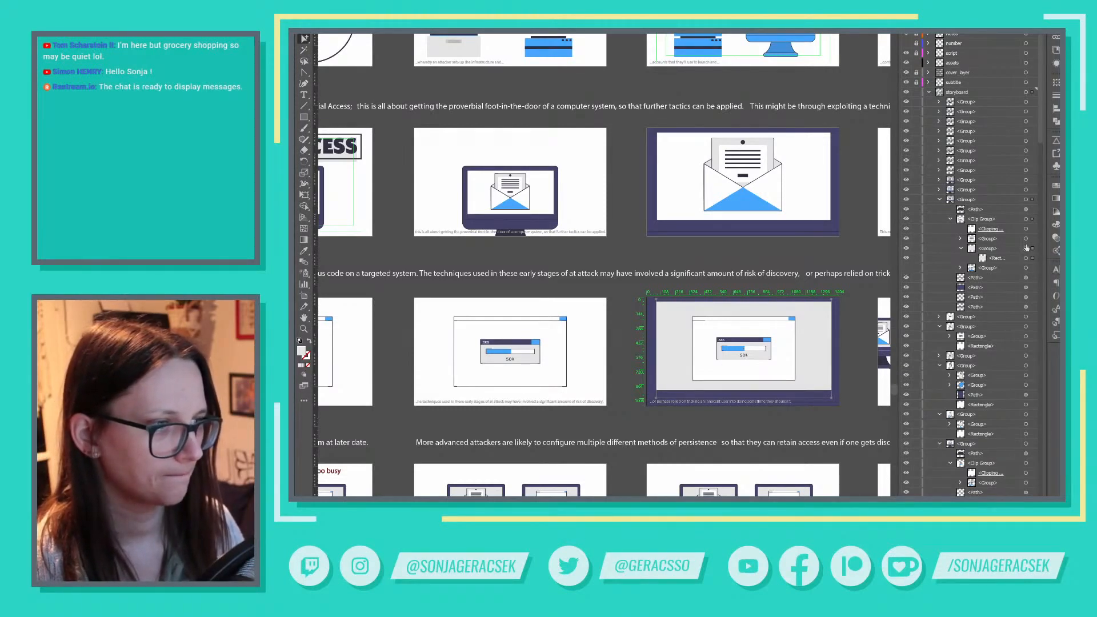
{"action": "key", "text": "ctrl+z"}
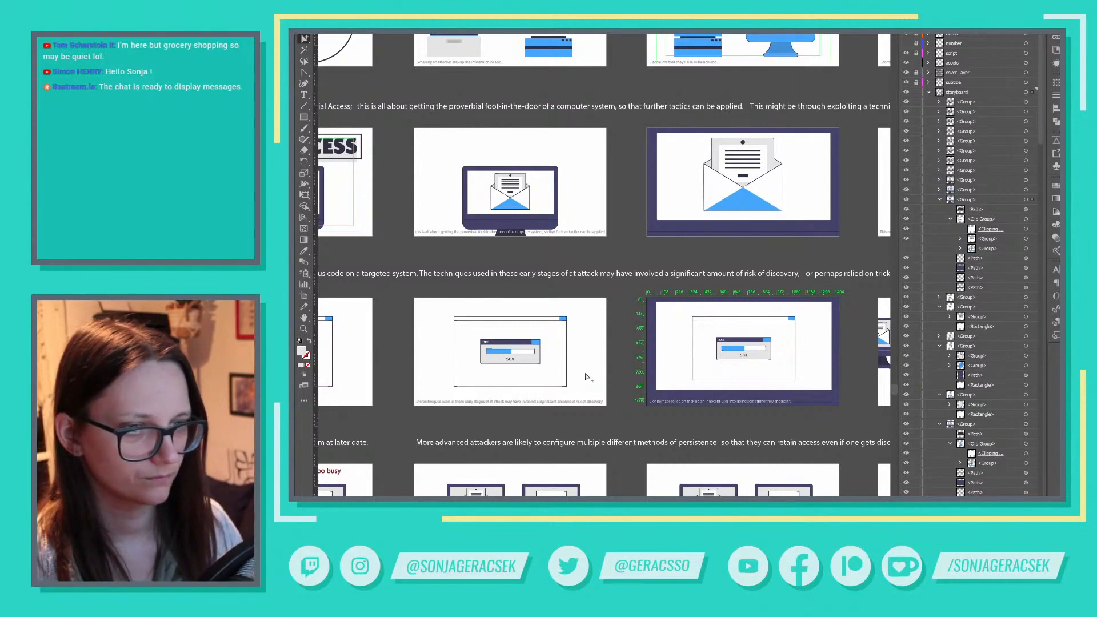
Fill the background of the Execution frame with the red note about removing the window with white
{"action": "scroll", "coordinate": [653, 355], "scroll_direction": "down", "scroll_amount": 1}
{"action": "scroll", "coordinate": [653, 356], "scroll_direction": "down", "scroll_amount": 1}
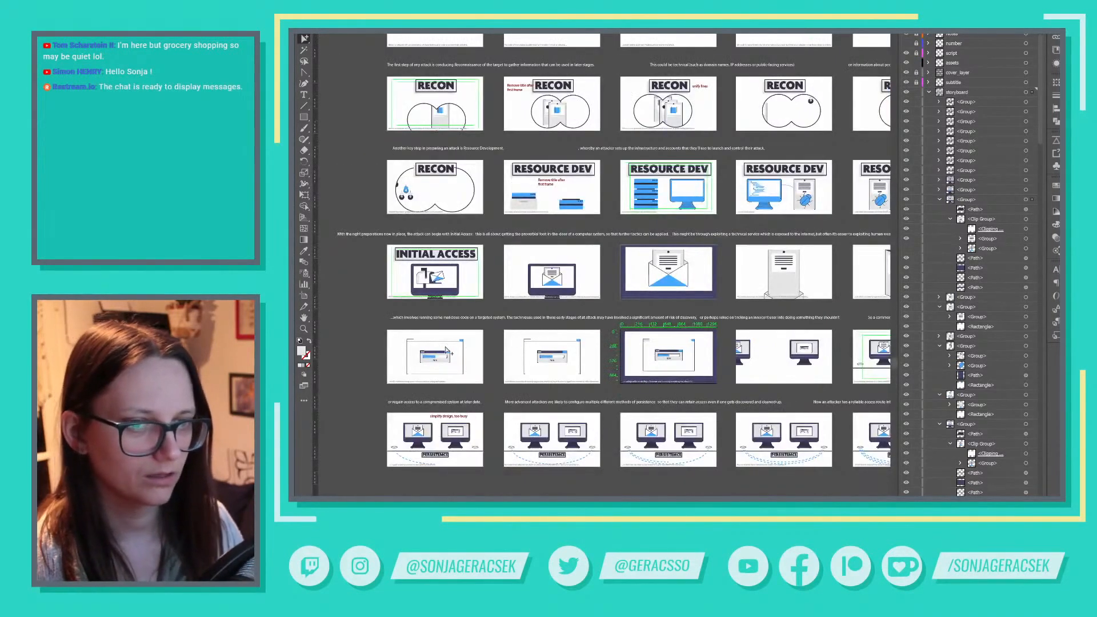
{"action": "left_click_drag", "start_coordinate": [764, 327], "coordinate": [525, 357]}
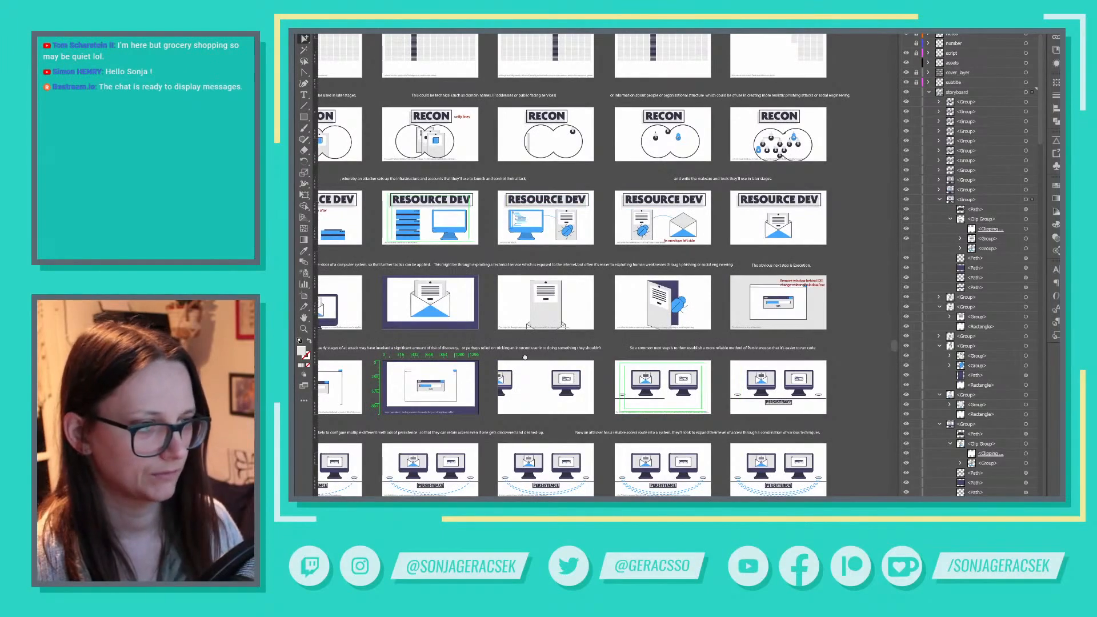
{"action": "mouse_move", "coordinate": [525, 357]}
{"action": "left_mouse_down"}
{"action": "mouse_move", "coordinate": [715, 327]}
{"action": "mouse_move", "coordinate": [533, 347]}
{"action": "left_mouse_up"}
{"action": "left_click", "coordinate": [833, 309]}
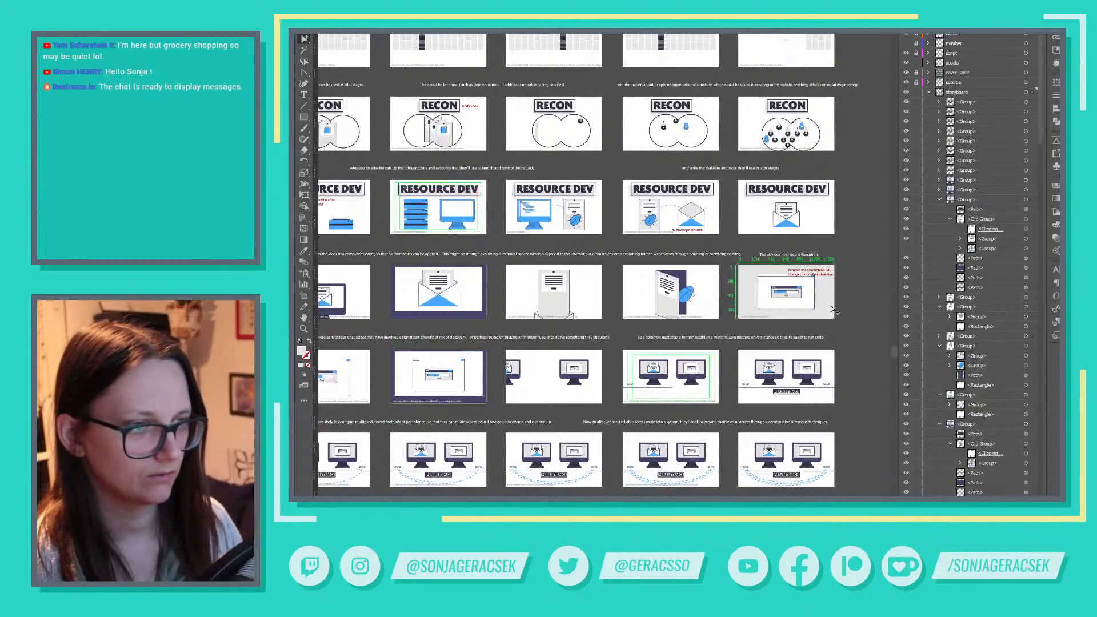
{"action": "left_click", "coordinate": [1056, 187]}
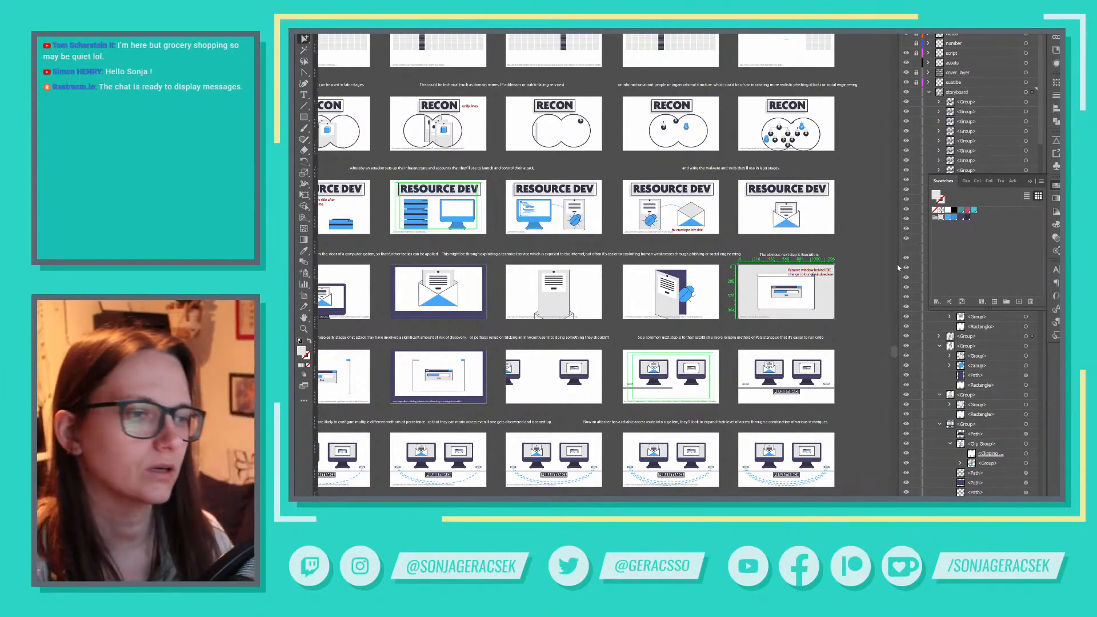
{"action": "left_click", "coordinate": [949, 211]}
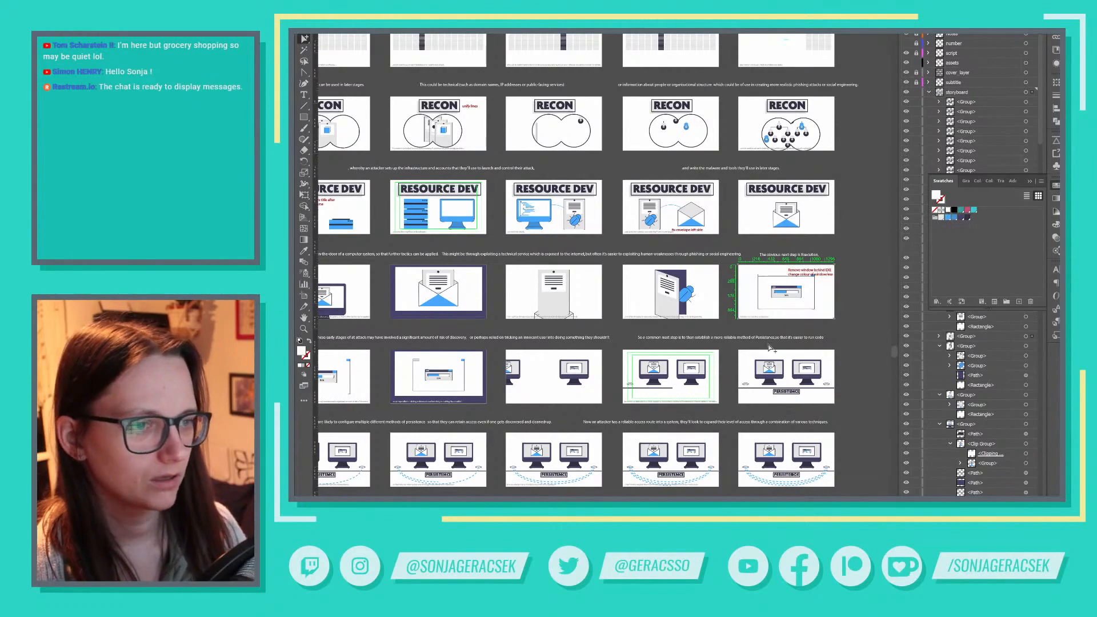
{"action": "scroll", "coordinate": [863, 336], "scroll_direction": "left", "scroll_amount": 5}
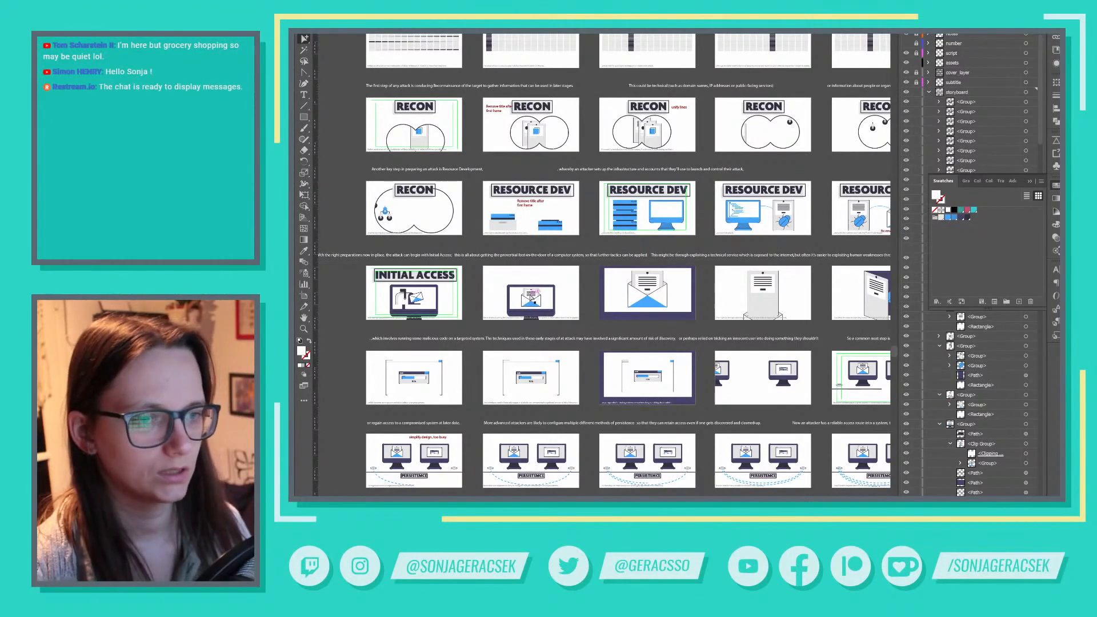
{"action": "scroll", "coordinate": [532, 296], "scroll_direction": "up", "scroll_amount": 3}
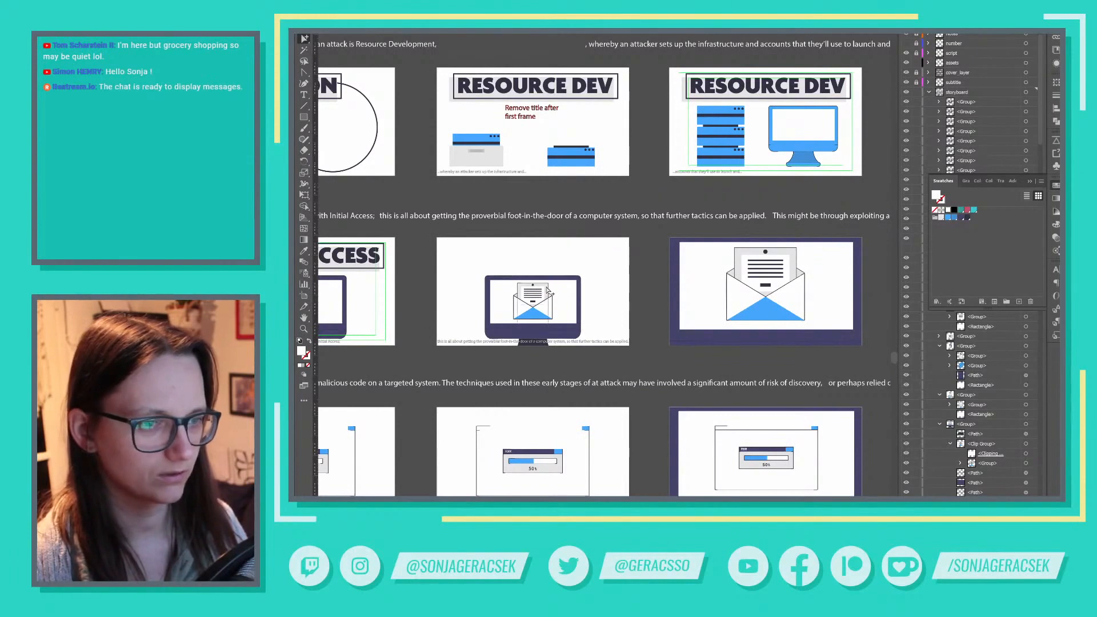
{"action": "left_click", "coordinate": [549, 292]}
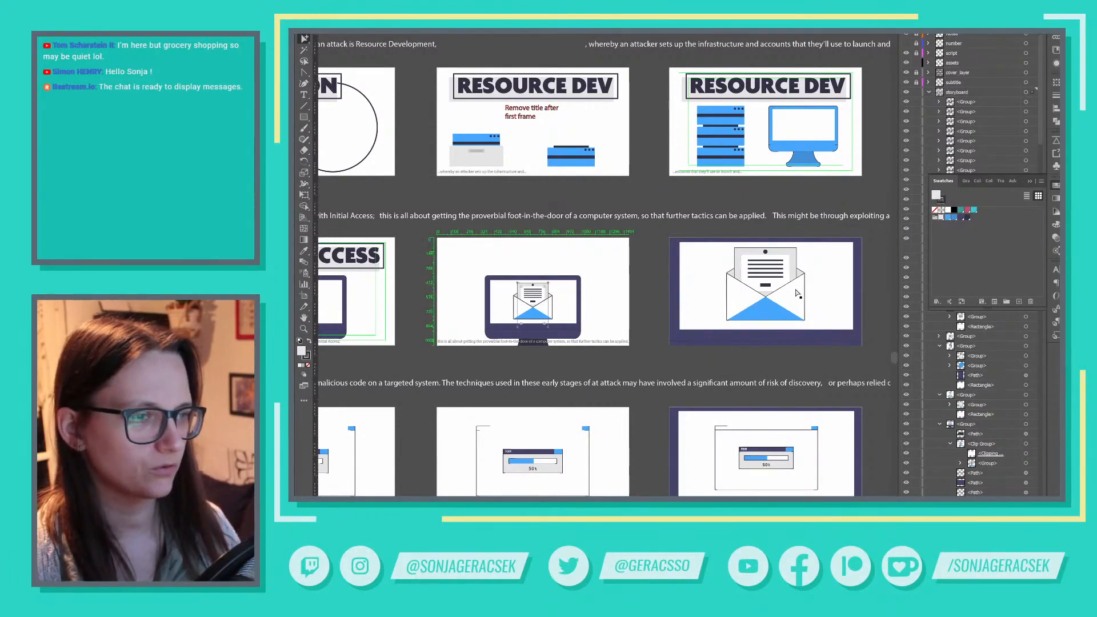
{"action": "scroll", "coordinate": [798, 293], "scroll_direction": "down", "scroll_amount": 2}
{"action": "left_click_drag", "start_coordinate": [798, 291], "coordinate": [583, 285]}
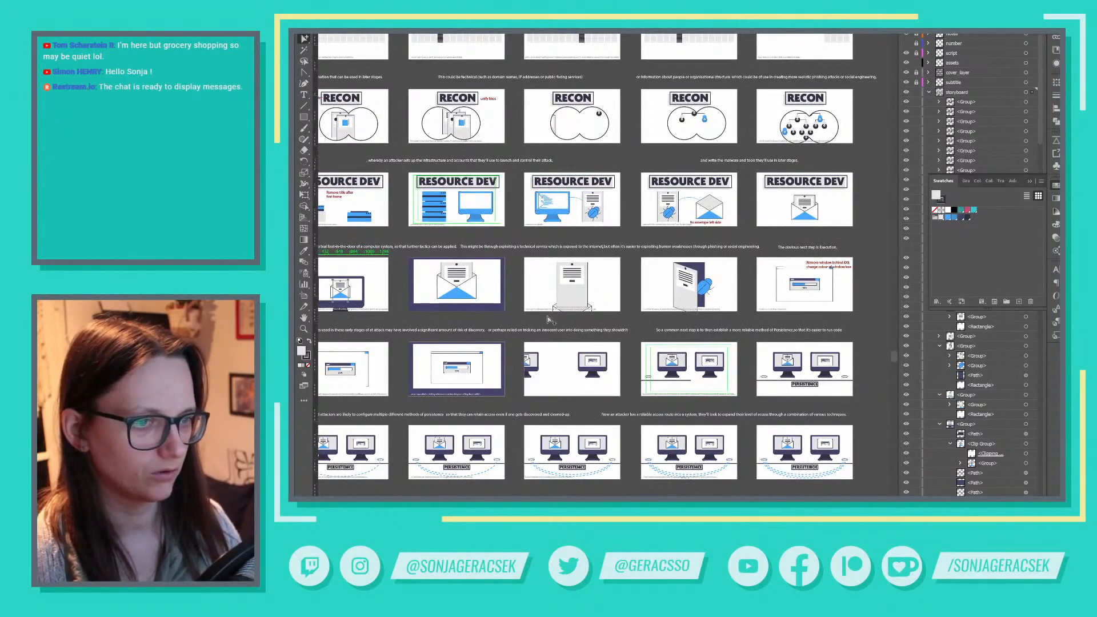
Move the progress dialog out of its window group in the Execution frame and delete the larger window behind it
{"action": "left_click", "coordinate": [844, 294]}
{"action": "left_click", "coordinate": [1031, 182]}
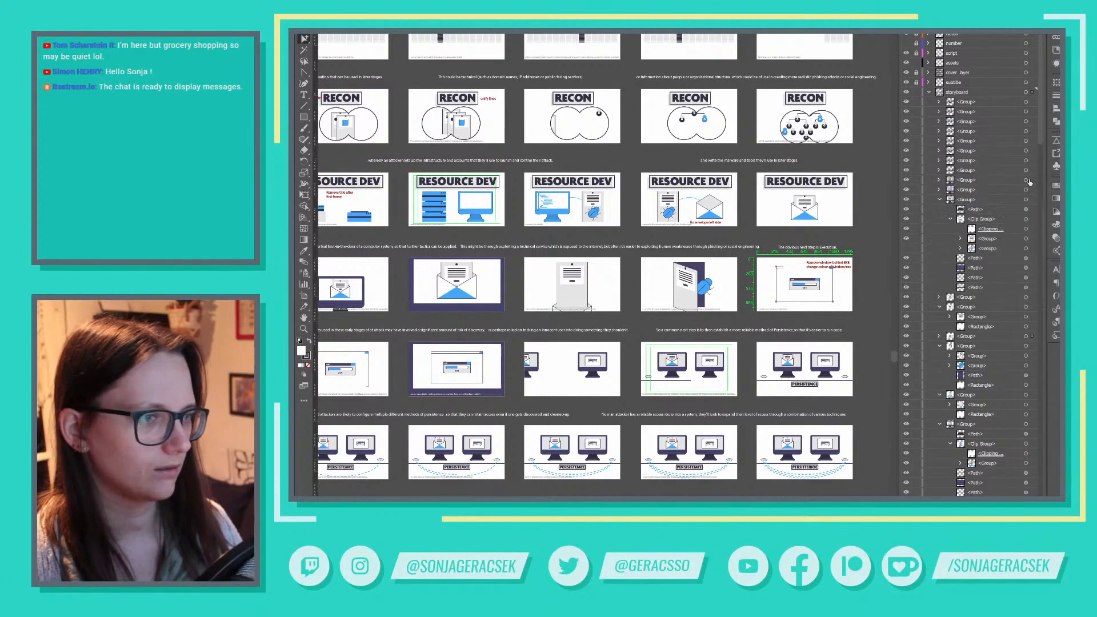
{"action": "left_click", "coordinate": [940, 337]}
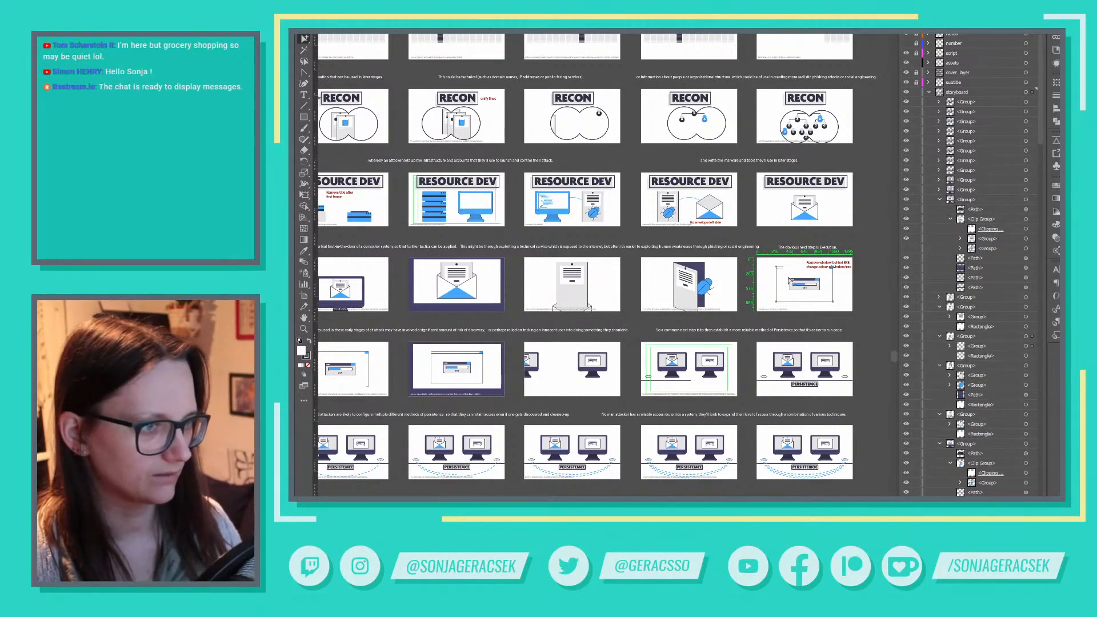
{"action": "left_click", "coordinate": [951, 346]}
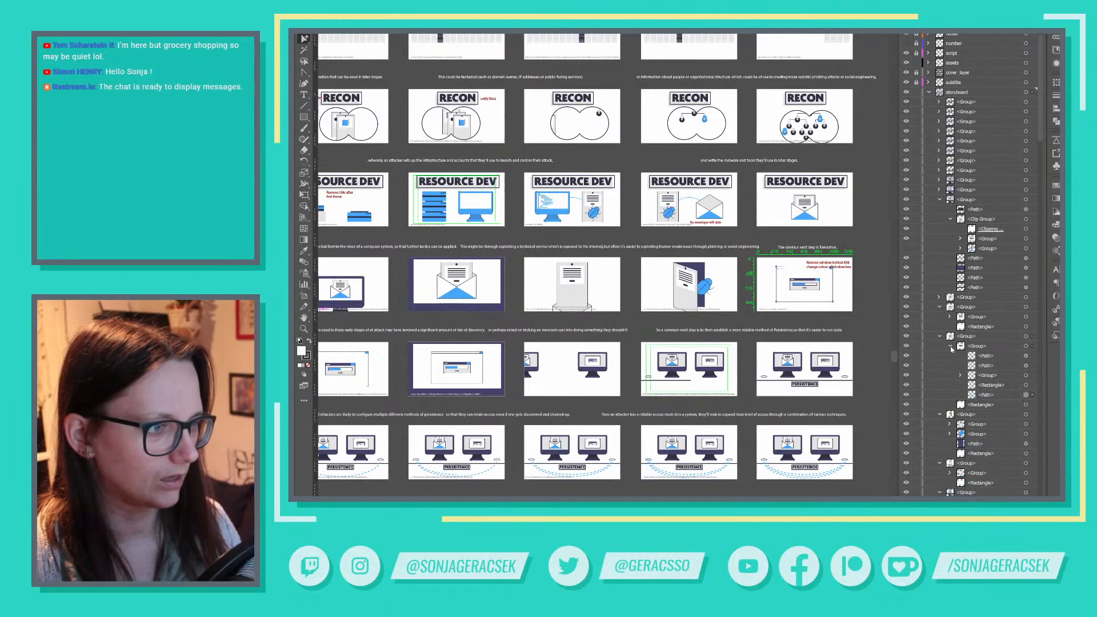
{"action": "left_click", "coordinate": [1027, 376]}
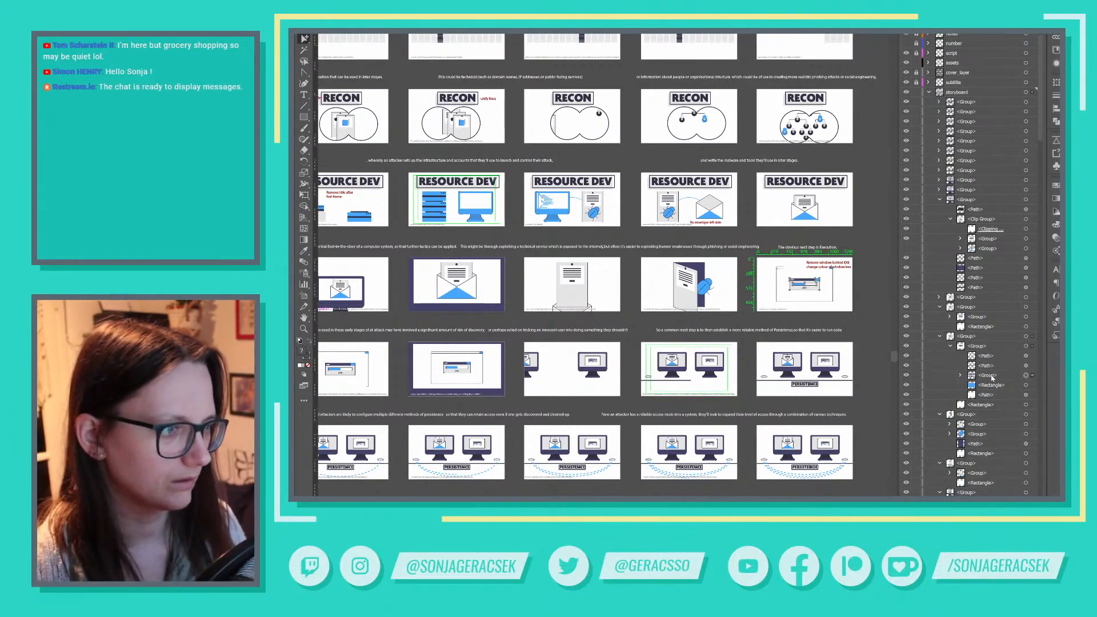
{"action": "left_click_drag", "start_coordinate": [992, 376], "coordinate": [995, 345]}
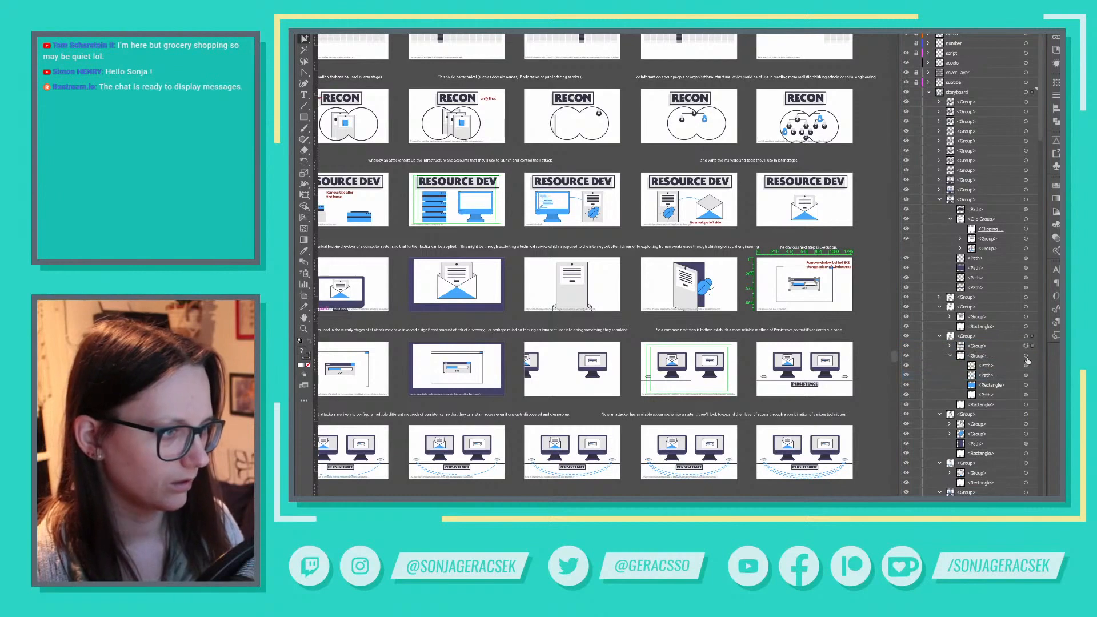
{"action": "left_click", "coordinate": [1027, 356]}
{"action": "key", "text": "Delete"}
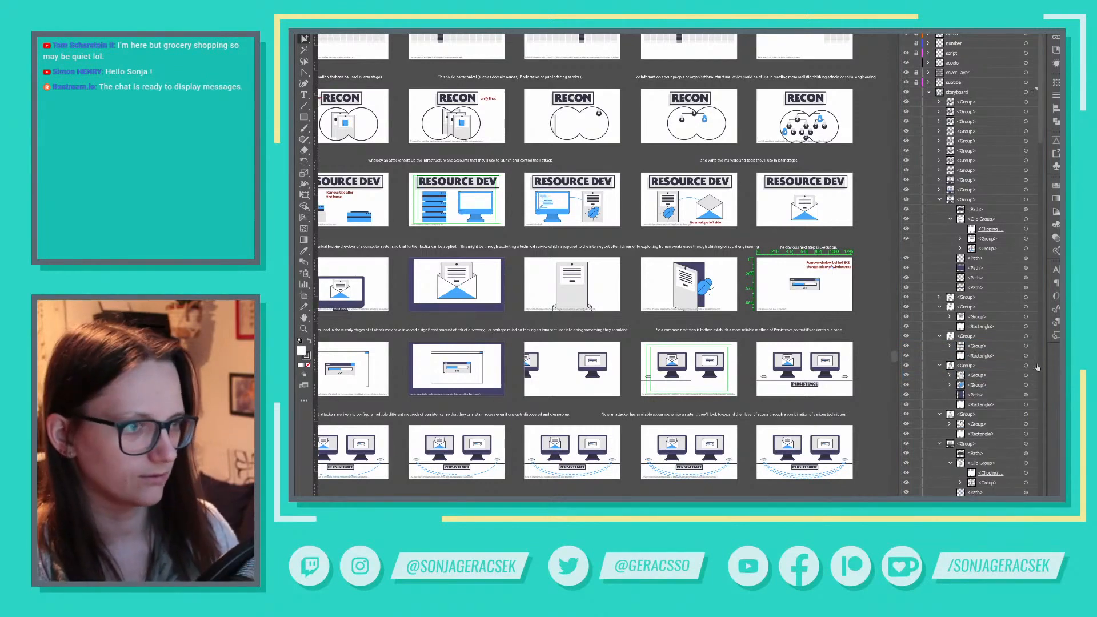
Move the progress dialog out of its group in the first frame below Initial Access and delete the larger window behind it
{"action": "left_click_drag", "start_coordinate": [488, 387], "coordinate": [863, 350]}
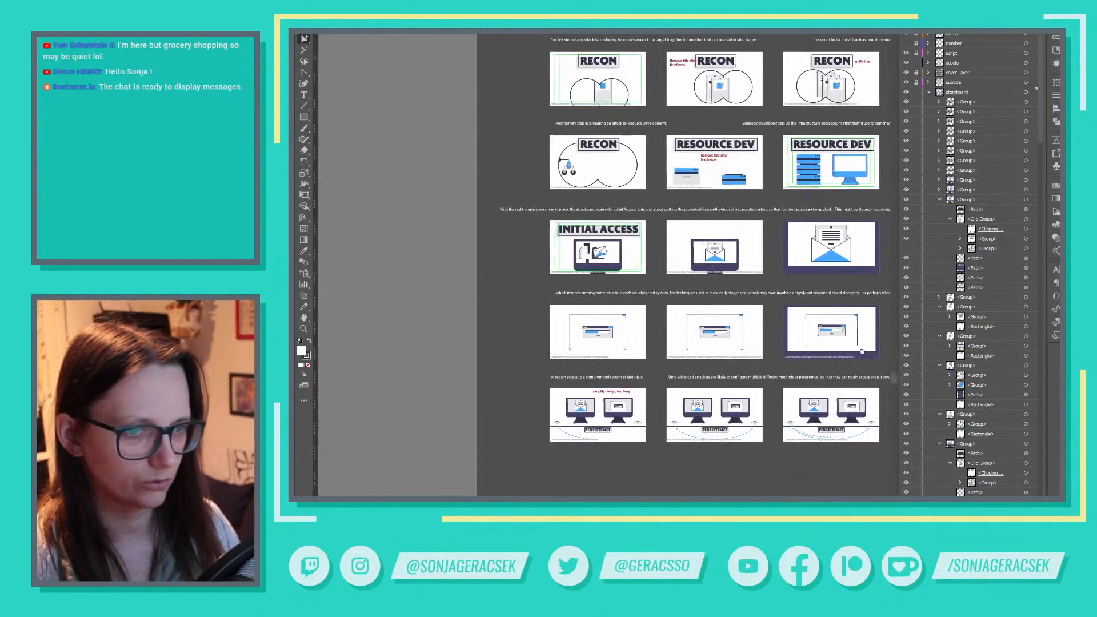
{"action": "left_click", "coordinate": [610, 328]}
{"action": "left_click", "coordinate": [950, 317]}
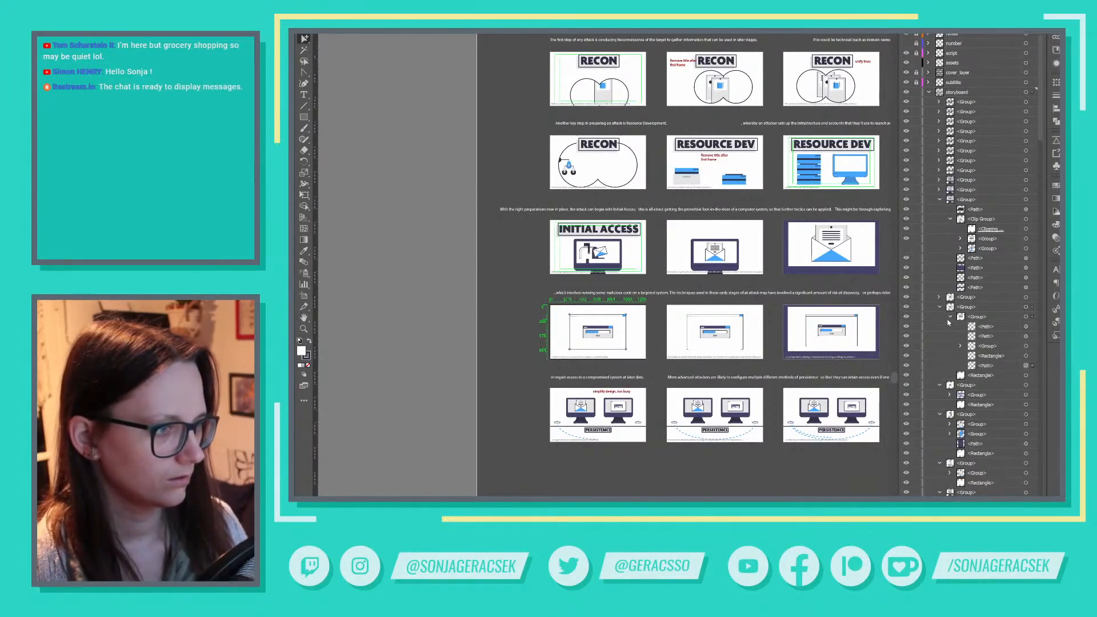
{"action": "left_click", "coordinate": [1026, 346]}
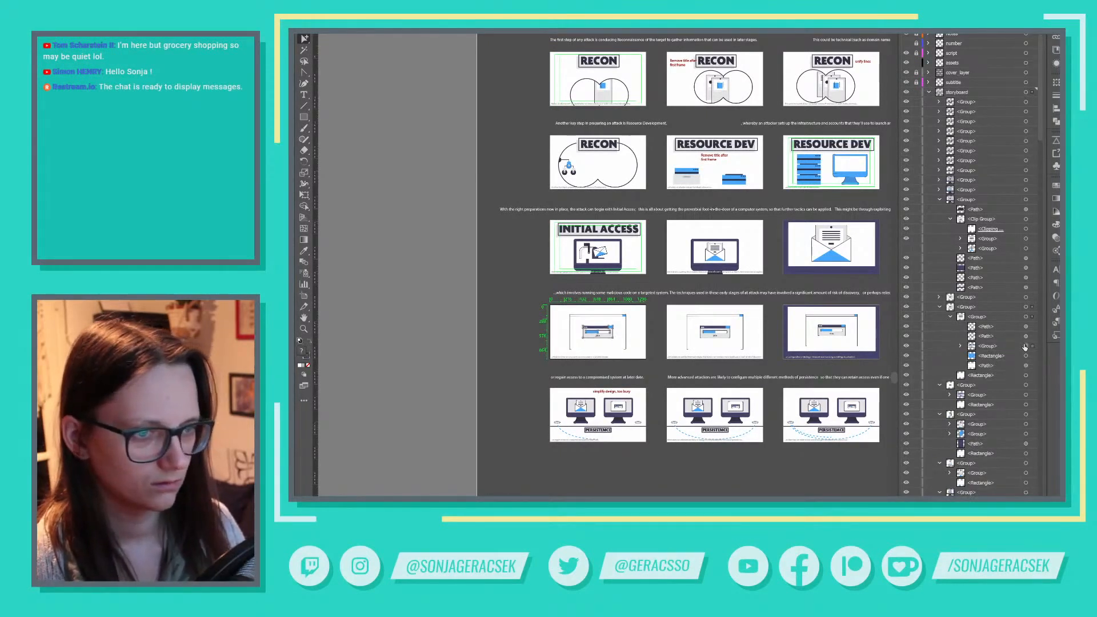
{"action": "left_click", "coordinate": [995, 347]}
{"action": "left_click_drag", "start_coordinate": [992, 315], "coordinate": [993, 312]}
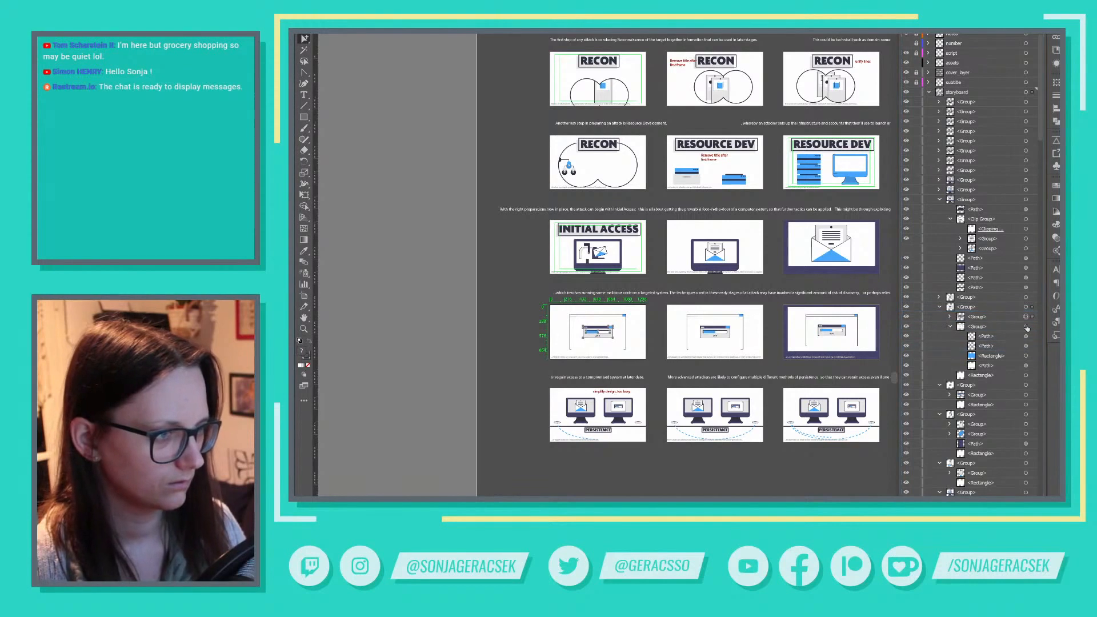
{"action": "left_click", "coordinate": [1027, 327]}
{"action": "key", "text": "Delete"}
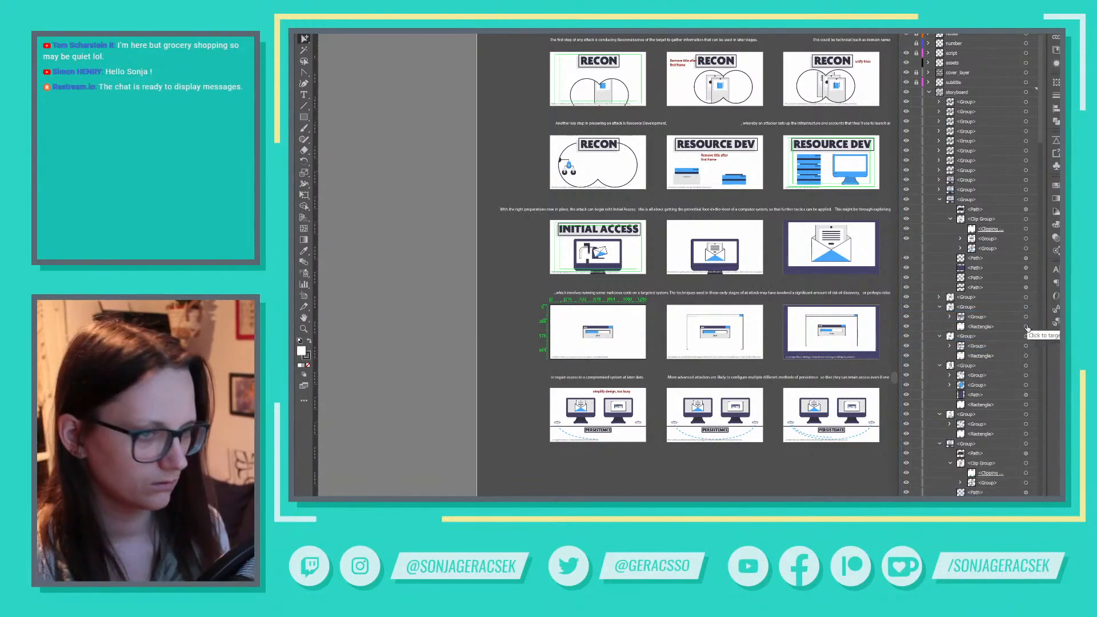
Move the progress dialog out of its group in the second frame below Initial Access and delete the larger window behind it
{"action": "left_click", "coordinate": [742, 334]}
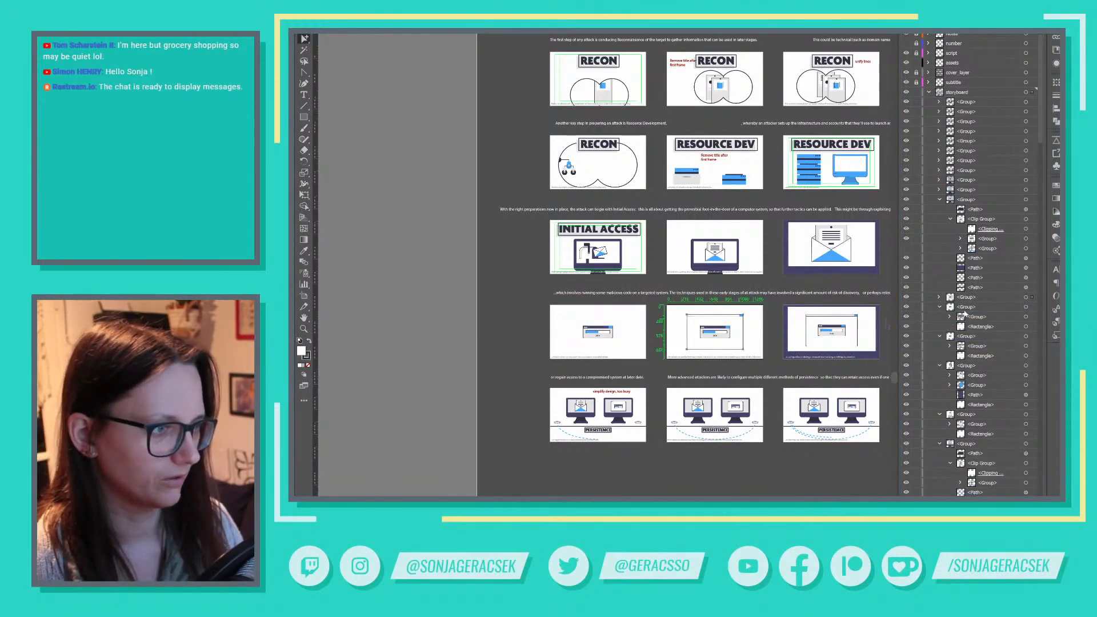
{"action": "left_click", "coordinate": [940, 297]}
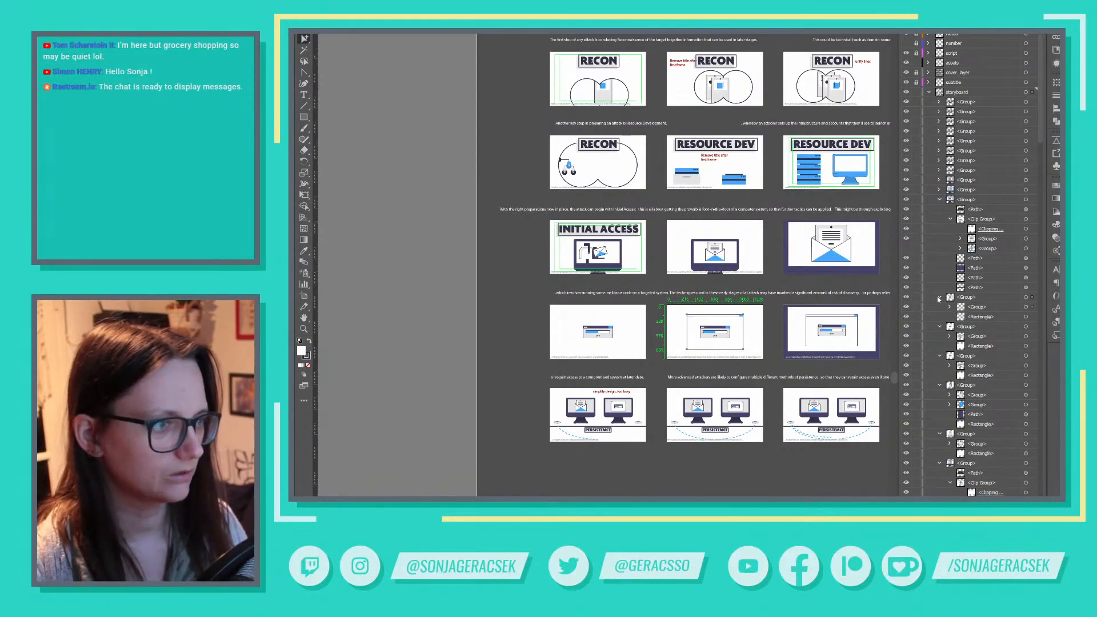
{"action": "left_click", "coordinate": [950, 308]}
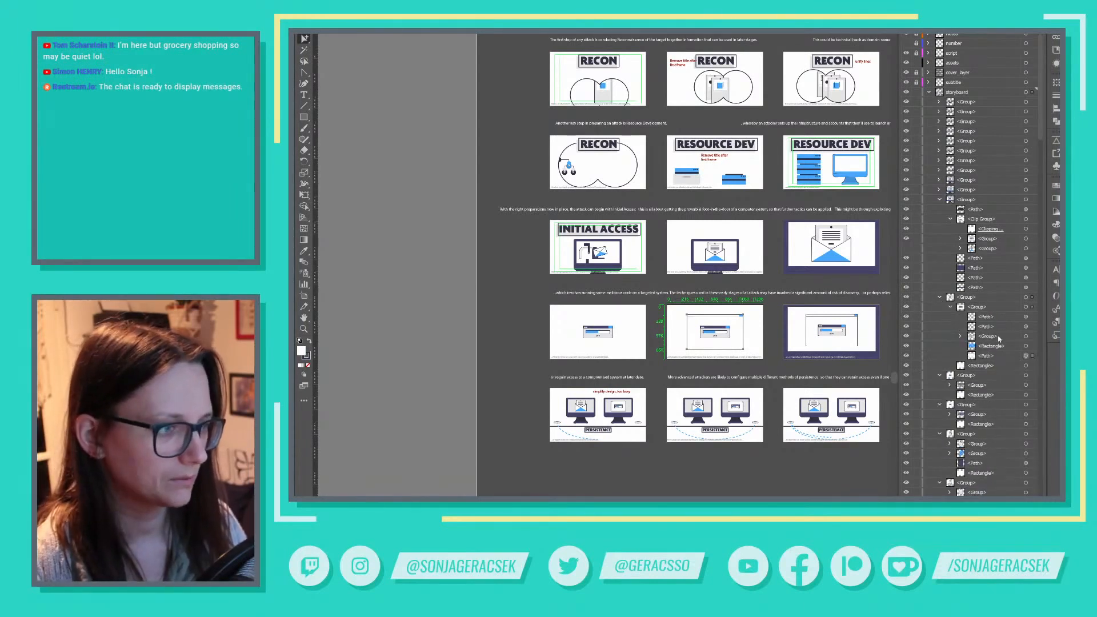
{"action": "left_click_drag", "start_coordinate": [986, 338], "coordinate": [1000, 305]}
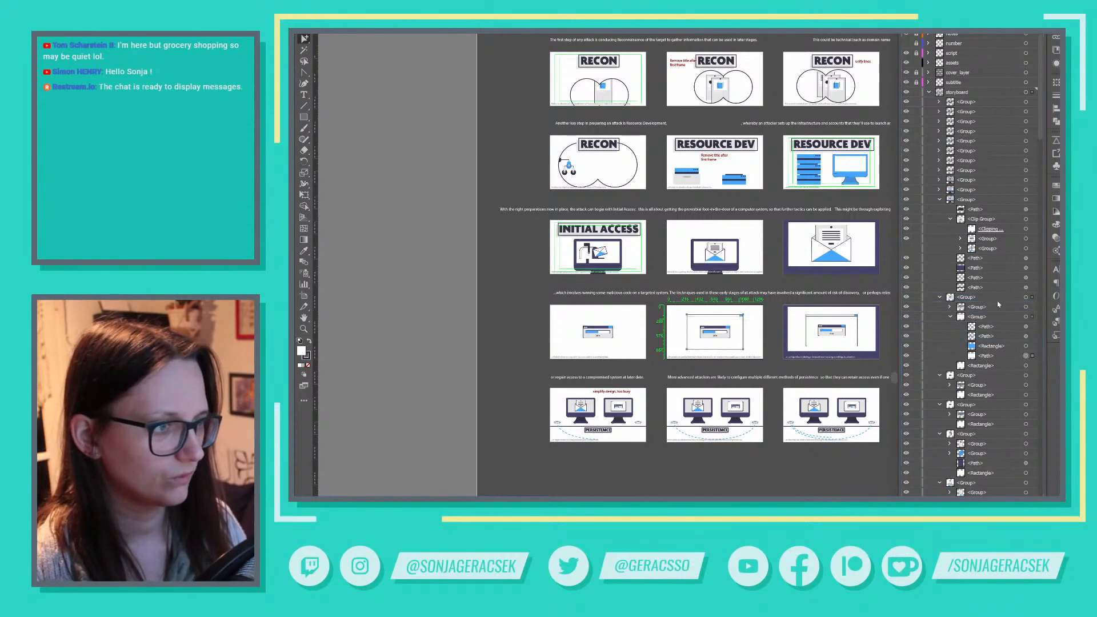
{"action": "left_click", "coordinate": [1026, 317]}
{"action": "key", "text": "Delete"}
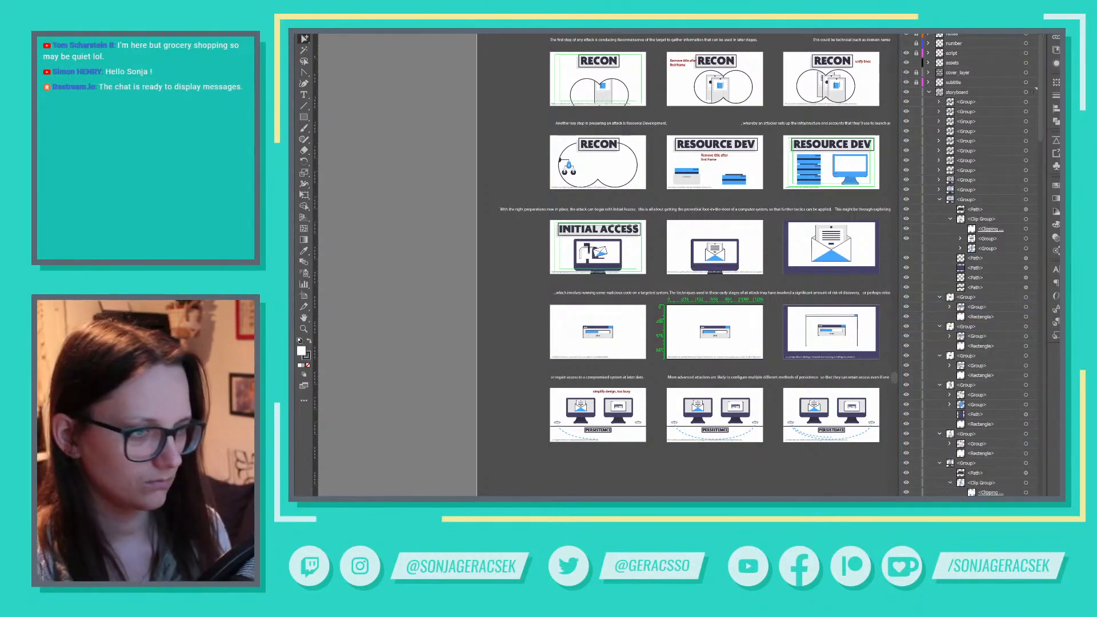
Move the progress dialog out of its group in the enlarged monitor frame of the same row and delete the larger window behind it
{"action": "scroll", "coordinate": [829, 338], "scroll_direction": "right", "scroll_amount": 3}
{"action": "left_click", "coordinate": [755, 341]}
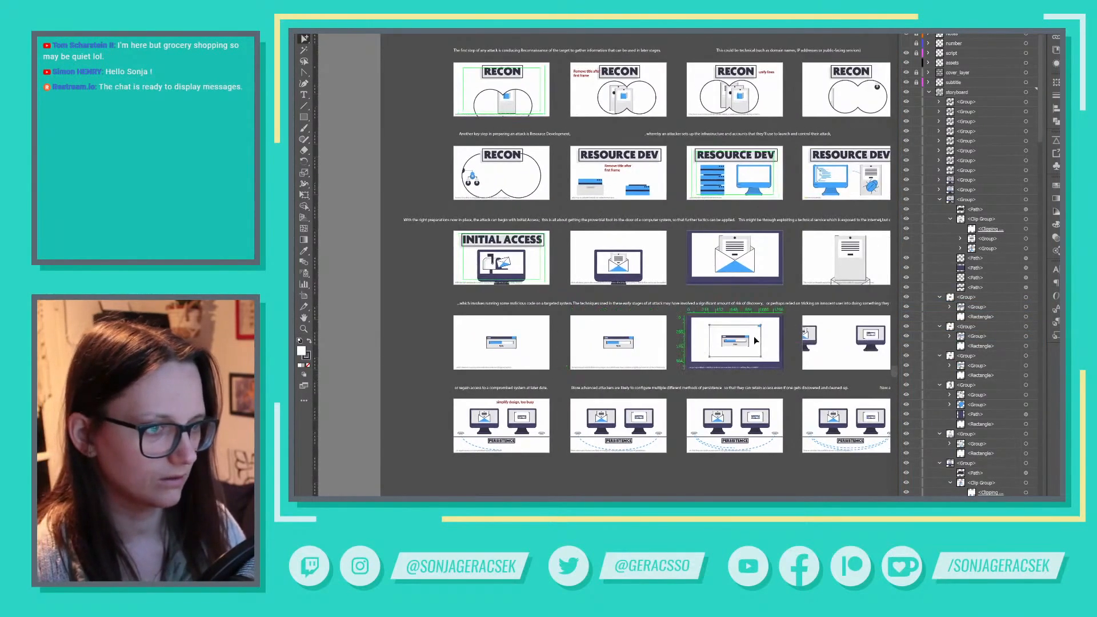
{"action": "left_click", "coordinate": [960, 239]}
{"action": "left_click_drag", "start_coordinate": [997, 268], "coordinate": [997, 233]}
{"action": "left_click", "coordinate": [961, 249]}
{"action": "left_click", "coordinate": [993, 250]}
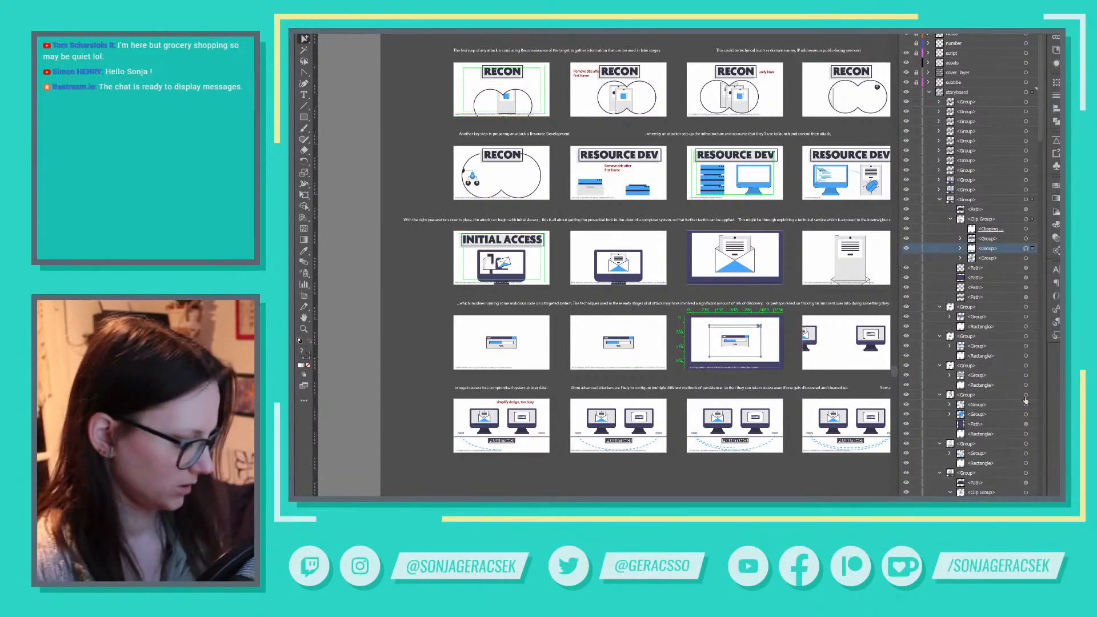
{"action": "key", "text": "Delete"}
{"action": "left_click_drag", "start_coordinate": [840, 359], "coordinate": [577, 377]}
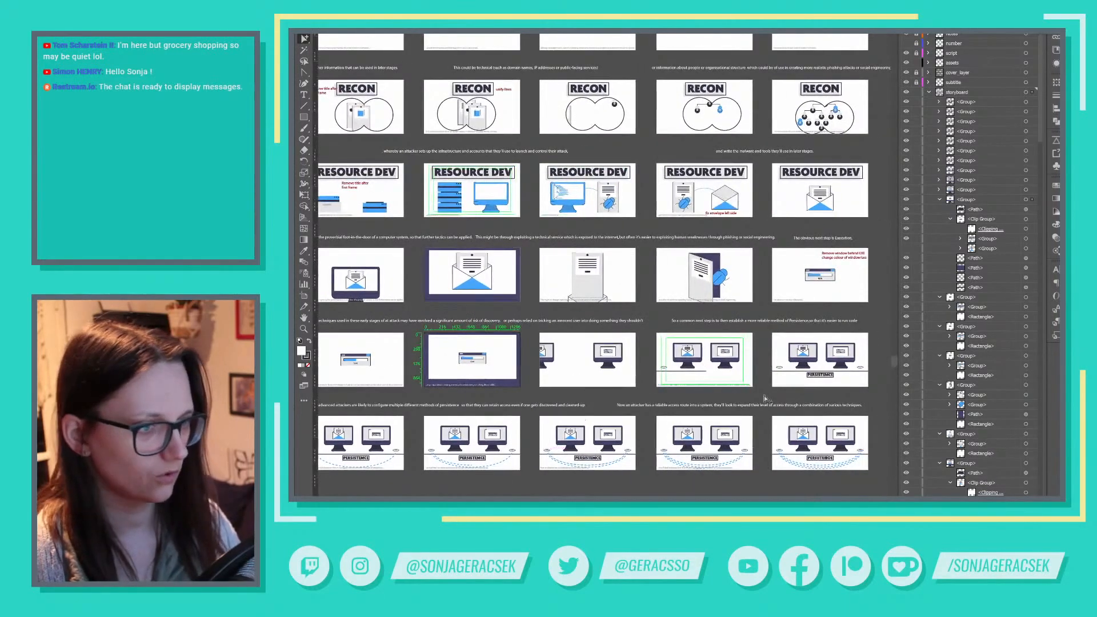
{"action": "left_click_drag", "start_coordinate": [770, 274], "coordinate": [747, 374]}
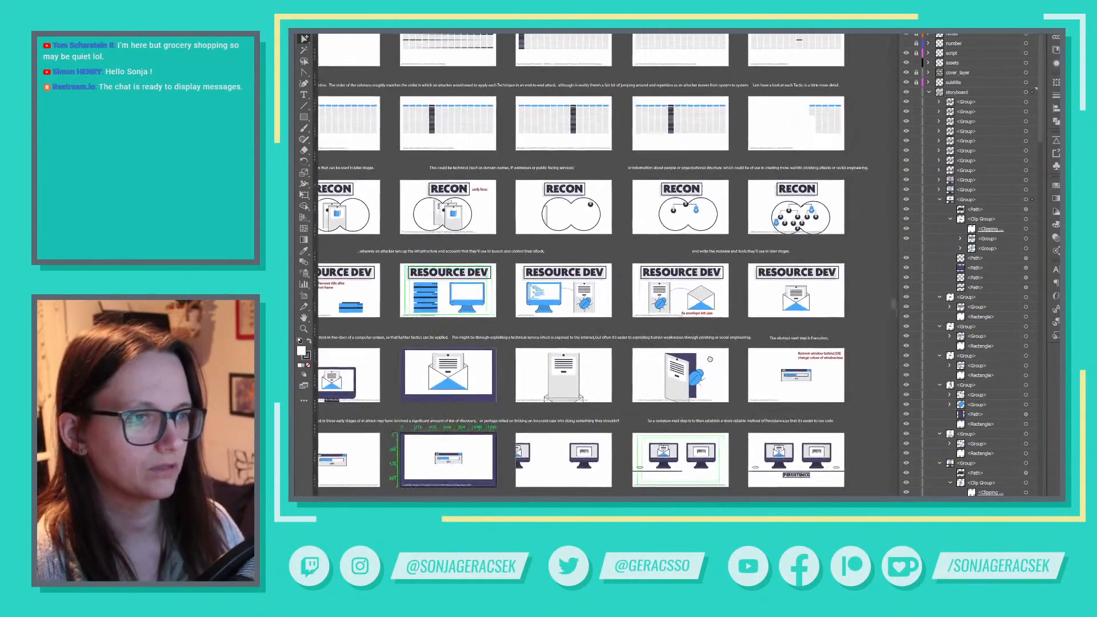
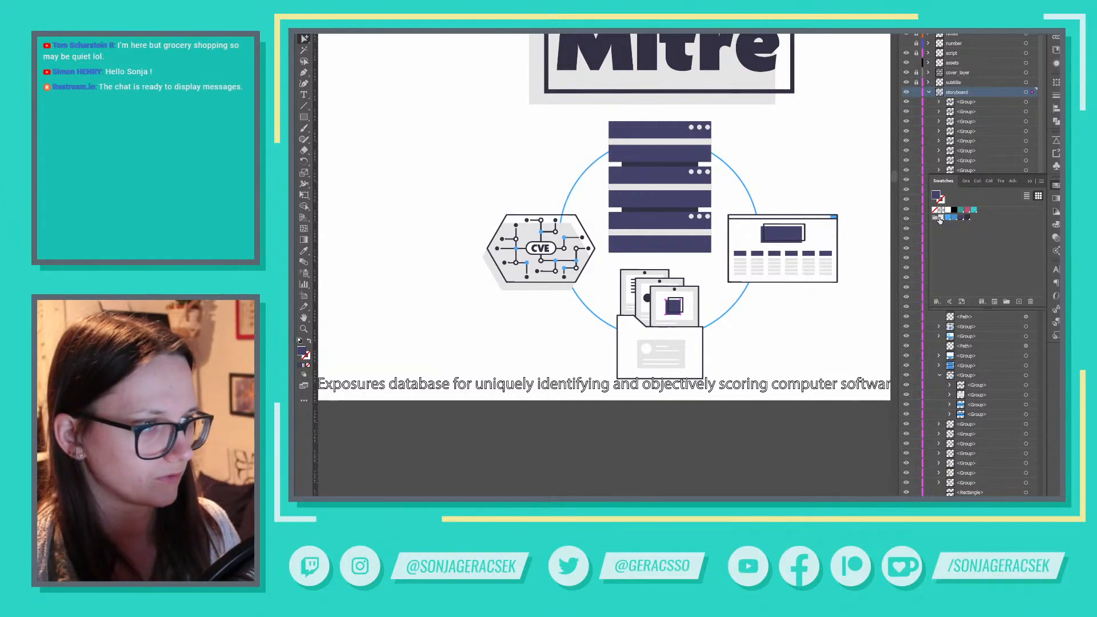
Fill the dark square on the folder's front document with light gray in the Mitre frame showing the CVE hexagon
{"action": "left_click", "coordinate": [939, 220]}
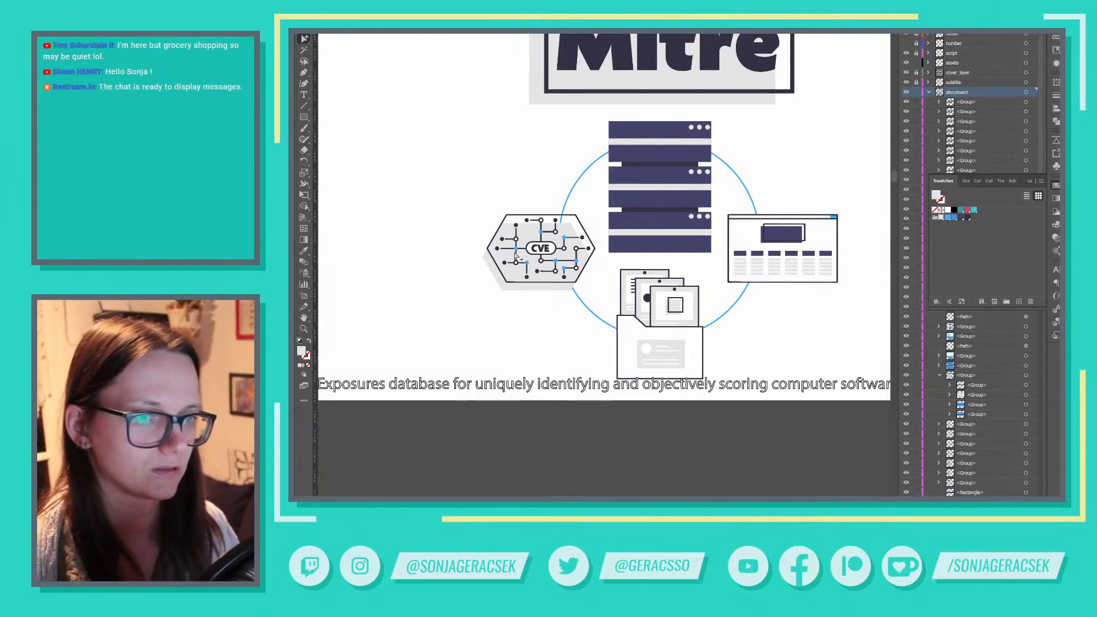
Try to fill the blue circuit node beside the CVE label with white, and undo the change
{"action": "left_click", "coordinate": [948, 217]}
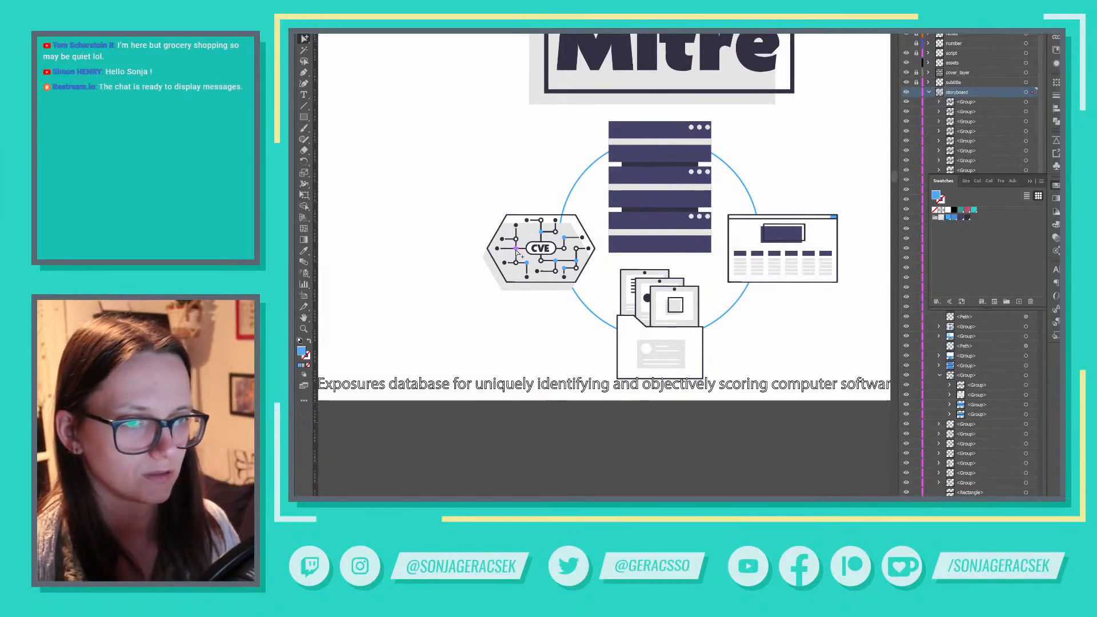
{"action": "left_click", "coordinate": [948, 210]}
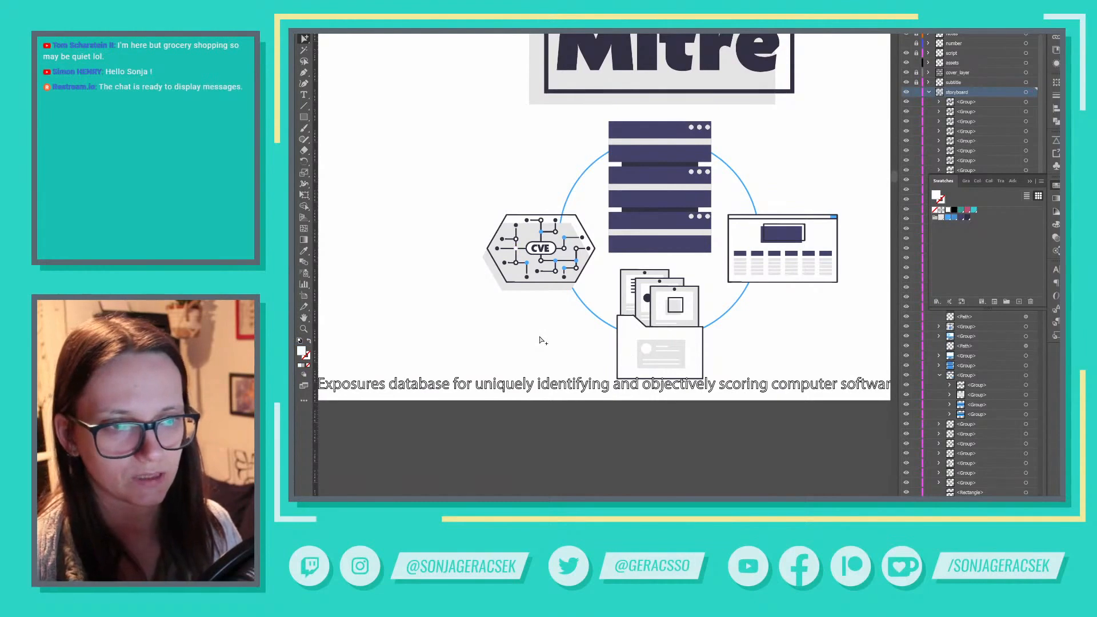
{"action": "key", "text": "ctrl+z"}
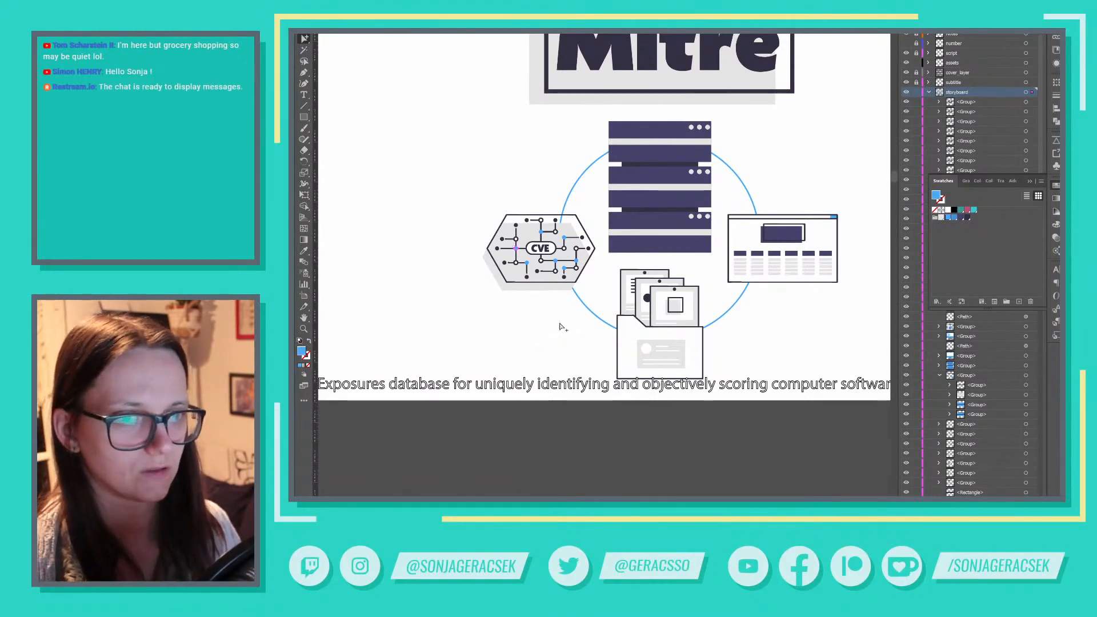
{"action": "left_click", "coordinate": [527, 325]}
Fill all the blue bars of the server in the "Mitre is the organisation" frame with light gray
{"action": "scroll", "coordinate": [632, 316], "scroll_direction": "down", "scroll_amount": 1}
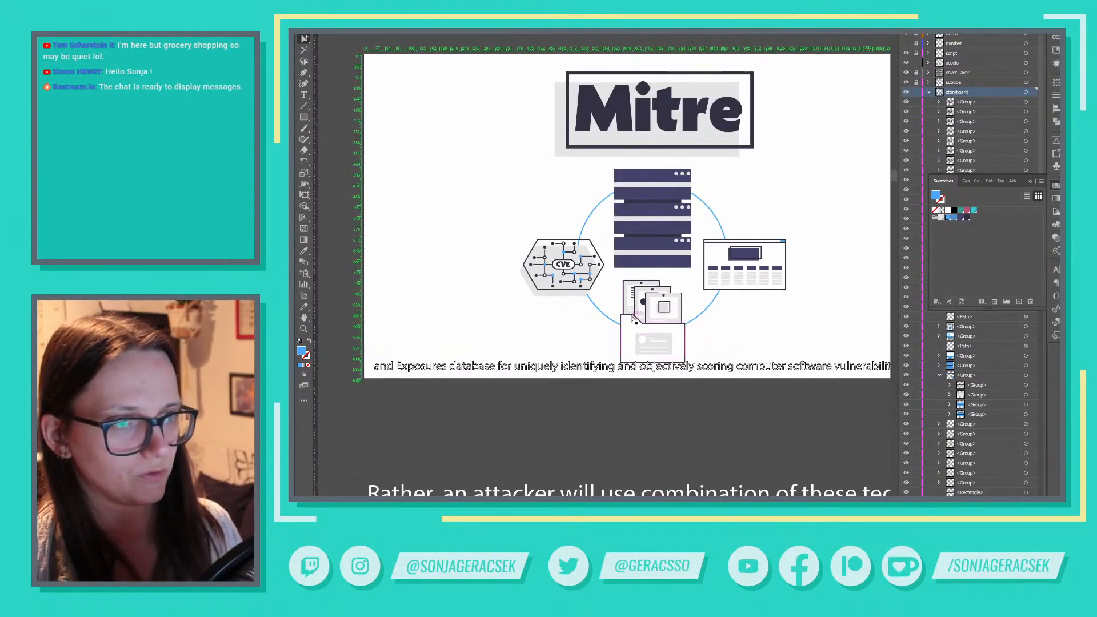
{"action": "scroll", "coordinate": [632, 316], "scroll_direction": "down", "scroll_amount": 2}
{"action": "left_click_drag", "start_coordinate": [788, 253], "coordinate": [509, 250]}
{"action": "left_click_drag", "start_coordinate": [484, 306], "coordinate": [423, 449]}
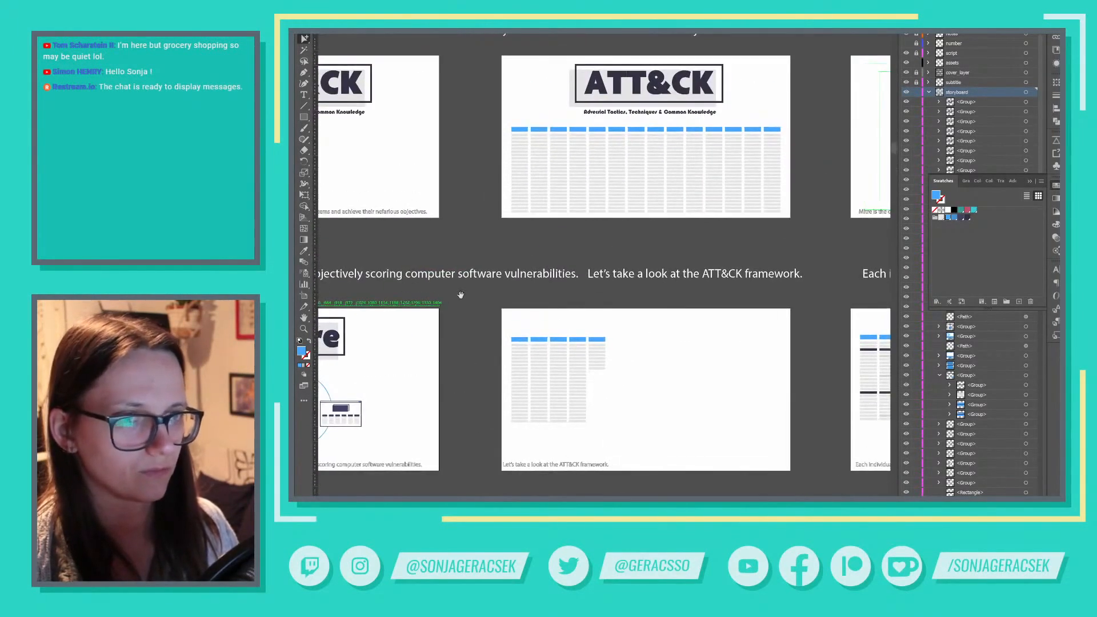
{"action": "left_click_drag", "start_coordinate": [564, 197], "coordinate": [627, 351]}
{"action": "left_click_drag", "start_coordinate": [844, 346], "coordinate": [506, 145]}
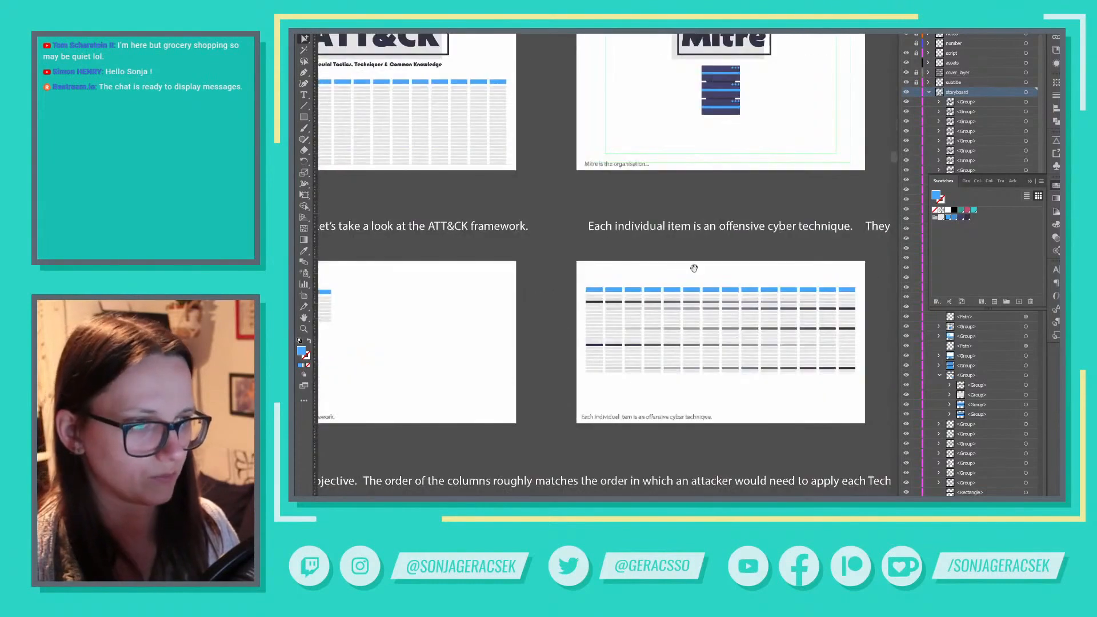
{"action": "left_click_drag", "start_coordinate": [695, 269], "coordinate": [629, 447]}
{"action": "left_click_drag", "start_coordinate": [689, 248], "coordinate": [643, 310]}
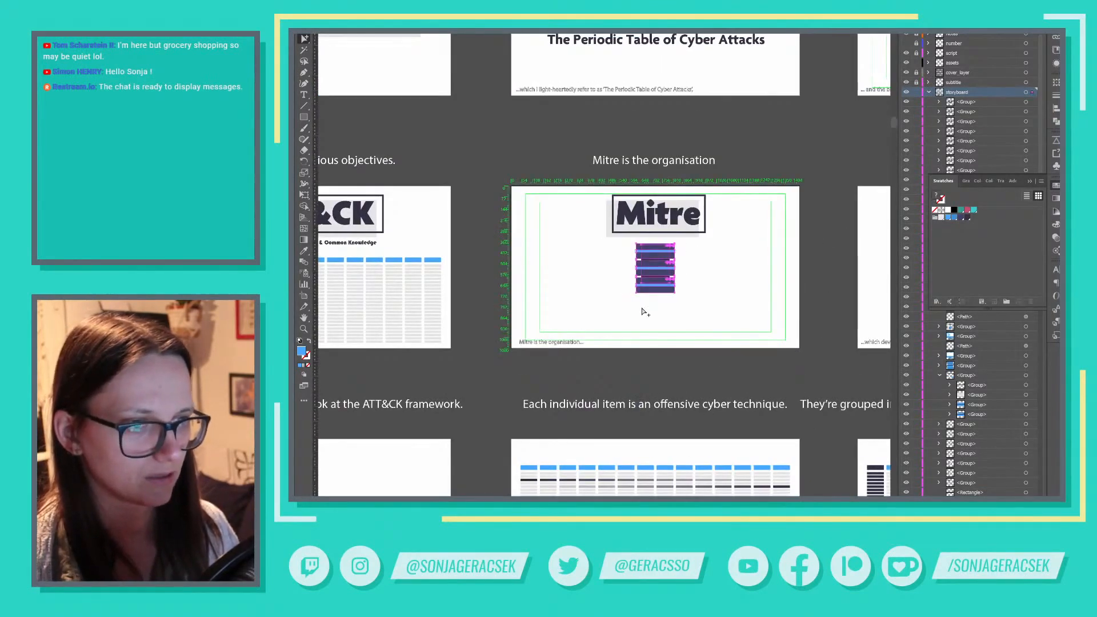
{"action": "left_click", "coordinate": [648, 273]}
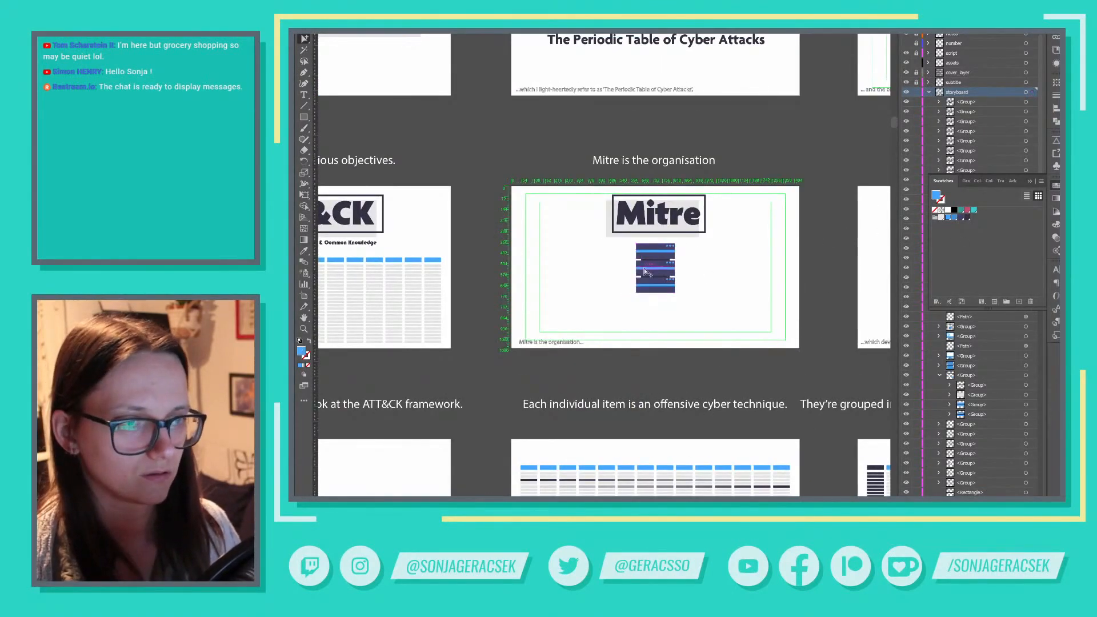
{"action": "left_click", "coordinate": [660, 267]}
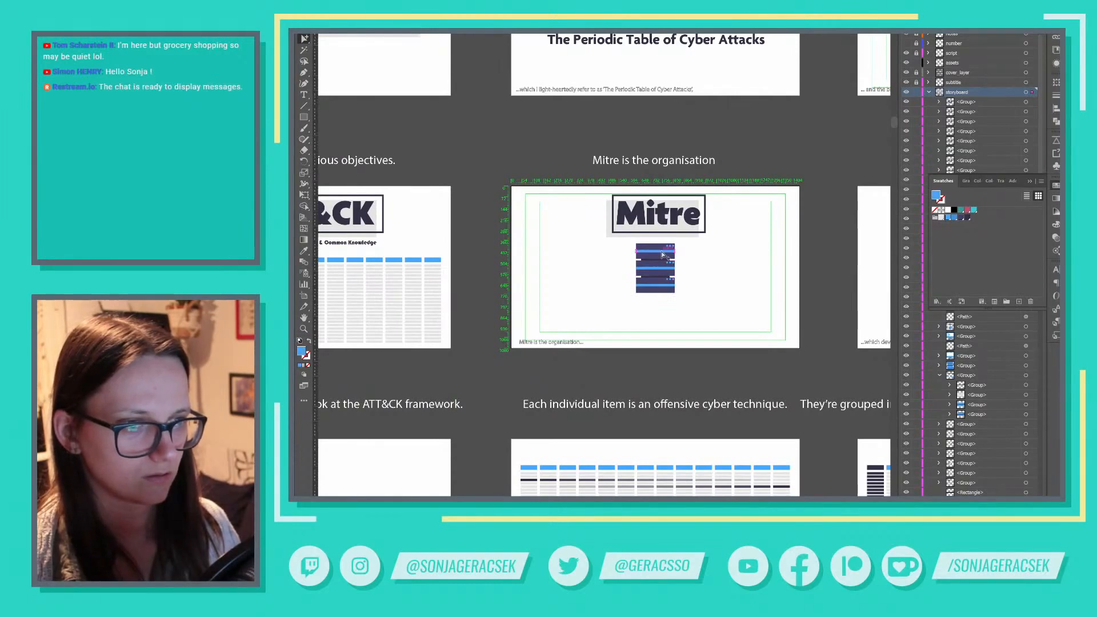
{"action": "double_click", "coordinate": [659, 269]}
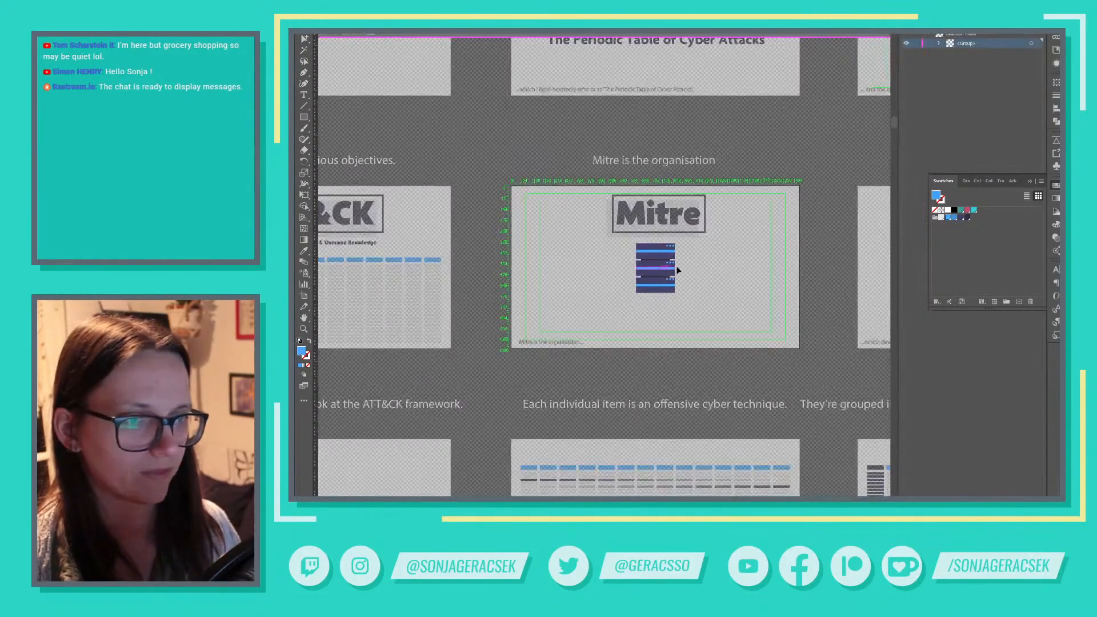
{"action": "left_click", "coordinate": [667, 277]}
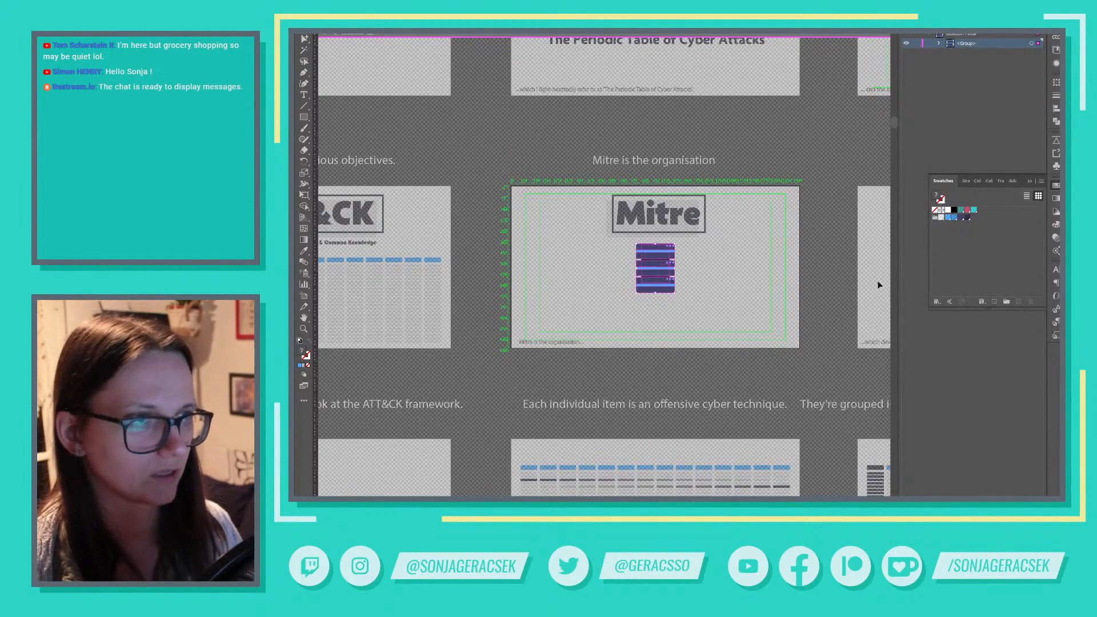
{"action": "left_click", "coordinate": [668, 271]}
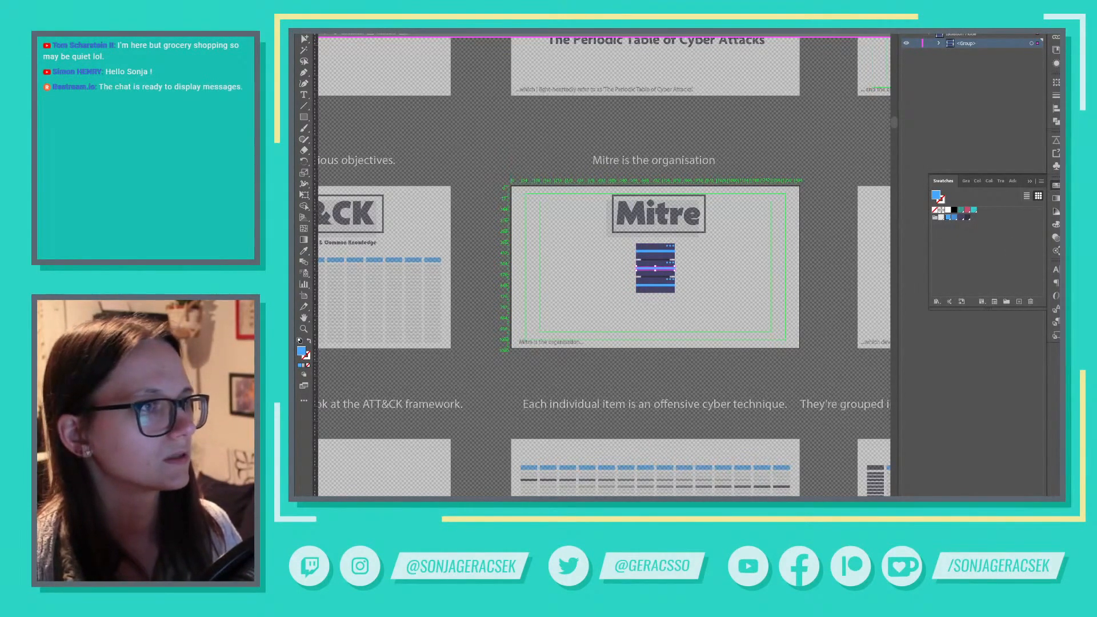
{"action": "key", "text": "ctrl+6"}
{"action": "left_click", "coordinate": [941, 218]}
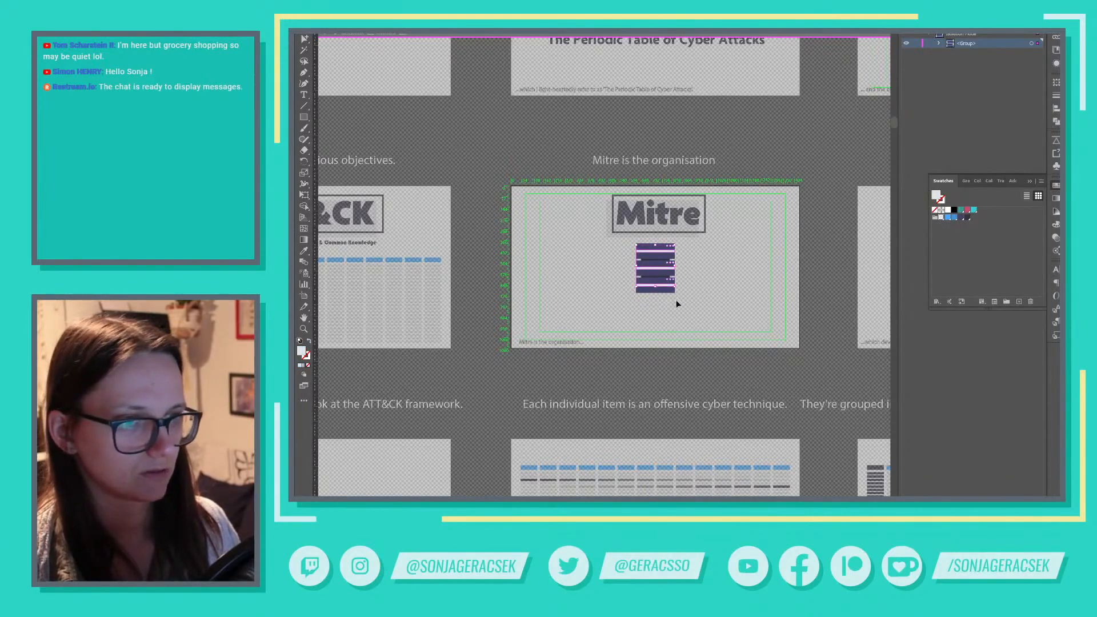
{"action": "double_click", "coordinate": [722, 291]}
In the "which developed ATT&CK" frame, fill the server's blue bars with light gray and the small window's blue elements with dark navy
{"action": "left_click_drag", "start_coordinate": [801, 268], "coordinate": [475, 282]}
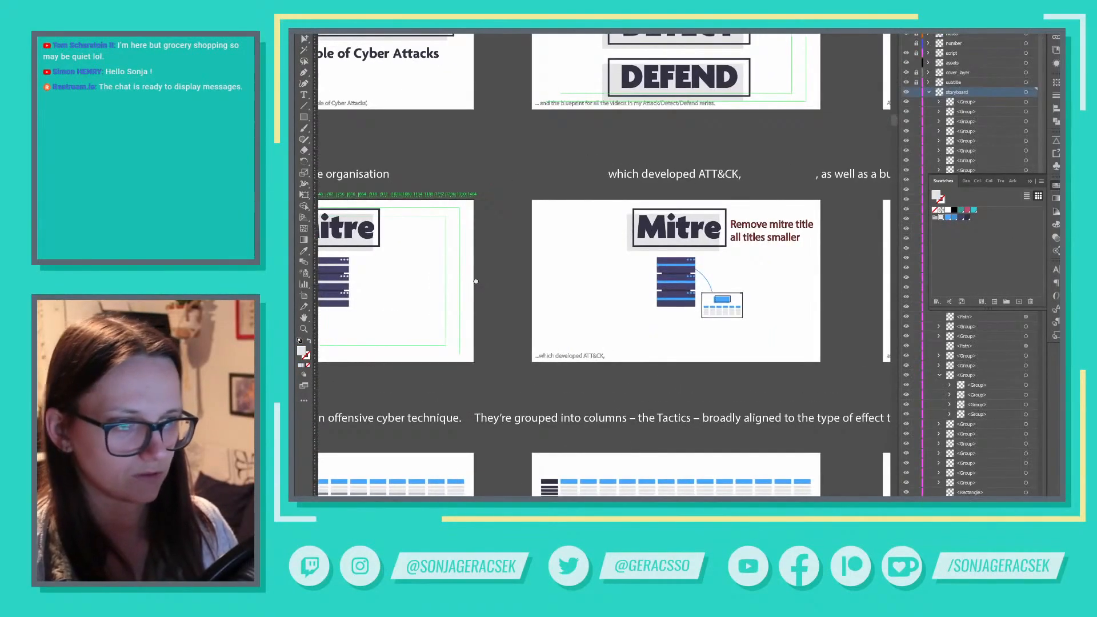
{"action": "double_click", "coordinate": [679, 270]}
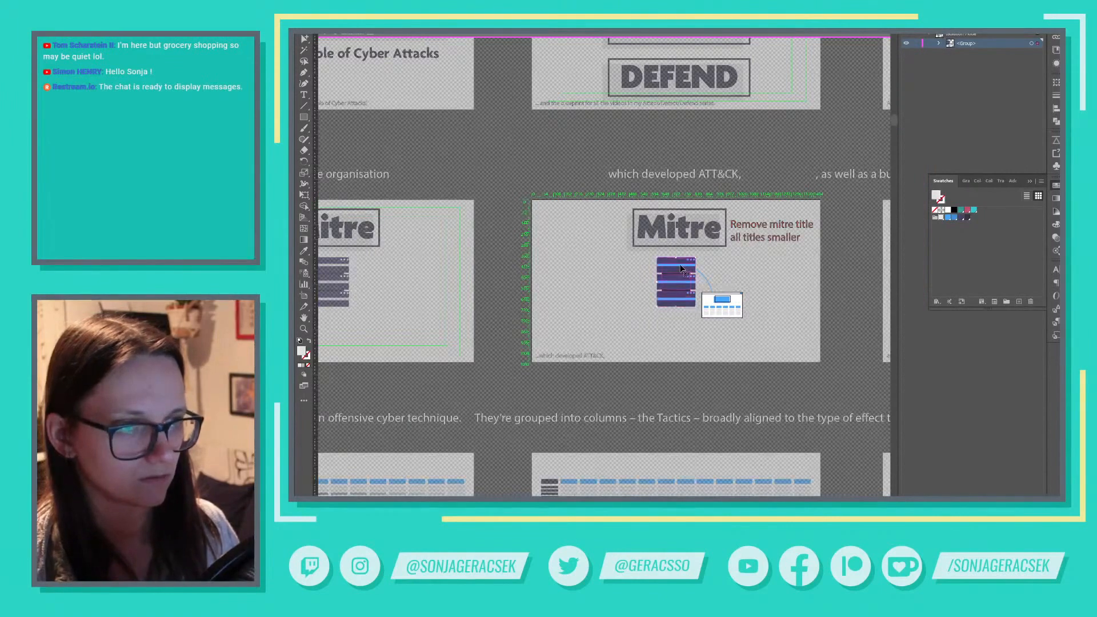
{"action": "left_click", "coordinate": [680, 269]}
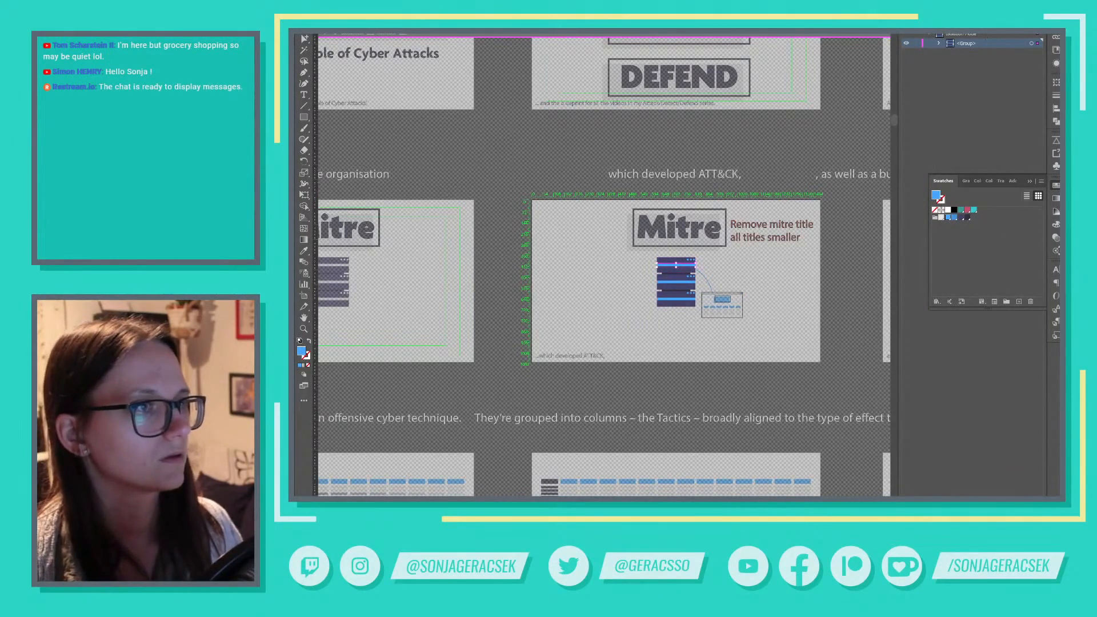
{"action": "left_click", "coordinate": [937, 32]}
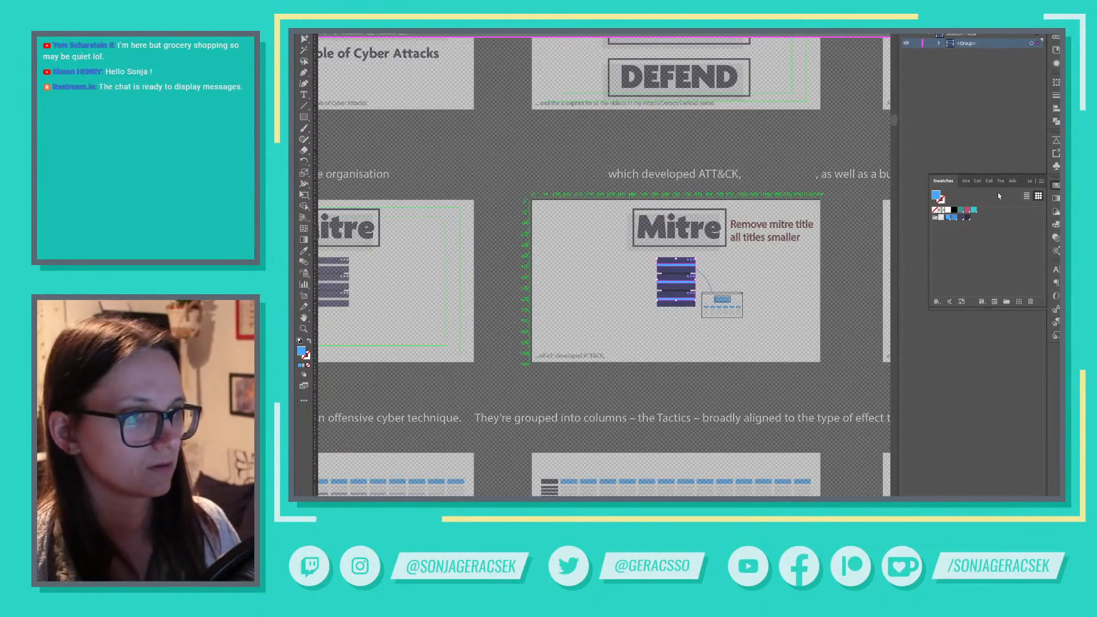
{"action": "double_click", "coordinate": [773, 311]}
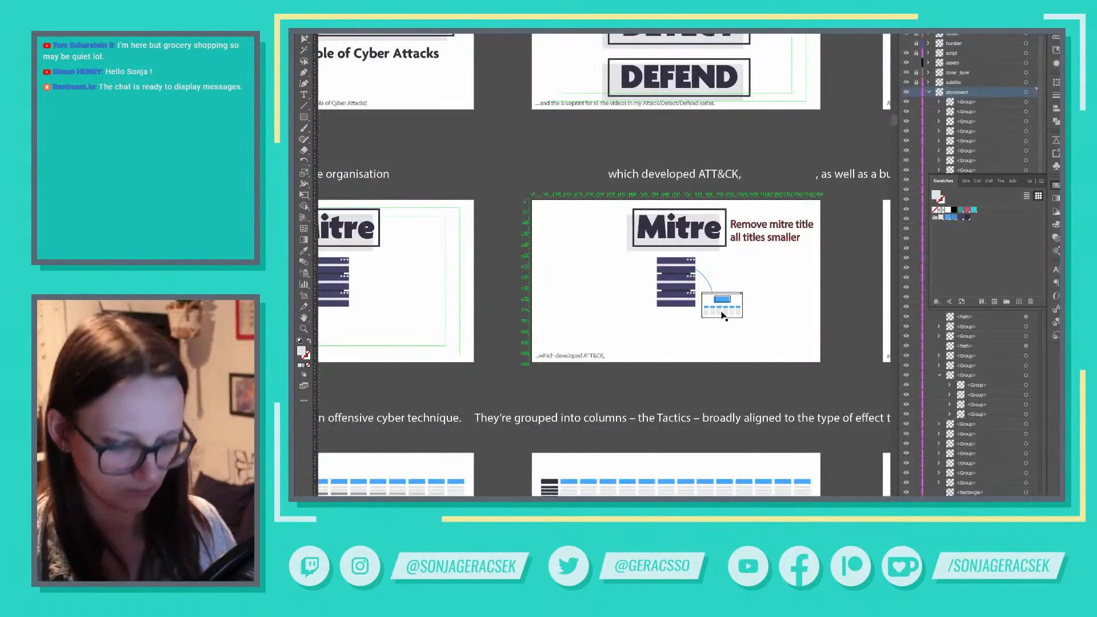
{"action": "left_click", "coordinate": [723, 304]}
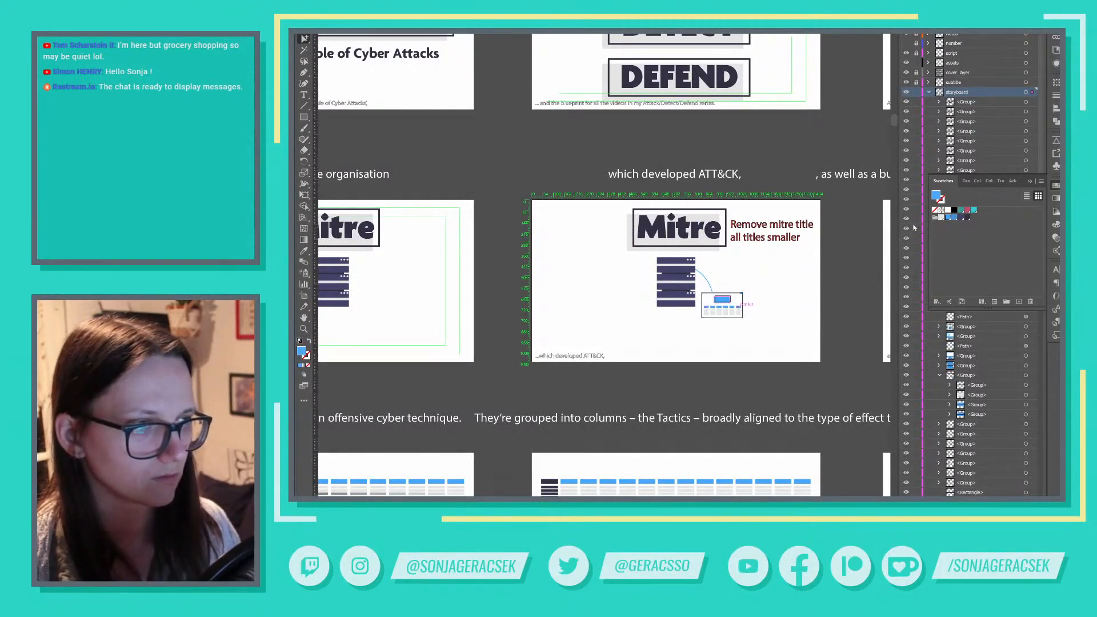
{"action": "left_click", "coordinate": [962, 221]}
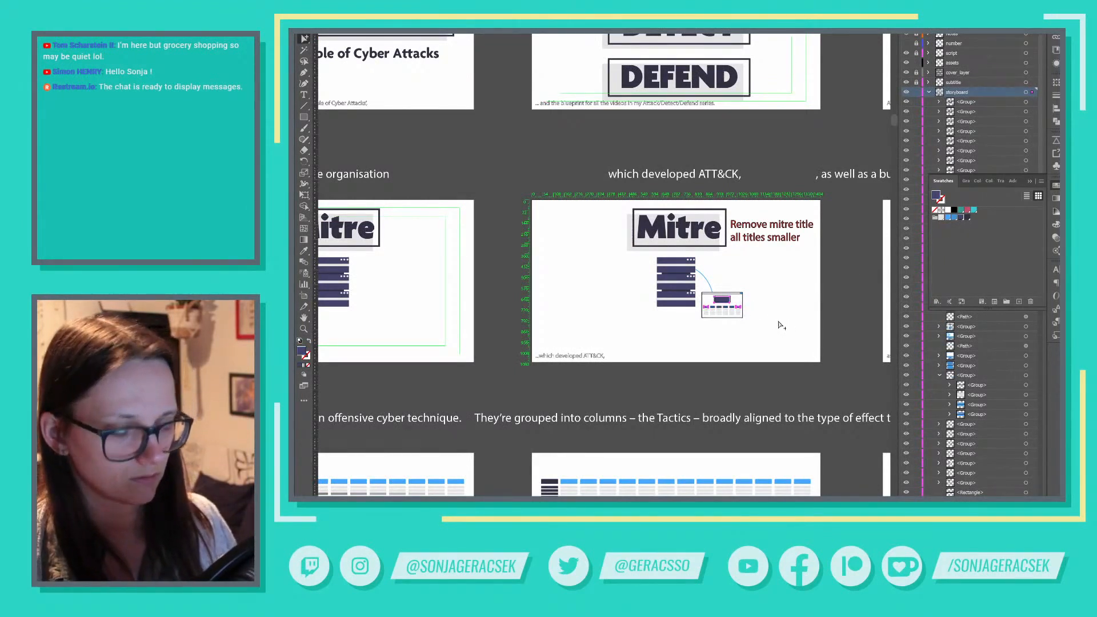
Fill the dark title box of the small window in the Mitre frame with the CVE hexagon with light gray
{"action": "left_click_drag", "start_coordinate": [835, 307], "coordinate": [916, 289]}
{"action": "left_click_drag", "start_coordinate": [632, 380], "coordinate": [855, 258]}
{"action": "left_click_drag", "start_coordinate": [419, 384], "coordinate": [787, 255]}
{"action": "mouse_move", "coordinate": [592, 334]}
{"action": "left_mouse_down"}
{"action": "mouse_move", "coordinate": [820, 240]}
{"action": "mouse_move", "coordinate": [864, 321]}
{"action": "left_mouse_up"}
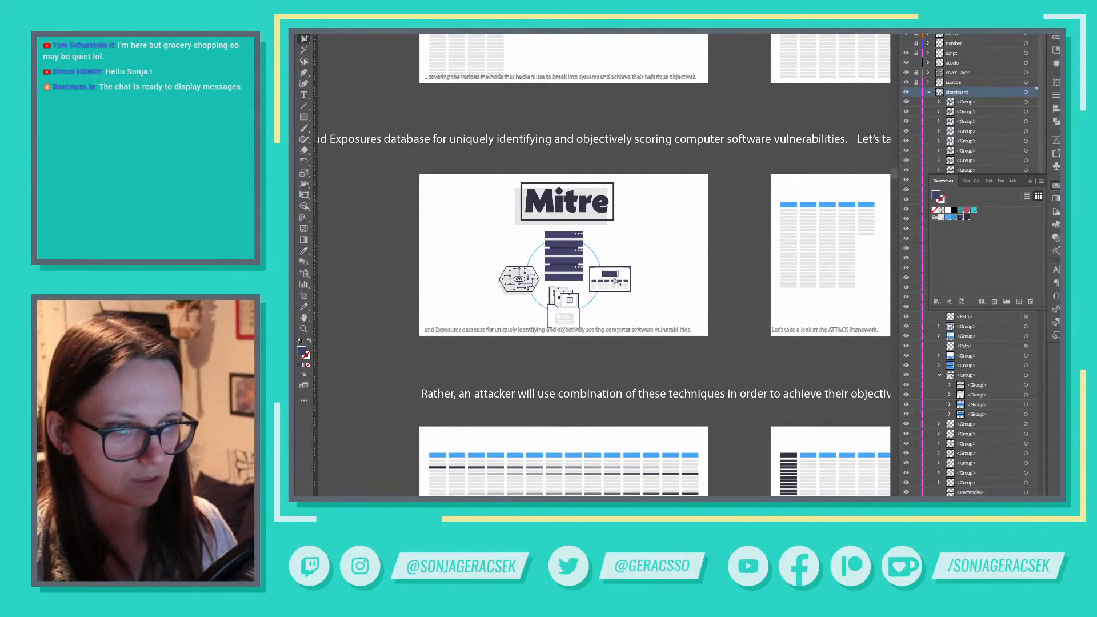
{"action": "left_click", "coordinate": [611, 274]}
{"action": "left_click", "coordinate": [942, 218]}
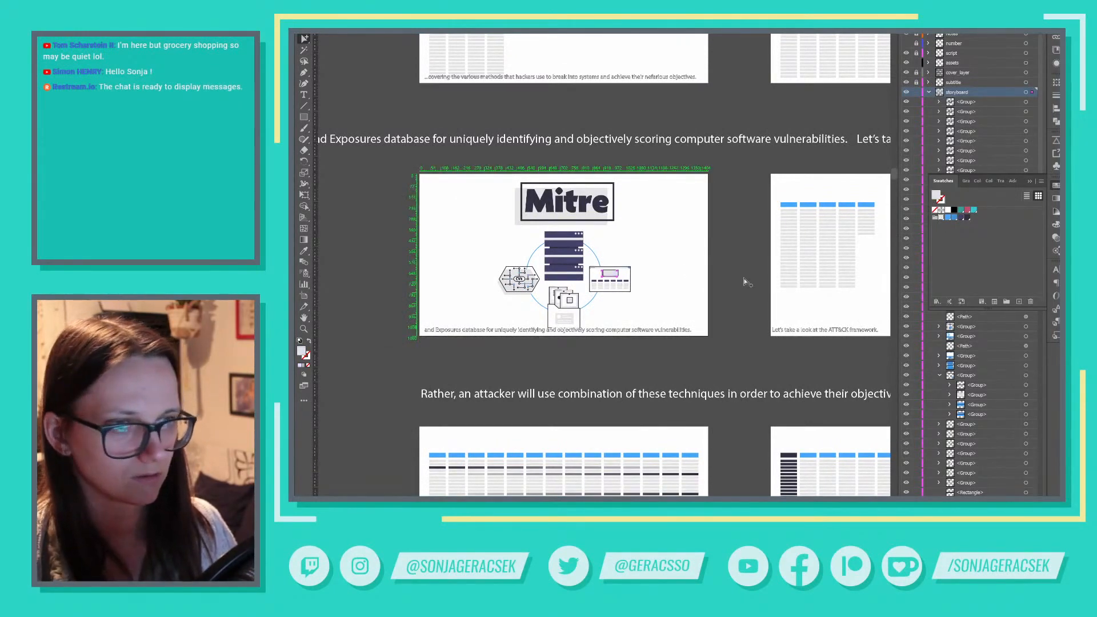
{"action": "left_click", "coordinate": [756, 271]}
Fill the dark title box of the small window in the "which developed ATT&CK" frame with light gray
{"action": "left_click_drag", "start_coordinate": [817, 243], "coordinate": [645, 283]}
{"action": "mouse_move", "coordinate": [799, 222]}
{"action": "left_mouse_down"}
{"action": "mouse_move", "coordinate": [627, 265]}
{"action": "mouse_move", "coordinate": [618, 298]}
{"action": "mouse_move", "coordinate": [583, 311]}
{"action": "mouse_move", "coordinate": [484, 298]}
{"action": "left_mouse_up"}
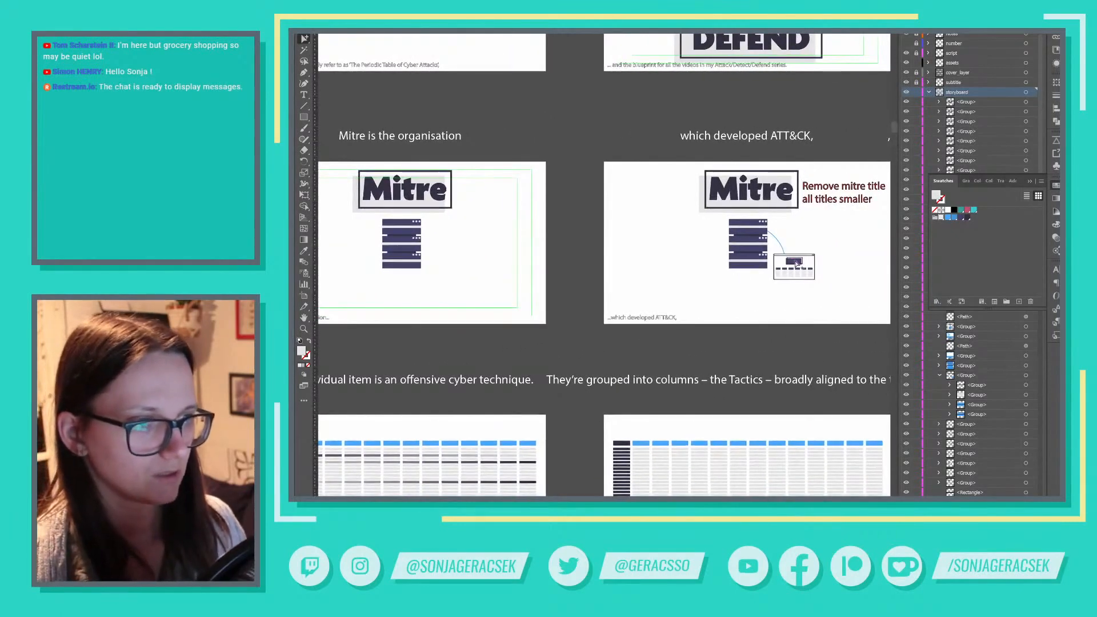
{"action": "left_click", "coordinate": [794, 261]}
{"action": "left_click", "coordinate": [943, 219]}
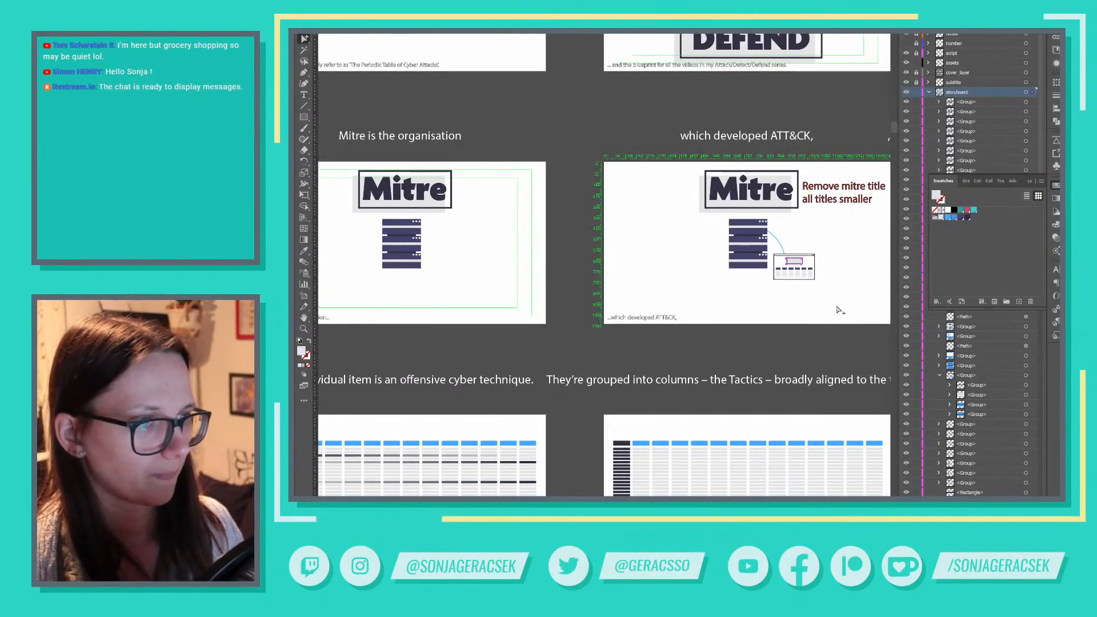
{"action": "left_click_drag", "start_coordinate": [870, 272], "coordinate": [586, 303]}
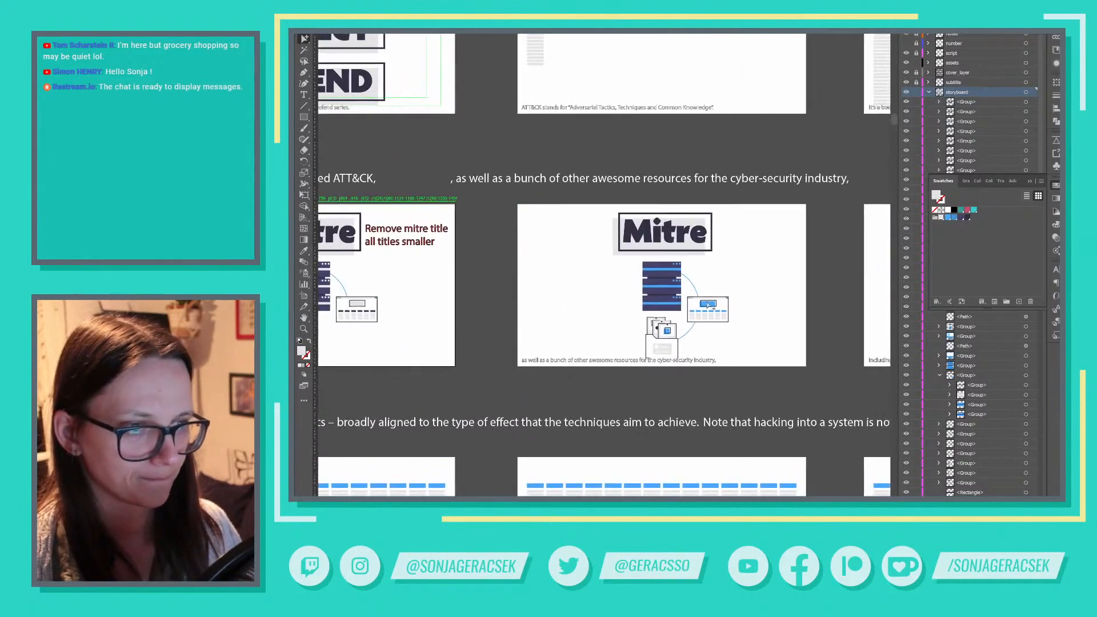
Recolor the website graphic's blue banner light grey and its column headers dark navy in the "as well as a bunch of other awesome resources" frame
{"action": "left_click", "coordinate": [708, 305]}
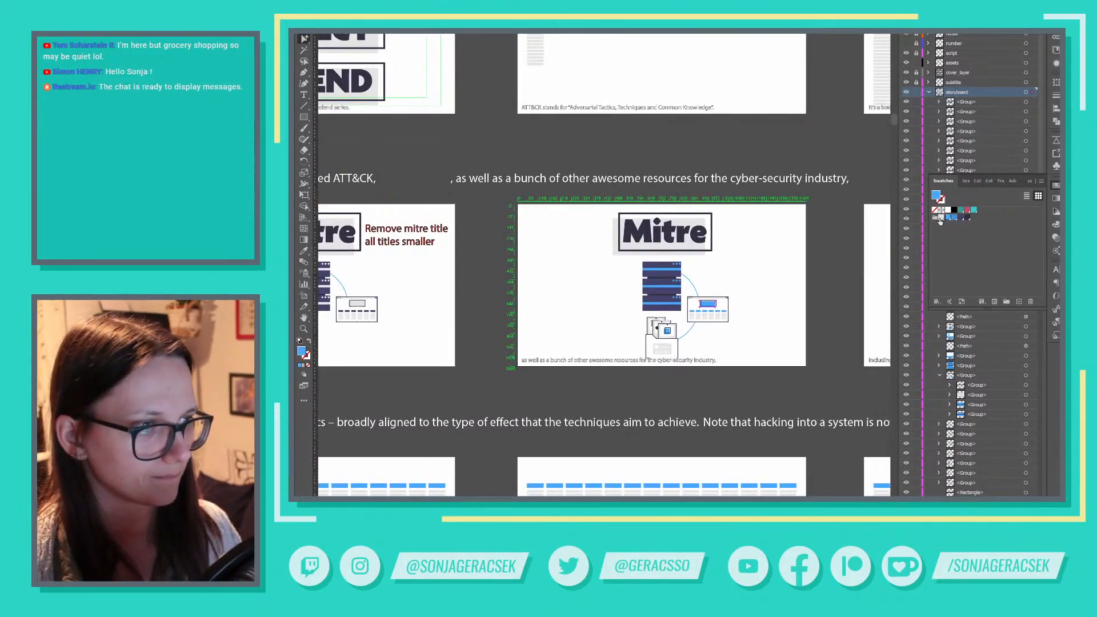
{"action": "left_click", "coordinate": [940, 220]}
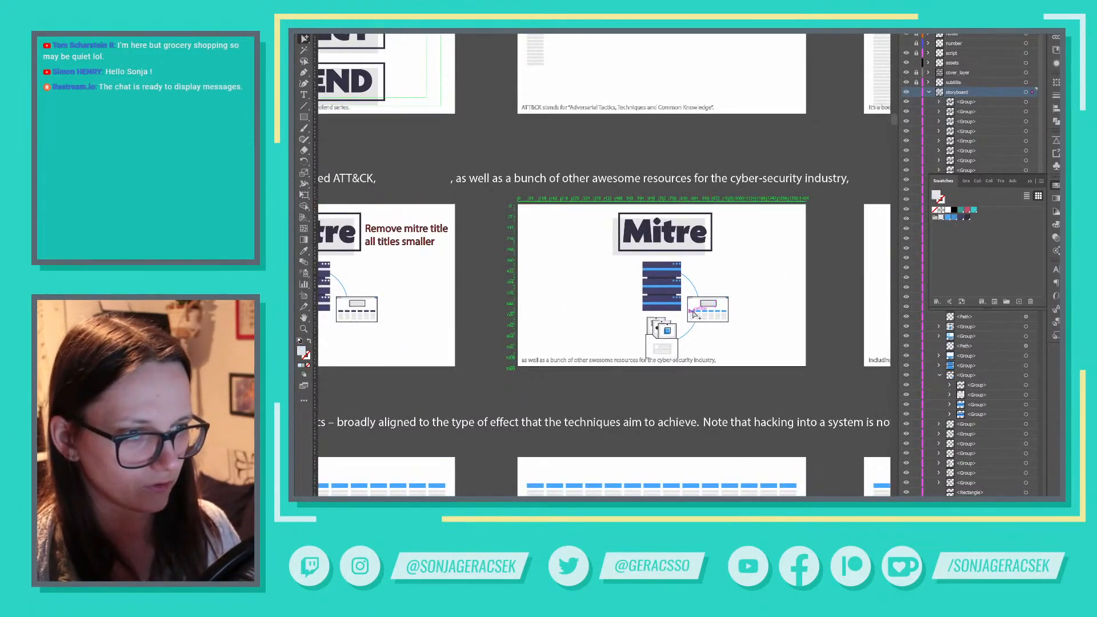
{"action": "left_click", "coordinate": [694, 312]}
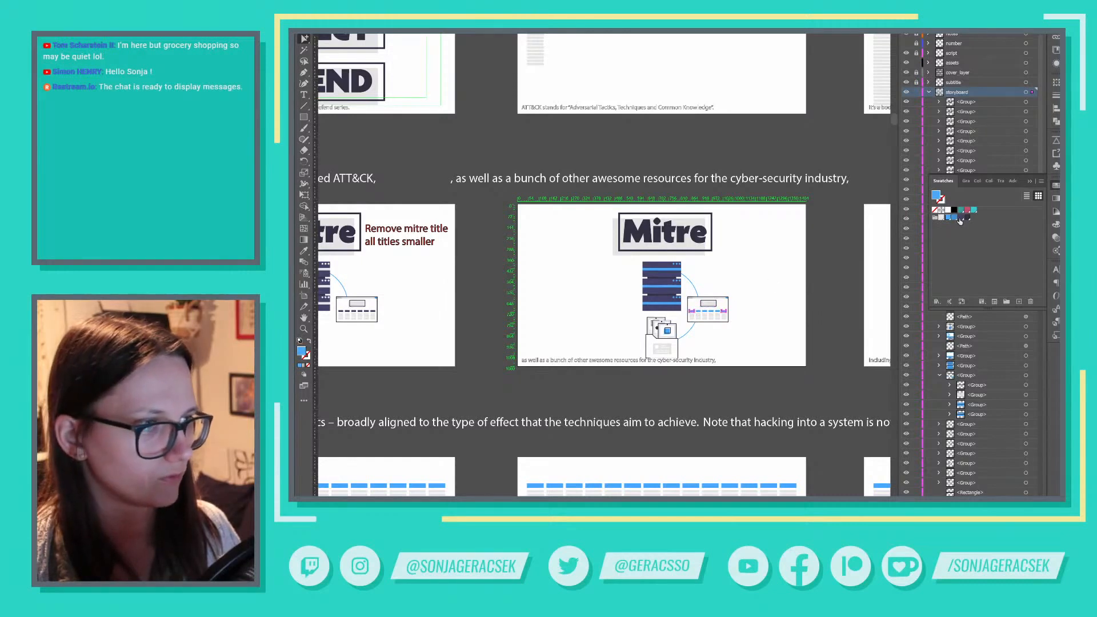
{"action": "left_click", "coordinate": [960, 219]}
Recolor the blue square on the folder's front document light grey in the same storyboard frame
{"action": "left_click", "coordinate": [668, 332]}
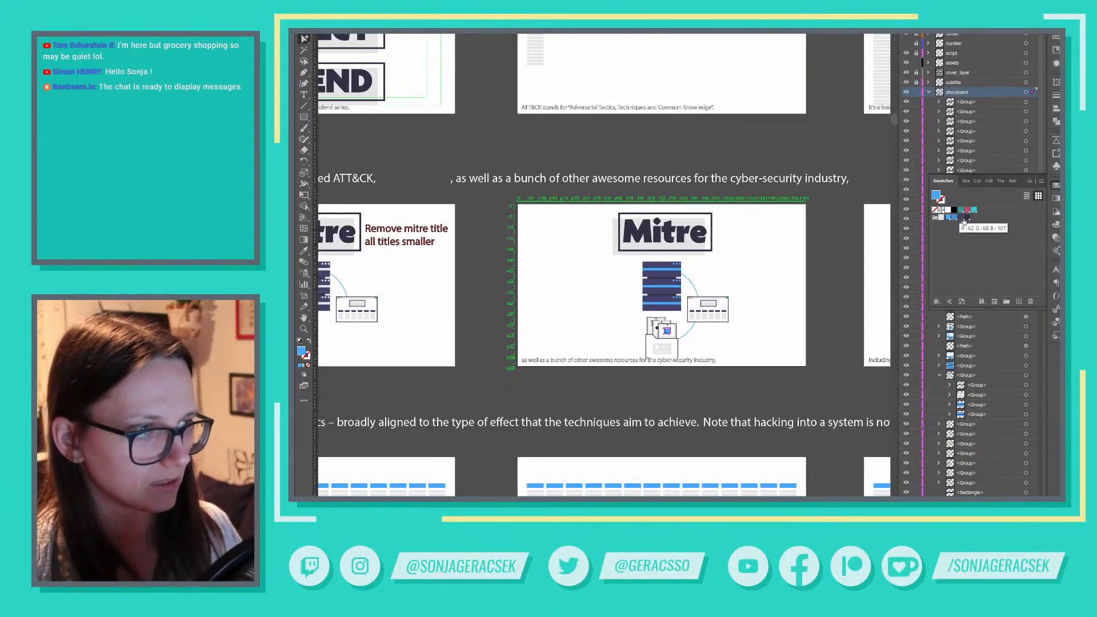
{"action": "left_click", "coordinate": [942, 219]}
{"action": "scroll", "coordinate": [651, 289], "scroll_direction": "up", "scroll_amount": 2}
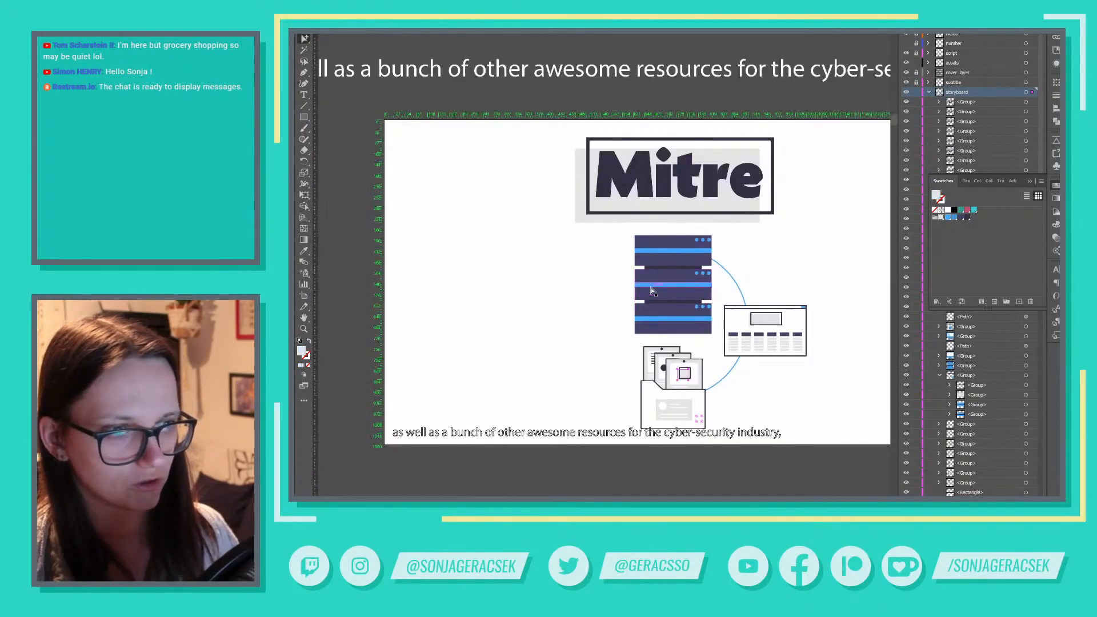
Isolate the server graphic under the Mitre title and recolor its blue stripes and dots light grey
{"action": "double_click", "coordinate": [683, 252]}
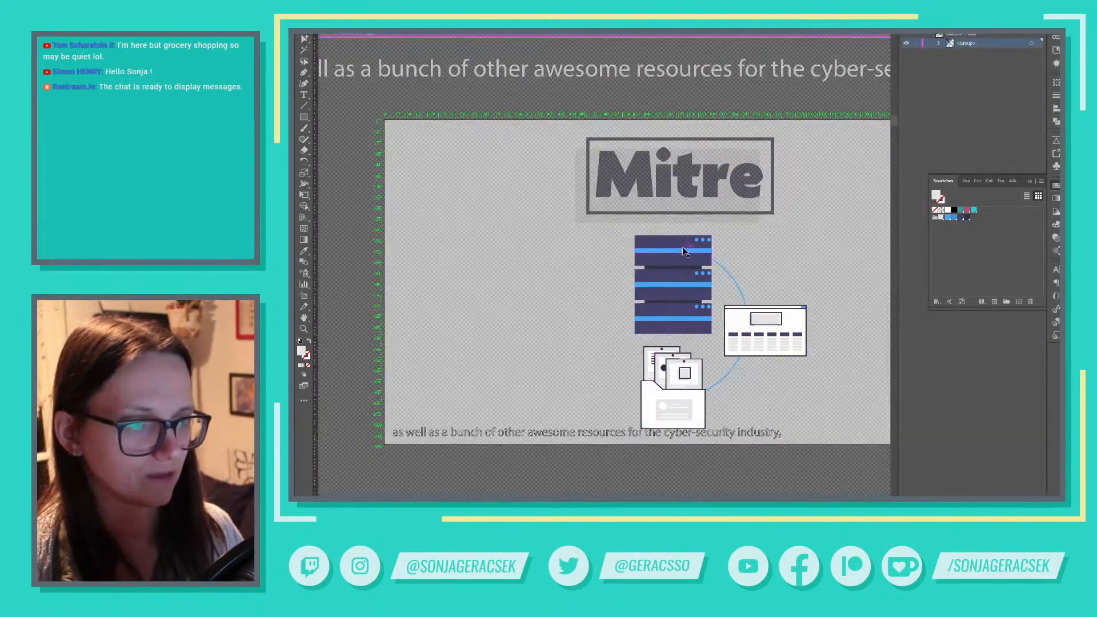
{"action": "left_click", "coordinate": [683, 249]}
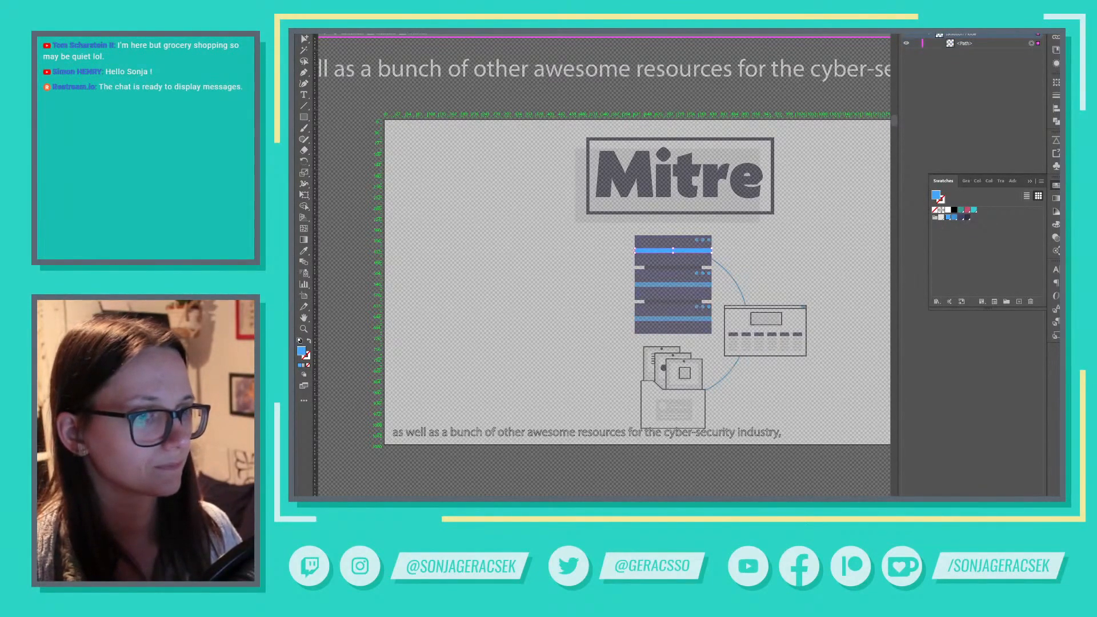
{"action": "double_click", "coordinate": [749, 246]}
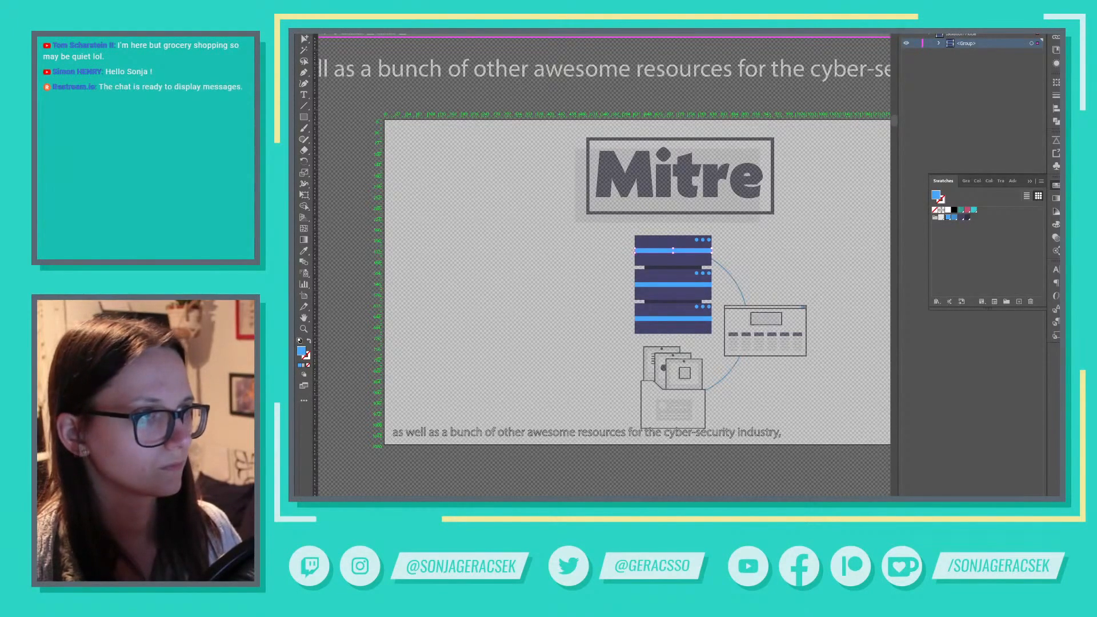
{"action": "double_click", "coordinate": [817, 271]}
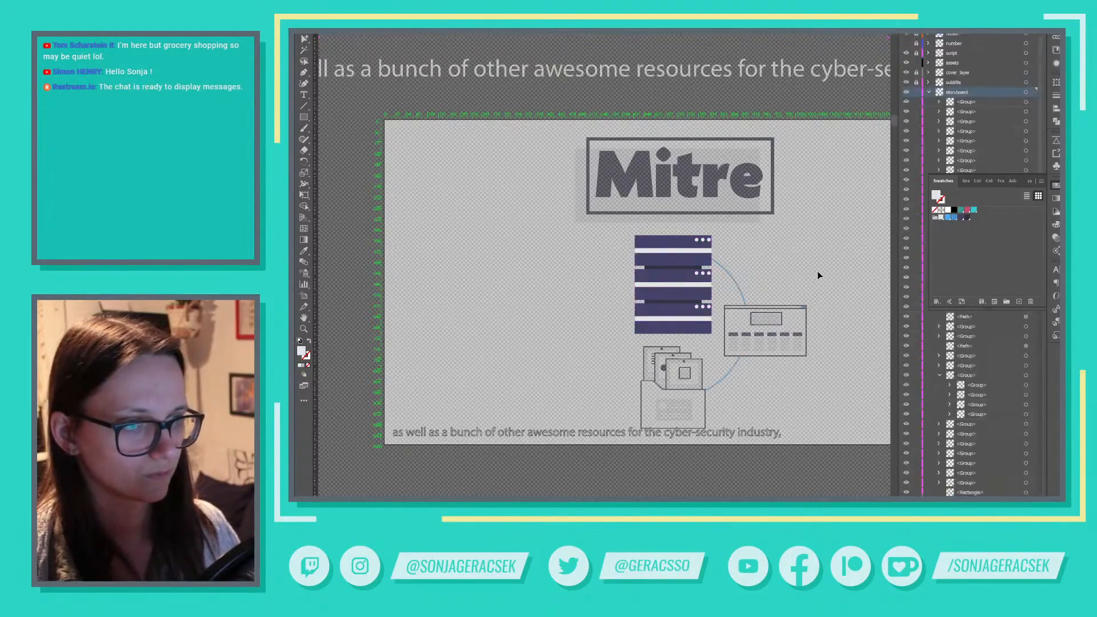
Recolor the blue document square and the website graphic's banner light grey in the "including the Common Vulnerabilities..." frame
{"action": "scroll", "coordinate": [826, 308], "scroll_direction": "down", "scroll_amount": 3}
{"action": "left_click_drag", "start_coordinate": [827, 313], "coordinate": [566, 300]}
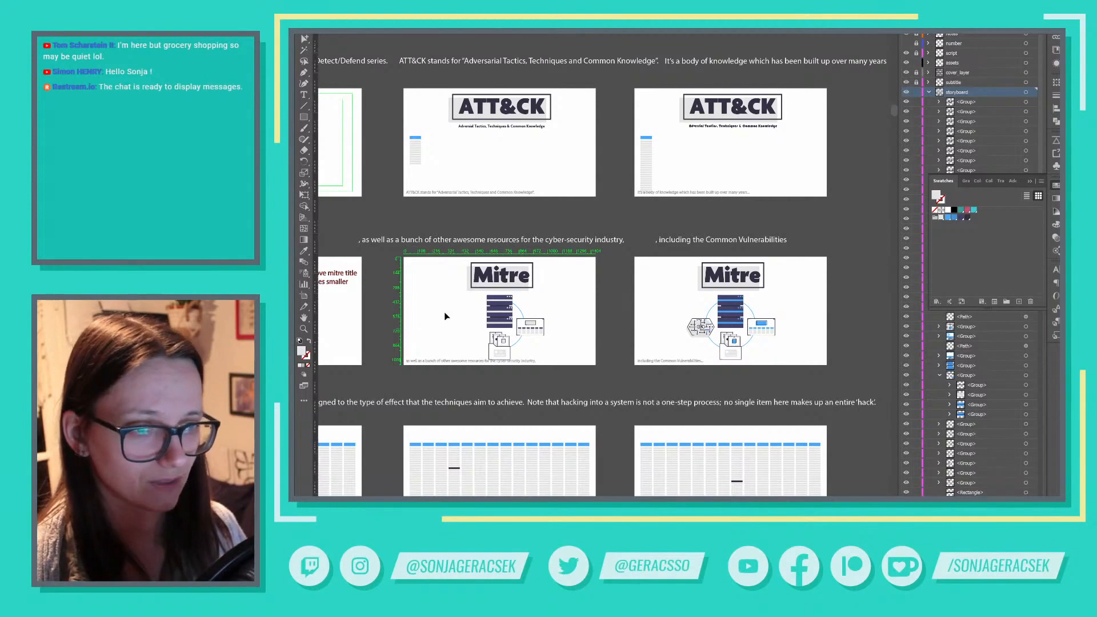
{"action": "scroll", "coordinate": [446, 316], "scroll_direction": "up", "scroll_amount": 3}
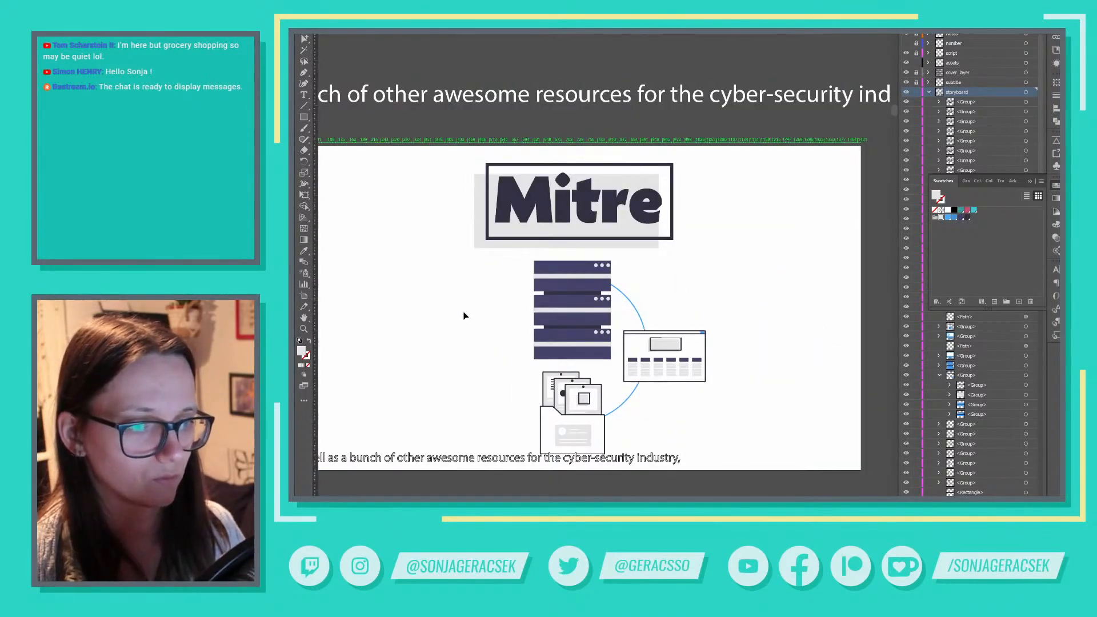
{"action": "scroll", "coordinate": [464, 316], "scroll_direction": "up", "scroll_amount": 1}
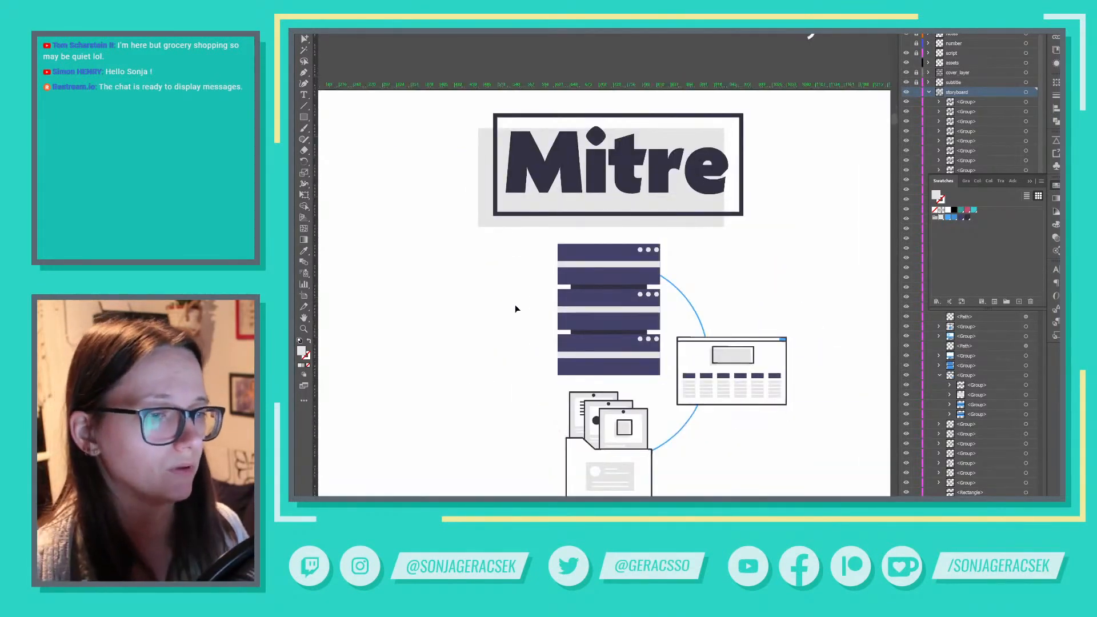
{"action": "scroll", "coordinate": [663, 341], "scroll_direction": "down", "scroll_amount": 5}
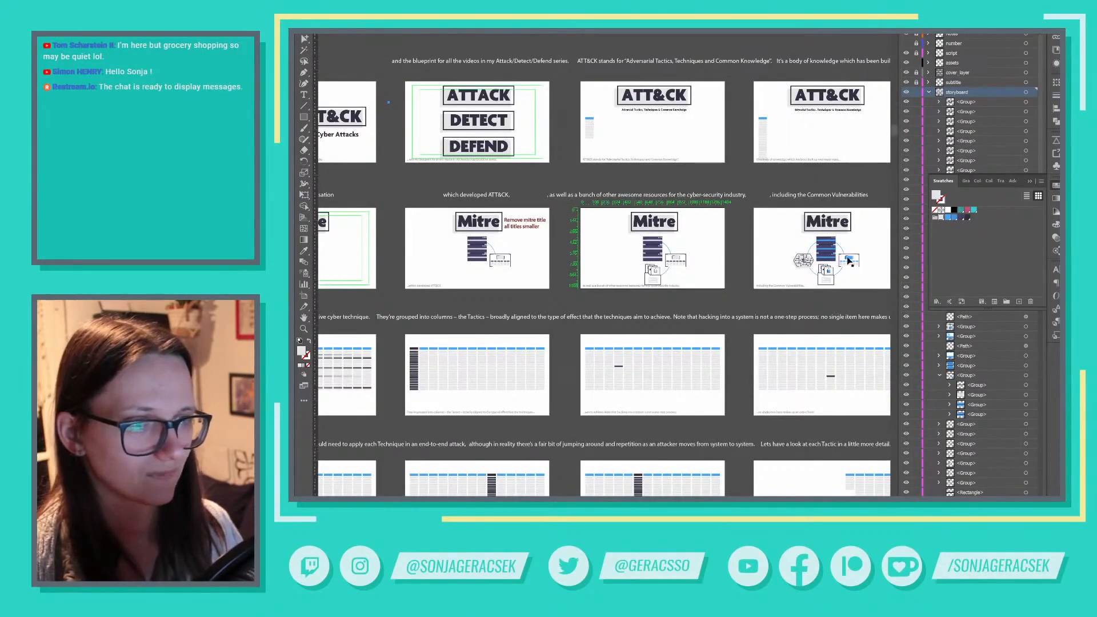
{"action": "scroll", "coordinate": [850, 261], "scroll_direction": "up", "scroll_amount": 3}
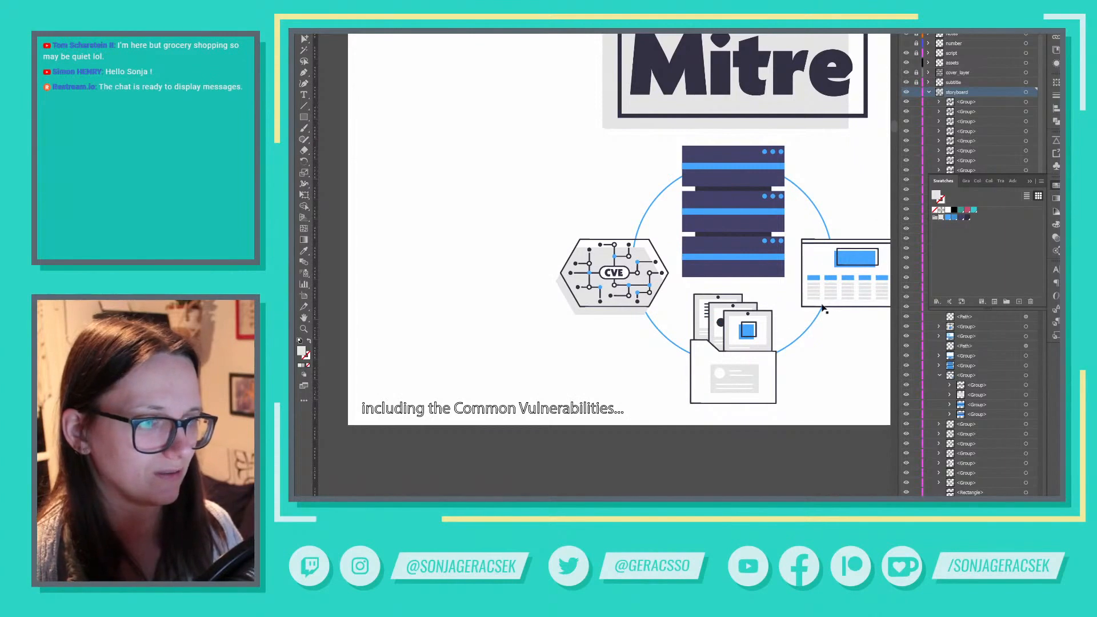
{"action": "scroll", "coordinate": [831, 314], "scroll_direction": "down", "scroll_amount": 3}
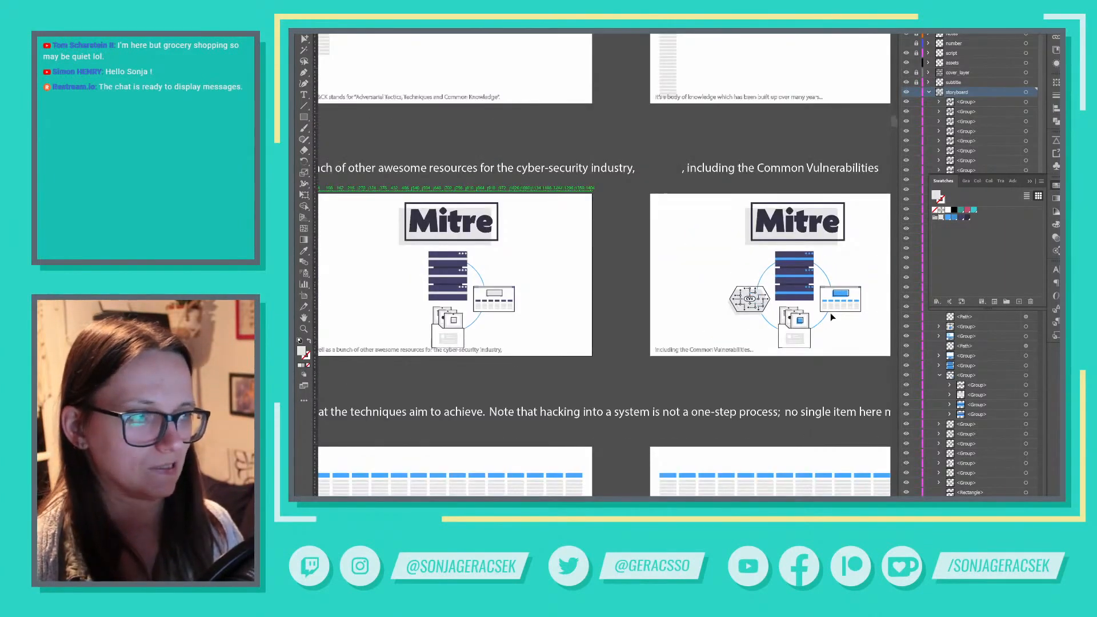
{"action": "left_click_drag", "start_coordinate": [448, 358], "coordinate": [436, 377]}
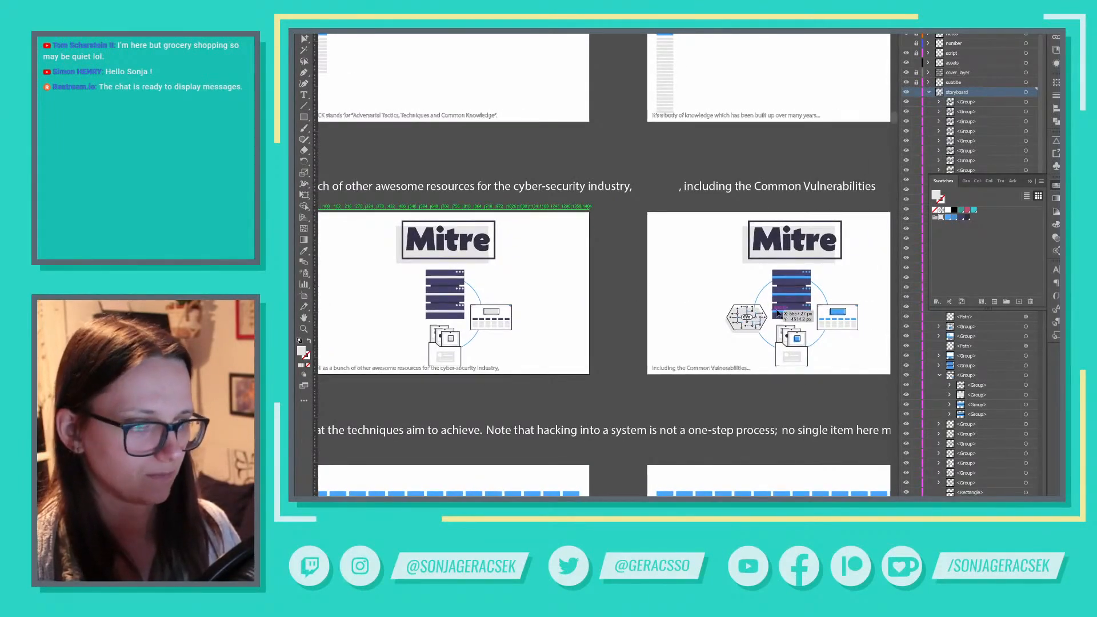
{"action": "scroll", "coordinate": [782, 313], "scroll_direction": "up", "scroll_amount": 2}
{"action": "left_click_drag", "start_coordinate": [863, 271], "coordinate": [729, 306]}
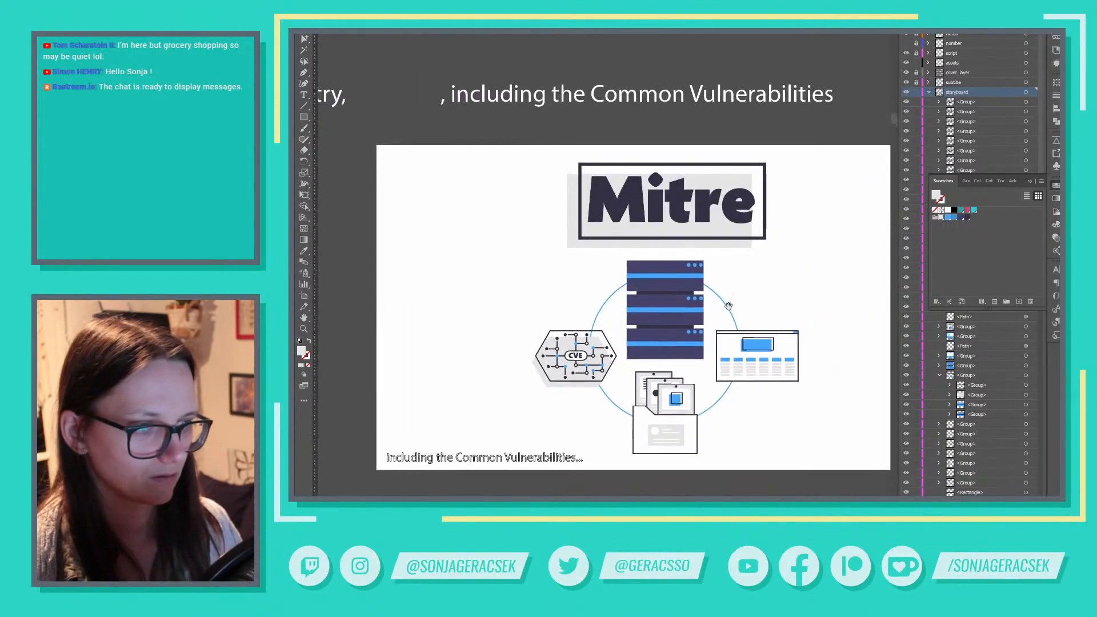
{"action": "left_click", "coordinate": [677, 403]}
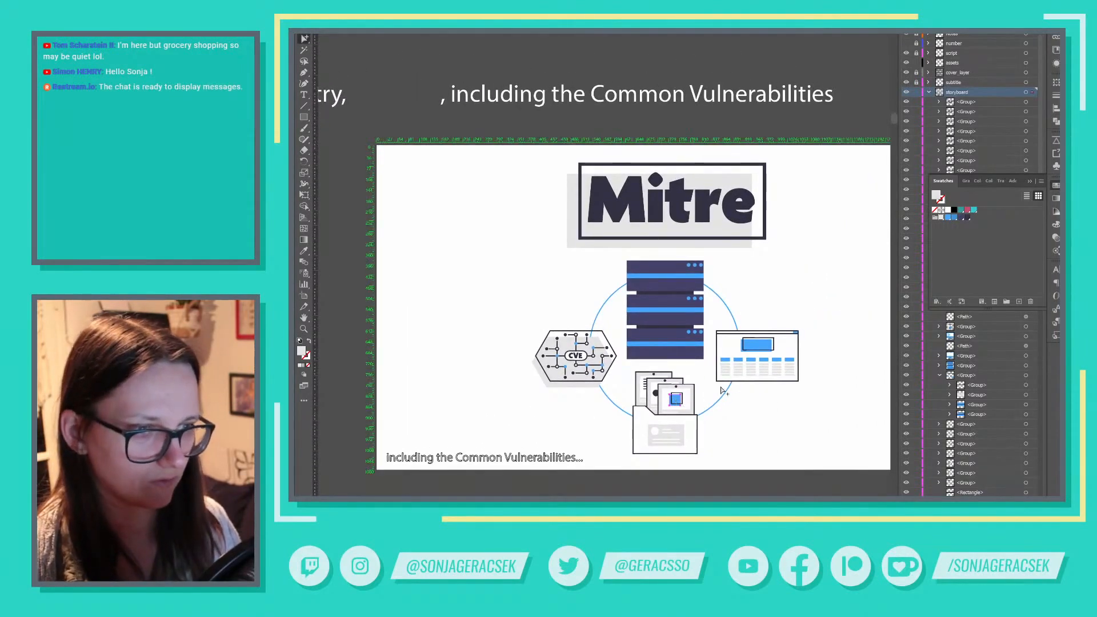
{"action": "left_click", "coordinate": [942, 217]}
Recolor the website graphic's blue column headers dark navy in the "including the Common Vulnerabilities..." frame
{"action": "left_click", "coordinate": [834, 353]}
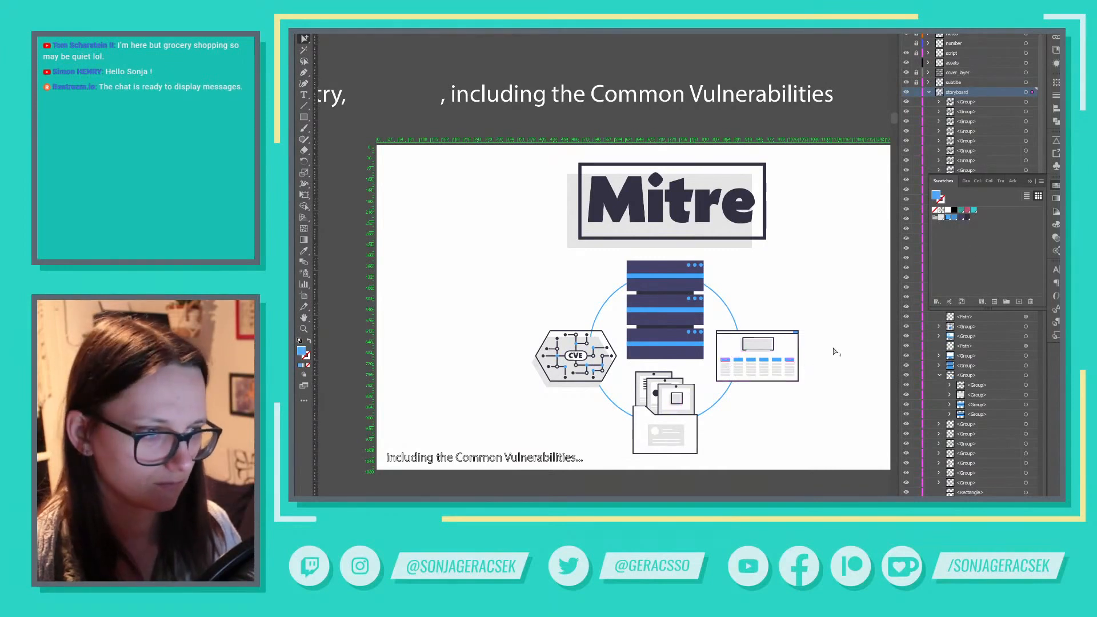
{"action": "left_click", "coordinate": [961, 218]}
{"action": "left_click", "coordinate": [829, 366]}
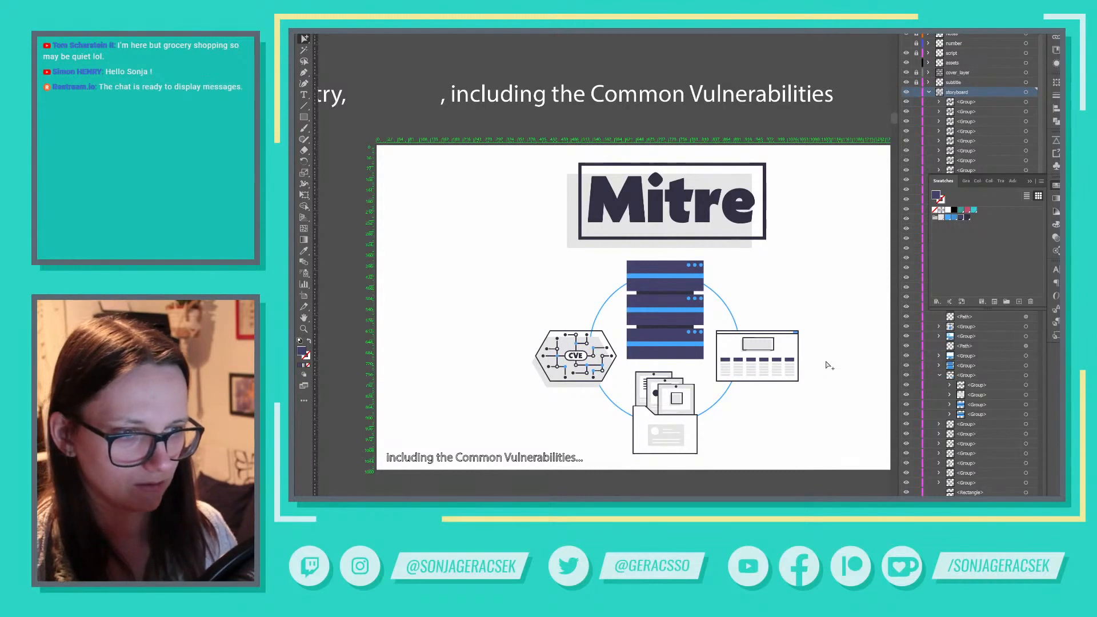
{"action": "left_click", "coordinate": [655, 393]}
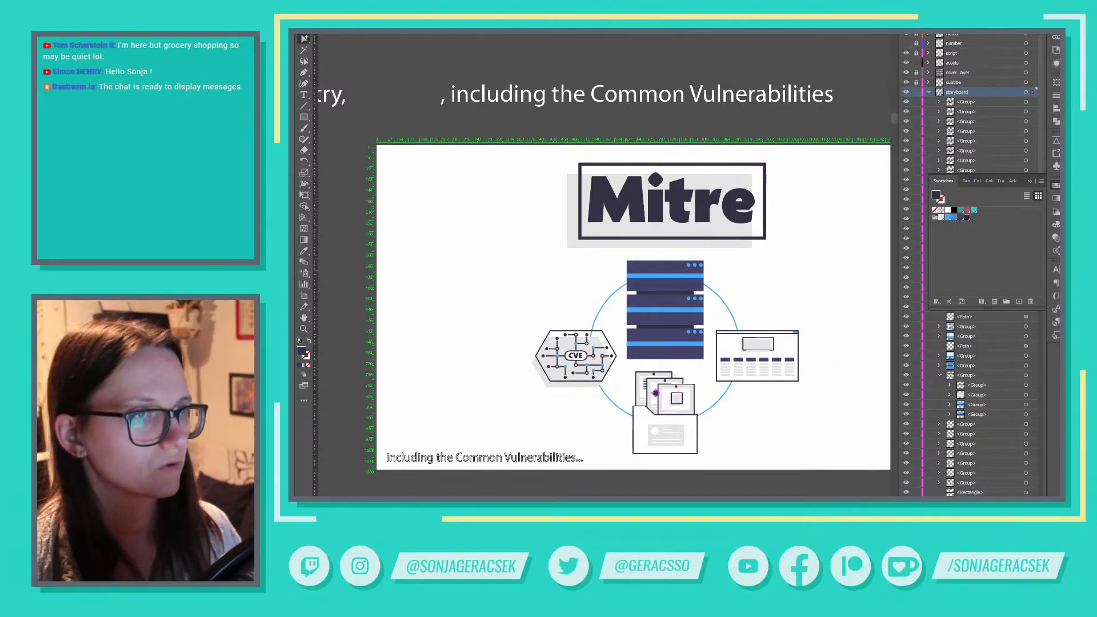
Isolate the server graphic in the Common Vulnerabilities frame, recolor its blue stripes and dots light grey, and exit isolation
{"action": "double_click", "coordinate": [680, 280]}
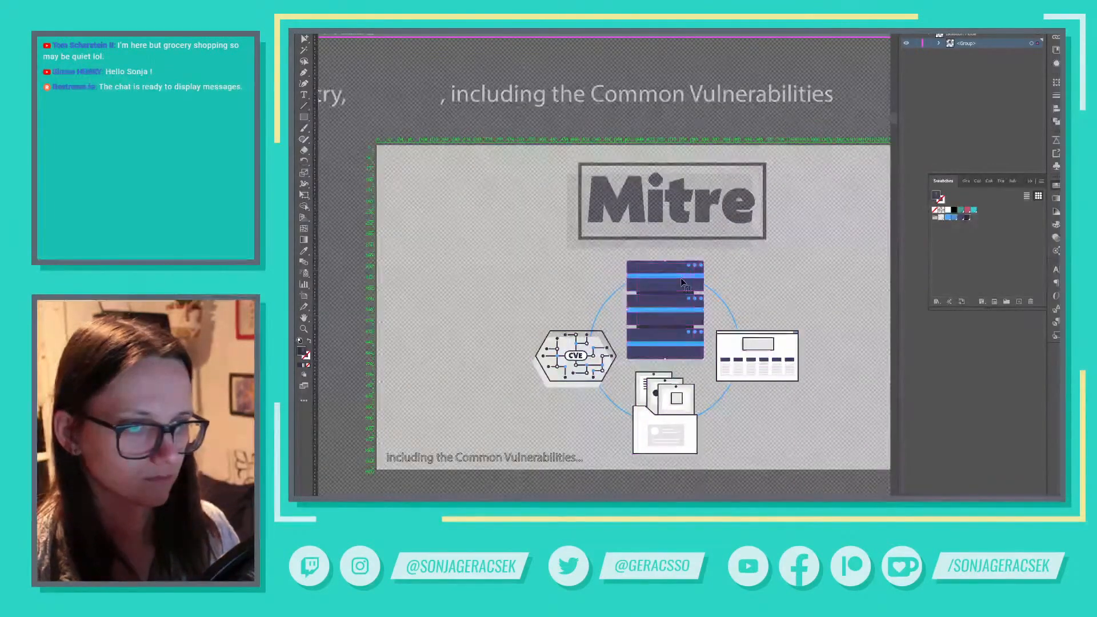
{"action": "left_click", "coordinate": [691, 277]}
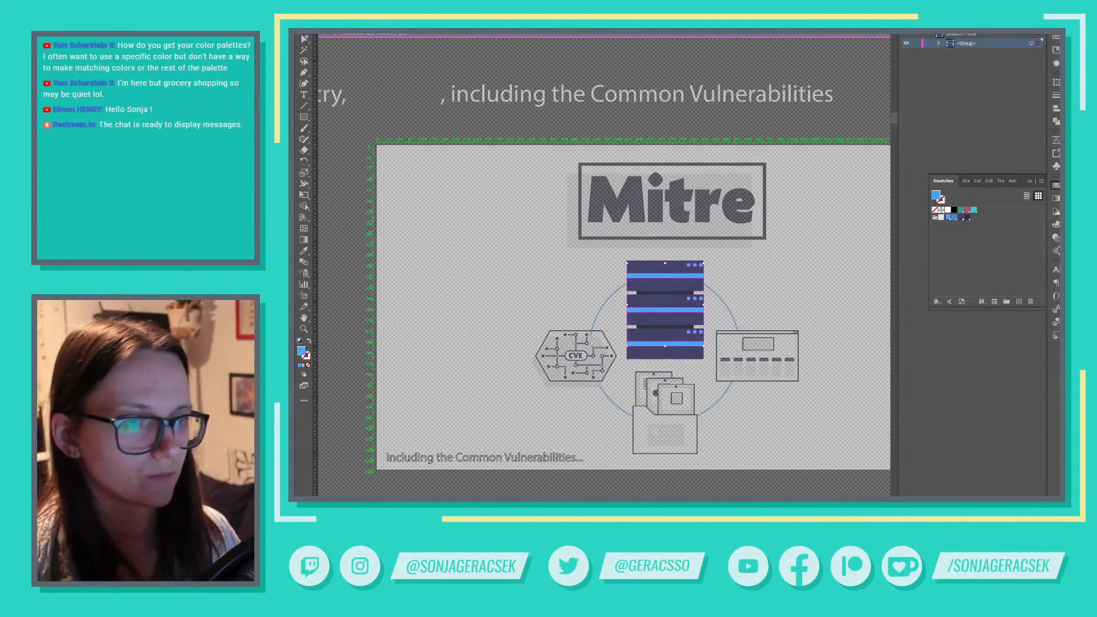
{"action": "left_click", "coordinate": [941, 218]}
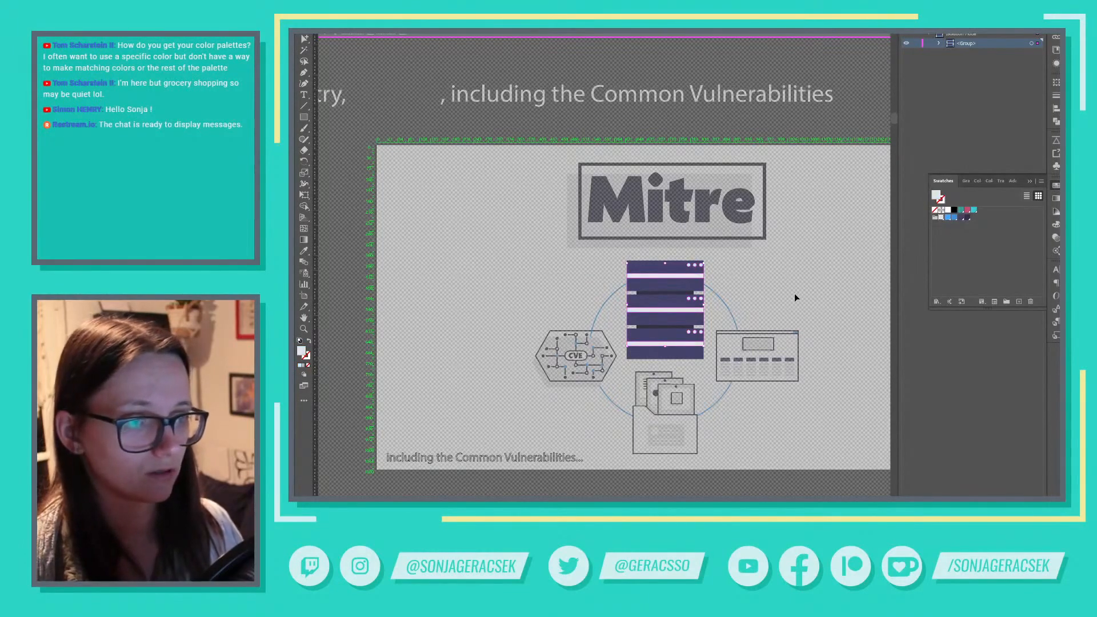
{"action": "left_click", "coordinate": [797, 298]}
{"action": "double_click", "coordinate": [815, 318]}
{"action": "scroll", "coordinate": [818, 293], "scroll_direction": "down", "scroll_amount": 3}
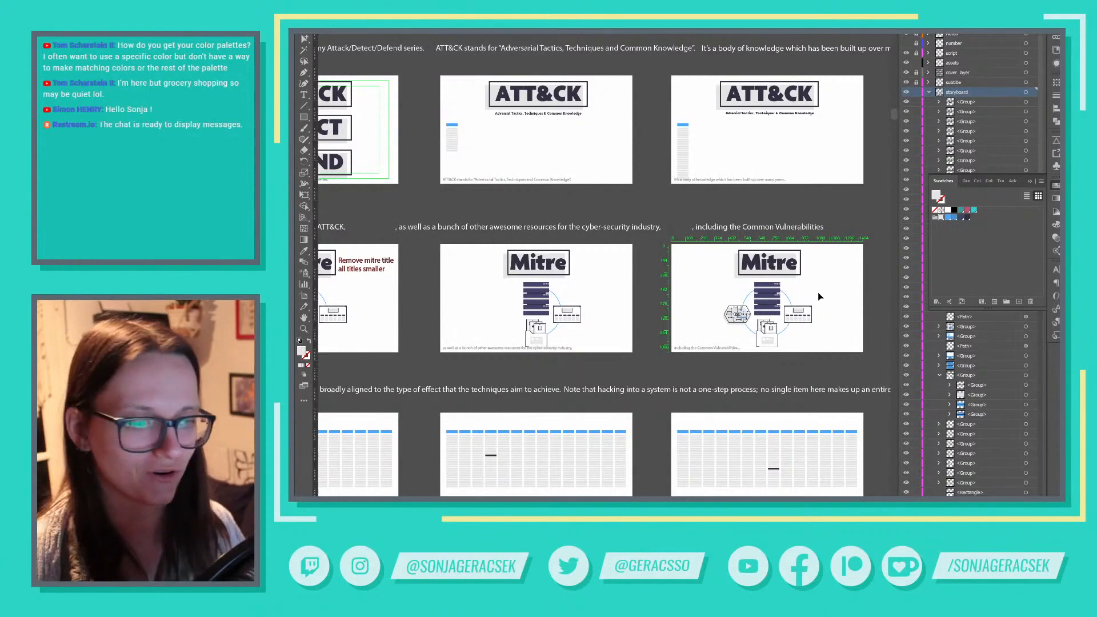
{"action": "scroll", "coordinate": [832, 318], "scroll_direction": "down", "scroll_amount": 2}
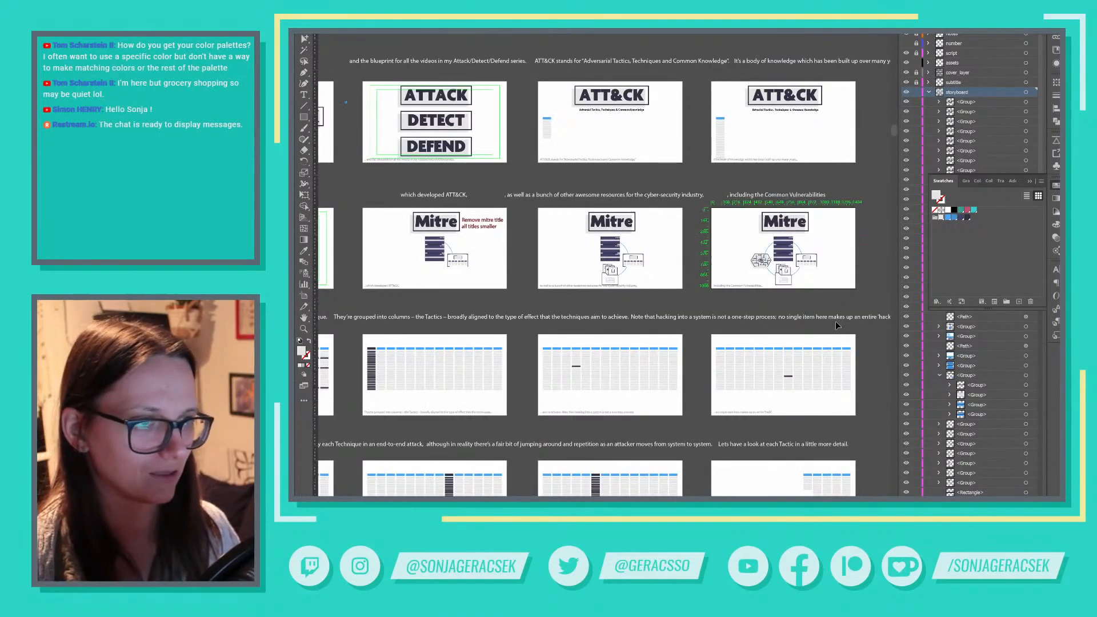
{"action": "scroll", "coordinate": [842, 330], "scroll_direction": "down", "scroll_amount": 2}
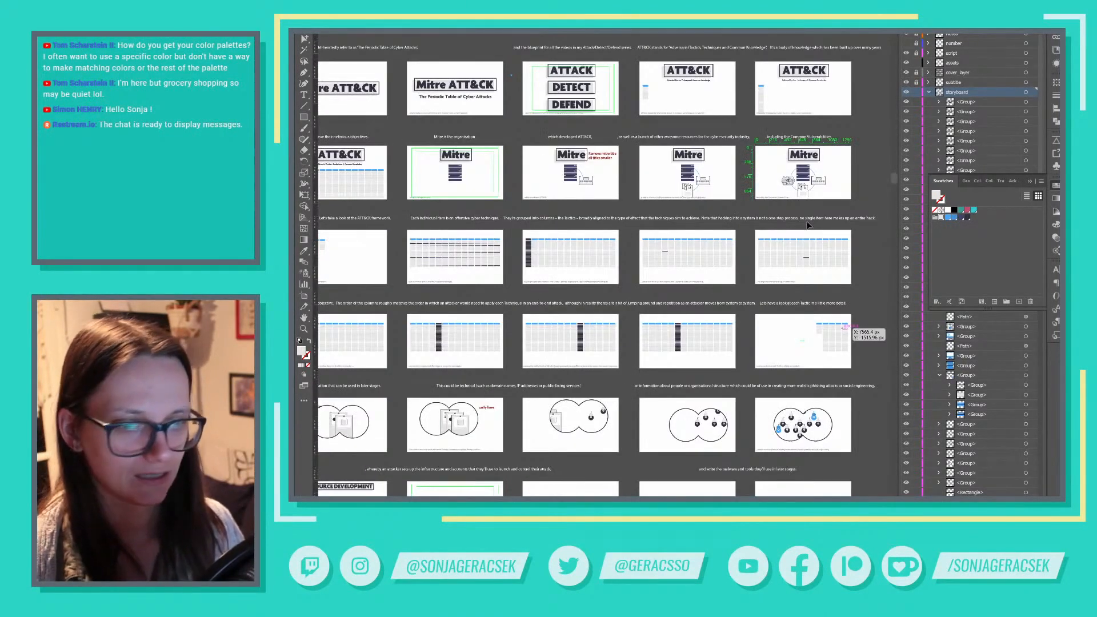
Switch to the unDraw illustrations page in the browser and set the illustration color to the blue preset
{"action": "key", "text": "alt+Tab"}
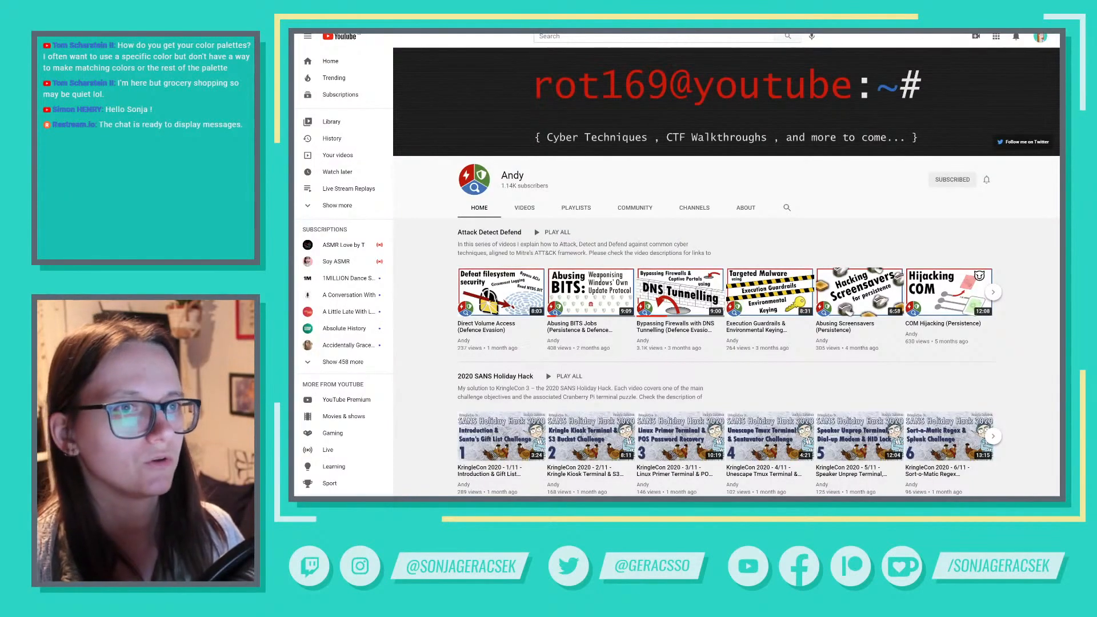
{"action": "key", "text": "ctrl+Tab"}
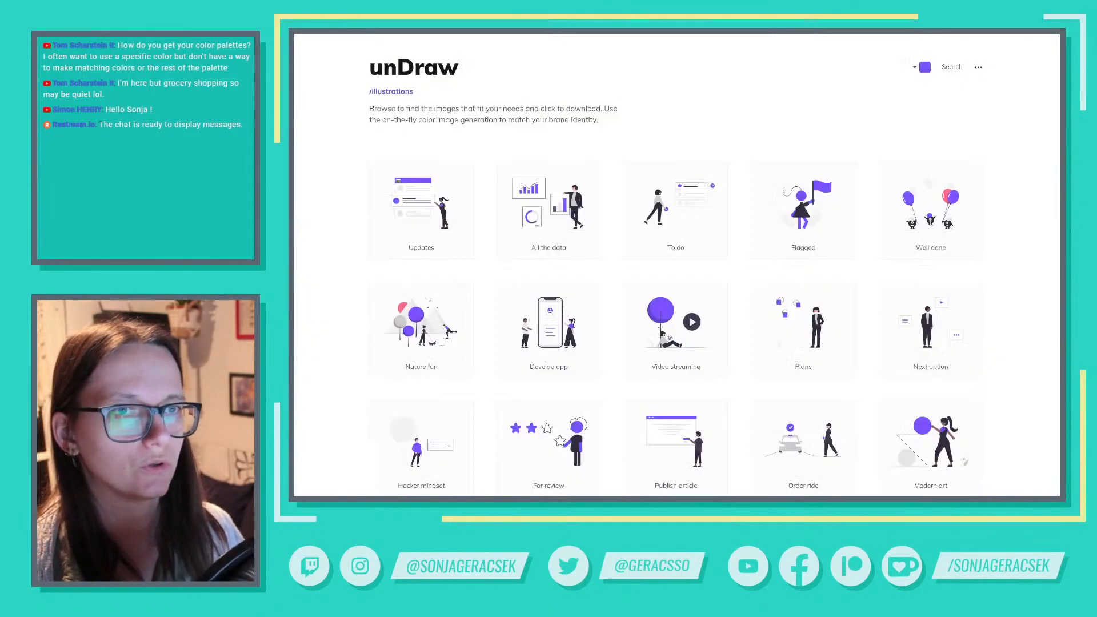
{"action": "left_click", "coordinate": [925, 70]}
{"action": "left_click", "coordinate": [837, 186]}
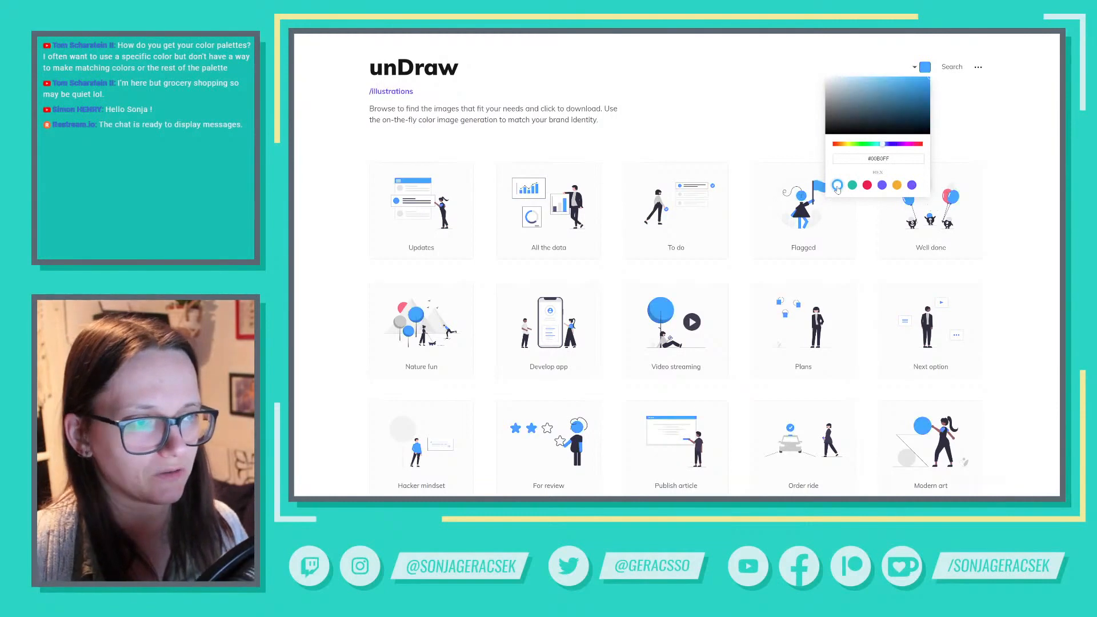
{"action": "left_click", "coordinate": [771, 268]}
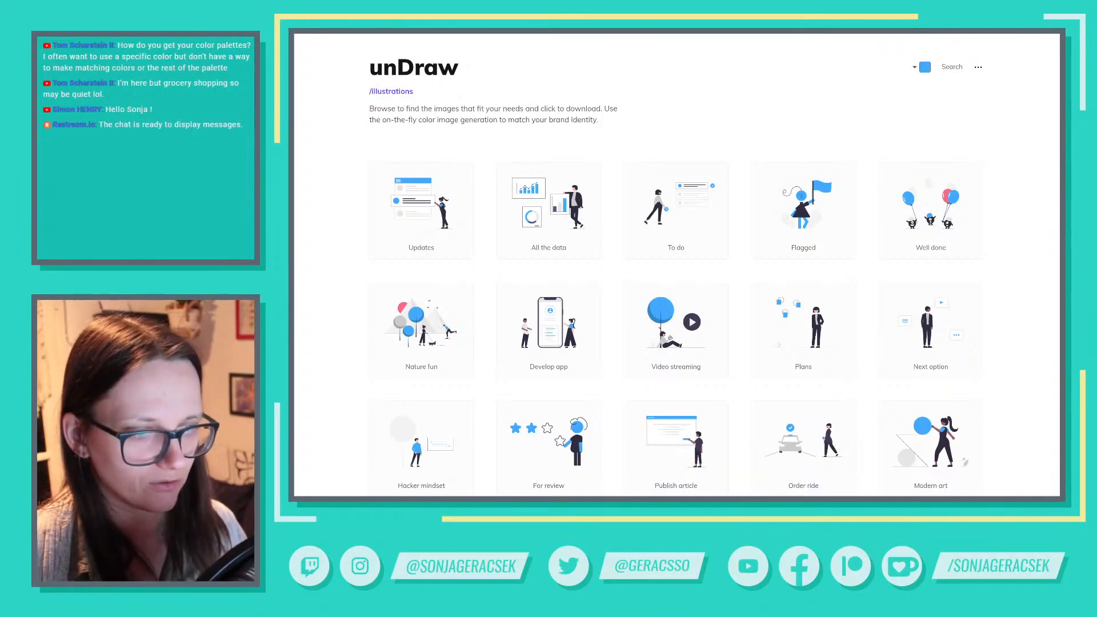
Close the empty Snip & Sketch window and return to the unDraw page in the browser
{"action": "key", "text": "alt+Tab"}
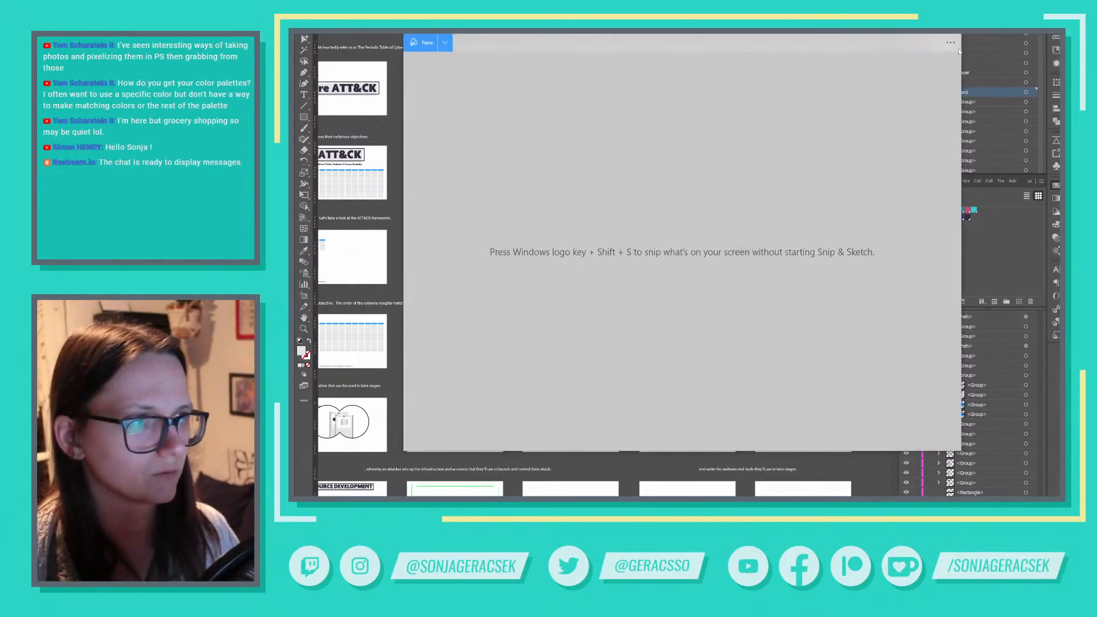
{"action": "left_click", "coordinate": [952, 29]}
{"action": "key", "text": "alt+Tab"}
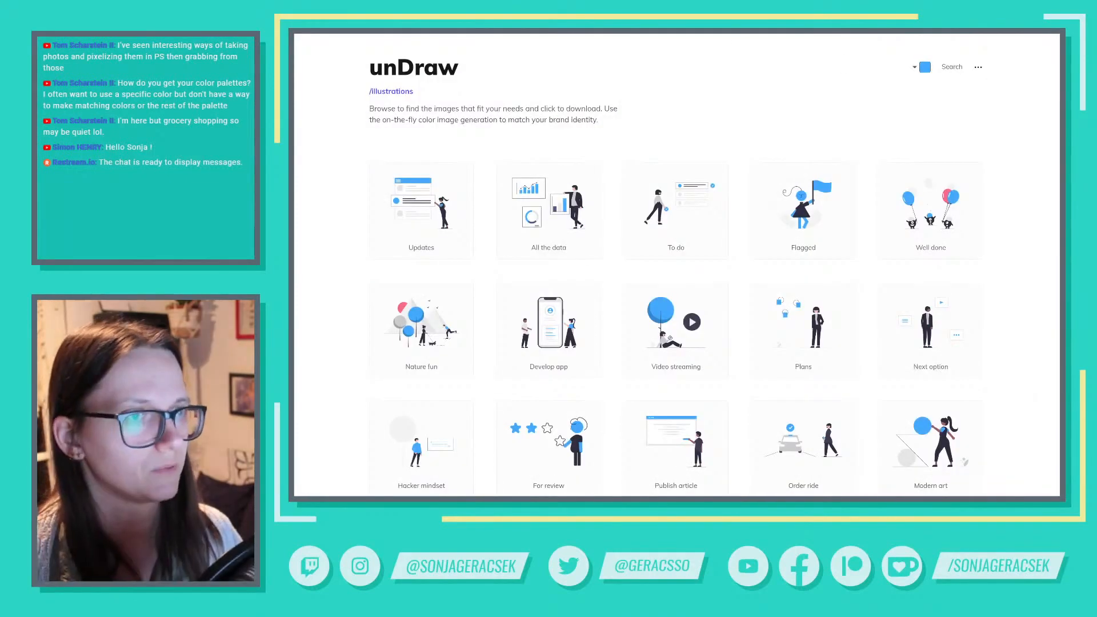
Open the Coolors color picker page for 89F0E3 in a new browser tab and dismiss the welcome popup
{"action": "key", "text": "ctrl+t"}
{"action": "type", "text": "color"}
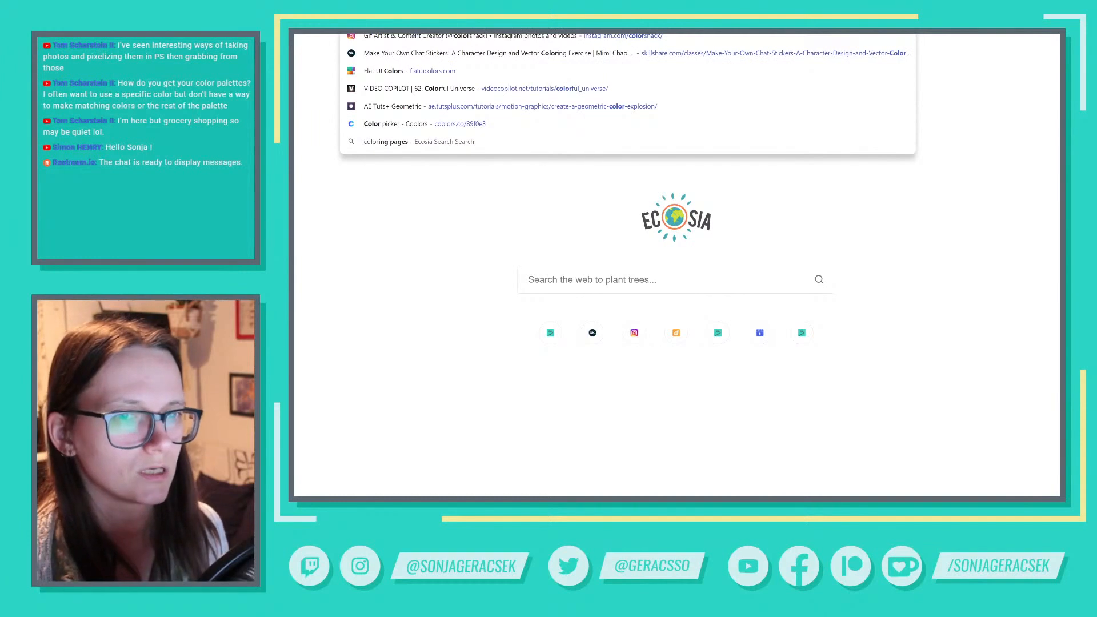
{"action": "key", "text": "Down"}
{"action": "key", "text": "Down"}
{"action": "key", "text": "Down"}
{"action": "key", "text": "Down"}
{"action": "key", "text": "Down"}
{"action": "key", "text": "Down"}
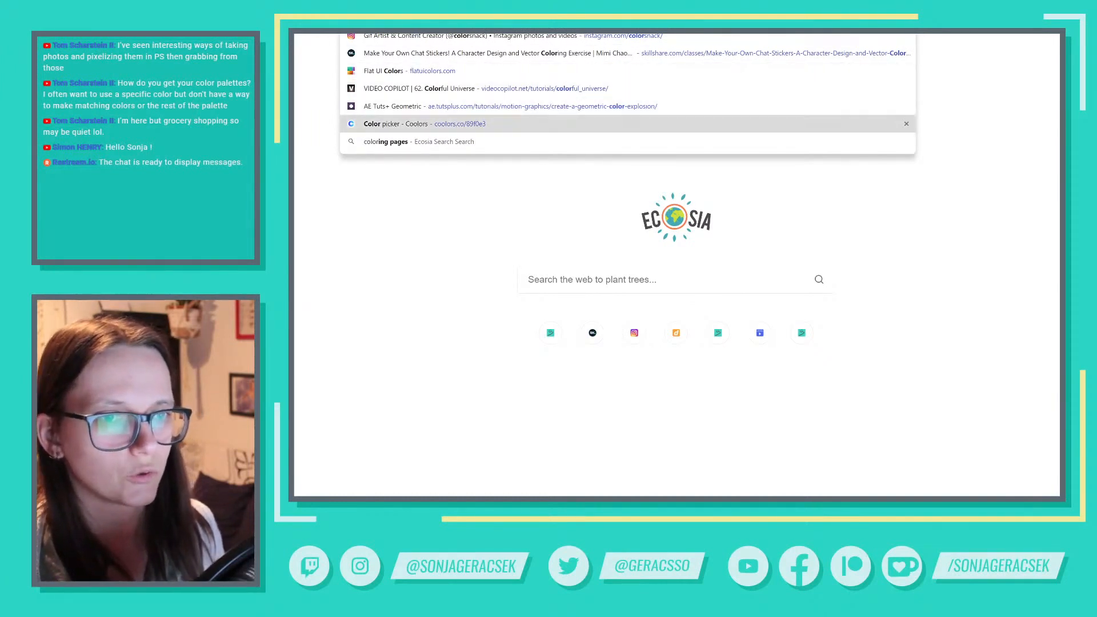
{"action": "key", "text": "Return"}
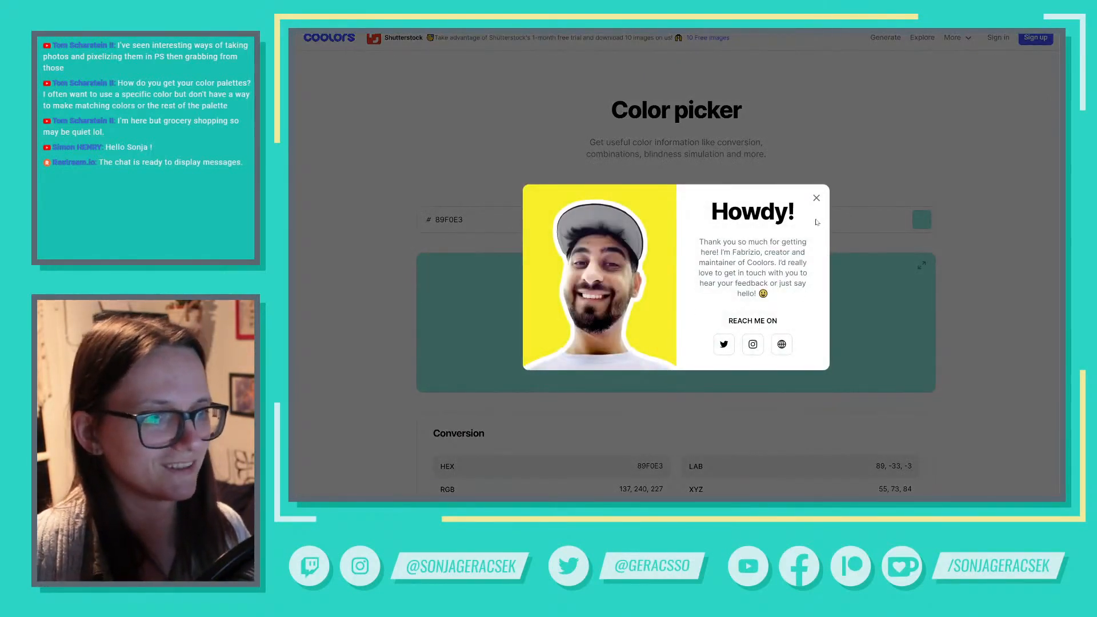
{"action": "left_click", "coordinate": [816, 201]}
Look through the color picker page's conversion, variations, color harmonies, contrast checker and color libraries sections for 89F0E3
{"action": "scroll", "coordinate": [993, 351], "scroll_direction": "down", "scroll_amount": 6}
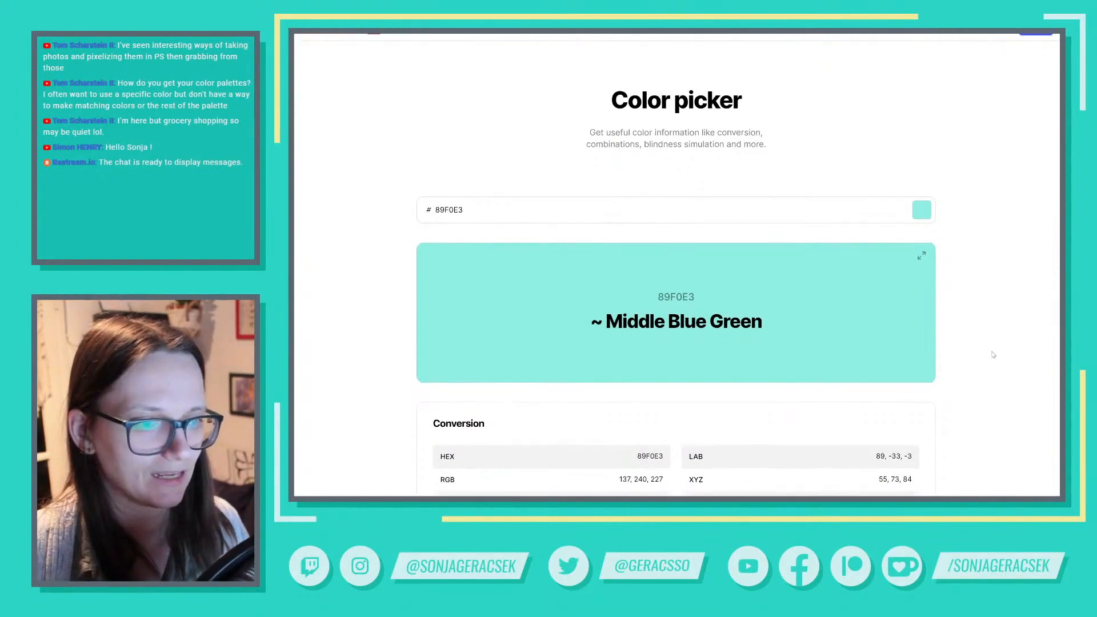
{"action": "scroll", "coordinate": [985, 337], "scroll_direction": "up", "scroll_amount": 6}
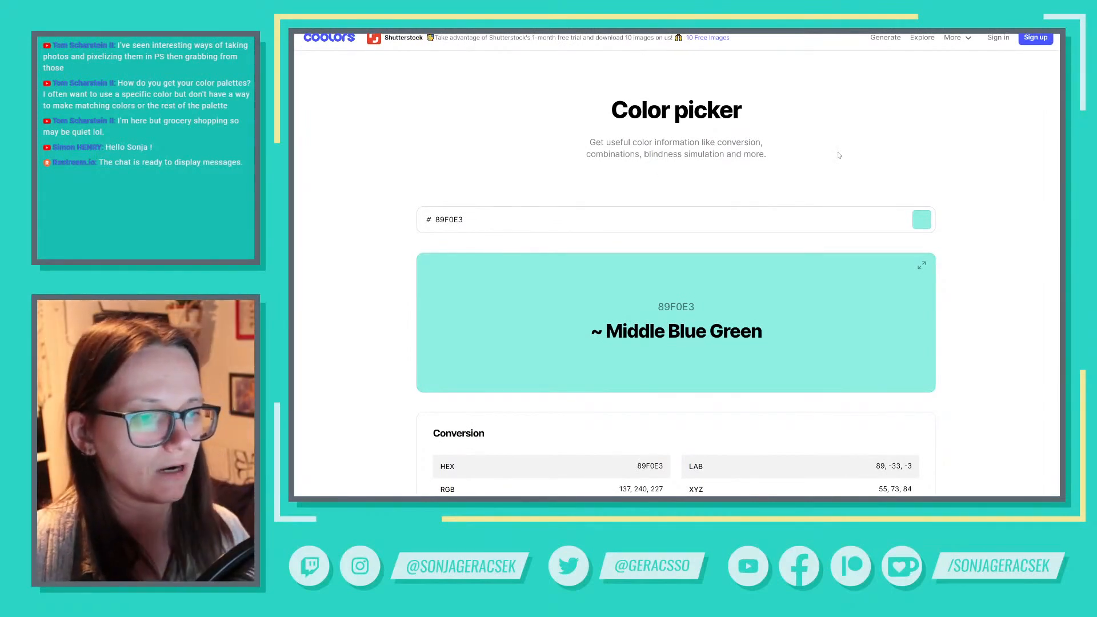
{"action": "scroll", "coordinate": [839, 157], "scroll_direction": "down", "scroll_amount": 5}
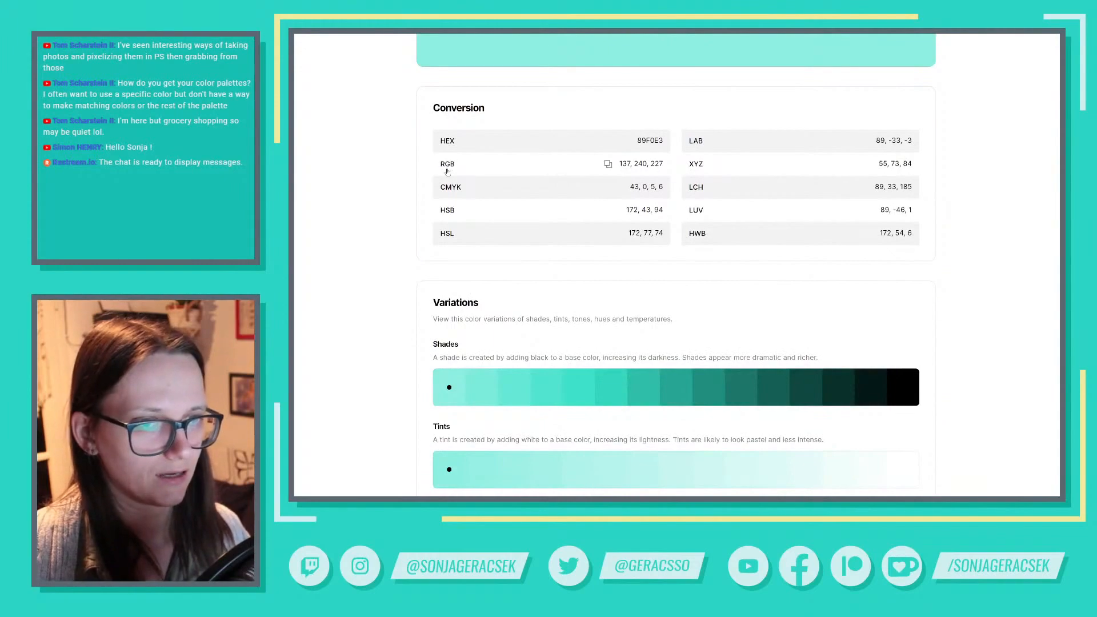
{"action": "scroll", "coordinate": [665, 262], "scroll_direction": "down", "scroll_amount": 10}
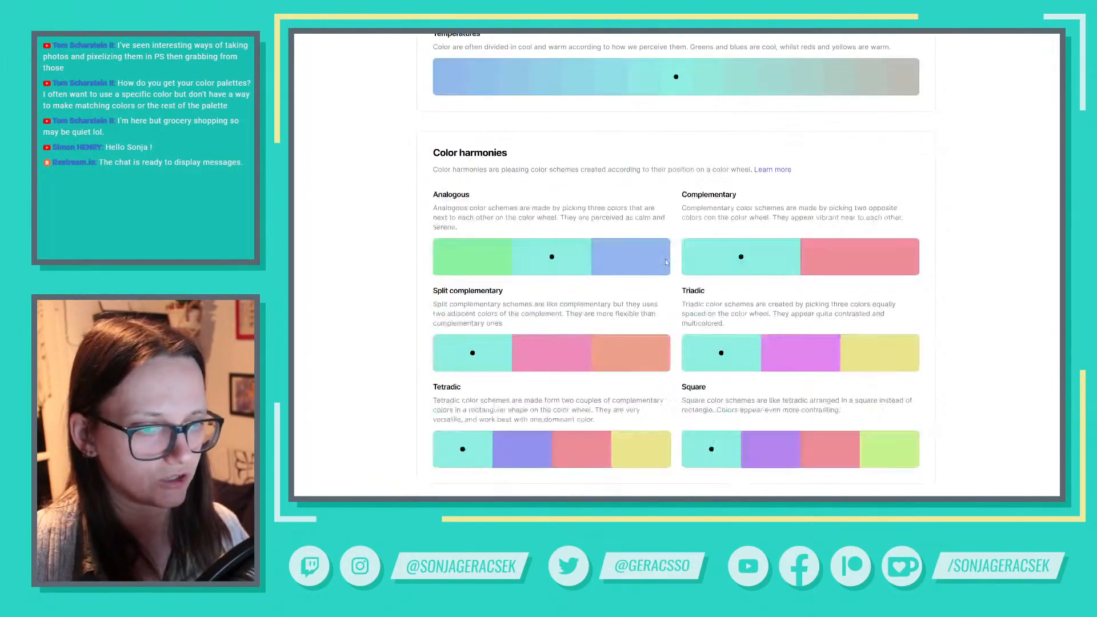
{"action": "scroll", "coordinate": [666, 262], "scroll_direction": "down", "scroll_amount": 12}
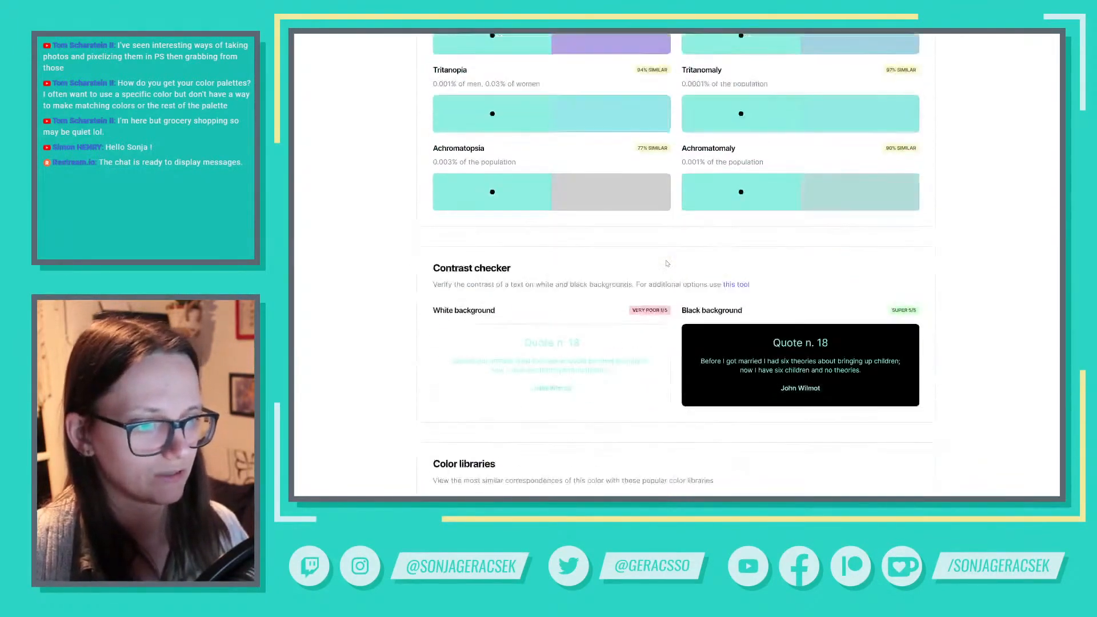
{"action": "scroll", "coordinate": [666, 264], "scroll_direction": "down", "scroll_amount": 8}
{"action": "scroll", "coordinate": [667, 263], "scroll_direction": "up", "scroll_amount": 1}
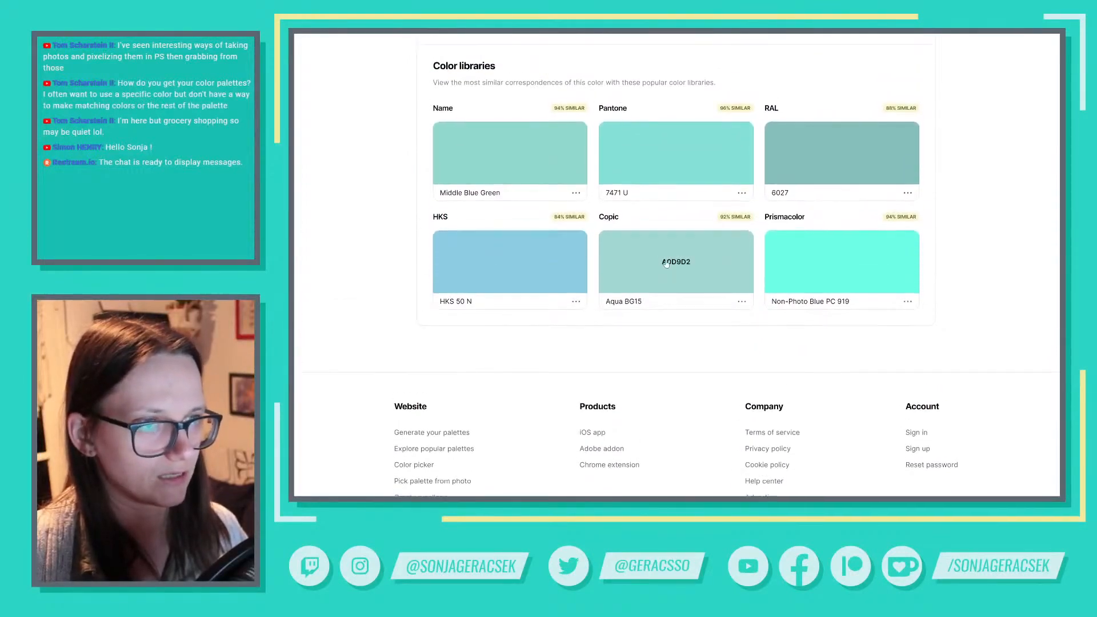
{"action": "scroll", "coordinate": [666, 264], "scroll_direction": "up", "scroll_amount": 1}
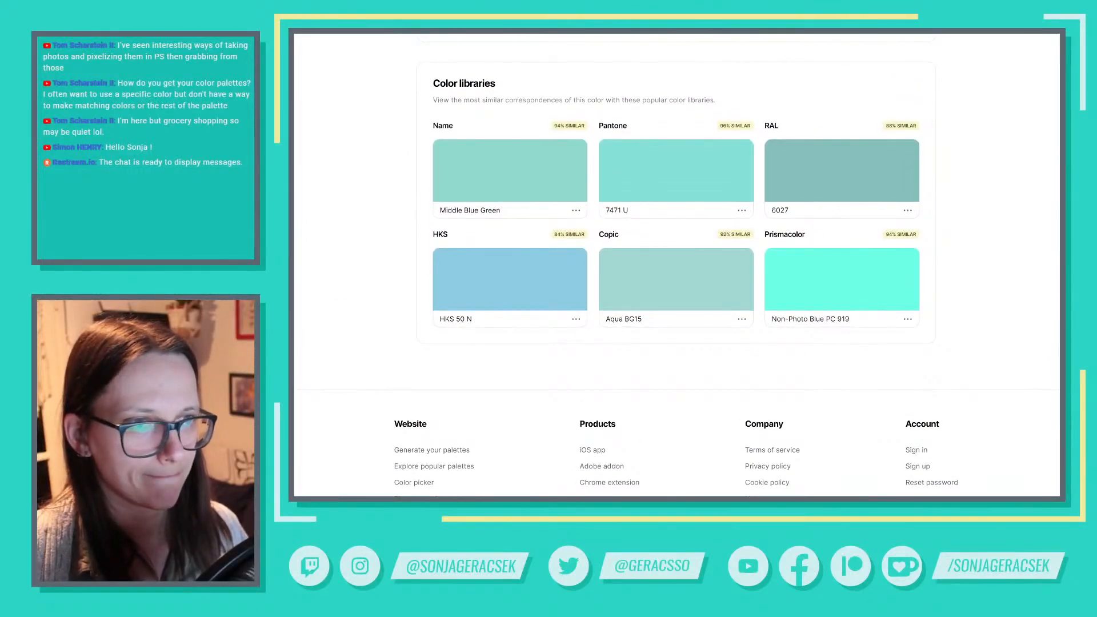
{"action": "left_click_drag", "start_coordinate": [635, 128], "coordinate": [597, 129]}
{"action": "left_click", "coordinate": [635, 134]}
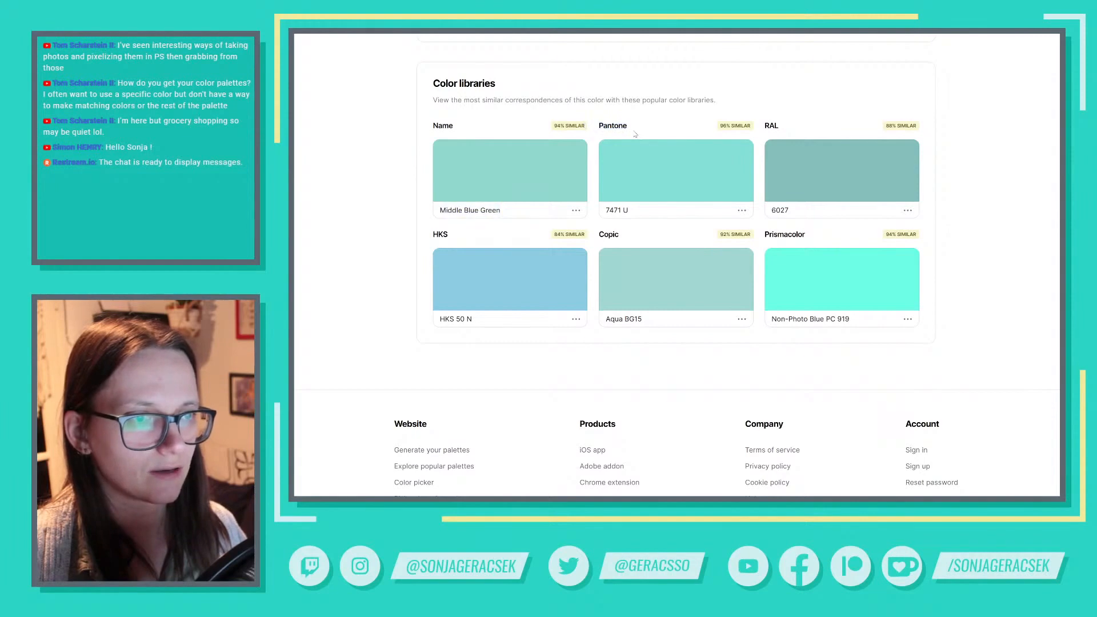
{"action": "scroll", "coordinate": [635, 171], "scroll_direction": "up", "scroll_amount": 10}
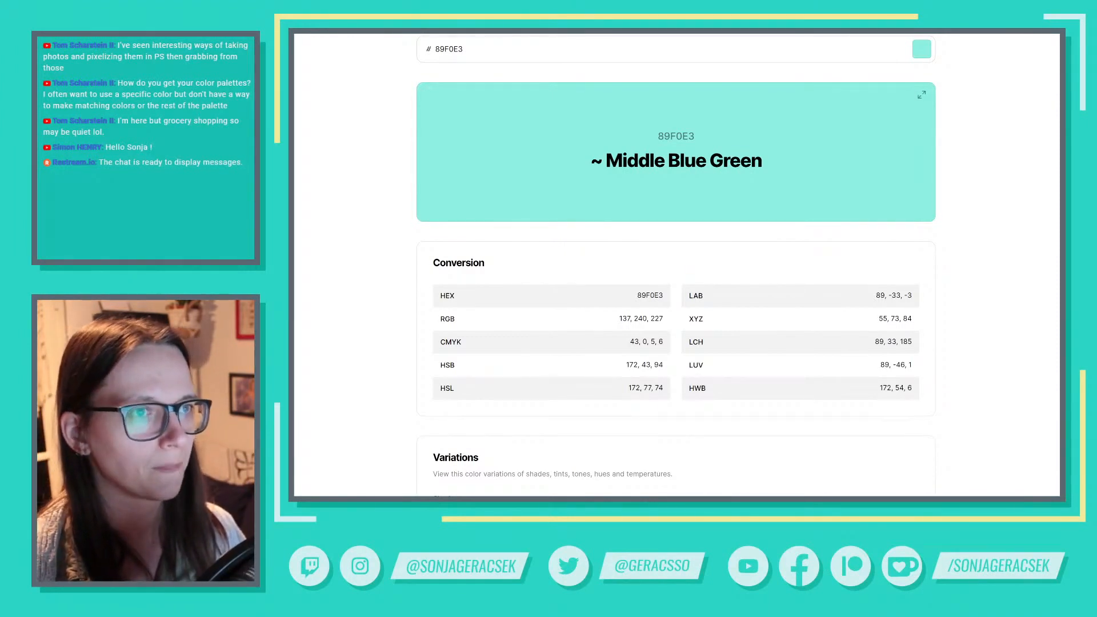
Search for "colo" in a new browser tab
{"action": "key", "text": "ctrl+t"}
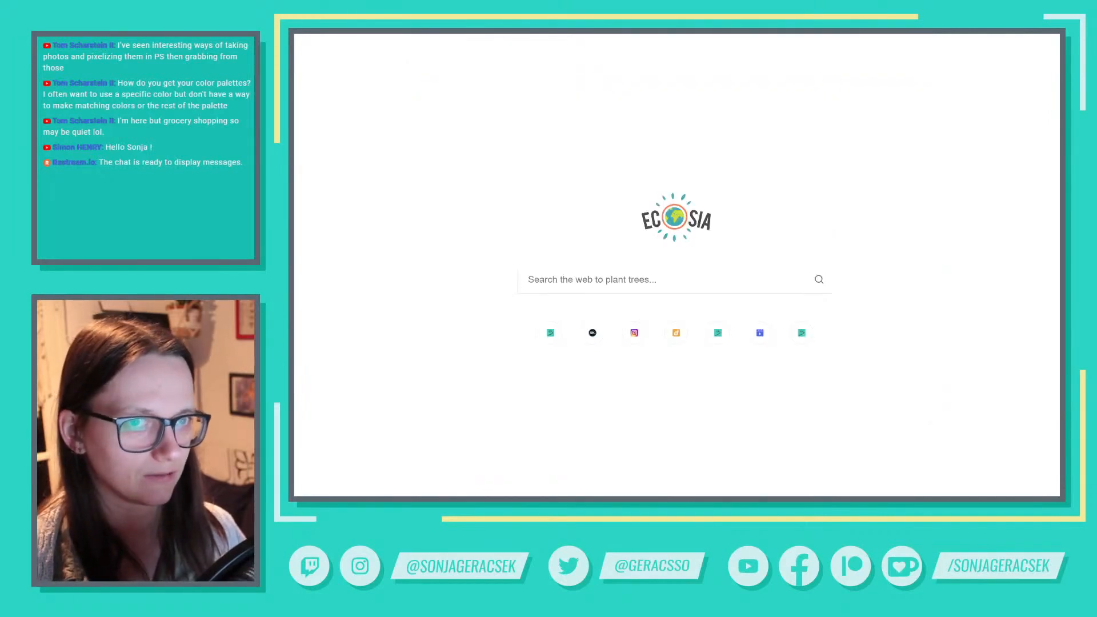
{"action": "type", "text": "colo"}
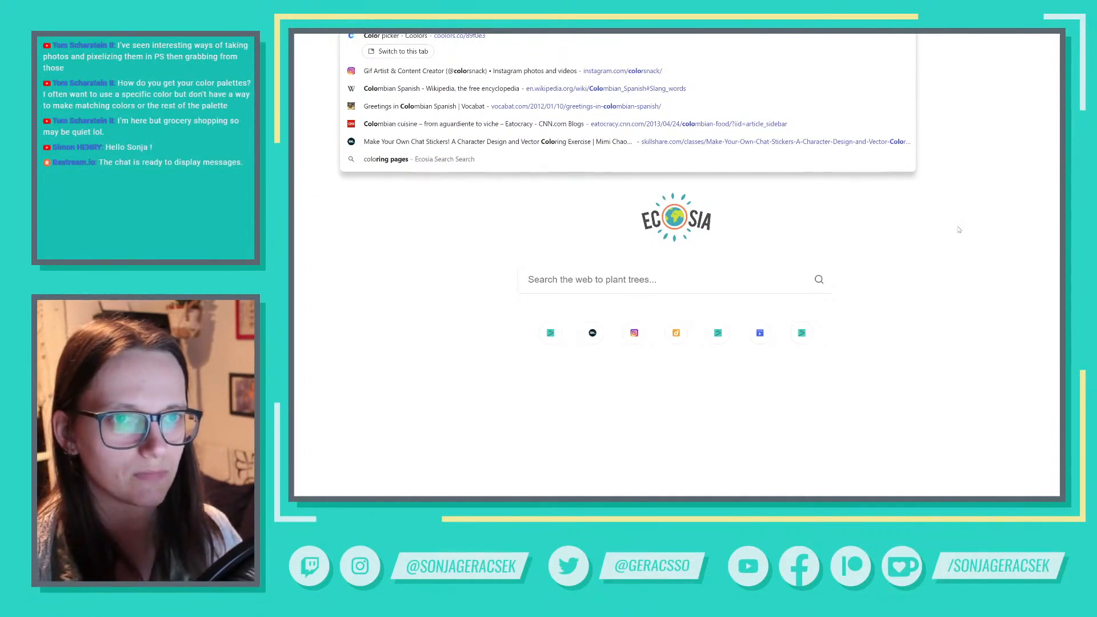
{"action": "key", "text": "Return"}
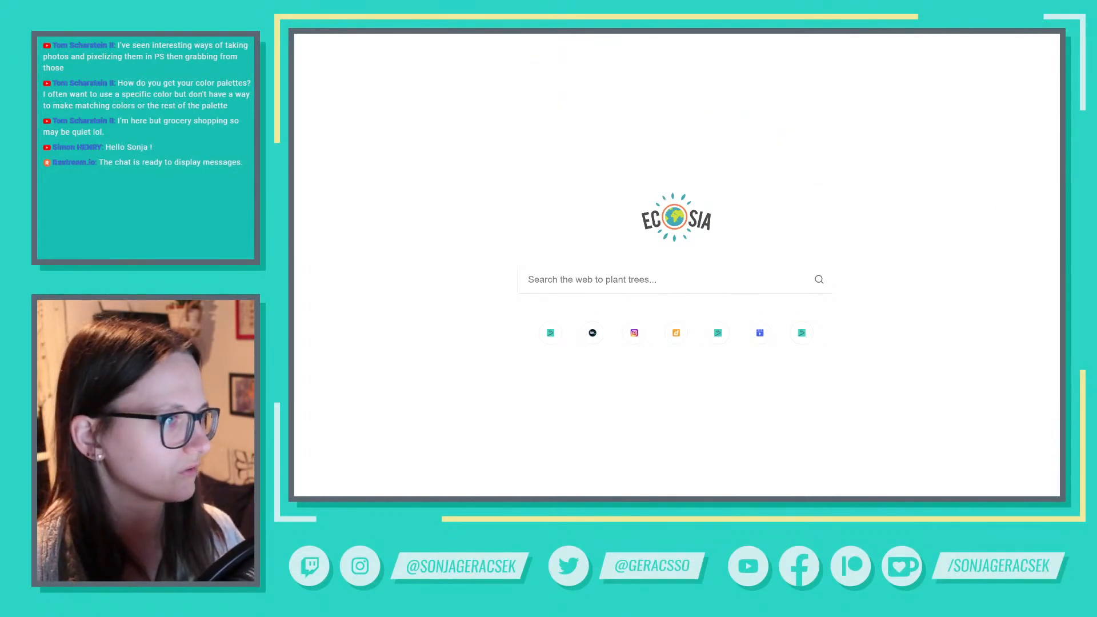
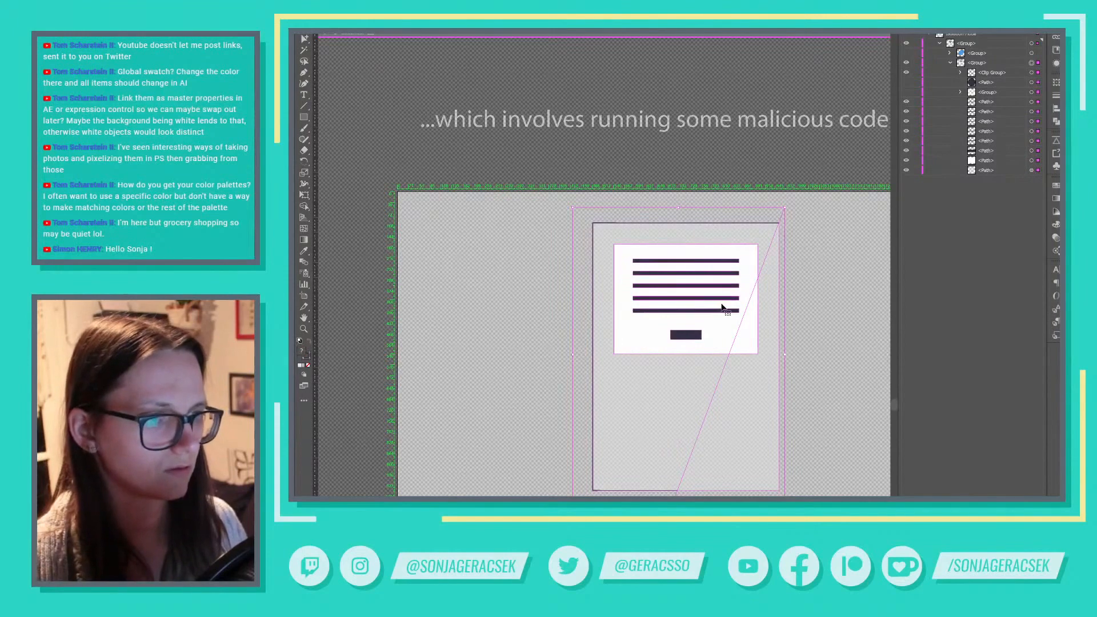
Group the white card with its five dark lines and button in the "...which involves running some malicious code" frame, and narrow the group by about a third
{"action": "double_click", "coordinate": [721, 298]}
{"action": "left_click", "coordinate": [723, 298]}
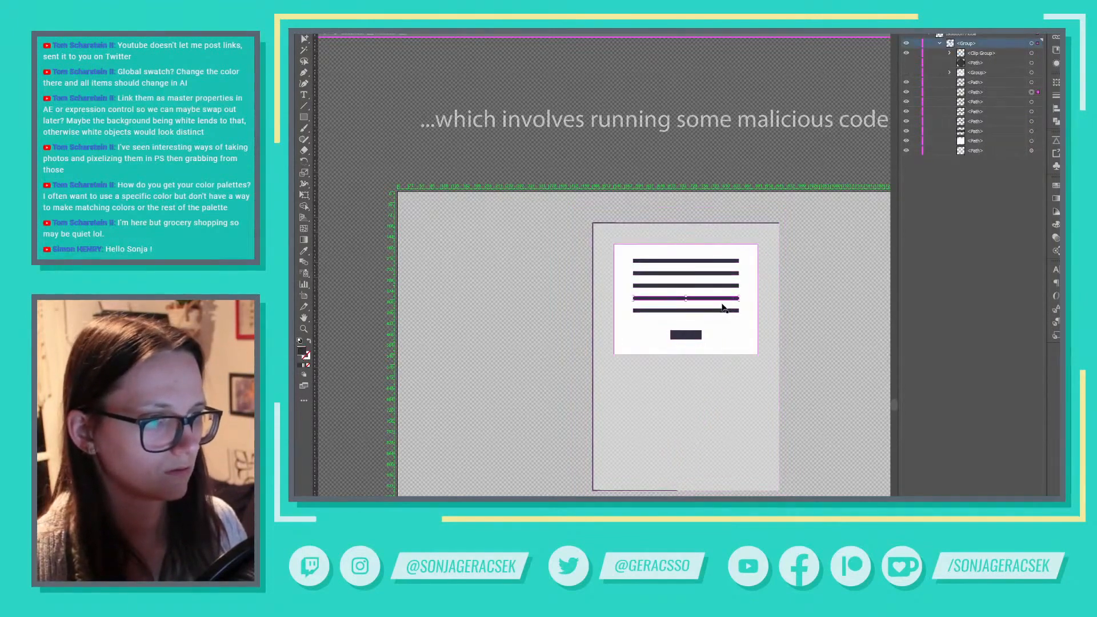
{"action": "left_click", "coordinate": [1031, 82]}
{"action": "left_click", "coordinate": [1032, 101], "text": "shift"}
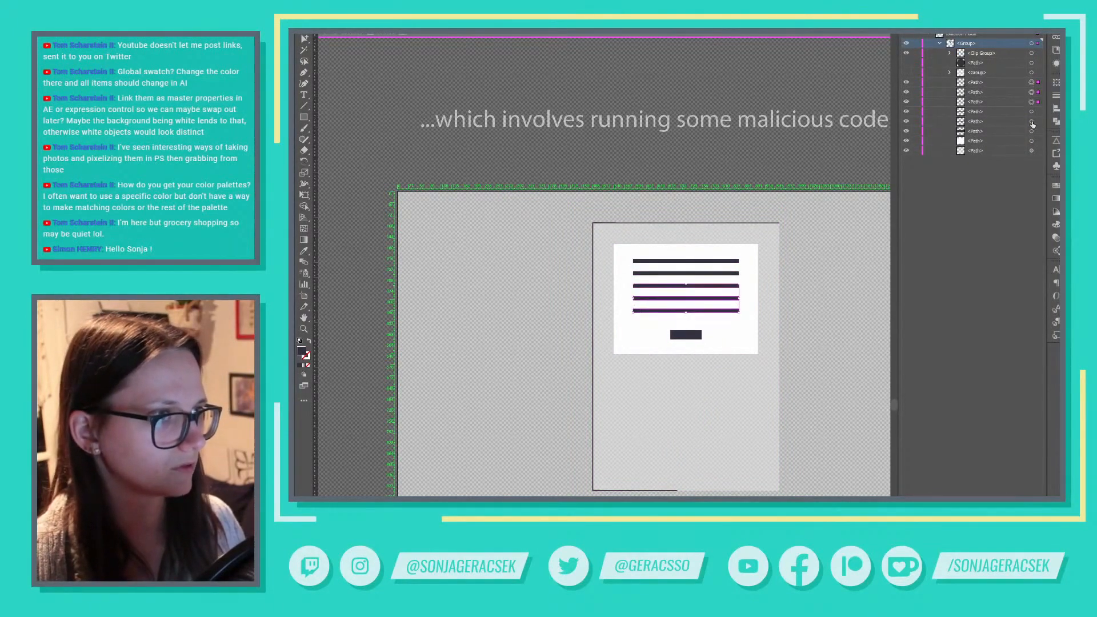
{"action": "left_click", "coordinate": [1032, 121], "text": "shift"}
{"action": "left_click", "coordinate": [1031, 131], "text": "shift"}
{"action": "left_click", "coordinate": [1032, 141], "text": "shift"}
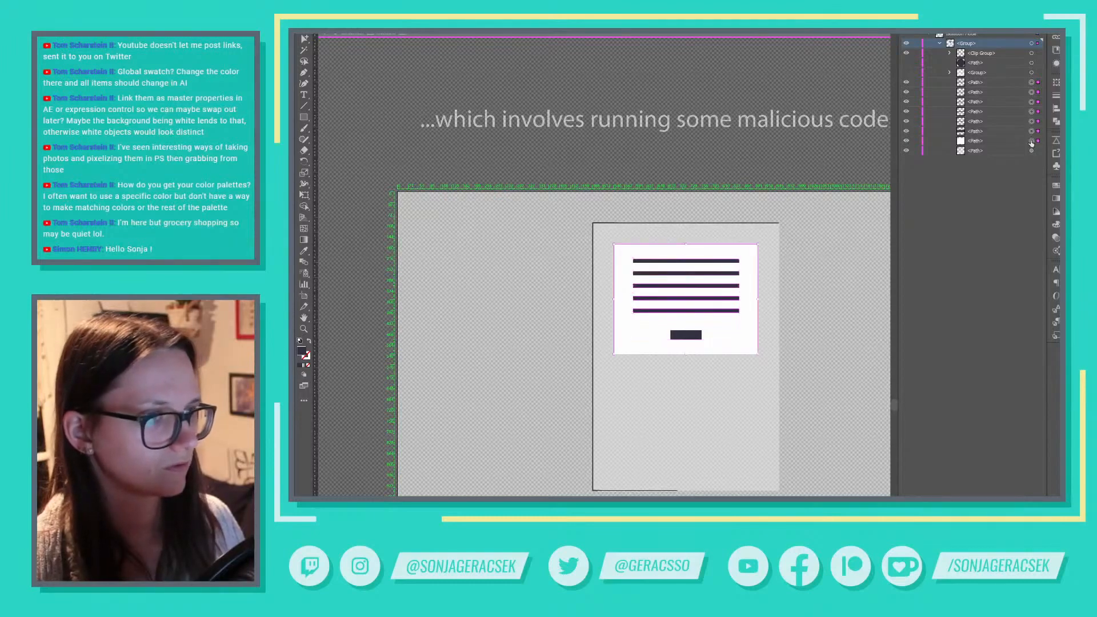
{"action": "key", "text": "ctrl+g"}
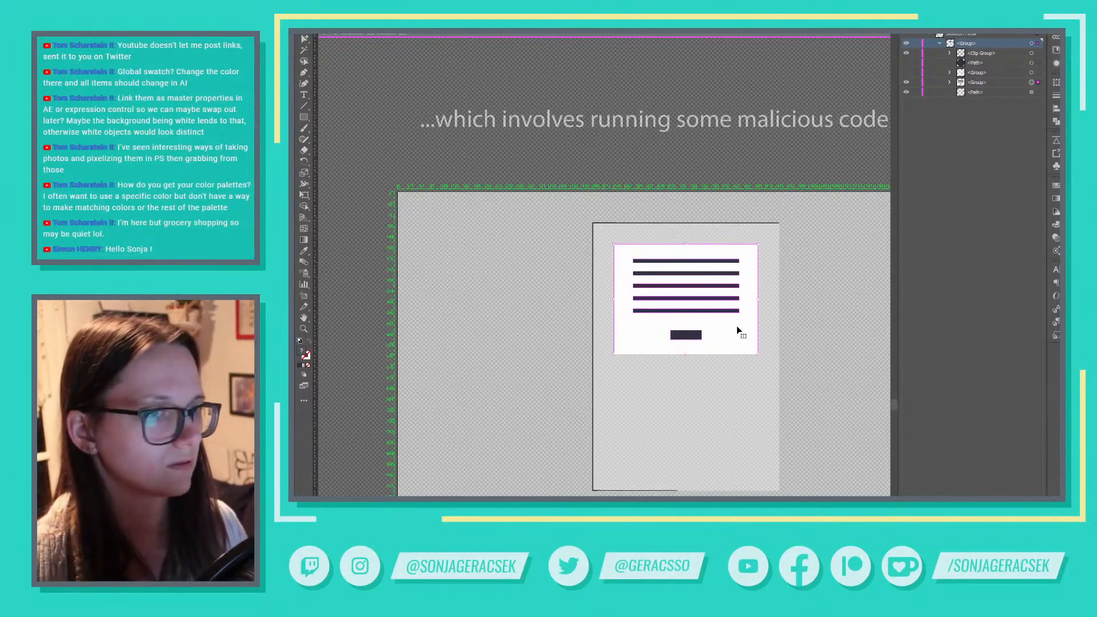
{"action": "left_click_drag", "start_coordinate": [759, 299], "coordinate": [714, 301]}
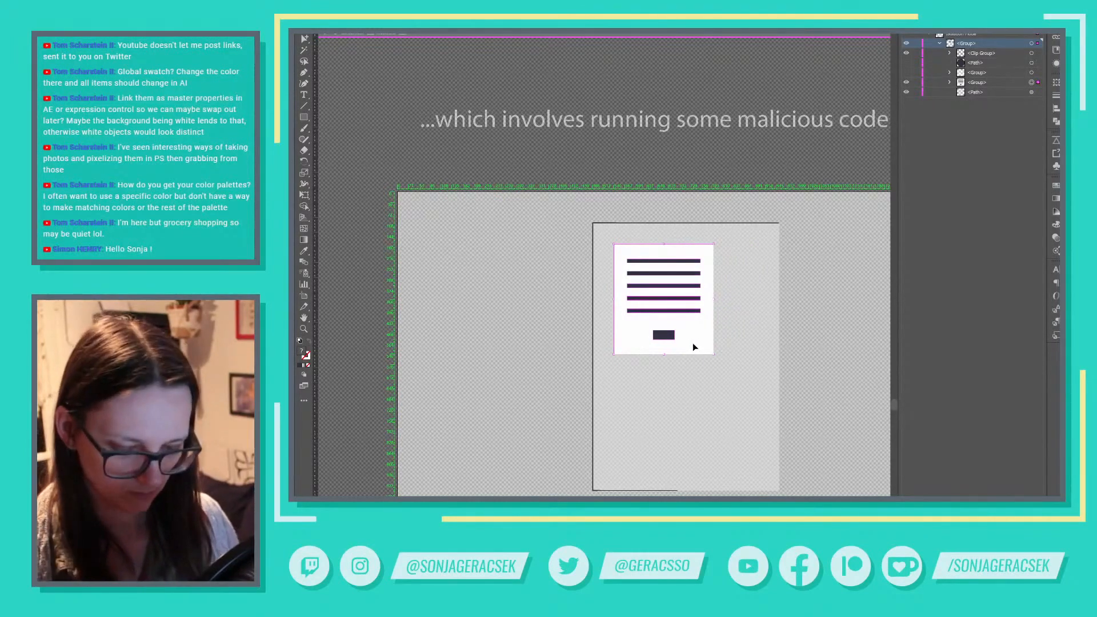
Shrink the dark button below the card's lines into a narrow upright bar, keeping its left edge in place
{"action": "key", "text": "v"}
{"action": "left_click", "coordinate": [671, 342]}
{"action": "key", "text": "ctrl+shift+a"}
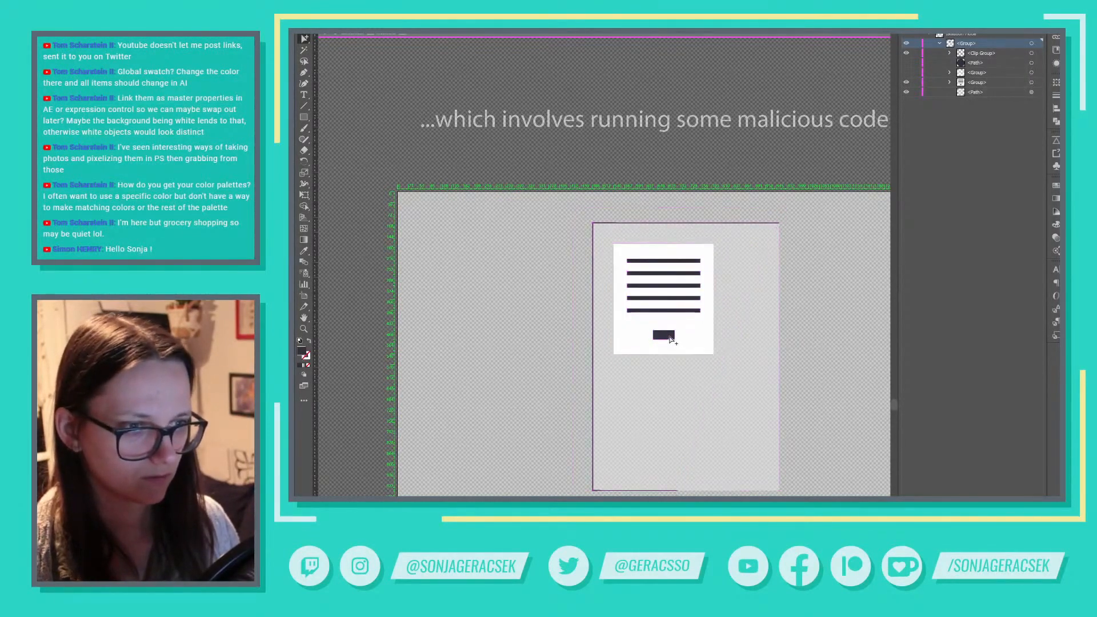
{"action": "key", "text": "v"}
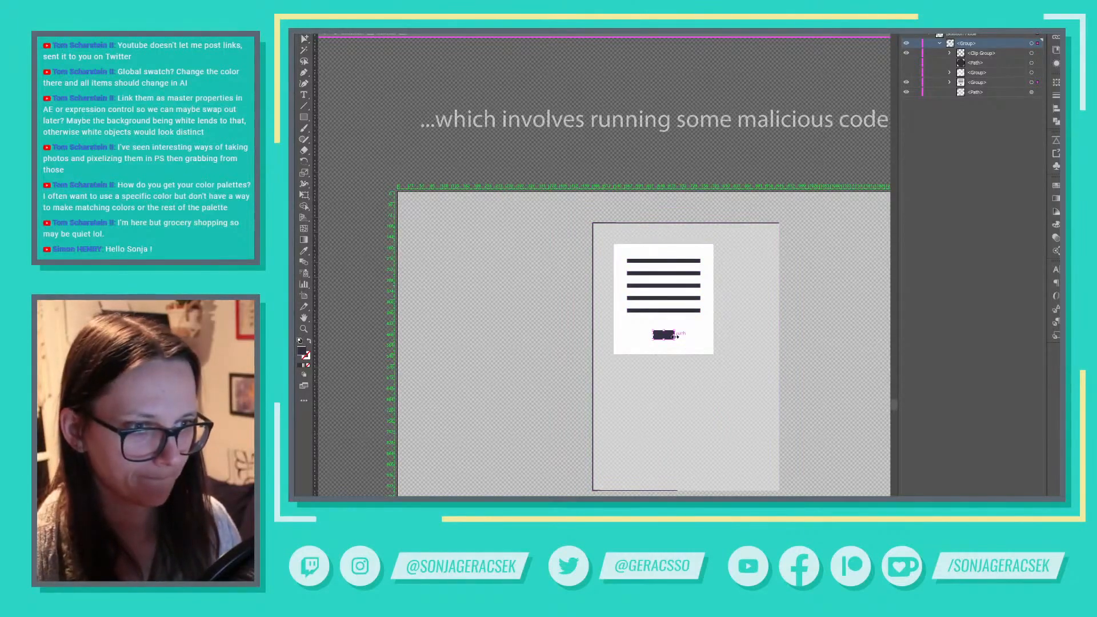
{"action": "left_click_drag", "start_coordinate": [675, 335], "coordinate": [657, 337]}
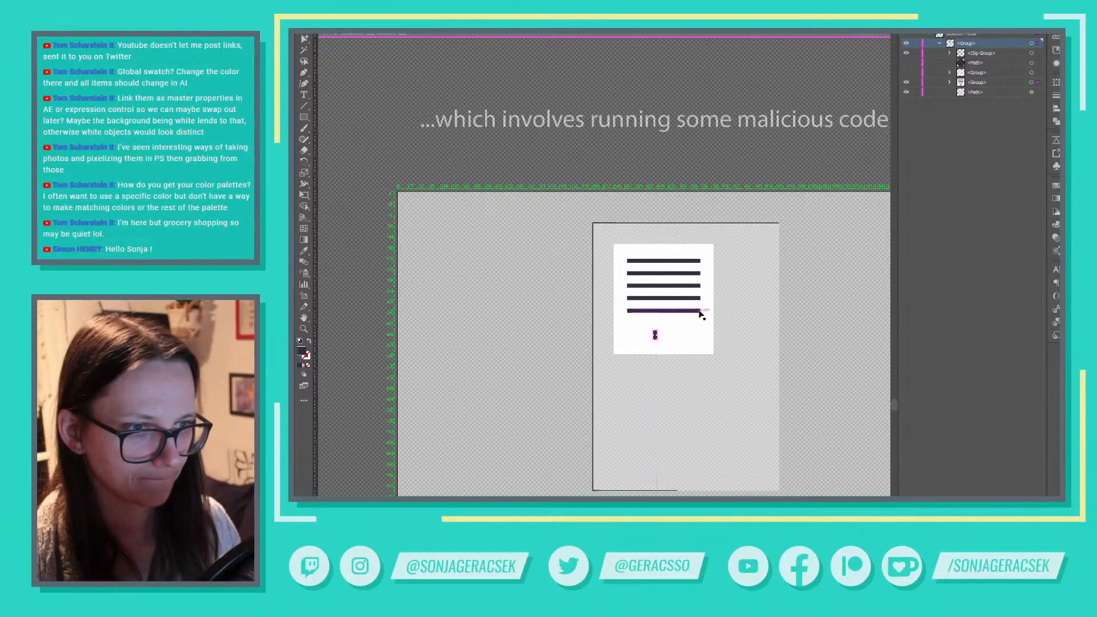
Shorten the card's lowest line to about a fifth of its width and the fourth line to about 30%, keeping their left ends aligned
{"action": "left_click", "coordinate": [698, 313]}
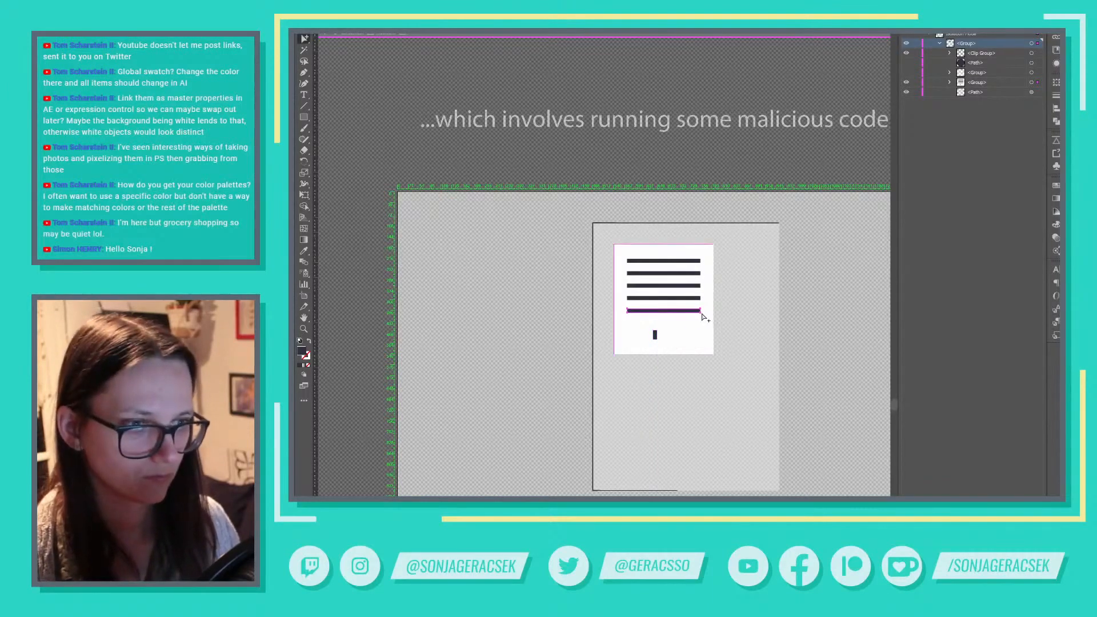
{"action": "left_click_drag", "start_coordinate": [702, 311], "coordinate": [656, 311]}
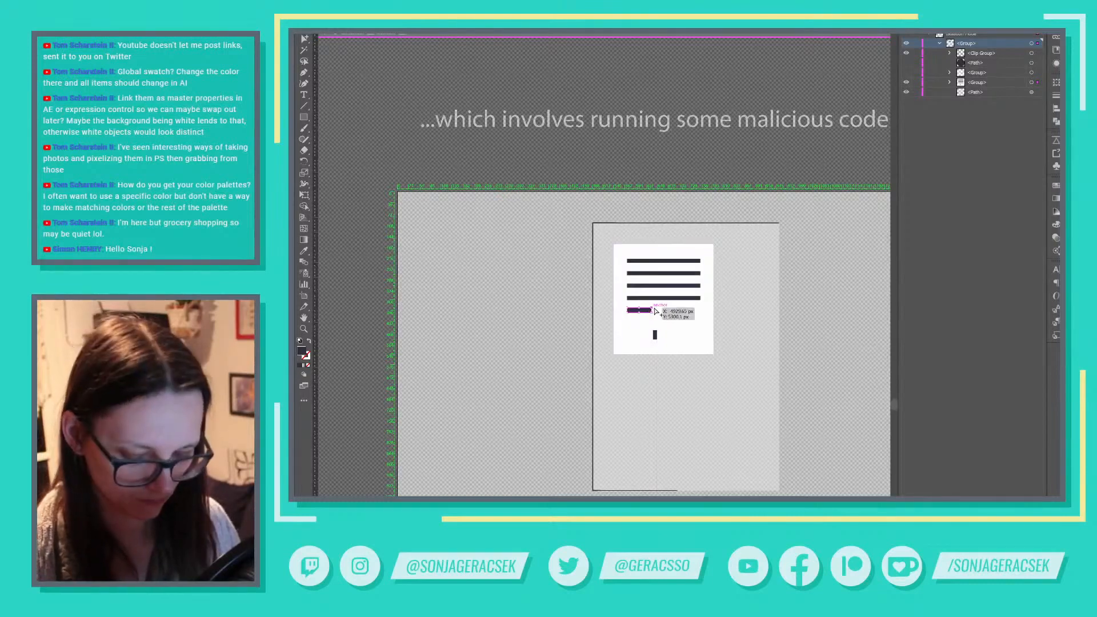
{"action": "key", "text": "ctrl+z"}
{"action": "scroll", "coordinate": [695, 314], "scroll_direction": "up", "scroll_amount": 5}
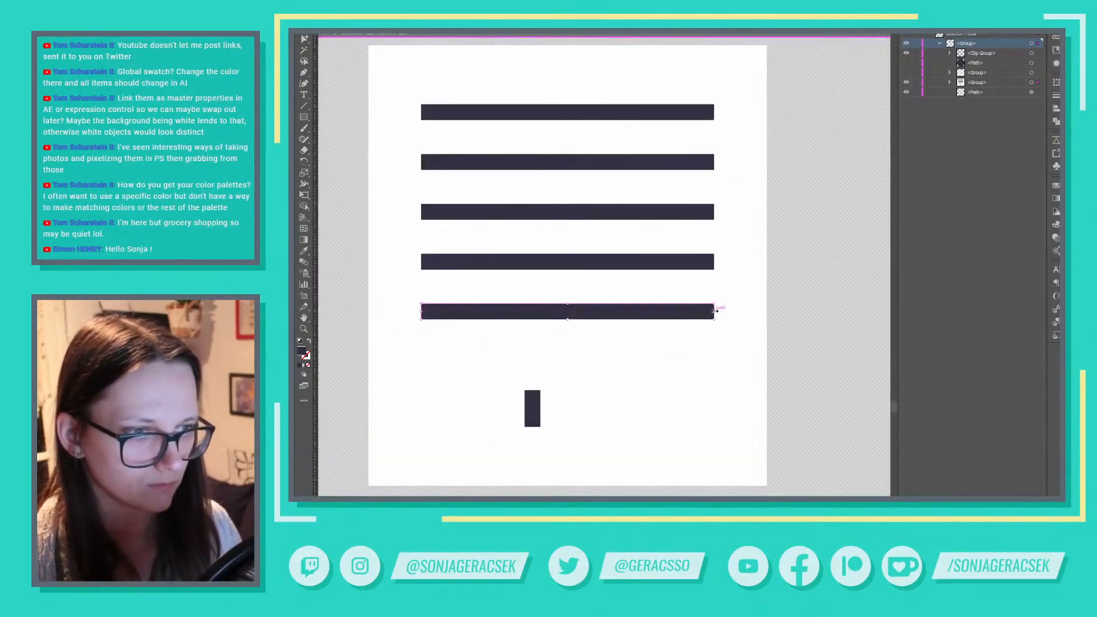
{"action": "left_click_drag", "start_coordinate": [714, 311], "coordinate": [478, 311]}
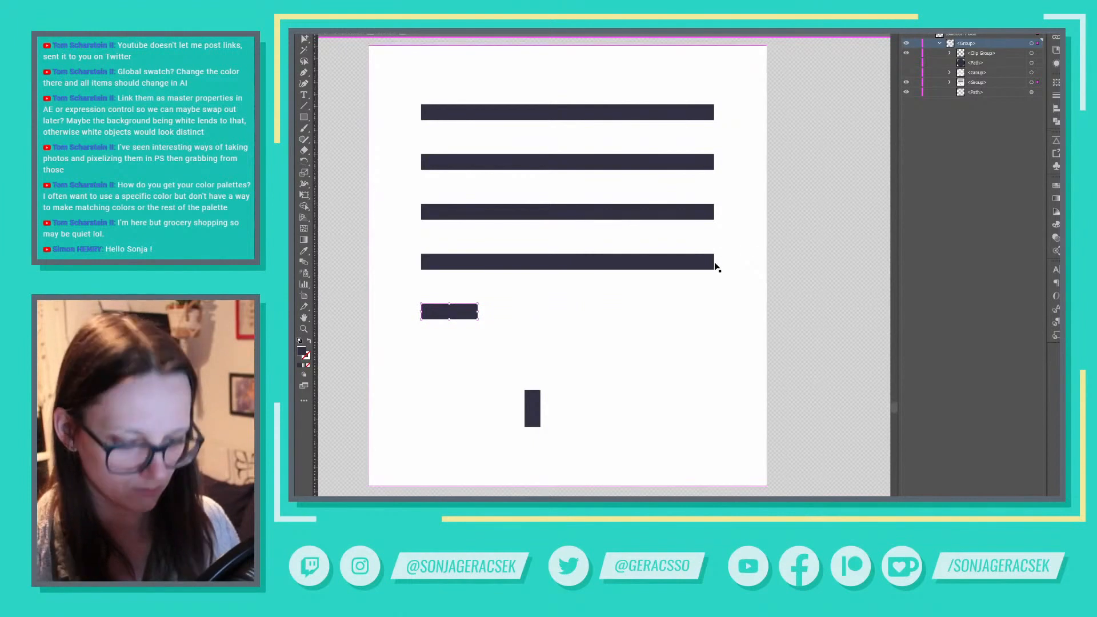
{"action": "left_click", "coordinate": [709, 261]}
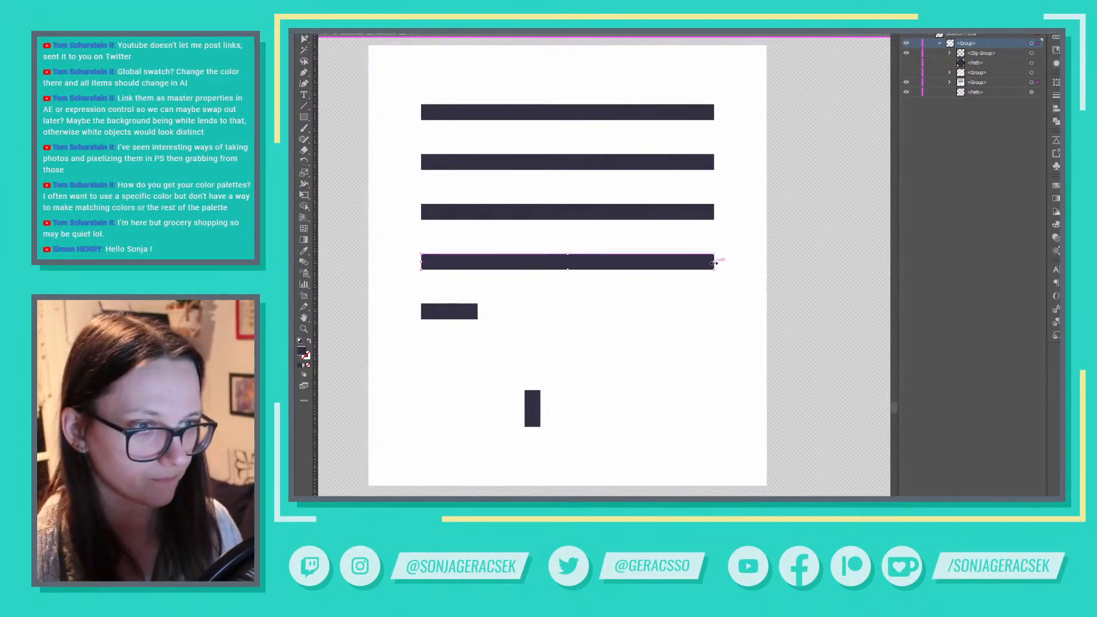
{"action": "left_click_drag", "start_coordinate": [714, 262], "coordinate": [508, 262]}
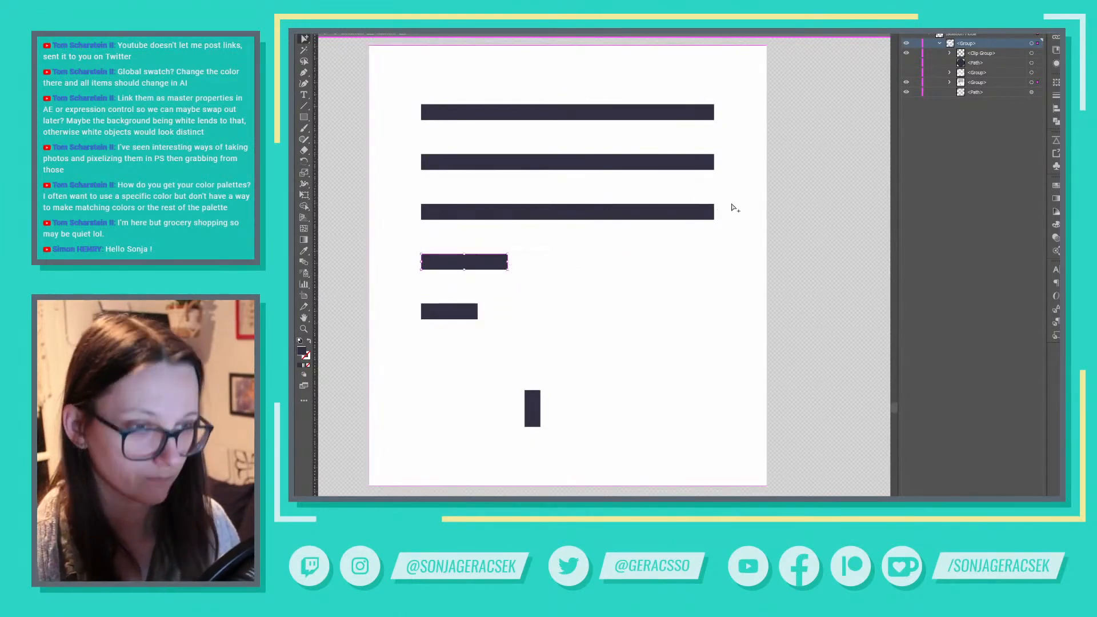
Shorten the card's third, second and first lines to about 43%, 55% and 62% of their width, keeping the left ends aligned
{"action": "left_click", "coordinate": [709, 212]}
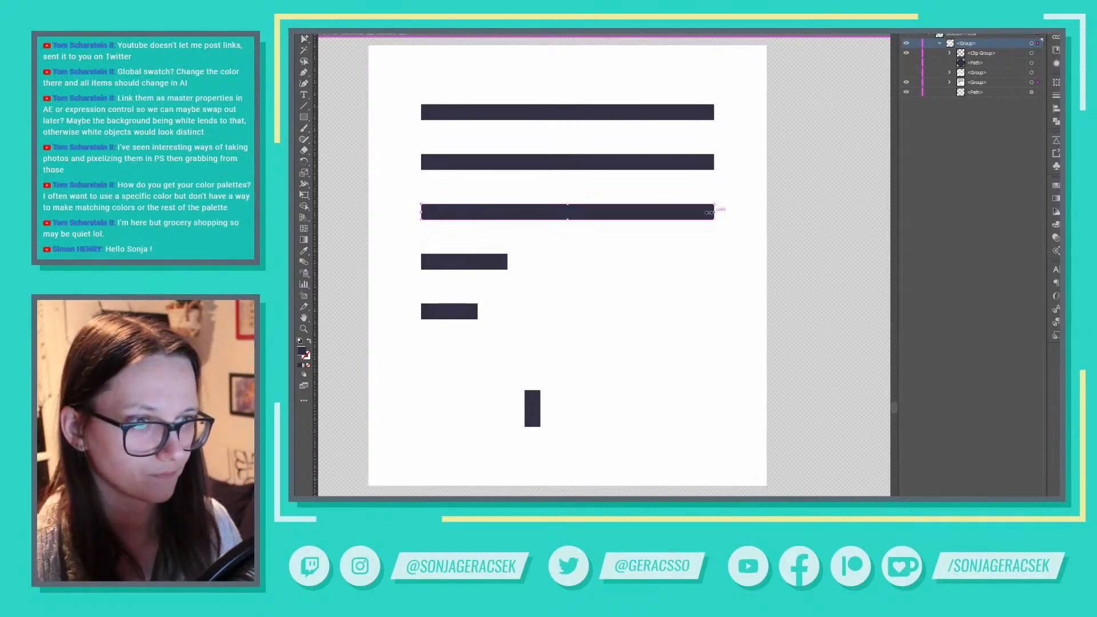
{"action": "left_click_drag", "start_coordinate": [709, 213], "coordinate": [546, 212]}
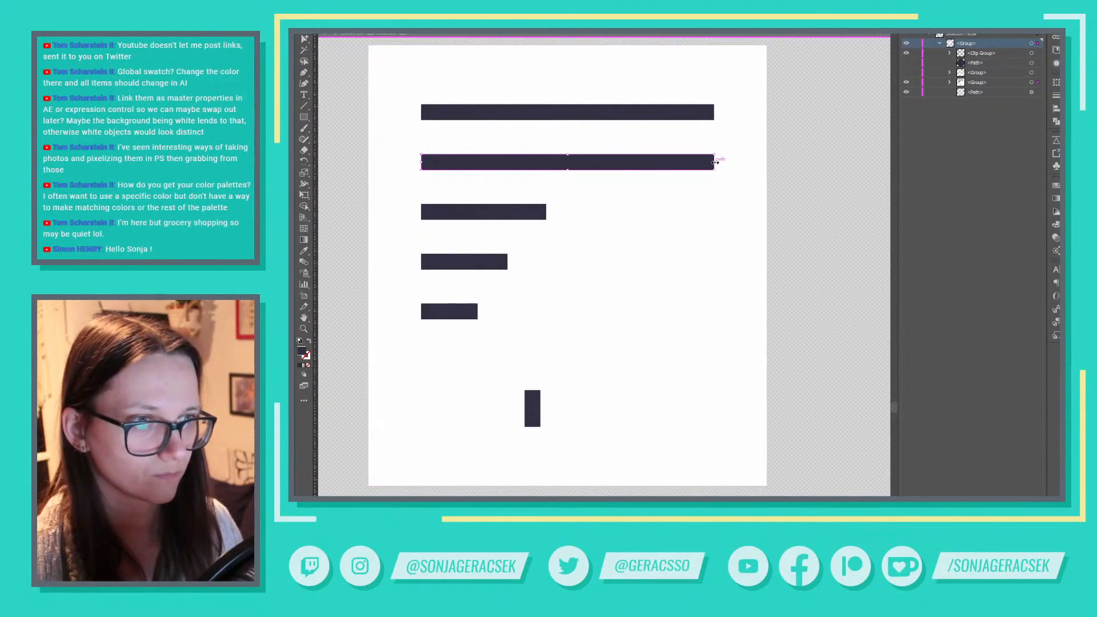
{"action": "left_click_drag", "start_coordinate": [714, 163], "coordinate": [583, 161]}
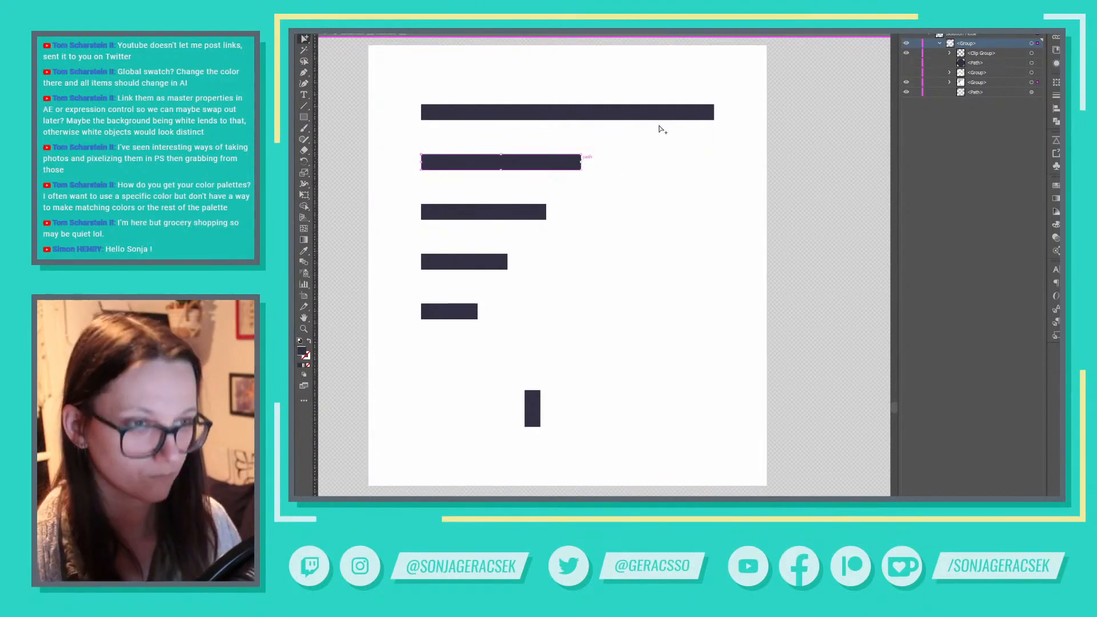
{"action": "left_click", "coordinate": [676, 113]}
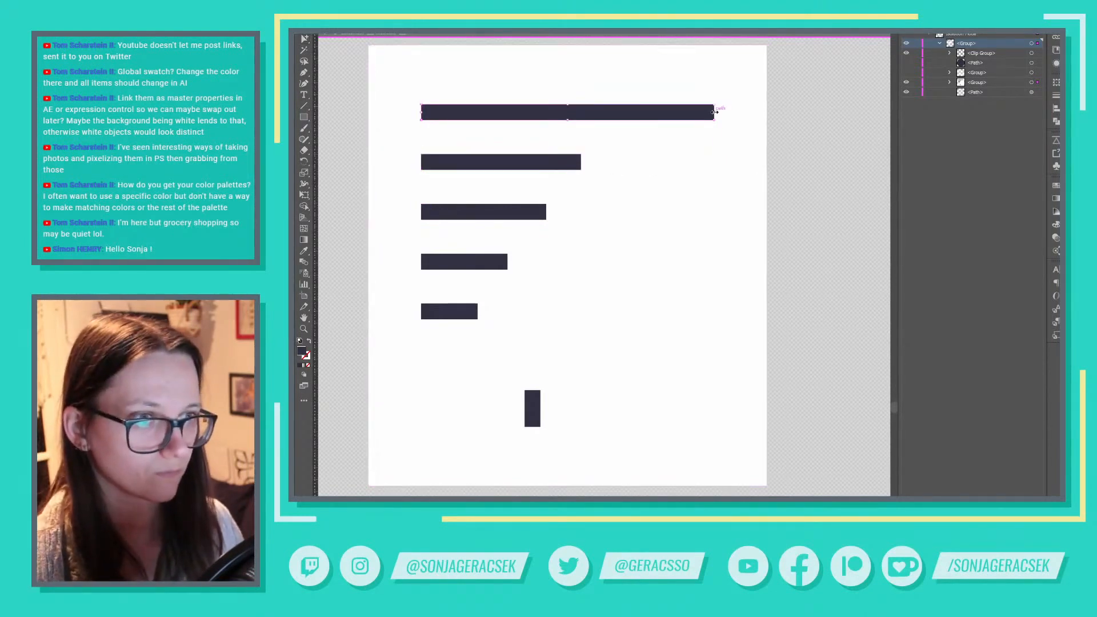
{"action": "left_click_drag", "start_coordinate": [714, 112], "coordinate": [603, 115]}
{"action": "scroll", "coordinate": [698, 191], "scroll_direction": "down", "scroll_amount": 8}
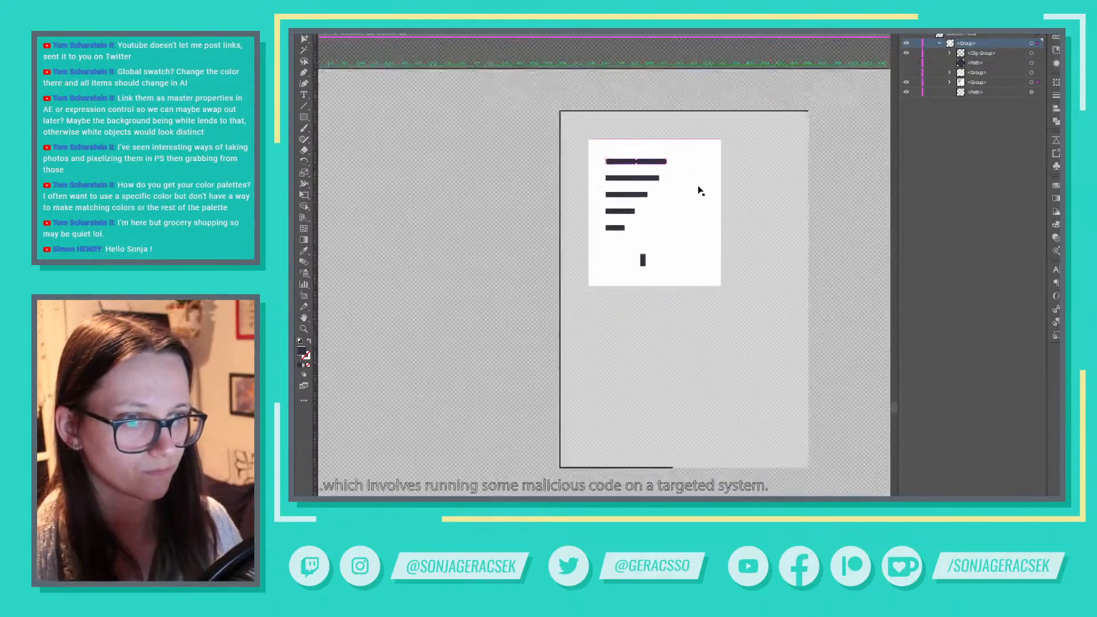
Leave the isolated card group and return to editing the whole storyboard
{"action": "key", "text": "c"}
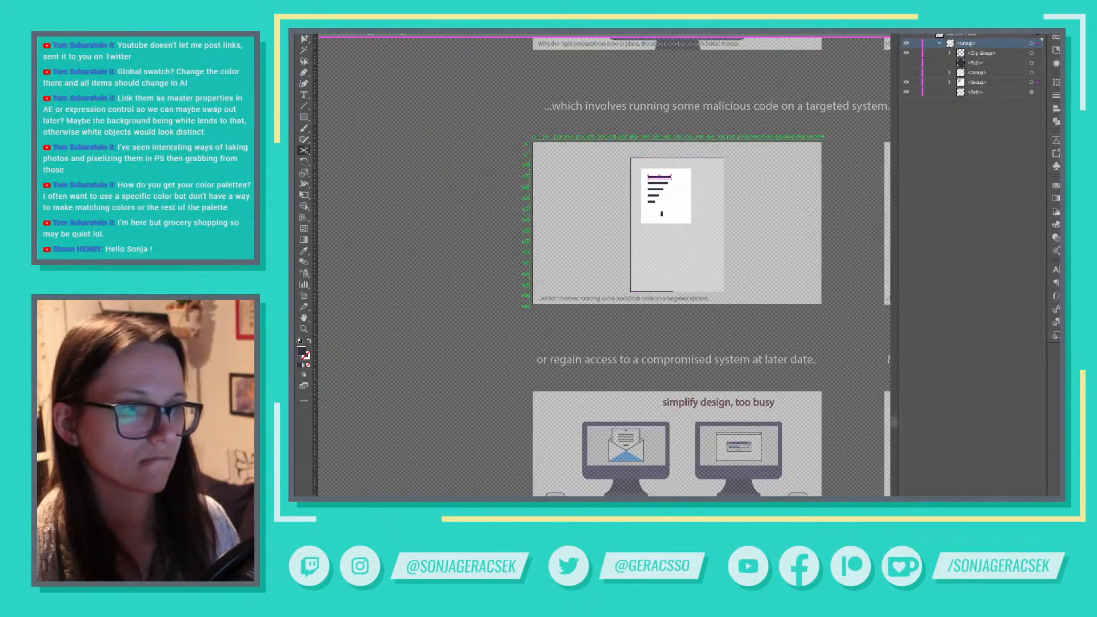
{"action": "key", "text": "v"}
{"action": "double_click", "coordinate": [781, 214]}
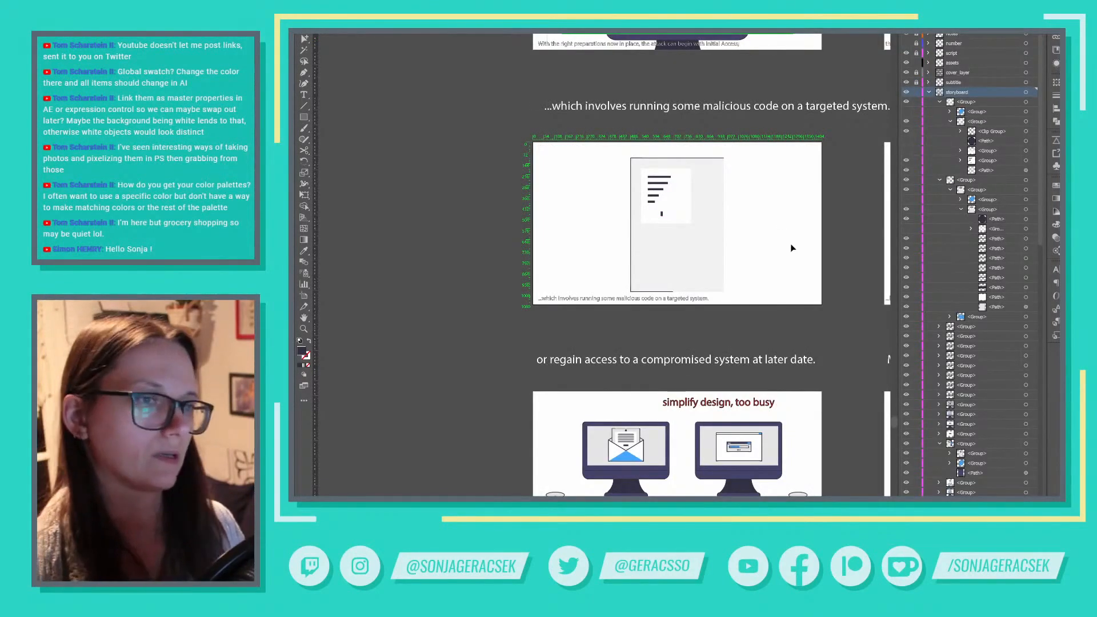
Examine the storyboard rows from Resource Development and Initial Access down to Persistence
{"action": "scroll", "coordinate": [825, 193], "scroll_direction": "down", "scroll_amount": 1}
{"action": "left_click_drag", "start_coordinate": [816, 176], "coordinate": [494, 284]}
{"action": "left_click_drag", "start_coordinate": [826, 221], "coordinate": [592, 247]}
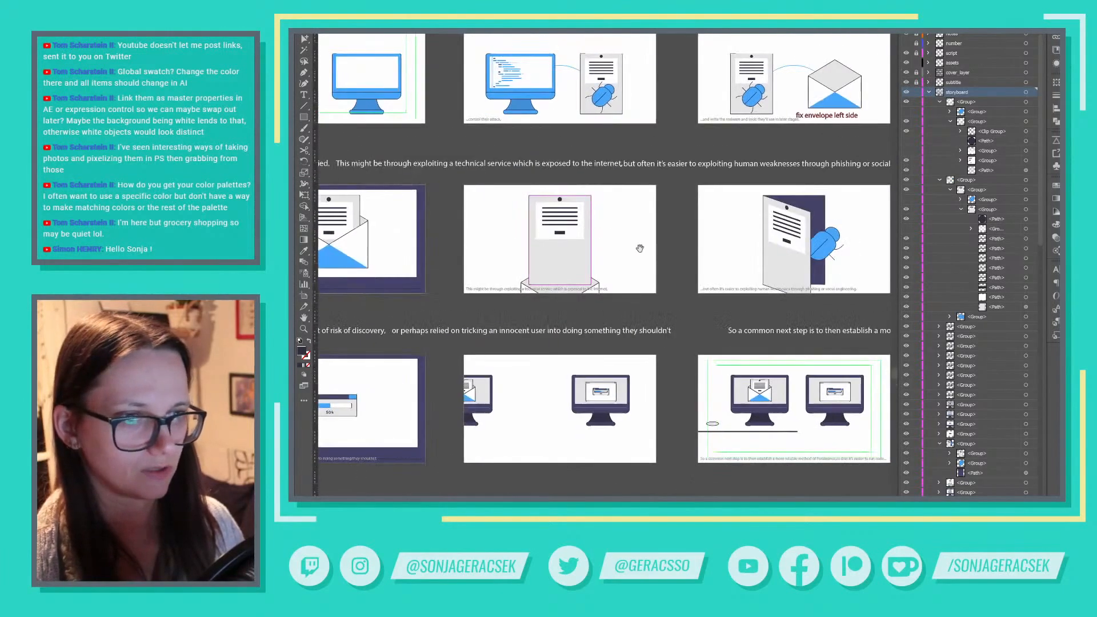
{"action": "left_click_drag", "start_coordinate": [825, 246], "coordinate": [595, 275]}
{"action": "left_click_drag", "start_coordinate": [783, 249], "coordinate": [609, 251]}
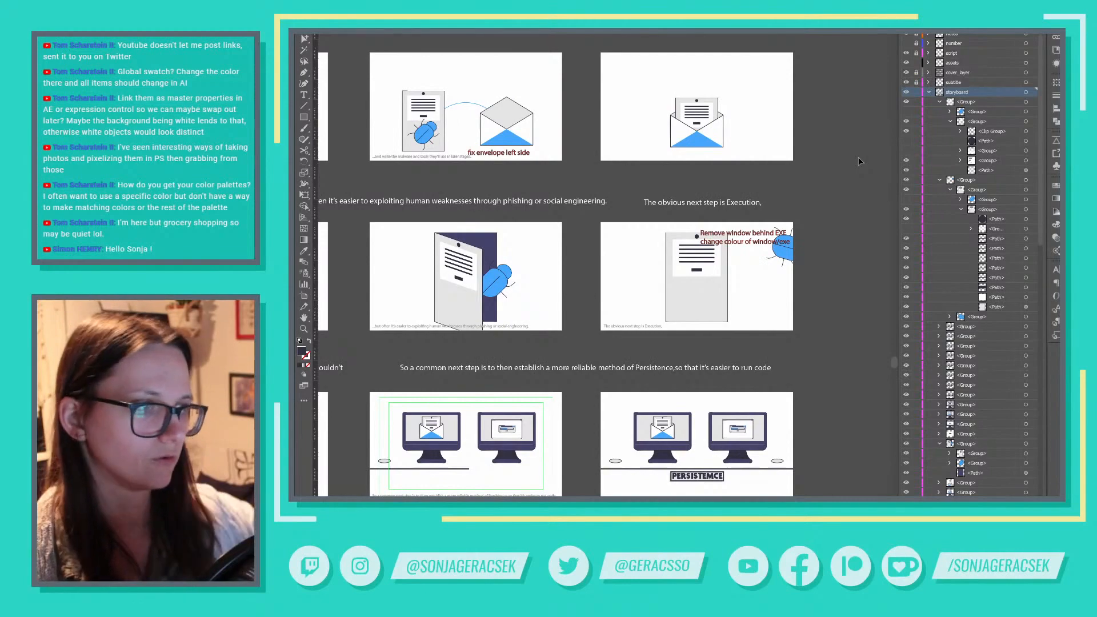
{"action": "scroll", "coordinate": [639, 301], "scroll_direction": "left", "scroll_amount": 5}
{"action": "scroll", "coordinate": [640, 301], "scroll_direction": "down", "scroll_amount": 2}
{"action": "scroll", "coordinate": [640, 301], "scroll_direction": "down", "scroll_amount": 10}
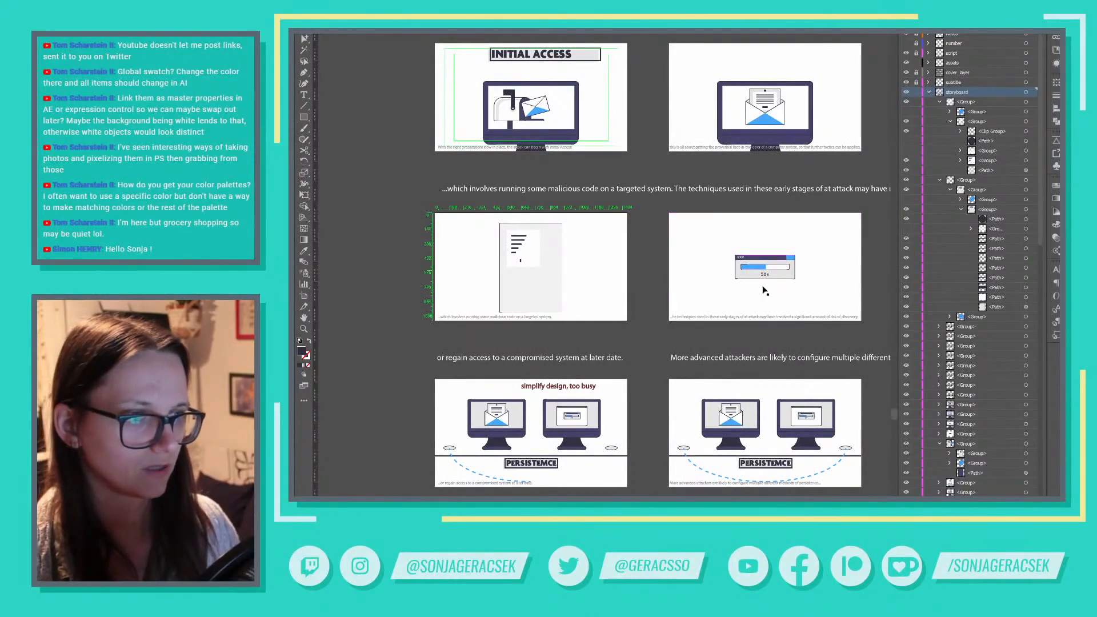
{"action": "left_click_drag", "start_coordinate": [811, 275], "coordinate": [500, 285]}
{"action": "left_click_drag", "start_coordinate": [756, 289], "coordinate": [697, 279]}
{"action": "scroll", "coordinate": [779, 269], "scroll_direction": "down", "scroll_amount": 2}
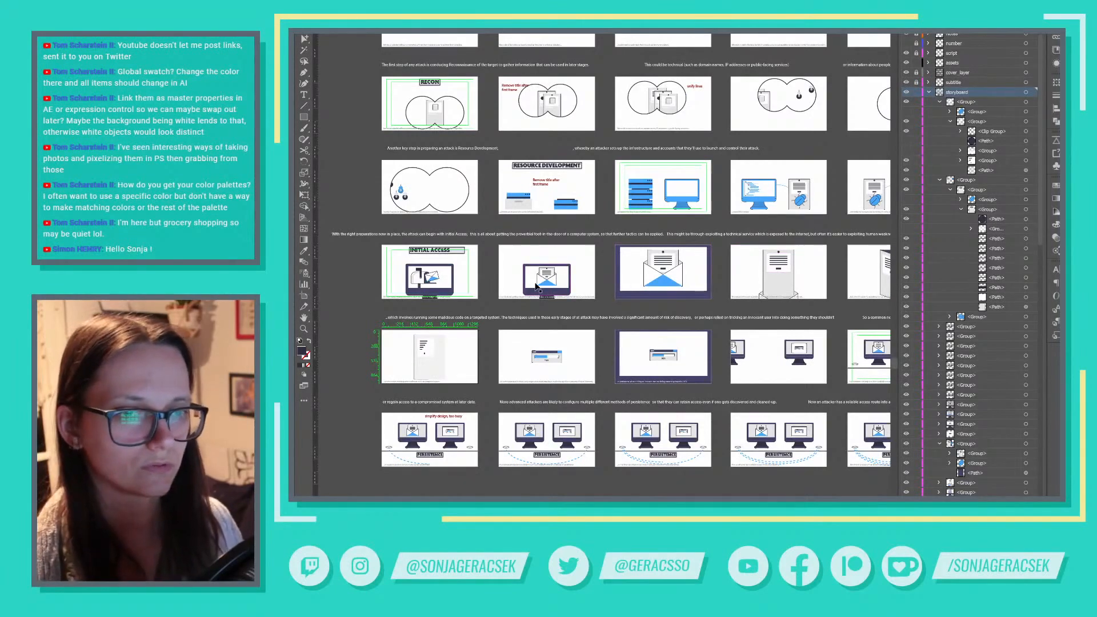
Shorten the outlined box and its grey backing around the INITIAL ACCESS title so they end just past the text
{"action": "scroll", "coordinate": [437, 253], "scroll_direction": "up", "scroll_amount": 5}
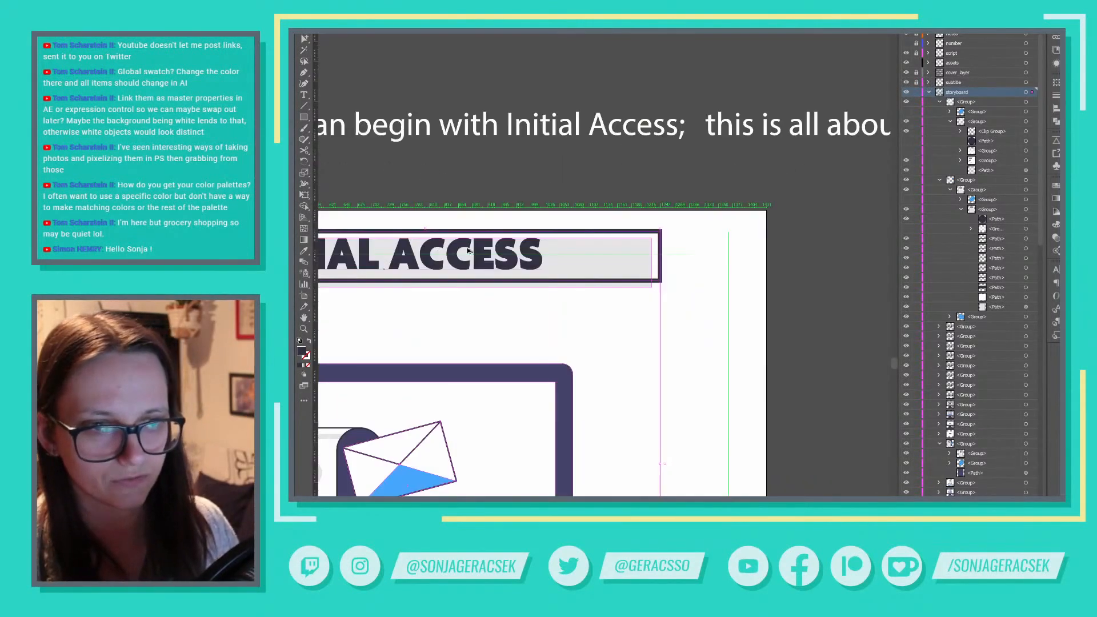
{"action": "left_click_drag", "start_coordinate": [487, 324], "coordinate": [659, 259]}
{"action": "double_click", "coordinate": [660, 214]}
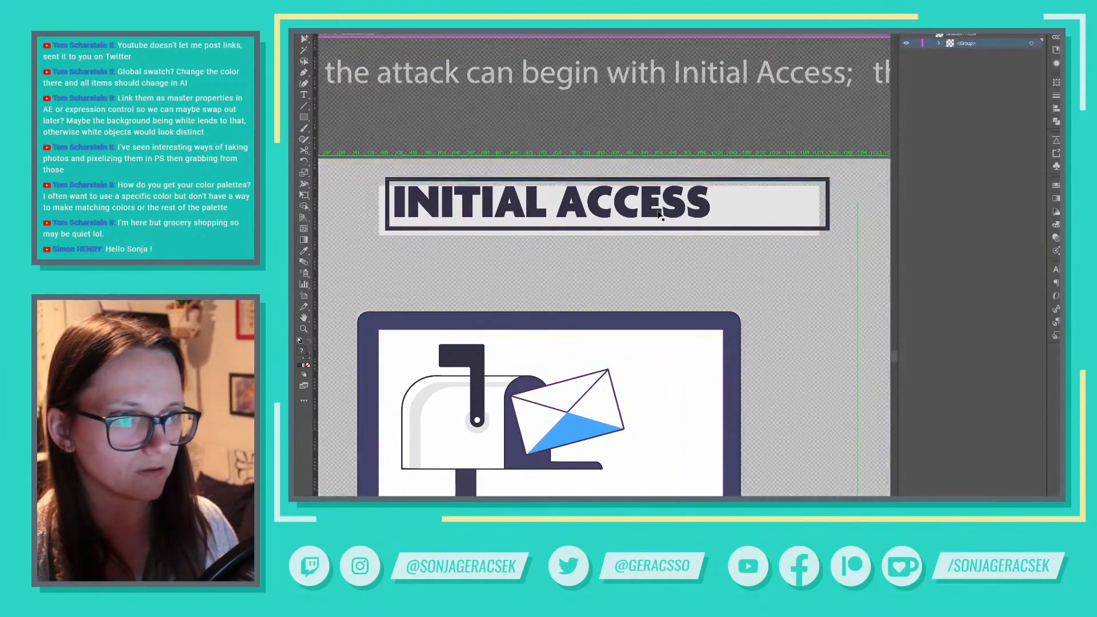
{"action": "left_click", "coordinate": [827, 235]}
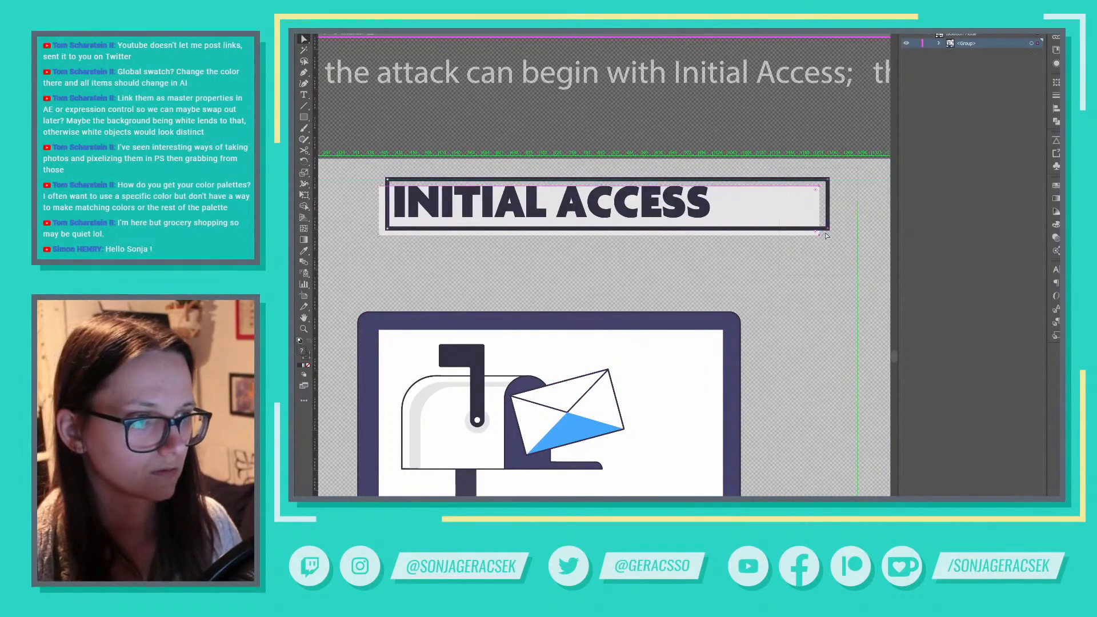
{"action": "left_click_drag", "start_coordinate": [820, 236], "coordinate": [711, 232]}
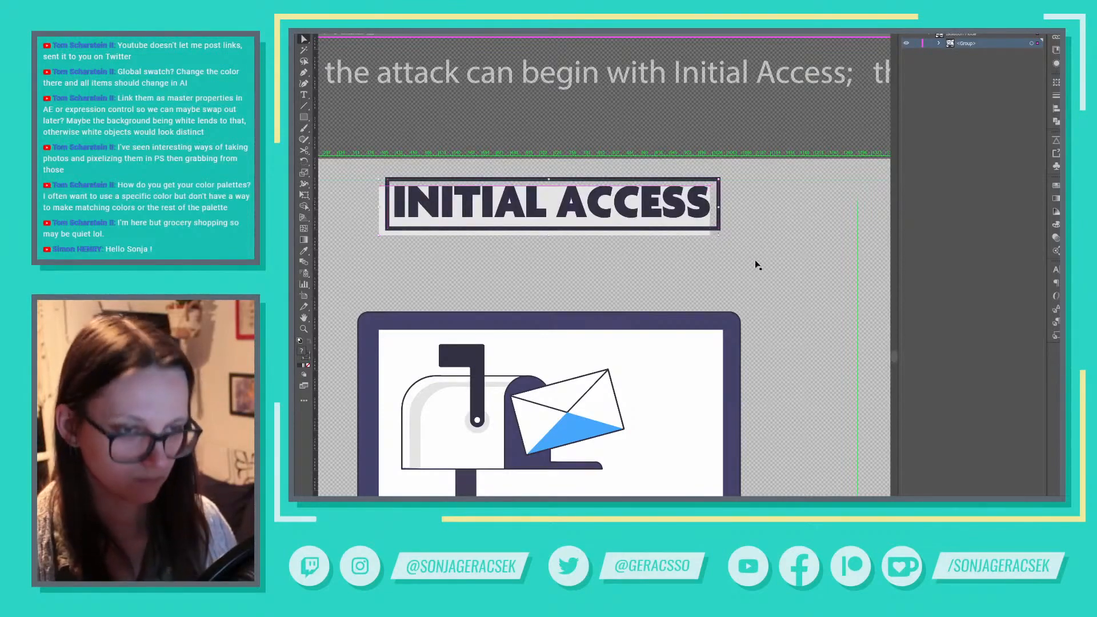
{"action": "key", "text": "Escape"}
Select the clipping path of the monitor screen in the INITIAL ACCESS frame and show the colour swatches
{"action": "scroll", "coordinate": [780, 298], "scroll_direction": "down", "scroll_amount": 4}
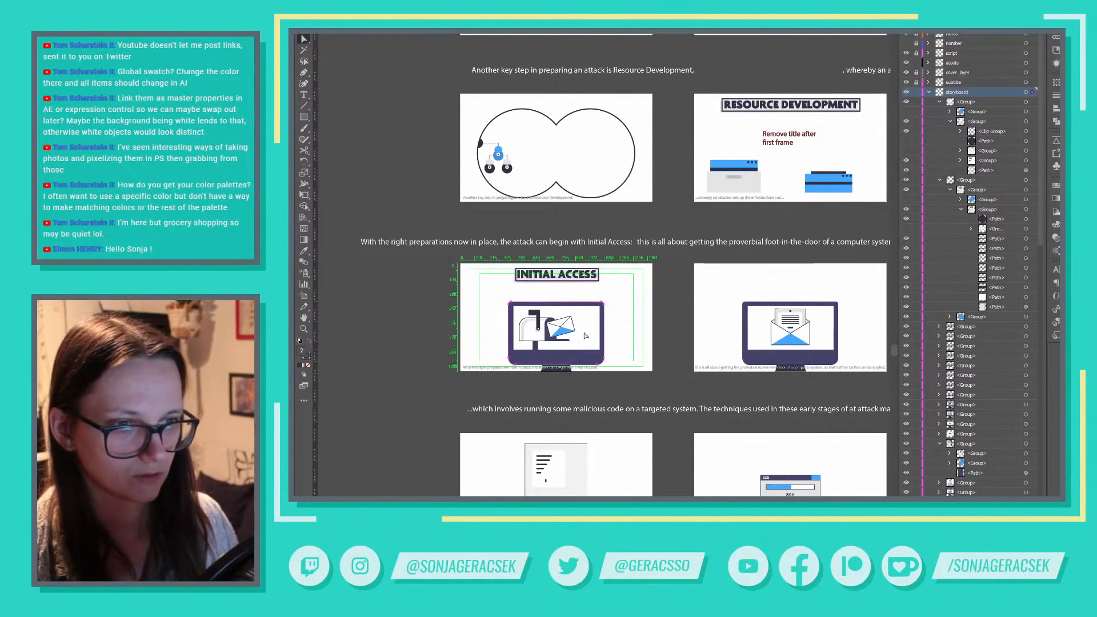
{"action": "scroll", "coordinate": [564, 331], "scroll_direction": "up", "scroll_amount": 4}
{"action": "scroll", "coordinate": [564, 330], "scroll_direction": "up", "scroll_amount": 2}
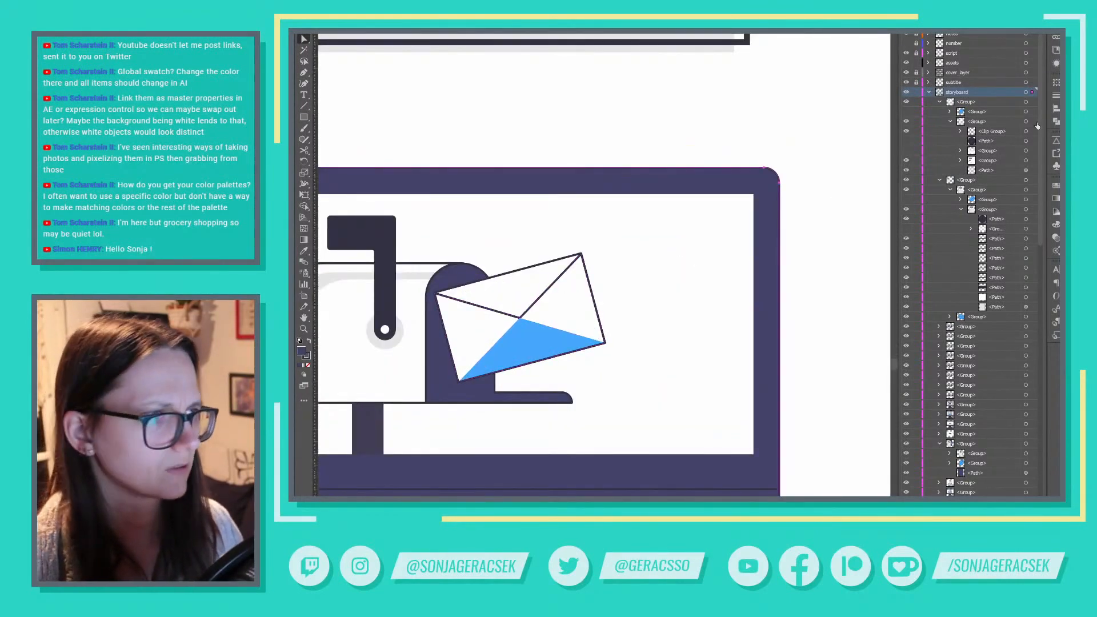
{"action": "left_click", "coordinate": [940, 103]}
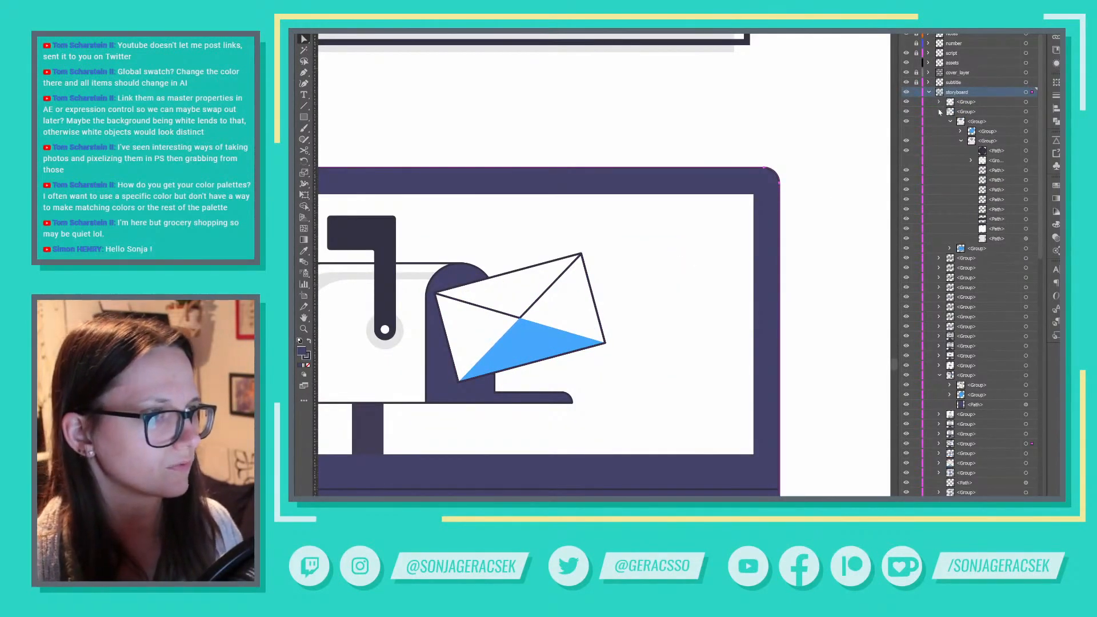
{"action": "left_click", "coordinate": [941, 112]}
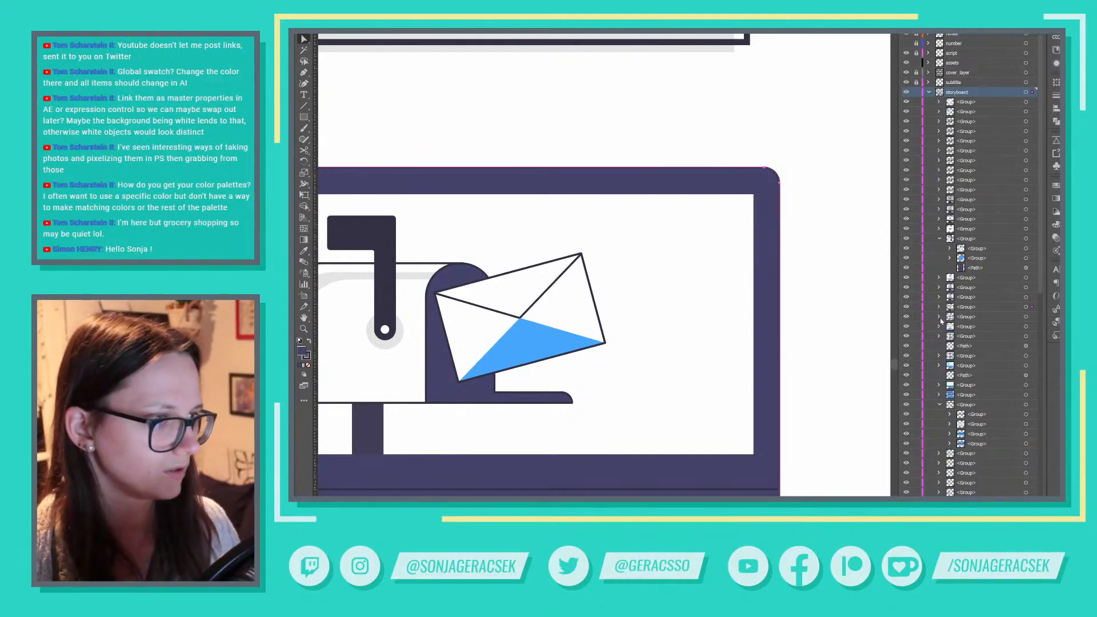
{"action": "left_click", "coordinate": [938, 308]}
{"action": "left_click", "coordinate": [950, 326]}
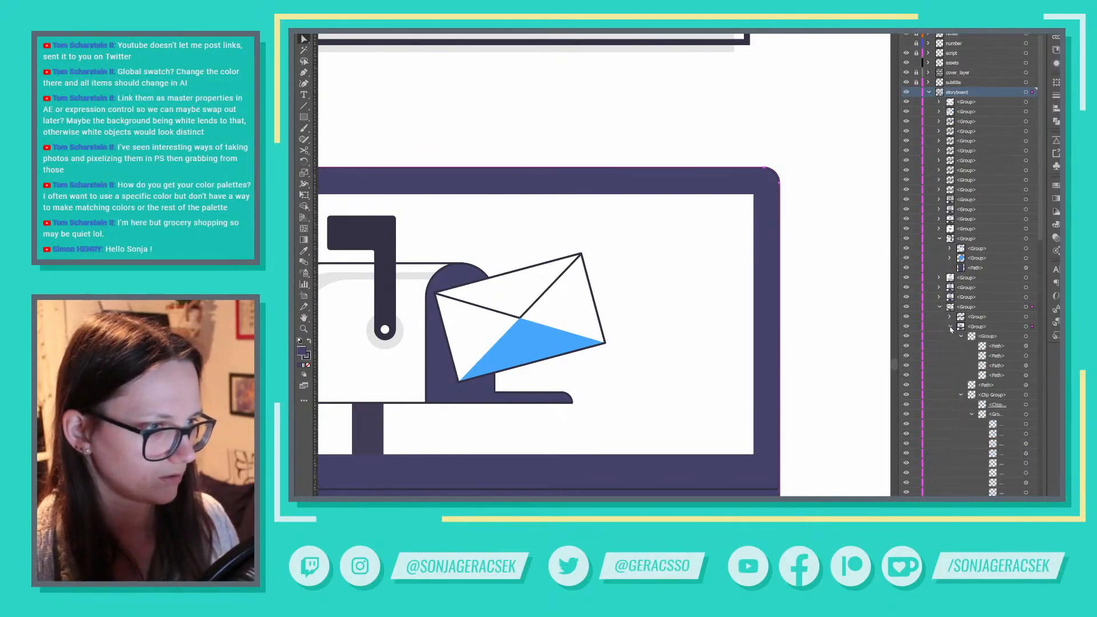
{"action": "left_click", "coordinate": [1026, 405]}
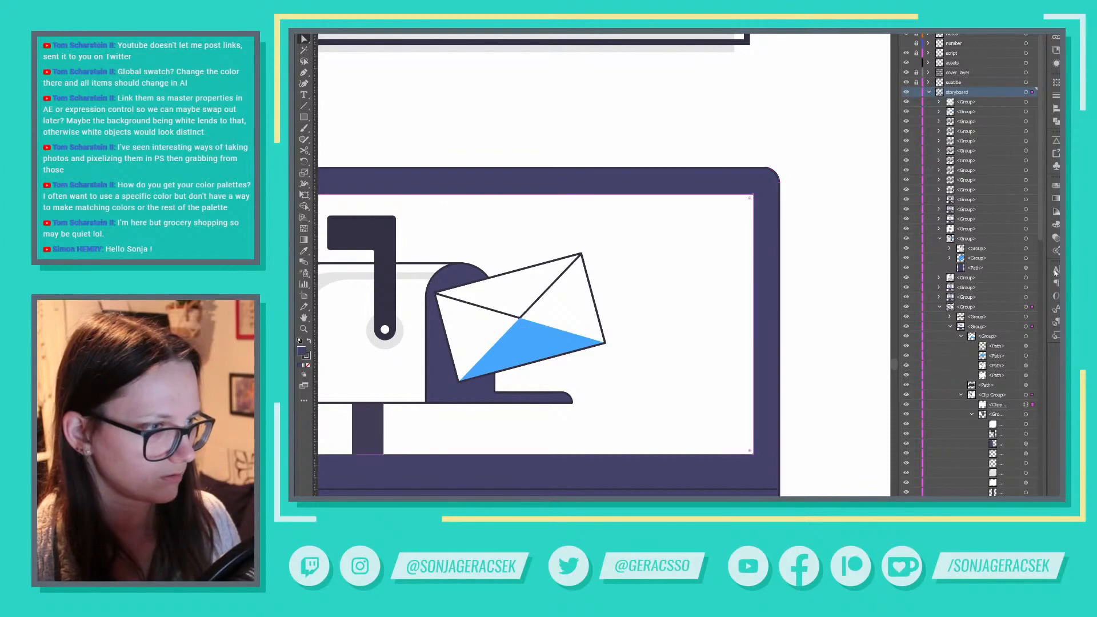
{"action": "left_click", "coordinate": [1057, 187]}
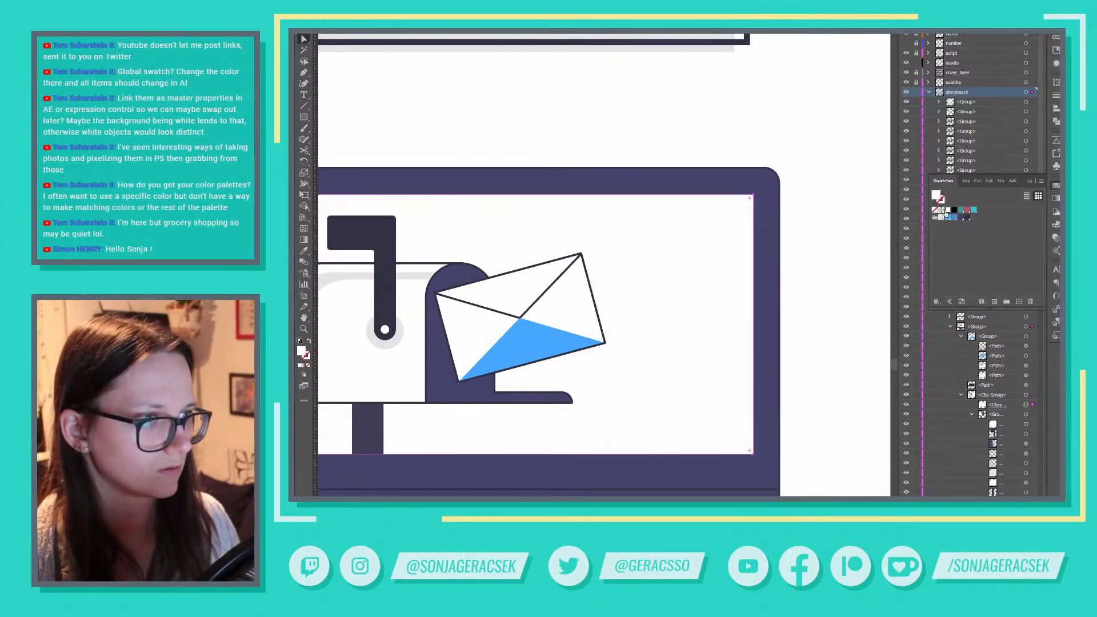
Examine the whole storyboard, from the opening Mitre ATT&CK title frames to the last Persistence row
{"action": "key", "text": "ctrl+minus"}
{"action": "key", "text": "ctrl+minus"}
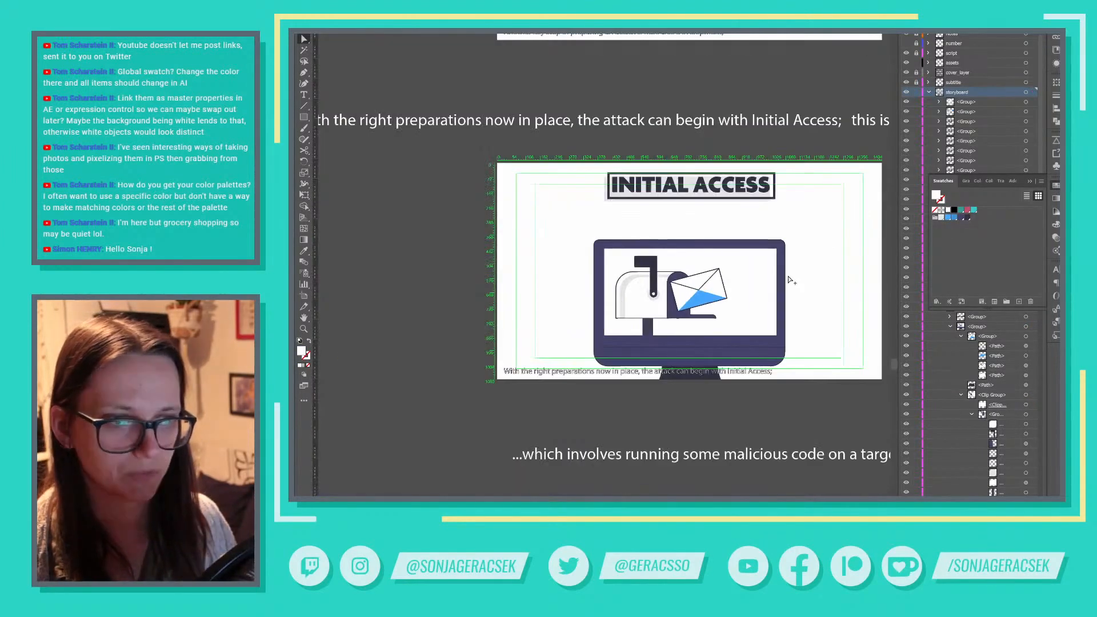
{"action": "left_click_drag", "start_coordinate": [846, 219], "coordinate": [763, 439]}
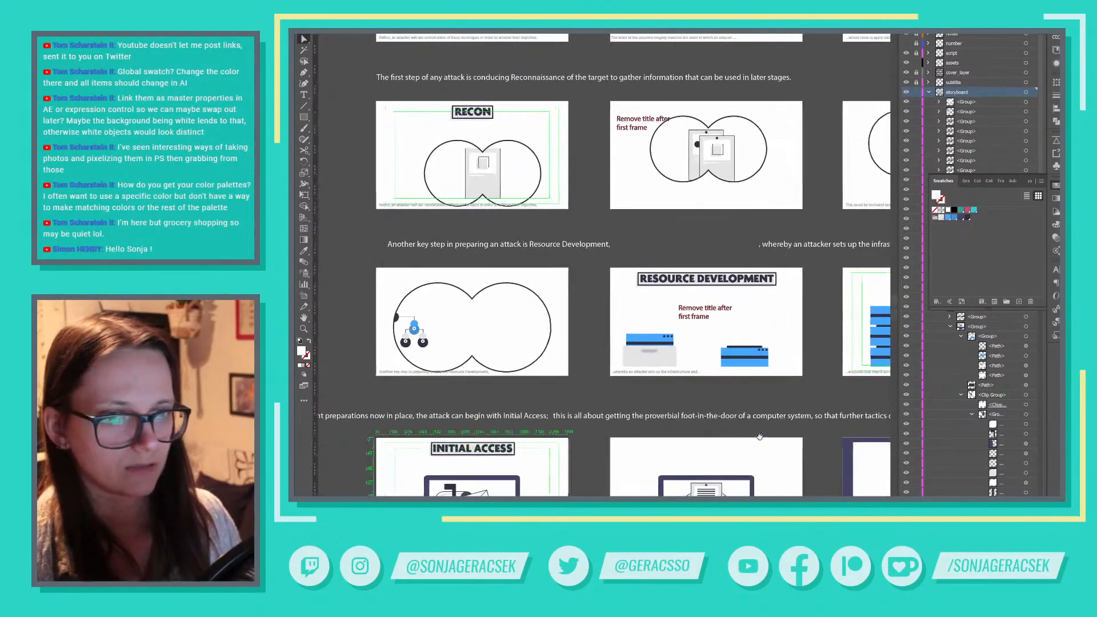
{"action": "left_click_drag", "start_coordinate": [735, 285], "coordinate": [607, 447]}
{"action": "key", "text": "ctrl+minus"}
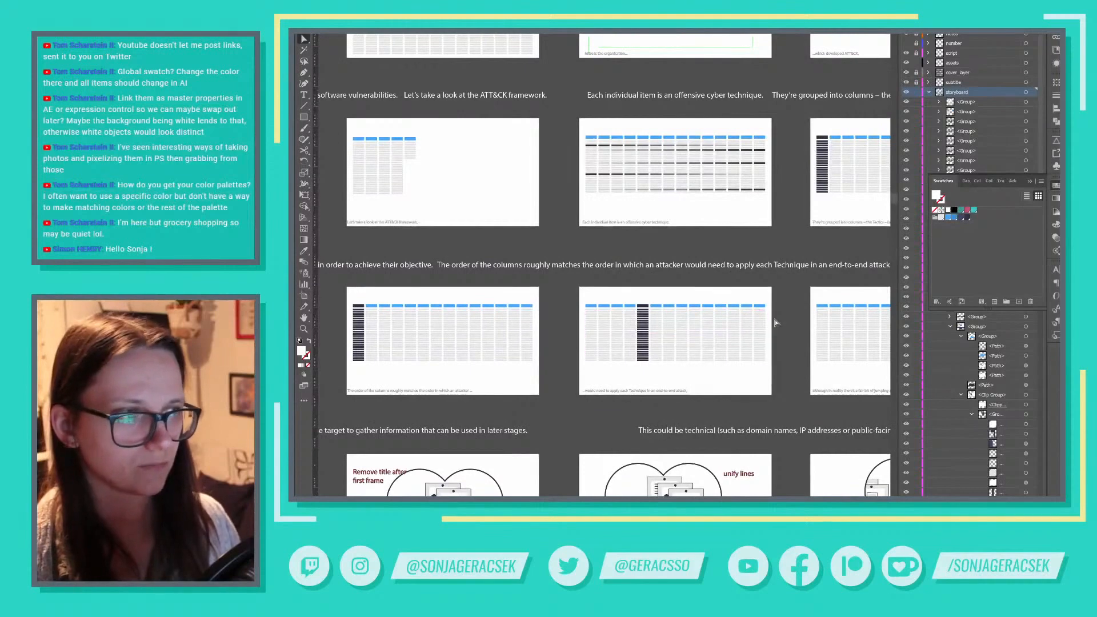
{"action": "key", "text": "ctrl+minus"}
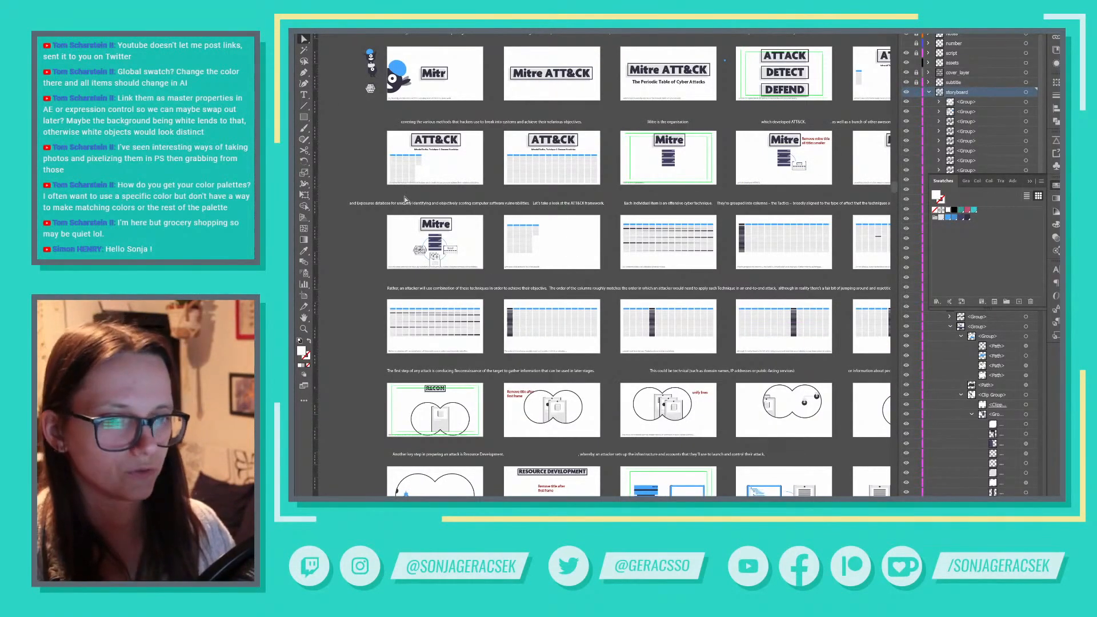
{"action": "left_click_drag", "start_coordinate": [814, 188], "coordinate": [786, 166]}
{"action": "scroll", "coordinate": [786, 166], "scroll_direction": "down", "scroll_amount": 10}
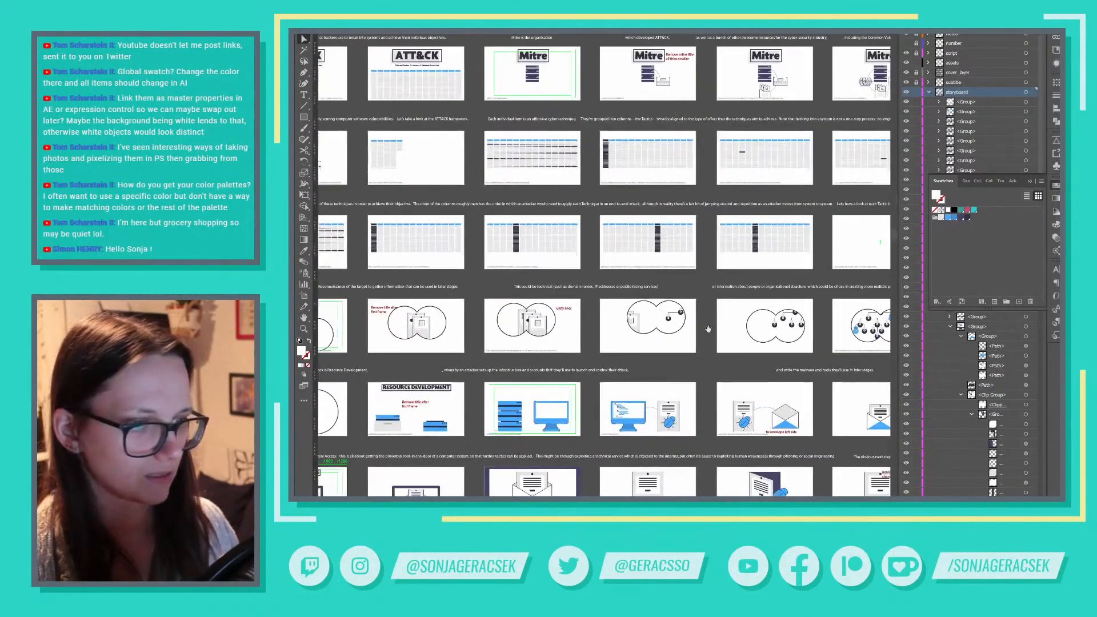
{"action": "left_click_drag", "start_coordinate": [686, 224], "coordinate": [513, 276]}
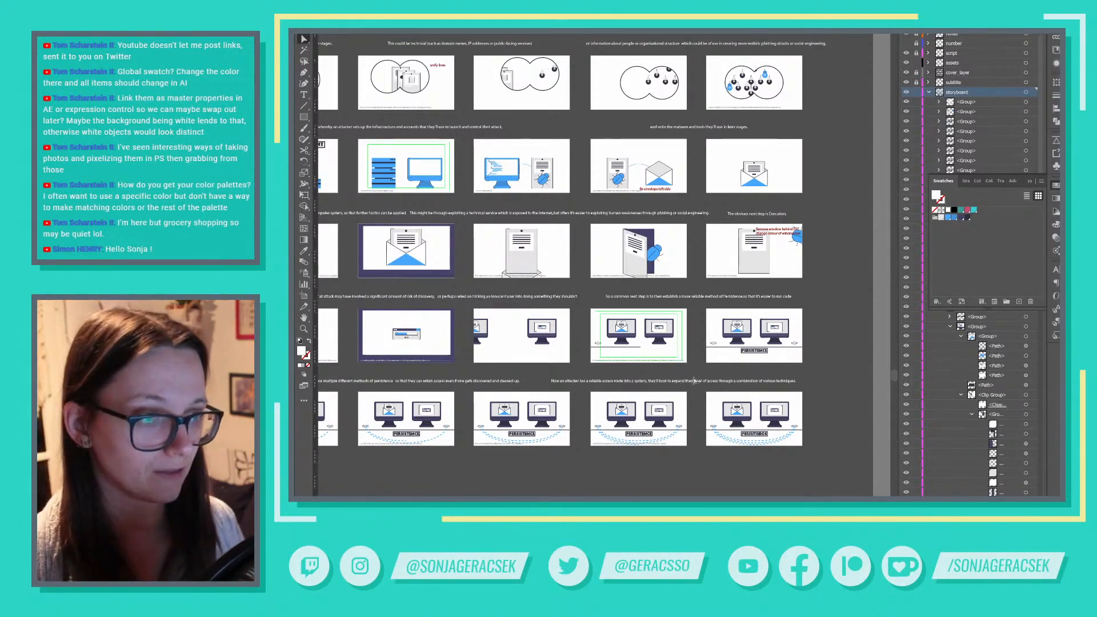
{"action": "left_click_drag", "start_coordinate": [604, 297], "coordinate": [812, 280]}
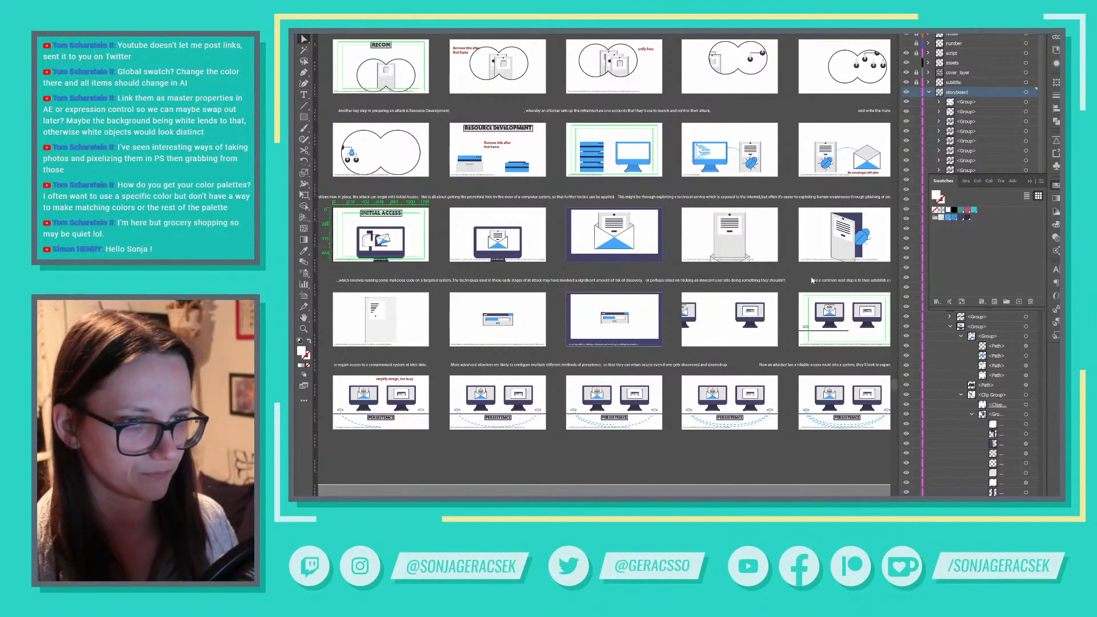
{"action": "left_click_drag", "start_coordinate": [812, 280], "coordinate": [788, 285]}
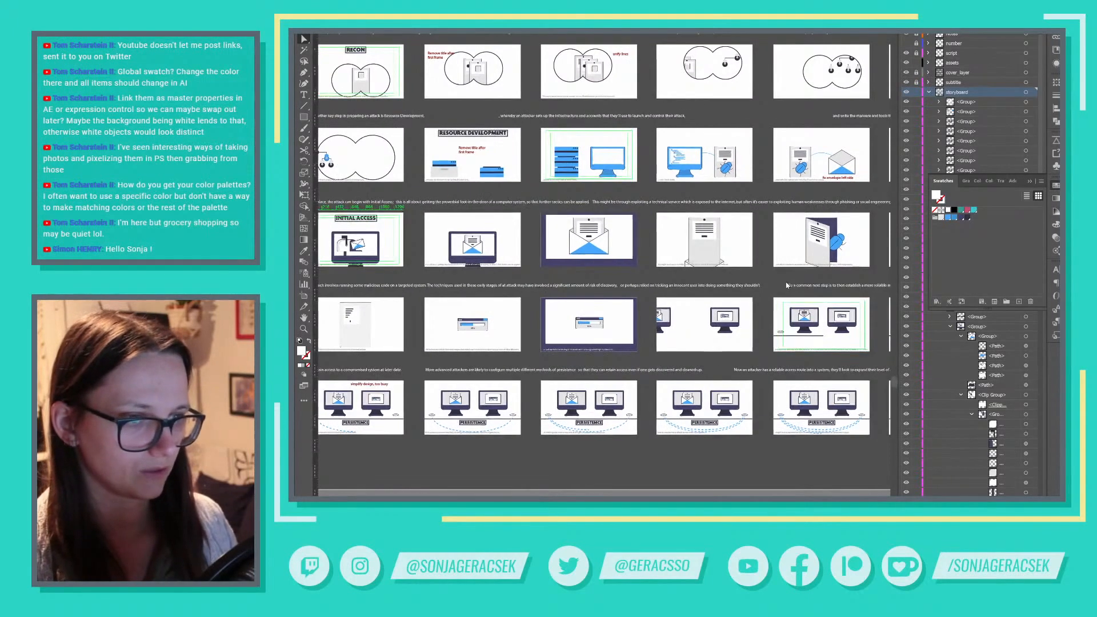
Delete the enlarged monitor with the progress window from the "or perhaps relied on tricking an innocent user" frame
{"action": "left_click", "coordinate": [616, 335]}
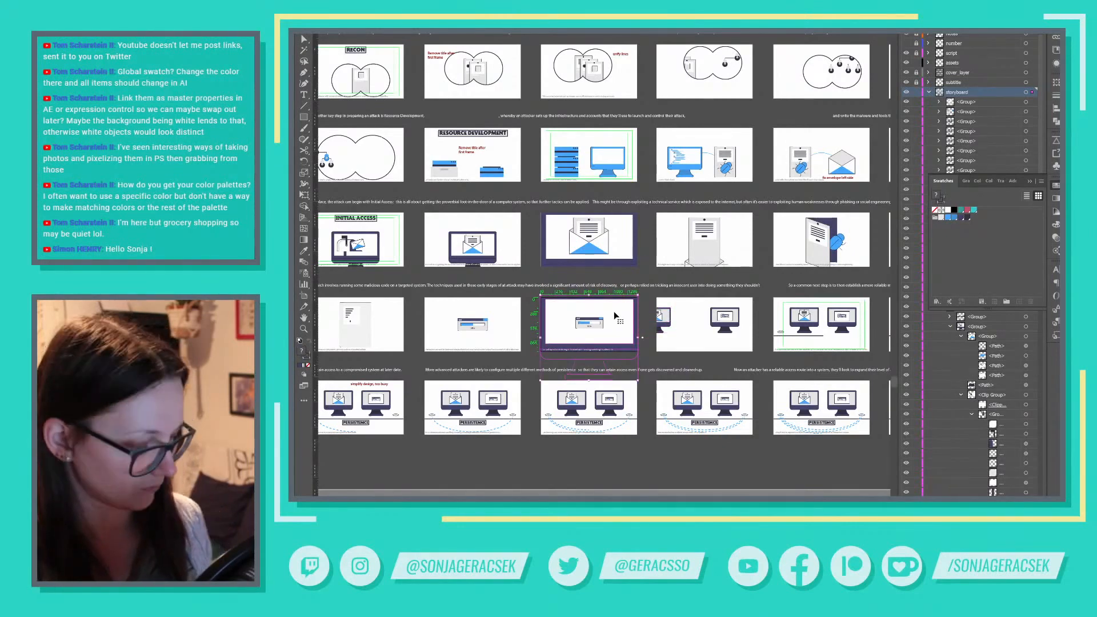
{"action": "key", "text": "Delete"}
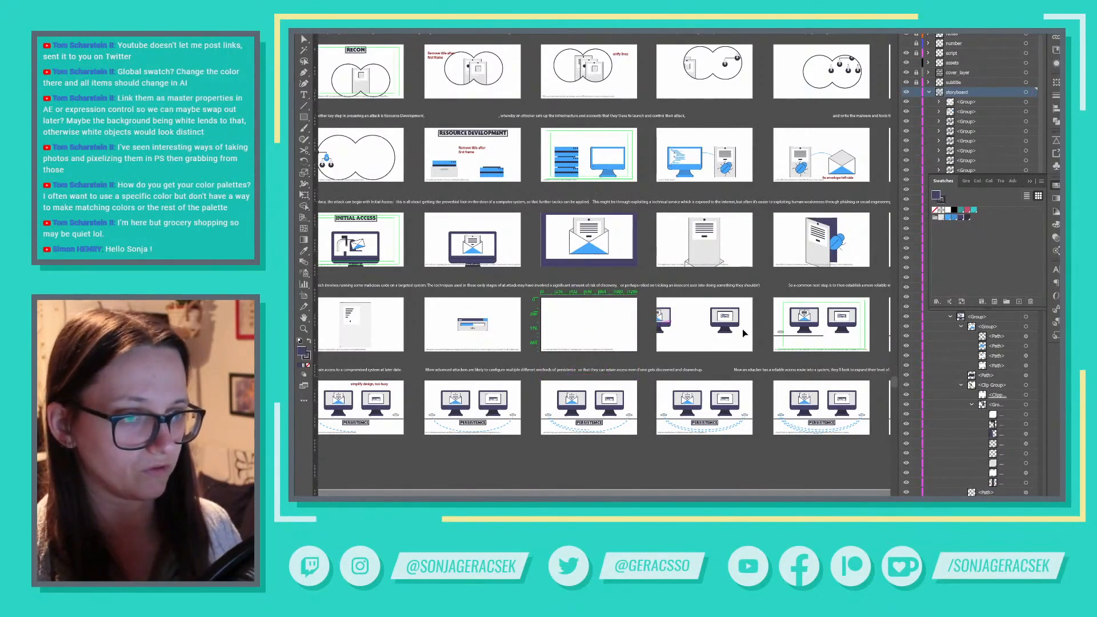
Select a blue header bar above the grey columns in the first ATT&CK table frame
{"action": "scroll", "coordinate": [803, 337], "scroll_direction": "right", "scroll_amount": 5}
{"action": "scroll", "coordinate": [804, 337], "scroll_direction": "up", "scroll_amount": 1}
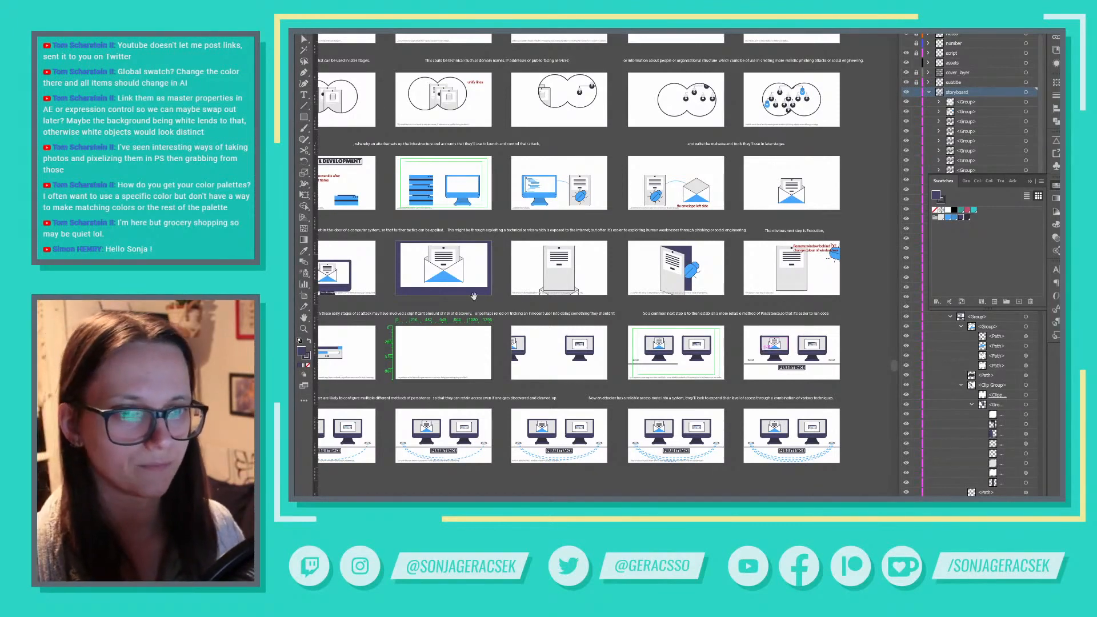
{"action": "scroll", "coordinate": [761, 353], "scroll_direction": "up", "scroll_amount": 2}
{"action": "scroll", "coordinate": [762, 353], "scroll_direction": "left", "scroll_amount": 5}
{"action": "left_click_drag", "start_coordinate": [708, 357], "coordinate": [667, 451]}
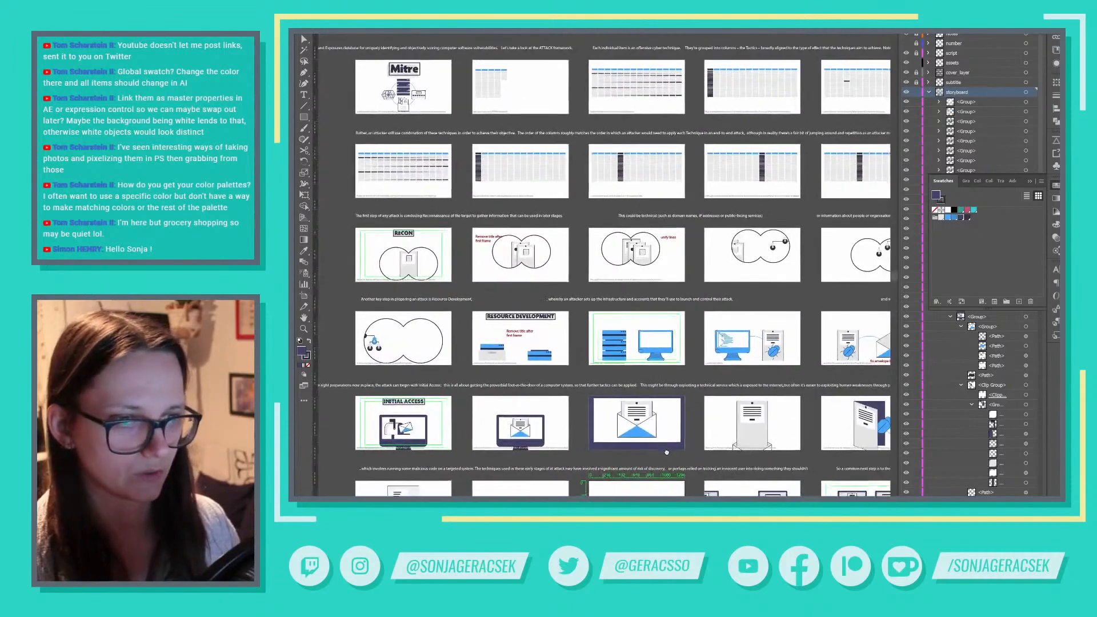
{"action": "left_click_drag", "start_coordinate": [631, 255], "coordinate": [703, 462]}
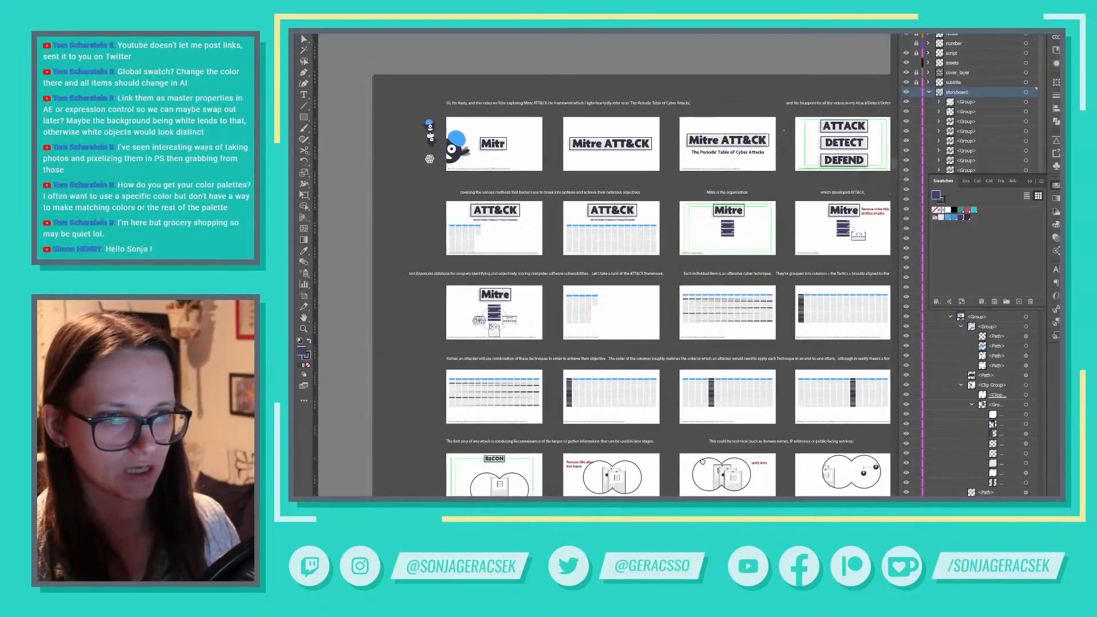
{"action": "left_click", "coordinate": [455, 232]}
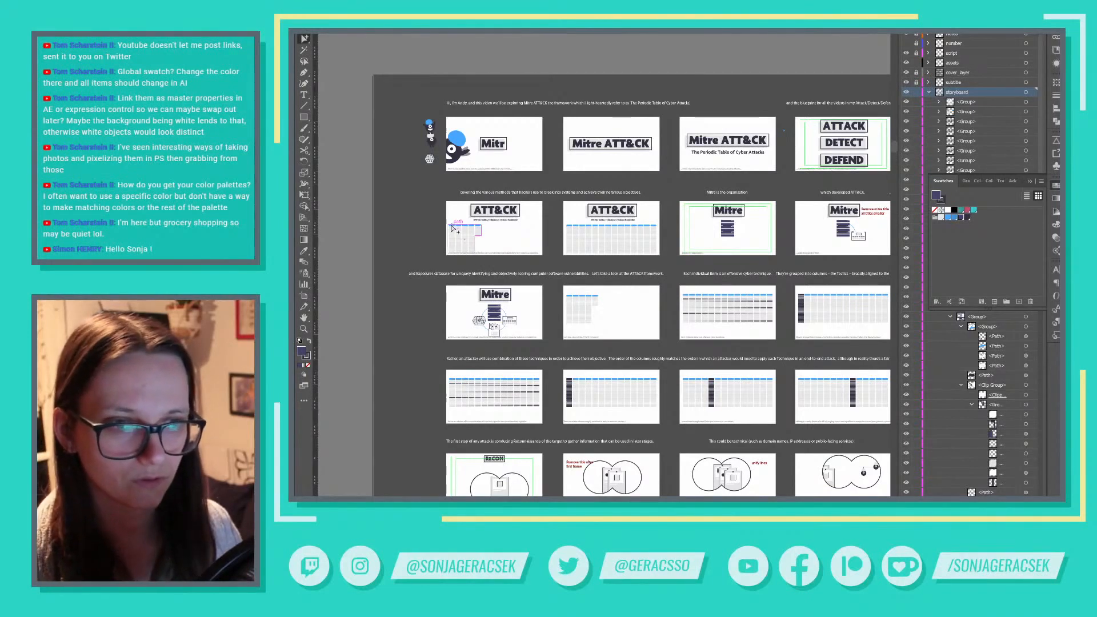
{"action": "left_click", "coordinate": [452, 227]}
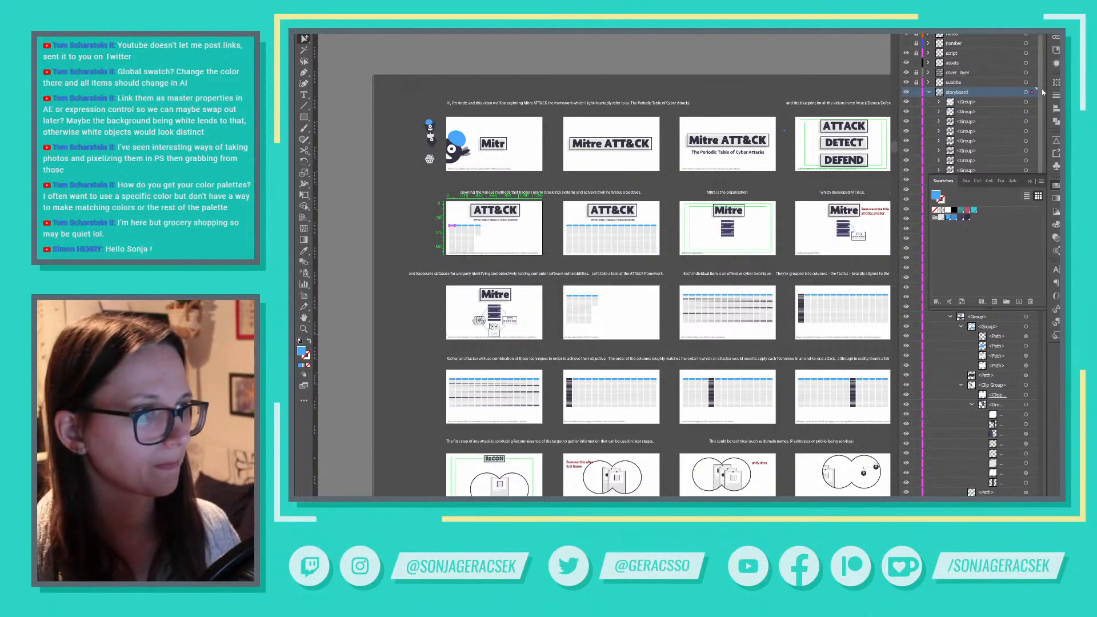
Hide the colour swatches and collapse the expanded groups within the storyboard layer
{"action": "left_click", "coordinate": [1030, 182]}
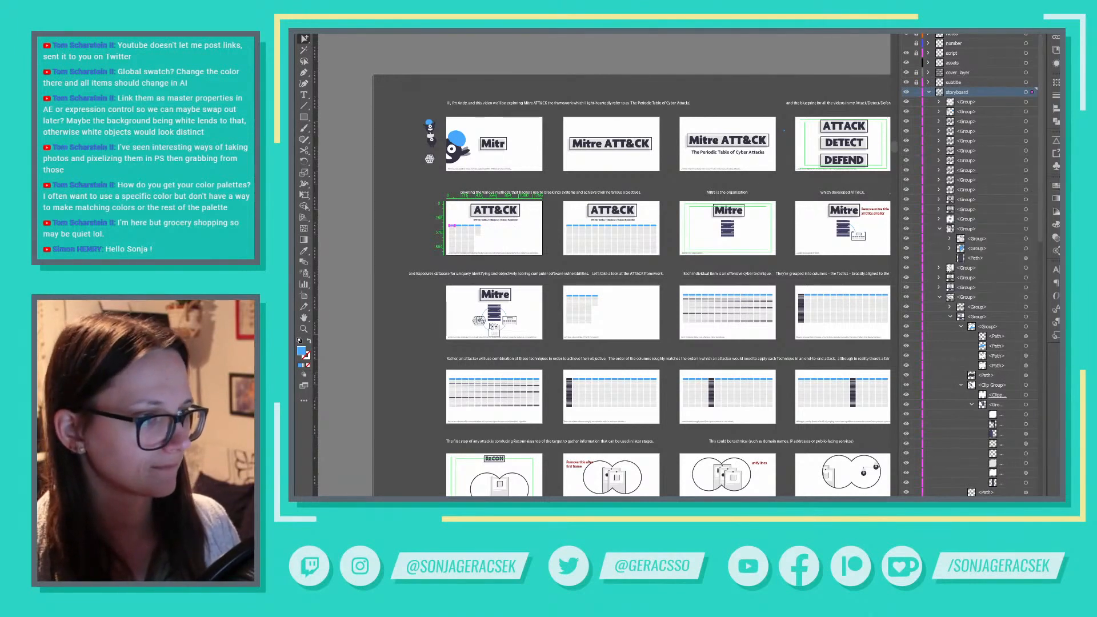
{"action": "left_click", "coordinate": [941, 297]}
{"action": "left_click", "coordinate": [940, 230]}
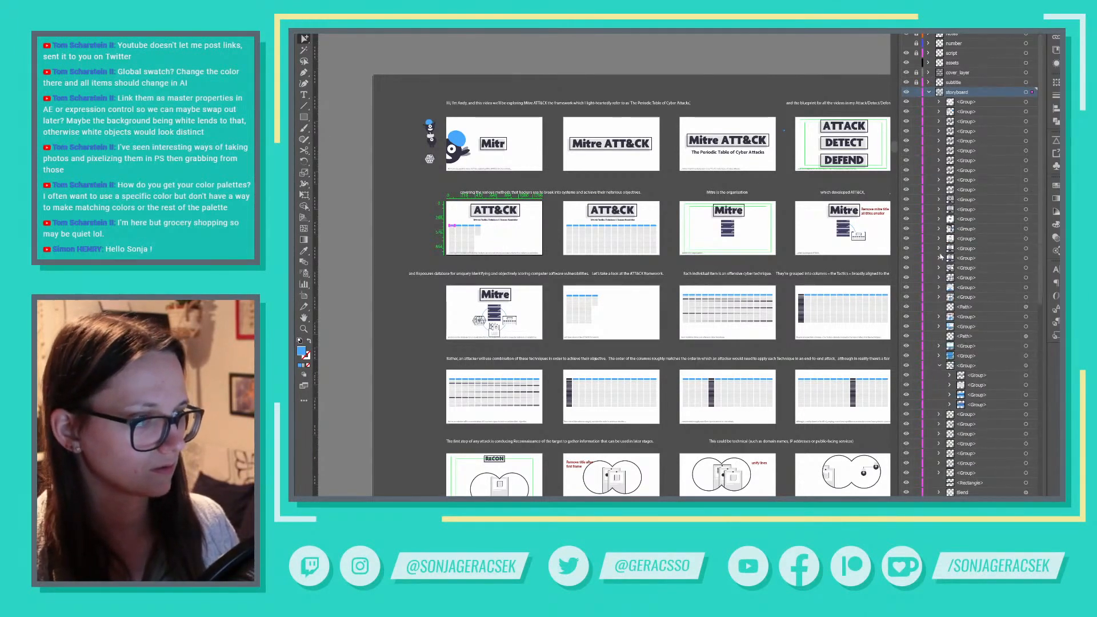
{"action": "left_click", "coordinate": [940, 366]}
{"action": "scroll", "coordinate": [970, 440], "scroll_direction": "down", "scroll_amount": 8}
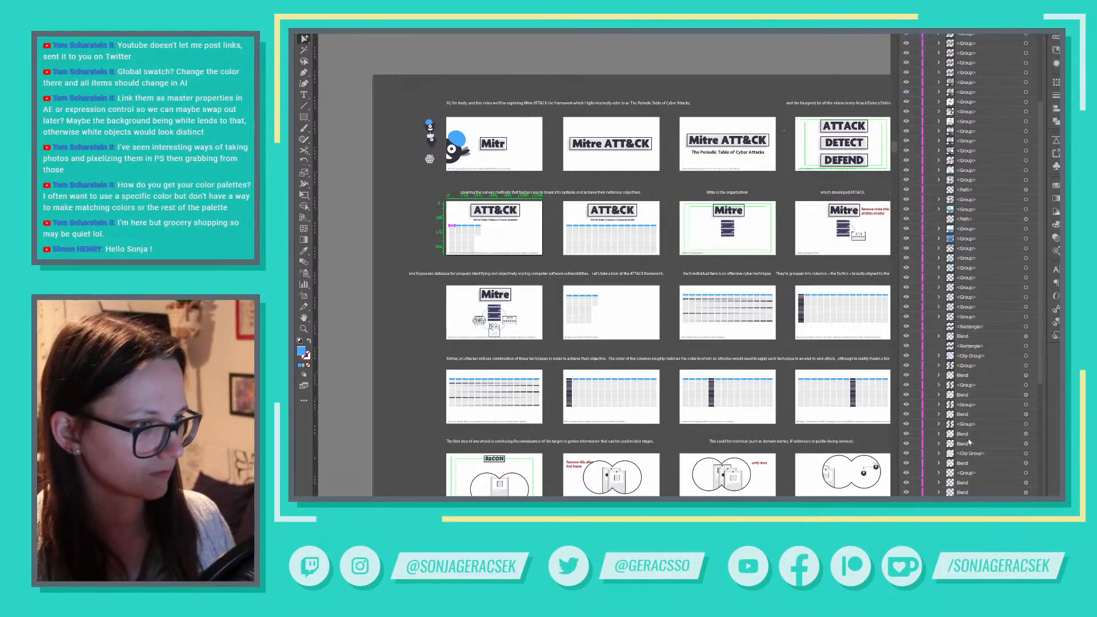
Expand the clipped blend of the first ATT&CK table frame, select its two end header bars and fill them navy
{"action": "left_click", "coordinate": [940, 386]}
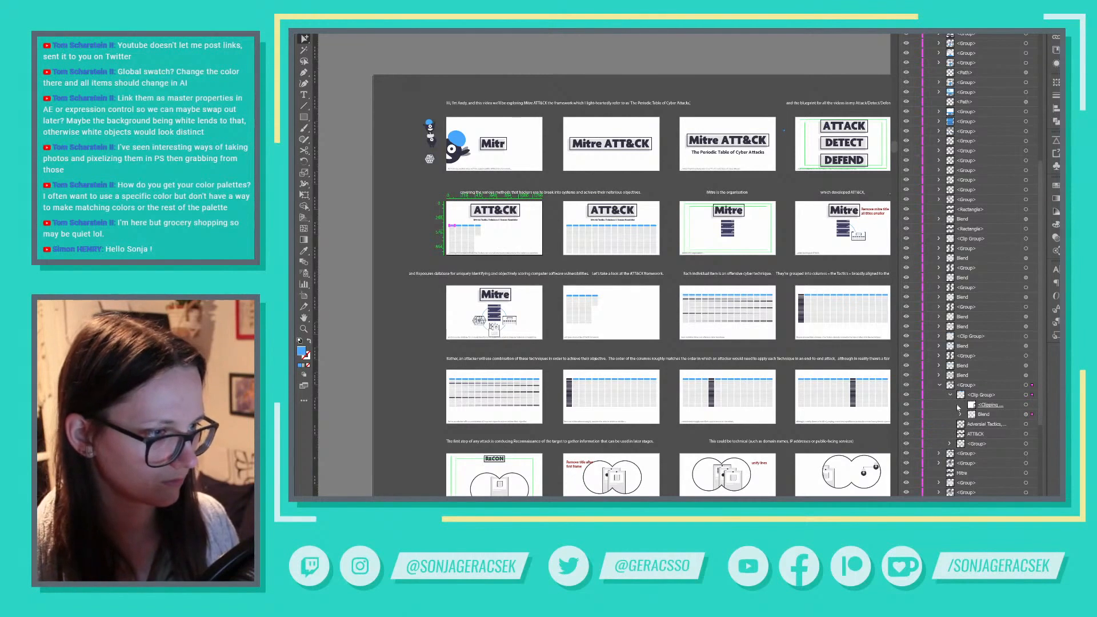
{"action": "left_click", "coordinate": [961, 415]}
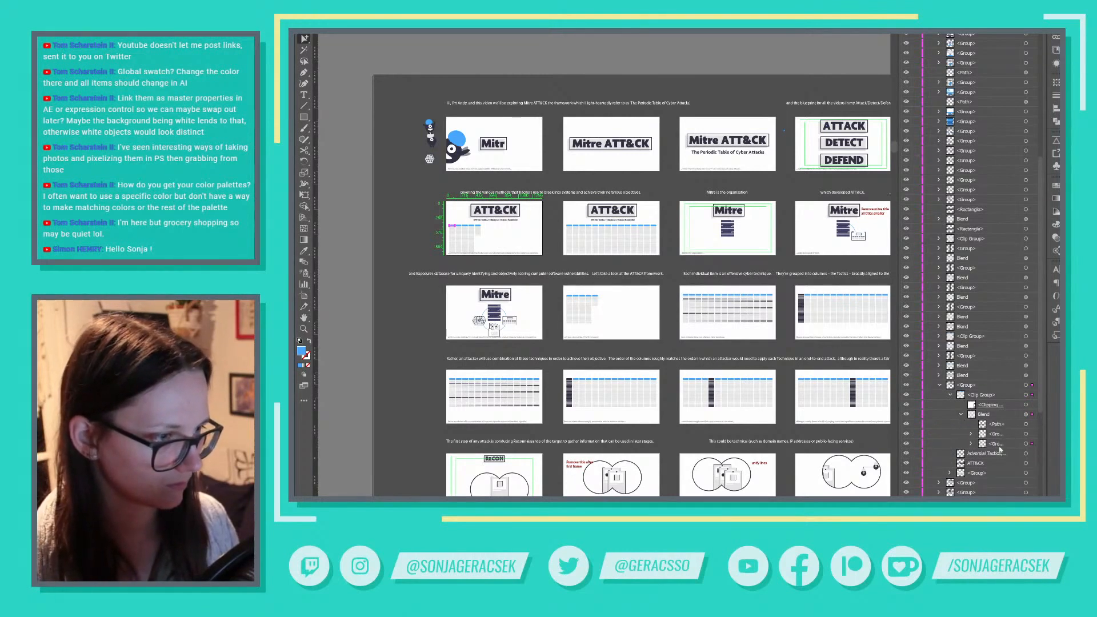
{"action": "left_click", "coordinate": [973, 444]}
{"action": "scroll", "coordinate": [1010, 462], "scroll_direction": "down", "scroll_amount": 5}
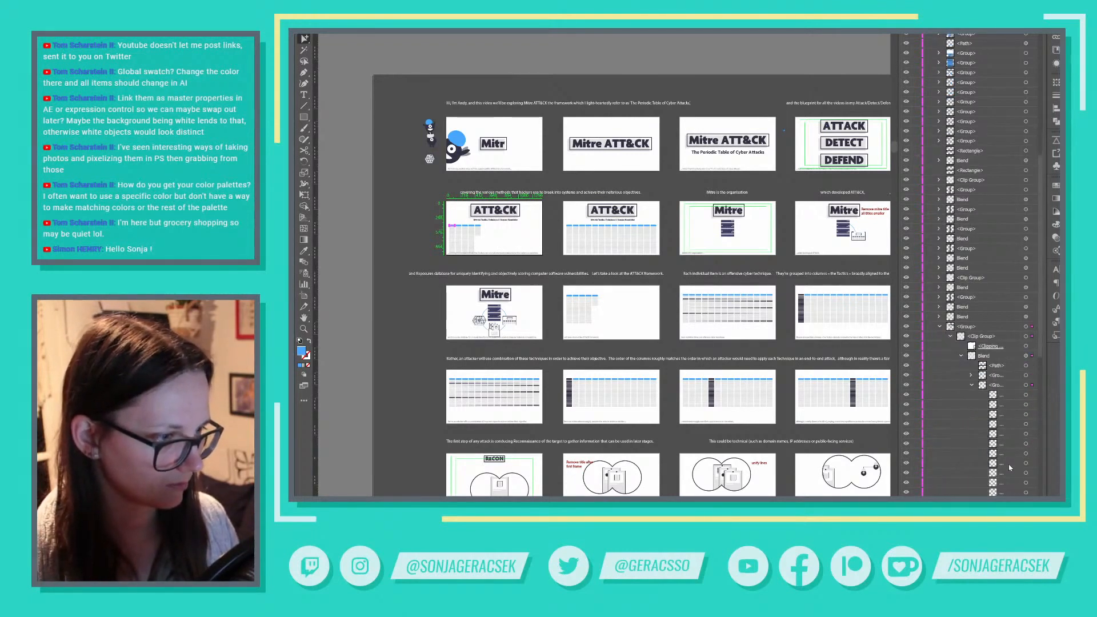
{"action": "scroll", "coordinate": [1009, 462], "scroll_direction": "down", "scroll_amount": 2}
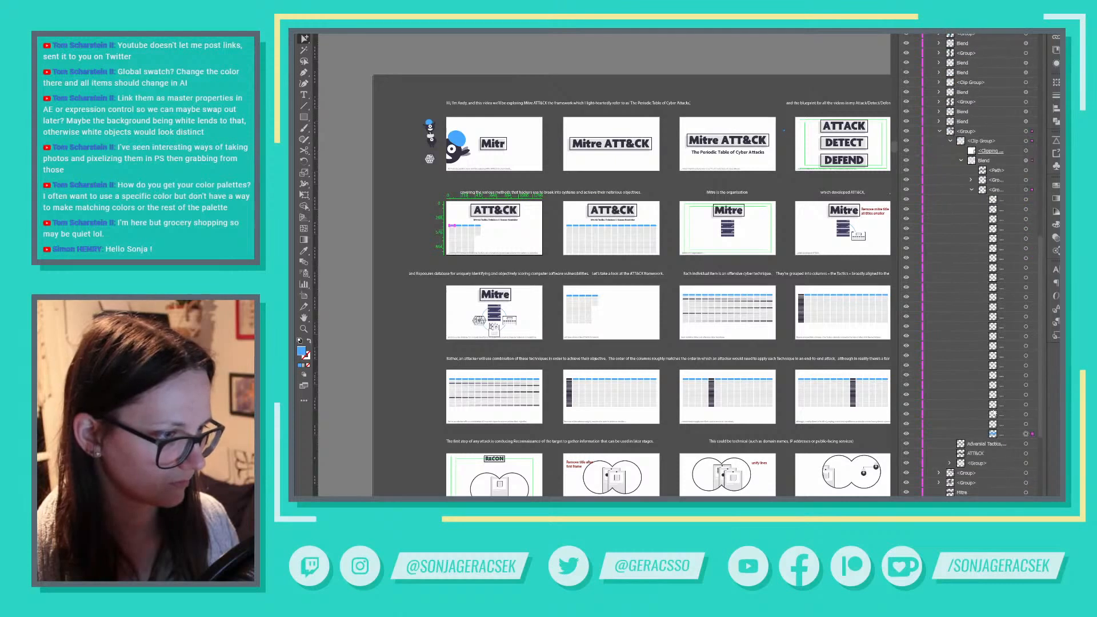
{"action": "left_click", "coordinate": [972, 180]}
{"action": "left_click", "coordinate": [1027, 425]}
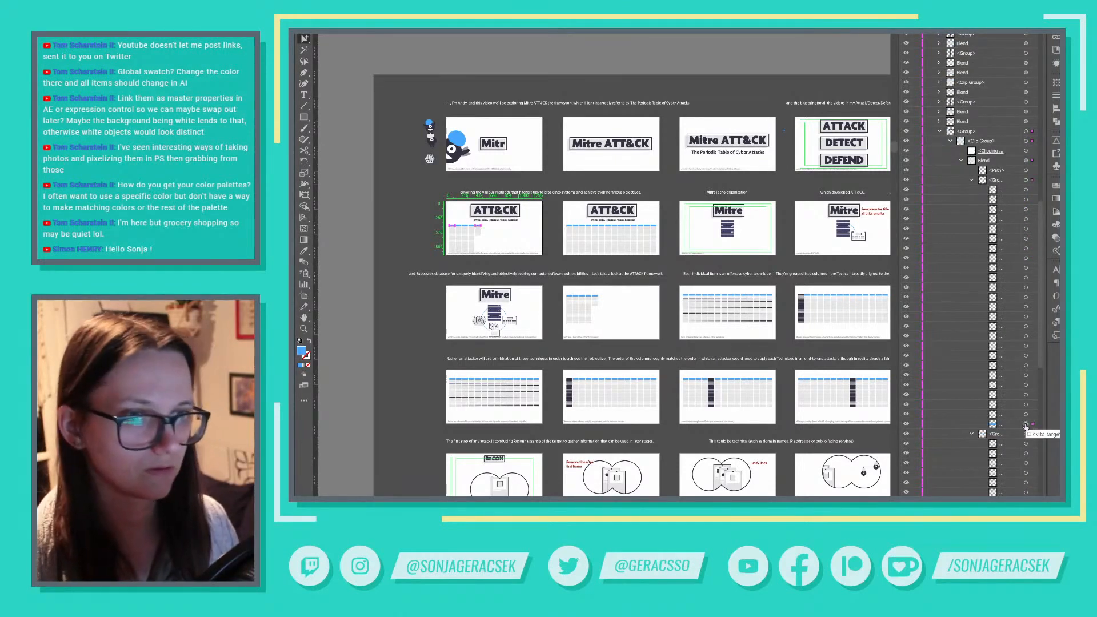
{"action": "left_click", "coordinate": [1057, 186]}
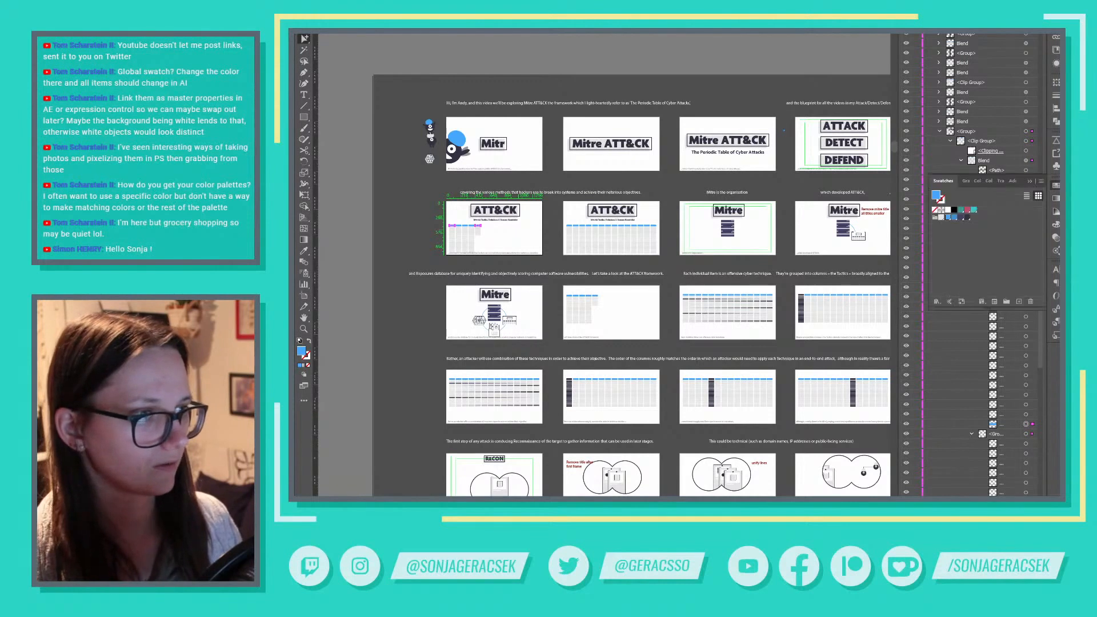
{"action": "left_click", "coordinate": [962, 220]}
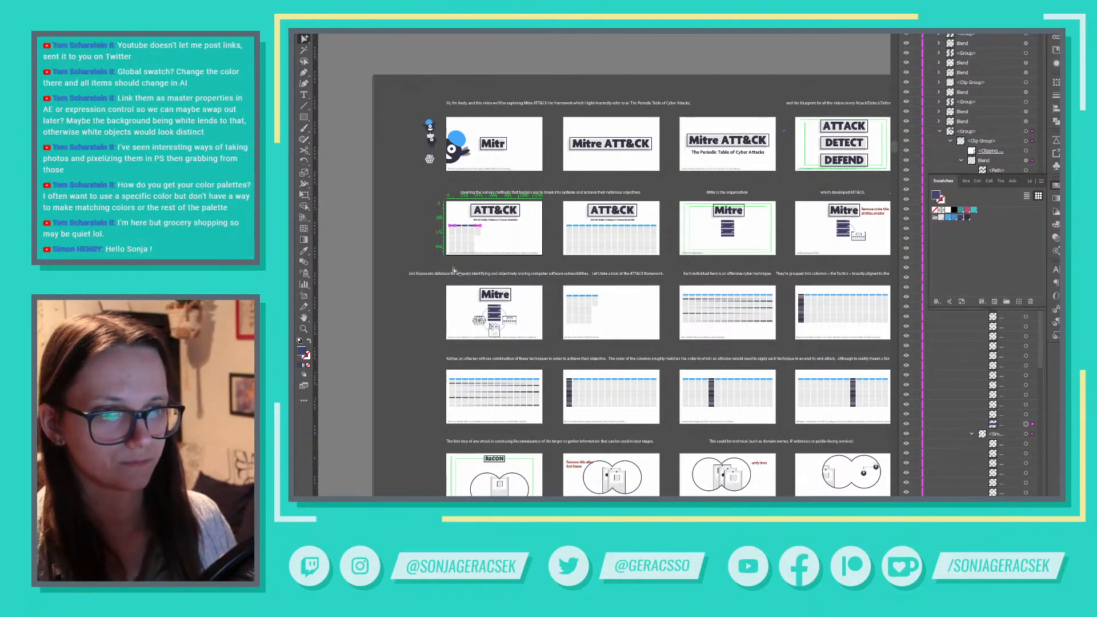
Fill the header bars navy in the second ATT&CK table frame, the partial table frame and the dark-rows table frame
{"action": "left_click", "coordinate": [546, 228]}
{"action": "left_click", "coordinate": [591, 227]}
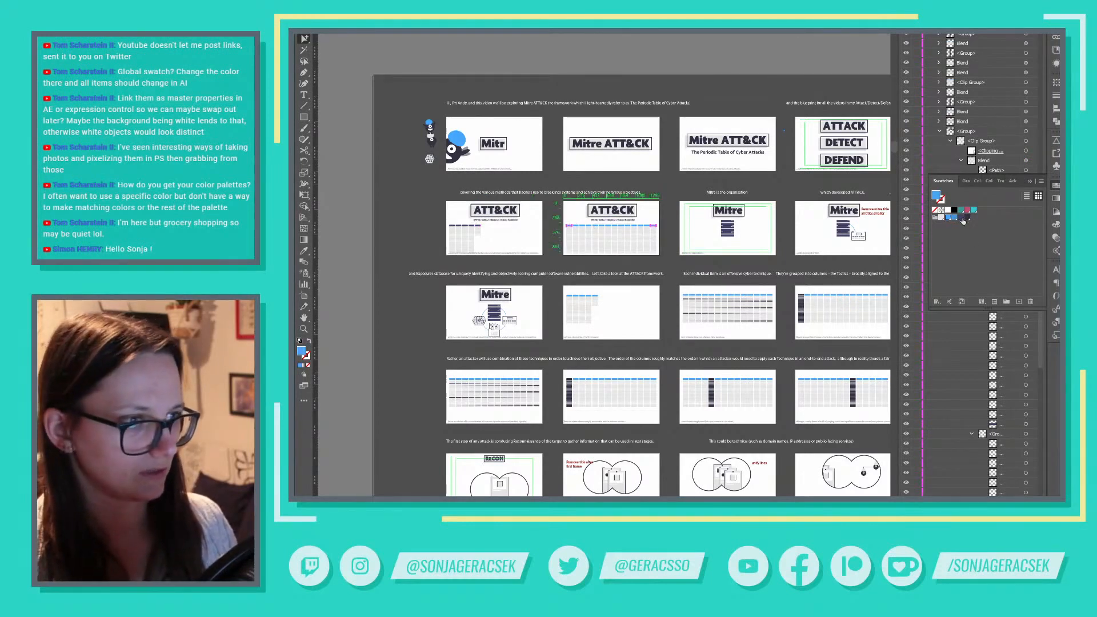
{"action": "left_click", "coordinate": [595, 297]}
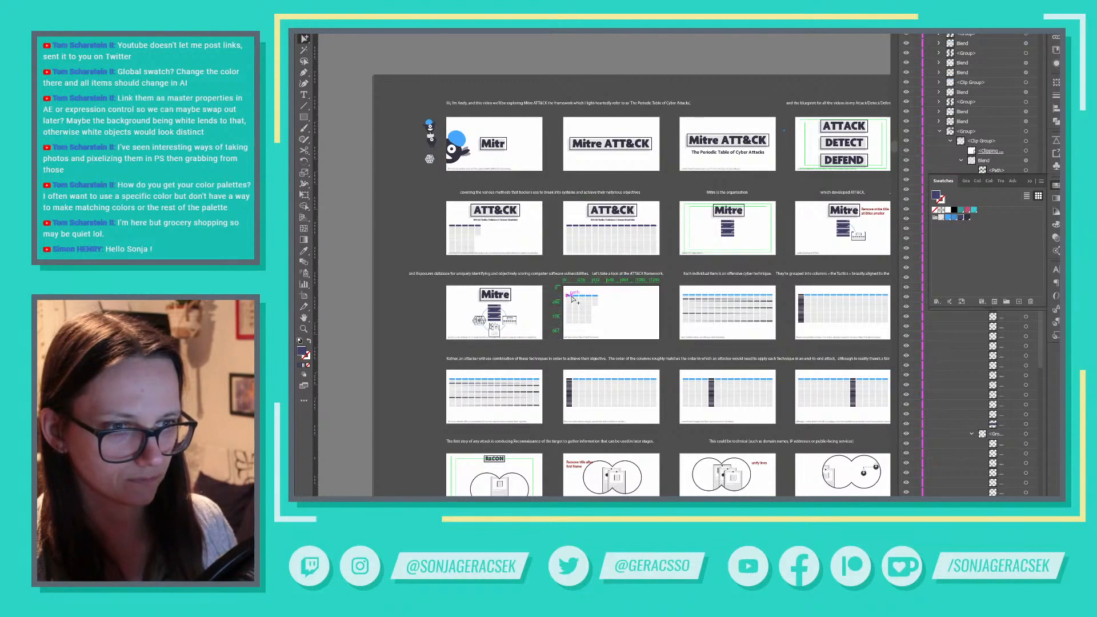
{"action": "left_click", "coordinate": [967, 221]}
{"action": "left_click", "coordinate": [770, 300]}
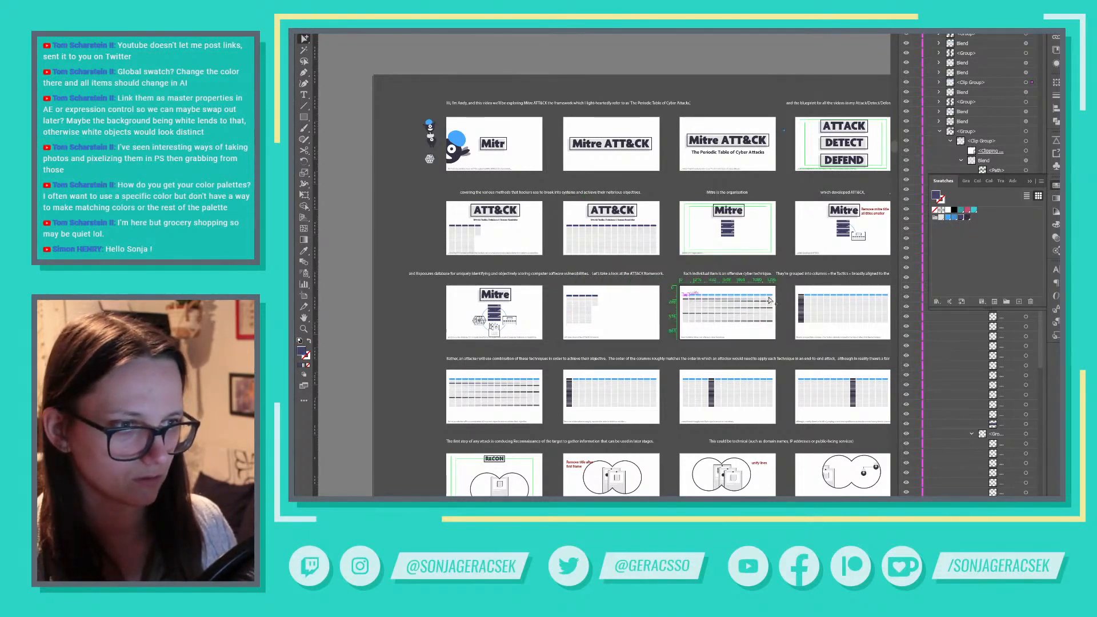
{"action": "left_click", "coordinate": [961, 219]}
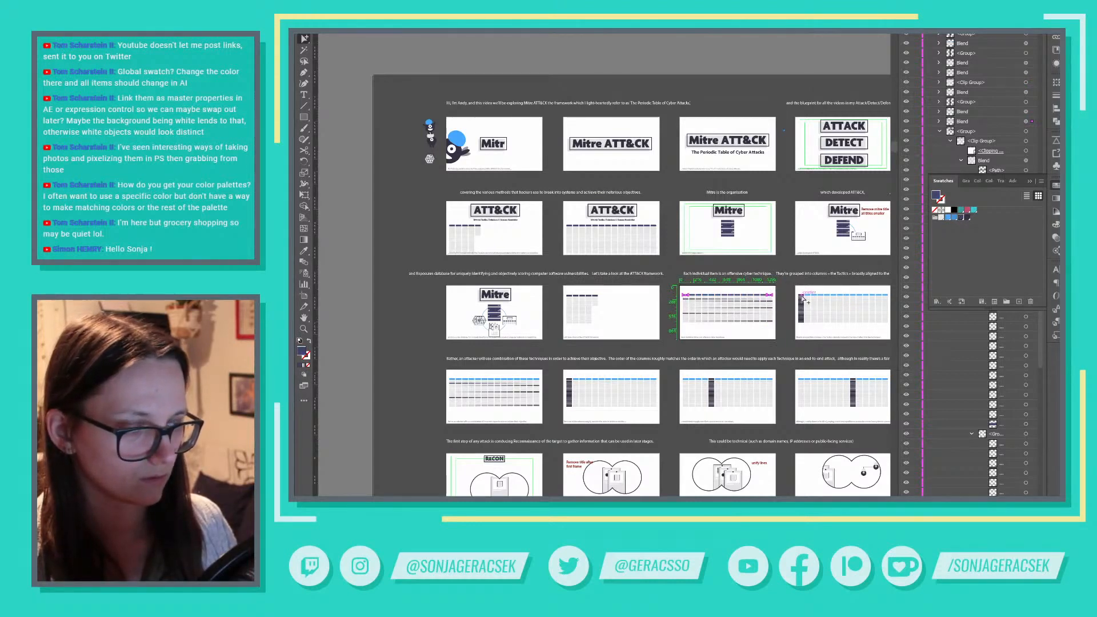
Expand the blend of the third-row table with the dark first column, select both end header rectangles and fill them navy
{"action": "left_click", "coordinate": [890, 298]}
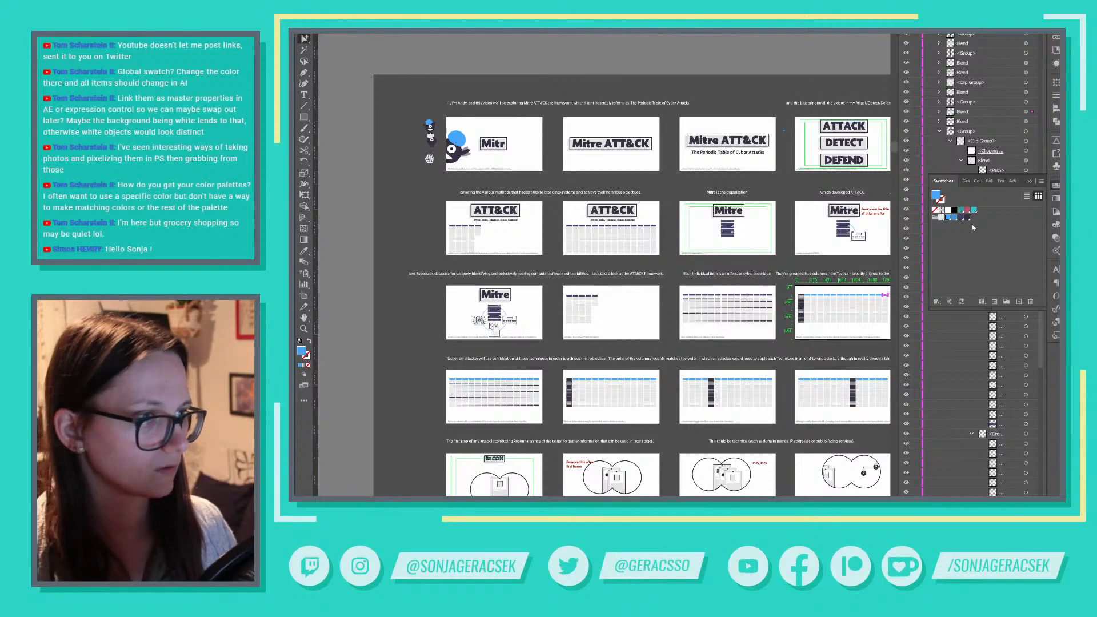
{"action": "left_click", "coordinate": [940, 131]}
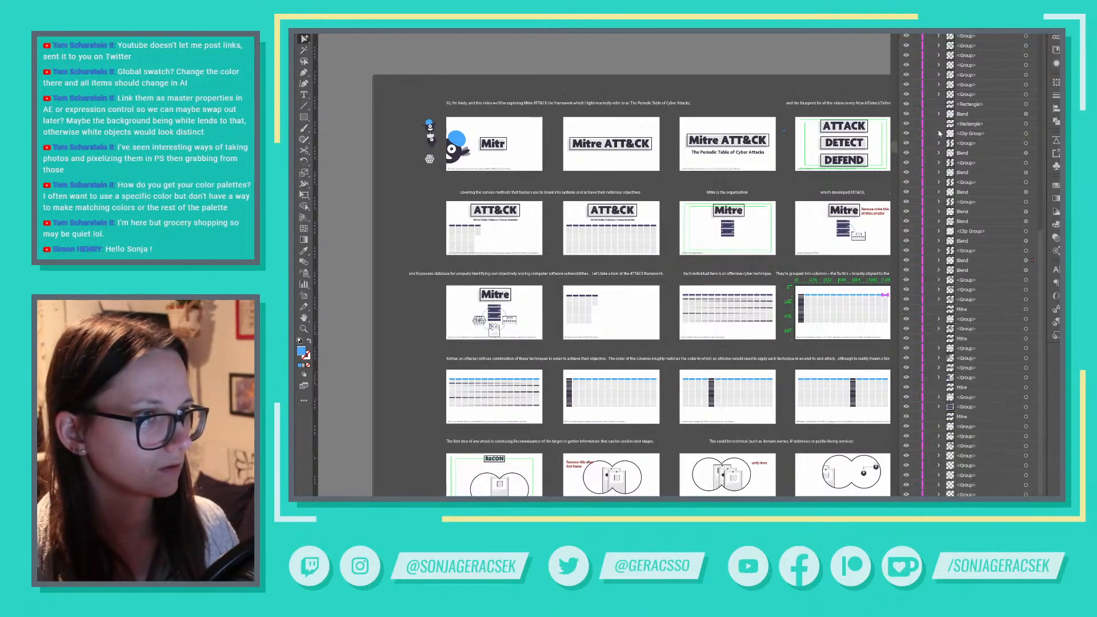
{"action": "left_click", "coordinate": [938, 260]}
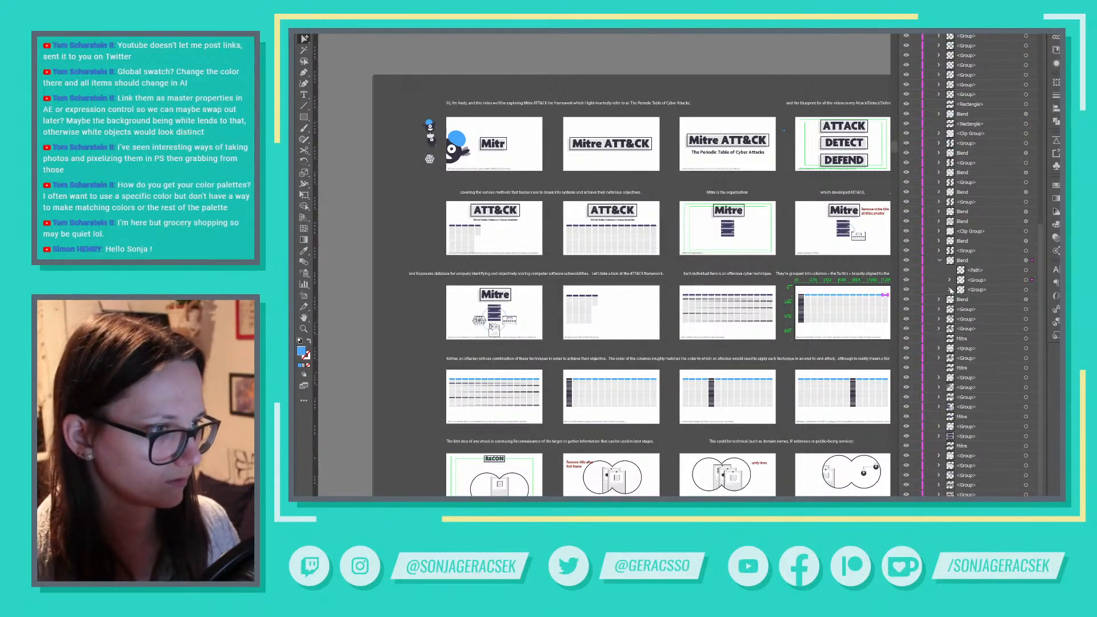
{"action": "left_click", "coordinate": [951, 280]}
{"action": "scroll", "coordinate": [1010, 350], "scroll_direction": "down", "scroll_amount": 4}
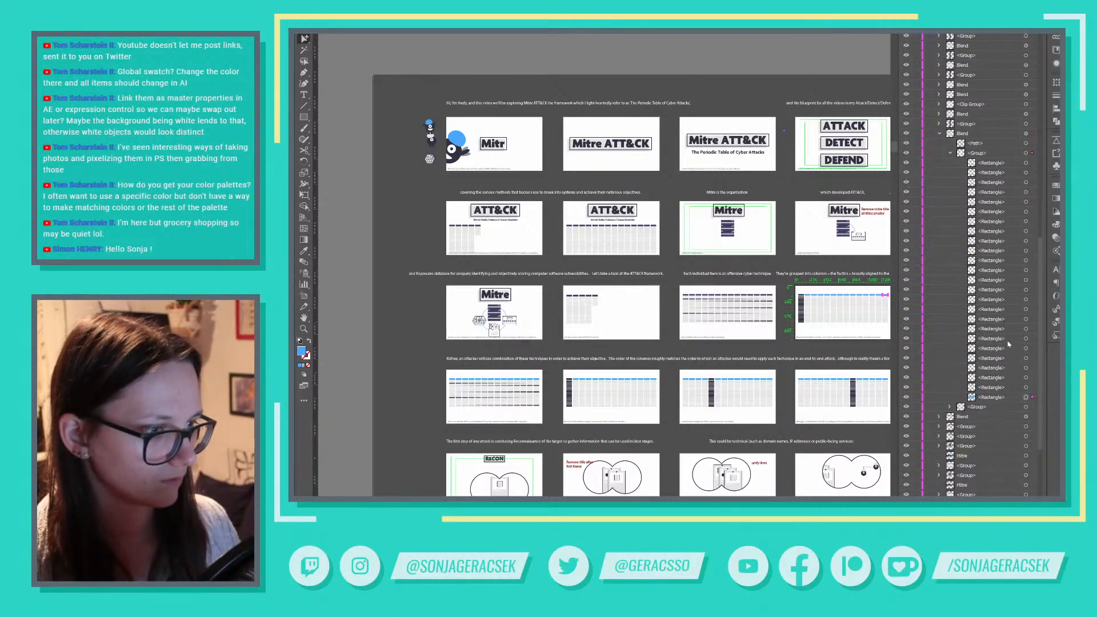
{"action": "scroll", "coordinate": [994, 394], "scroll_direction": "down", "scroll_amount": 8}
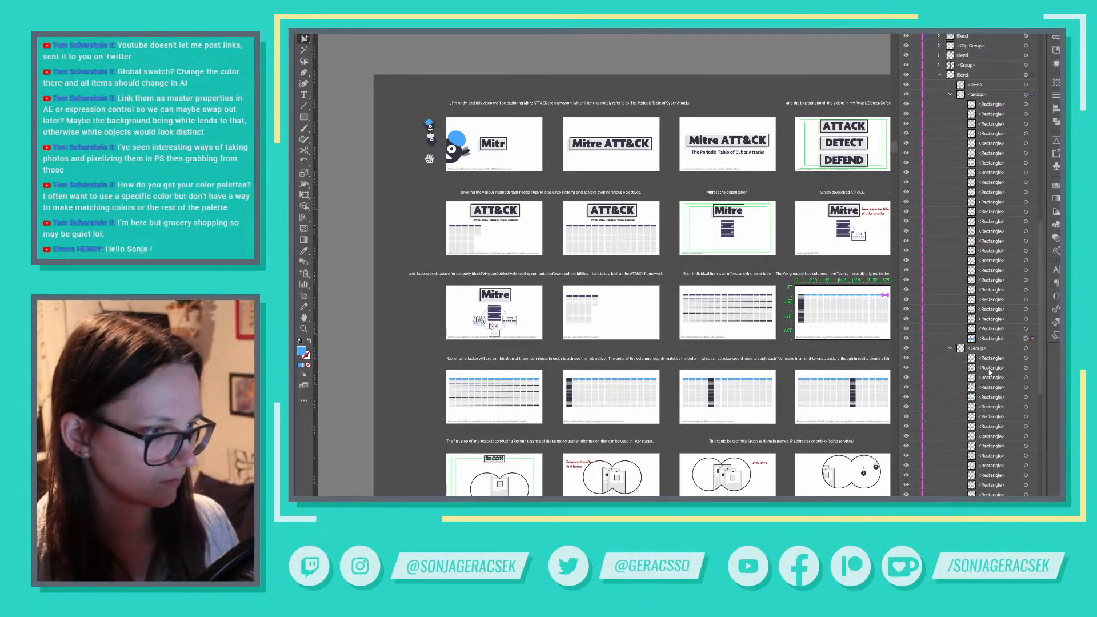
{"action": "left_click", "coordinate": [1026, 388], "text": "shift"}
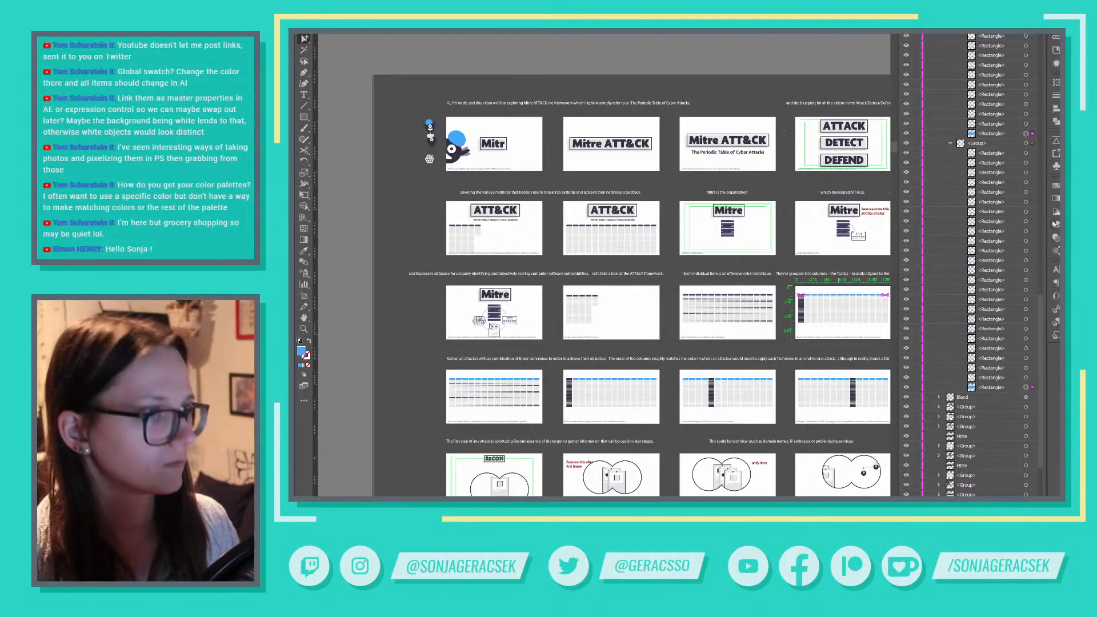
{"action": "left_click", "coordinate": [1056, 186]}
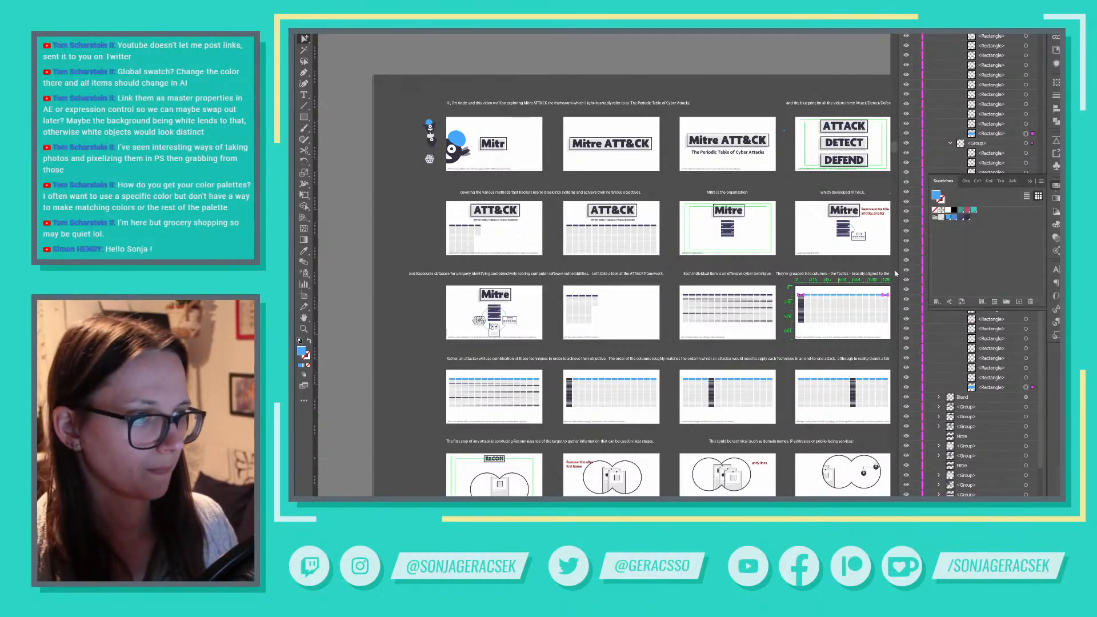
{"action": "left_click", "coordinate": [962, 218]}
{"action": "left_click", "coordinate": [1030, 182]}
{"action": "left_click", "coordinate": [858, 266]}
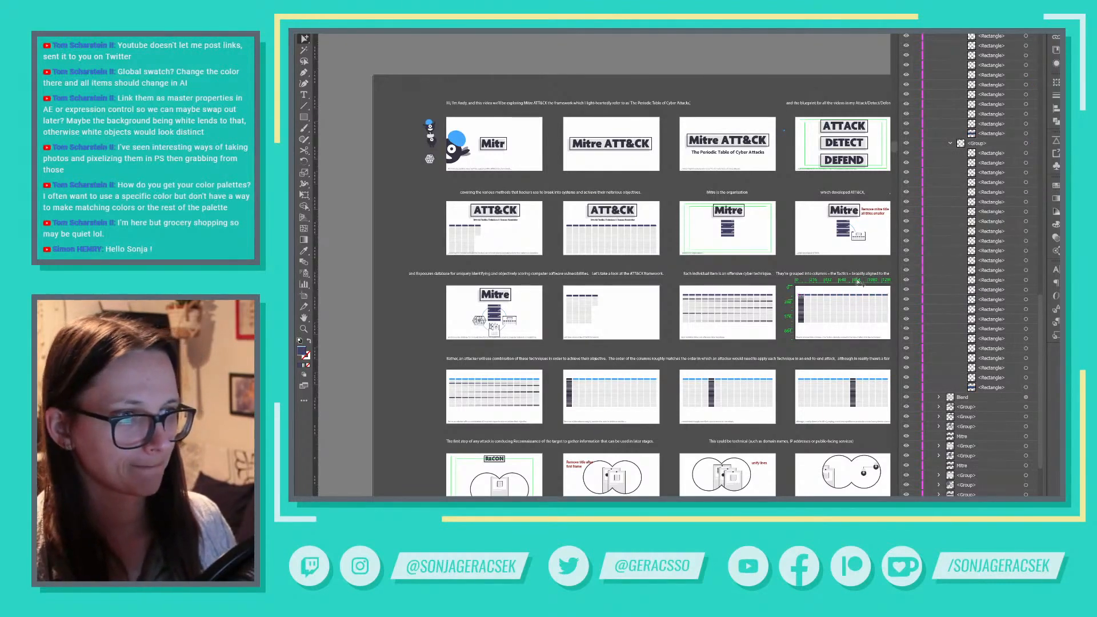
Fill the header bars navy in the two third-row table frames that have a single dark cell
{"action": "left_click_drag", "start_coordinate": [851, 285], "coordinate": [589, 270]}
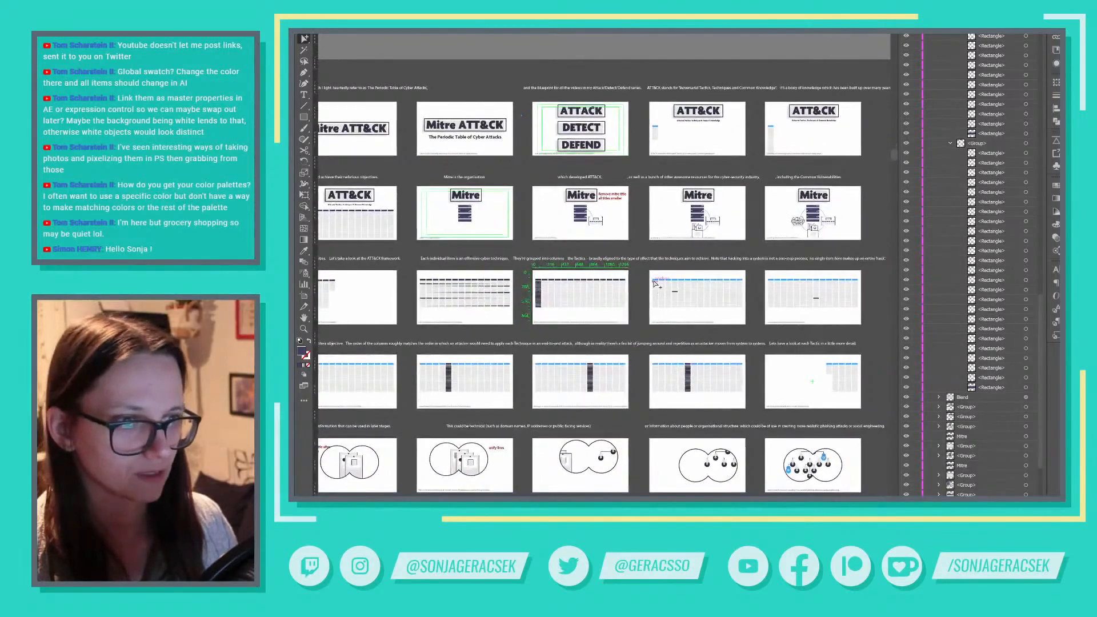
{"action": "left_click", "coordinate": [741, 280]}
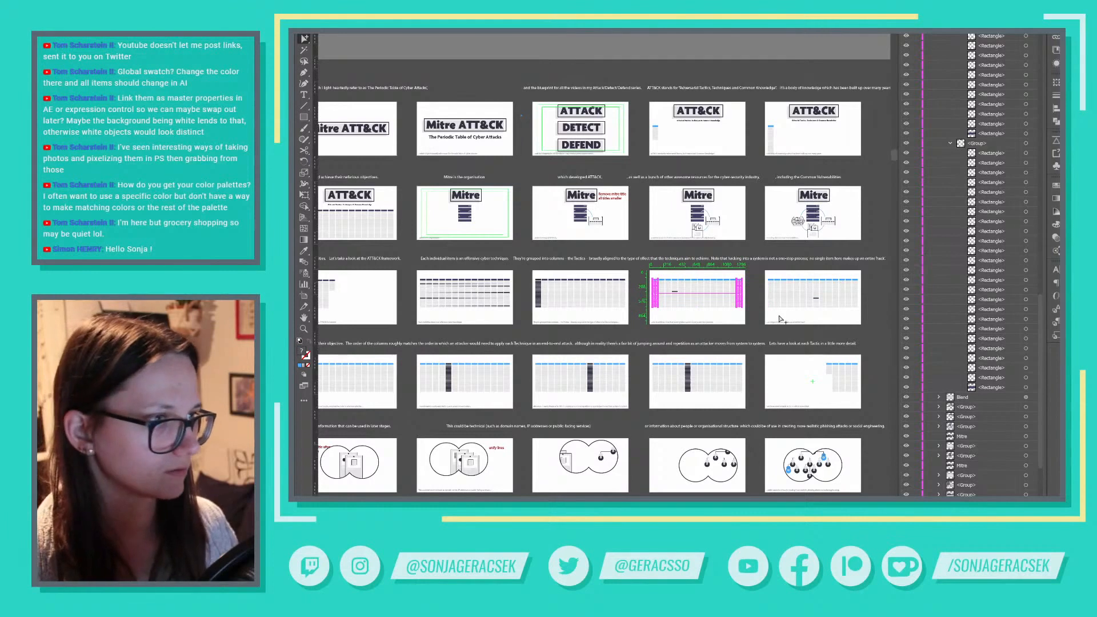
{"action": "left_click", "coordinate": [758, 320]}
{"action": "left_click", "coordinate": [661, 286]}
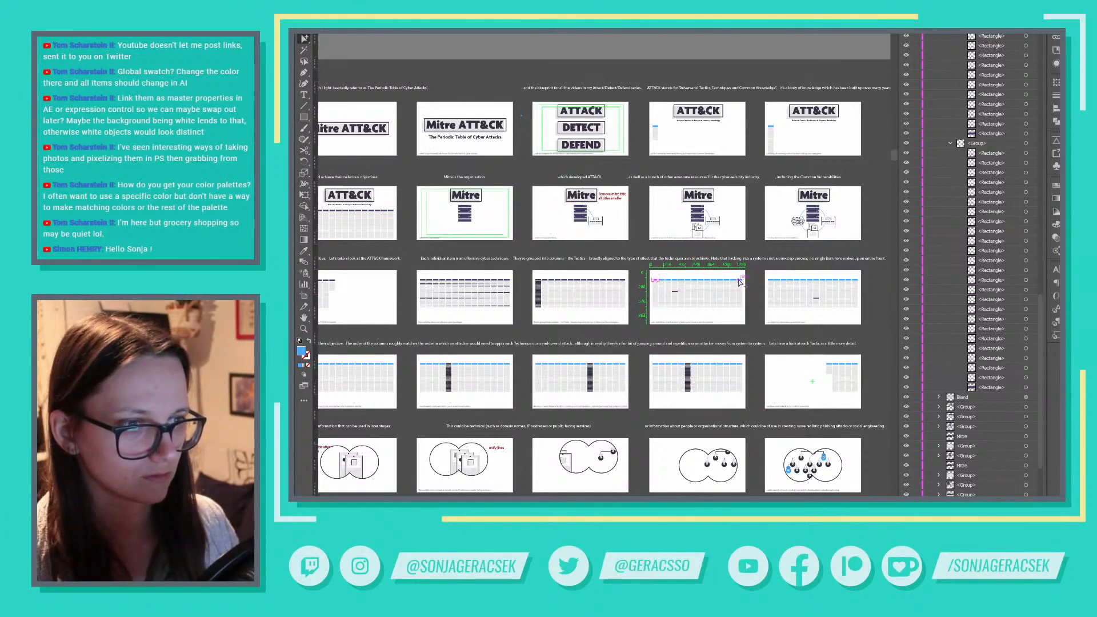
{"action": "left_click", "coordinate": [1057, 187]}
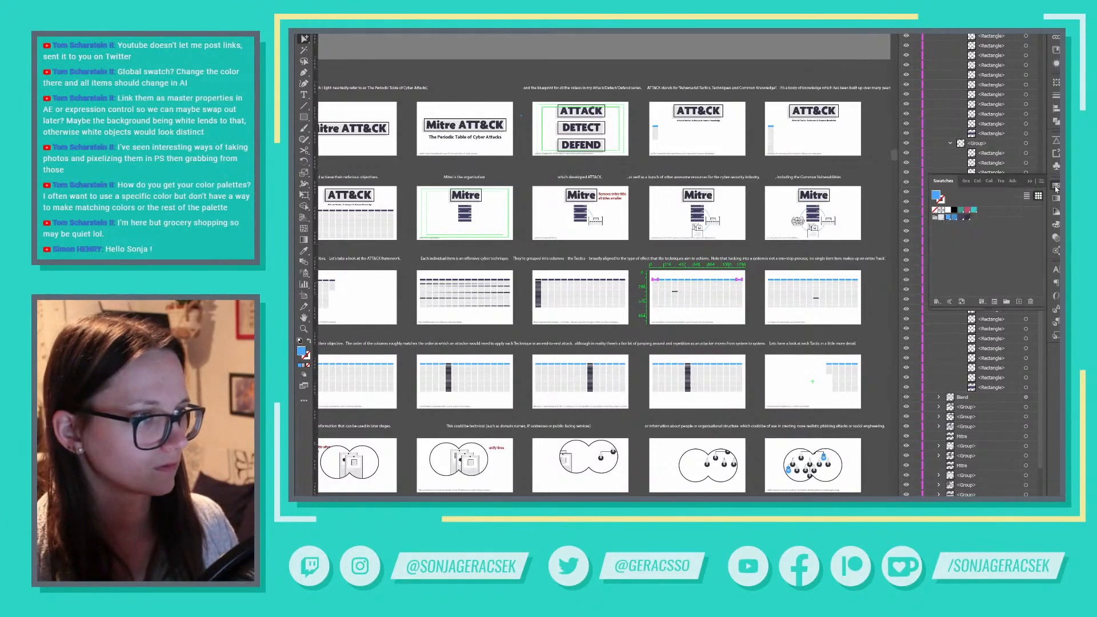
{"action": "left_click", "coordinate": [763, 322]}
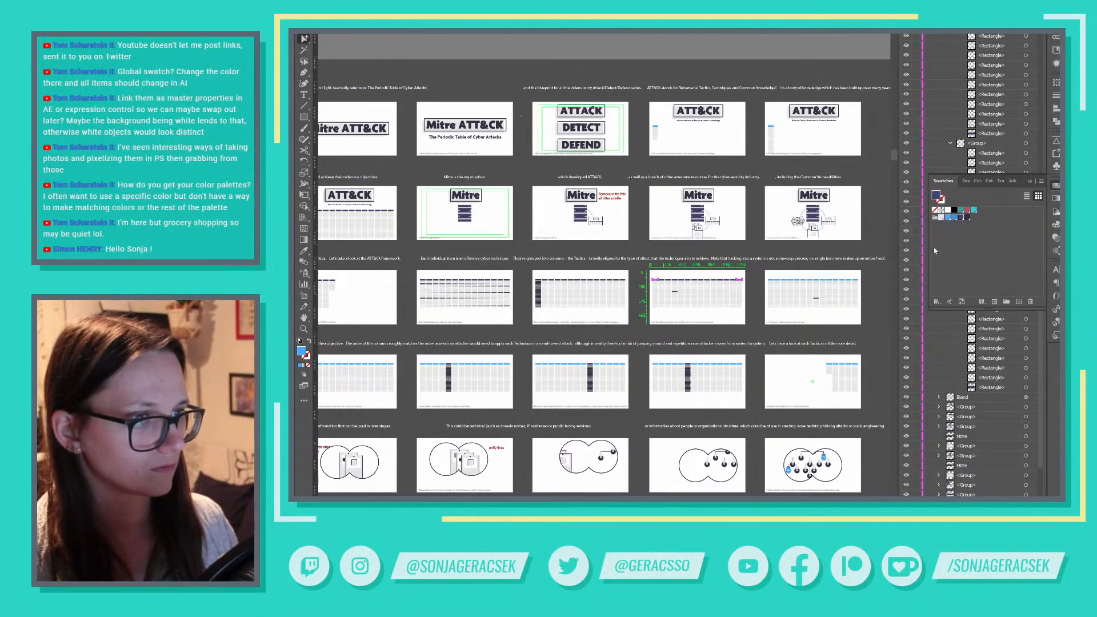
{"action": "left_click", "coordinate": [773, 284]}
{"action": "left_click", "coordinate": [857, 280], "text": "shift"}
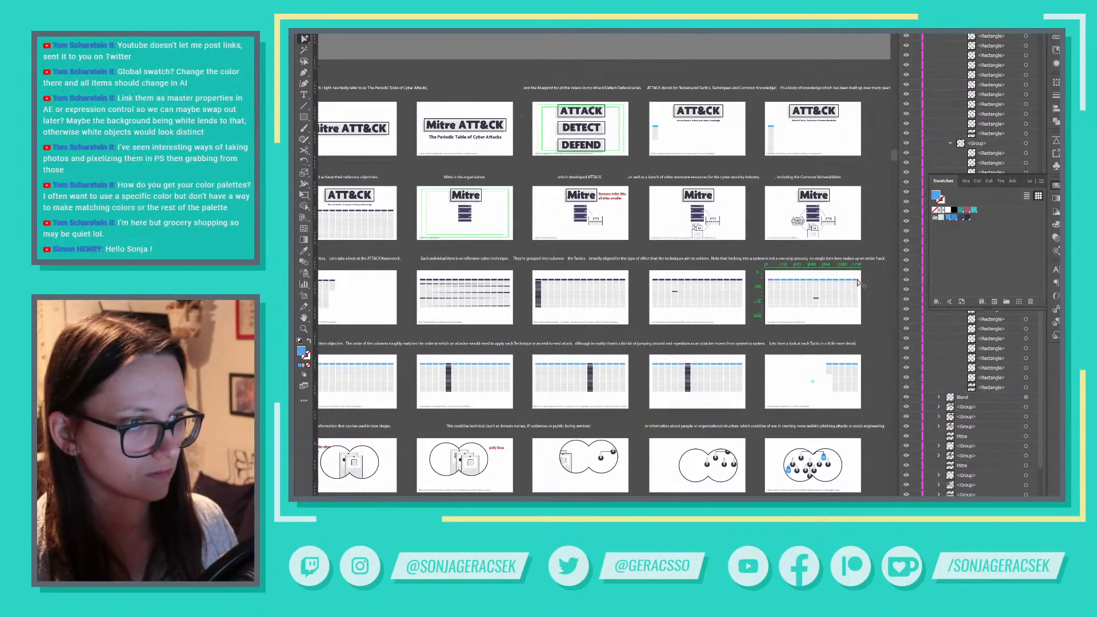
{"action": "left_click", "coordinate": [963, 218]}
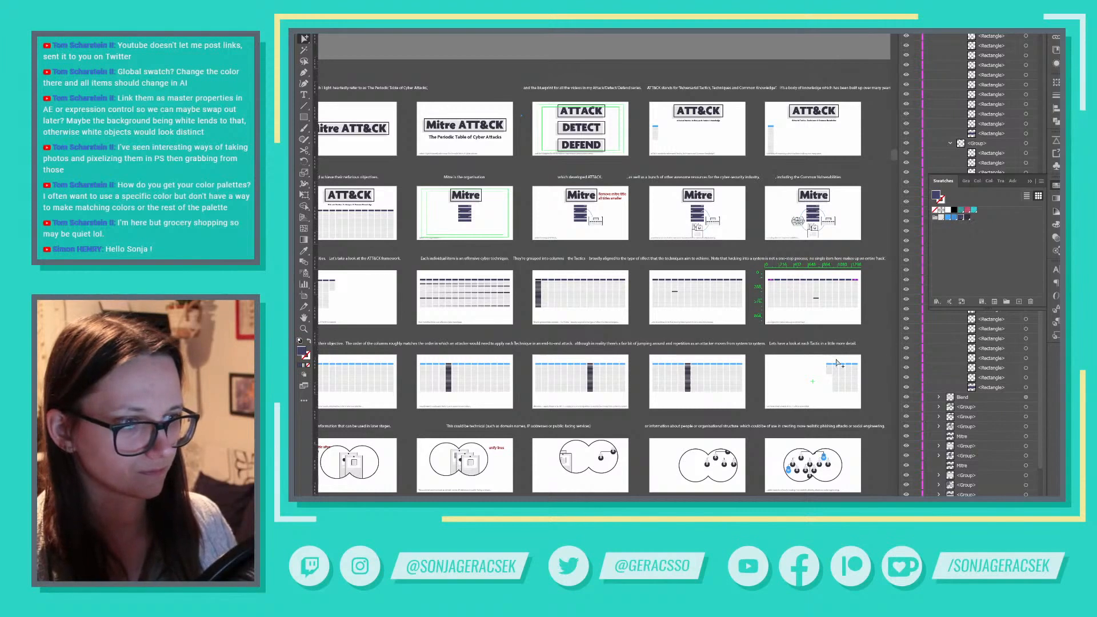
Fill the header bars navy in the partial table ending the fourth row and in the highlighted-column table just before it
{"action": "left_click", "coordinate": [829, 364]}
{"action": "left_click", "coordinate": [855, 364], "text": "shift"}
{"action": "left_click", "coordinate": [950, 218]}
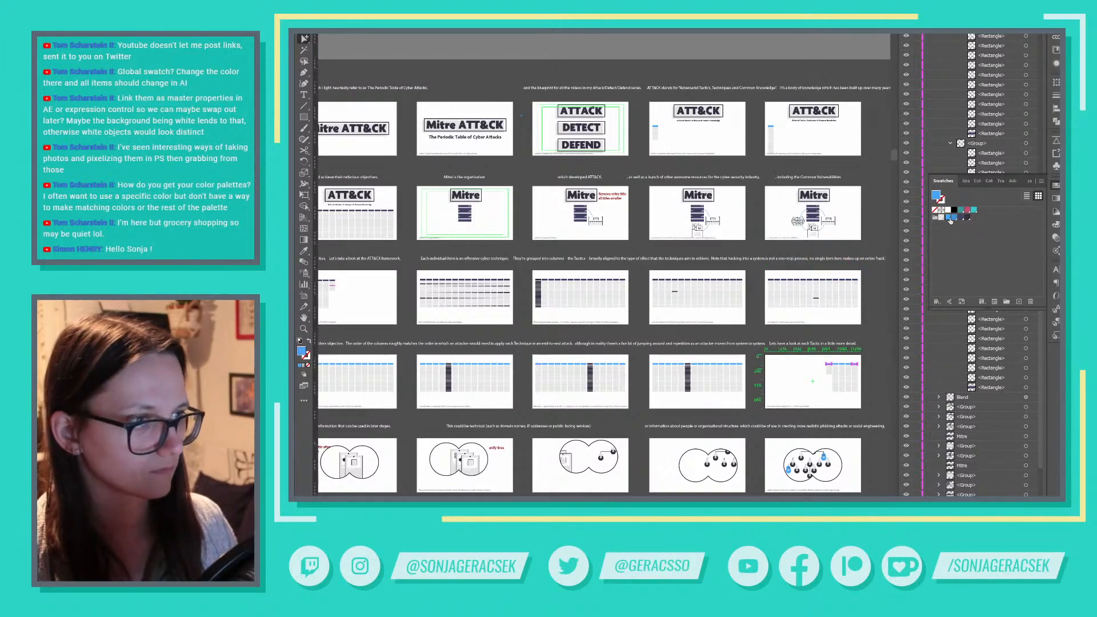
{"action": "left_click", "coordinate": [964, 218]}
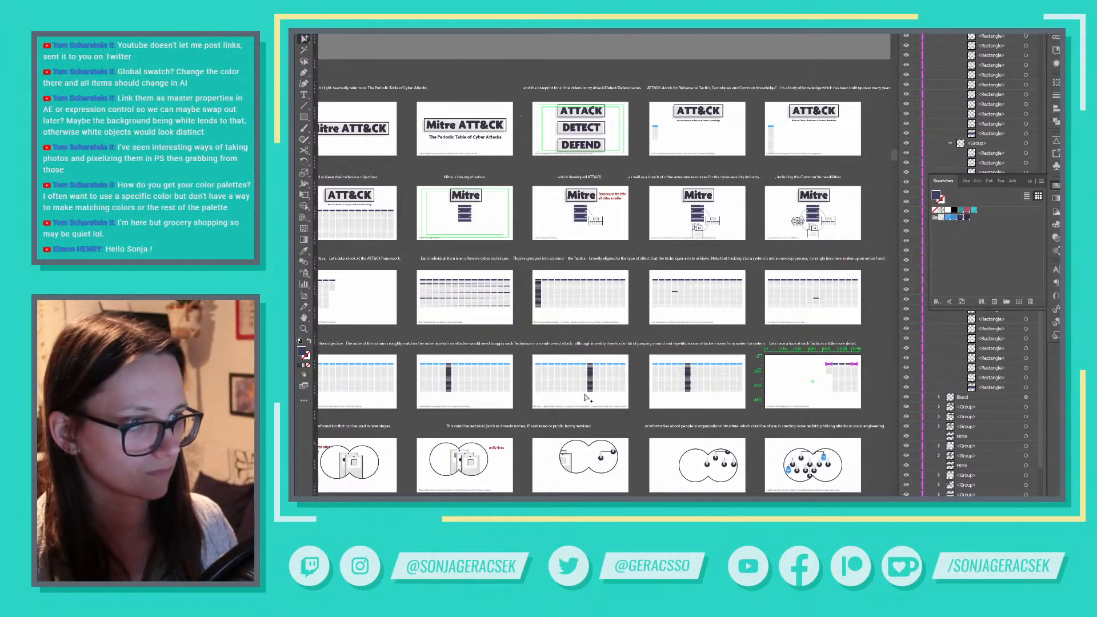
{"action": "left_click", "coordinate": [657, 365]}
{"action": "left_click", "coordinate": [739, 365], "text": "shift"}
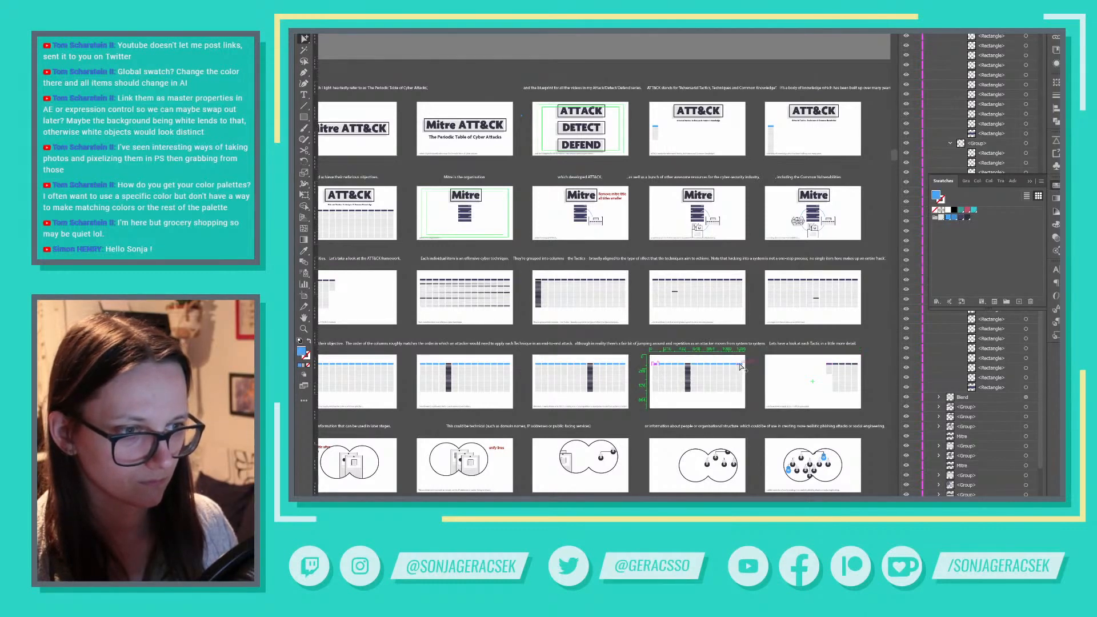
{"action": "left_click", "coordinate": [963, 218]}
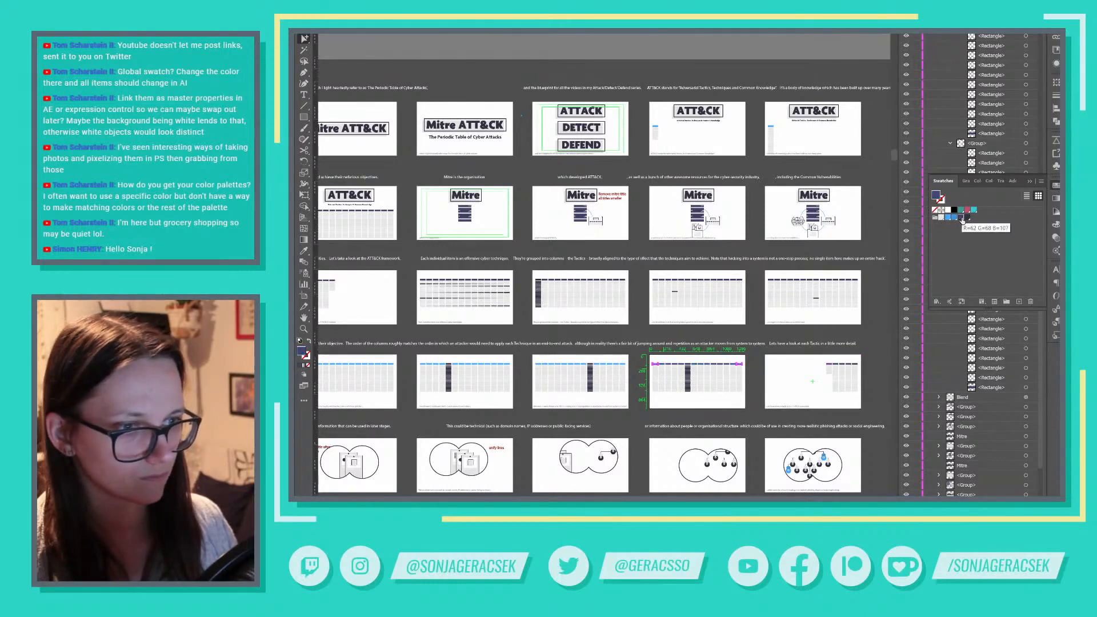
Fill the header bars navy in the fourth-row dark-rows table and two highlighted-column tables, plus the last header of the dark-first-column table
{"action": "left_click", "coordinate": [424, 364]}
{"action": "left_click", "coordinate": [507, 365], "text": "shift"}
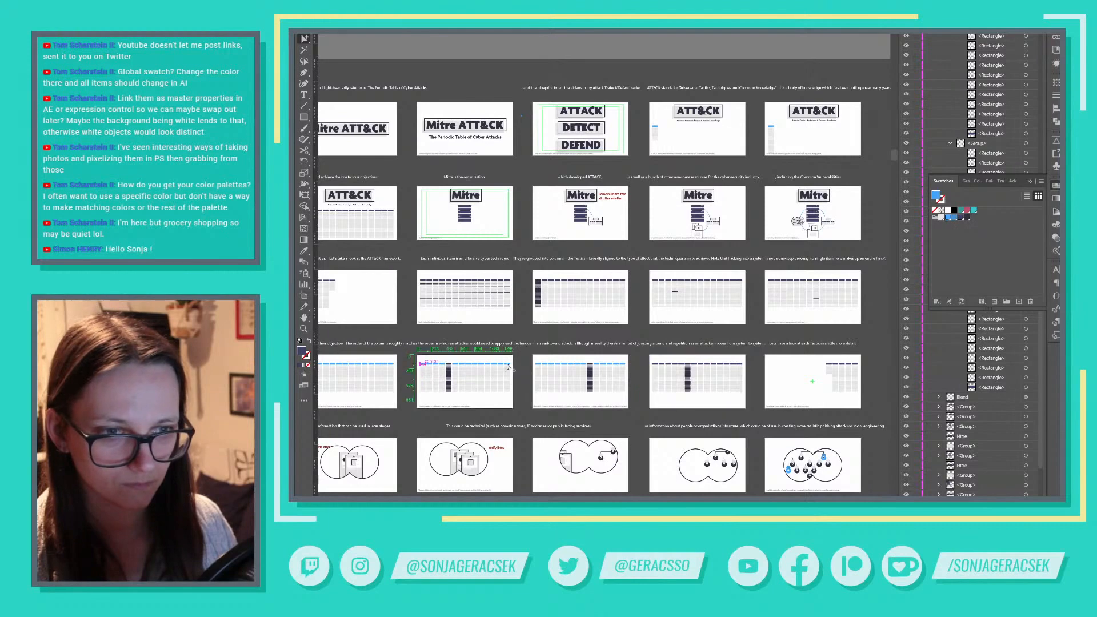
{"action": "left_click", "coordinate": [538, 365]}
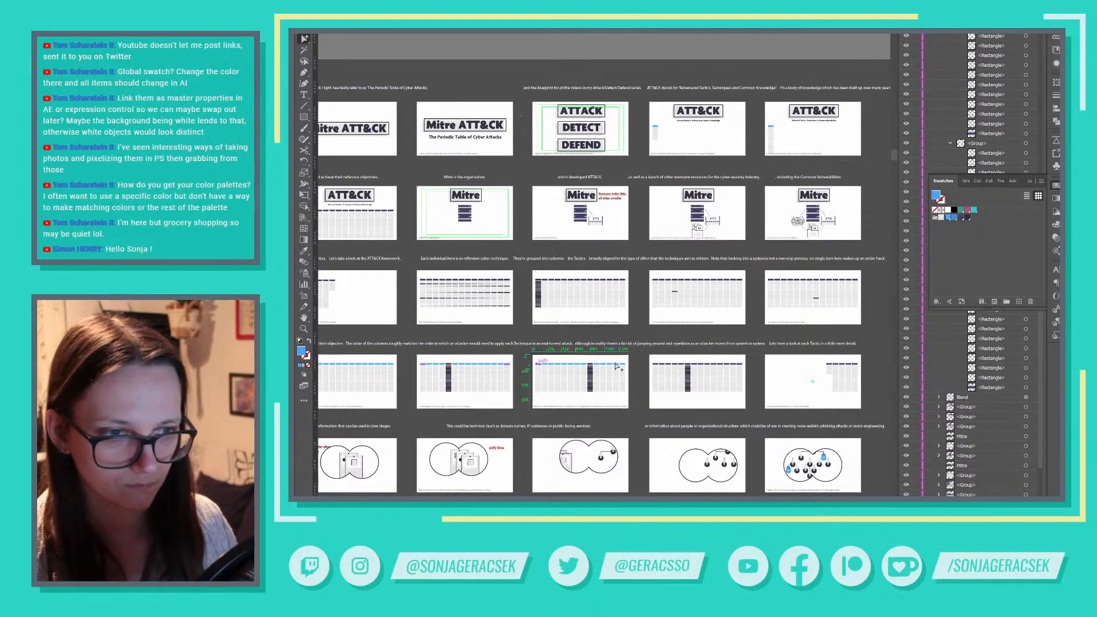
{"action": "left_click", "coordinate": [623, 366], "text": "shift"}
{"action": "left_click_drag", "start_coordinate": [567, 371], "coordinate": [812, 358]}
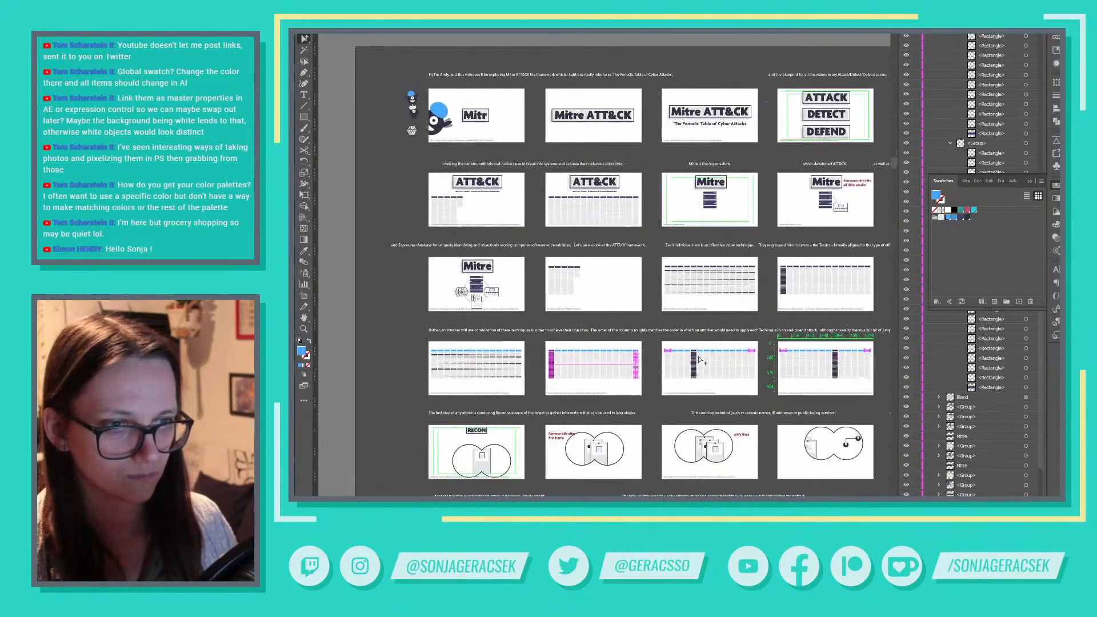
{"action": "left_click", "coordinate": [636, 351], "text": "shift"}
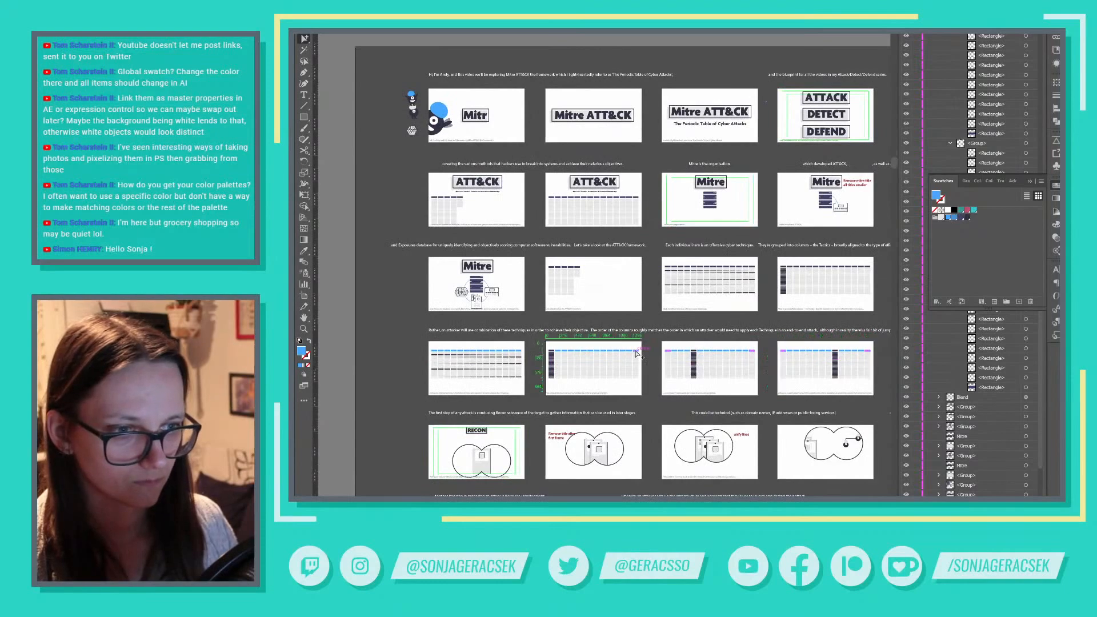
{"action": "left_click", "coordinate": [434, 352], "text": "shift"}
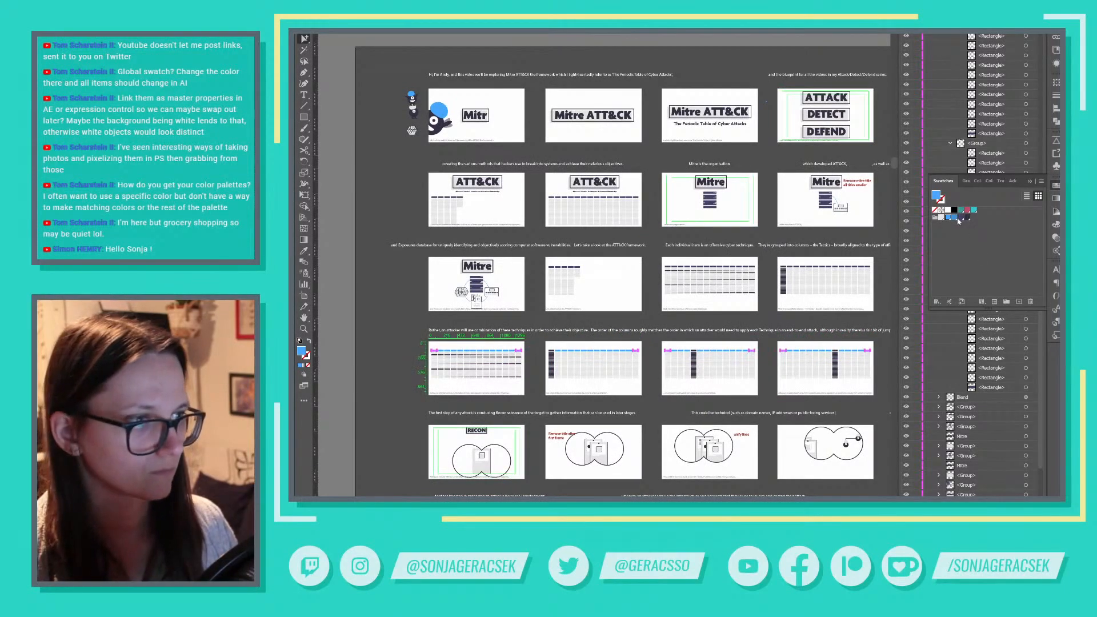
Expand the blend of the fourth-row table with the dark first column and fill its first header rectangle navy
{"action": "left_click", "coordinate": [591, 370]}
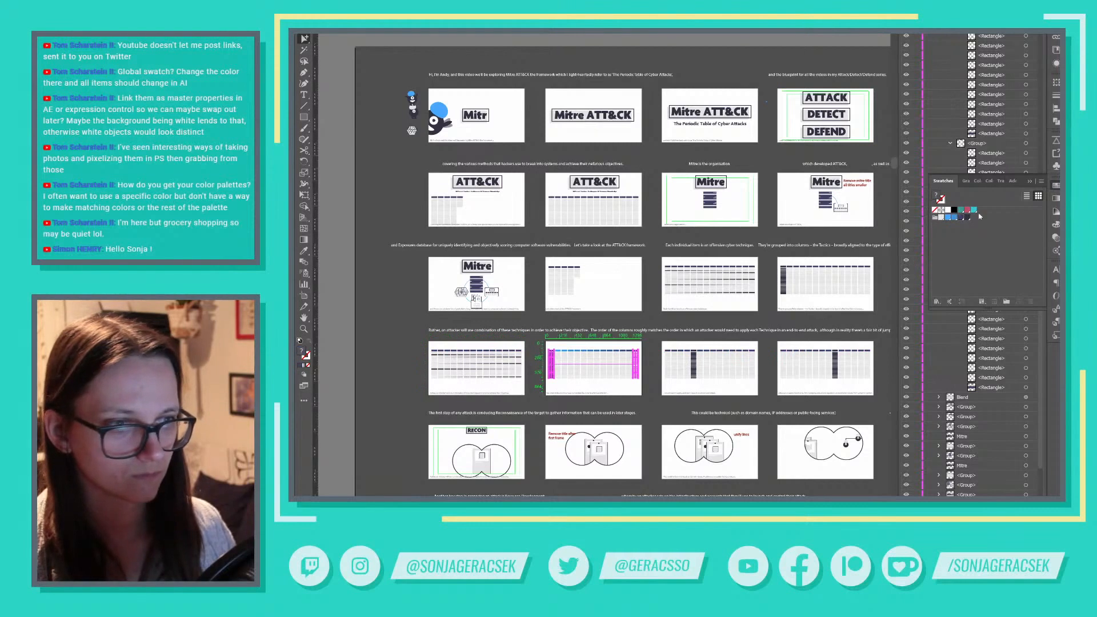
{"action": "left_click", "coordinate": [1056, 185]}
{"action": "scroll", "coordinate": [987, 156], "scroll_direction": "up", "scroll_amount": 8}
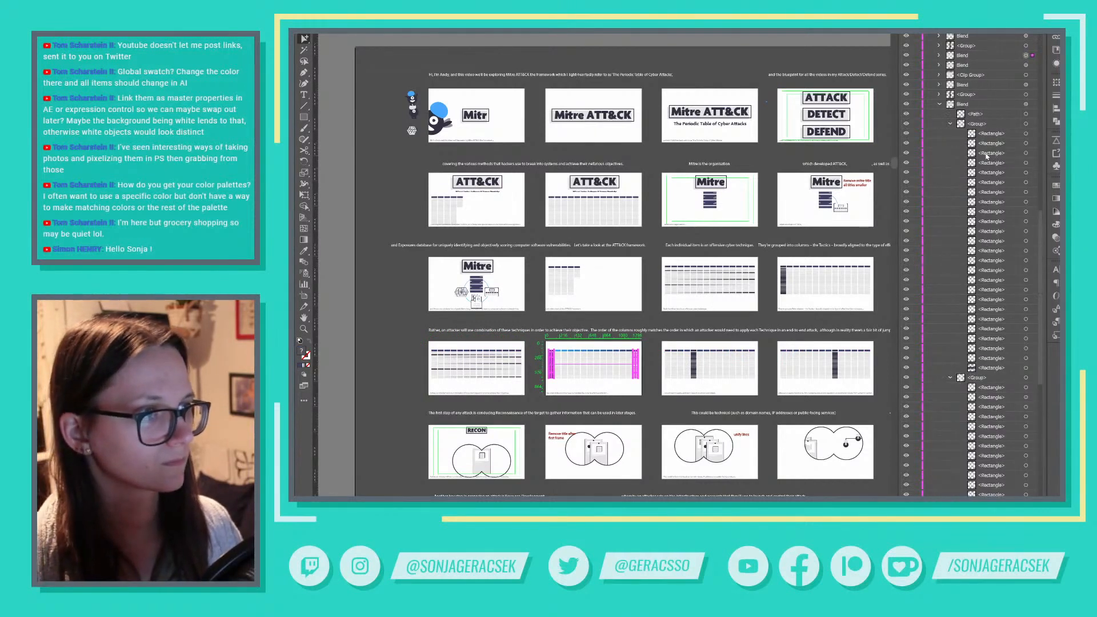
{"action": "left_click", "coordinate": [940, 105]}
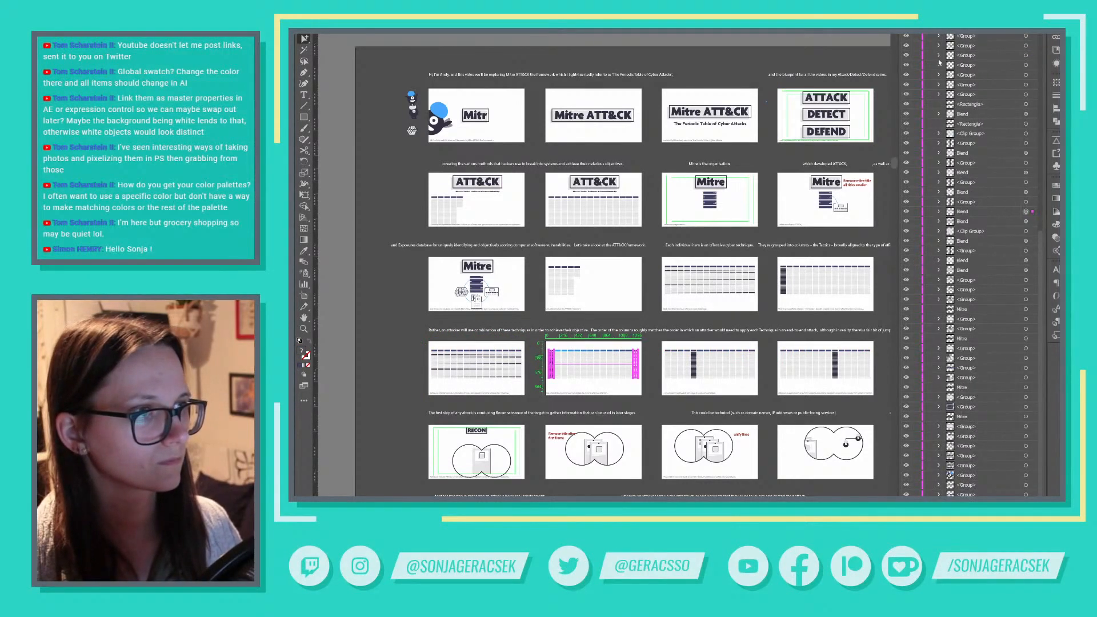
{"action": "left_click", "coordinate": [940, 212]}
{"action": "left_click", "coordinate": [950, 241]}
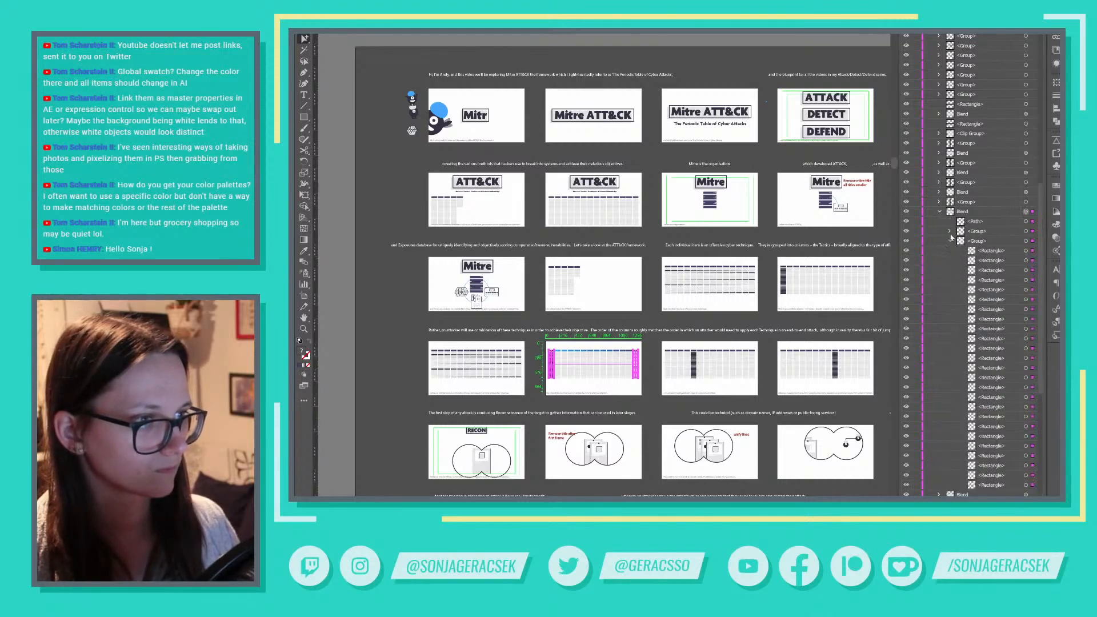
{"action": "left_click", "coordinate": [1026, 484]}
{"action": "left_click", "coordinate": [1055, 185]}
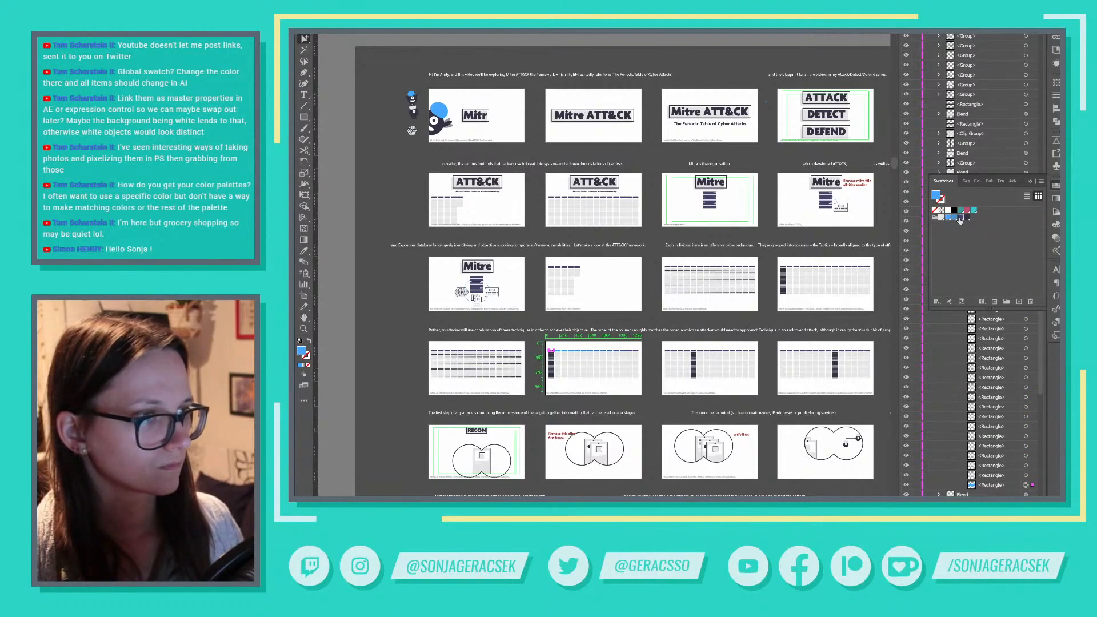
{"action": "left_click", "coordinate": [960, 220]}
{"action": "left_click", "coordinate": [732, 326]}
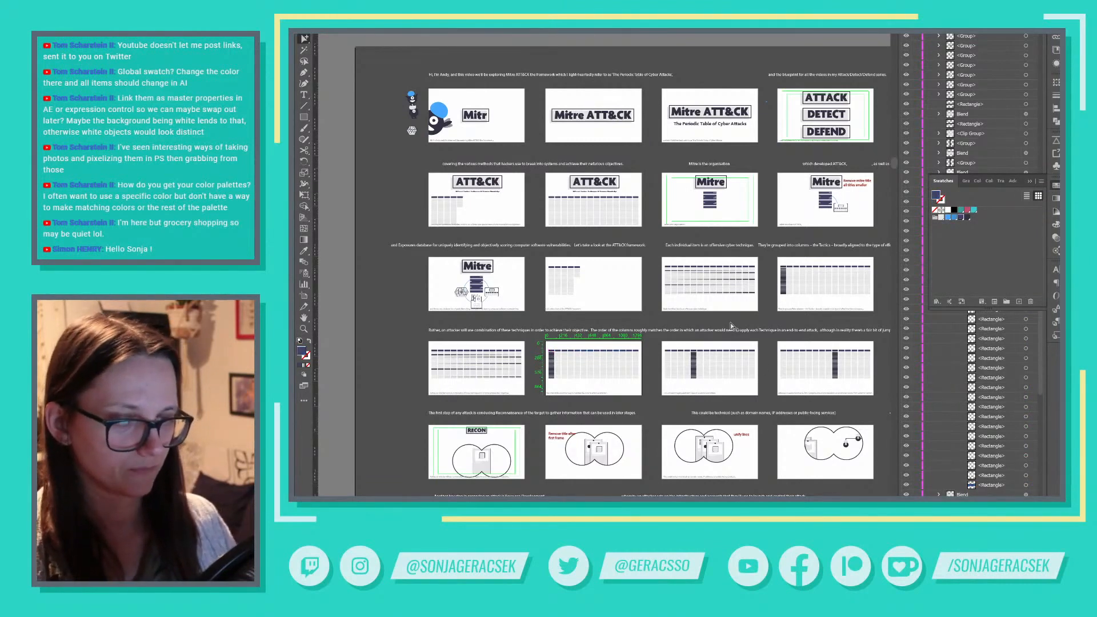
Isolate the table blend in the "Each individual item is an offensive cyber technique" frame and fill its dark row rectangles light grey
{"action": "scroll", "coordinate": [683, 300], "scroll_direction": "up", "scroll_amount": 5}
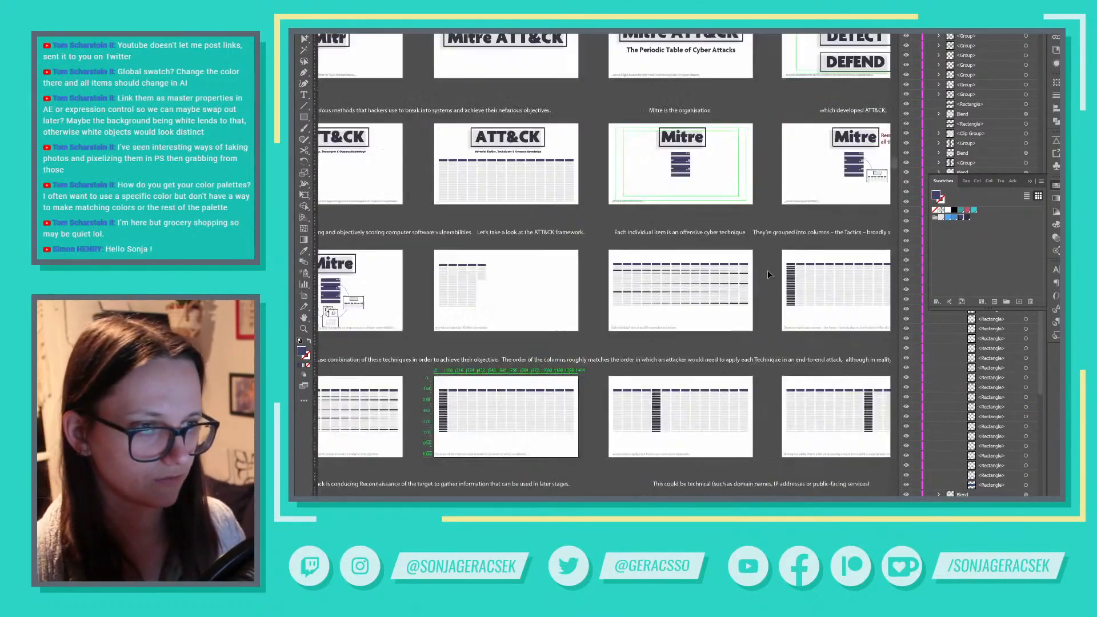
{"action": "left_click", "coordinate": [470, 272]}
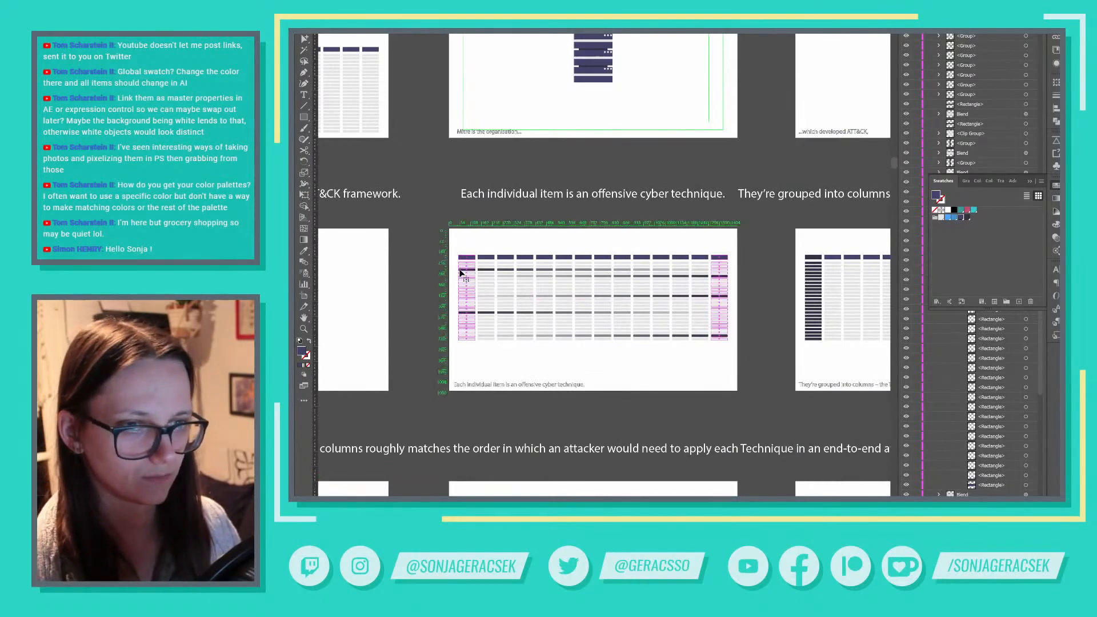
{"action": "double_click", "coordinate": [468, 269]}
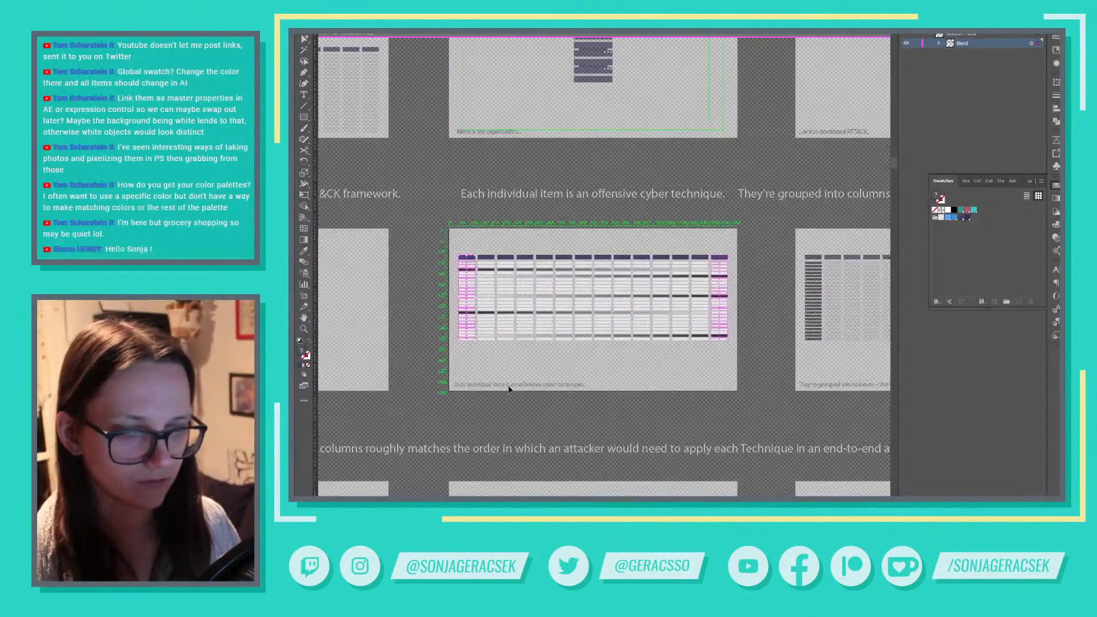
{"action": "left_click", "coordinate": [503, 409]}
{"action": "left_click", "coordinate": [468, 271]}
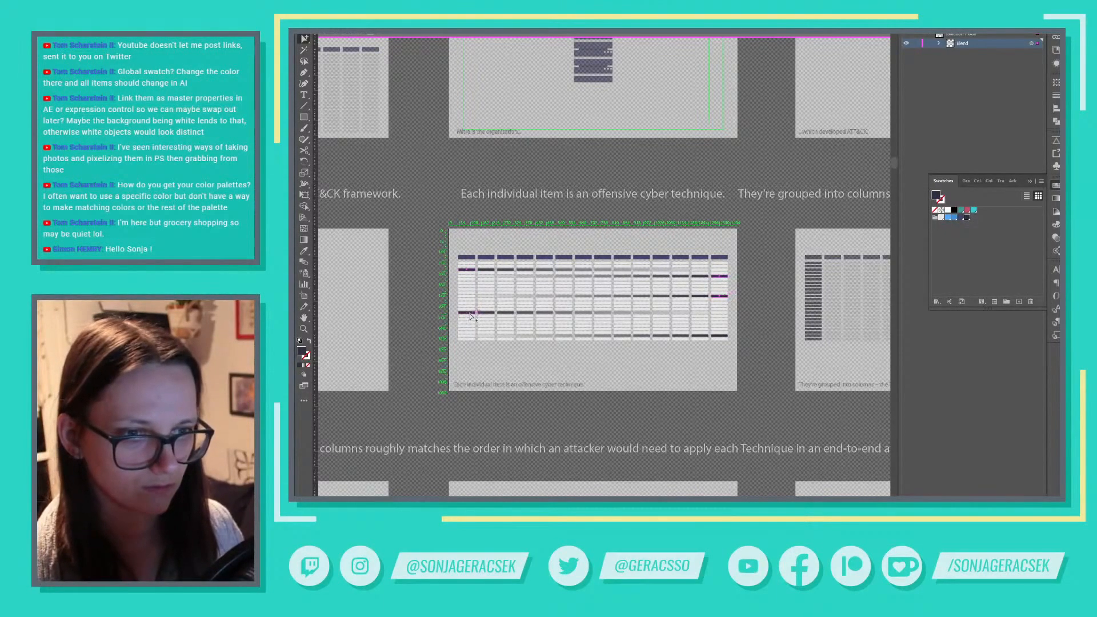
{"action": "left_click", "coordinate": [942, 218]}
{"action": "left_click", "coordinate": [754, 306]}
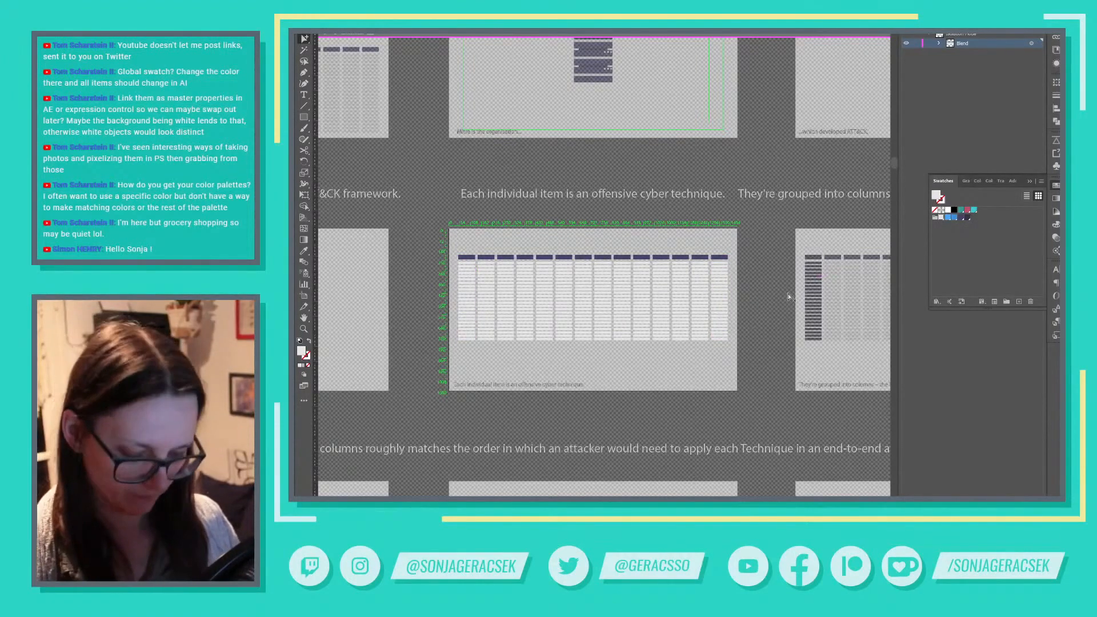
{"action": "scroll", "coordinate": [784, 294], "scroll_direction": "down", "scroll_amount": 2}
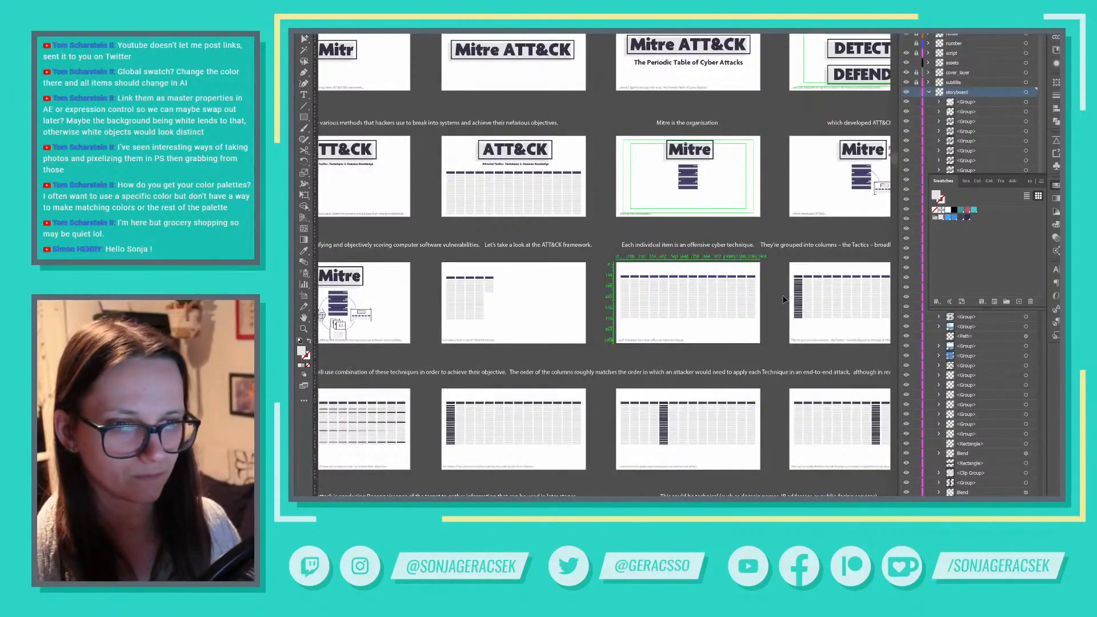
{"action": "scroll", "coordinate": [784, 298], "scroll_direction": "up", "scroll_amount": 2}
{"action": "left_click", "coordinate": [707, 306]}
{"action": "double_click", "coordinate": [660, 294]}
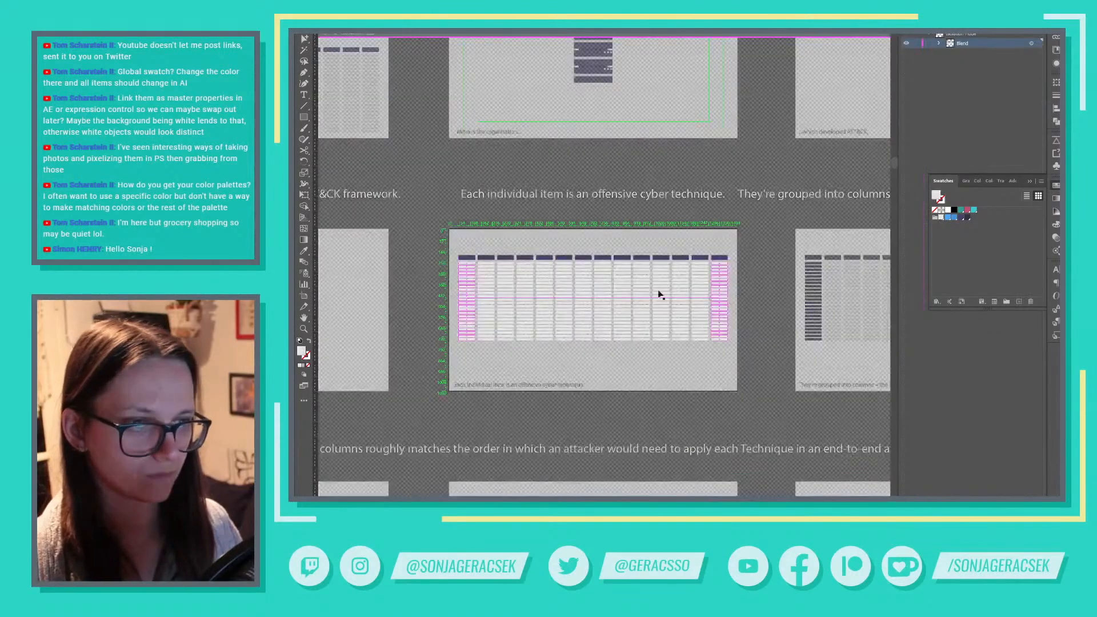
{"action": "key", "text": "ctrl+shift+a"}
{"action": "key", "text": "a"}
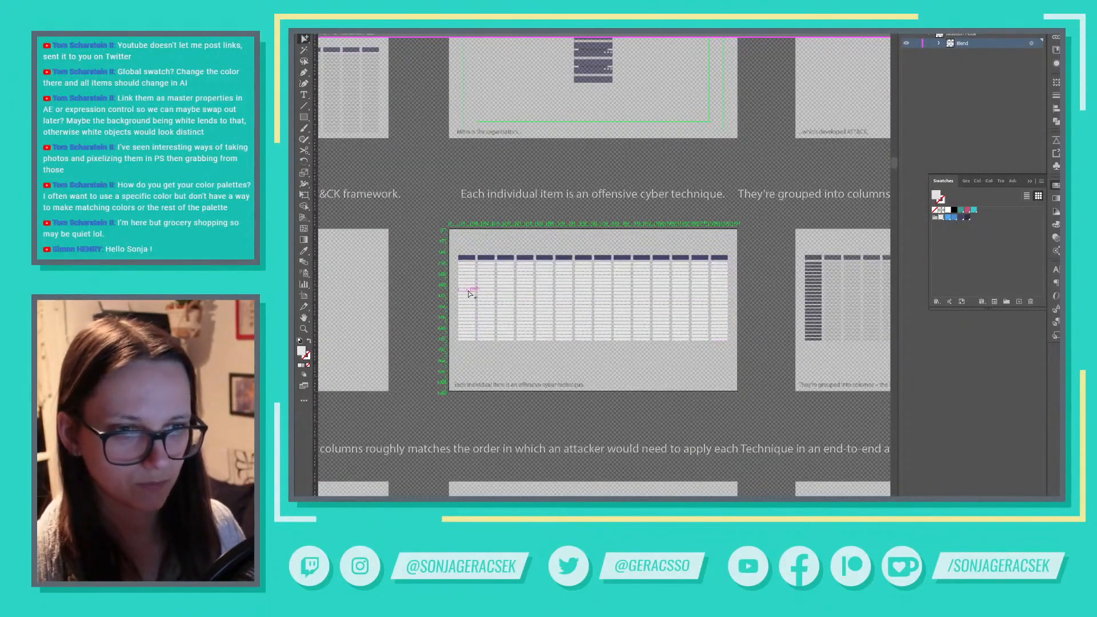
{"action": "key", "text": "ctrl+a"}
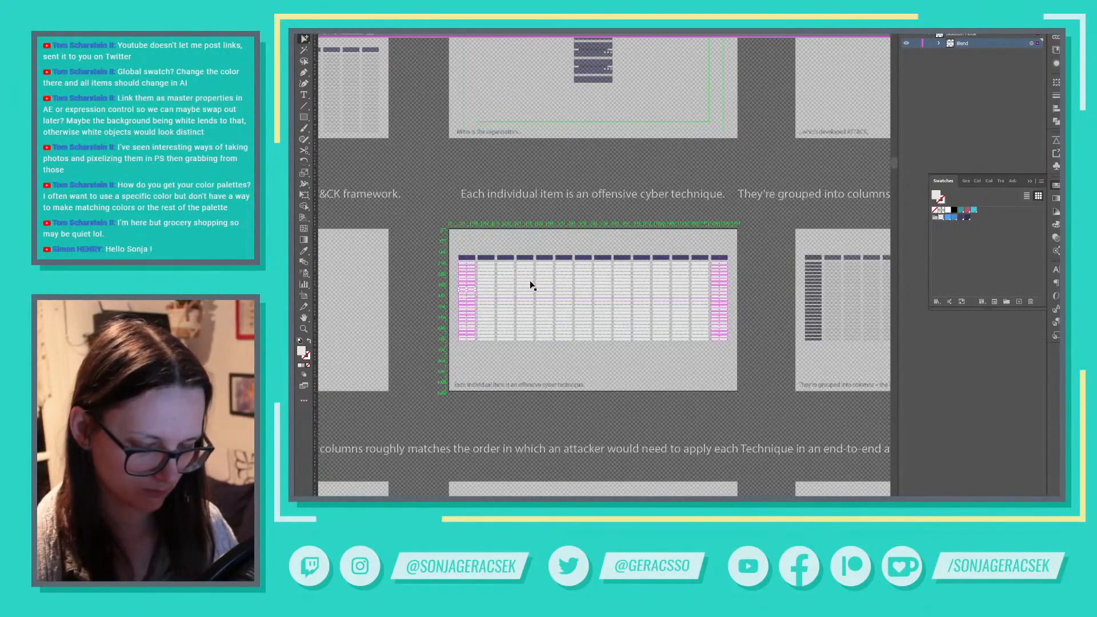
{"action": "left_click", "coordinate": [506, 369]}
{"action": "key", "text": "ctrl+z"}
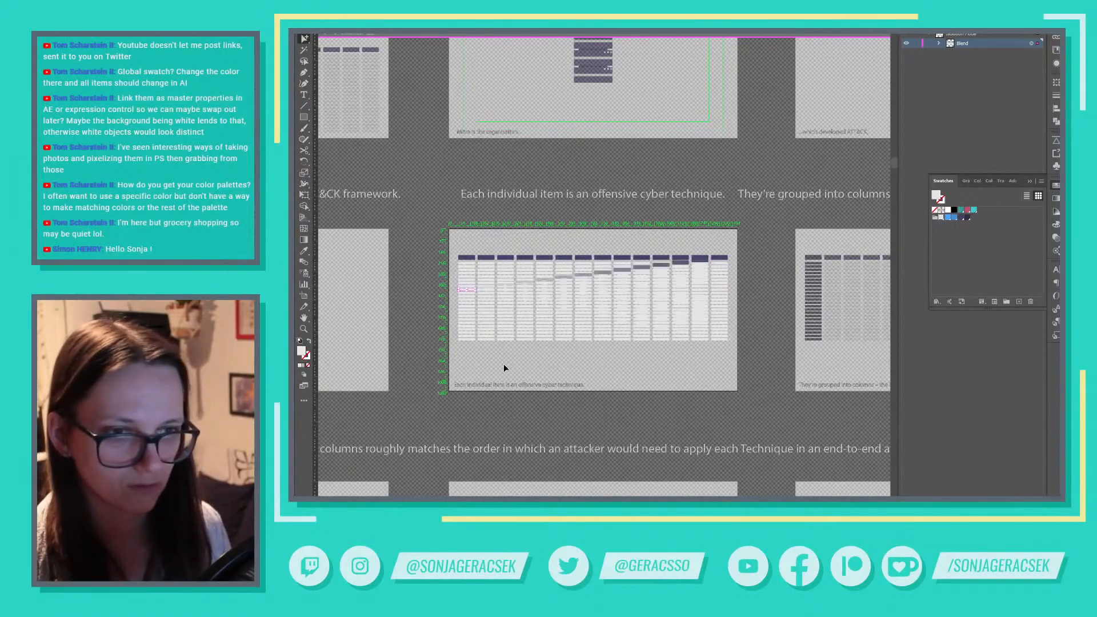
{"action": "key", "text": "ctrl+z"}
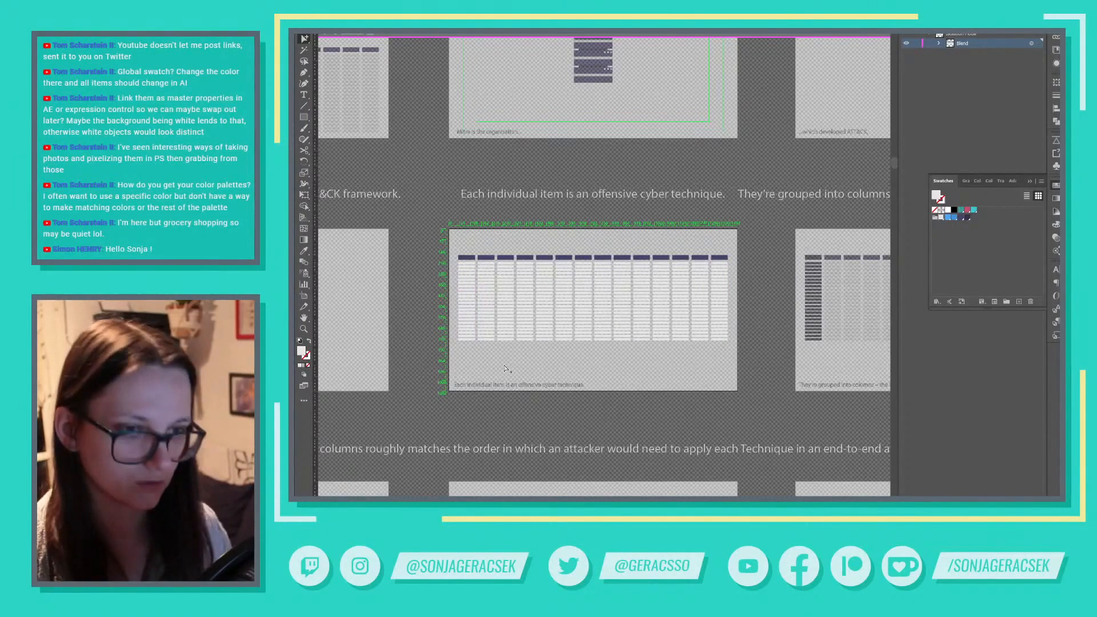
Expand the table's blend, move one last-column cell rectangle out above the blend and fill it bright blue
{"action": "left_click", "coordinate": [1032, 181]}
{"action": "left_click", "coordinate": [939, 43]}
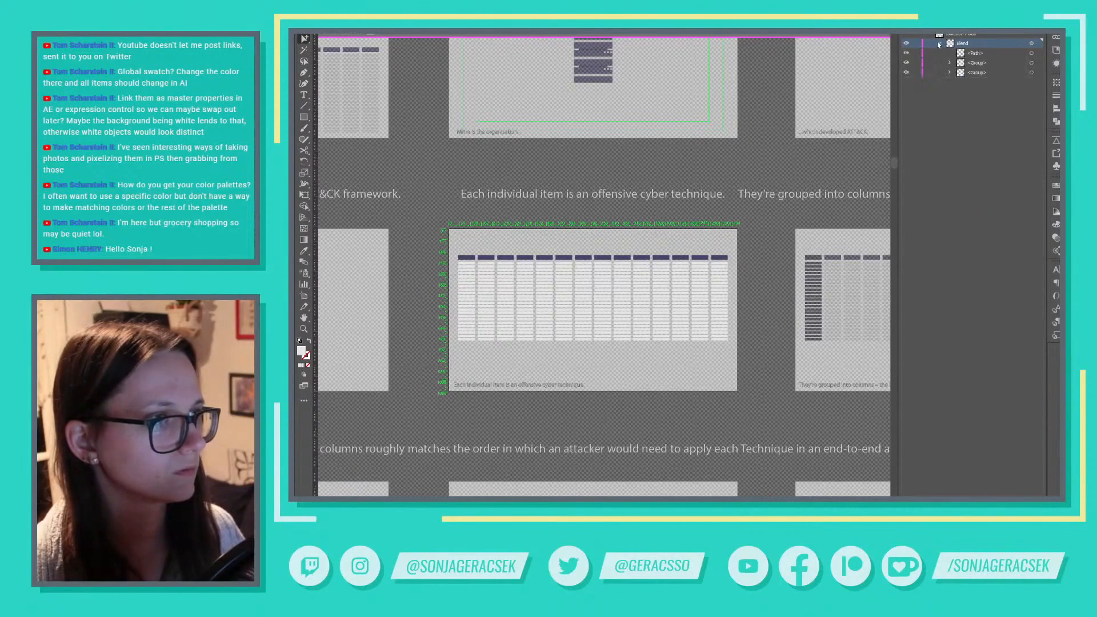
{"action": "left_click", "coordinate": [950, 63]}
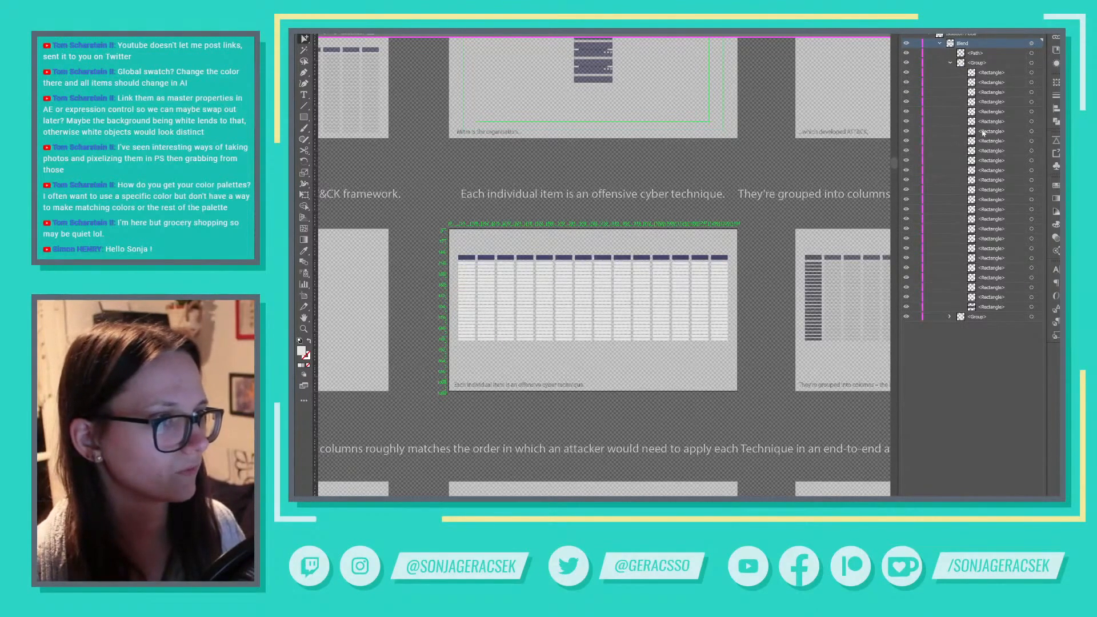
{"action": "left_click_drag", "start_coordinate": [983, 133], "coordinate": [974, 46]}
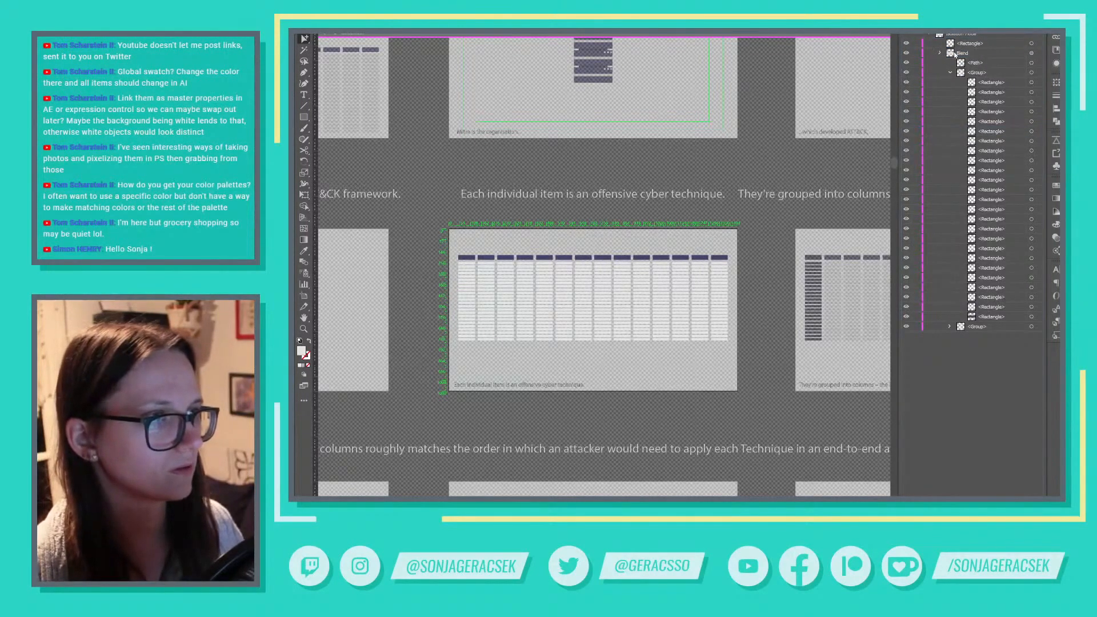
{"action": "left_click", "coordinate": [940, 52]}
{"action": "left_click", "coordinate": [1032, 43]}
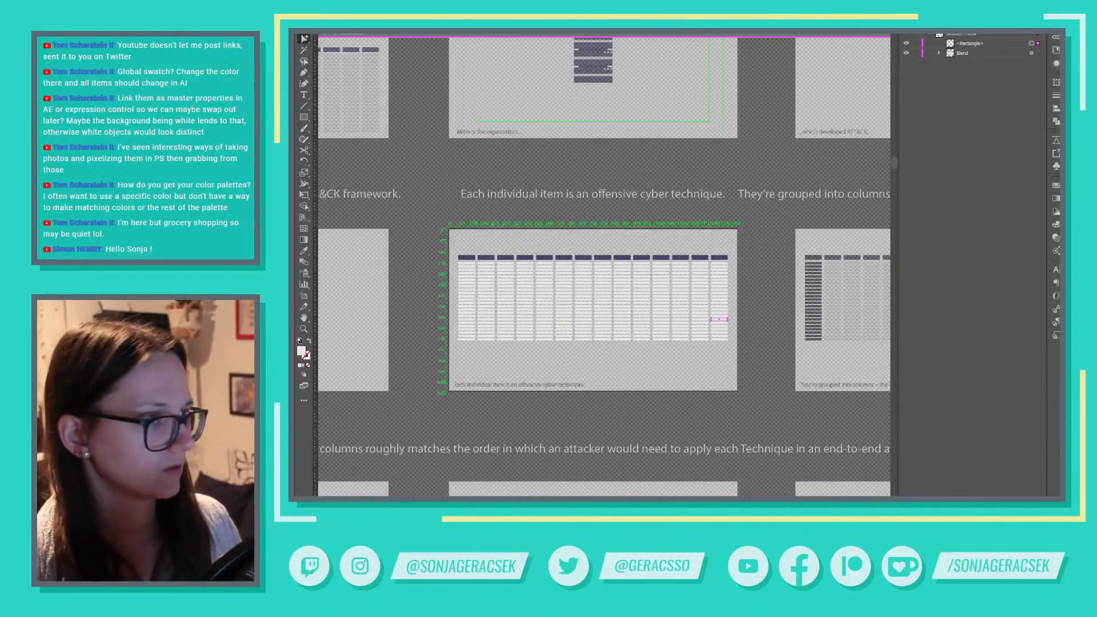
{"action": "left_click", "coordinate": [1056, 185]}
{"action": "left_click", "coordinate": [947, 218]}
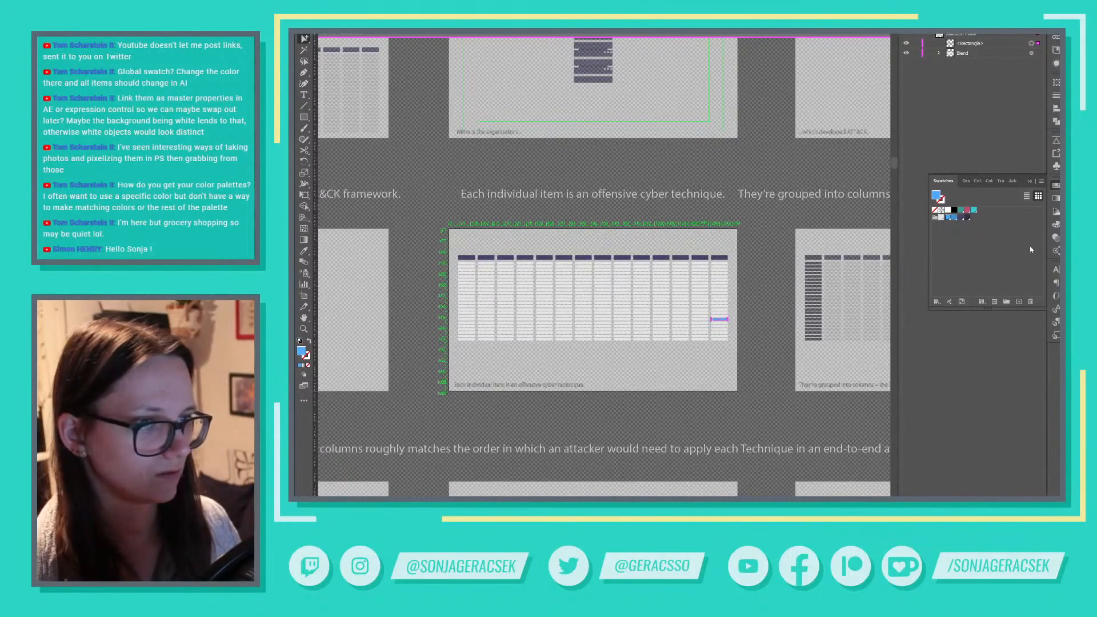
Duplicate the blue cell onto a cell in the eighth column and again onto a lower cell in the fifth column
{"action": "left_click_drag", "start_coordinate": [723, 324], "coordinate": [610, 297]}
{"action": "scroll", "coordinate": [609, 300], "scroll_direction": "up", "scroll_amount": 5}
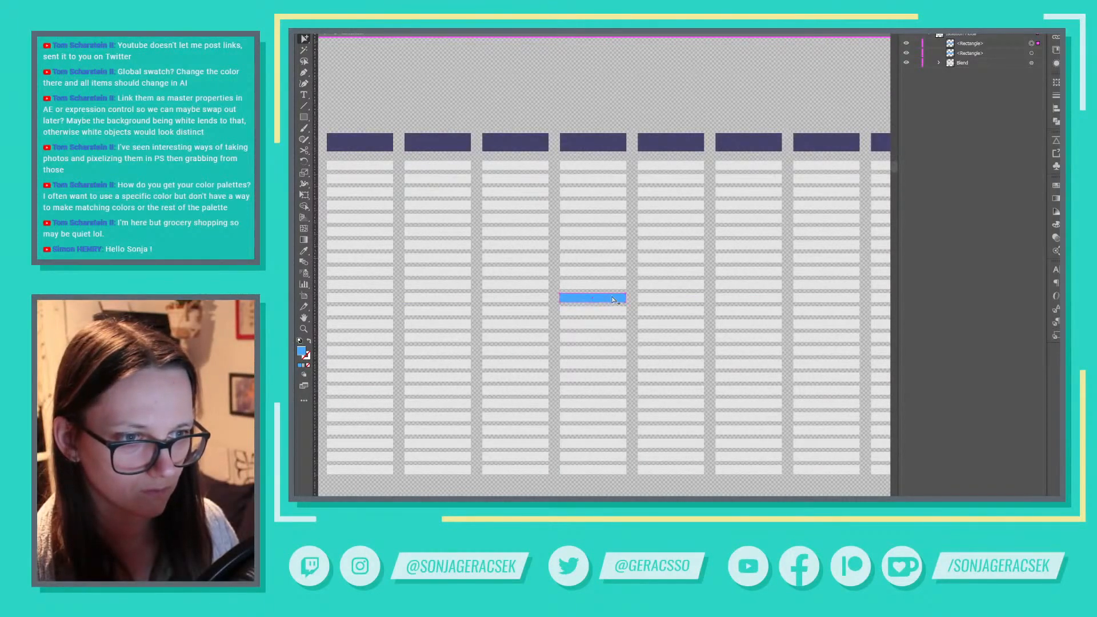
{"action": "scroll", "coordinate": [613, 299], "scroll_direction": "down", "scroll_amount": 4}
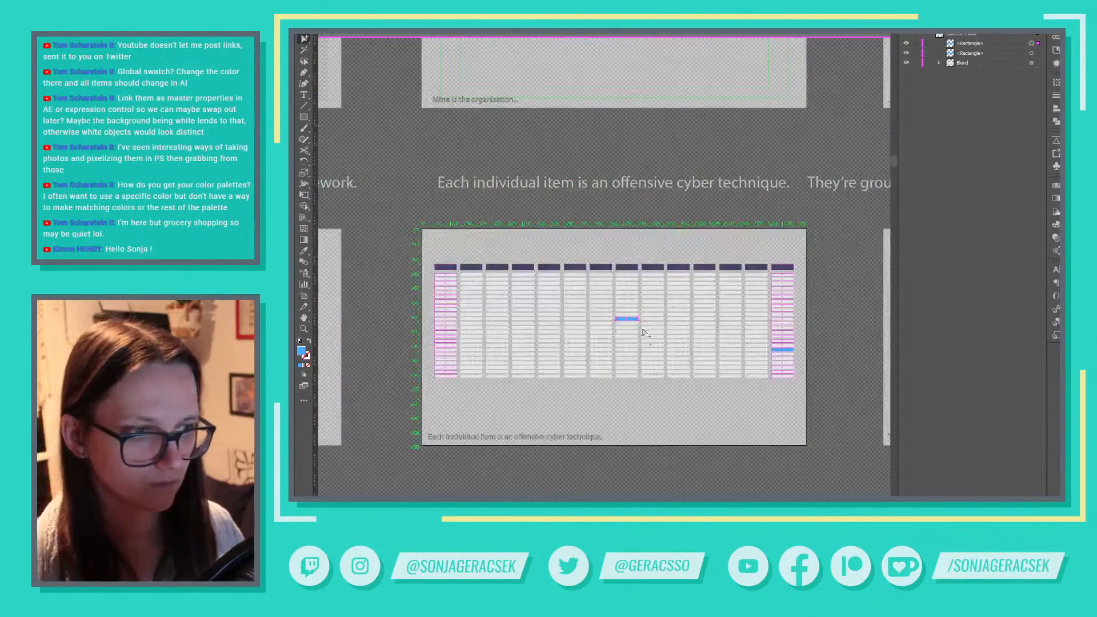
{"action": "left_click_drag", "start_coordinate": [634, 322], "coordinate": [595, 338]}
{"action": "scroll", "coordinate": [551, 359], "scroll_direction": "up", "scroll_amount": 4}
{"action": "scroll", "coordinate": [595, 338], "scroll_direction": "down", "scroll_amount": 5}
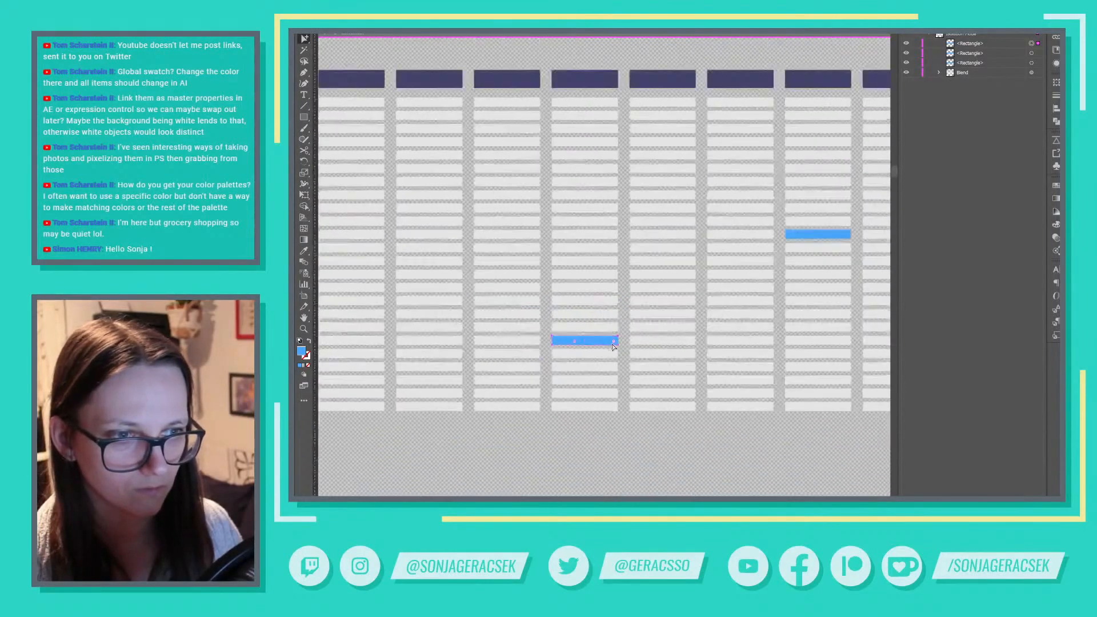
Duplicate and reposition the blue cells so that one covers a first-column cell and another an upper third-column cell
{"action": "left_click_drag", "start_coordinate": [689, 310], "coordinate": [544, 350]}
{"action": "scroll", "coordinate": [559, 284], "scroll_direction": "up", "scroll_amount": 5}
{"action": "scroll", "coordinate": [571, 280], "scroll_direction": "down", "scroll_amount": 6}
{"action": "scroll", "coordinate": [544, 350], "scroll_direction": "up", "scroll_amount": 3}
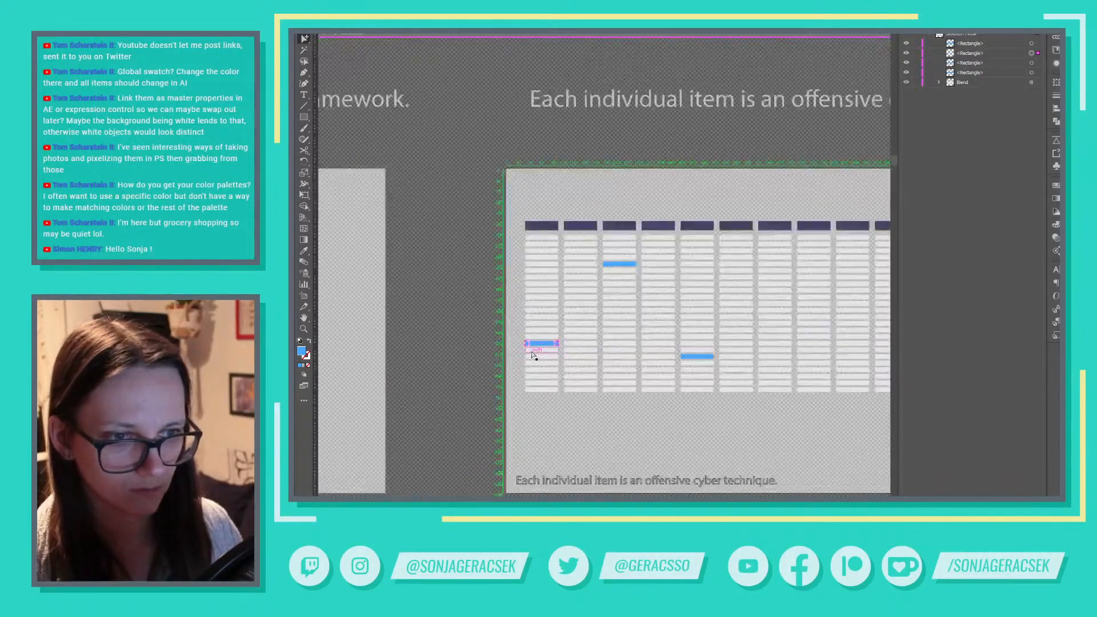
{"action": "scroll", "coordinate": [533, 355], "scroll_direction": "up", "scroll_amount": 3}
{"action": "scroll", "coordinate": [639, 350], "scroll_direction": "down", "scroll_amount": 7}
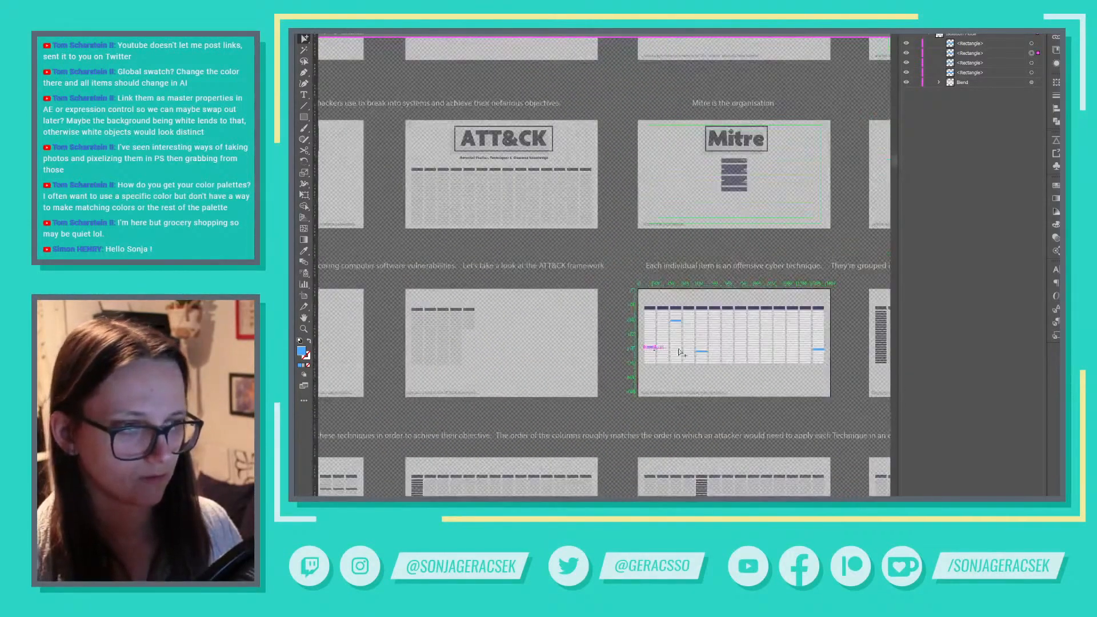
Place another blue copy over a cell in the eleventh column and leave the blend's isolation mode
{"action": "left_click_drag", "start_coordinate": [748, 352], "coordinate": [689, 355]}
{"action": "scroll", "coordinate": [688, 365], "scroll_direction": "up", "scroll_amount": 6}
{"action": "scroll", "coordinate": [760, 359], "scroll_direction": "down", "scroll_amount": 8}
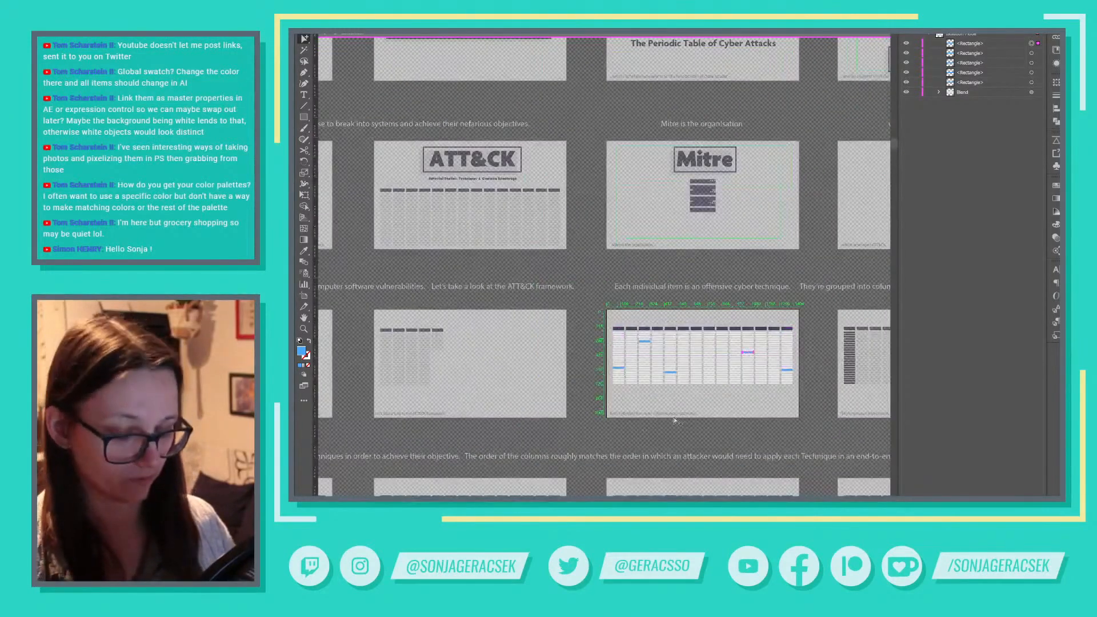
{"action": "double_click", "coordinate": [692, 420]}
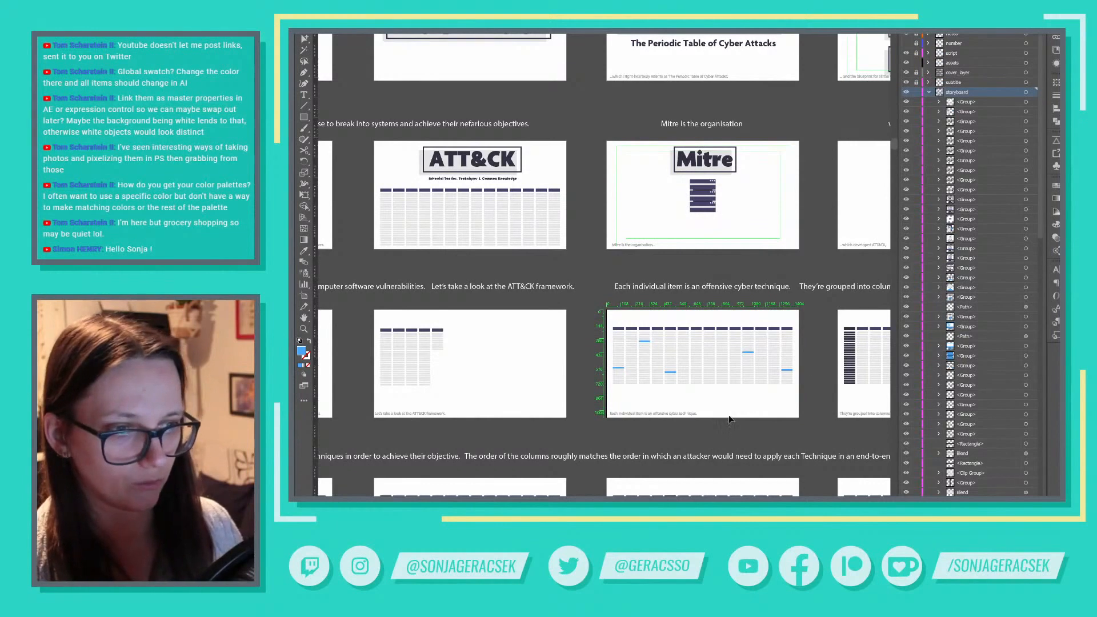
{"action": "scroll", "coordinate": [636, 344], "scroll_direction": "right", "scroll_amount": 5}
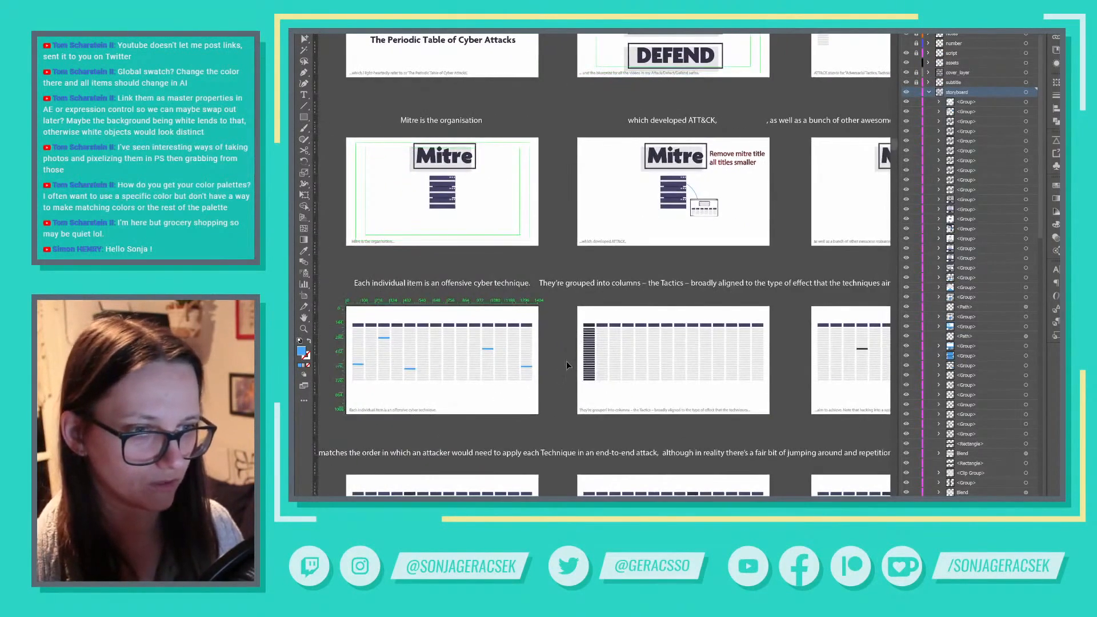
Fill the dark first-column highlight in the "They're grouped into columns" frame with bright blue
{"action": "left_click", "coordinate": [587, 357]}
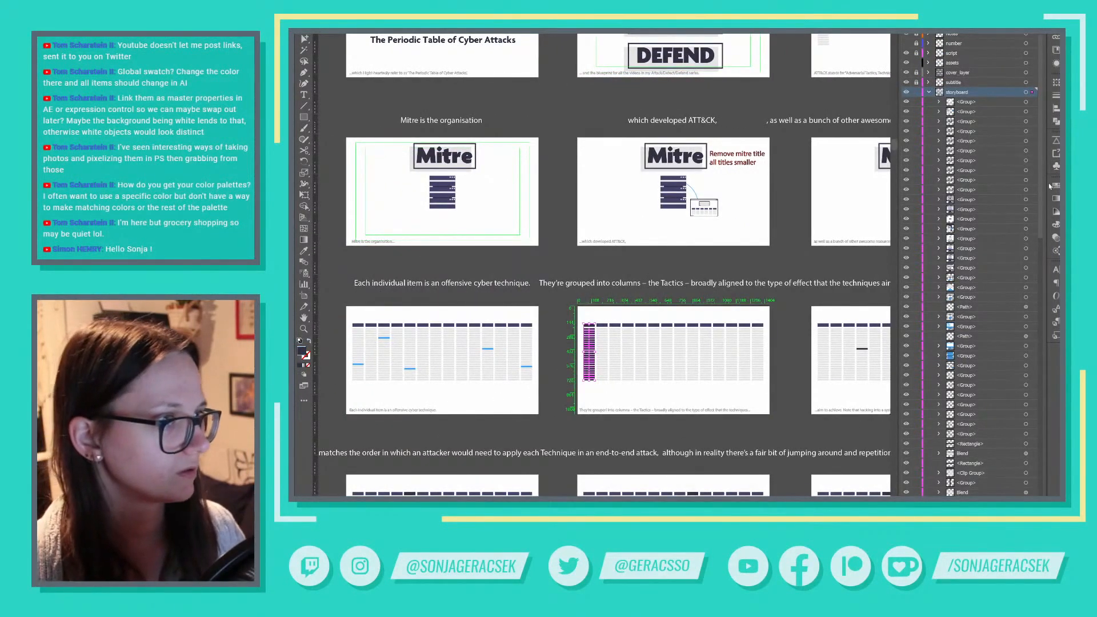
{"action": "left_click", "coordinate": [1056, 186]}
{"action": "left_click", "coordinate": [948, 219]}
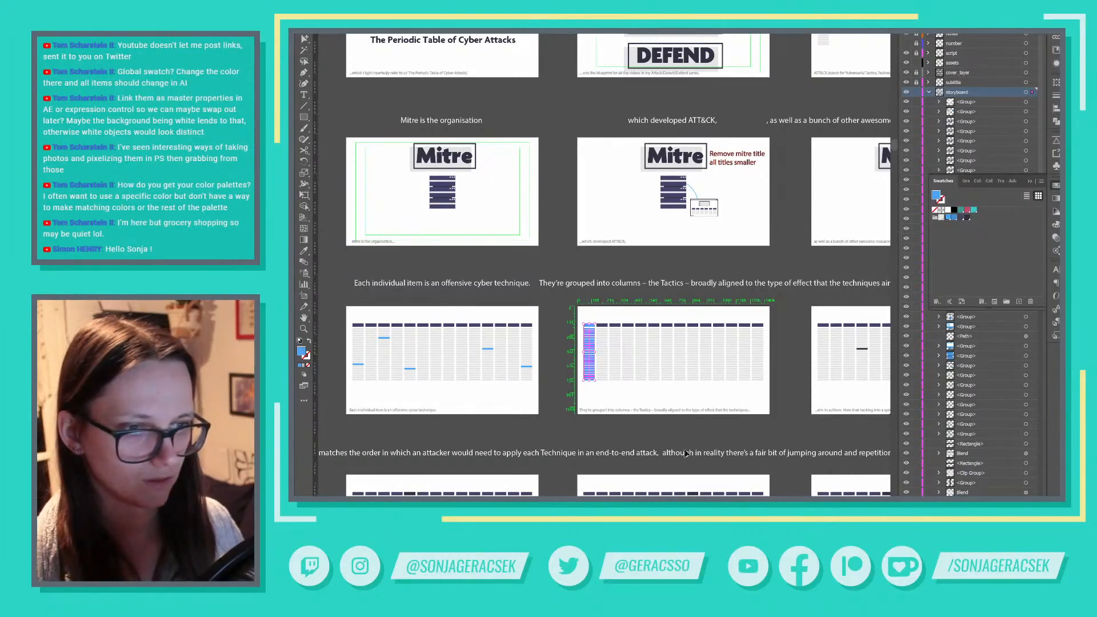
{"action": "left_click", "coordinate": [727, 408]}
{"action": "left_click_drag", "start_coordinate": [795, 384], "coordinate": [571, 388]}
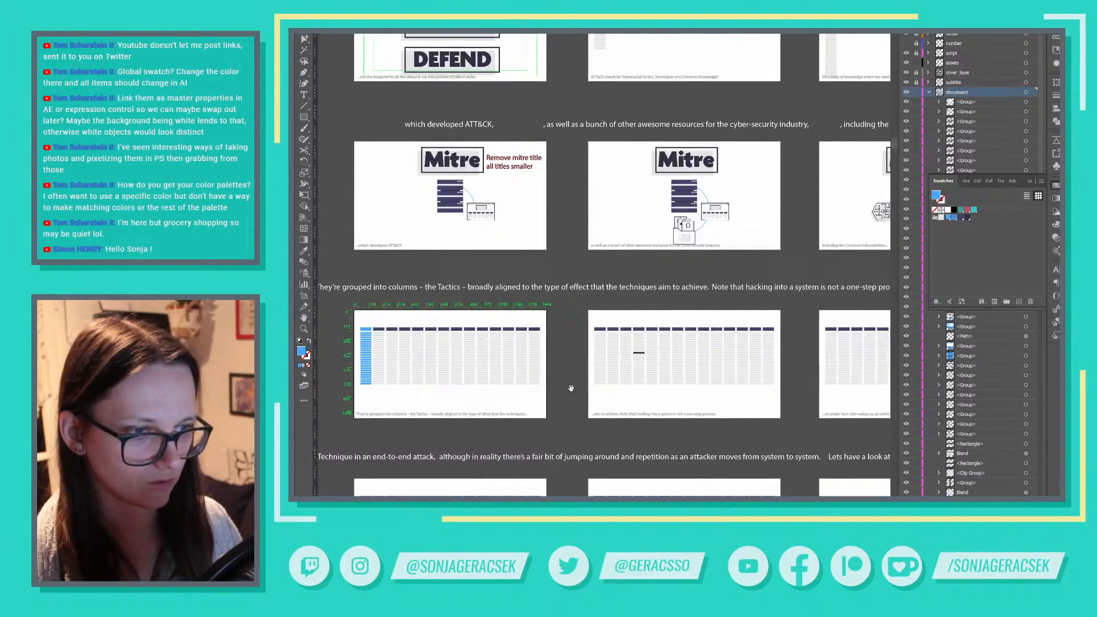
Fill the single dark cell in each of the next two table frames, up to "no single item here", with bright blue
{"action": "left_click", "coordinate": [643, 357]}
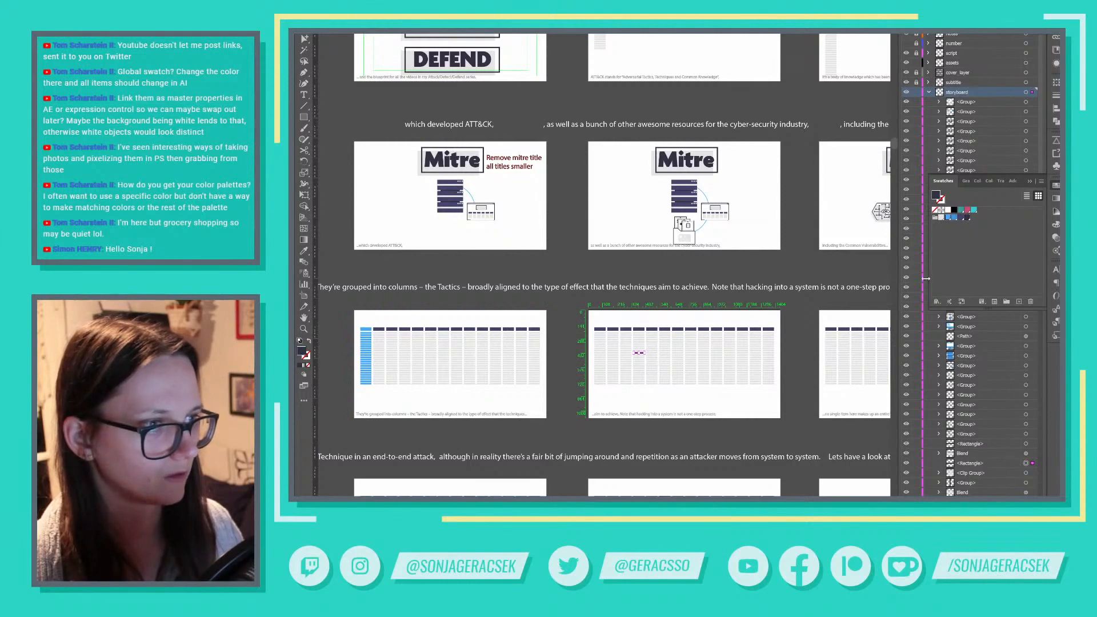
{"action": "left_click", "coordinate": [948, 218]}
{"action": "left_click", "coordinate": [771, 433]}
{"action": "left_click_drag", "start_coordinate": [808, 422], "coordinate": [601, 430]}
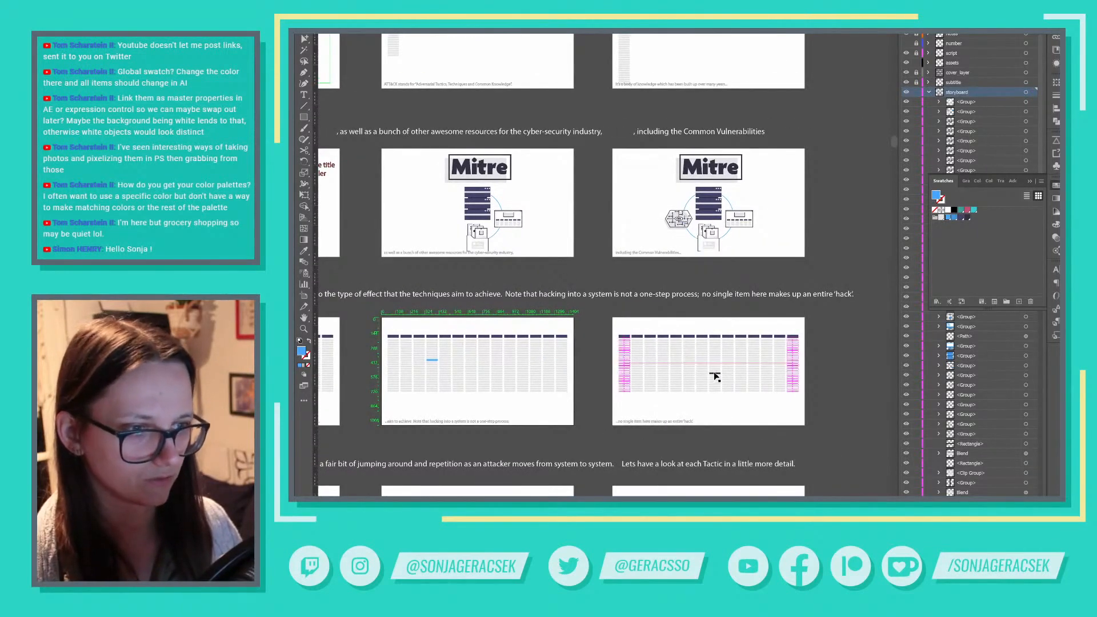
{"action": "left_click", "coordinate": [715, 375]}
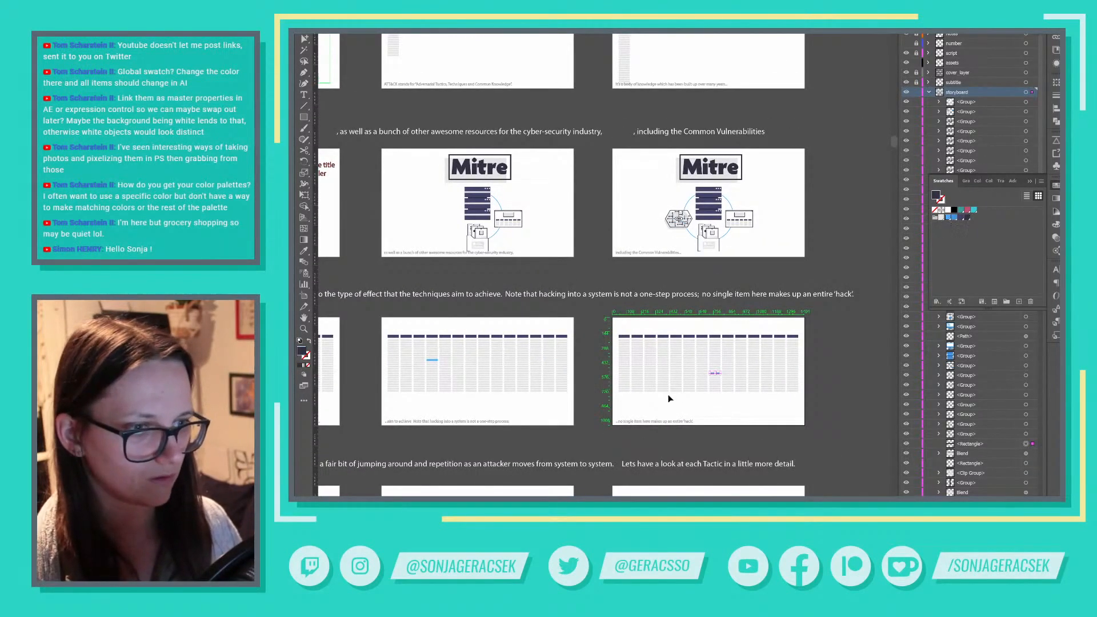
Group the blue cell rectangles with the table blend in the "Each individual item is an offensive cyber technique" frame
{"action": "mouse_move", "coordinate": [320, 461]}
{"action": "left_mouse_down"}
{"action": "mouse_move", "coordinate": [495, 375]}
{"action": "mouse_move", "coordinate": [914, 290]}
{"action": "left_mouse_up"}
{"action": "left_click_drag", "start_coordinate": [559, 338], "coordinate": [976, 305]}
{"action": "left_click_drag", "start_coordinate": [617, 365], "coordinate": [429, 441]}
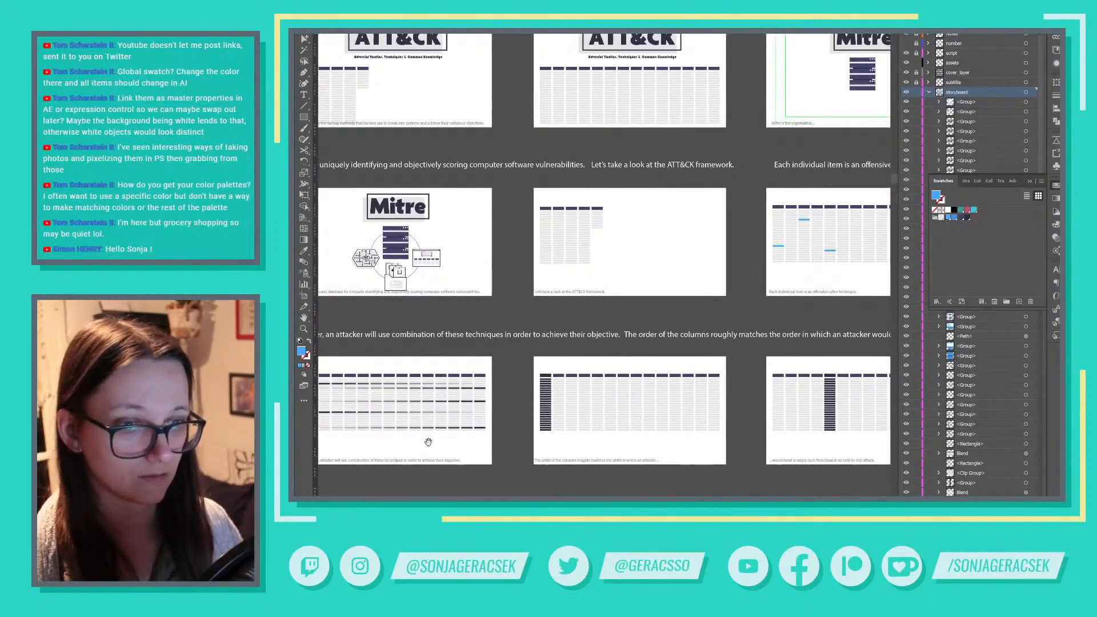
{"action": "left_click_drag", "start_coordinate": [816, 305], "coordinate": [696, 361]}
{"action": "left_click", "coordinate": [758, 312]}
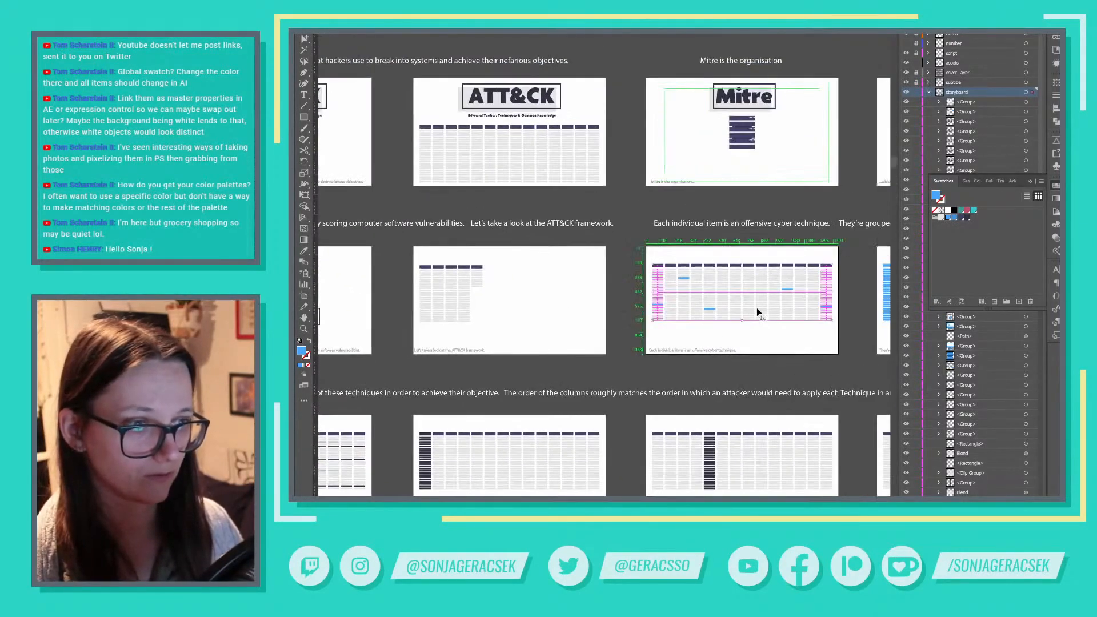
{"action": "left_click", "coordinate": [1030, 181]}
{"action": "scroll", "coordinate": [962, 291], "scroll_direction": "down", "scroll_amount": 12}
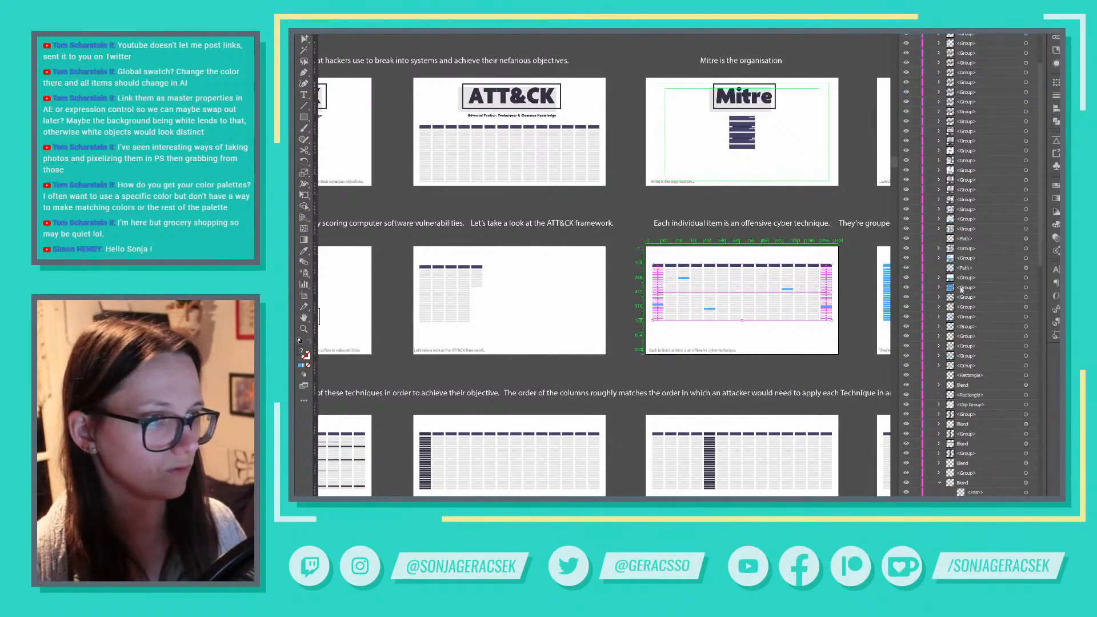
{"action": "scroll", "coordinate": [951, 292], "scroll_direction": "down", "scroll_amount": 5}
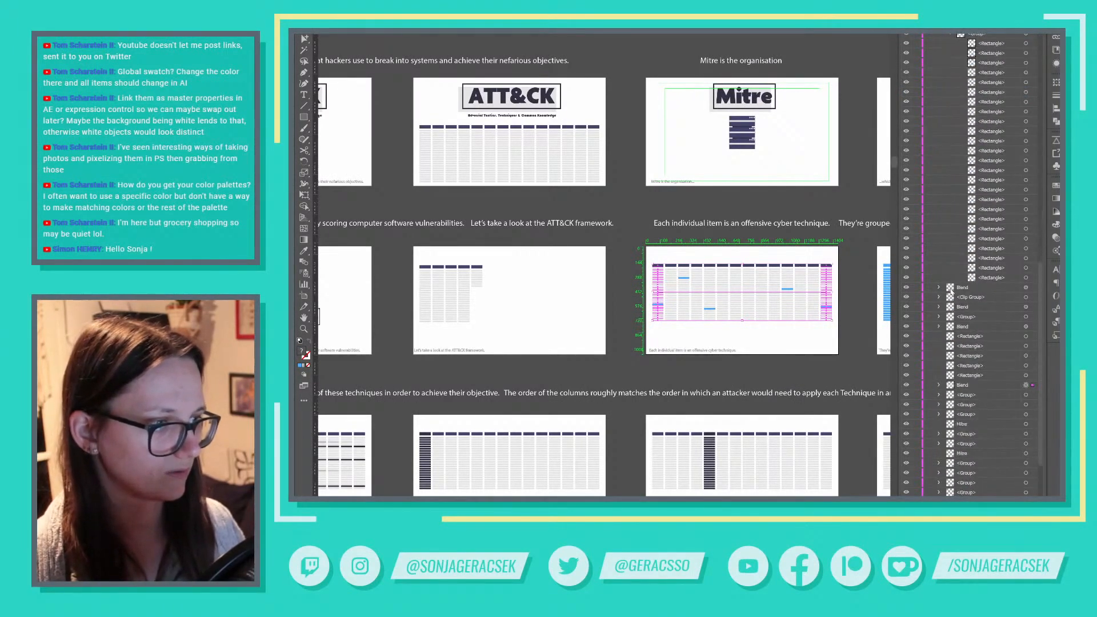
{"action": "left_click", "coordinate": [967, 338]}
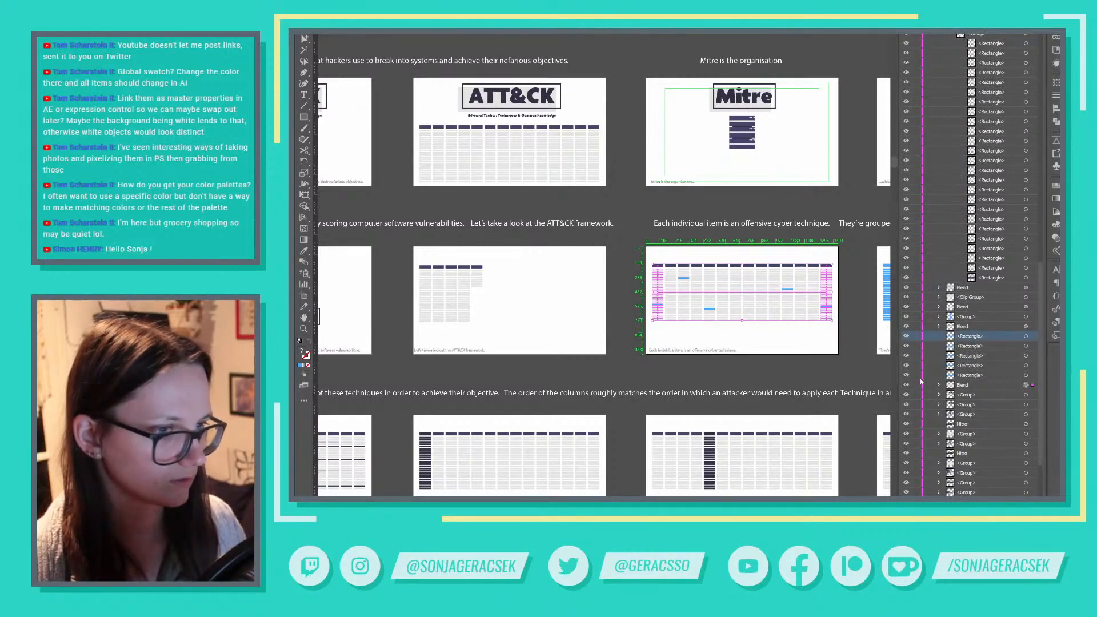
{"action": "left_click_drag", "start_coordinate": [846, 257], "coordinate": [644, 346]}
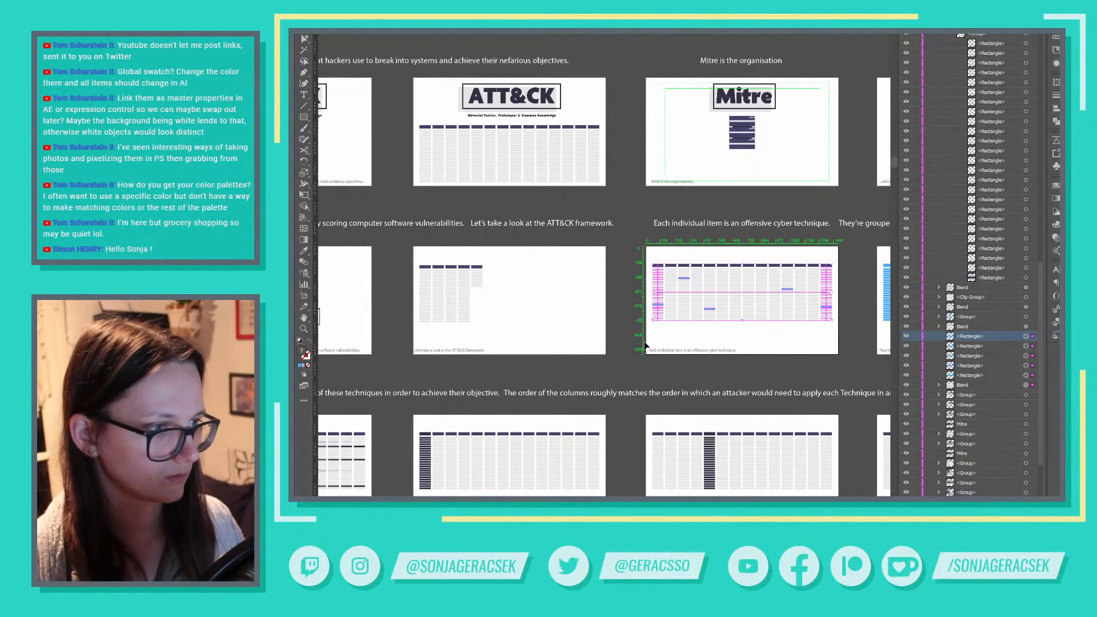
{"action": "key", "text": "ctrl+g"}
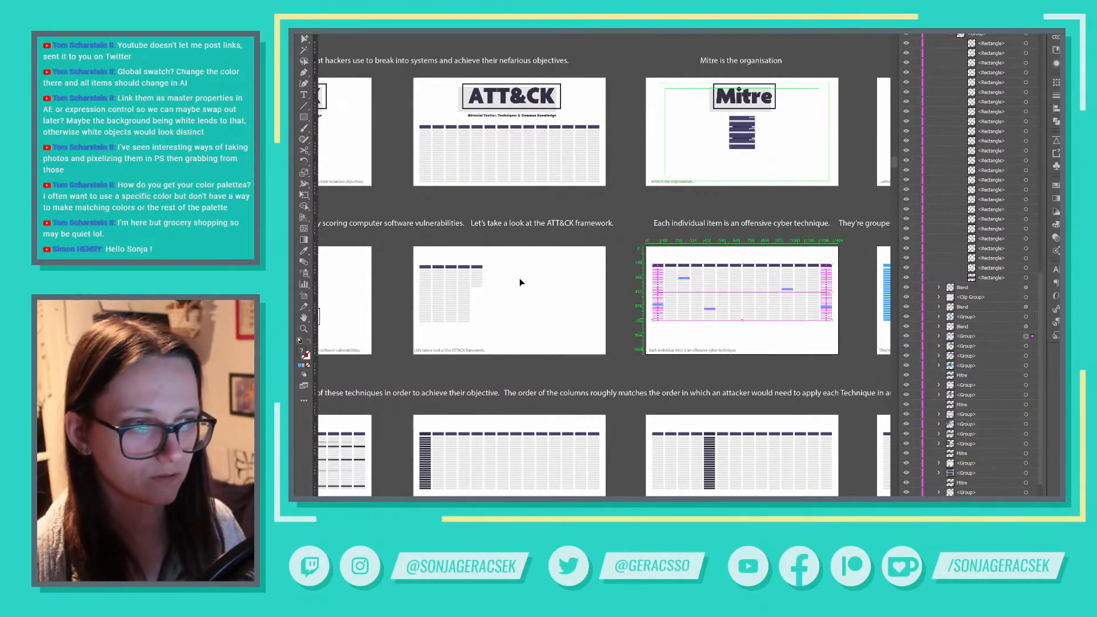
Group the blue first-column highlight with the table blend in the "They're grouped into columns" frame
{"action": "scroll", "coordinate": [598, 317], "scroll_direction": "down", "scroll_amount": 1}
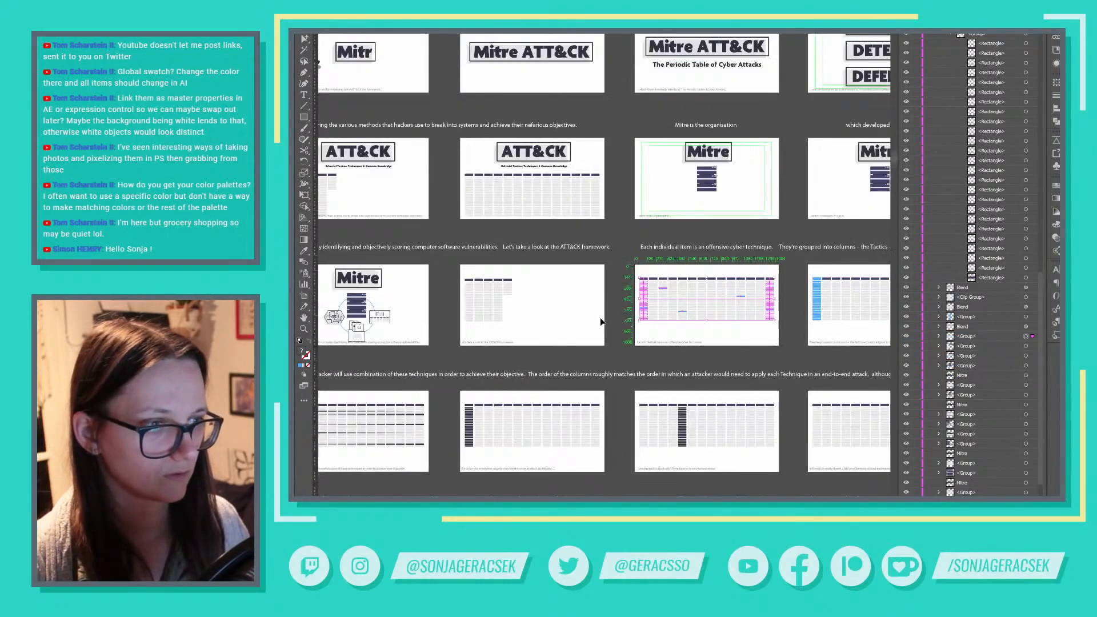
{"action": "left_click", "coordinate": [815, 306]}
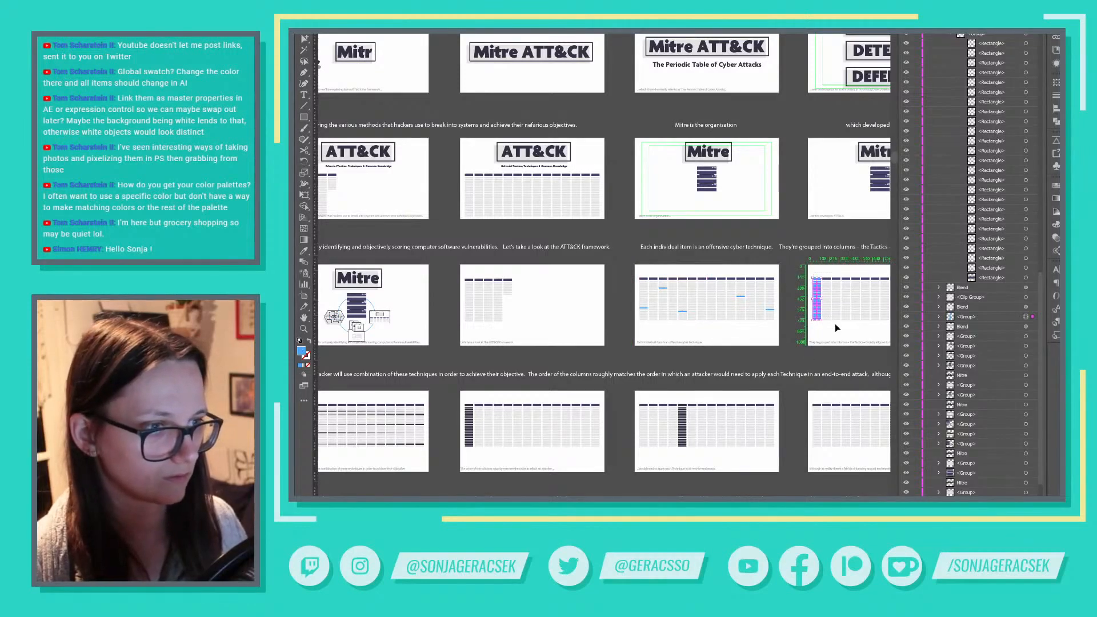
{"action": "left_click", "coordinate": [837, 317], "text": "shift"}
{"action": "key", "text": "ctrl+g"}
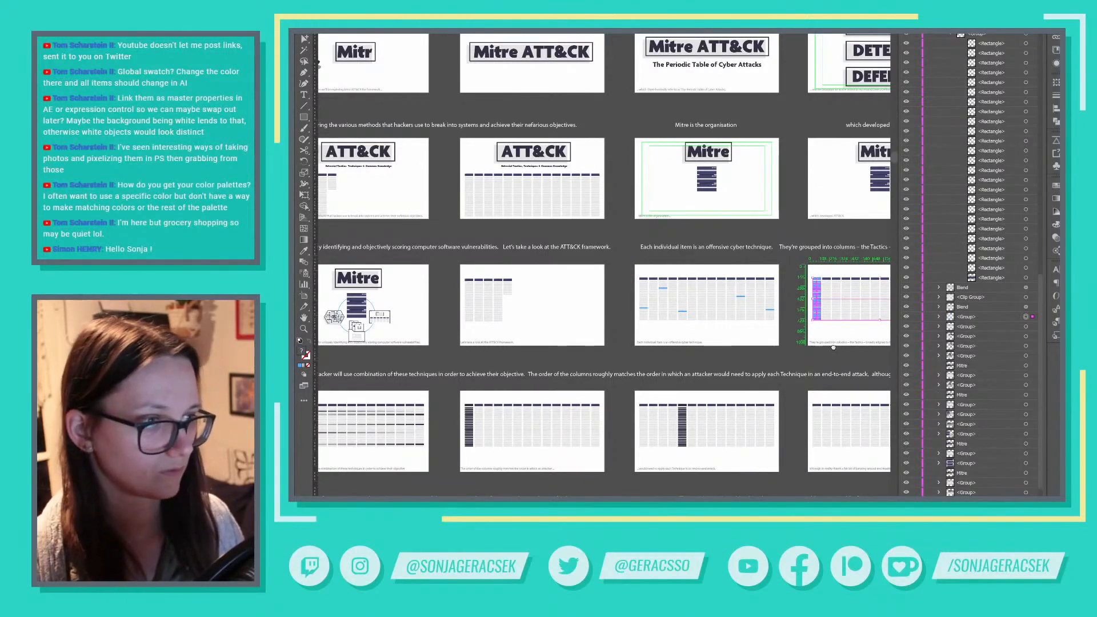
Group the single blue cell with its table blend in the frame following "They're grouped into columns", collapsing the expanded blend in the layer list
{"action": "left_click_drag", "start_coordinate": [834, 348], "coordinate": [630, 362]}
{"action": "left_click_drag", "start_coordinate": [766, 283], "coordinate": [869, 350]}
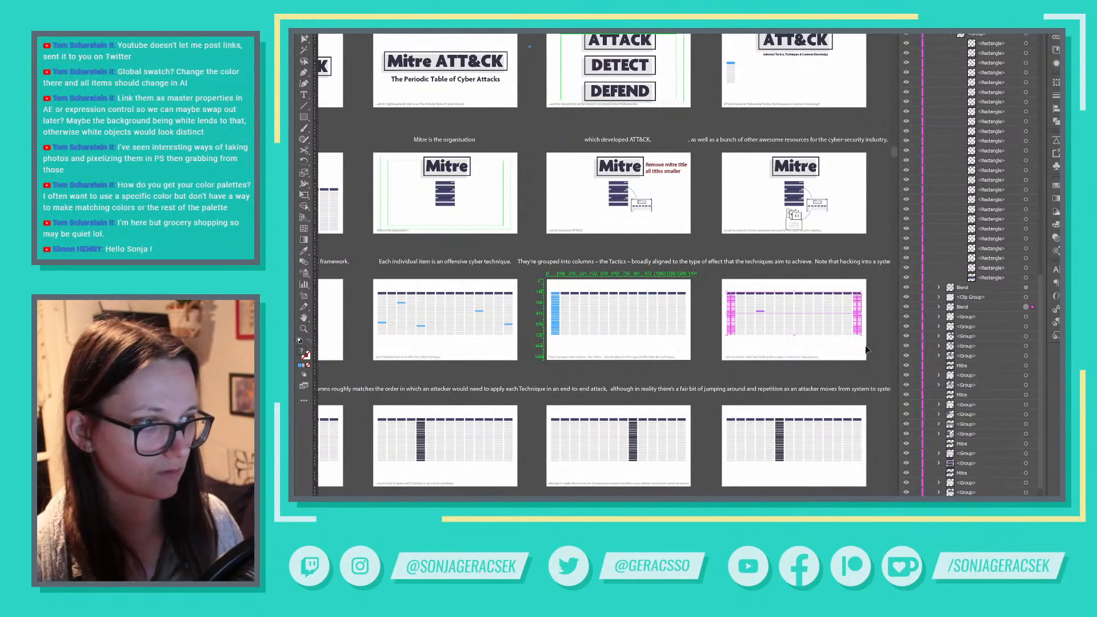
{"action": "left_click", "coordinate": [765, 330]}
{"action": "left_click", "coordinate": [759, 310]}
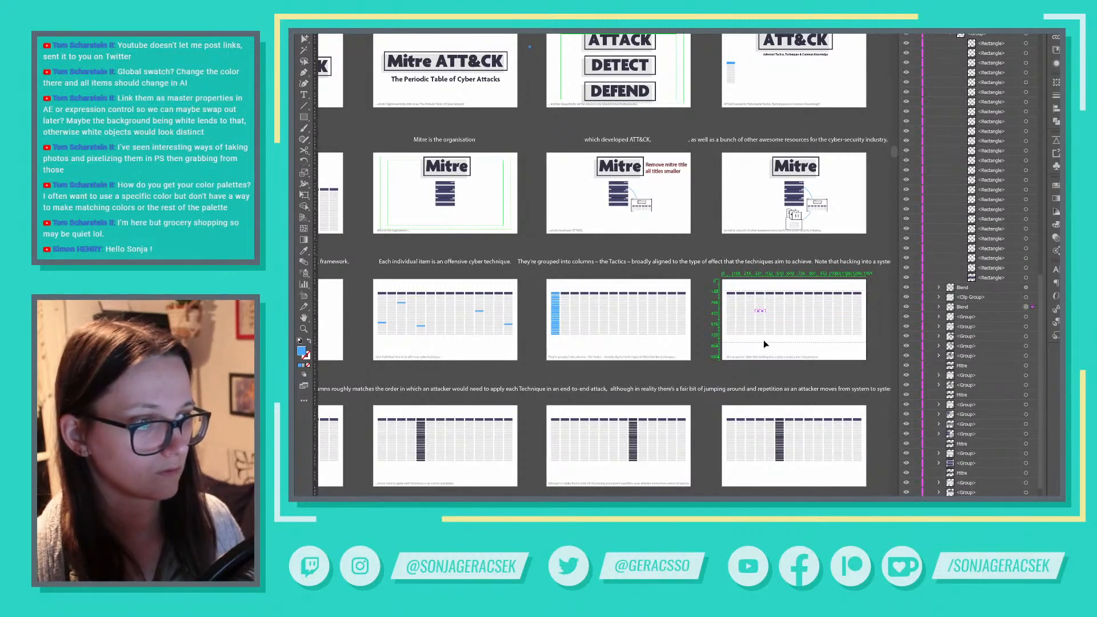
{"action": "left_click", "coordinate": [729, 346]}
{"action": "scroll", "coordinate": [988, 263], "scroll_direction": "up", "scroll_amount": 2}
{"action": "scroll", "coordinate": [987, 264], "scroll_direction": "up", "scroll_amount": 15}
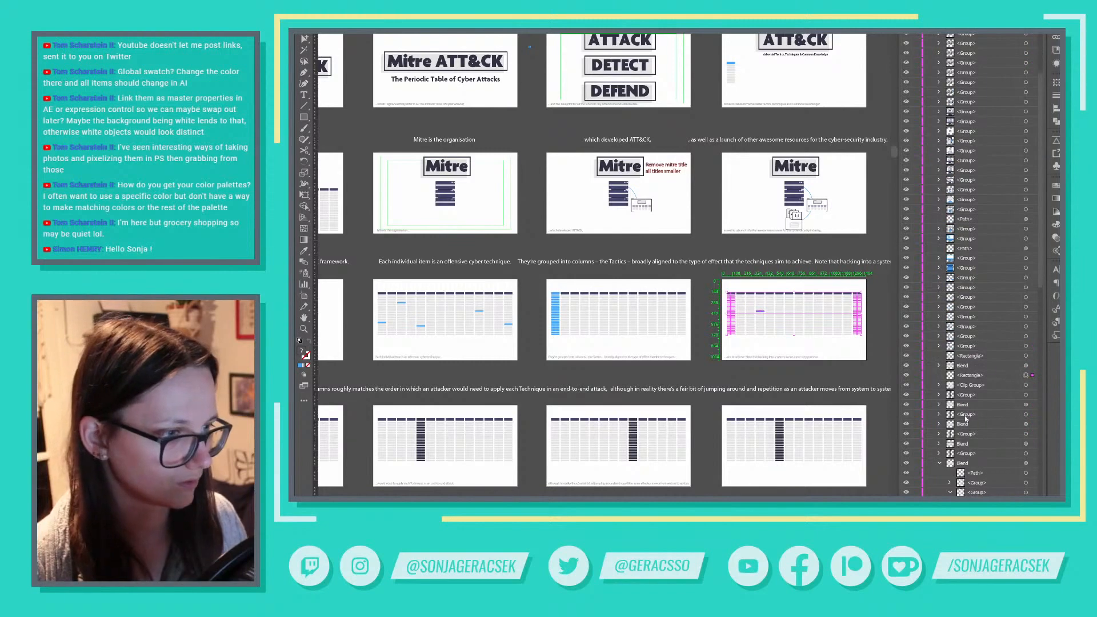
{"action": "left_click", "coordinate": [940, 464]}
{"action": "scroll", "coordinate": [991, 442], "scroll_direction": "down", "scroll_amount": 2}
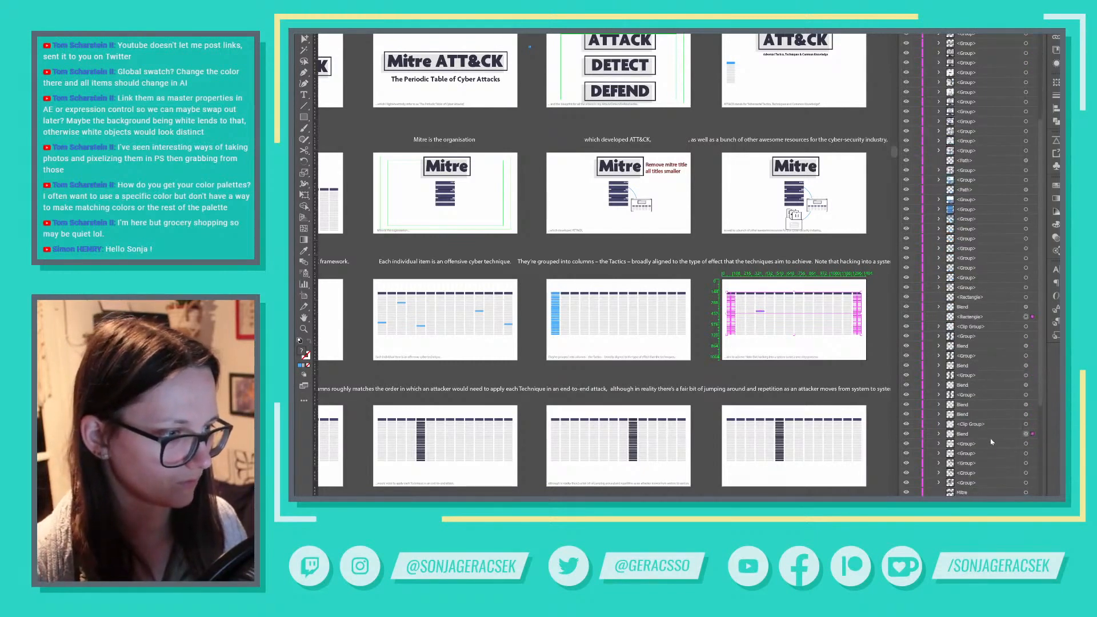
{"action": "left_click_drag", "start_coordinate": [970, 321], "coordinate": [1032, 430]}
{"action": "key", "text": "ctrl+g"}
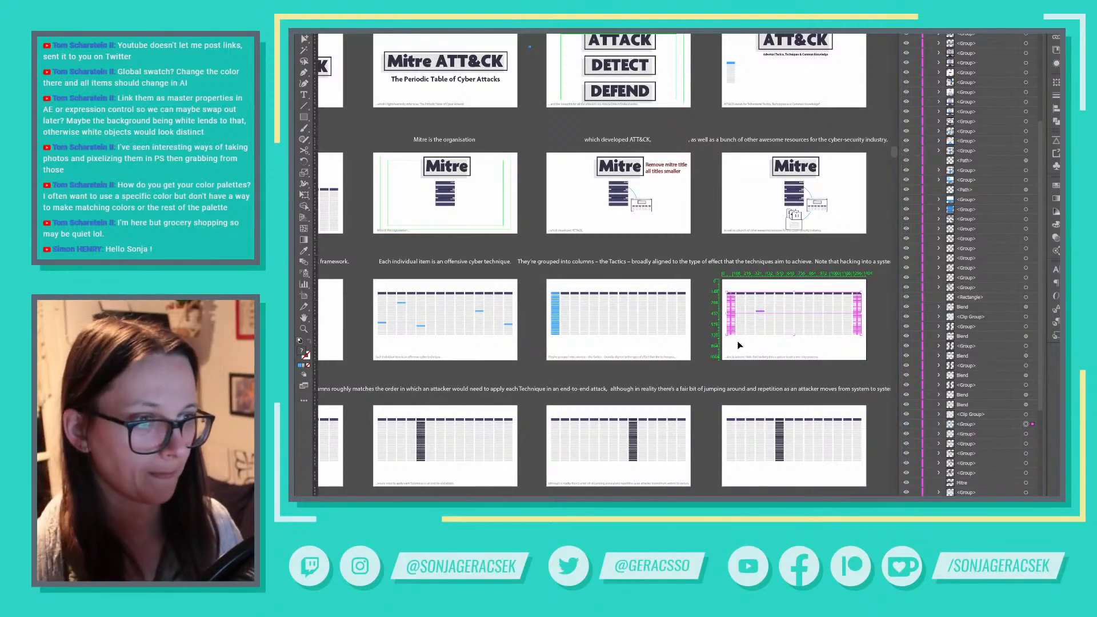
Cut the dark-highlighted table out of the "Rather, an attacker will use combination of these techniques" frame and try pasting it back
{"action": "left_click_drag", "start_coordinate": [483, 391], "coordinate": [686, 359]}
{"action": "left_click_drag", "start_coordinate": [338, 367], "coordinate": [649, 326]}
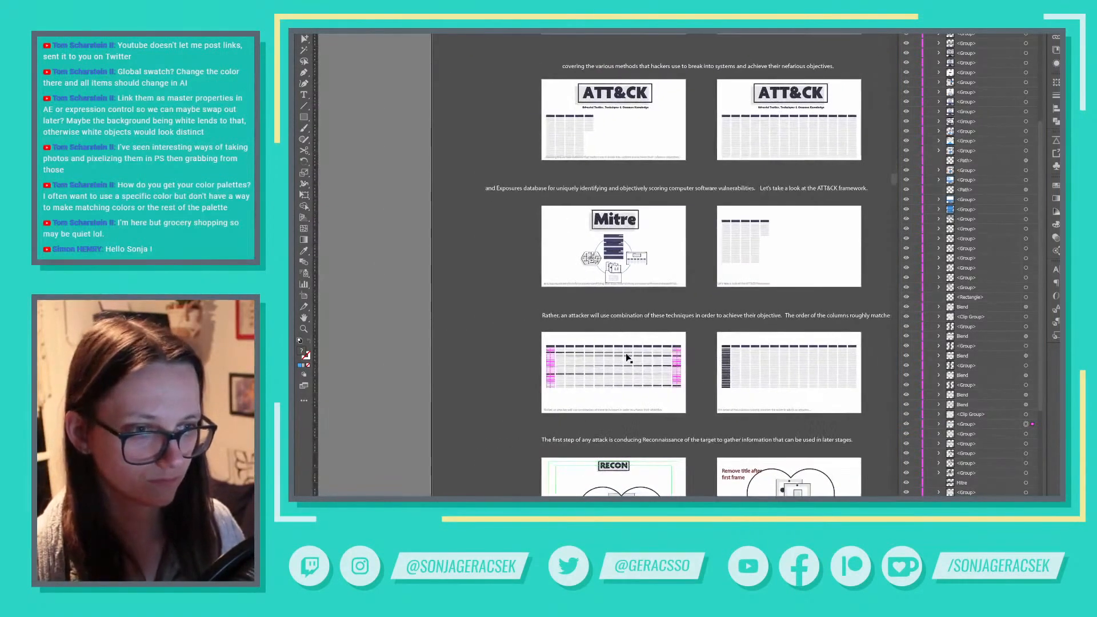
{"action": "left_click_drag", "start_coordinate": [796, 319], "coordinate": [714, 313]}
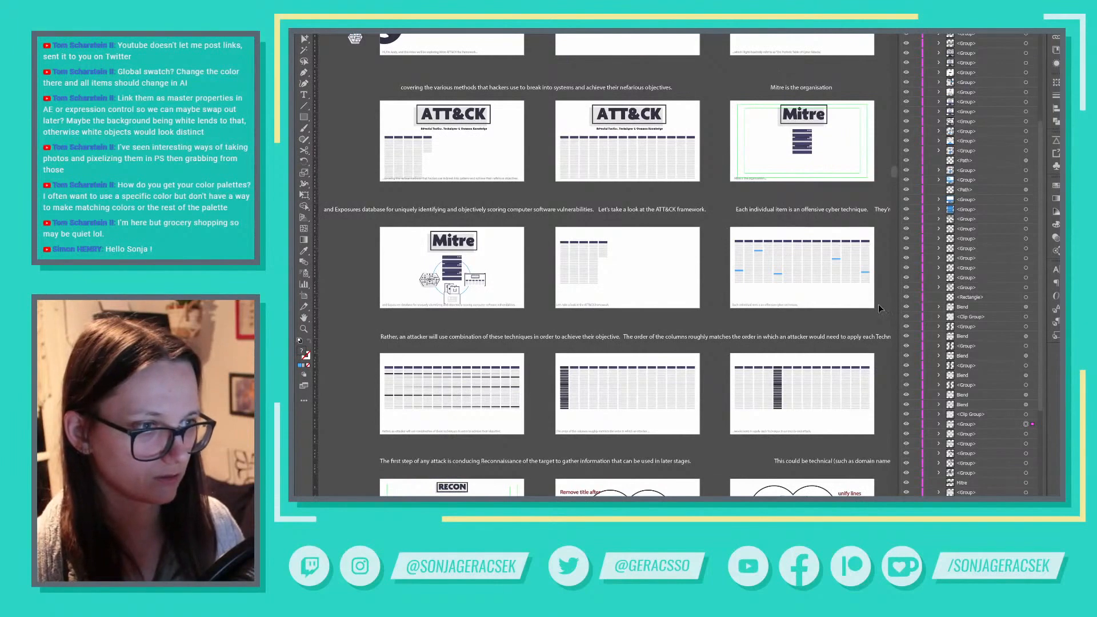
{"action": "left_click_drag", "start_coordinate": [879, 309], "coordinate": [880, 310]}
{"action": "left_click", "coordinate": [467, 404]}
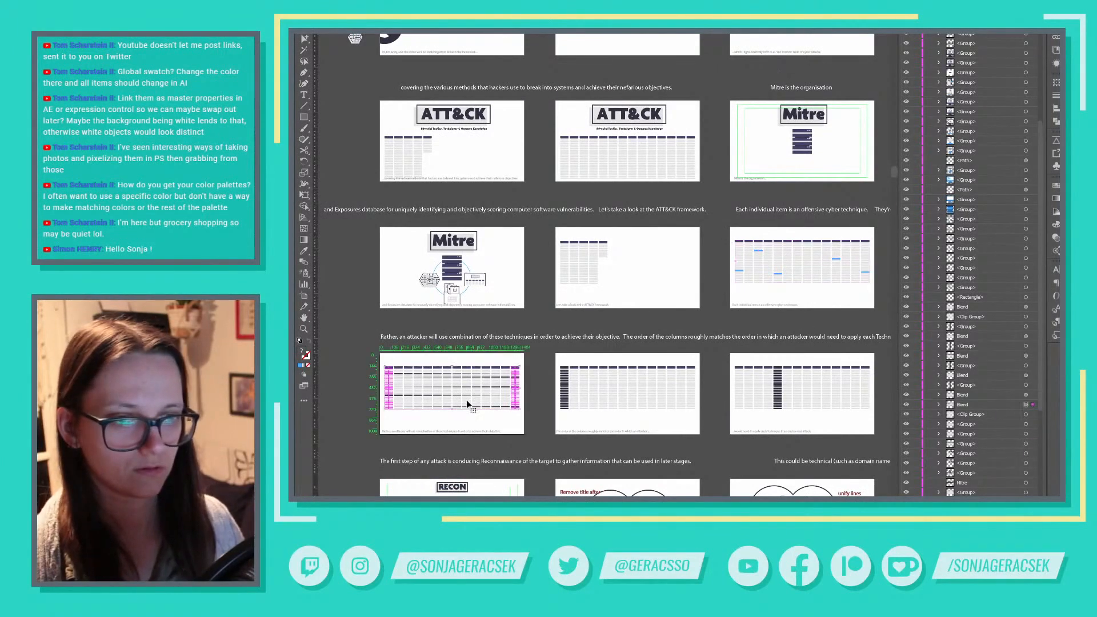
{"action": "key", "text": "ctrl+x"}
{"action": "key", "text": "ctrl+v"}
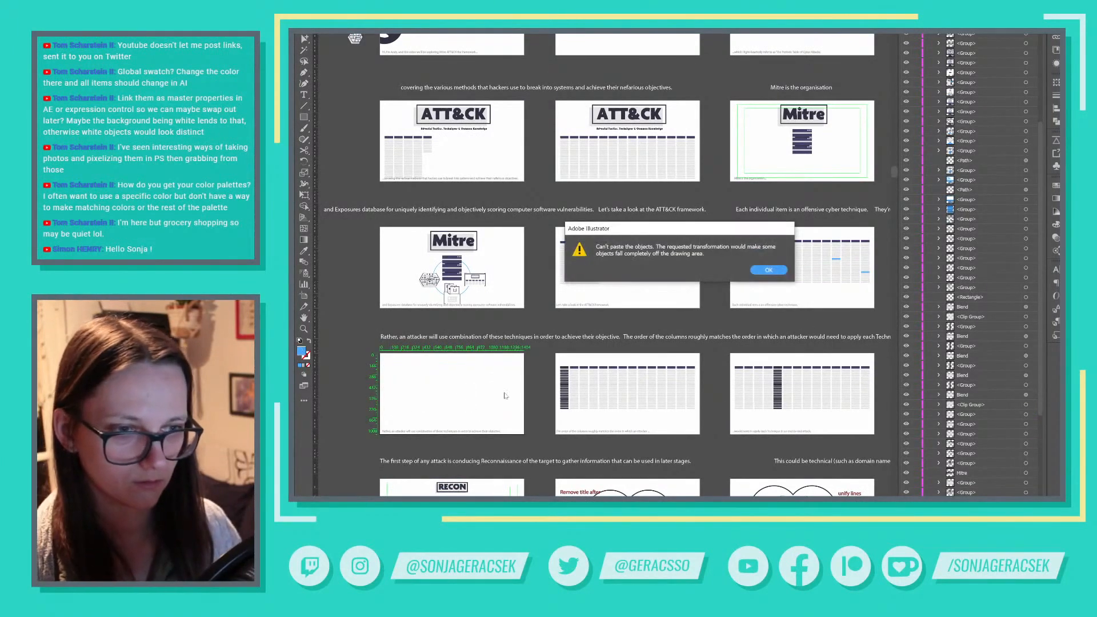
{"action": "left_click", "coordinate": [769, 271]}
Copy the grouped blue-cell table from the "Each individual item" frame into the emptied "Rather, an attacker" frame at the same position
{"action": "left_click", "coordinate": [730, 229]}
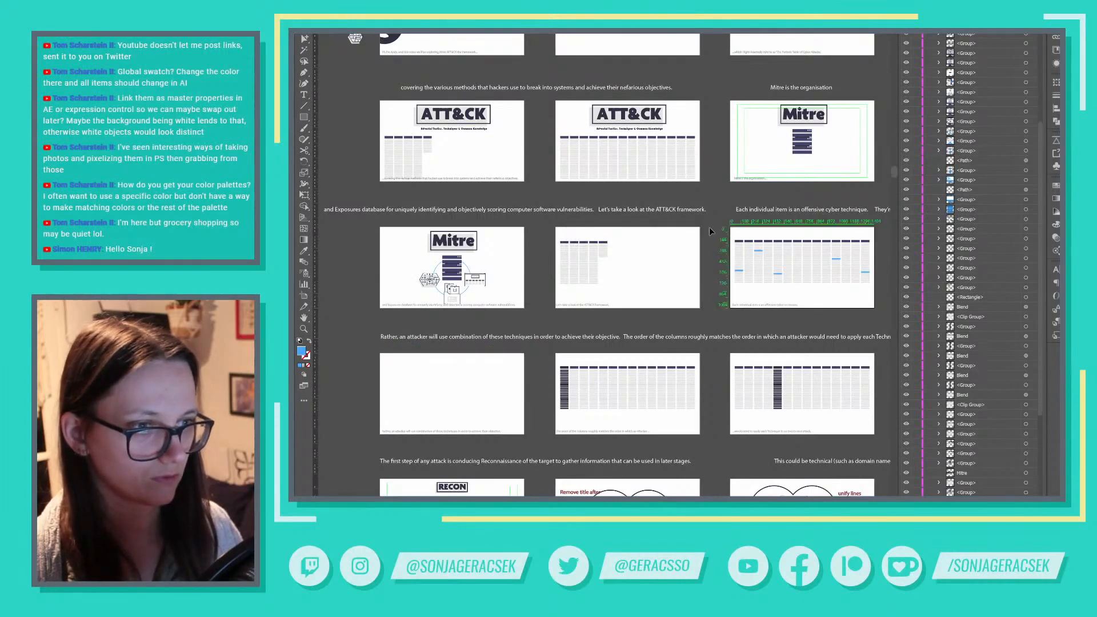
{"action": "left_click_drag", "start_coordinate": [882, 304], "coordinate": [888, 306]}
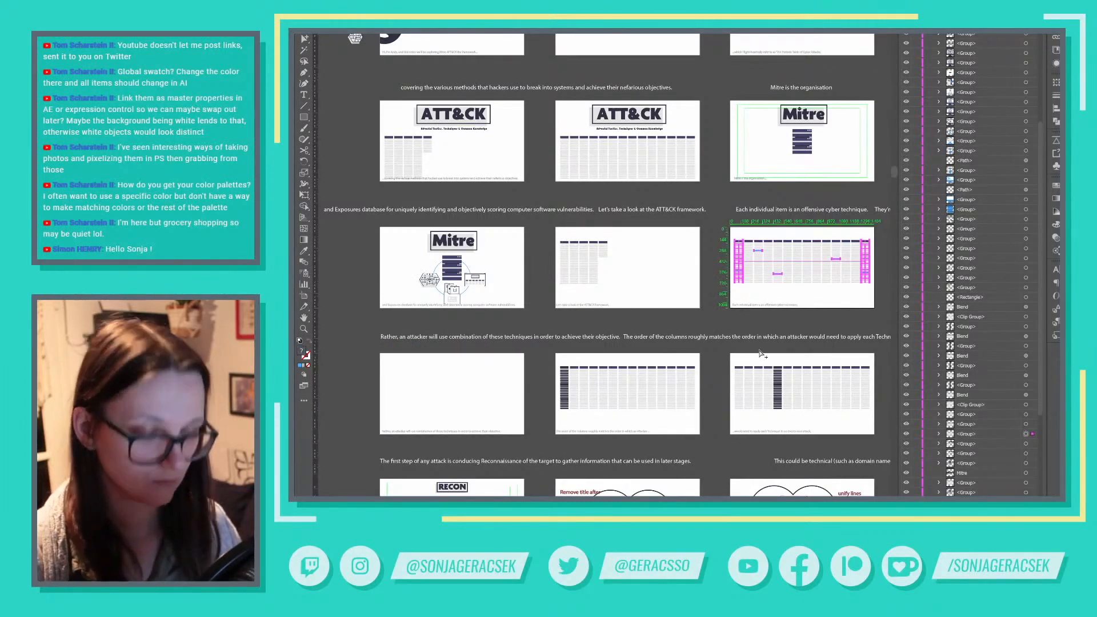
{"action": "left_click", "coordinate": [465, 394]}
{"action": "key", "text": "ctrl+shift+v"}
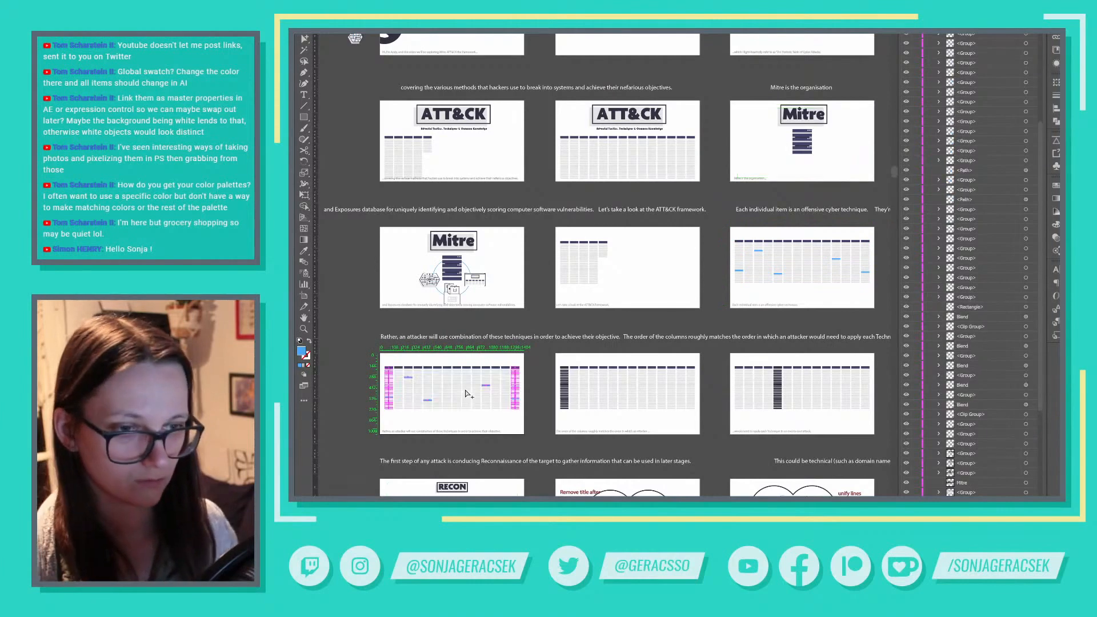
Delete the table with the dark first column from the "The order of the columns roughly matches" frame
{"action": "left_click_drag", "start_coordinate": [799, 346], "coordinate": [541, 373]}
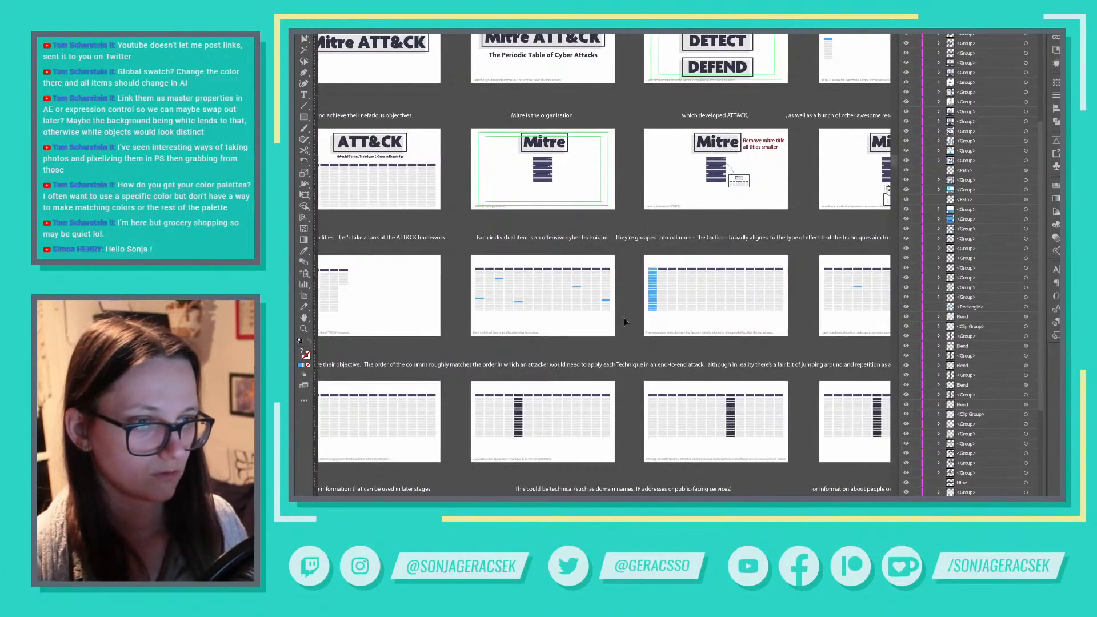
{"action": "left_click_drag", "start_coordinate": [786, 330], "coordinate": [783, 334]}
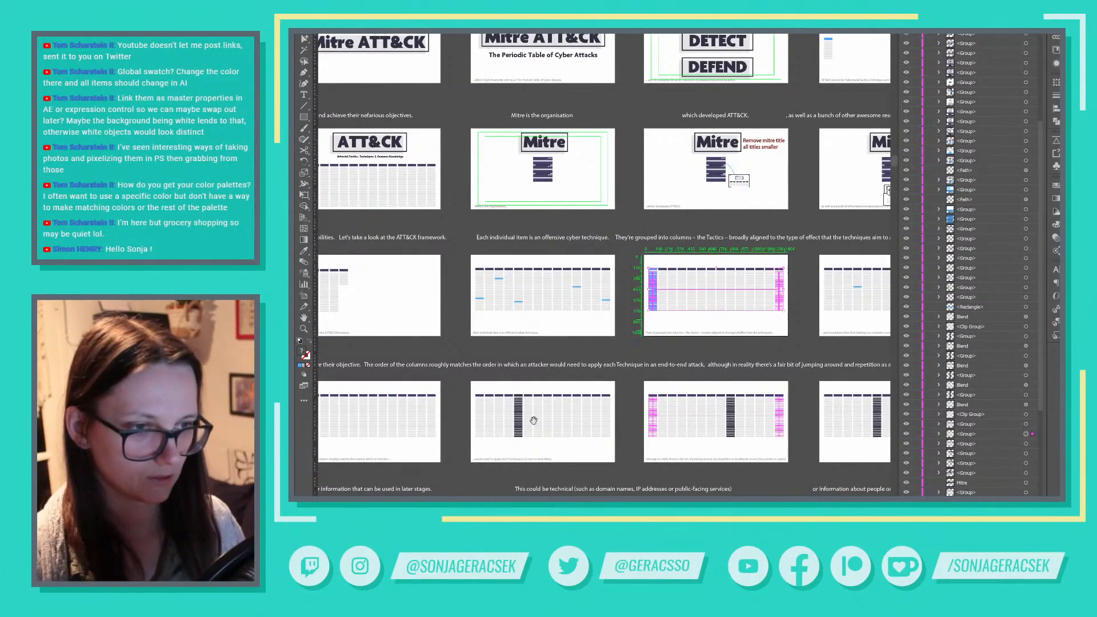
{"action": "left_click_drag", "start_coordinate": [466, 403], "coordinate": [754, 375]}
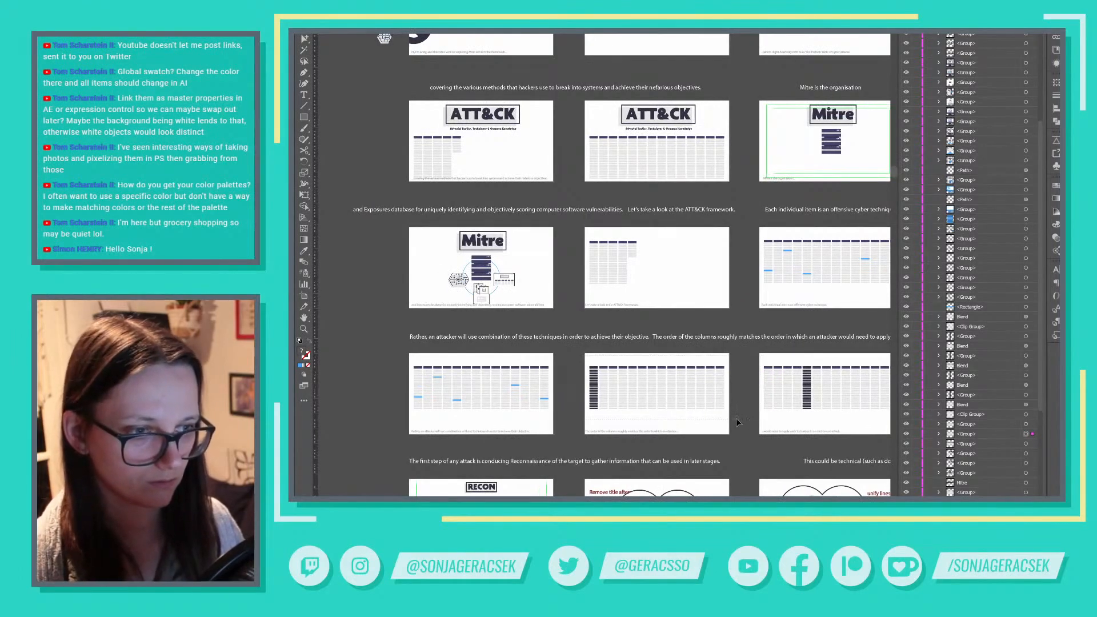
{"action": "key", "text": "Delete"}
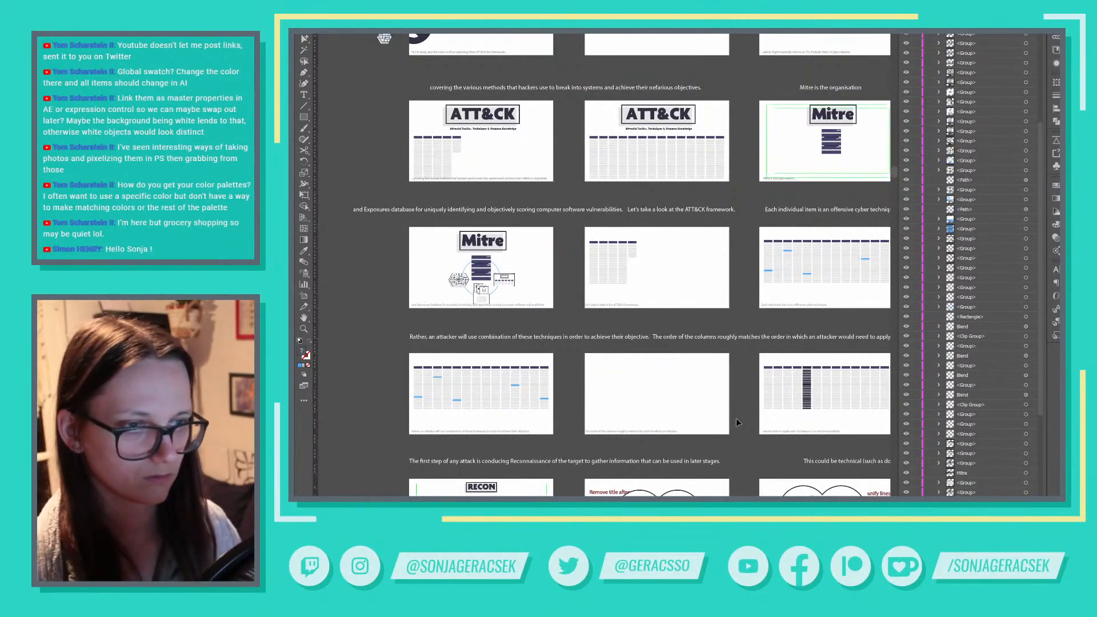
{"action": "key", "text": "ctrl+z"}
Copy the grouped table with the blue first column from the "They're grouped into columns" frame into the emptied "The order of the columns" frame at the same position
{"action": "key", "text": "ctrl+minus"}
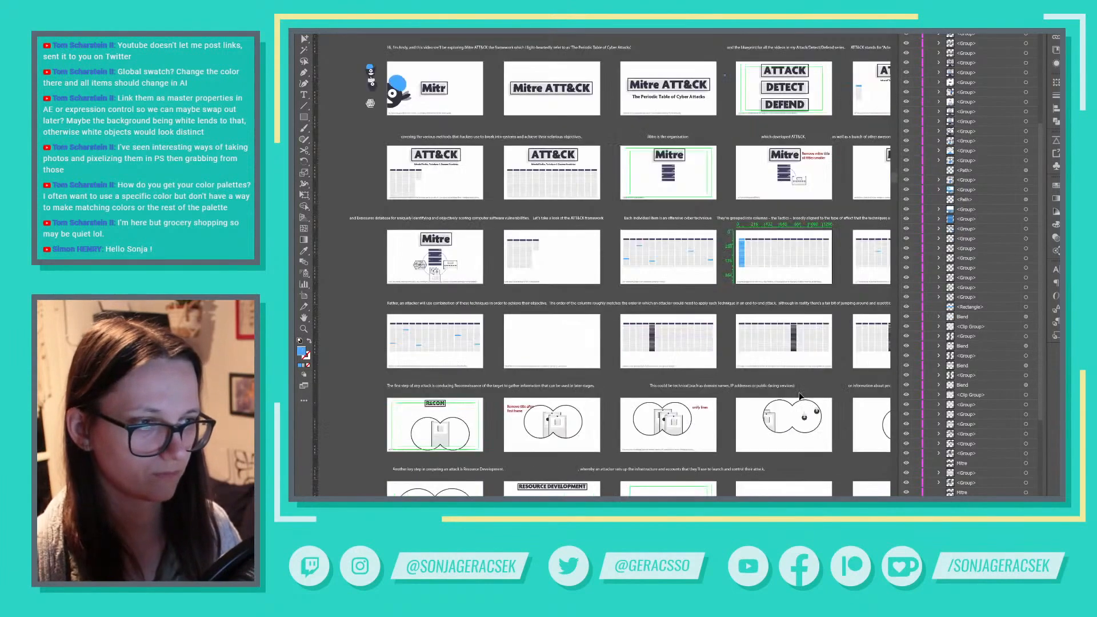
{"action": "left_click", "coordinate": [789, 261]}
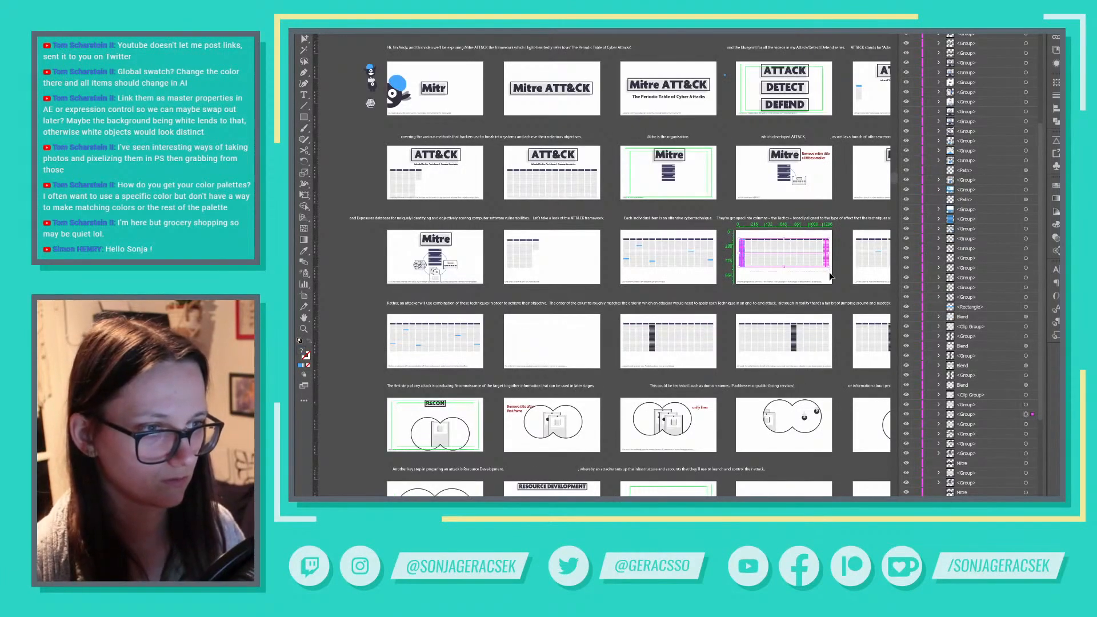
{"action": "key", "text": "ctrl+c"}
{"action": "left_click", "coordinate": [556, 351]}
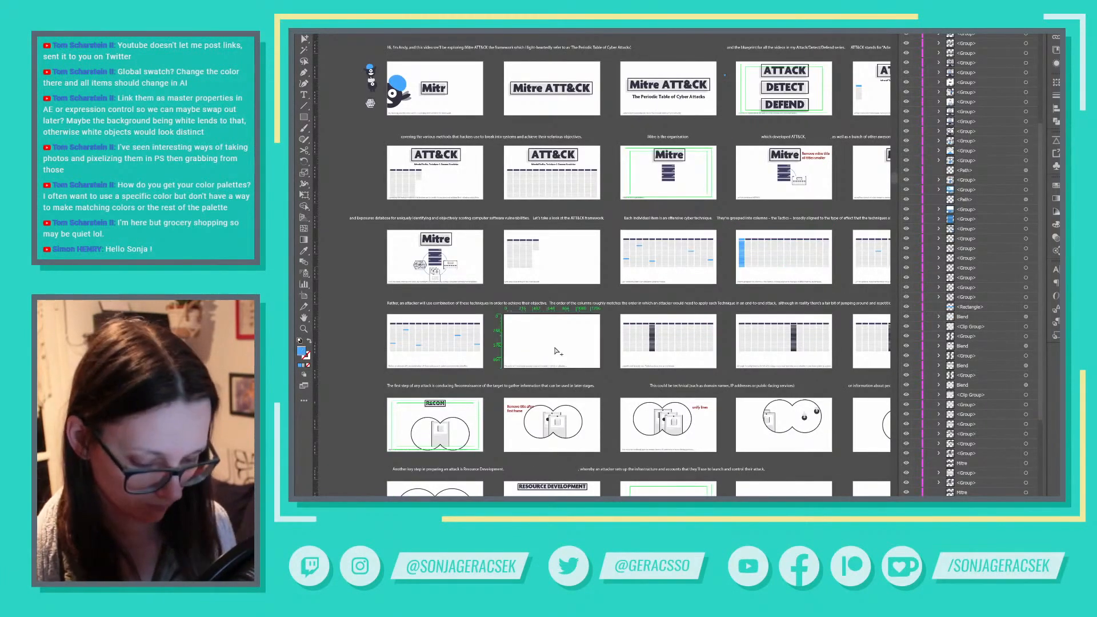
{"action": "key", "text": "ctrl+f"}
Group the dark column with its table blend in the "would need to apply each Technique" frame
{"action": "left_click", "coordinate": [658, 346]}
{"action": "key", "text": "ctrl+f"}
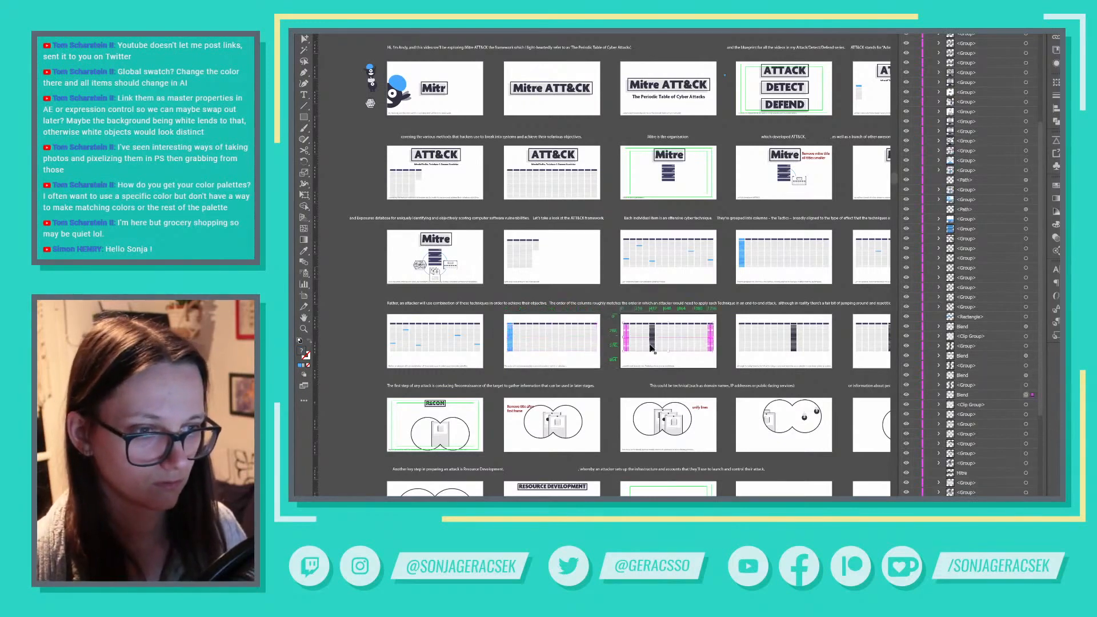
{"action": "left_click", "coordinate": [512, 343]}
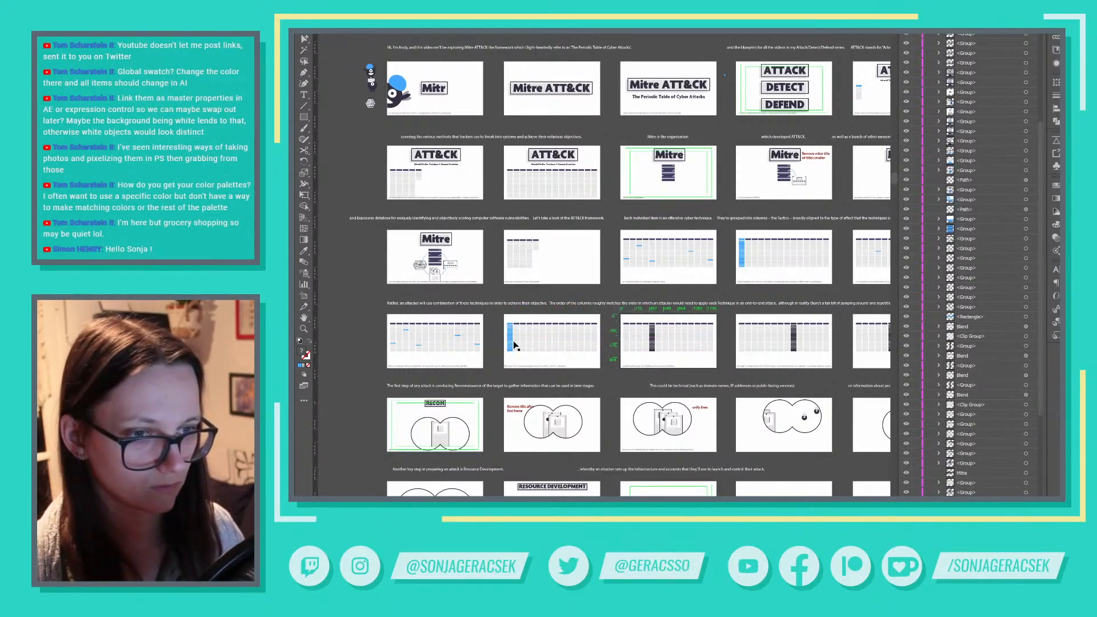
{"action": "left_click", "coordinate": [653, 339]}
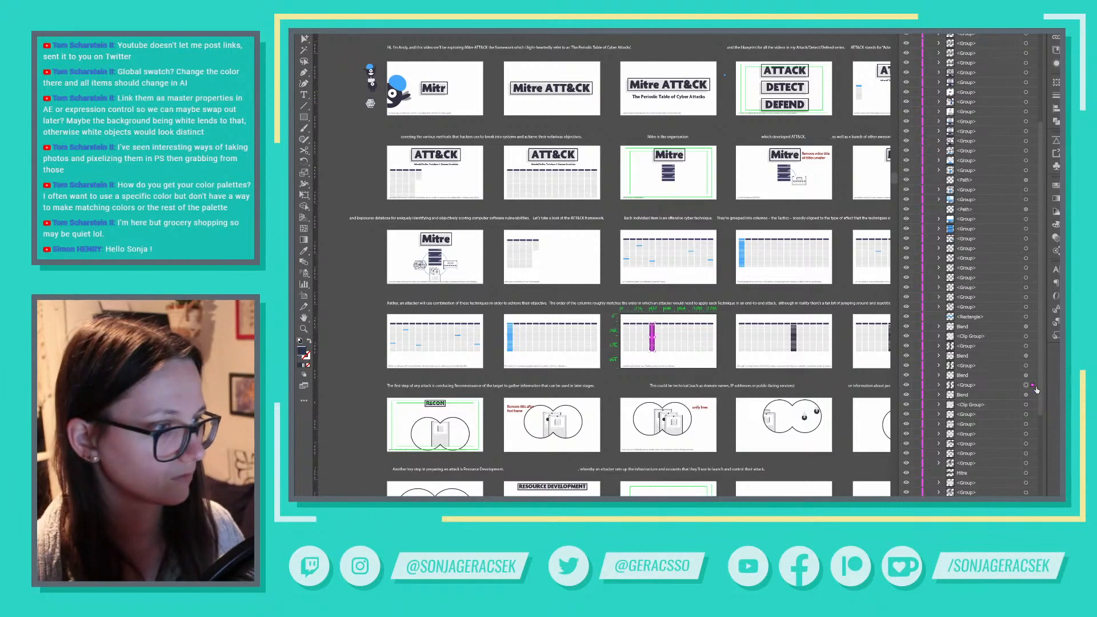
{"action": "left_click", "coordinate": [672, 343], "text": "shift"}
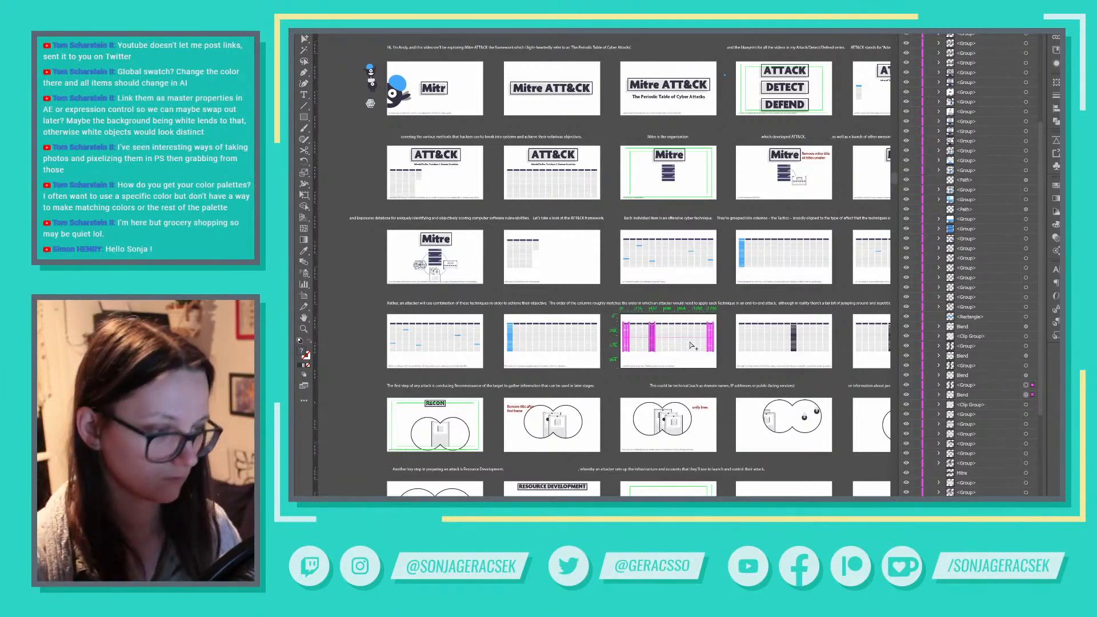
{"action": "key", "text": "ctrl+g"}
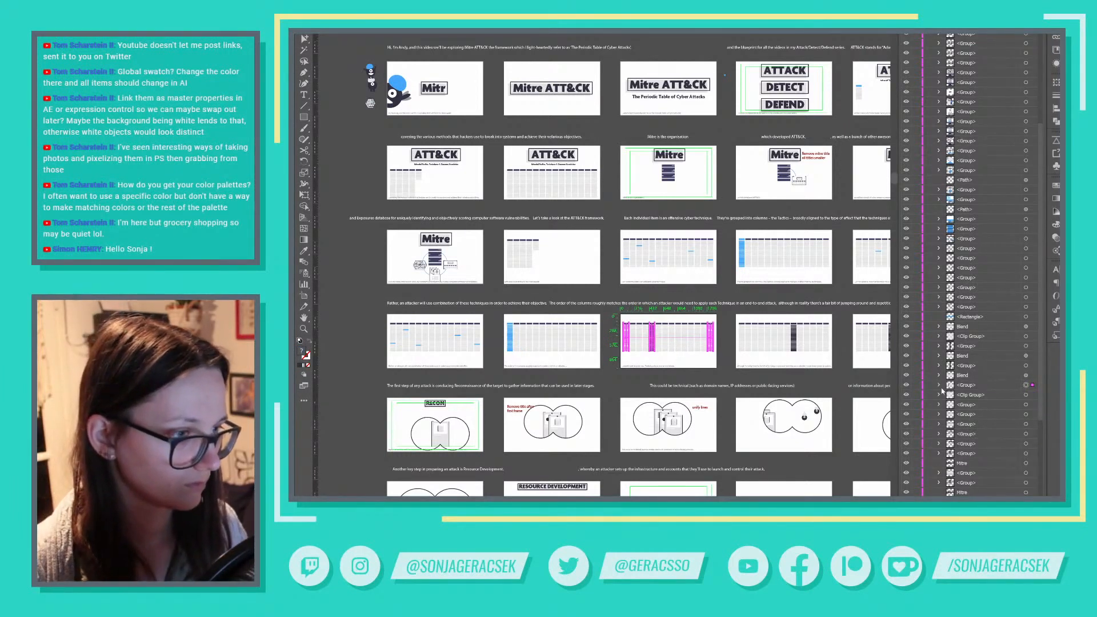
Fill the dark column inside the newly grouped table of the "would need to apply each Technique" frame with the blue swatch
{"action": "left_click", "coordinate": [940, 387]}
{"action": "left_click", "coordinate": [1027, 395]}
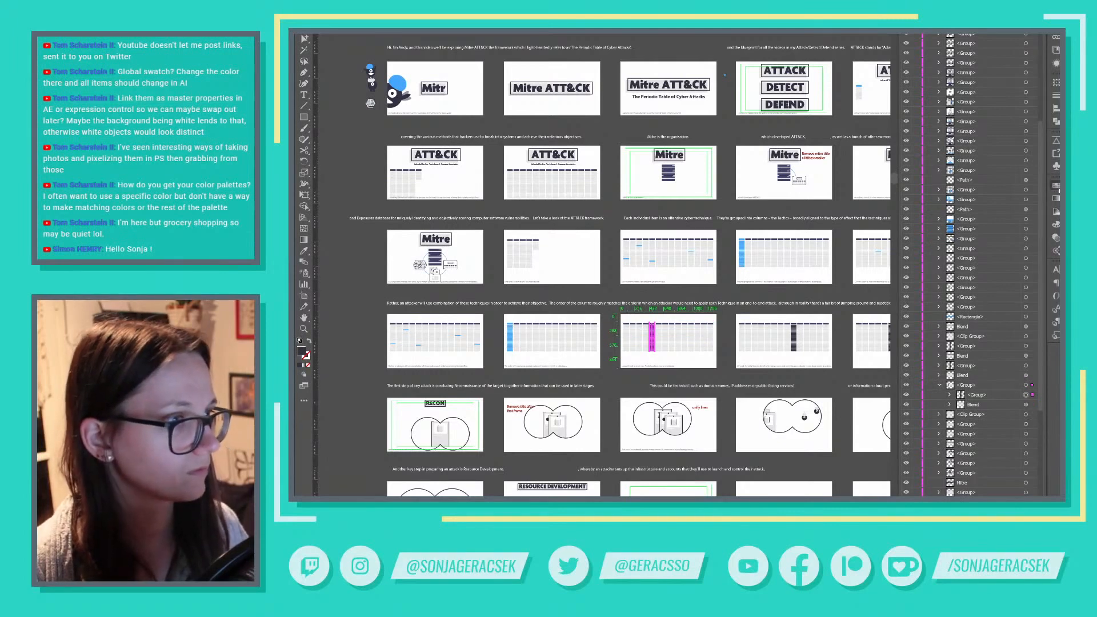
{"action": "left_click", "coordinate": [1058, 188]}
{"action": "left_click", "coordinate": [949, 217]}
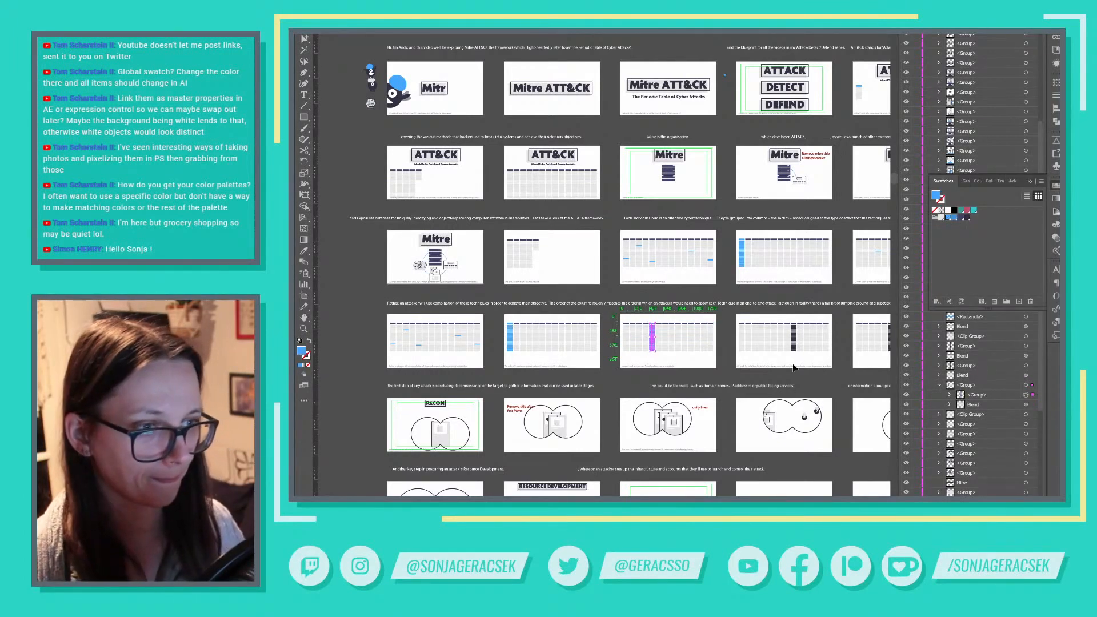
Group the dark column with its table blend in the "although in reality" frame and fill that column with the blue swatch
{"action": "left_click", "coordinate": [775, 318]}
{"action": "left_click", "coordinate": [808, 358]}
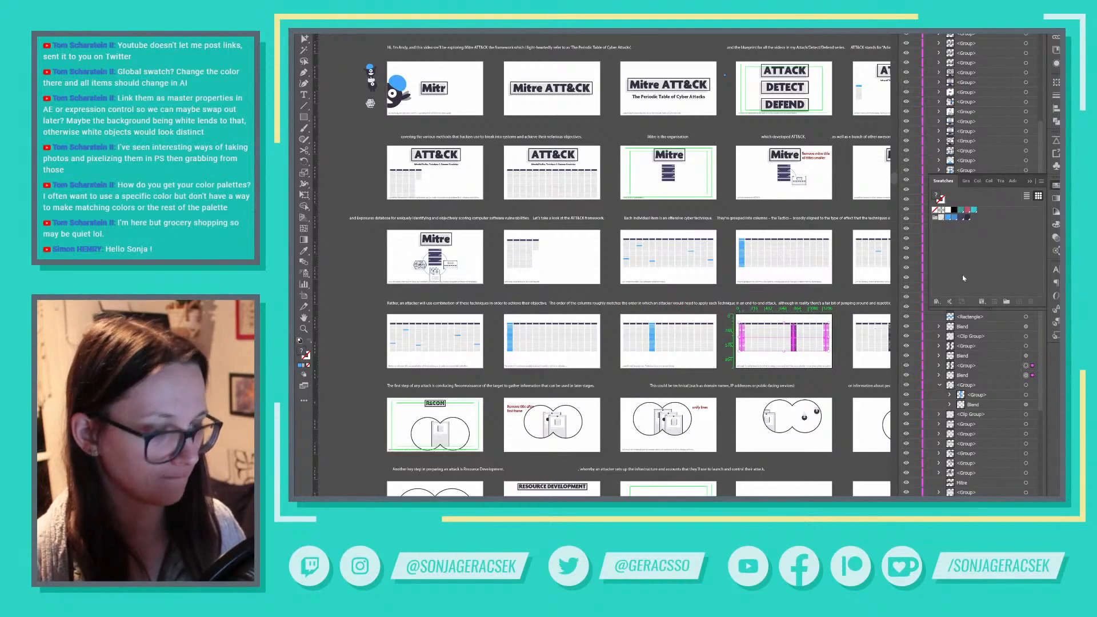
{"action": "key", "text": "ctrl+g"}
{"action": "left_click", "coordinate": [940, 366]}
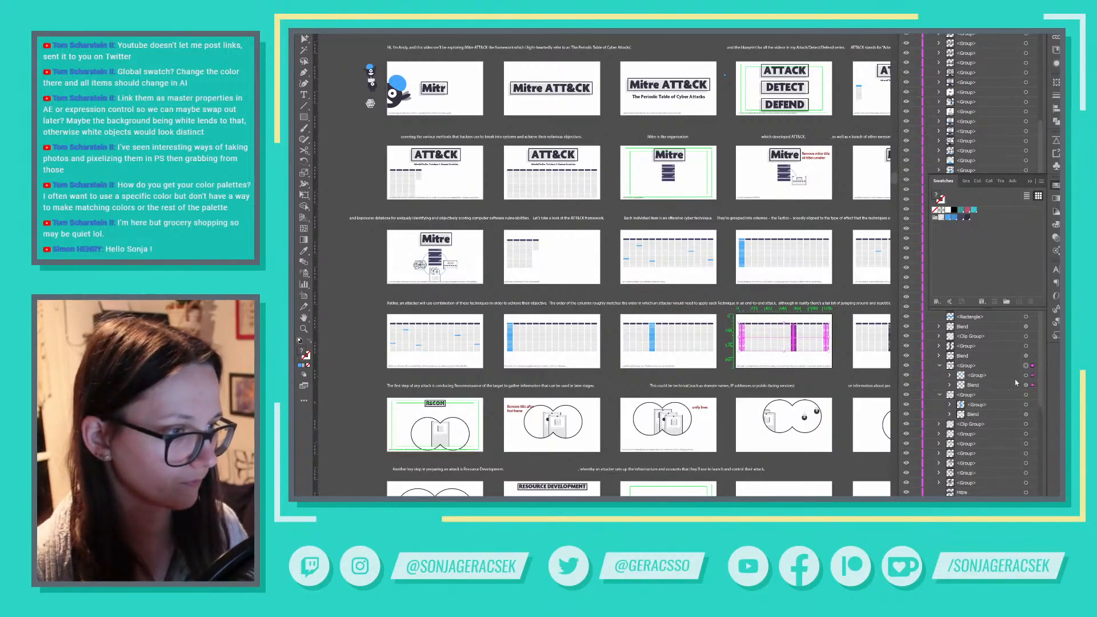
{"action": "left_click", "coordinate": [1027, 375]}
{"action": "left_click", "coordinate": [949, 218]}
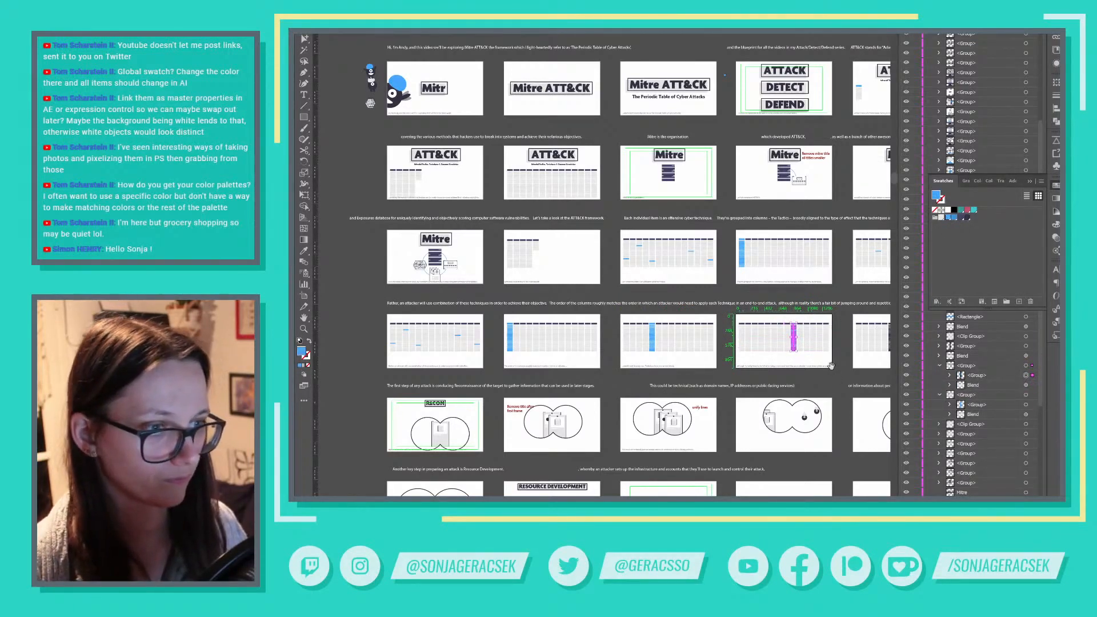
Fill the dark table column with the blue swatch in the frame before "Lets have a look at each Tactic"
{"action": "left_click_drag", "start_coordinate": [832, 366], "coordinate": [613, 400]}
{"action": "left_click", "coordinate": [681, 372]}
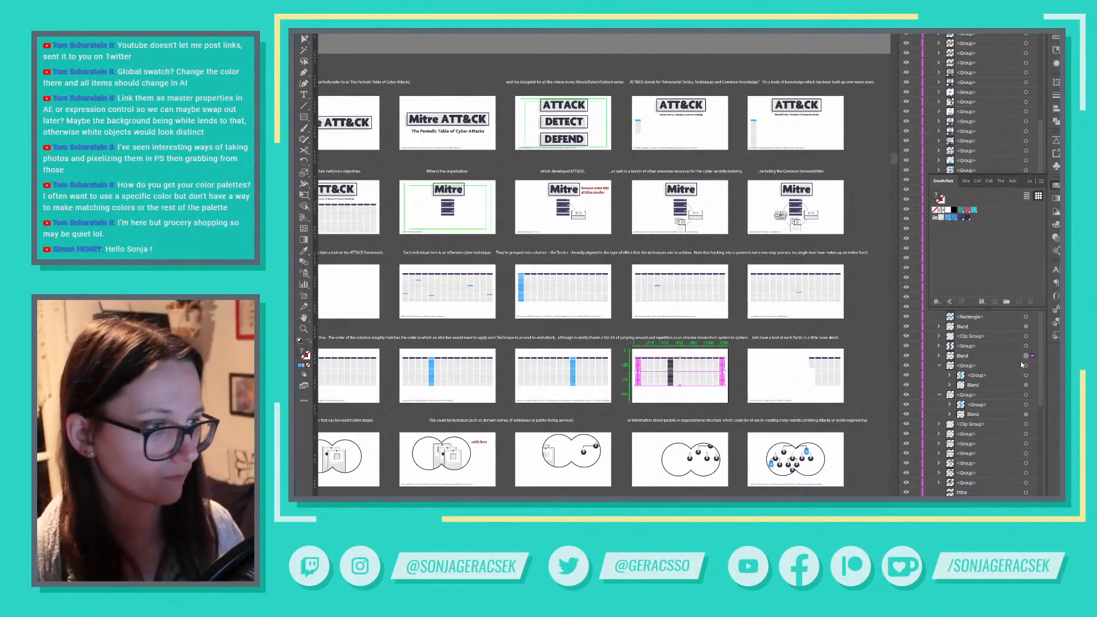
{"action": "left_click_drag", "start_coordinate": [651, 388], "coordinate": [633, 393]}
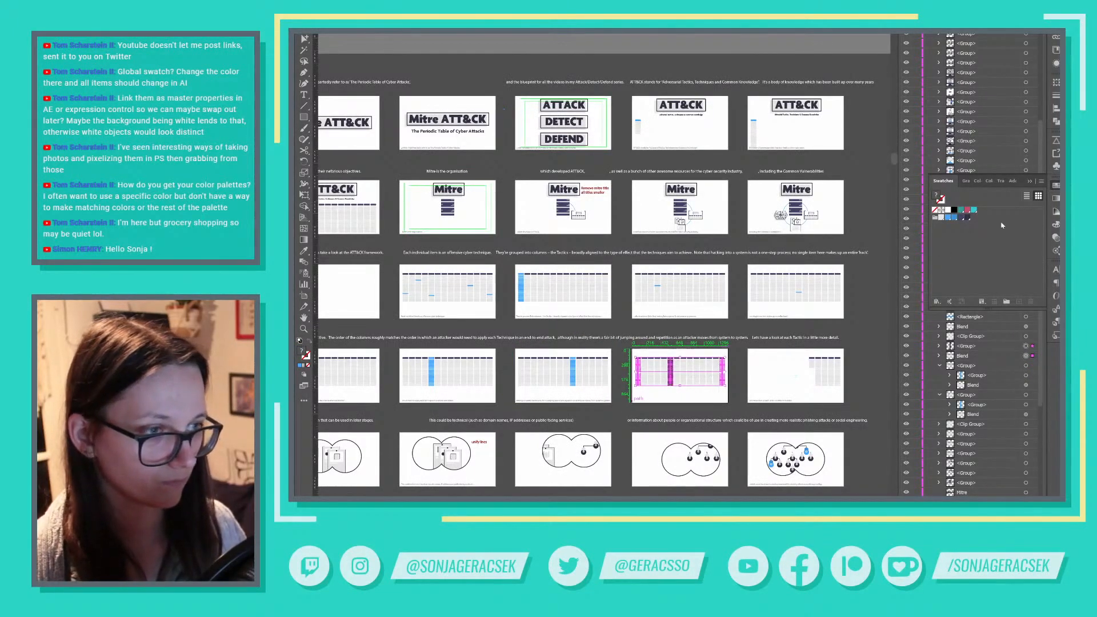
{"action": "left_click", "coordinate": [673, 381]}
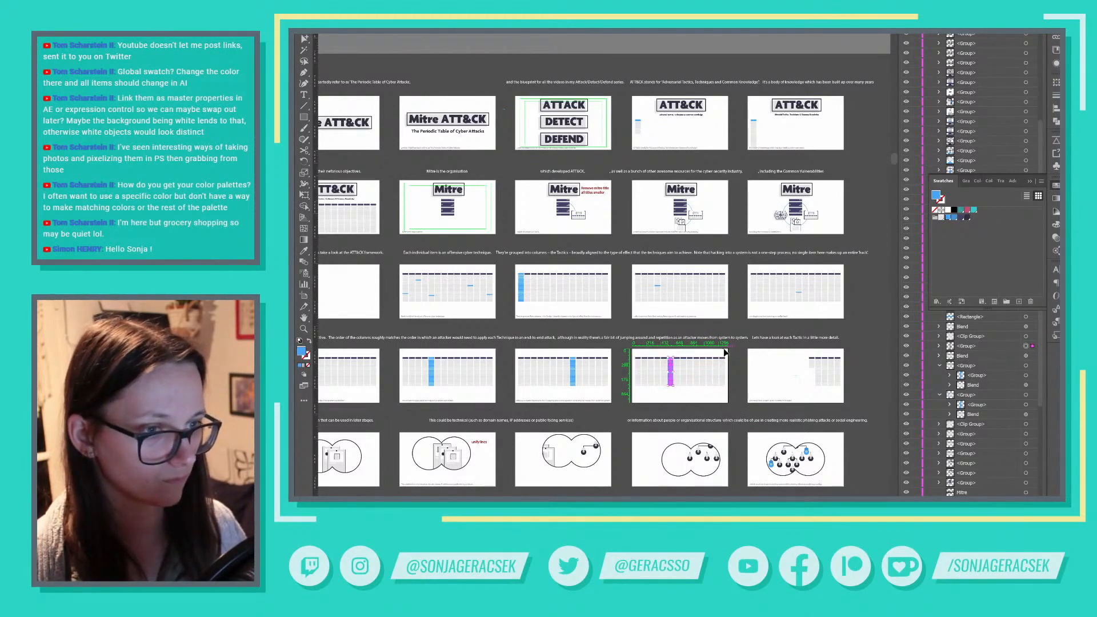
{"action": "left_click", "coordinate": [821, 371]}
Recolour the blue header cell of the single column in the "ATT&CK stands for" frame with the navy swatch
{"action": "left_click_drag", "start_coordinate": [319, 404], "coordinate": [464, 362]}
{"action": "left_click_drag", "start_coordinate": [684, 249], "coordinate": [563, 375]}
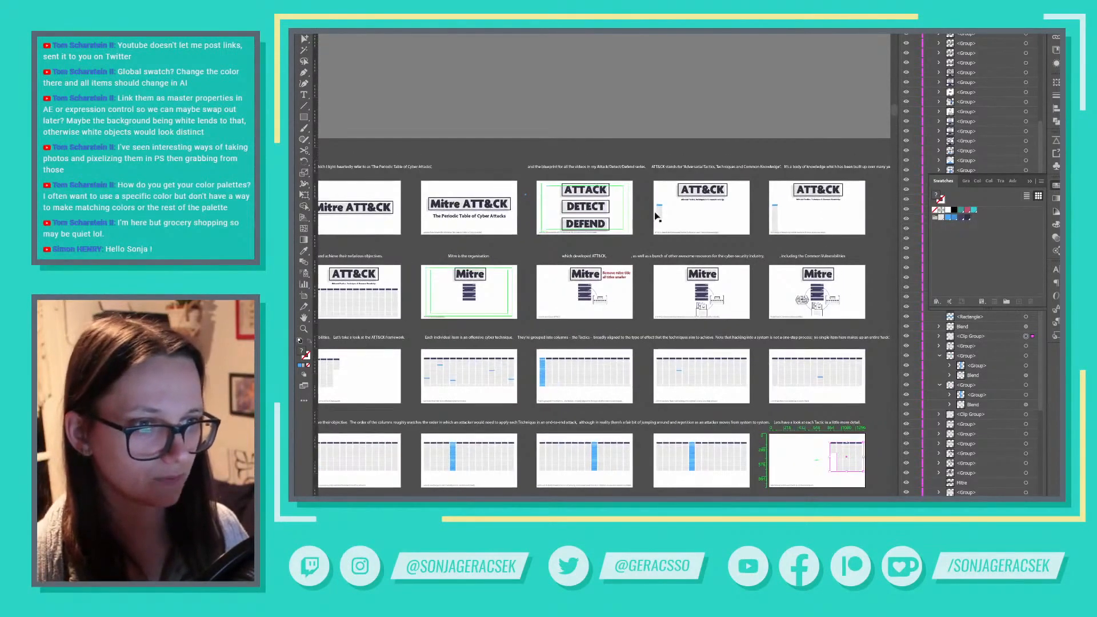
{"action": "scroll", "coordinate": [657, 232], "scroll_direction": "up", "scroll_amount": 8}
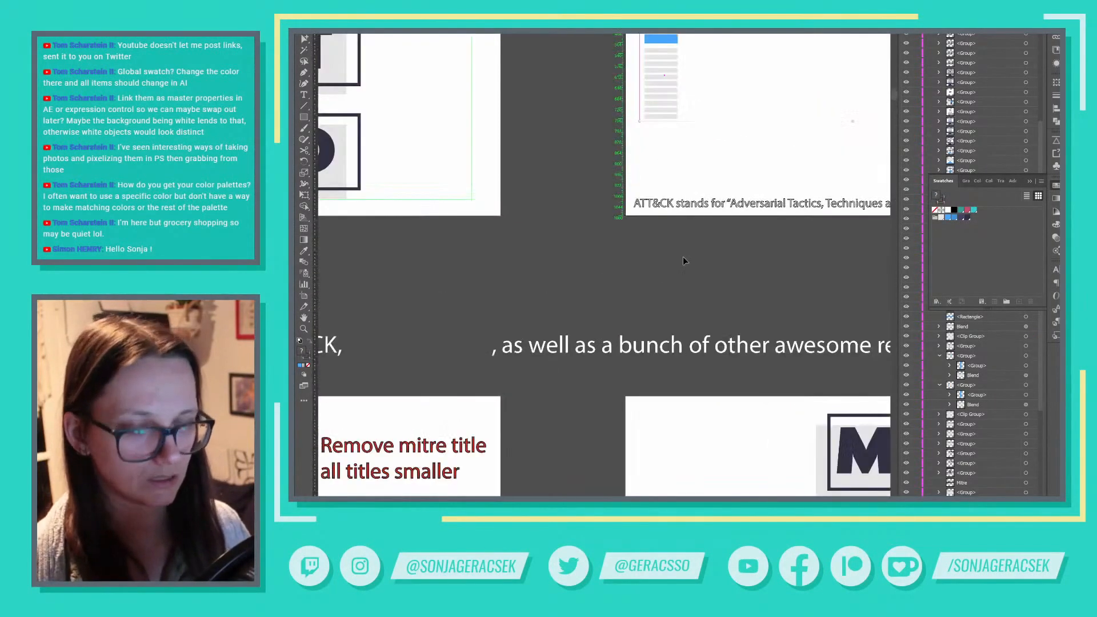
{"action": "left_click", "coordinate": [666, 41]}
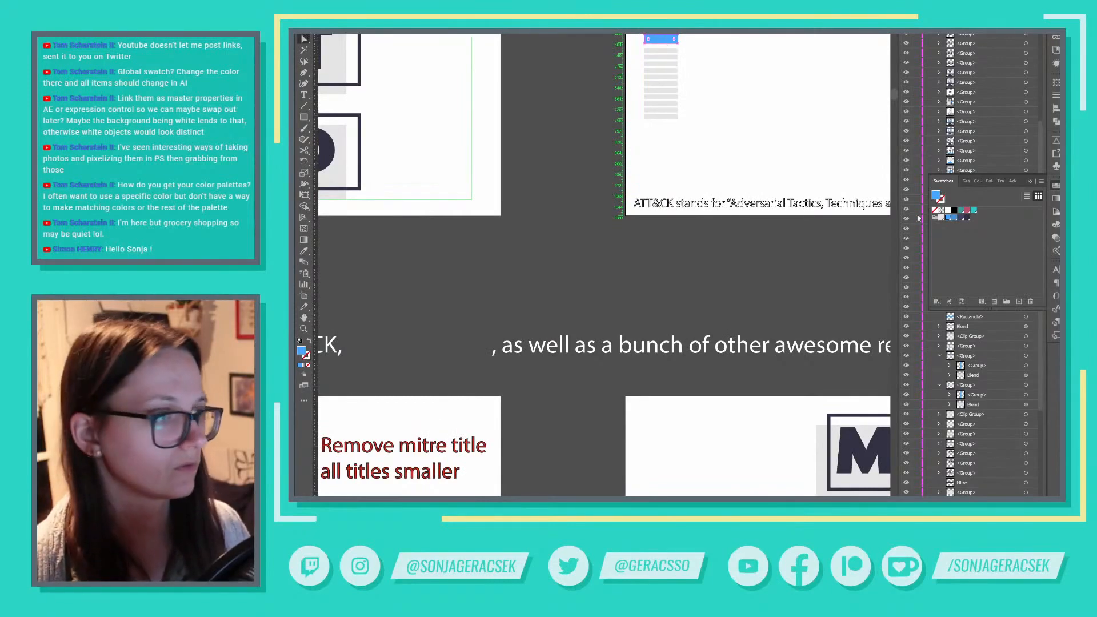
{"action": "left_click", "coordinate": [965, 218]}
Recolour the blue header cell above the grey column in the "It's a body of knowledge" frame with the navy swatch
{"action": "scroll", "coordinate": [590, 223], "scroll_direction": "up", "scroll_amount": 3}
{"action": "scroll", "coordinate": [591, 223], "scroll_direction": "right", "scroll_amount": 10}
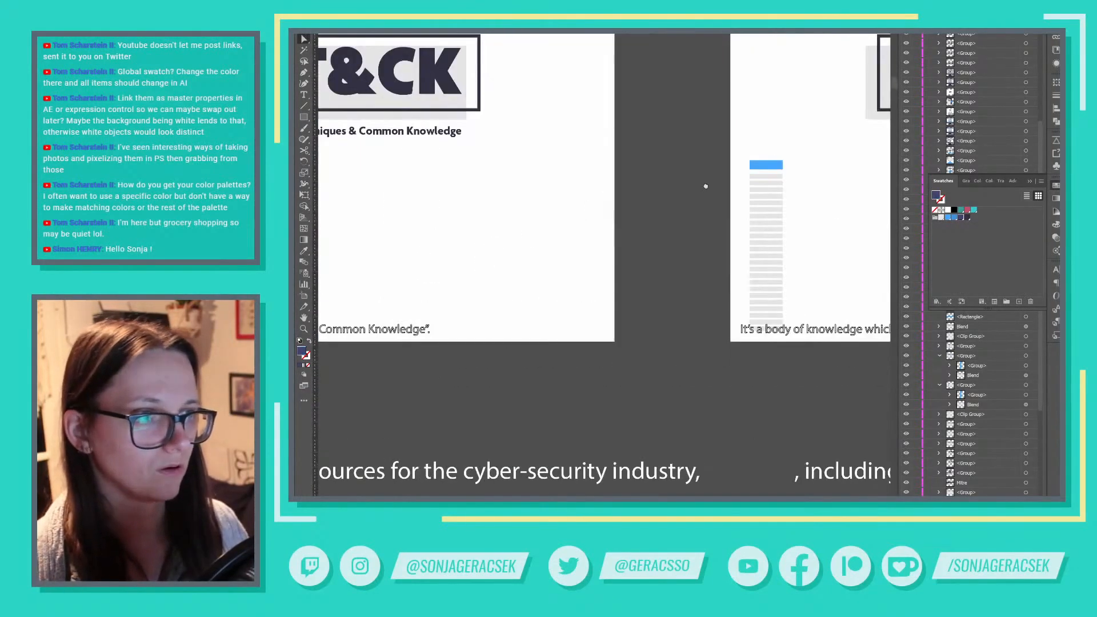
{"action": "left_click", "coordinate": [755, 174]}
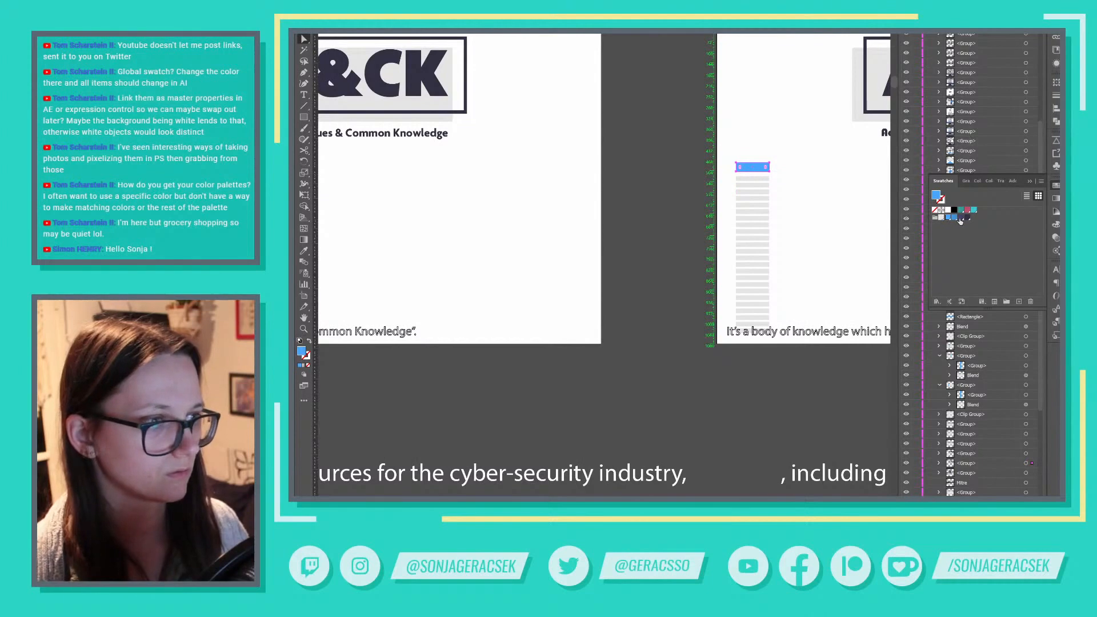
{"action": "left_click", "coordinate": [962, 220]}
{"action": "scroll", "coordinate": [738, 357], "scroll_direction": "down", "scroll_amount": 5}
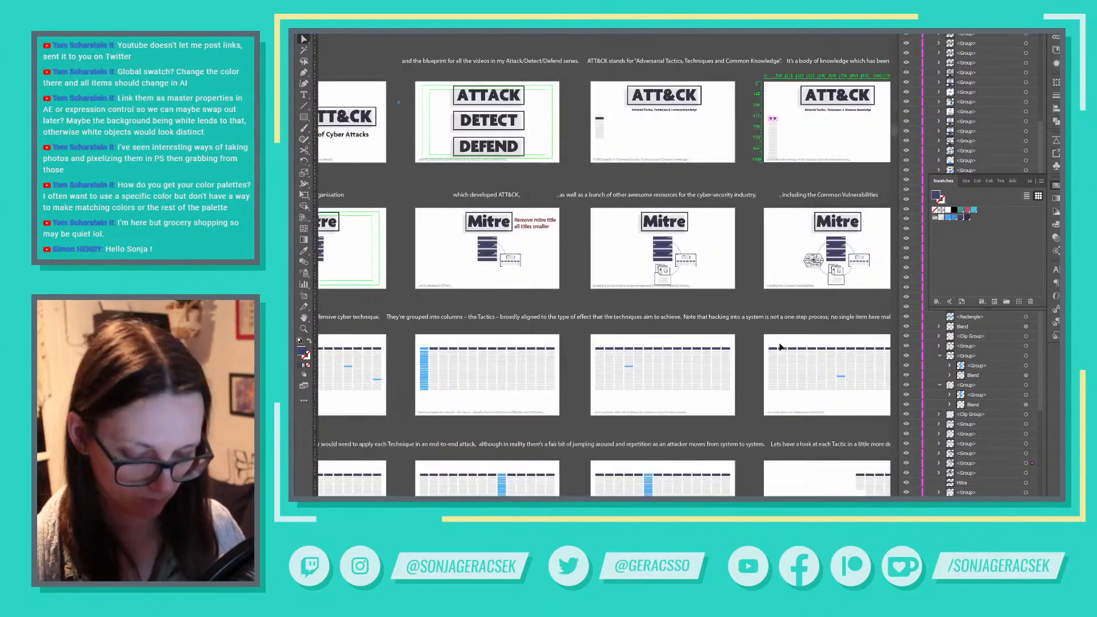
{"action": "left_click_drag", "start_coordinate": [484, 321], "coordinate": [1006, 277]}
{"action": "left_click_drag", "start_coordinate": [803, 367], "coordinate": [791, 287]}
{"action": "key", "text": "ctrl+minus"}
{"action": "key", "text": "ctrl+minus"}
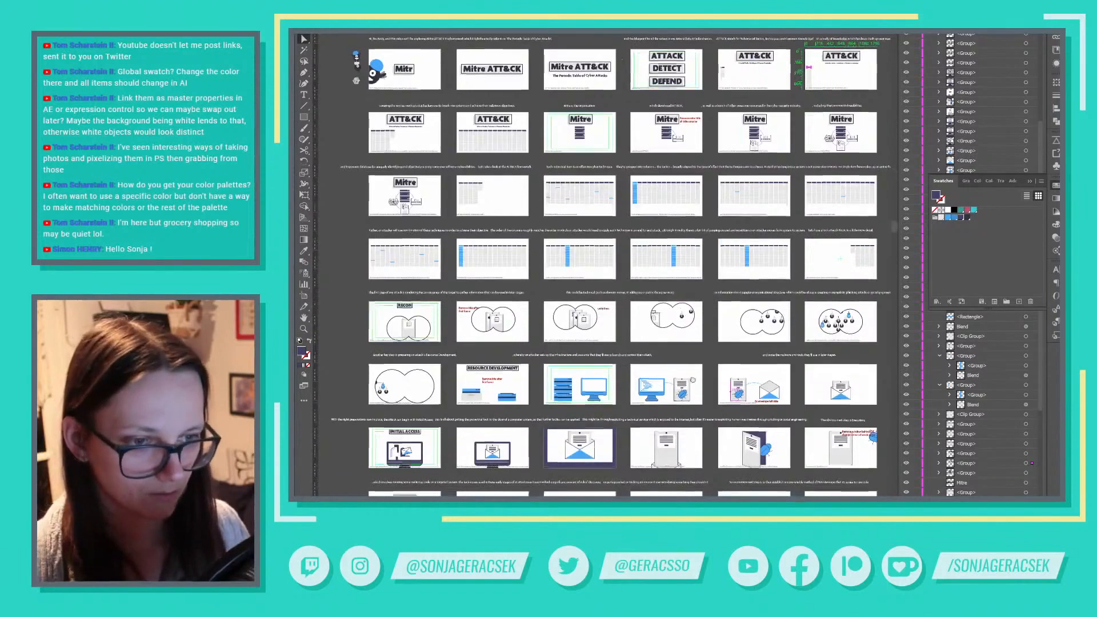
{"action": "left_click_drag", "start_coordinate": [694, 410], "coordinate": [693, 318]}
{"action": "left_click", "coordinate": [535, 300]}
{"action": "left_click", "coordinate": [513, 276]}
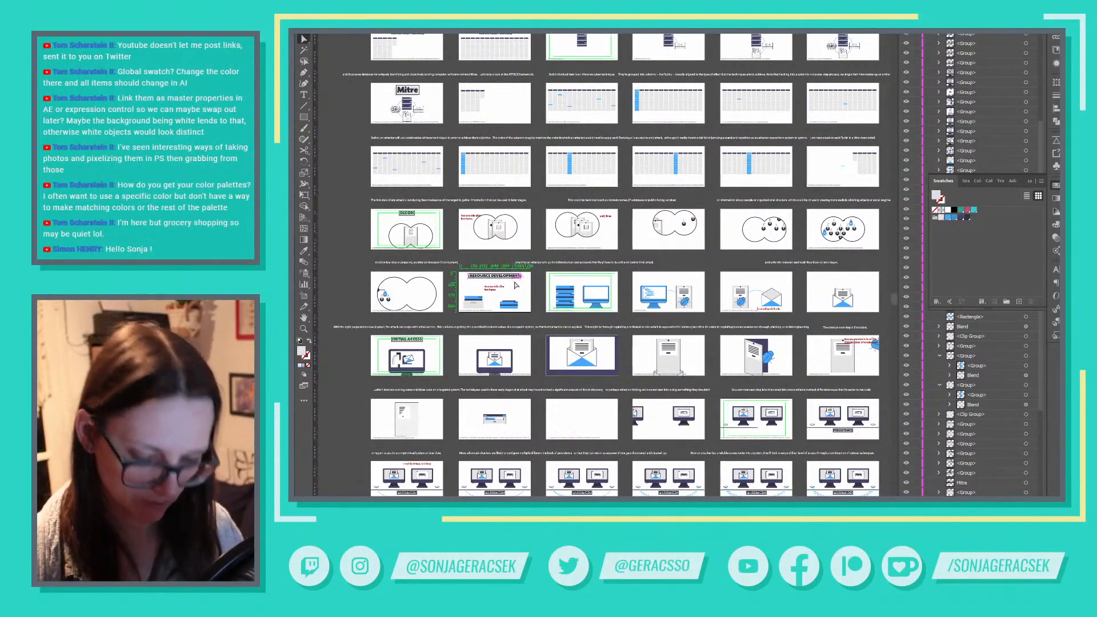
{"action": "key", "text": "c"}
{"action": "key", "text": "v"}
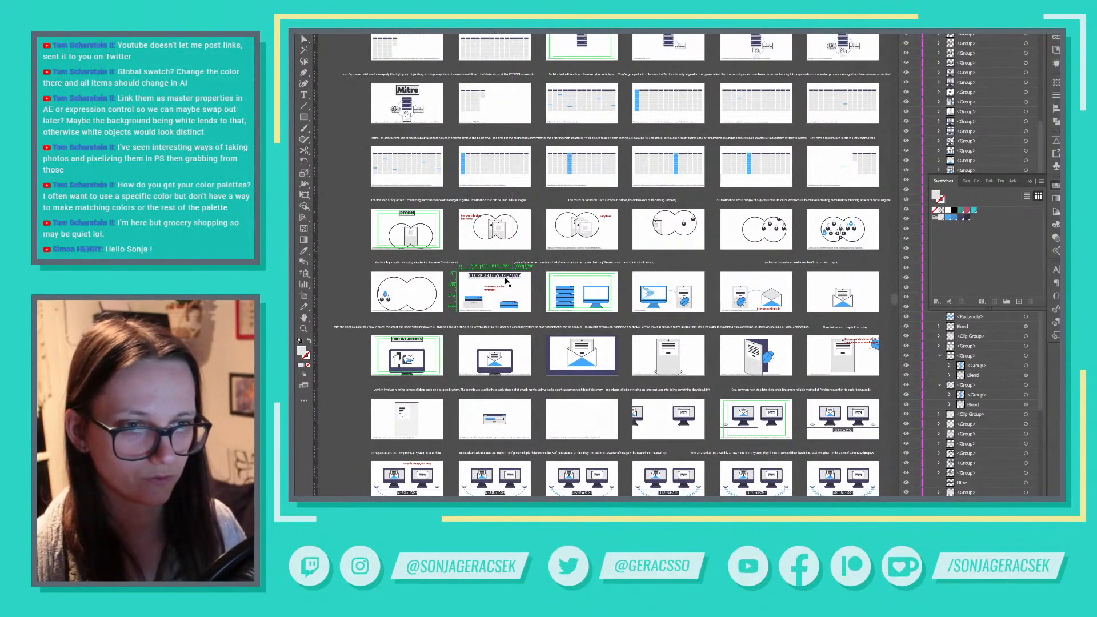
{"action": "left_click", "coordinate": [504, 278]}
{"action": "double_click", "coordinate": [505, 279]}
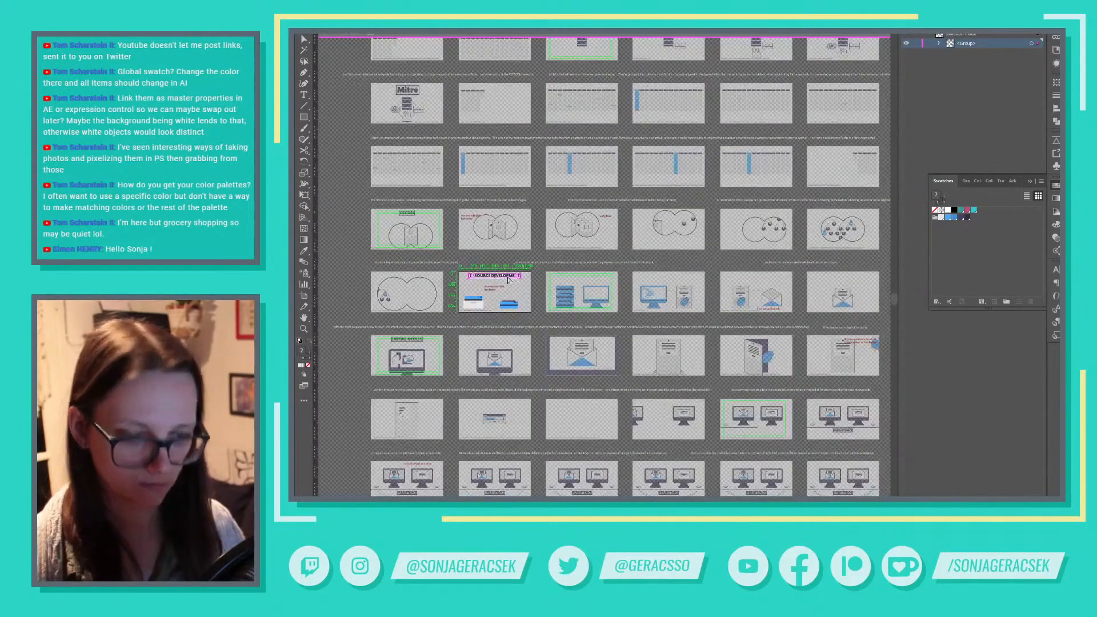
{"action": "double_click", "coordinate": [623, 207]}
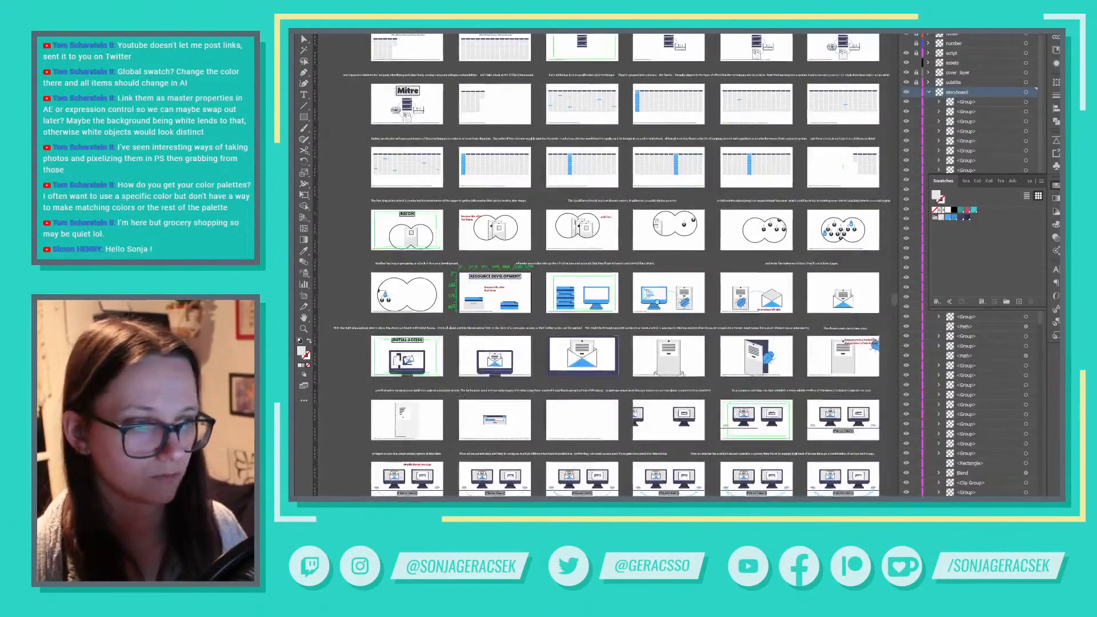
Delete the "Mitre" title text and its box from the "Mitre is the organisation" frame
{"action": "left_click_drag", "start_coordinate": [582, 158], "coordinate": [718, 381]}
{"action": "scroll", "coordinate": [702, 420], "scroll_direction": "up", "scroll_amount": 3}
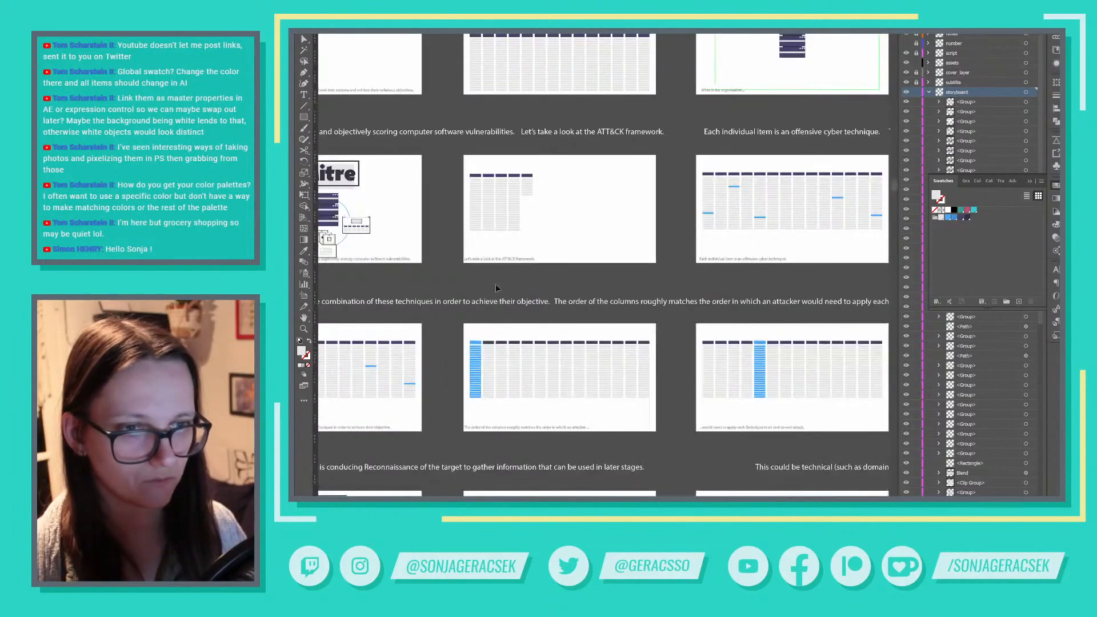
{"action": "left_click_drag", "start_coordinate": [456, 248], "coordinate": [723, 345]}
{"action": "left_click_drag", "start_coordinate": [865, 256], "coordinate": [503, 313]}
{"action": "left_click_drag", "start_coordinate": [877, 269], "coordinate": [403, 314]}
{"action": "mouse_move", "coordinate": [655, 293]}
{"action": "left_mouse_down"}
{"action": "mouse_move", "coordinate": [439, 327]}
{"action": "mouse_move", "coordinate": [668, 315]}
{"action": "left_mouse_up"}
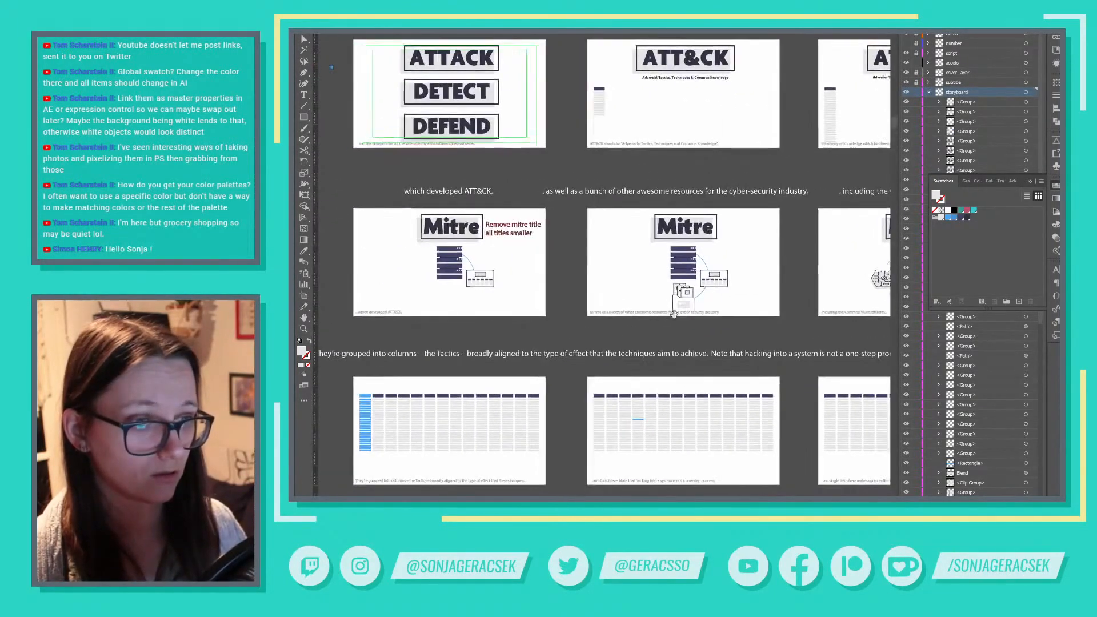
{"action": "left_click_drag", "start_coordinate": [459, 308], "coordinate": [692, 294]}
{"action": "left_click_drag", "start_coordinate": [514, 286], "coordinate": [684, 284]}
{"action": "mouse_move", "coordinate": [543, 303]}
{"action": "left_mouse_down"}
{"action": "mouse_move", "coordinate": [604, 318]}
{"action": "mouse_move", "coordinate": [587, 326]}
{"action": "left_mouse_up"}
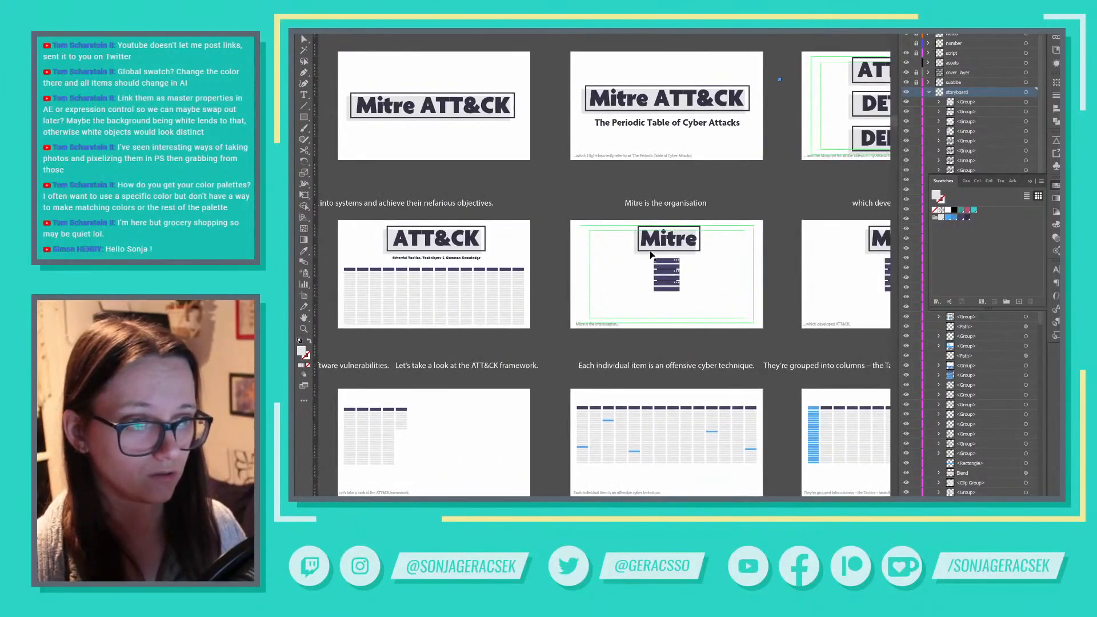
{"action": "left_click", "coordinate": [661, 247]}
{"action": "key", "text": "Delete"}
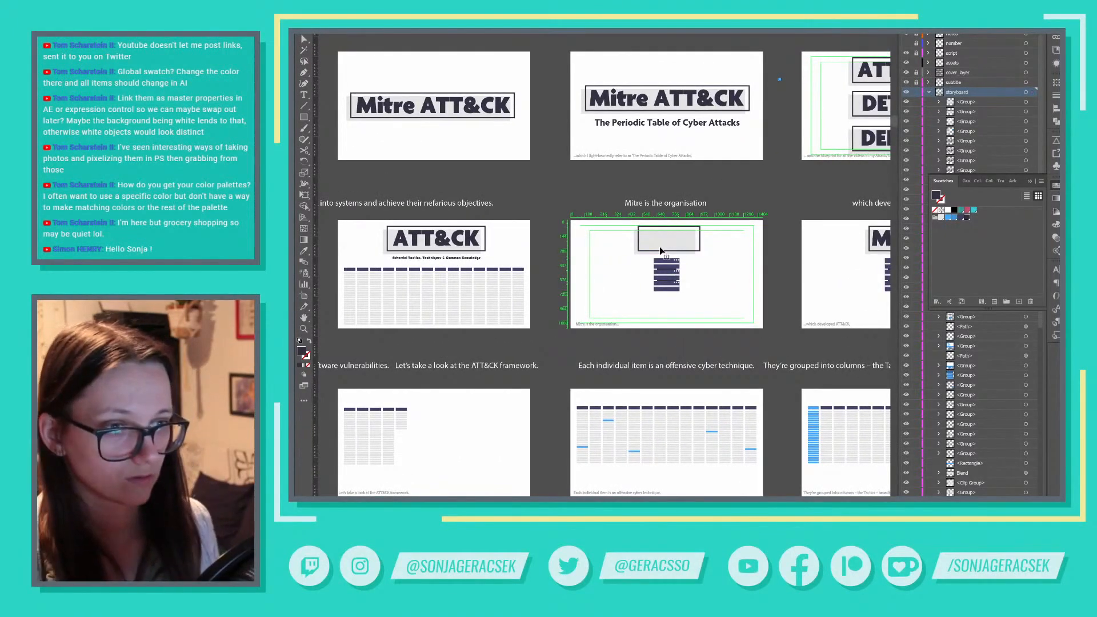
{"action": "left_click", "coordinate": [661, 244]}
{"action": "key", "text": "Delete"}
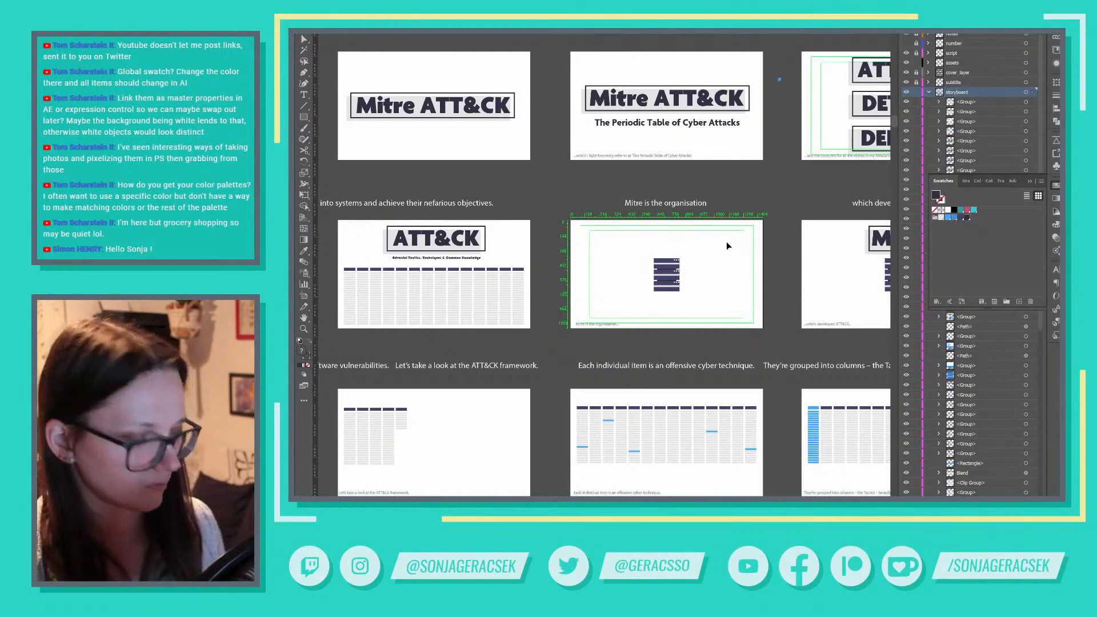
Select the server icon in the "Mitre is the organisation" frame and collapse the two expanded groups in the layer list
{"action": "left_click", "coordinate": [673, 276]}
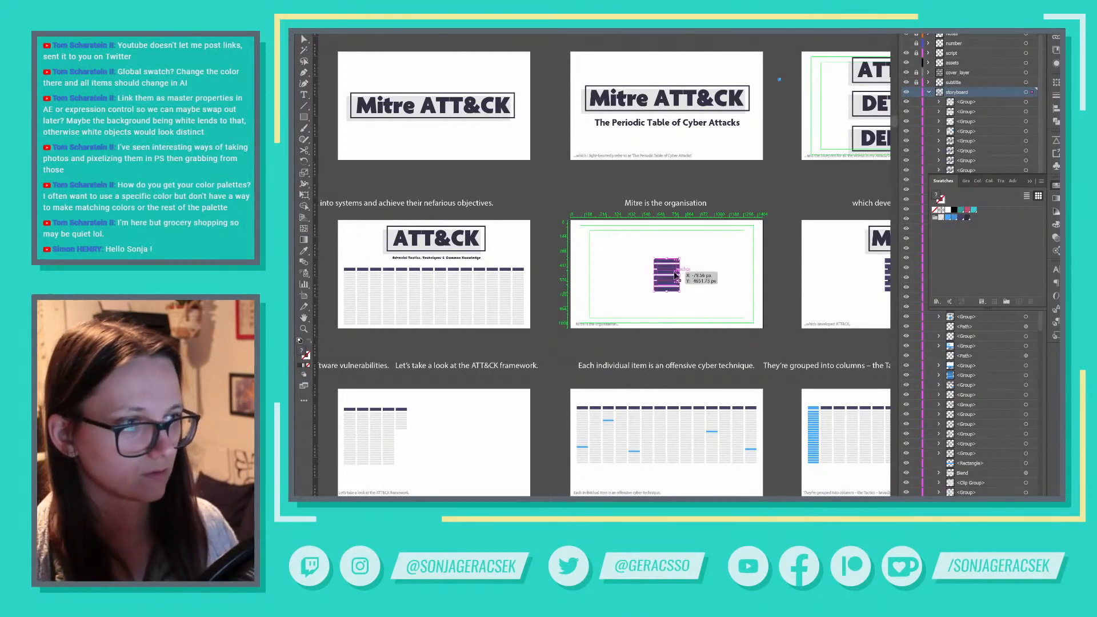
{"action": "left_click", "coordinate": [1030, 181]}
{"action": "scroll", "coordinate": [951, 238], "scroll_direction": "down", "scroll_amount": 5}
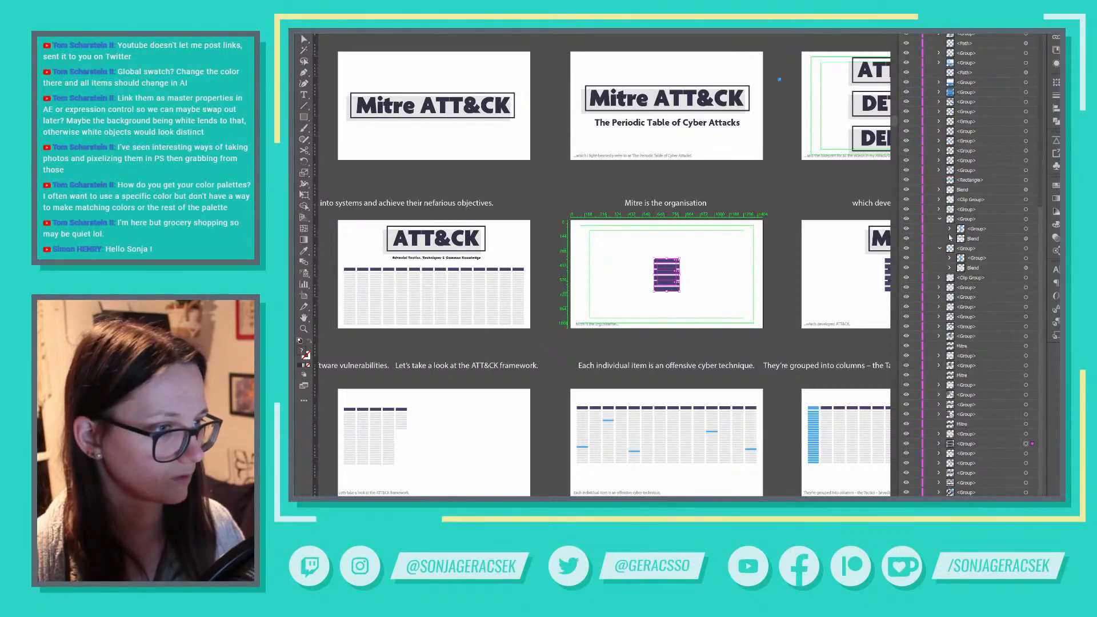
{"action": "left_click", "coordinate": [940, 219]}
{"action": "left_click", "coordinate": [940, 230]}
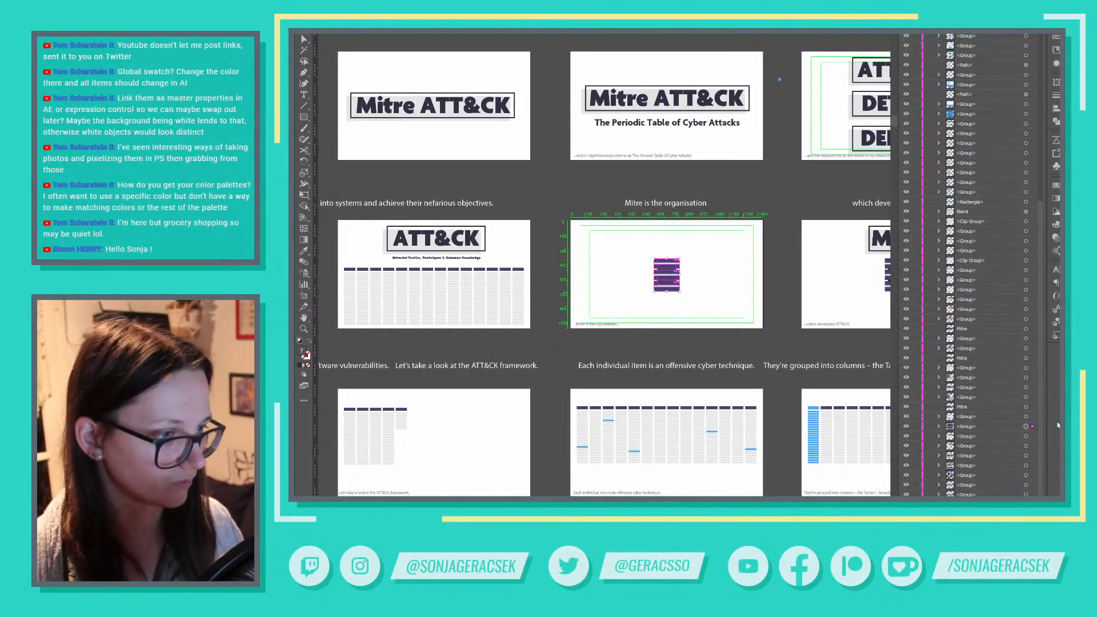
Paste the boxed "RESOURCE DEVELOPMENT" title in place in the "Mitre is the organisation" frame and change its text to "MITRE"
{"action": "key", "text": "ctrl+f"}
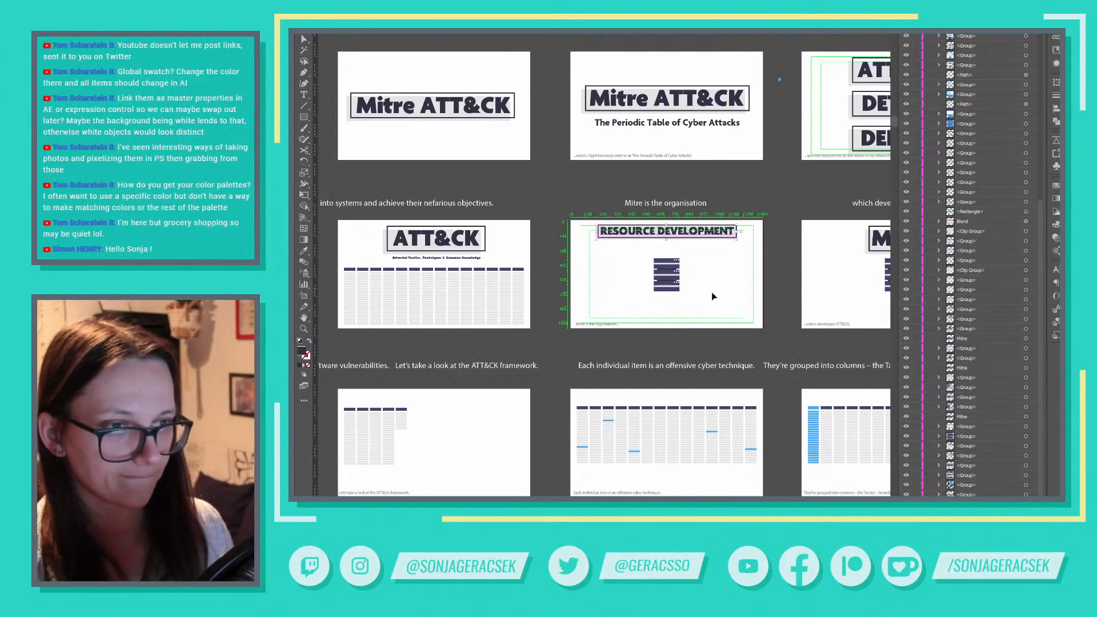
{"action": "left_click", "coordinate": [720, 255]}
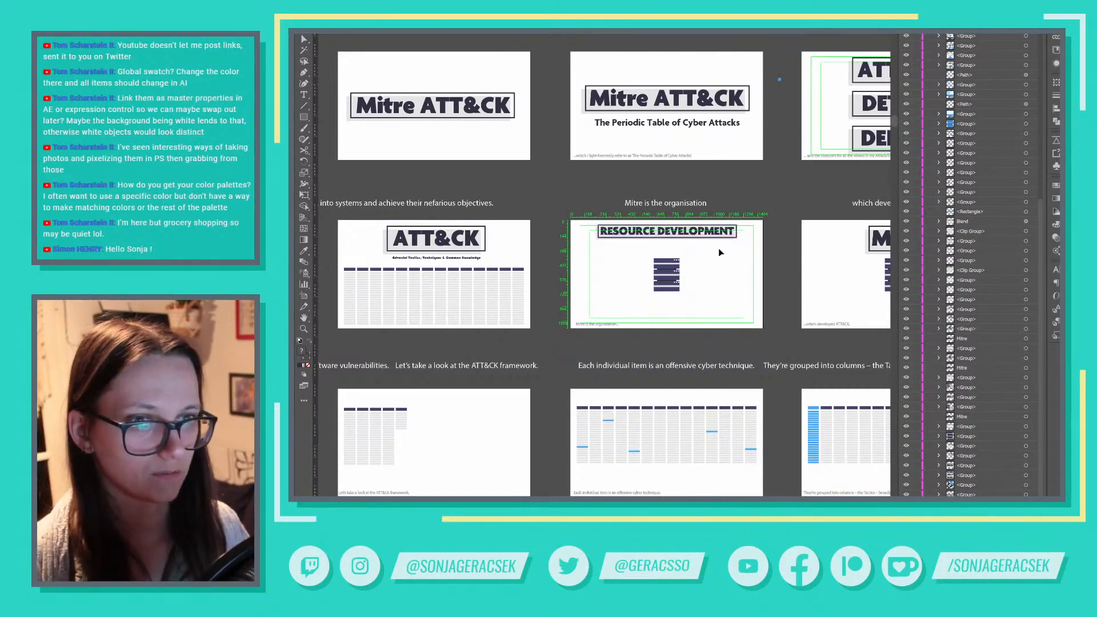
{"action": "double_click", "coordinate": [692, 234]}
{"action": "double_click", "coordinate": [701, 232]}
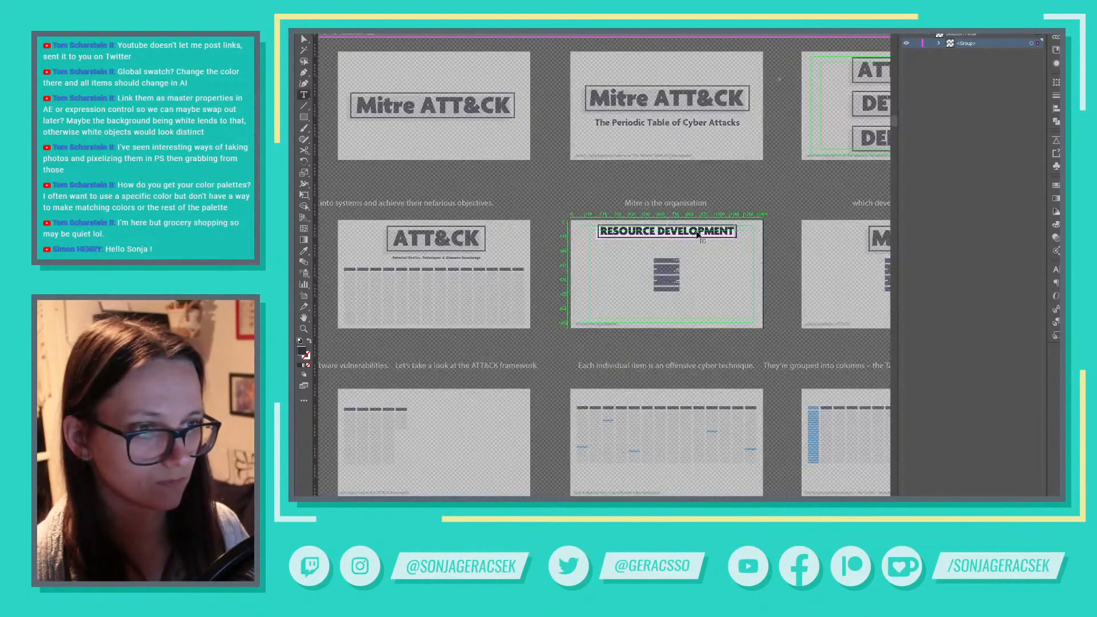
{"action": "type", "text": "MITRE"}
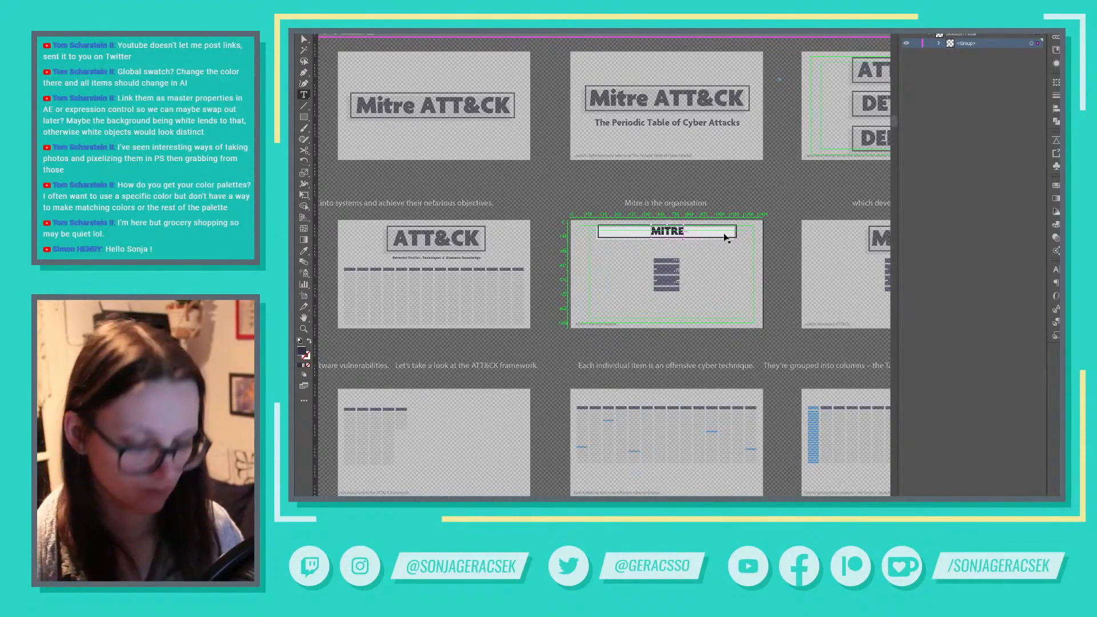
Turn off All Caps for the pasted title, correct its text to "Mitre" with a capital M, and leave isolation mode
{"action": "key", "text": "ctrl+a"}
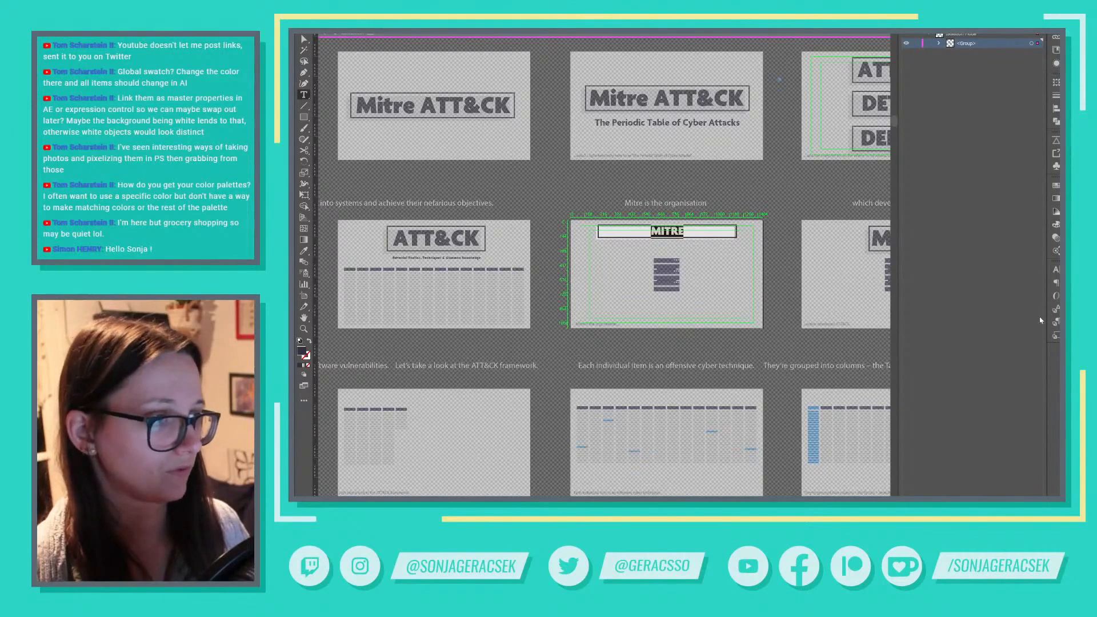
{"action": "left_click", "coordinate": [1055, 309]}
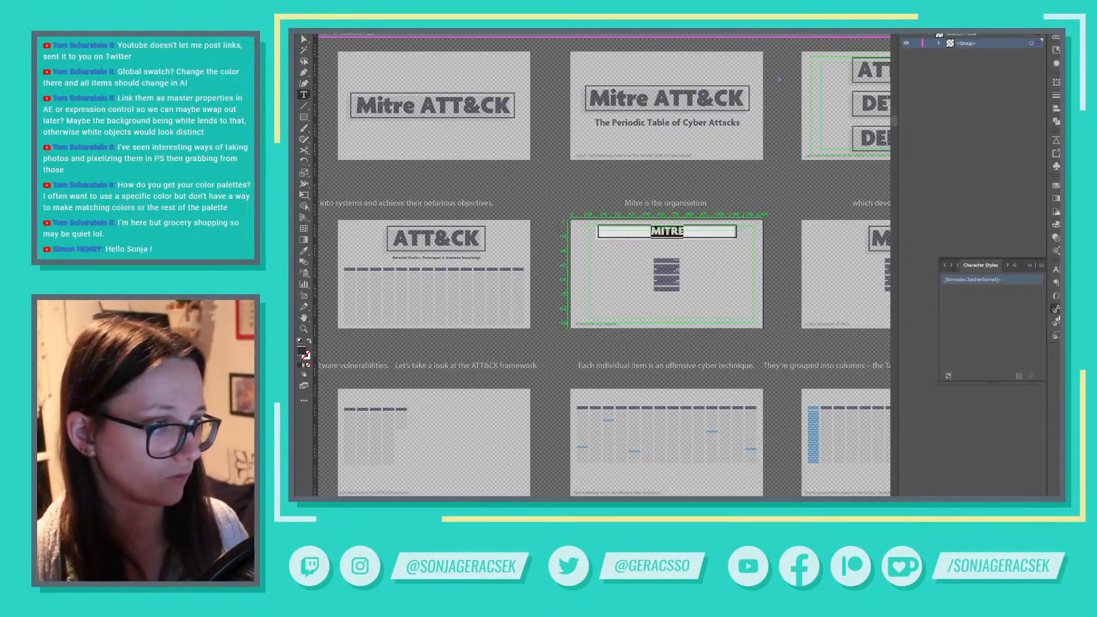
{"action": "left_click", "coordinate": [1057, 271]}
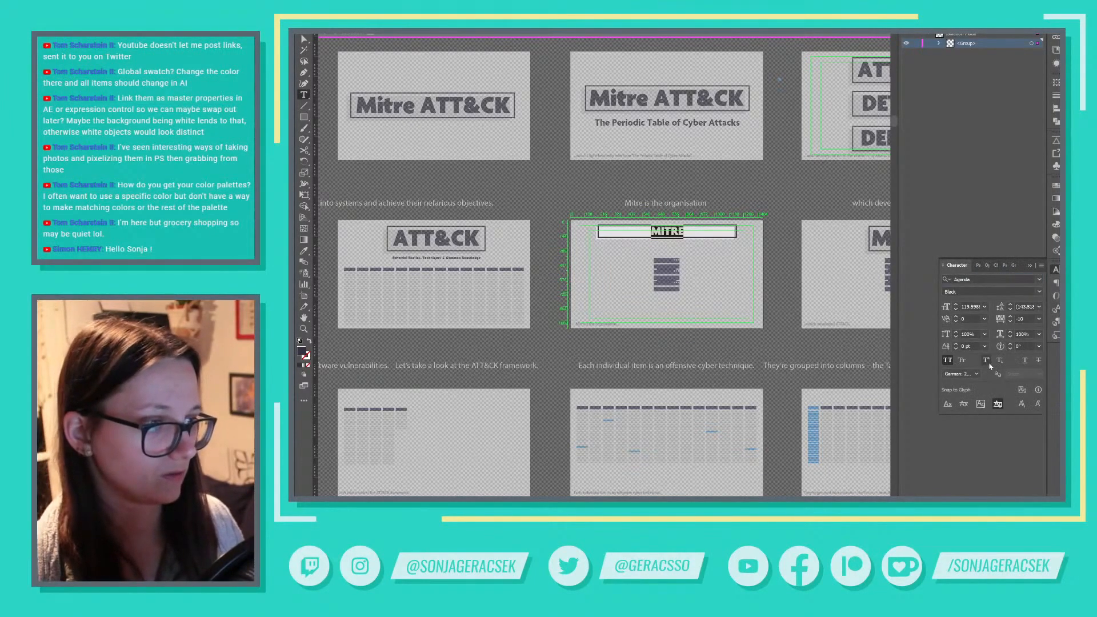
{"action": "left_click", "coordinate": [947, 361]}
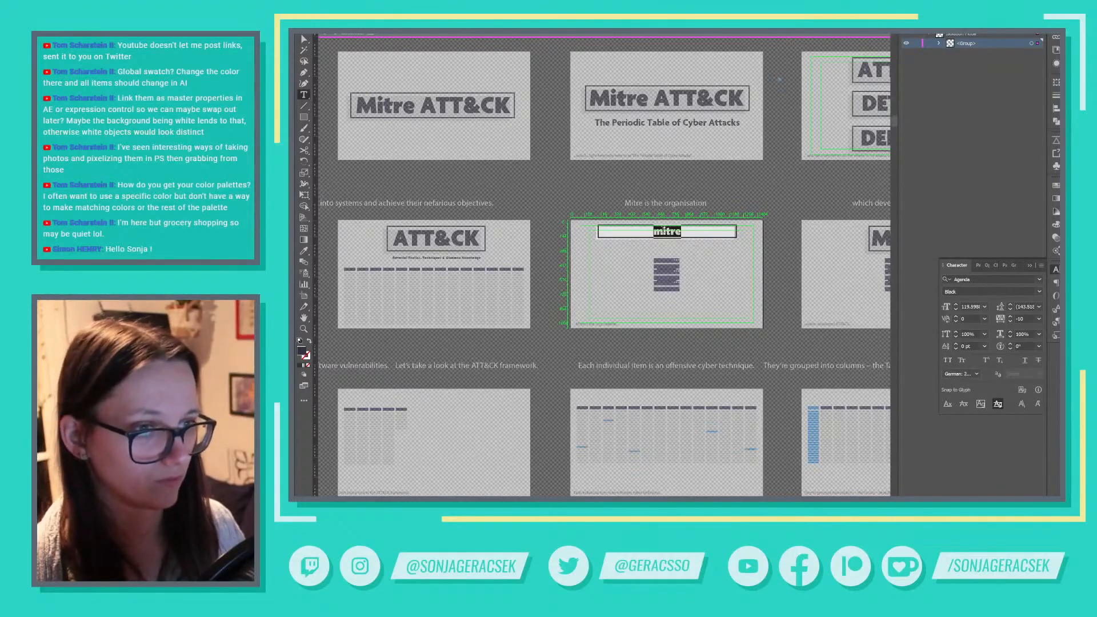
{"action": "left_click", "coordinate": [663, 232]}
{"action": "key", "text": "BackSpace"}
{"action": "type", "text": "M"}
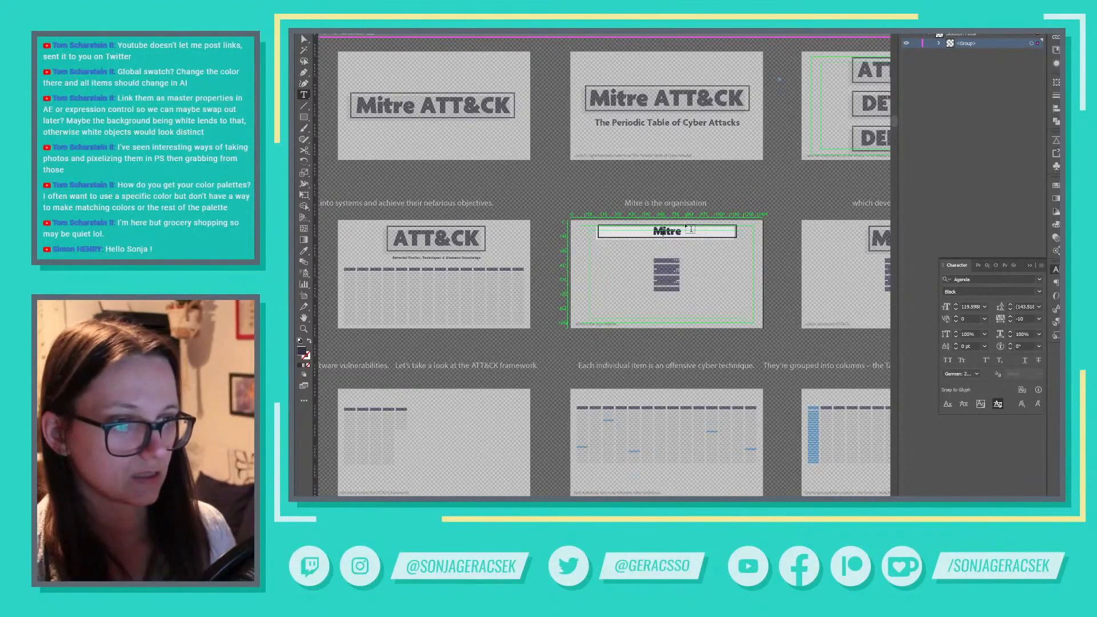
{"action": "key", "text": "Escape"}
{"action": "left_click", "coordinate": [753, 287]}
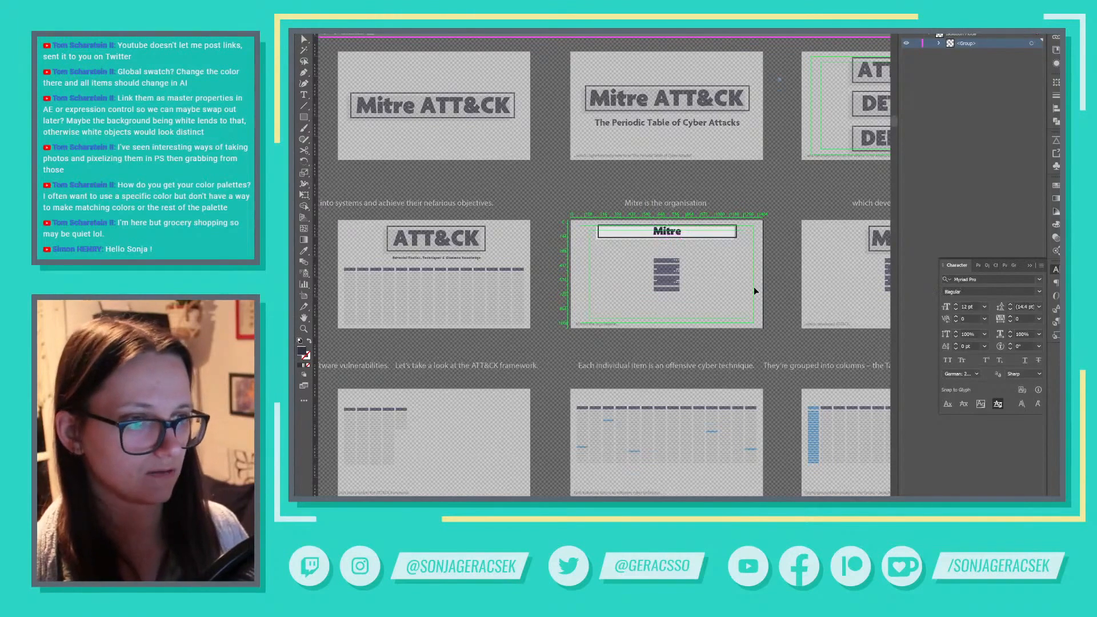
{"action": "double_click", "coordinate": [727, 275]}
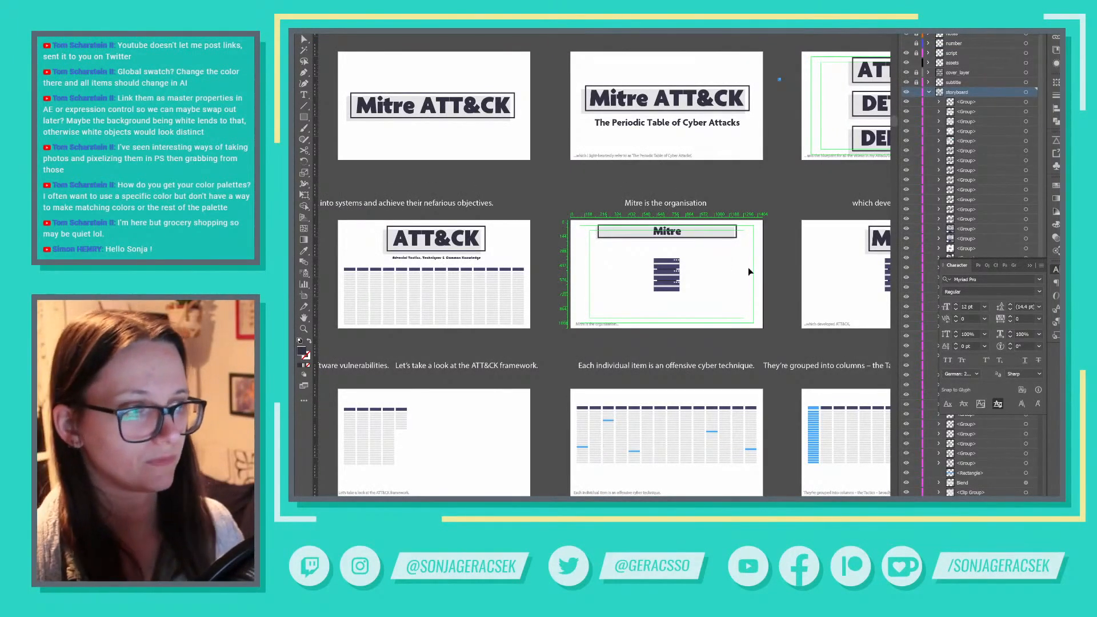
Narrow the box around the small "Mitre" title from both sides so it fits closely around the word
{"action": "scroll", "coordinate": [743, 268], "scroll_direction": "up", "scroll_amount": 2}
{"action": "key", "text": "a"}
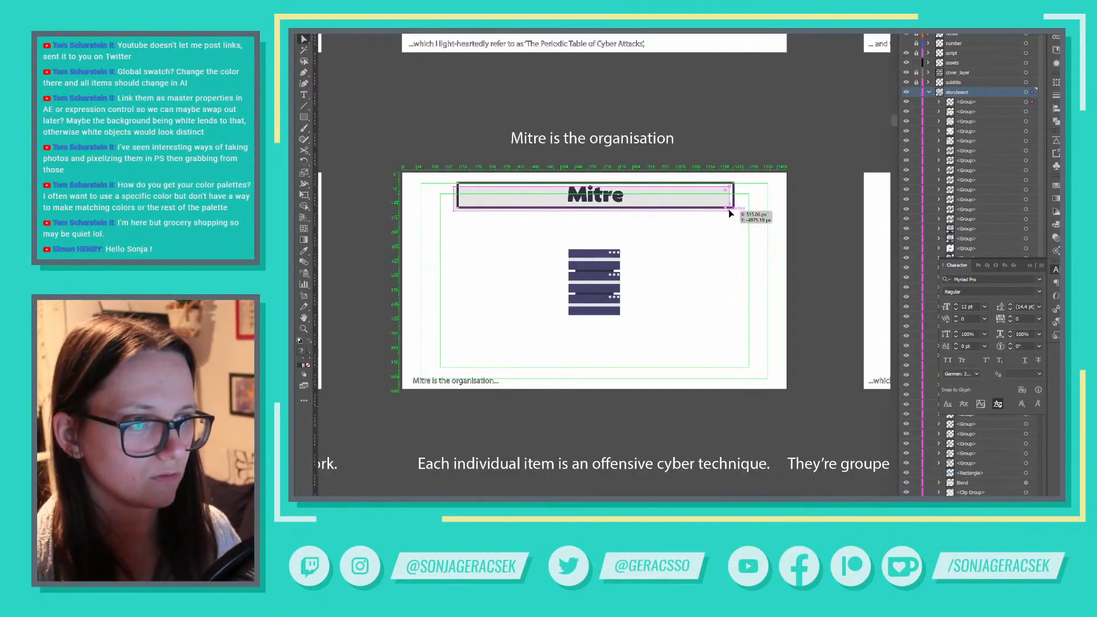
{"action": "left_click_drag", "start_coordinate": [729, 209], "coordinate": [624, 215]}
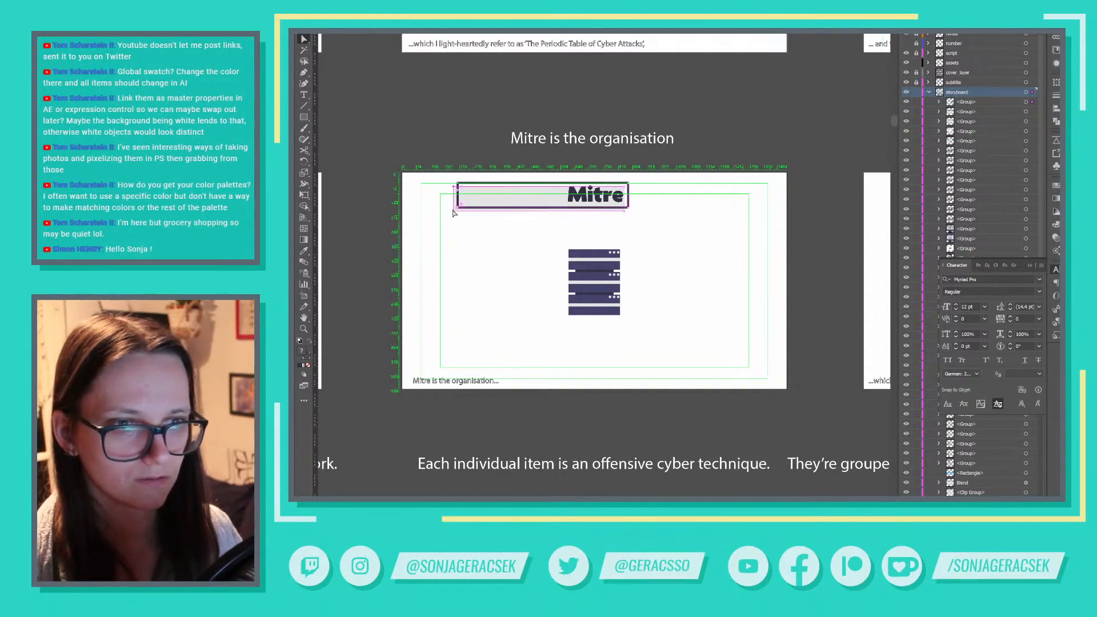
{"action": "left_click_drag", "start_coordinate": [453, 212], "coordinate": [558, 216]}
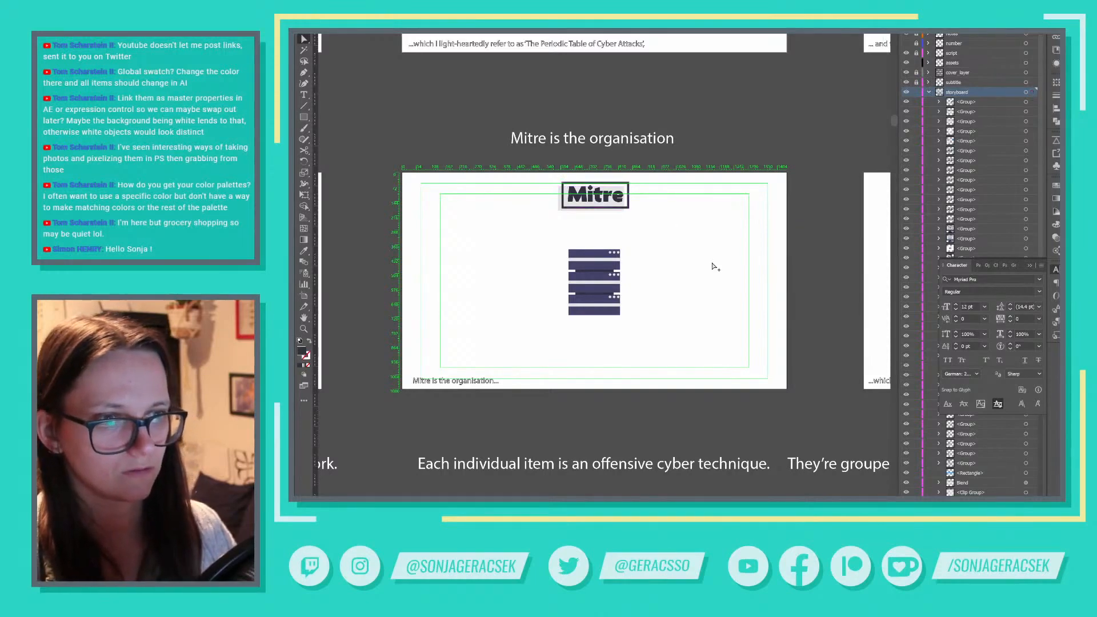
Delete the large "Mitre" title and its box from the "which developed ATT&CK" frame
{"action": "scroll", "coordinate": [712, 264], "scroll_direction": "down", "scroll_amount": 2}
{"action": "left_click_drag", "start_coordinate": [761, 258], "coordinate": [621, 285]}
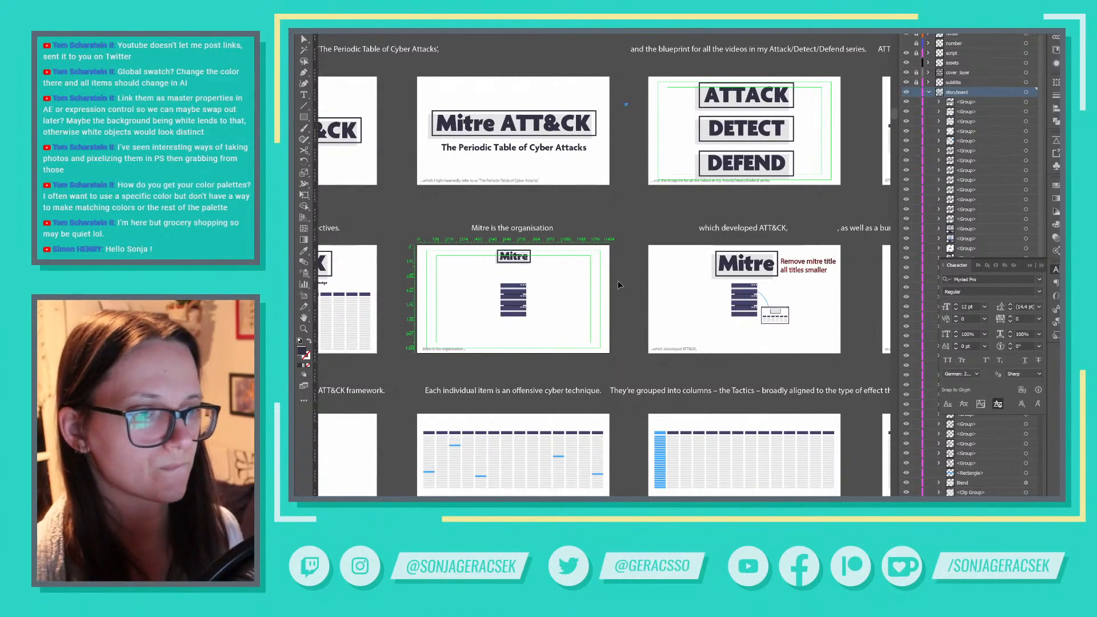
{"action": "left_click", "coordinate": [757, 261]}
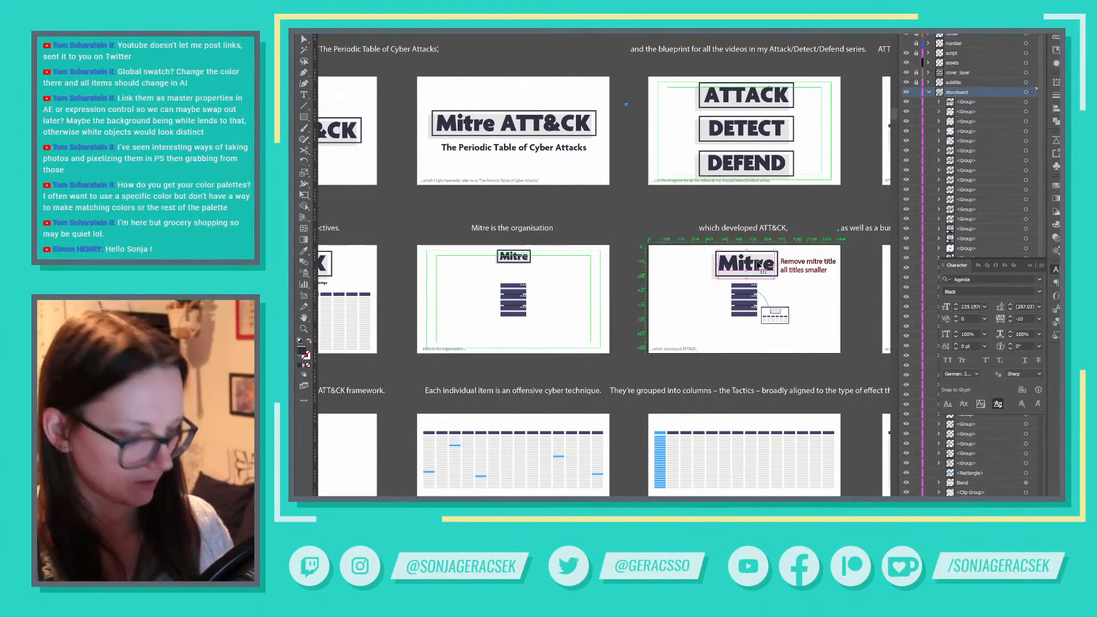
{"action": "left_click", "coordinate": [757, 261]}
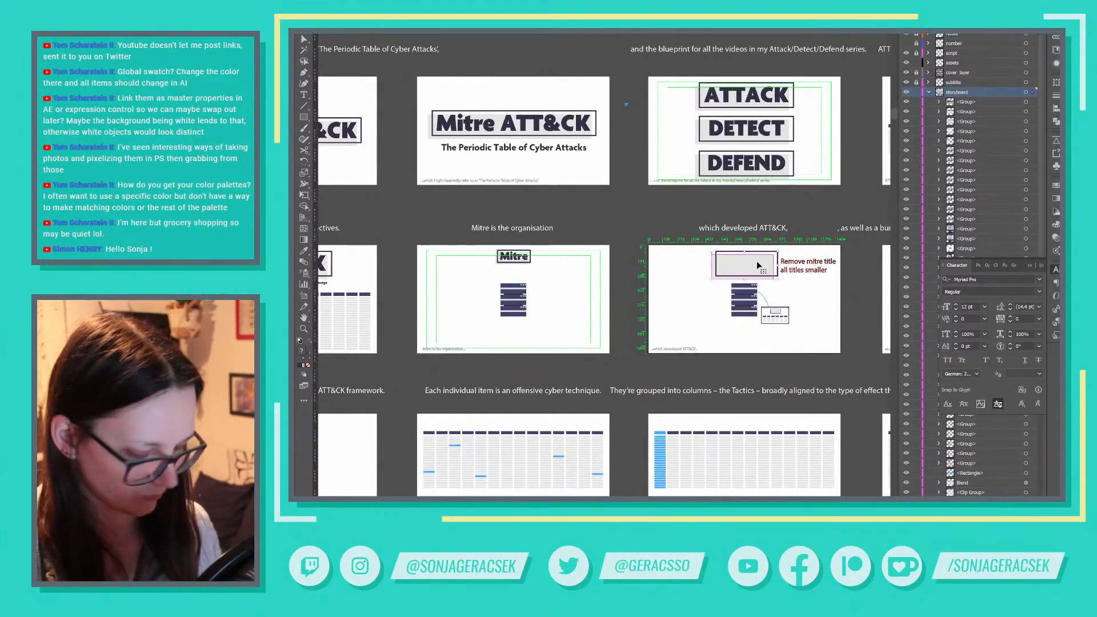
{"action": "key", "text": "Delete"}
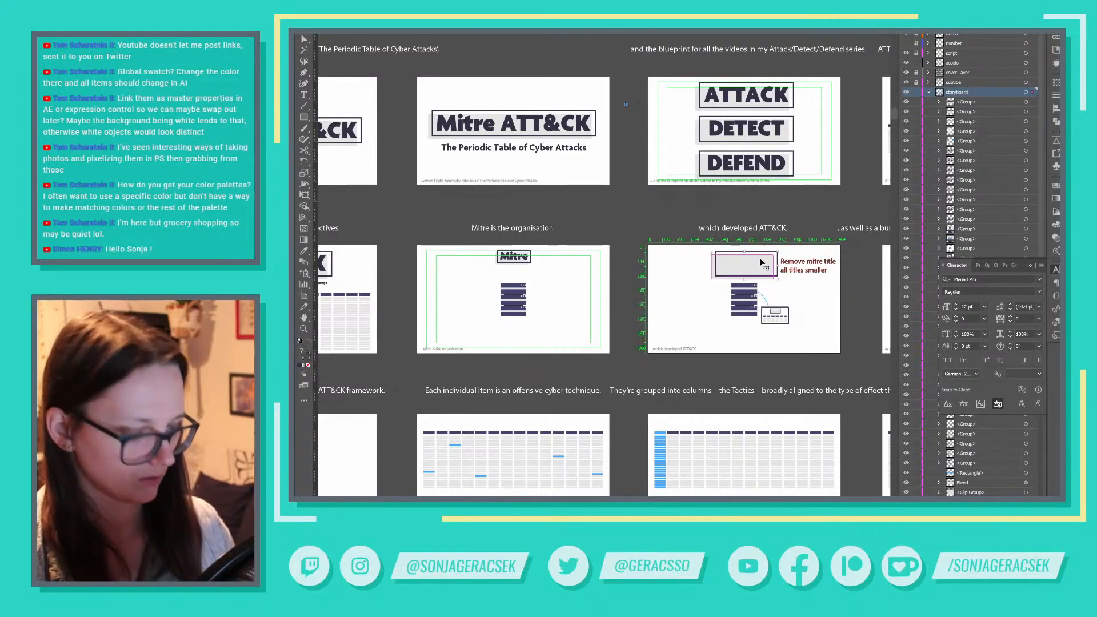
Delete the "Mitre" title and its box from the "as well as a bunch of other awesome resources" frame
{"action": "scroll", "coordinate": [760, 262], "scroll_direction": "down", "scroll_amount": 1}
{"action": "left_click_drag", "start_coordinate": [794, 261], "coordinate": [623, 312]}
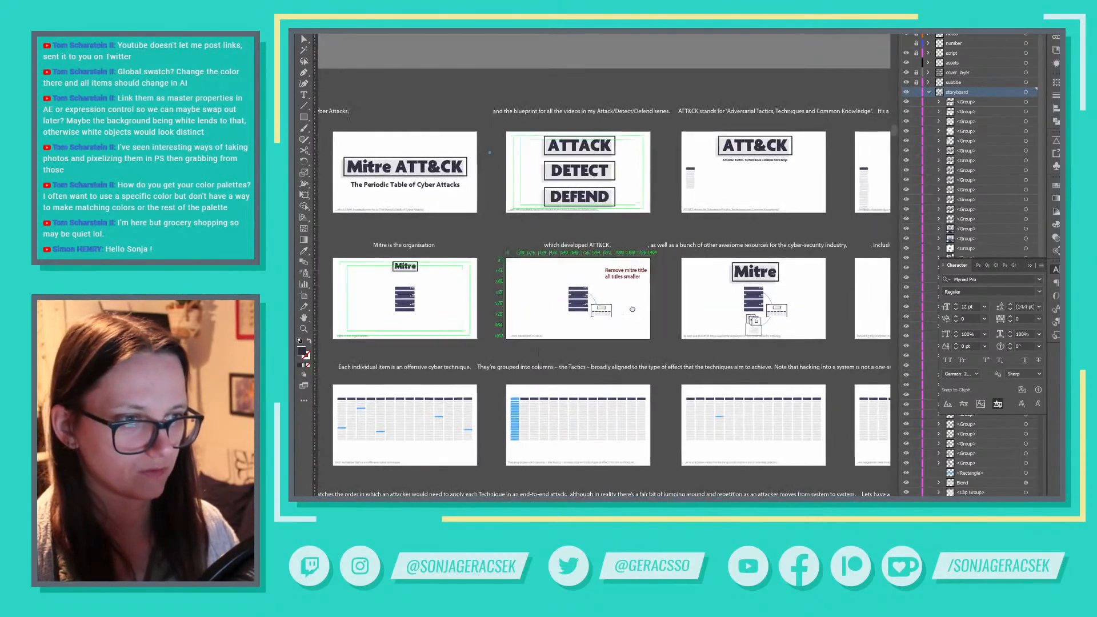
{"action": "left_click", "coordinate": [763, 274]}
{"action": "key", "text": "Delete"}
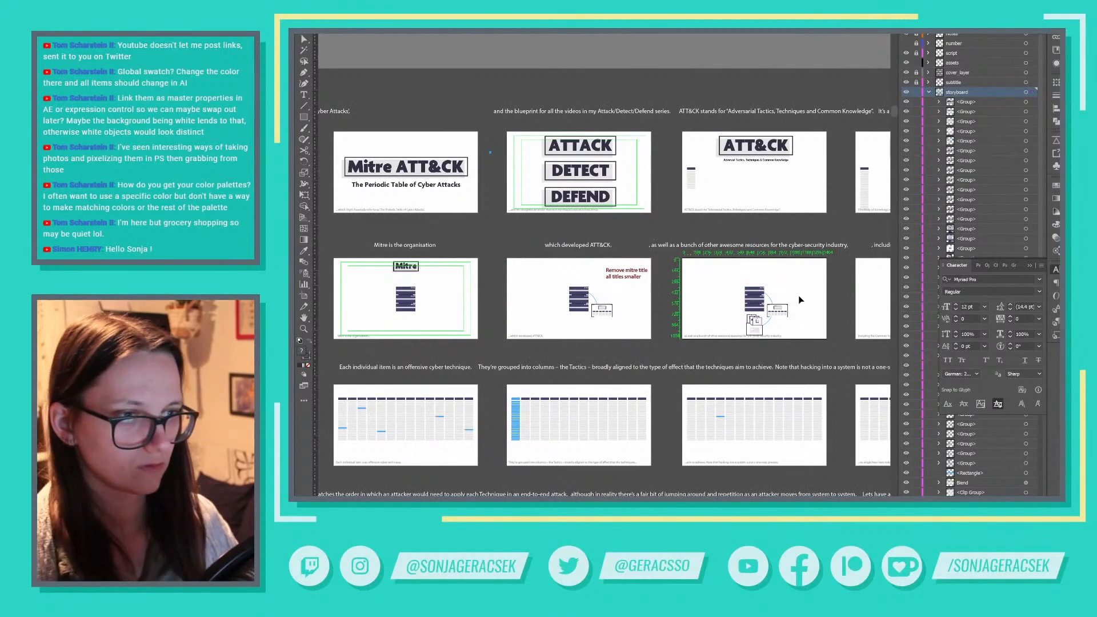
Delete the "Mitre" title and its box from the "including the Common Vulnerabilities" frame
{"action": "left_click_drag", "start_coordinate": [815, 295], "coordinate": [650, 298]}
{"action": "left_click", "coordinate": [782, 272]}
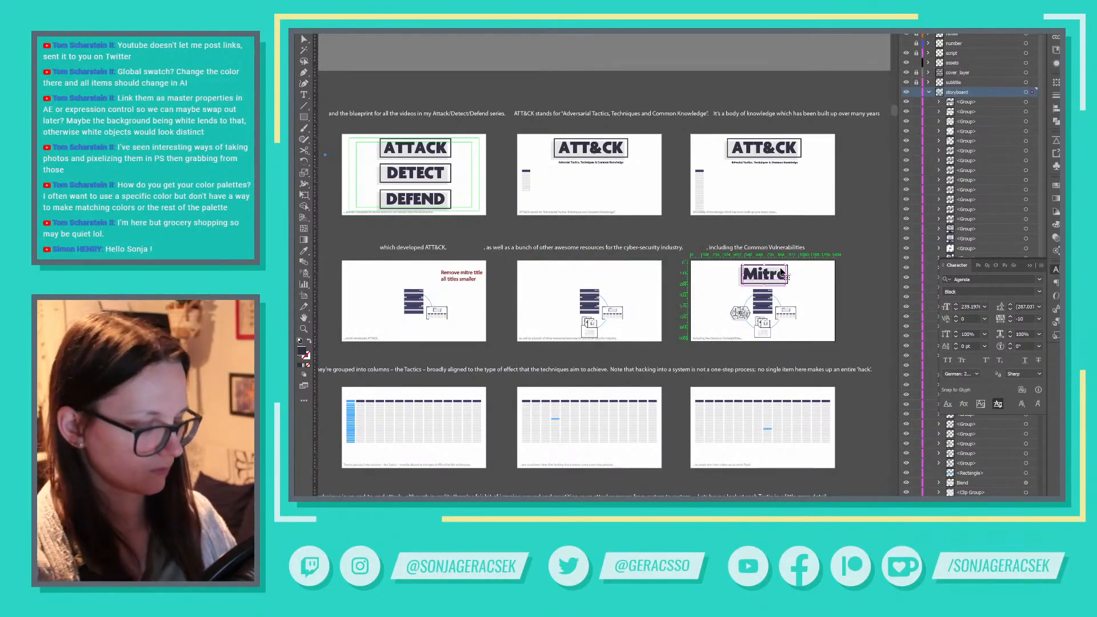
{"action": "key", "text": "Delete"}
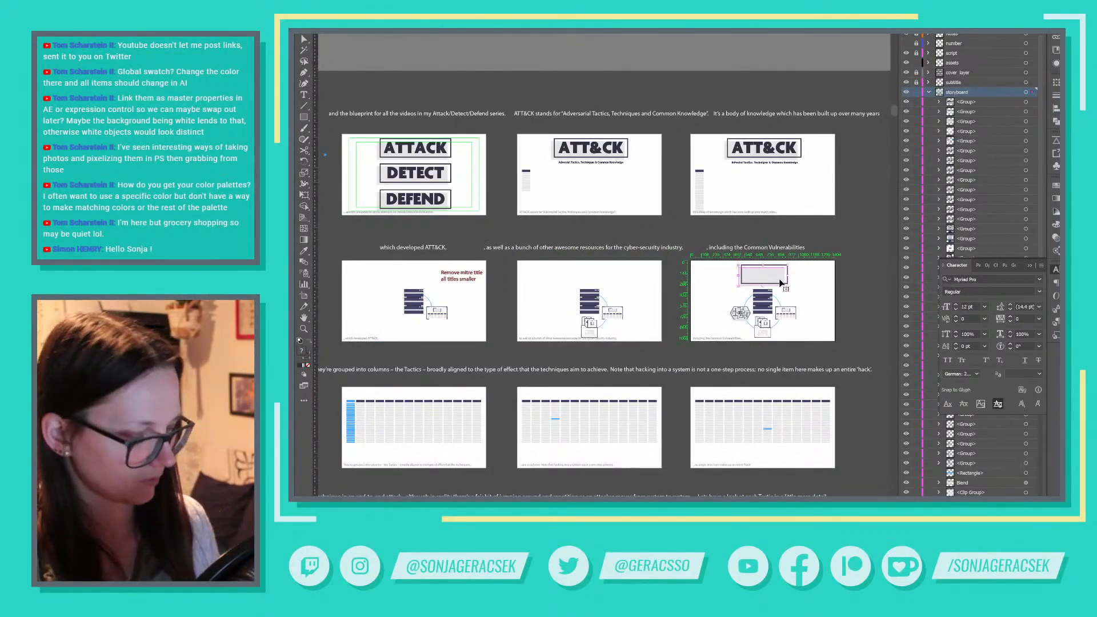
{"action": "key", "text": "Delete"}
Move the server diagrams up in the "which developed ATT&CK", "other awesome resources" and "Common Vulnerabilities" frames, filling the space of the deleted titles
{"action": "scroll", "coordinate": [793, 296], "scroll_direction": "down", "scroll_amount": 4}
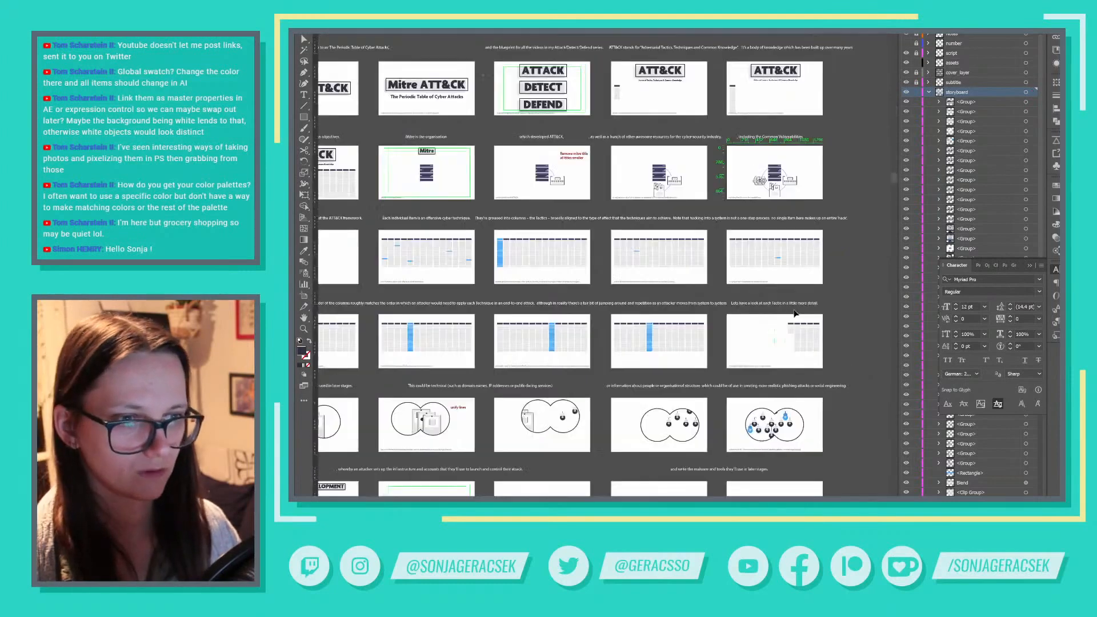
{"action": "left_click", "coordinate": [545, 183]}
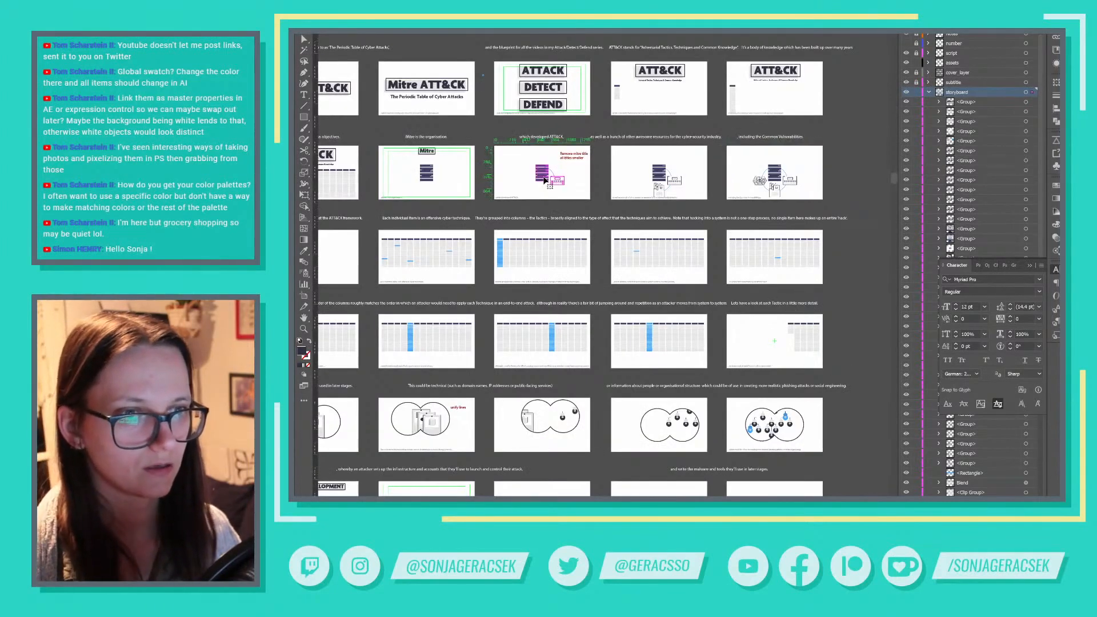
{"action": "left_click", "coordinate": [778, 178]}
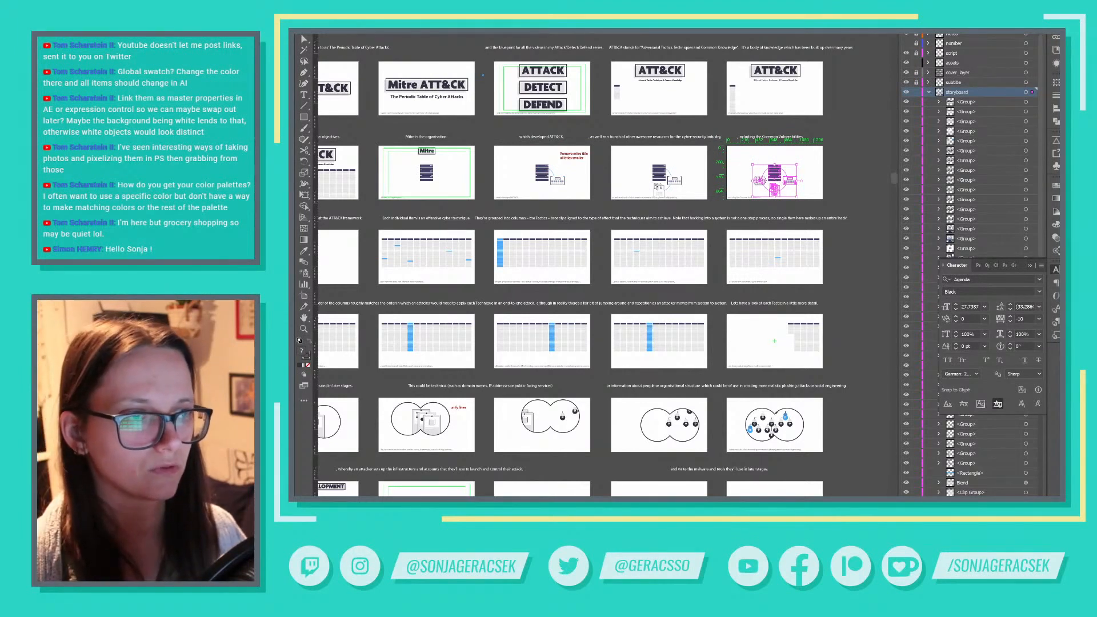
{"action": "key", "text": "shift+Up"}
{"action": "left_click", "coordinate": [661, 176], "text": "shift"}
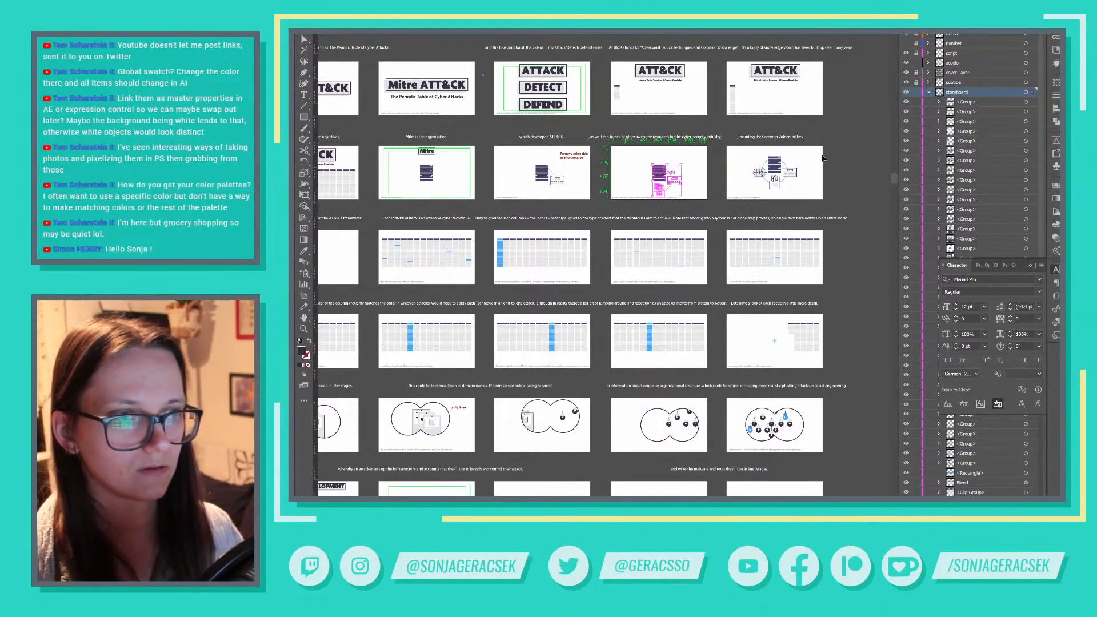
{"action": "left_click", "coordinate": [776, 167]}
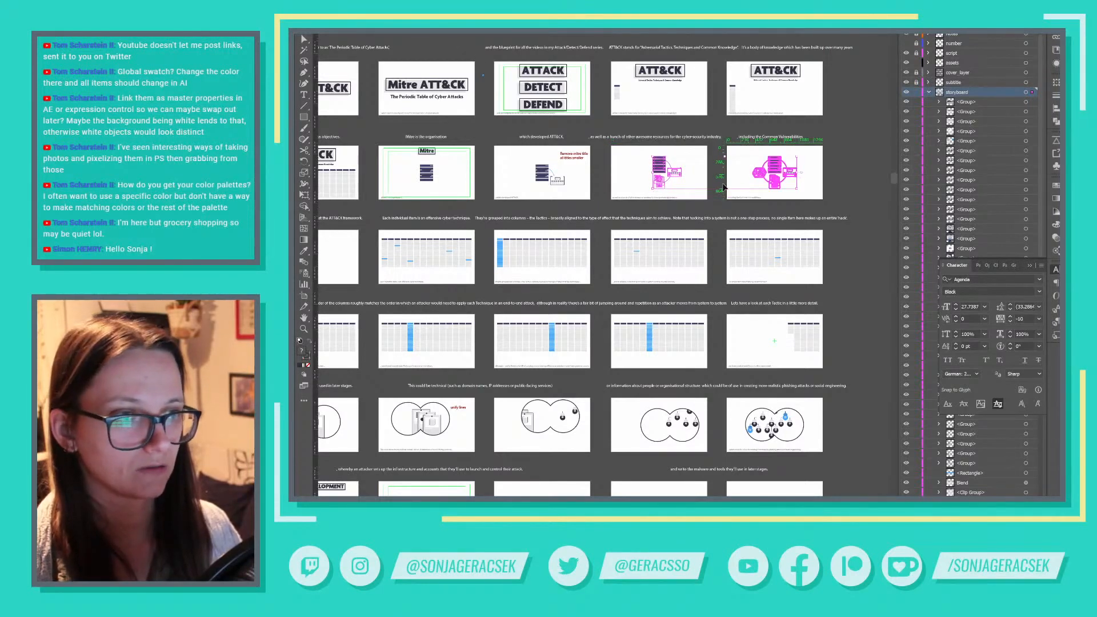
{"action": "left_click", "coordinate": [542, 174], "text": "shift"}
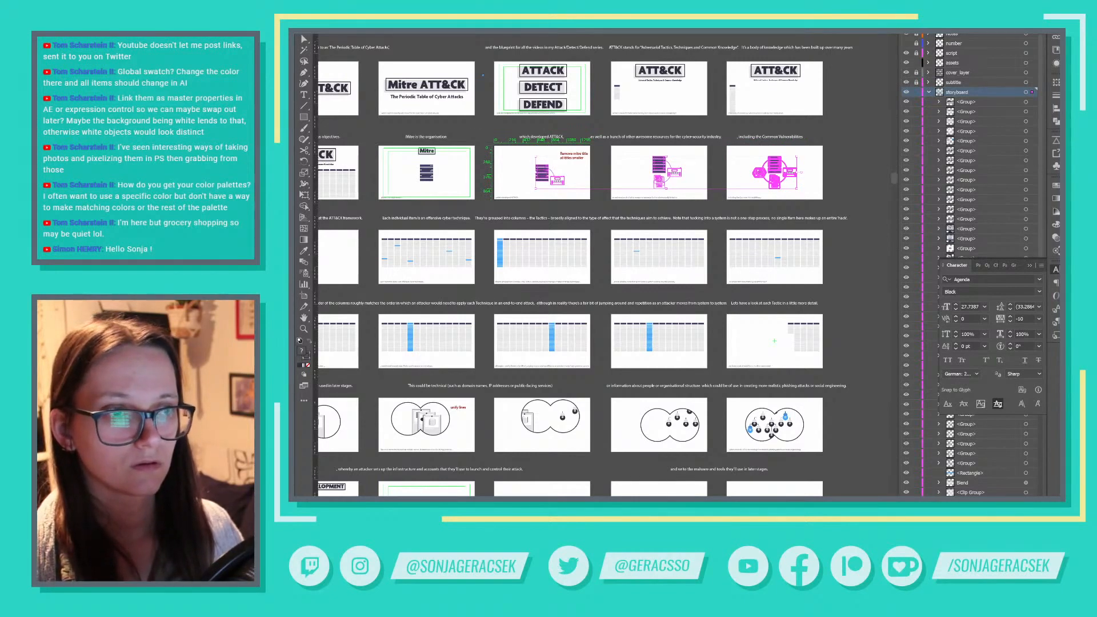
{"action": "left_click", "coordinate": [616, 284]}
Delete the "Mitre" title and its box from the "and Exposures database" frame
{"action": "left_click_drag", "start_coordinate": [459, 266], "coordinate": [590, 264]}
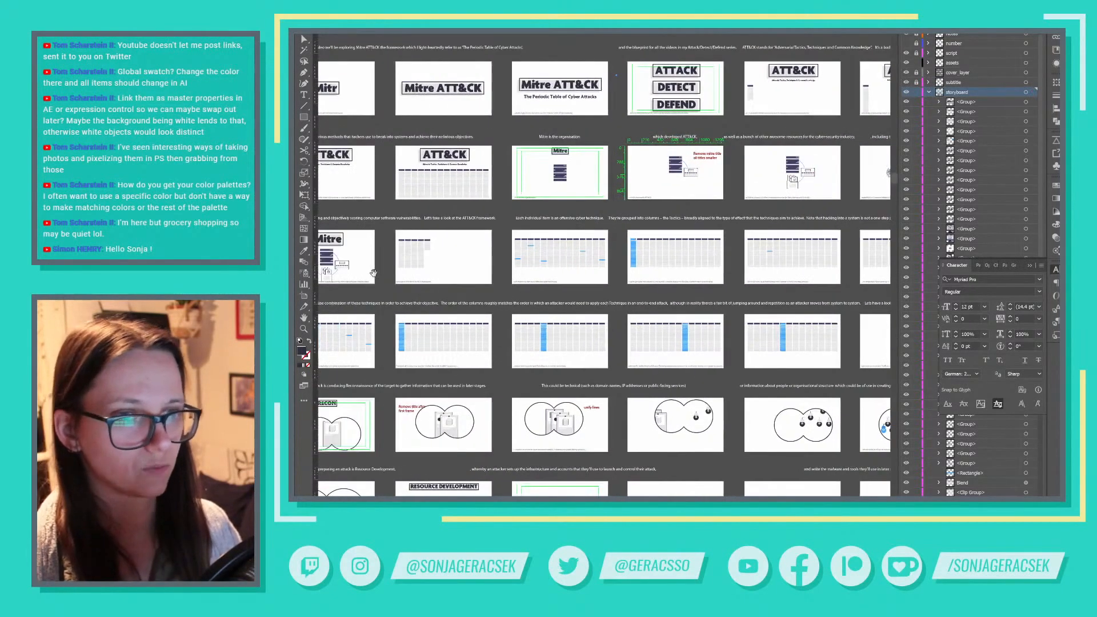
{"action": "left_click_drag", "start_coordinate": [373, 274], "coordinate": [650, 277]}
{"action": "left_click", "coordinate": [613, 249]}
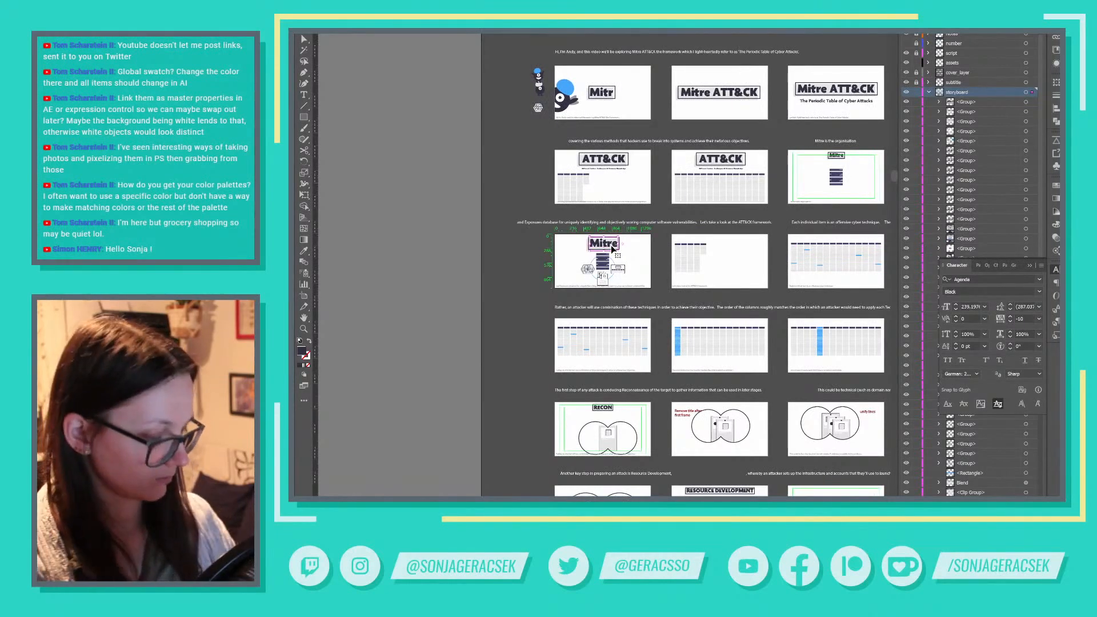
{"action": "key", "text": "Delete"}
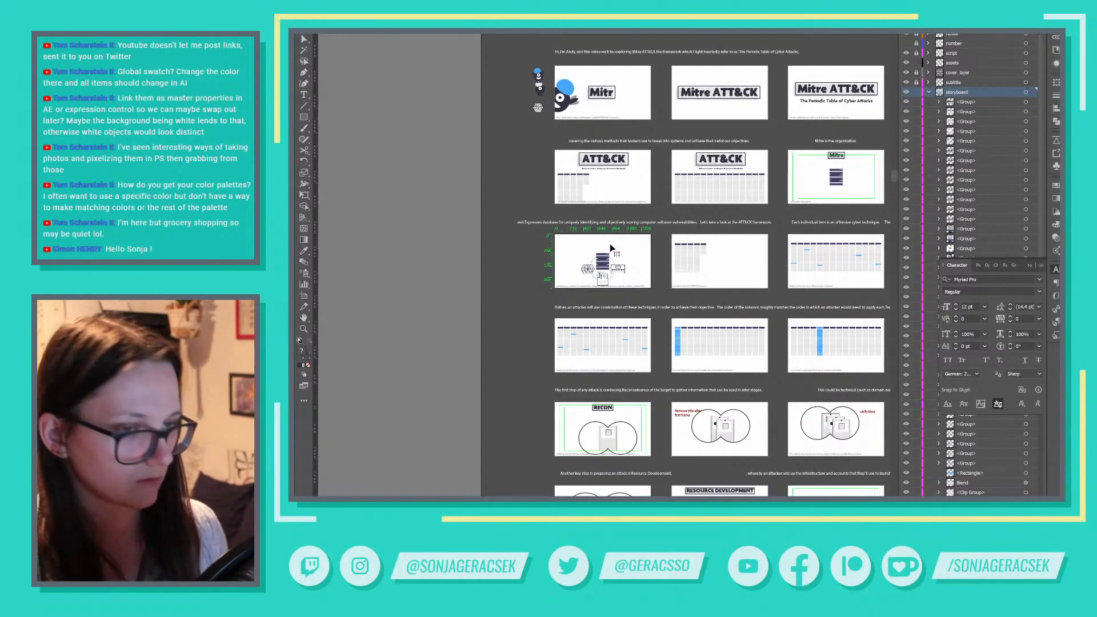
{"action": "left_click", "coordinate": [832, 178]}
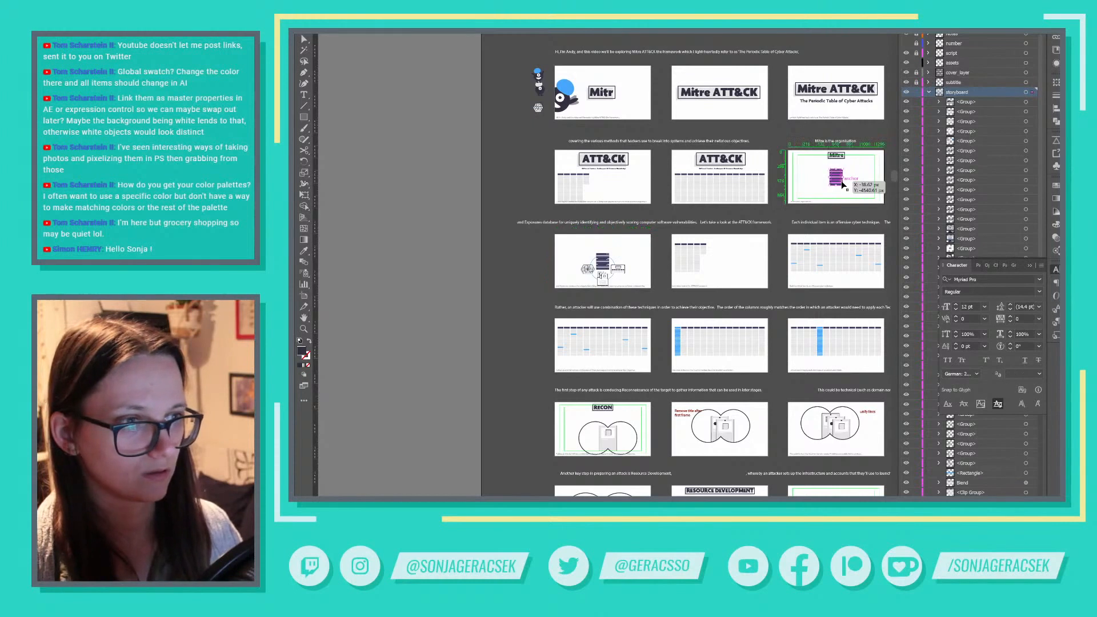
{"action": "left_click", "coordinate": [622, 259]}
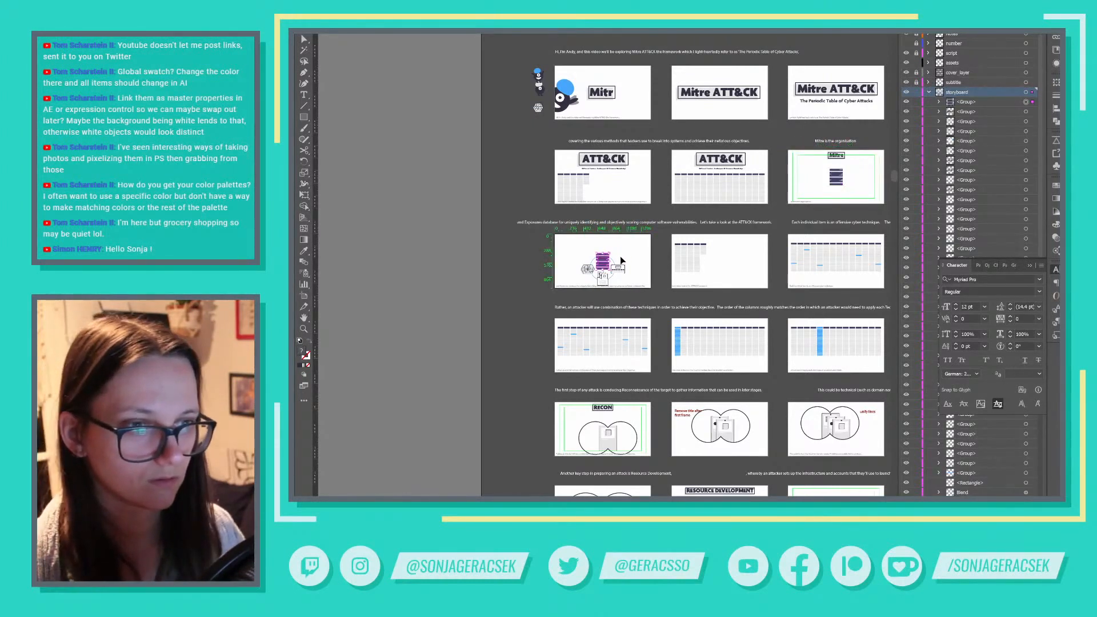
{"action": "key", "text": "ctrl+z"}
Align the server diagram in the "and Exposures database" frame with the "which developed ATT&CK" frame's diagram, using a temporary pasted copy as reference
{"action": "left_click_drag", "start_coordinate": [770, 249], "coordinate": [564, 268]}
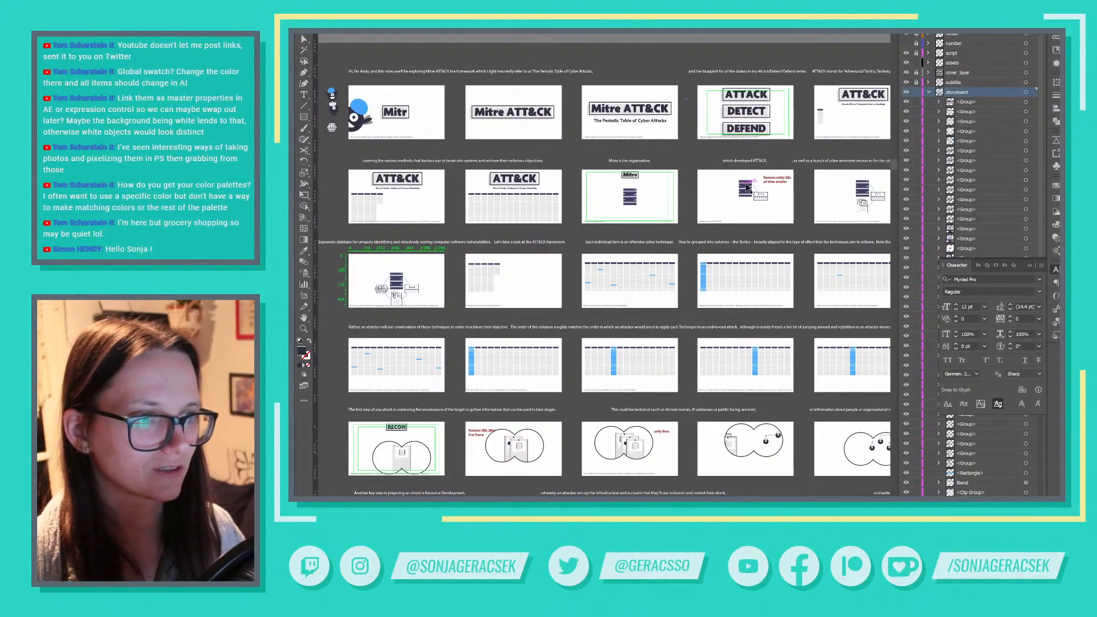
{"action": "left_click", "coordinate": [749, 190]}
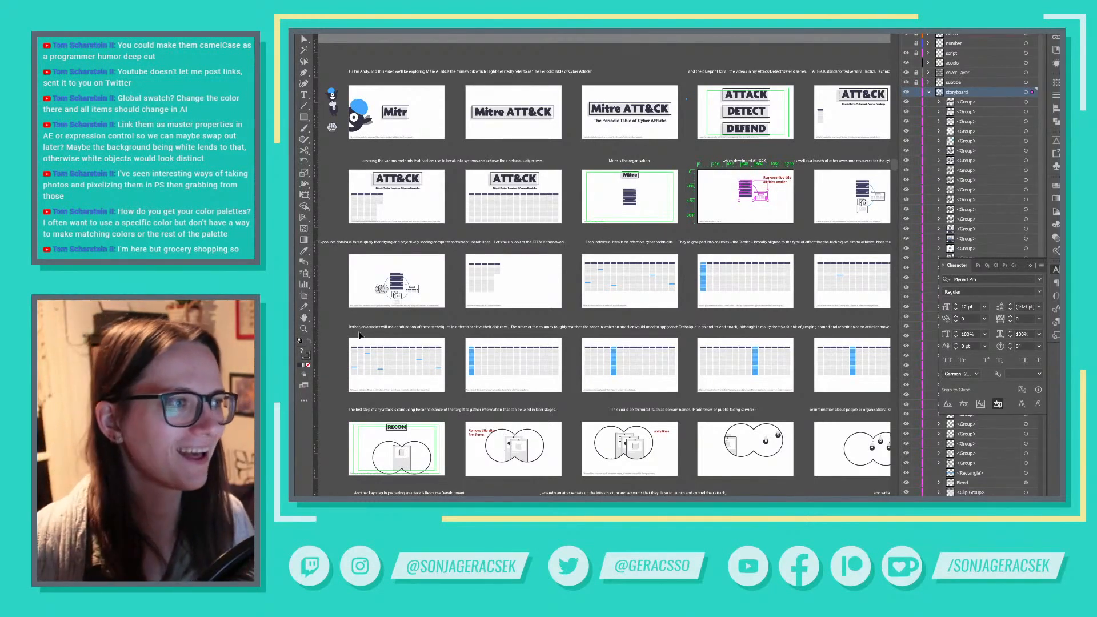
{"action": "left_click", "coordinate": [401, 287]}
{"action": "key", "text": "ctrl+c"}
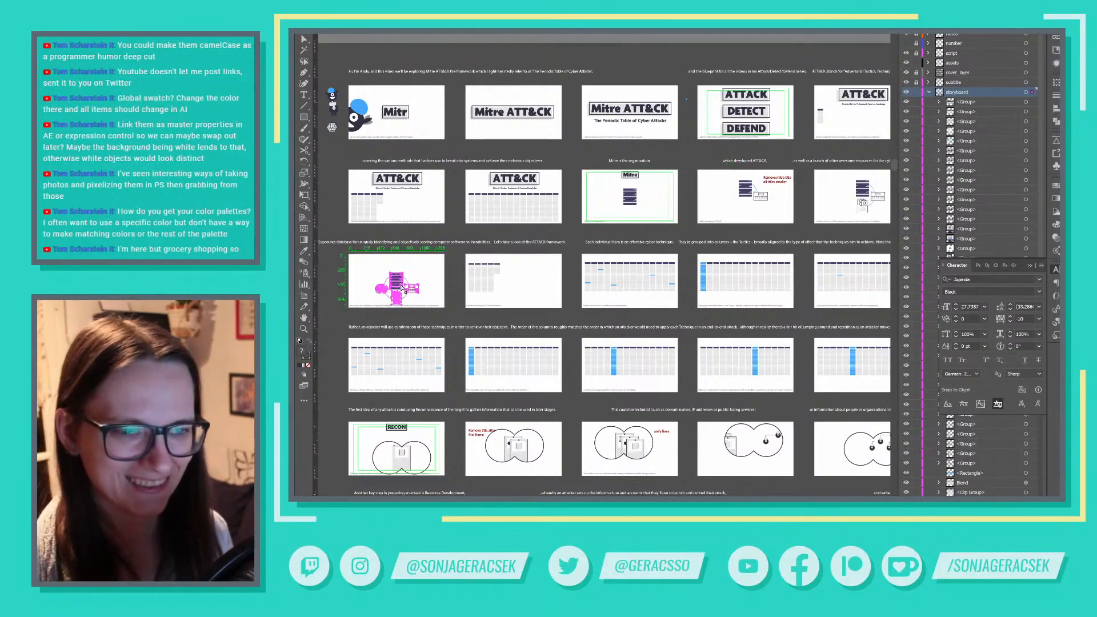
{"action": "key", "text": "ctrl+f"}
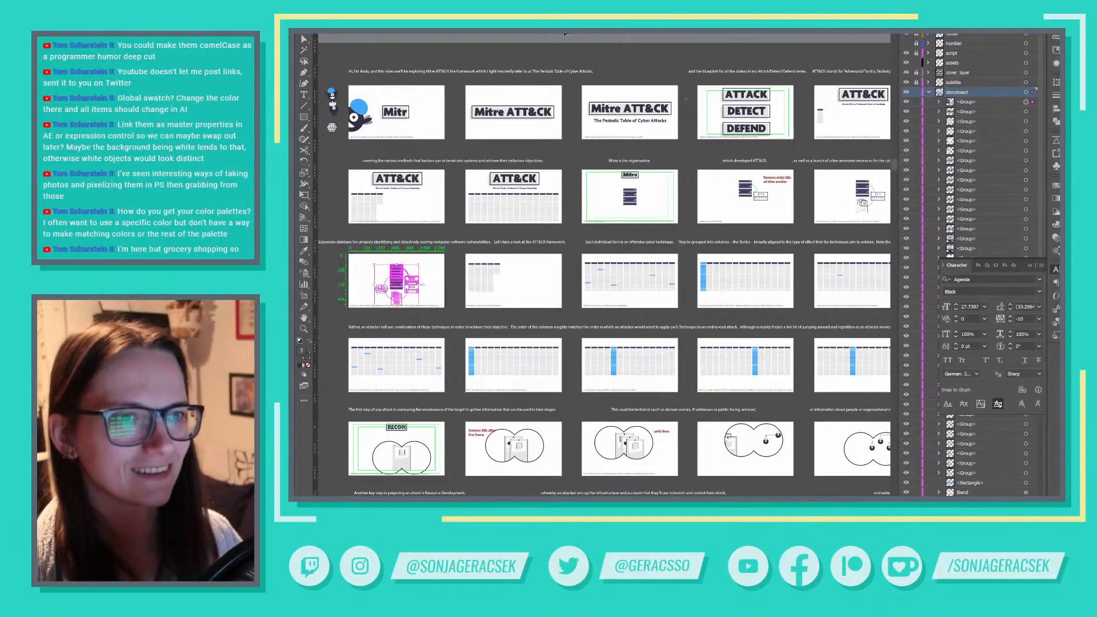
{"action": "left_click", "coordinate": [396, 276]}
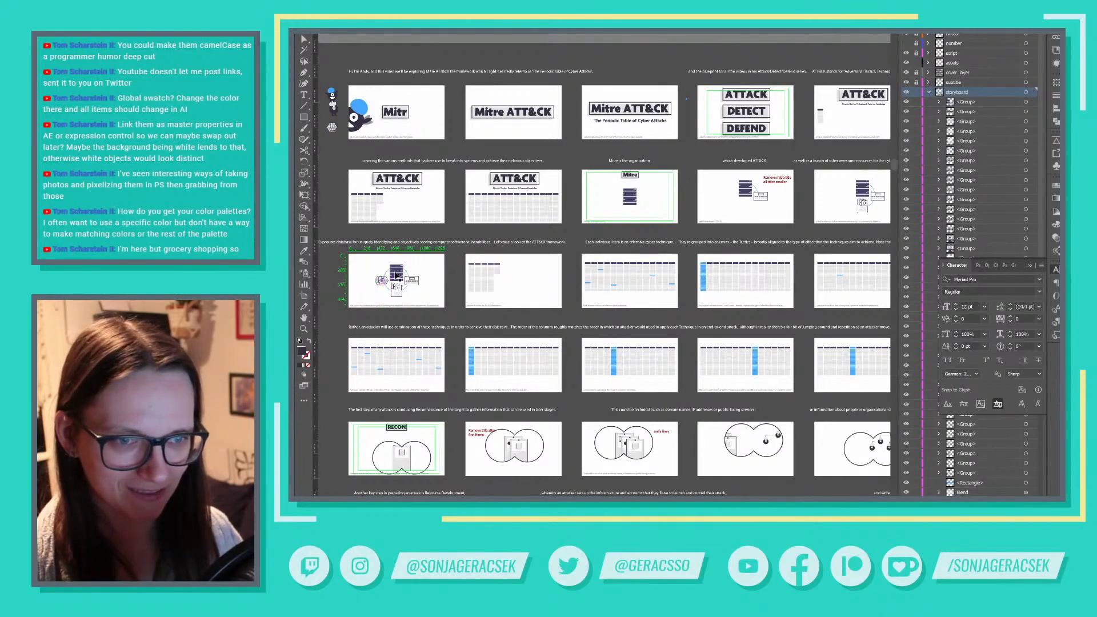
{"action": "key", "text": "Delete"}
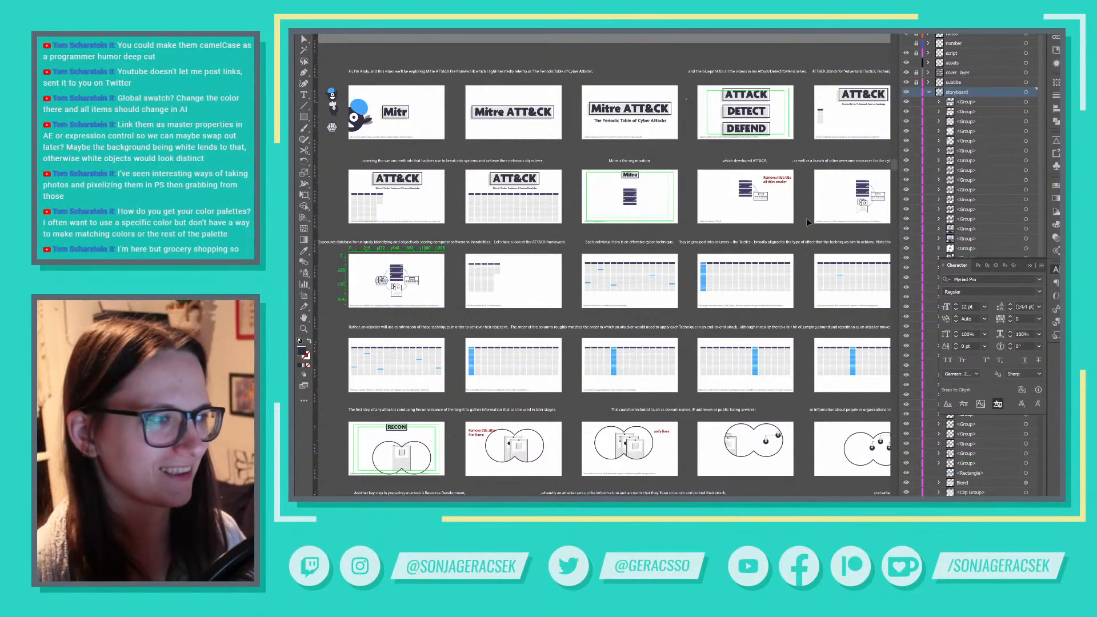
Replace the boxed "ATT&CK" title in the "nefarious objectives" frame with a copy of the smaller boxed "Mitre" title
{"action": "left_click_drag", "start_coordinate": [818, 302], "coordinate": [608, 299]}
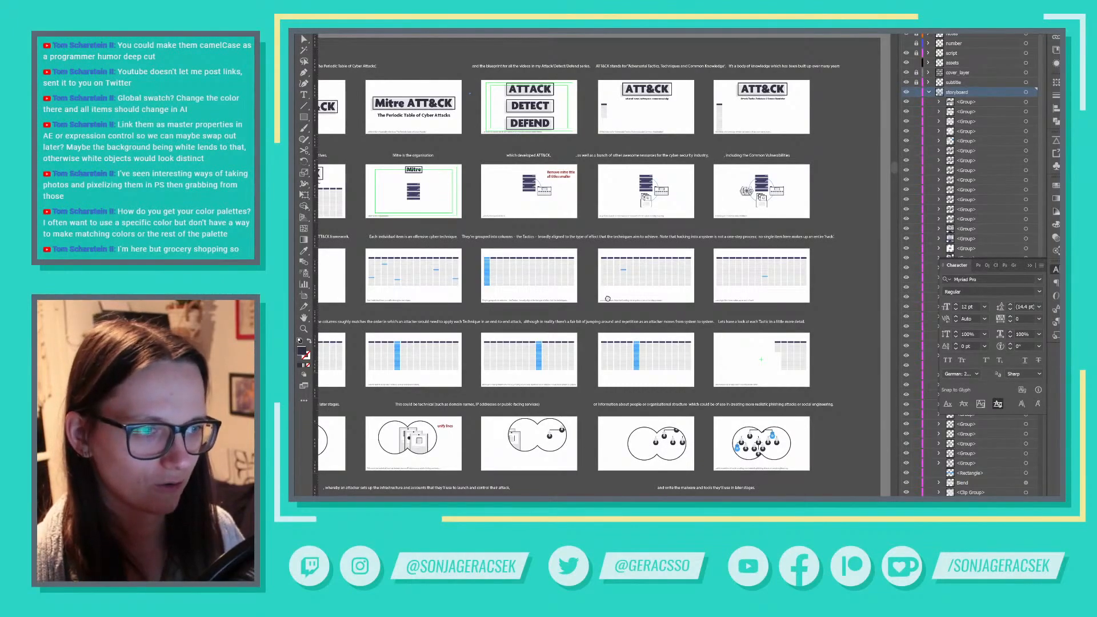
{"action": "left_click_drag", "start_coordinate": [608, 299], "coordinate": [920, 329]}
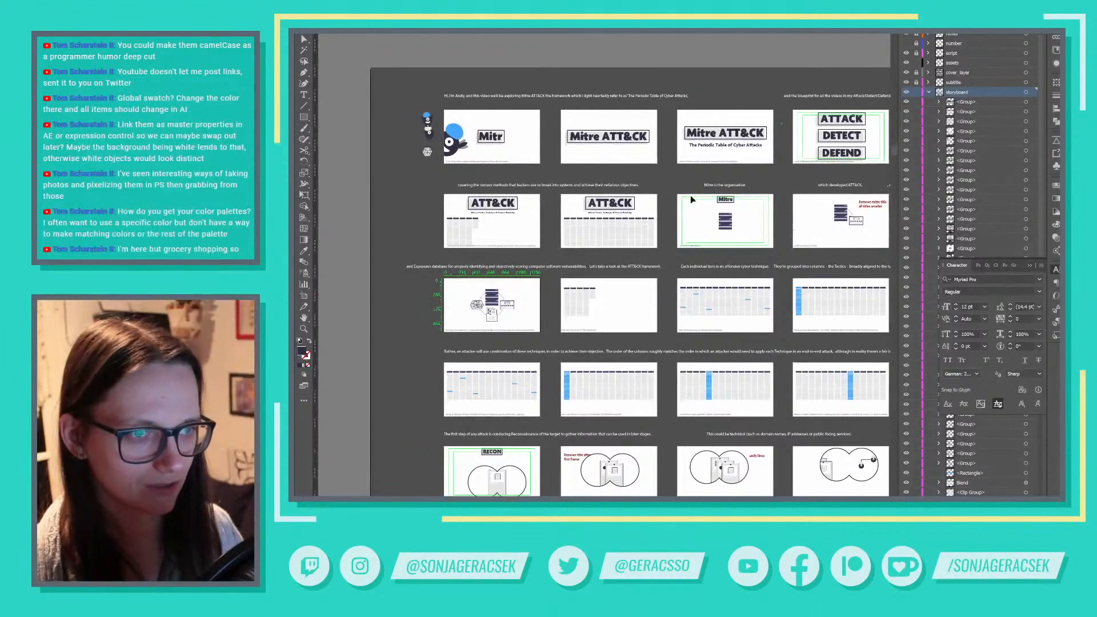
{"action": "left_click", "coordinate": [728, 200]}
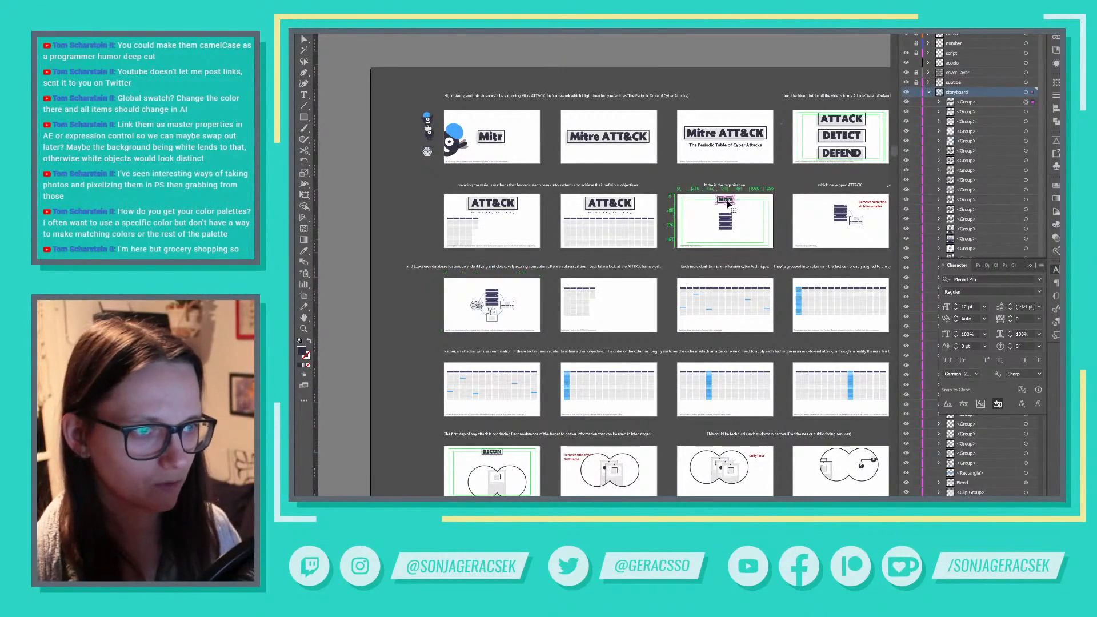
{"action": "scroll", "coordinate": [599, 204], "scroll_direction": "up", "scroll_amount": 4}
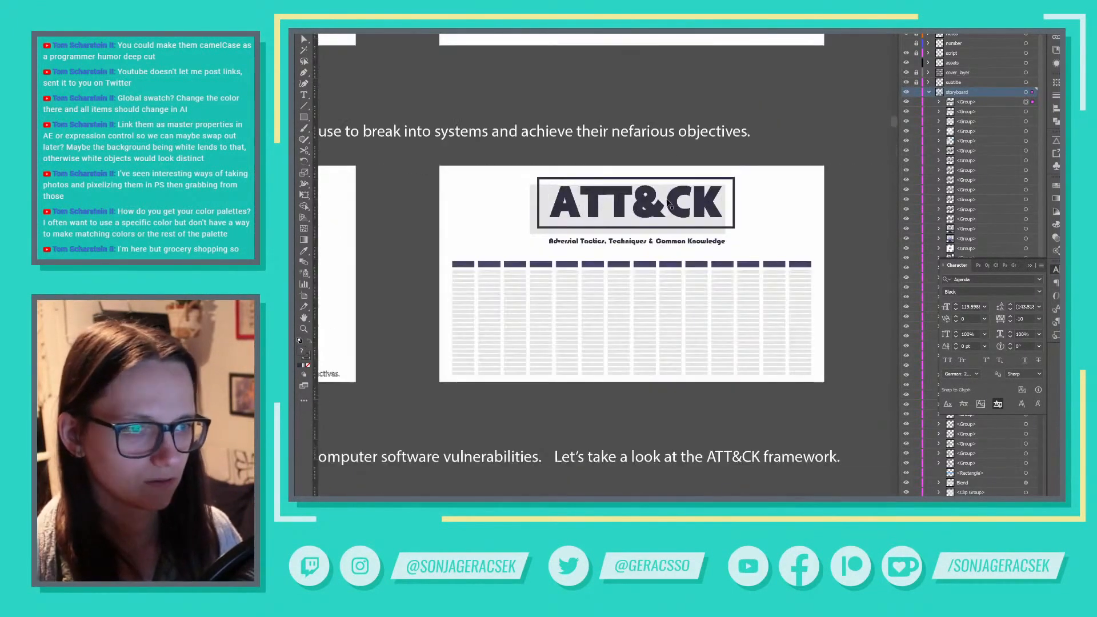
{"action": "double_click", "coordinate": [670, 198]}
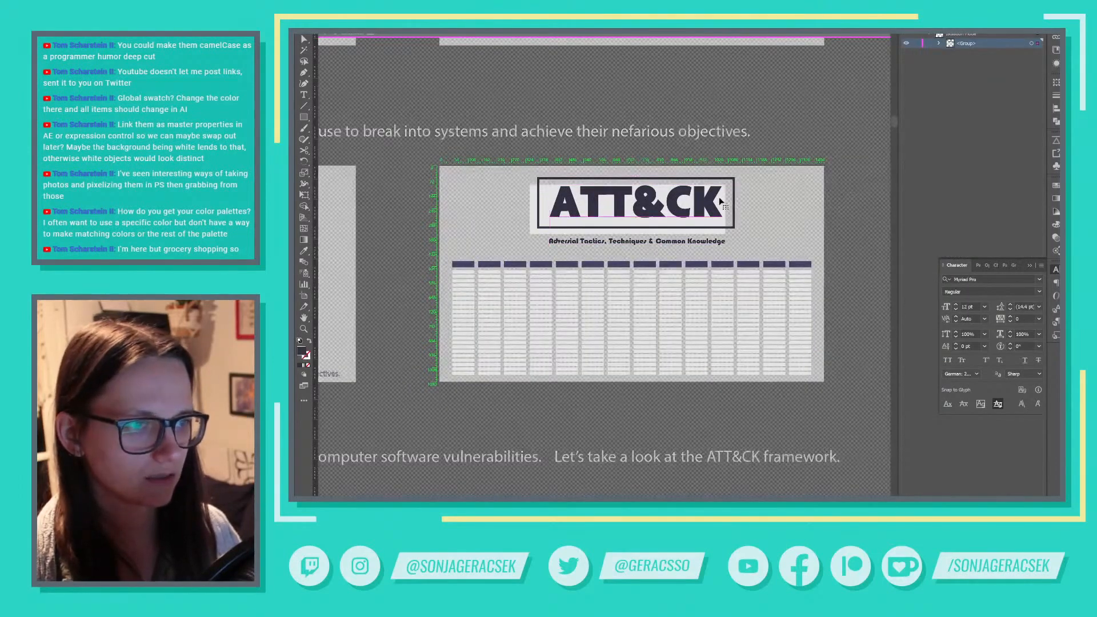
{"action": "left_click", "coordinate": [721, 202]}
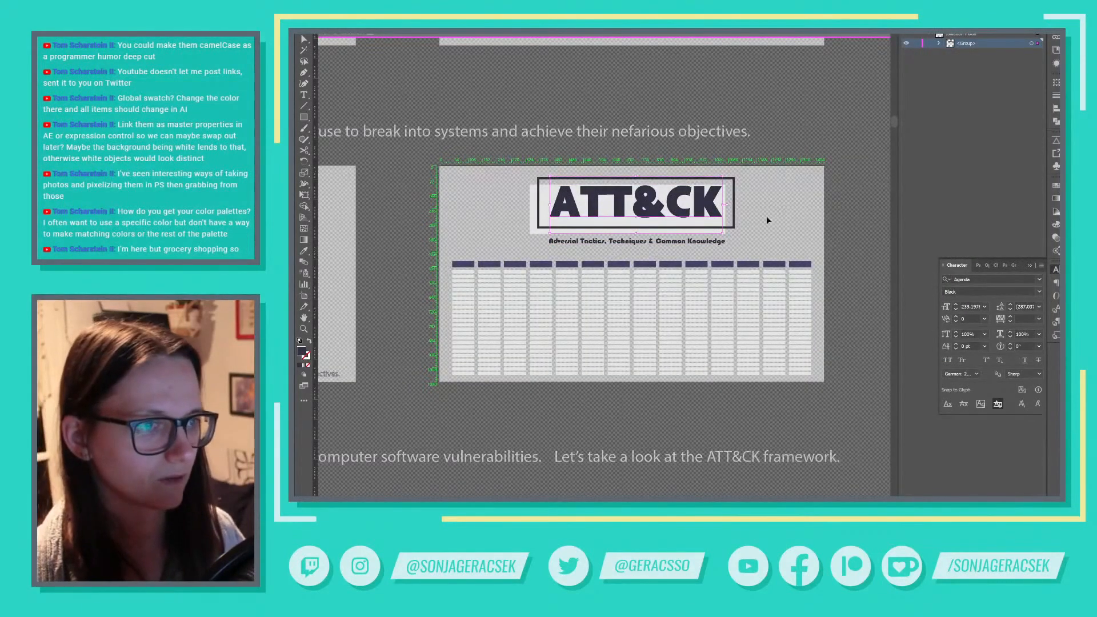
{"action": "key", "text": "Delete"}
{"action": "left_click", "coordinate": [687, 201]}
{"action": "key", "text": "Delete"}
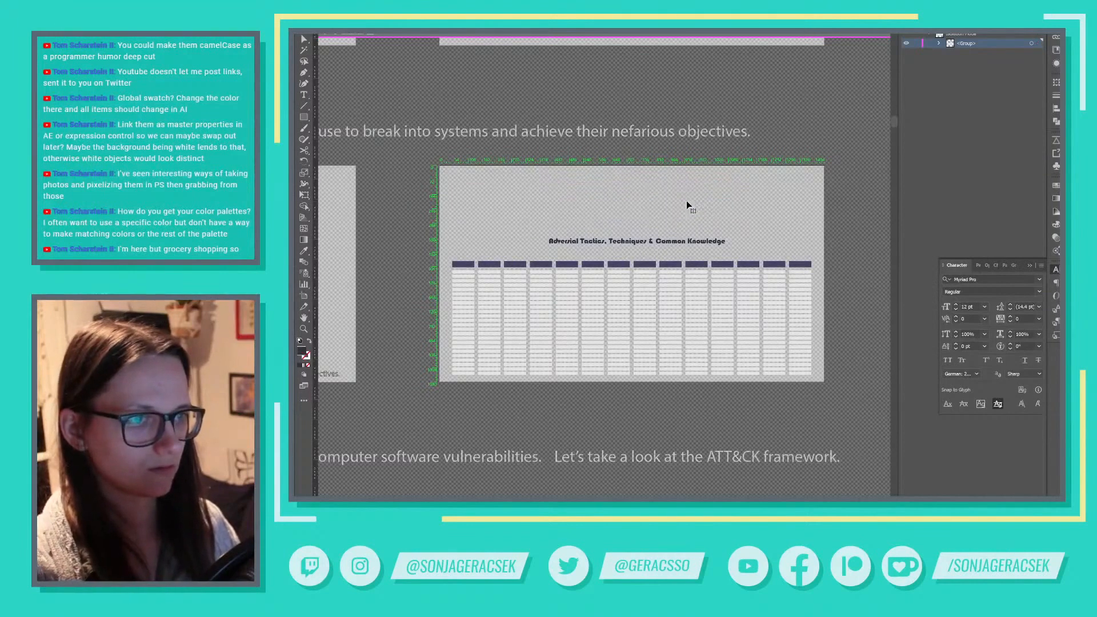
{"action": "key", "text": "ctrl+v"}
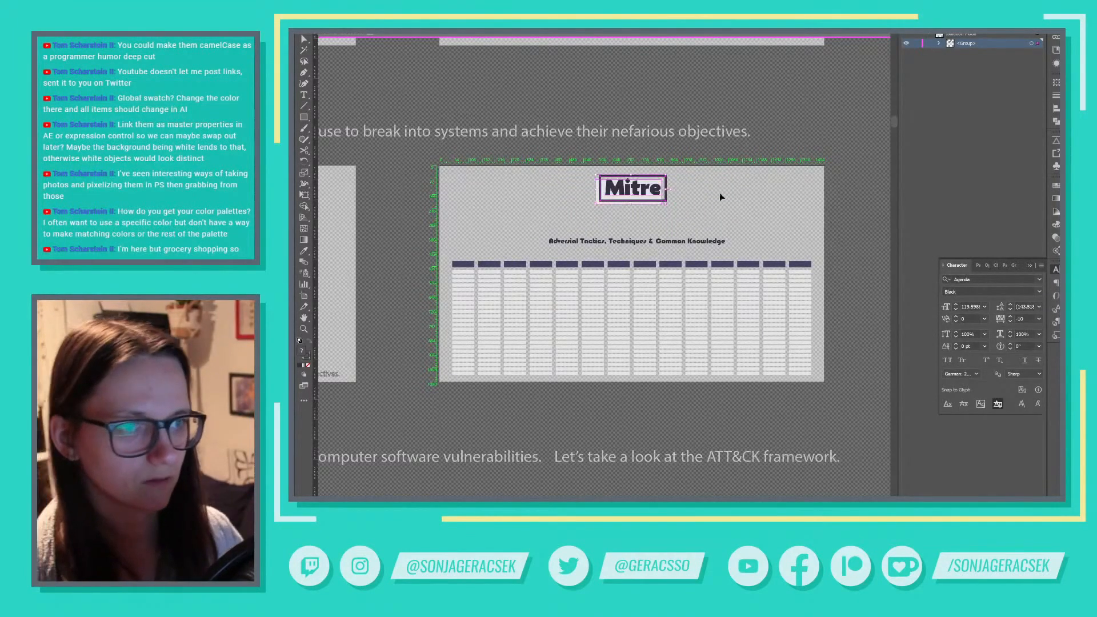
Format the pasted "Mitre" title text in the "nefarious objectives" frame as all caps
{"action": "left_click", "coordinate": [702, 206]}
{"action": "double_click", "coordinate": [635, 190]}
{"action": "left_click", "coordinate": [635, 189]}
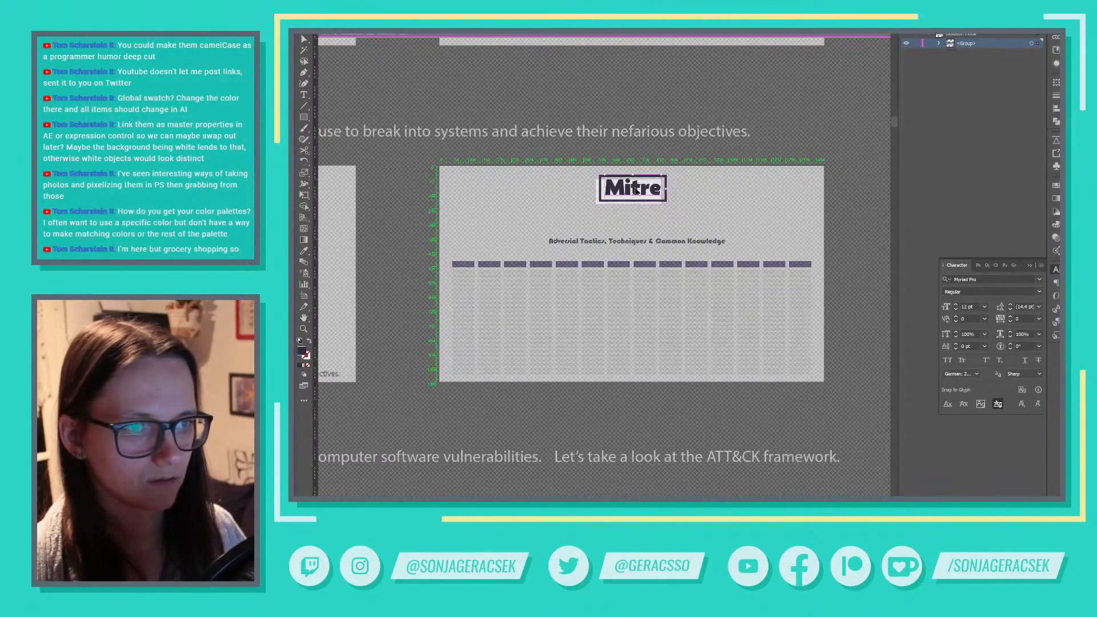
{"action": "double_click", "coordinate": [644, 192]}
{"action": "double_click", "coordinate": [636, 190]}
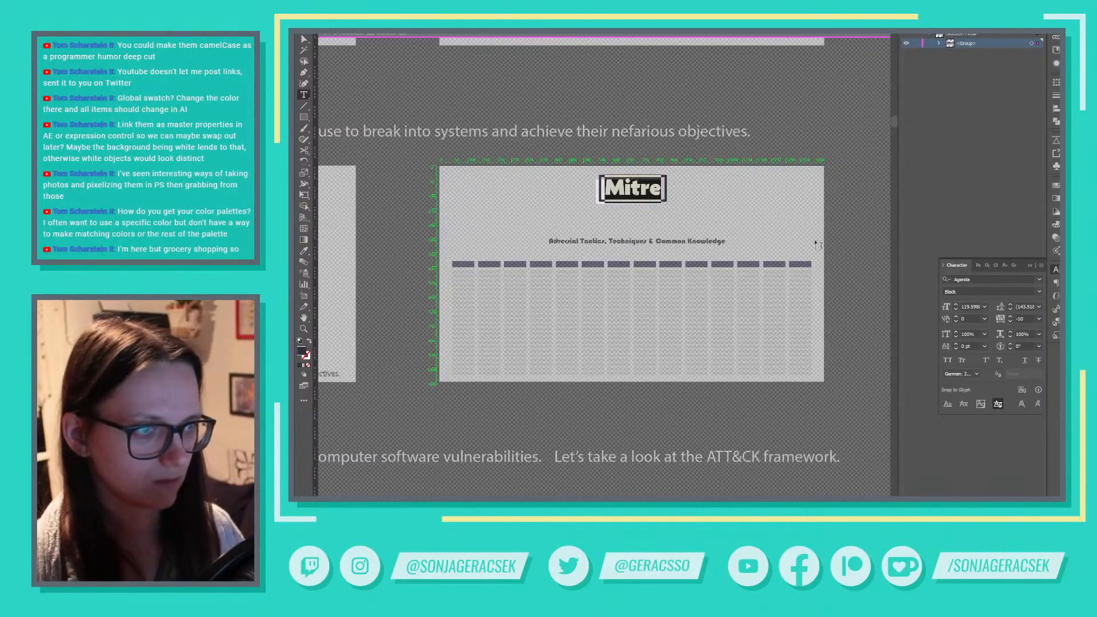
{"action": "left_click", "coordinate": [950, 361]}
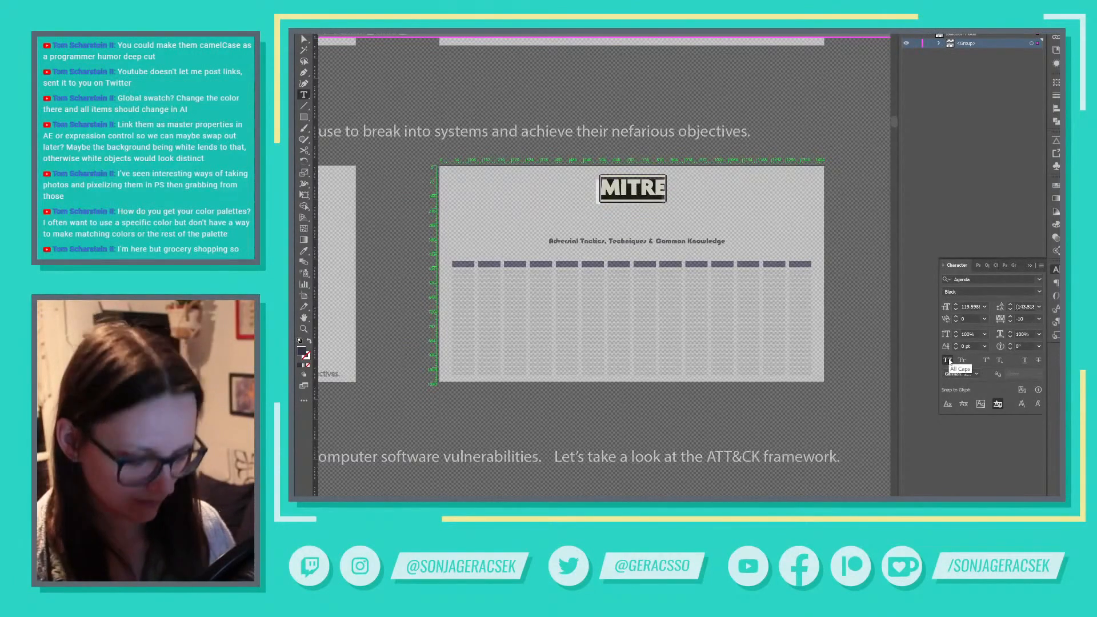
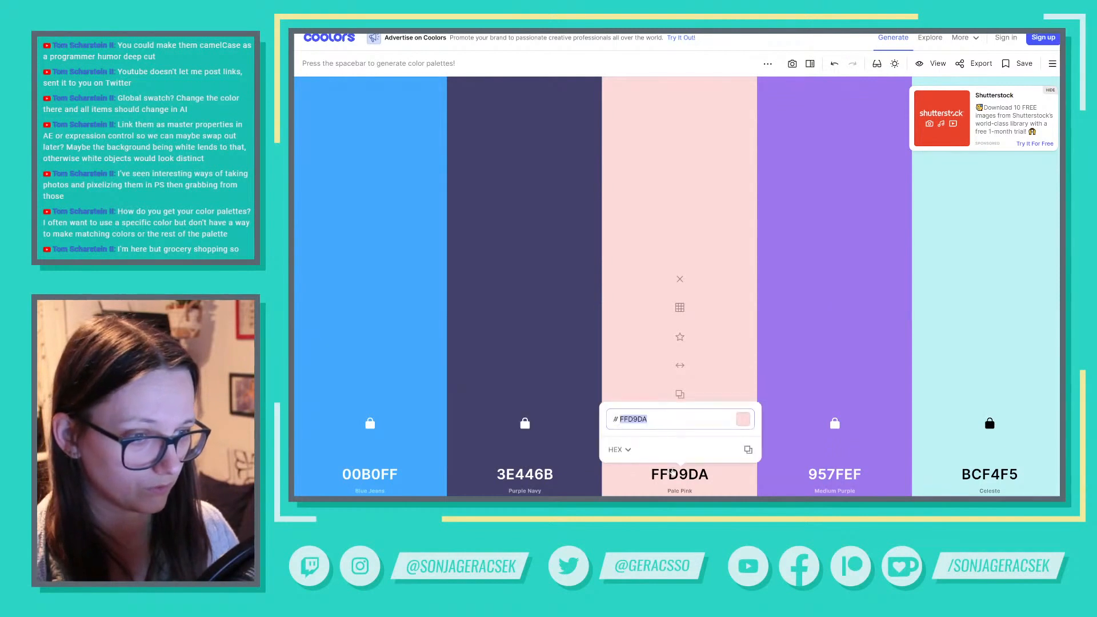
In Coolors, set the third palette colour to E6E6E6, then regenerate the unlocked fourth colour to green 248232 and lock it
{"action": "type", "text": "E6E6E6"}
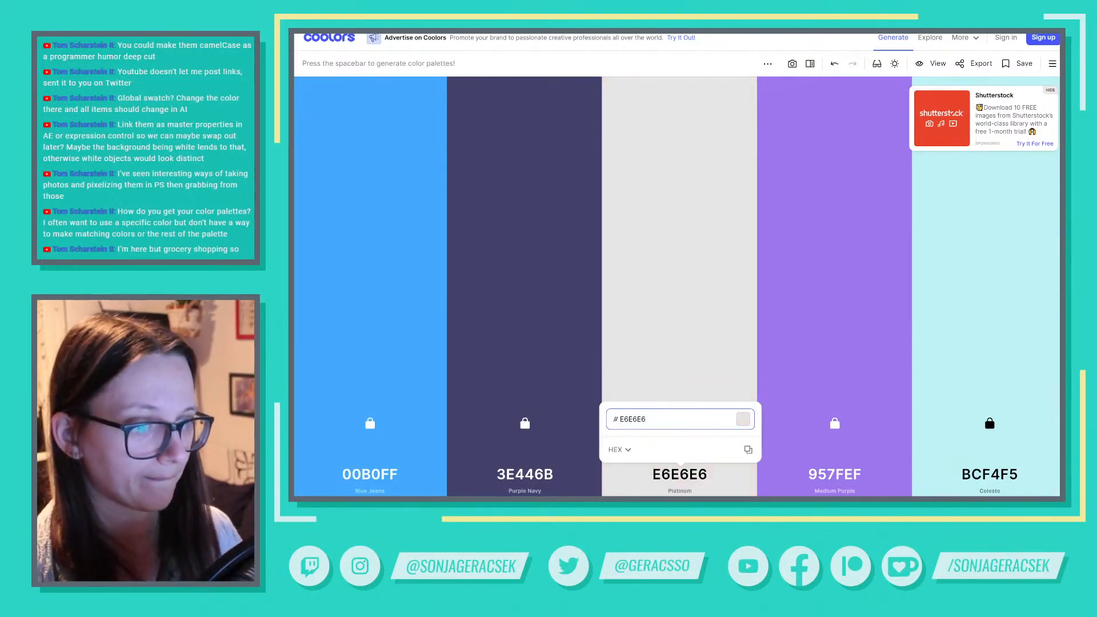
{"action": "left_click", "coordinate": [833, 426]}
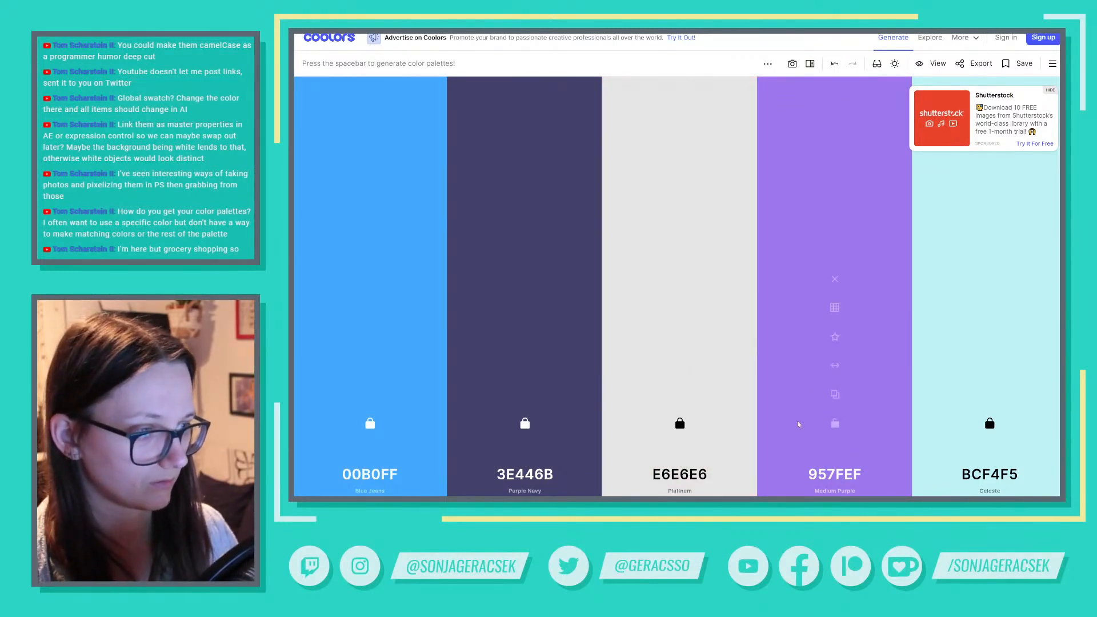
{"action": "key", "text": "space"}
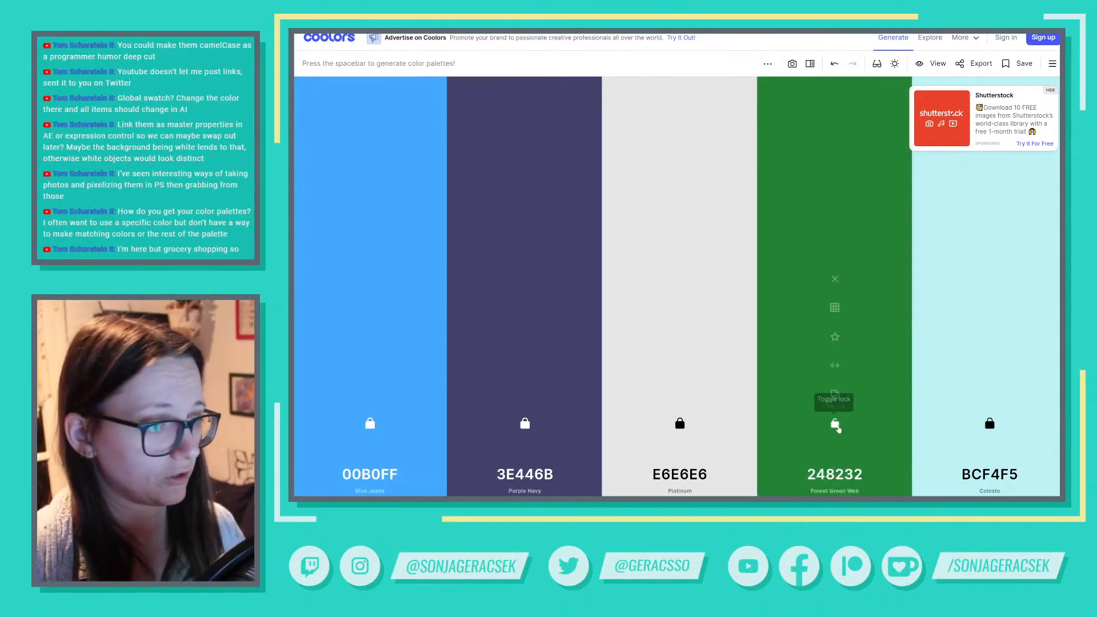
{"action": "left_click", "coordinate": [836, 424]}
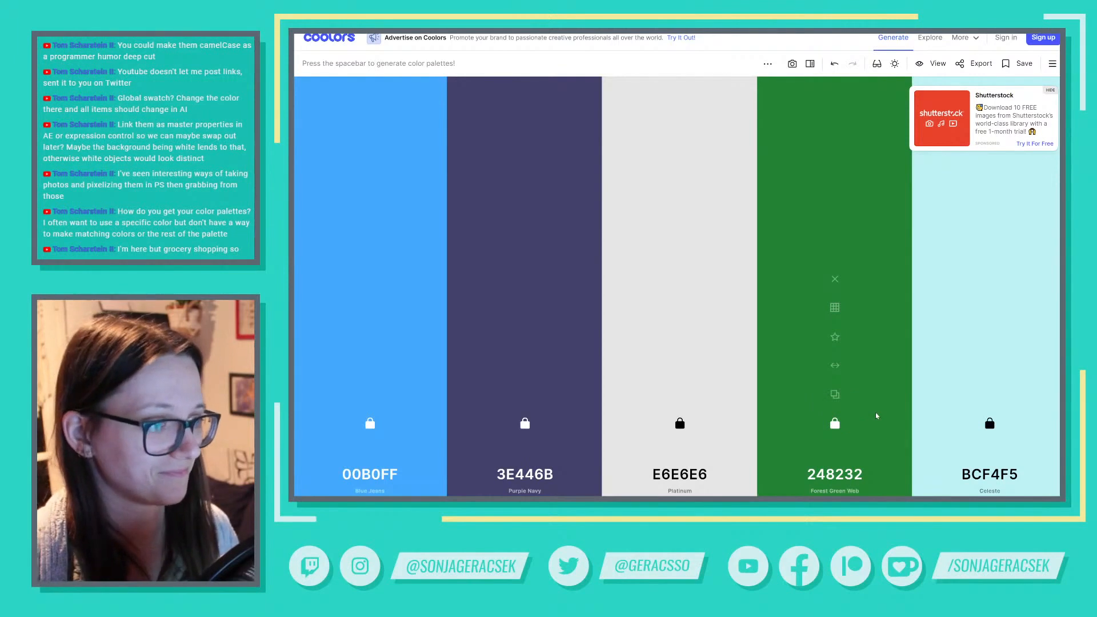
Unlock the fifth palette colour and generate alternatives for it, ending on tomato FE654F
{"action": "left_click", "coordinate": [990, 423]}
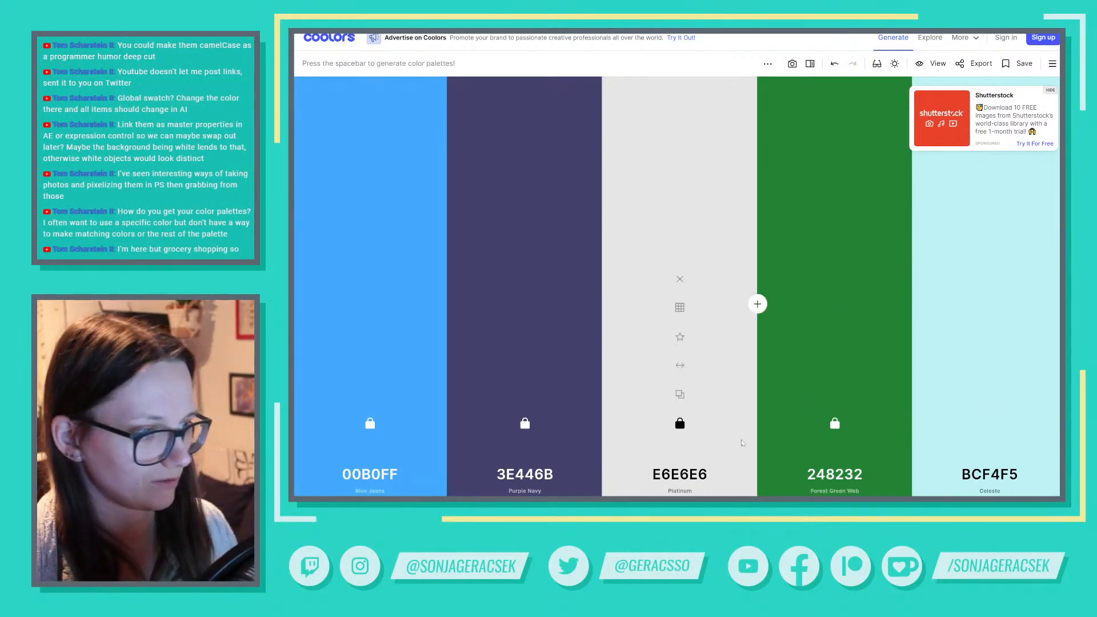
{"action": "key", "text": "space"}
{"action": "key", "text": "space"}
{"action": "key", "text": "space"}
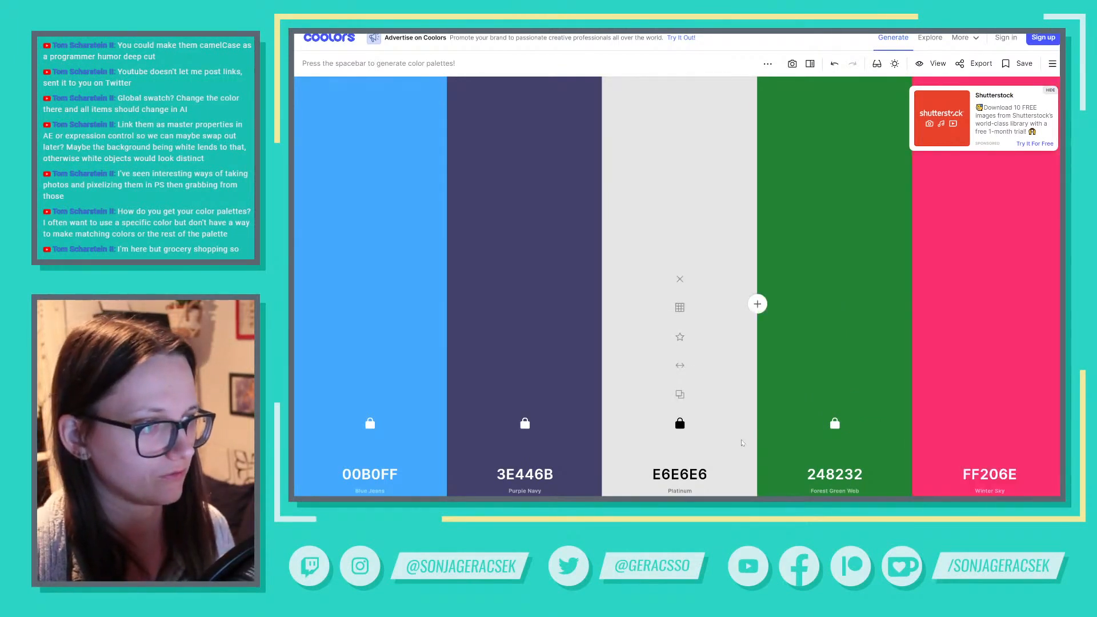
{"action": "key", "text": "space"}
{"action": "key", "text": "space"}
{"action": "key", "text": "space"}
{"action": "key", "text": "space"}
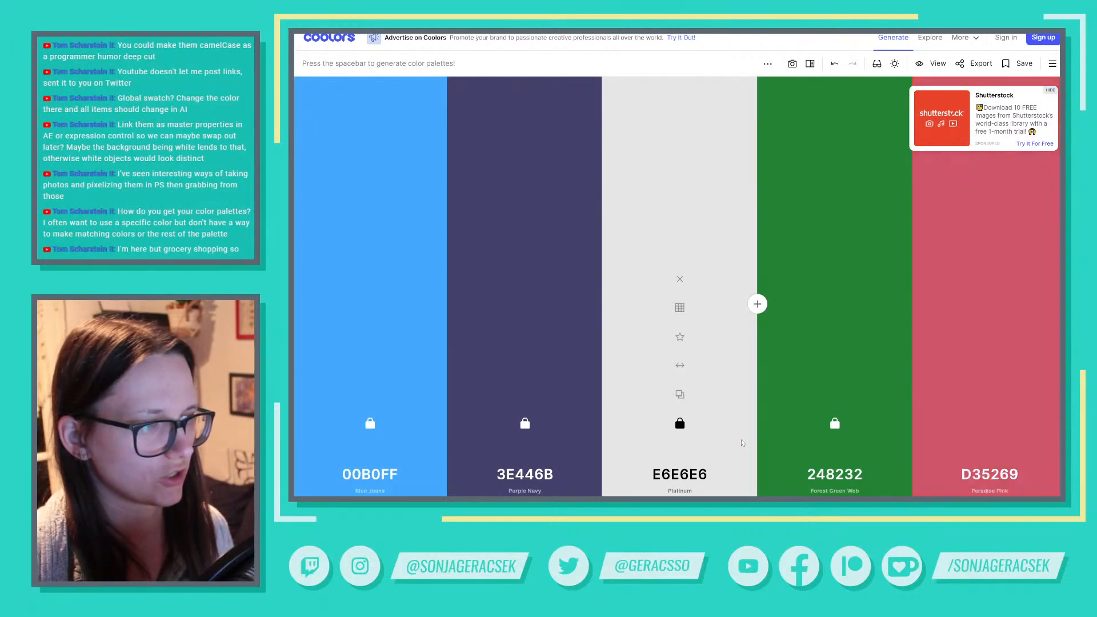
{"action": "key", "text": "space"}
{"action": "key", "text": "space"}
{"action": "key", "text": "space"}
{"action": "key", "text": "space"}
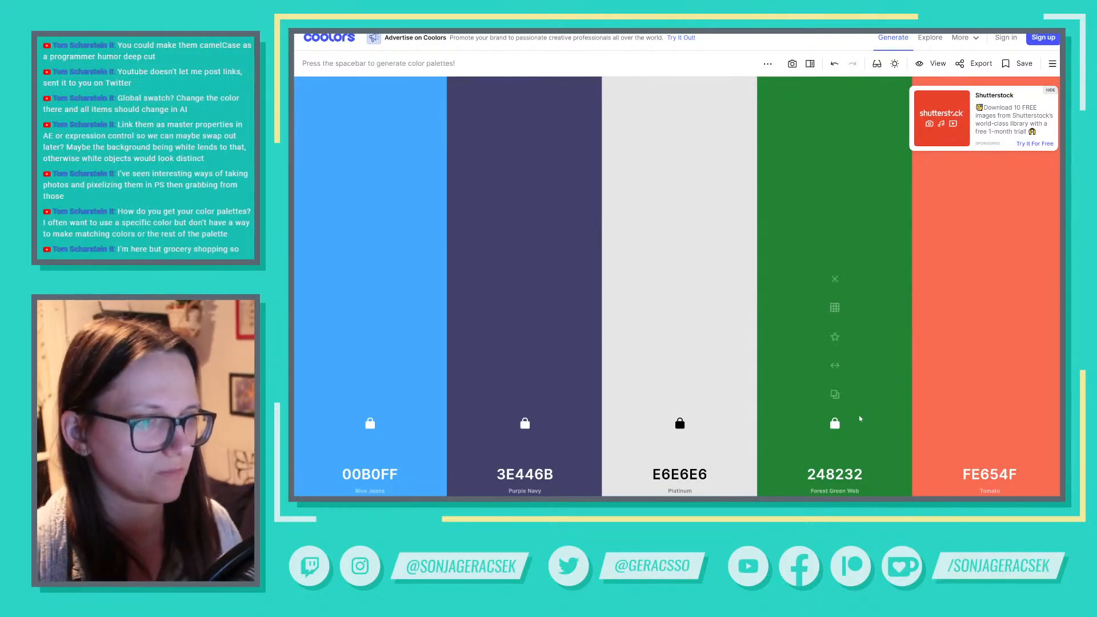
Unlock the fourth palette colour, regenerate until it is bottle green 0B6E4F, and lock it
{"action": "left_click", "coordinate": [835, 424]}
{"action": "key", "text": "space"}
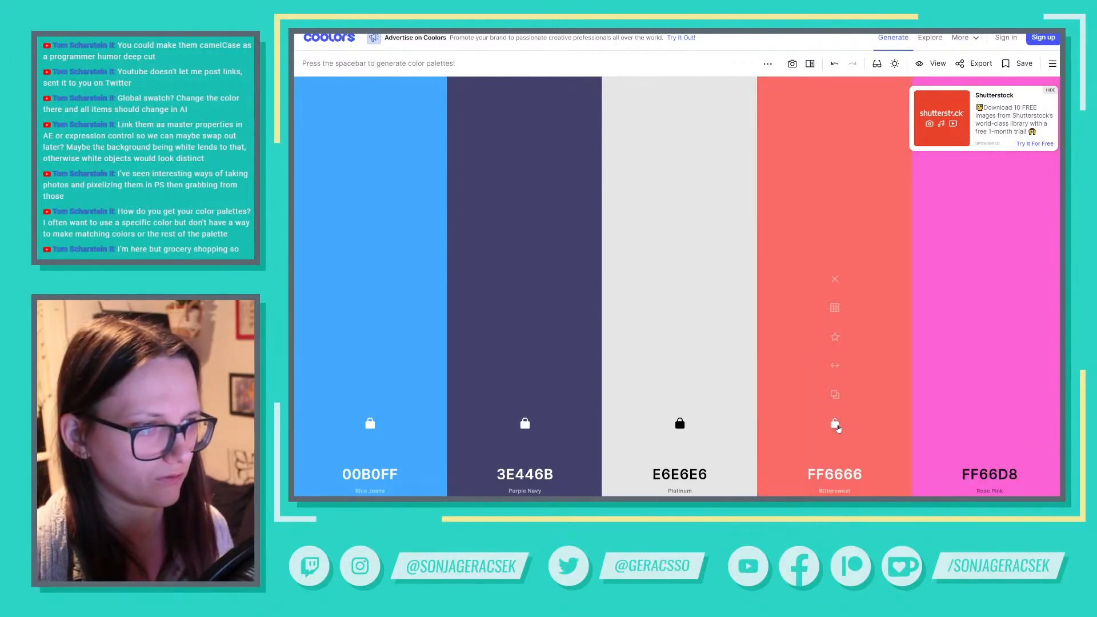
{"action": "key", "text": "space"}
{"action": "key", "text": "space"}
{"action": "key", "text": "space"}
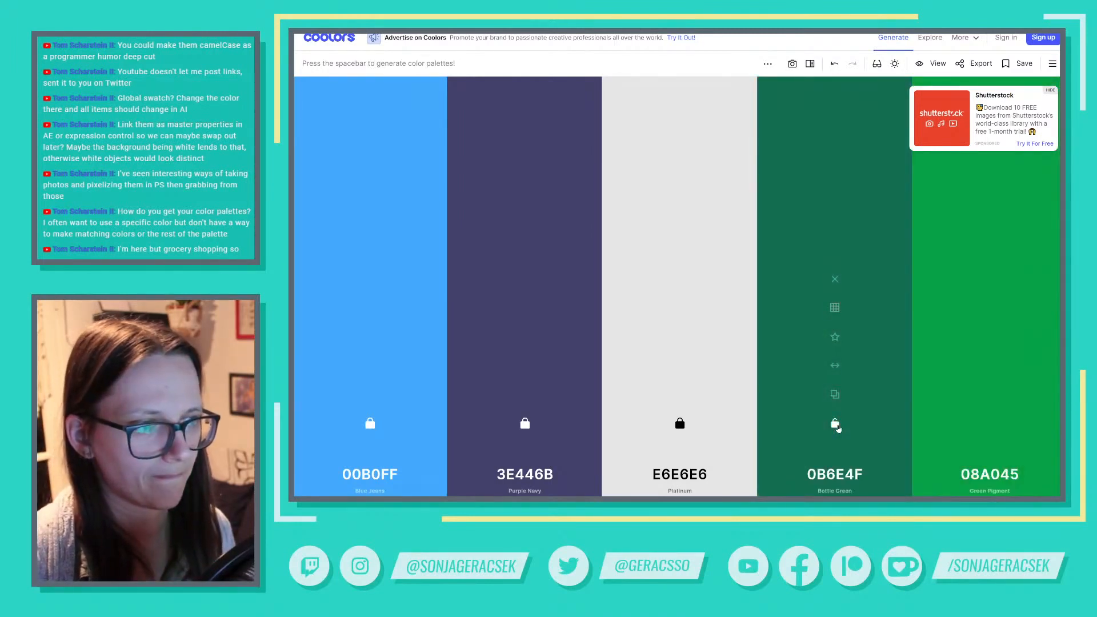
{"action": "left_click", "coordinate": [835, 425]}
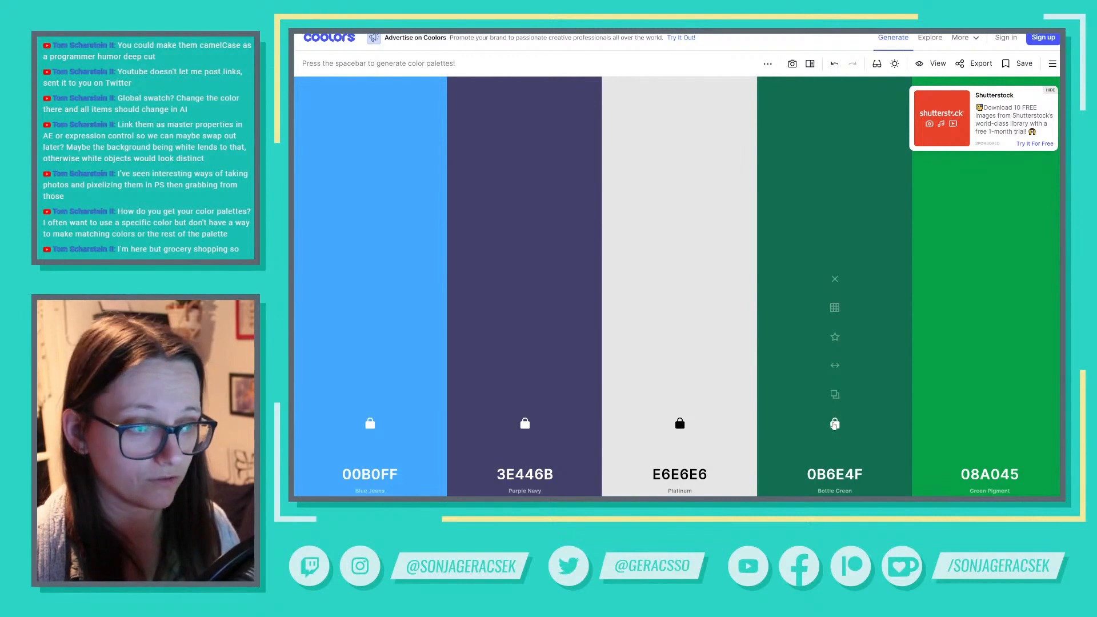
Regenerate the unlocked fifth palette colour until it is rose madder DB2B39, and lock it
{"action": "key", "text": "space"}
{"action": "key", "text": "space"}
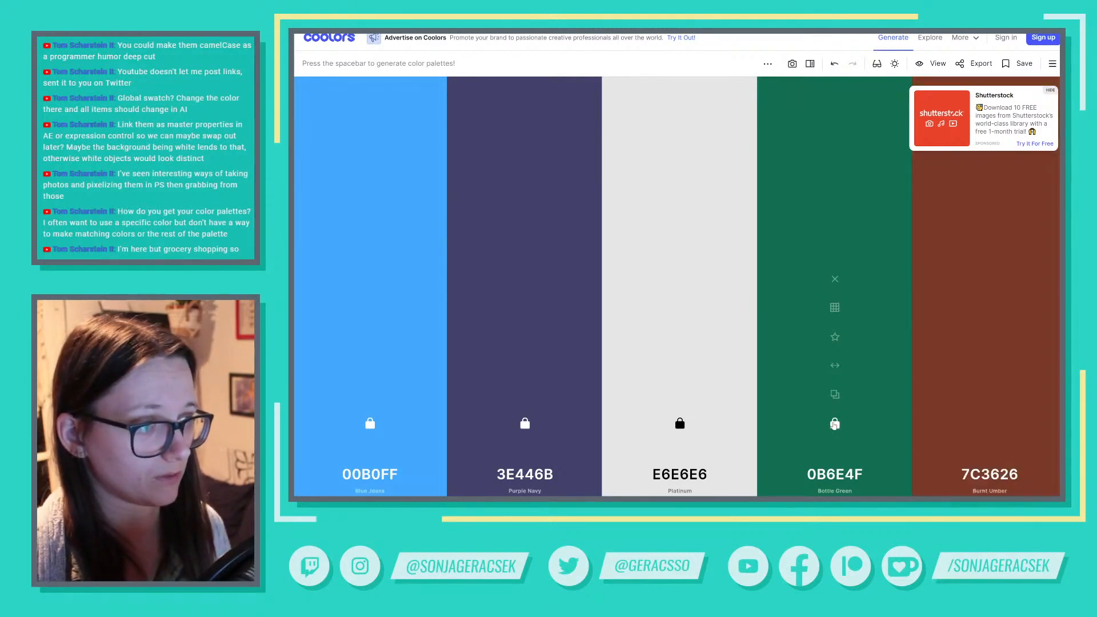
{"action": "key", "text": "space"}
{"action": "key", "text": "space"}
{"action": "key", "text": "space"}
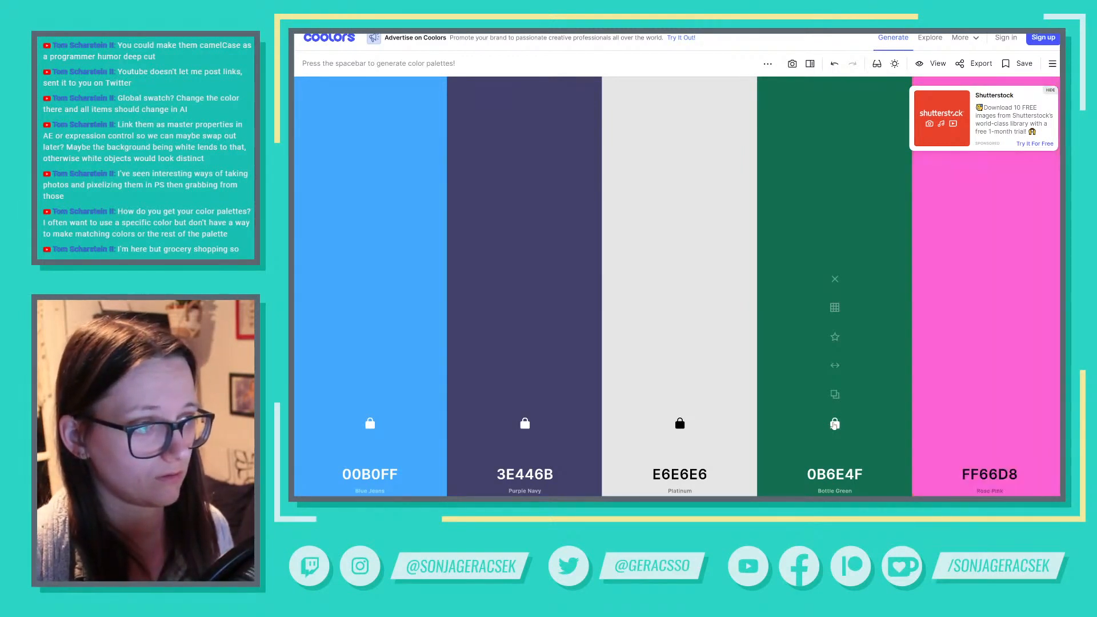
{"action": "key", "text": "space"}
{"action": "key", "text": "space"}
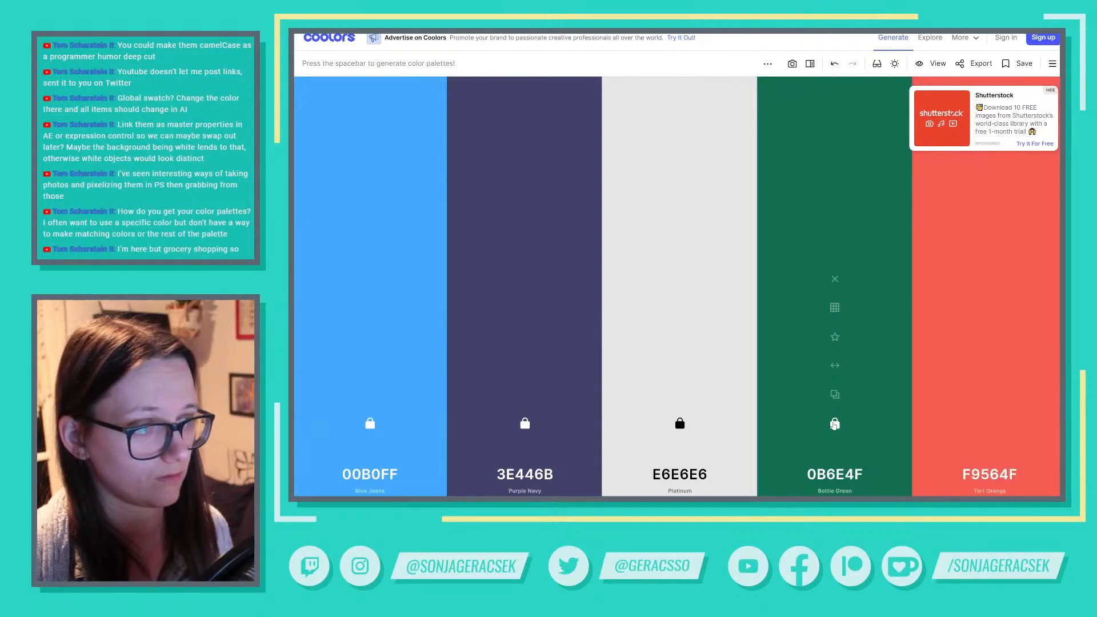
{"action": "key", "text": "space"}
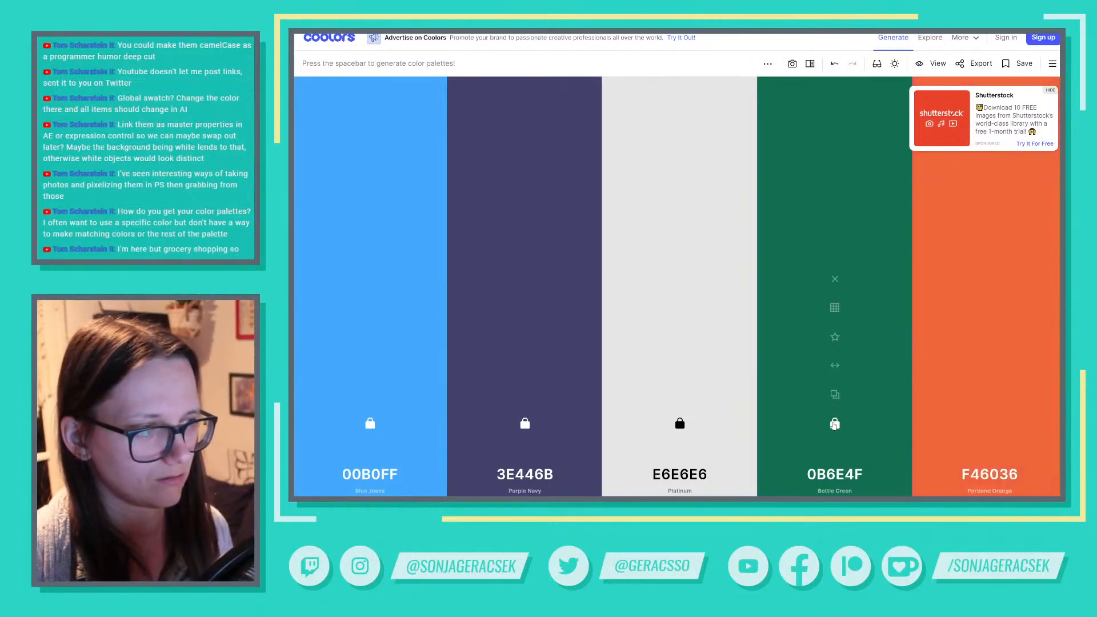
{"action": "key", "text": "space"}
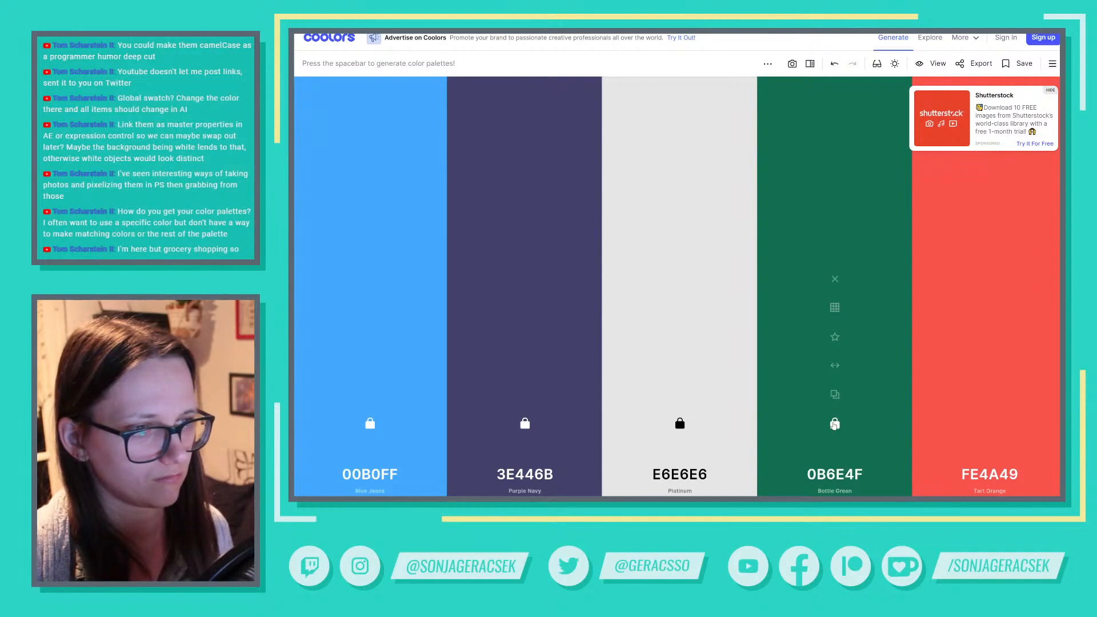
{"action": "key", "text": "space"}
{"action": "key", "text": "space"}
{"action": "key", "text": "space"}
{"action": "key", "text": "space"}
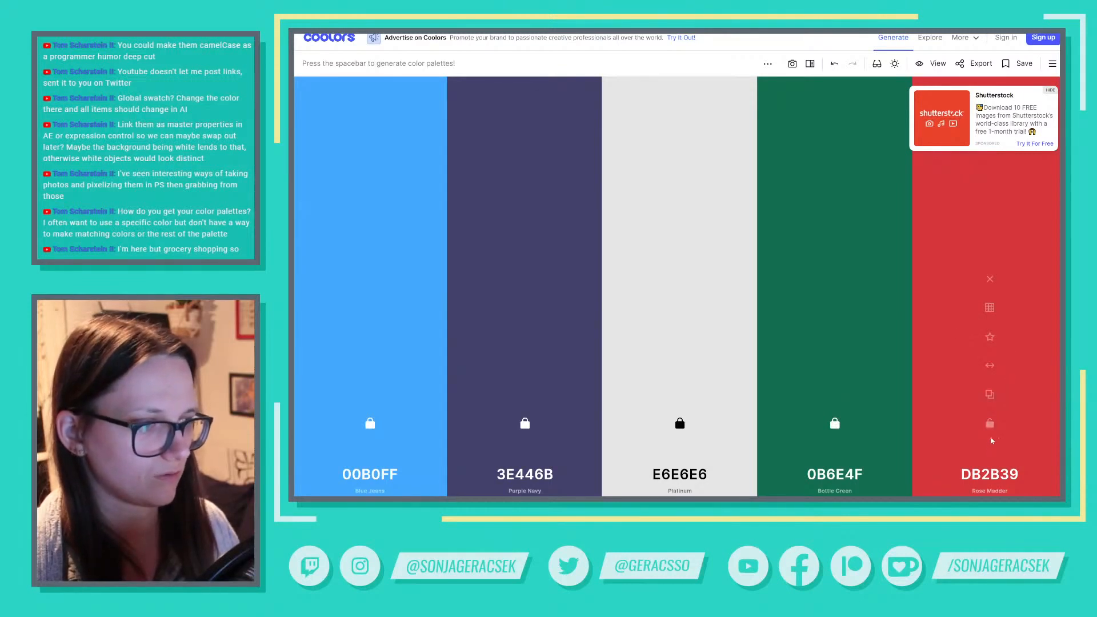
{"action": "left_click", "coordinate": [990, 424]}
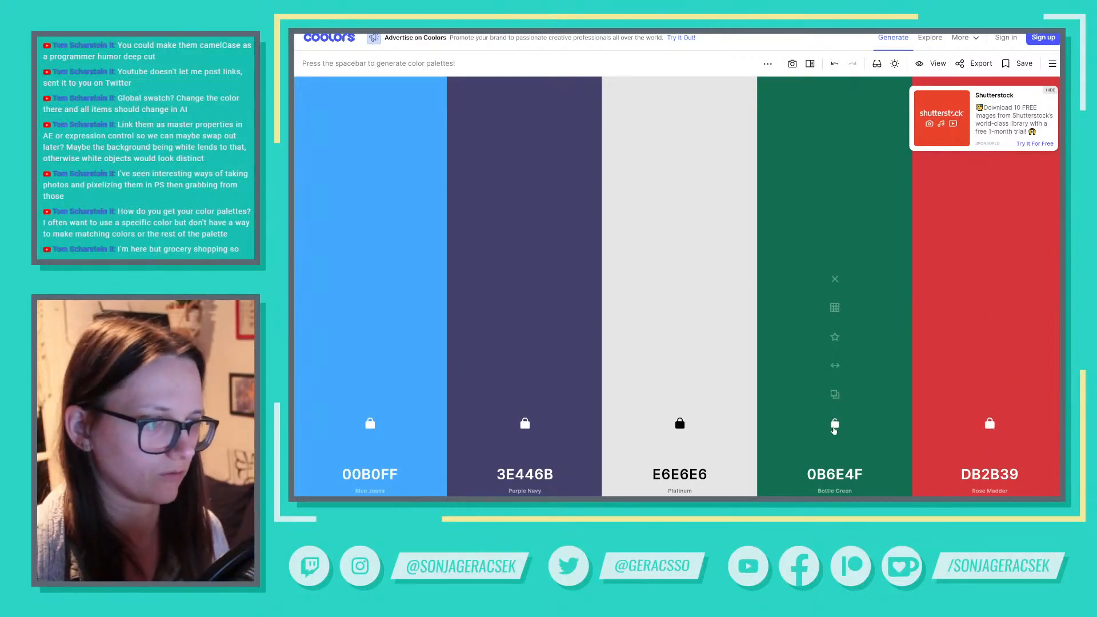
Unlock the fourth palette colour, regenerate until it is Spanish viridian 1C7C54, and lock it
{"action": "key", "text": "space"}
{"action": "key", "text": "space"}
{"action": "key", "text": "space"}
{"action": "key", "text": "space"}
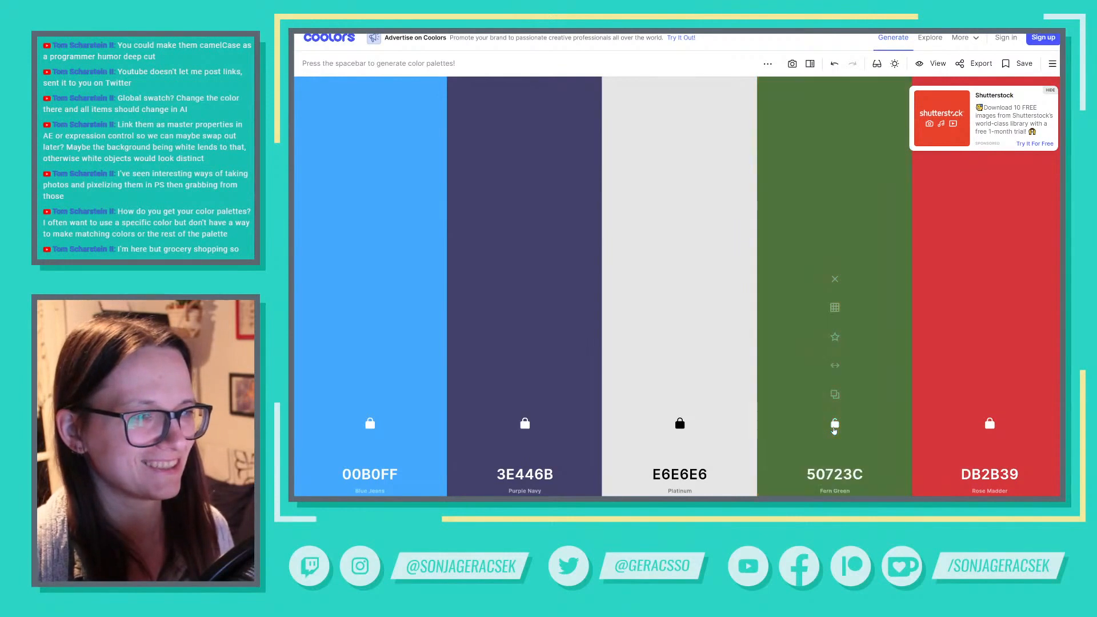
{"action": "key", "text": "space"}
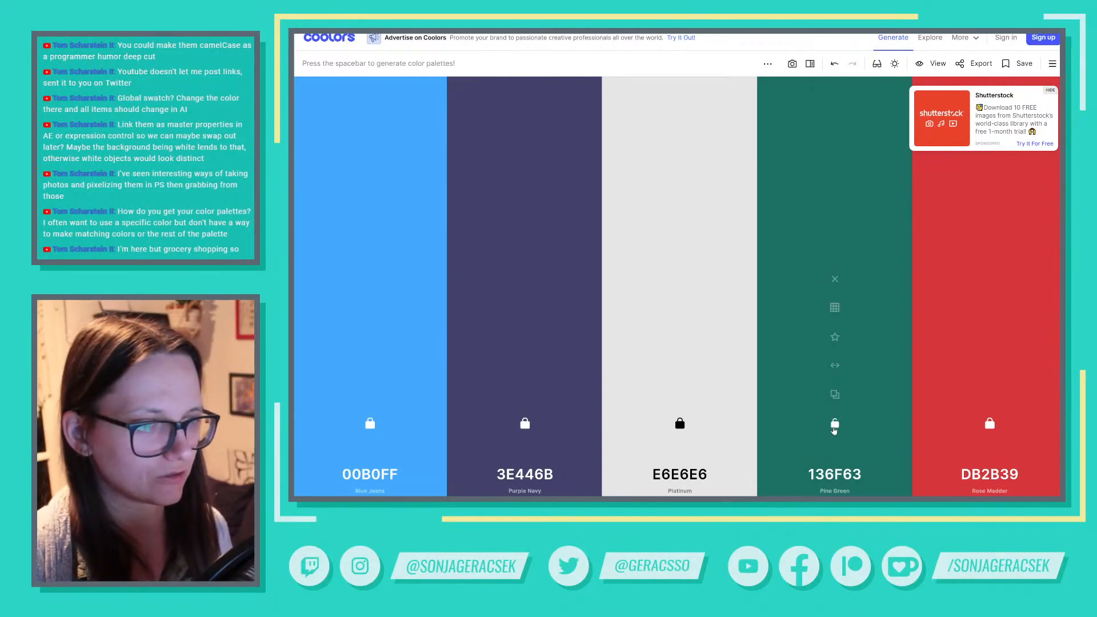
{"action": "key", "text": "space"}
{"action": "key", "text": "space"}
{"action": "key", "text": "space"}
{"action": "key", "text": "space"}
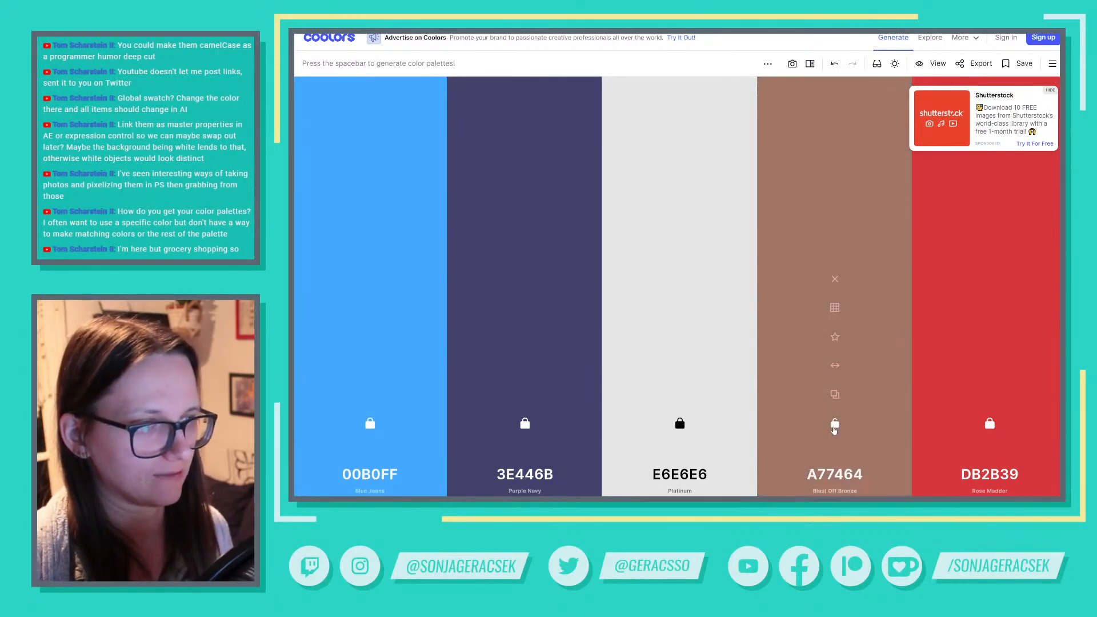
{"action": "key", "text": "space"}
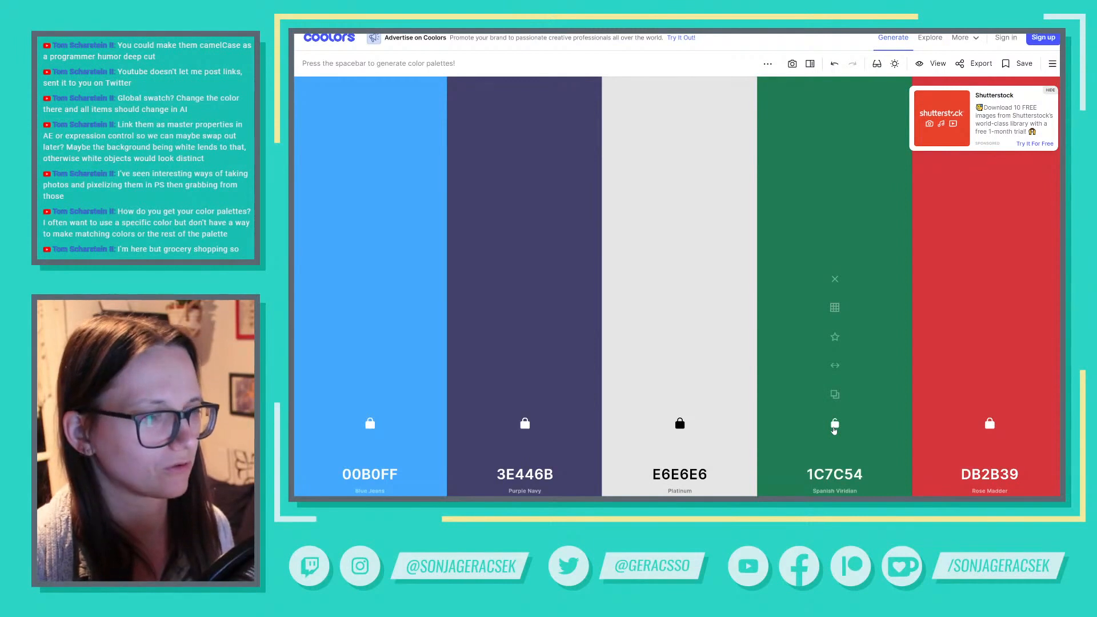
{"action": "left_click", "coordinate": [834, 429]}
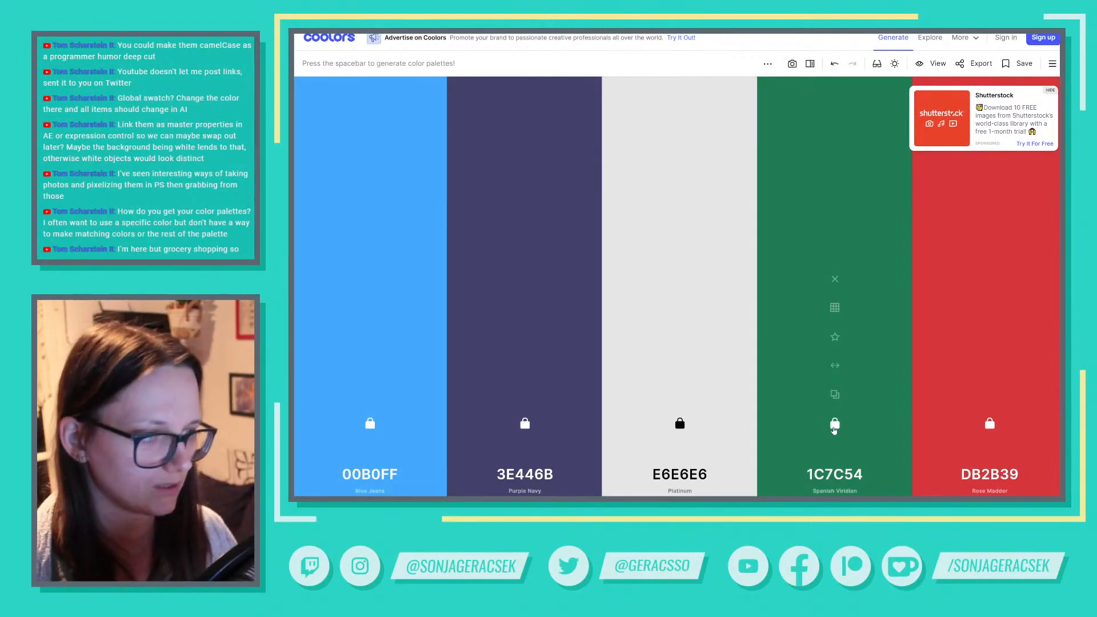
Copy the fourth colour's hex code and, in Illustrator, fill the shield wedge of the circle logo with 1C7C54
{"action": "left_click", "coordinate": [854, 476]}
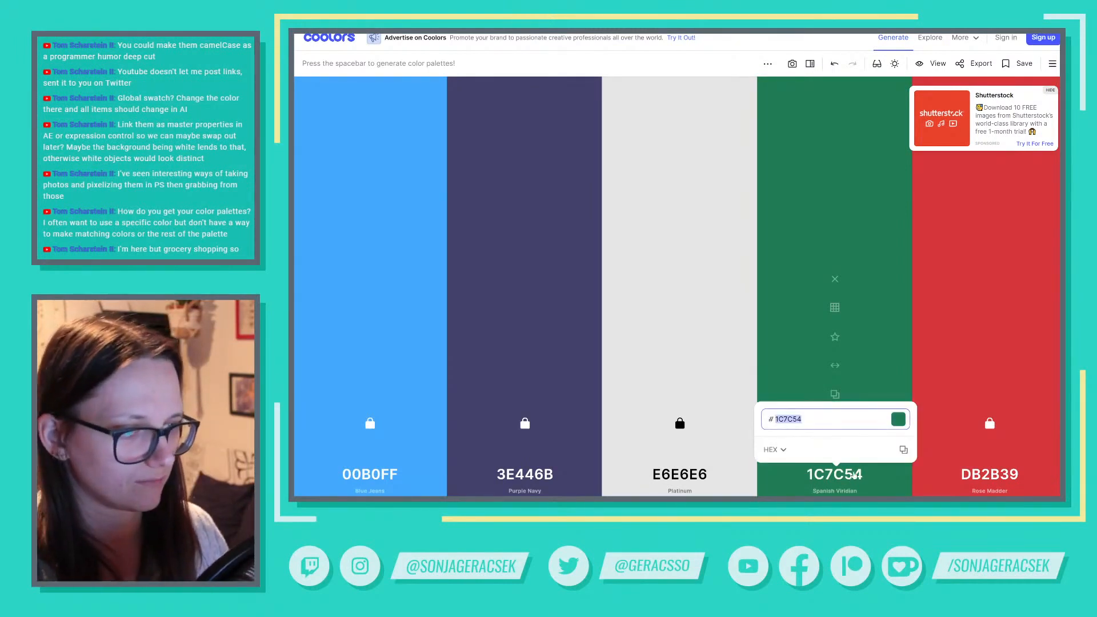
{"action": "key", "text": "alt+Tab"}
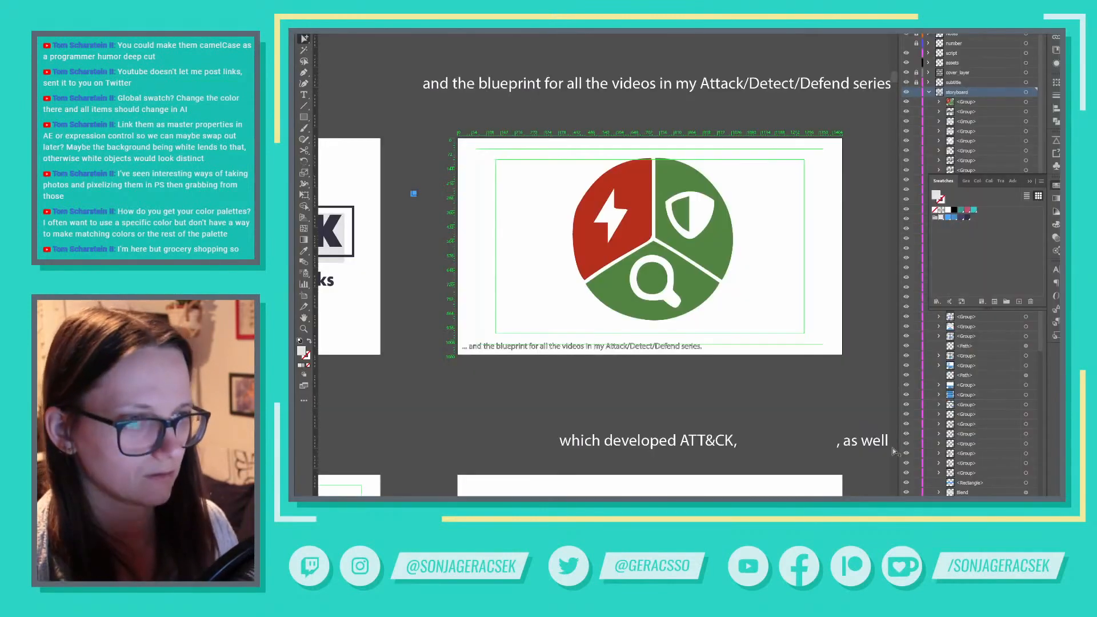
{"action": "key", "text": "alt+Tab"}
{"action": "key", "text": "alt+Tab"}
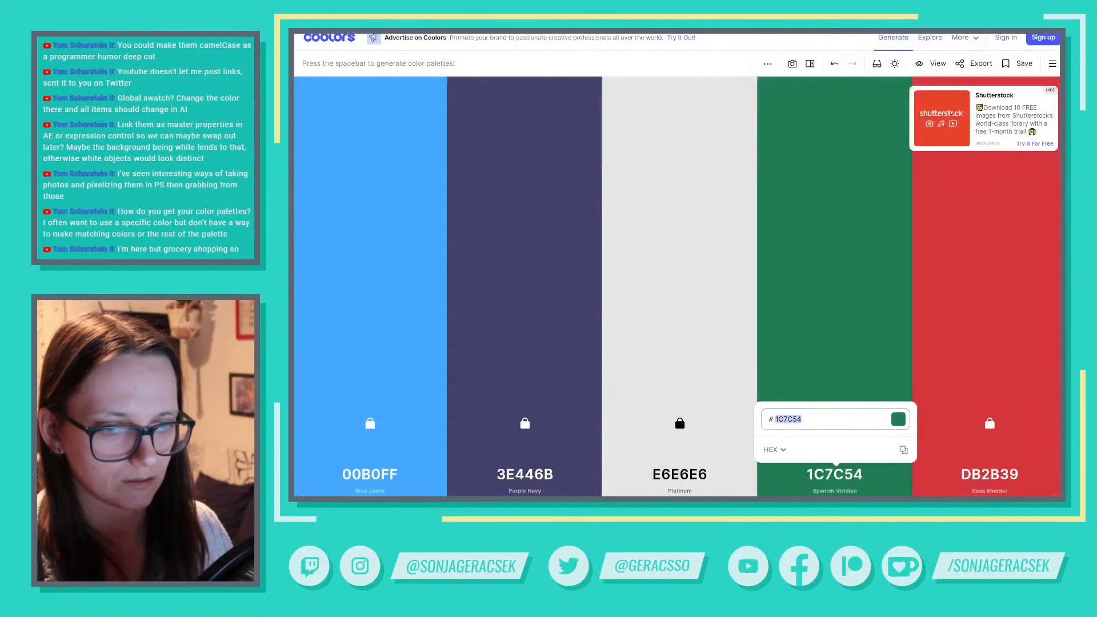
{"action": "key", "text": "ctrl+Tab"}
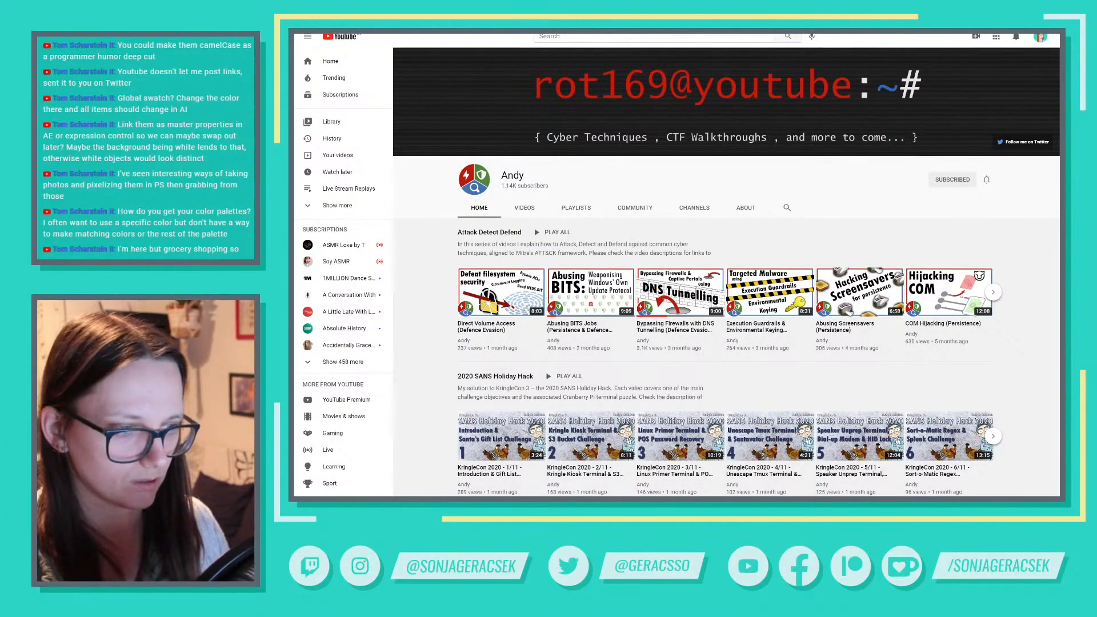
{"action": "key", "text": "alt+Tab"}
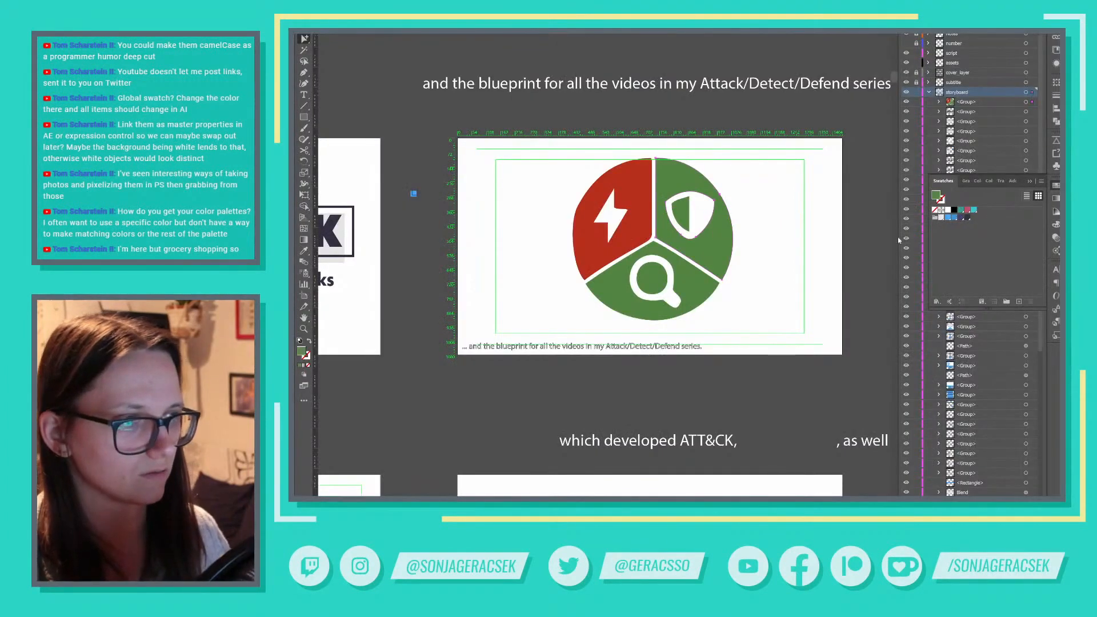
{"action": "double_click", "coordinate": [301, 351]}
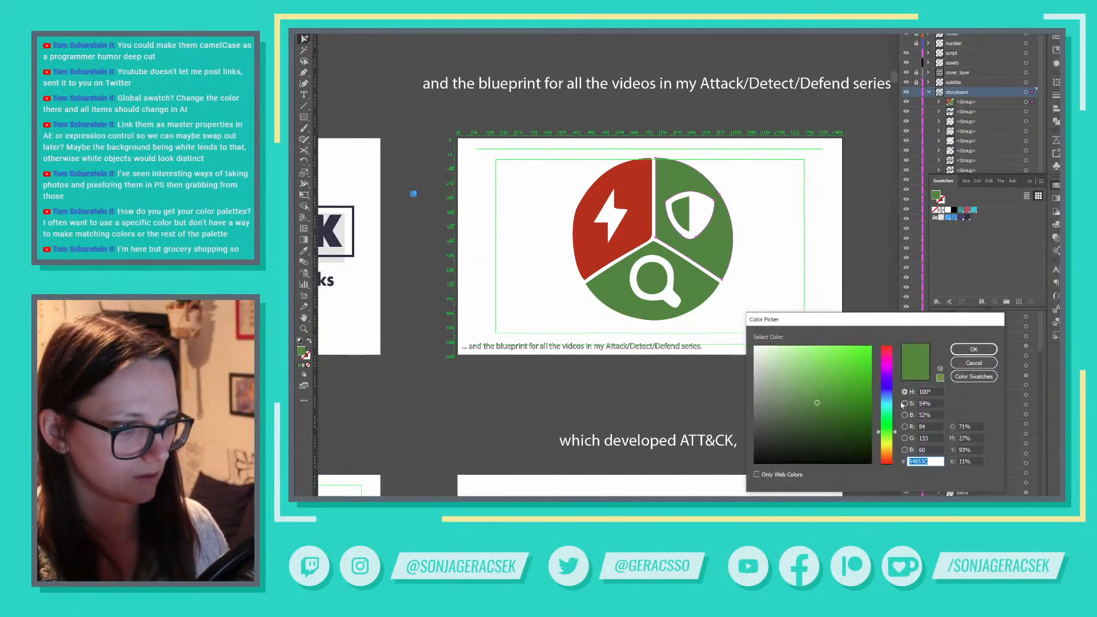
{"action": "type", "text": "1C7C54"}
{"action": "left_click", "coordinate": [974, 349]}
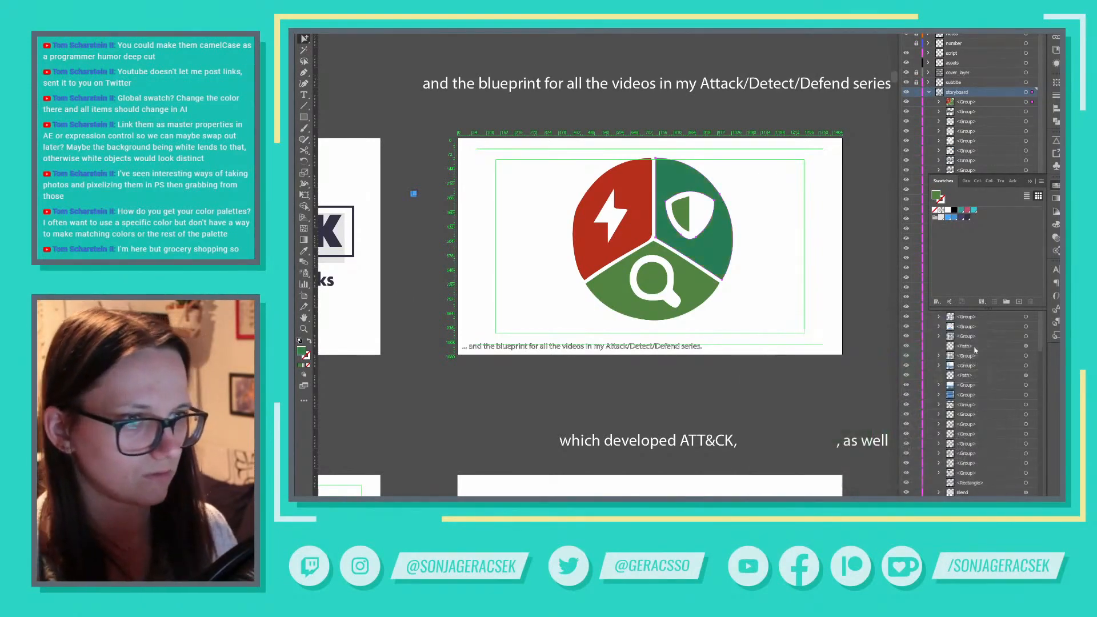
Fill the green half inside the shield icon with 1C7C54 and add that green to the swatches
{"action": "left_click", "coordinate": [679, 214]}
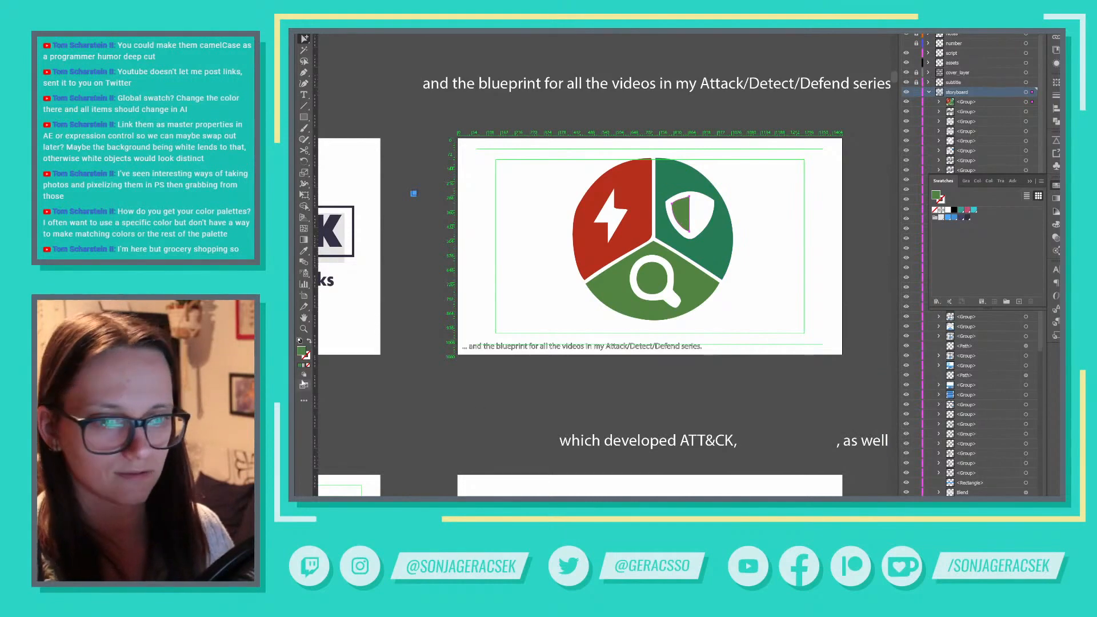
{"action": "double_click", "coordinate": [301, 351]}
{"action": "type", "text": "1C7C54"}
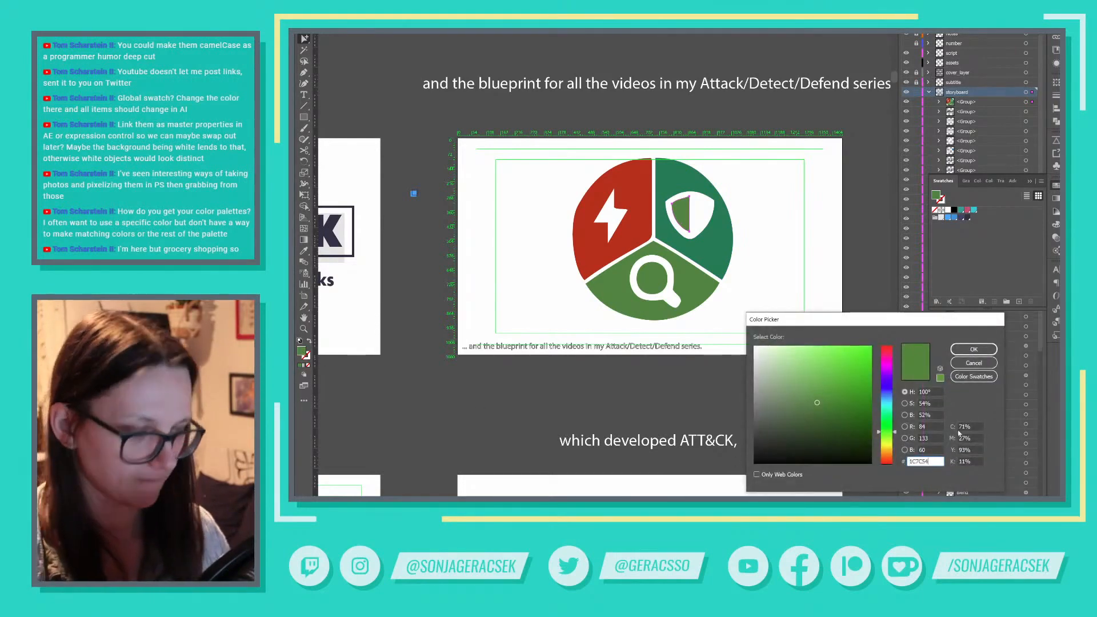
{"action": "left_click", "coordinate": [992, 350]}
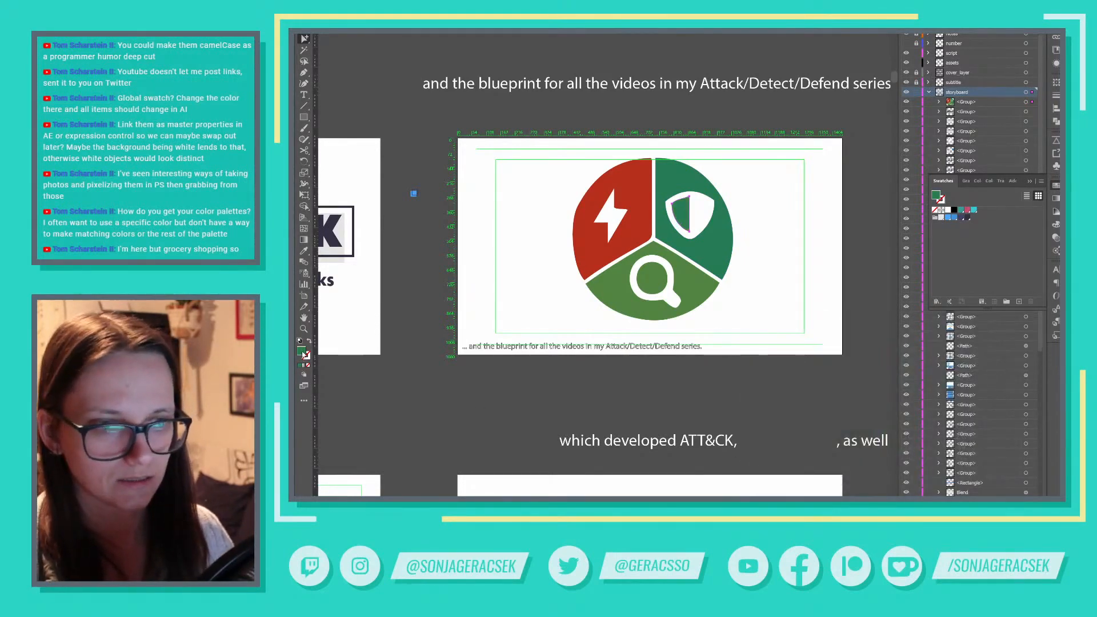
{"action": "left_click_drag", "start_coordinate": [304, 355], "coordinate": [982, 239]}
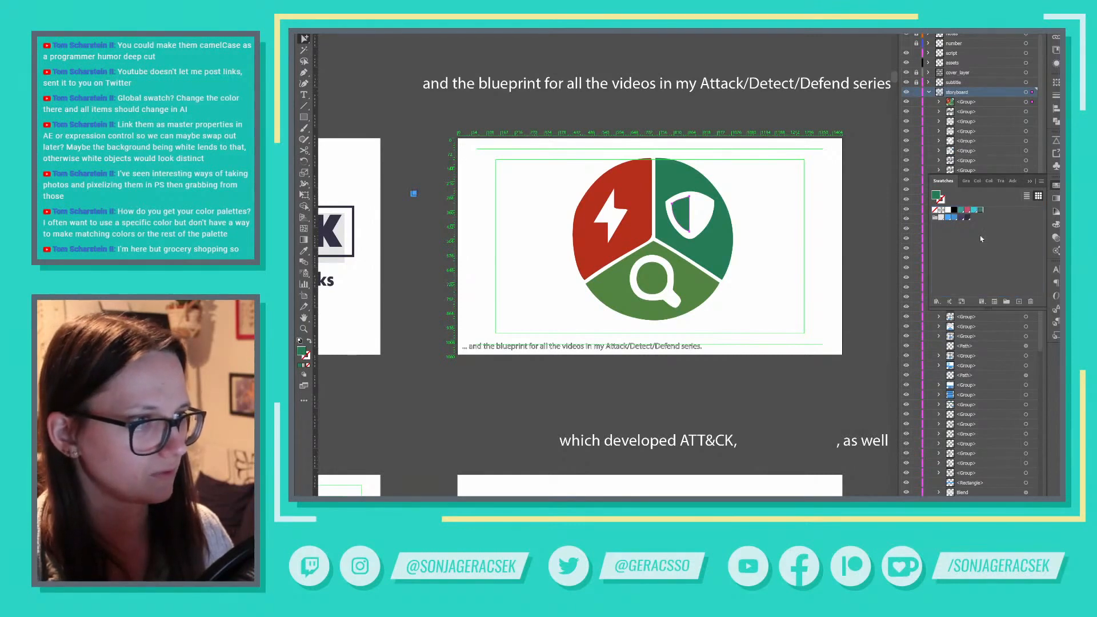
Recolour the magnifying-glass wedge and the inside of its lens with the light blue swatch
{"action": "left_click", "coordinate": [695, 306]}
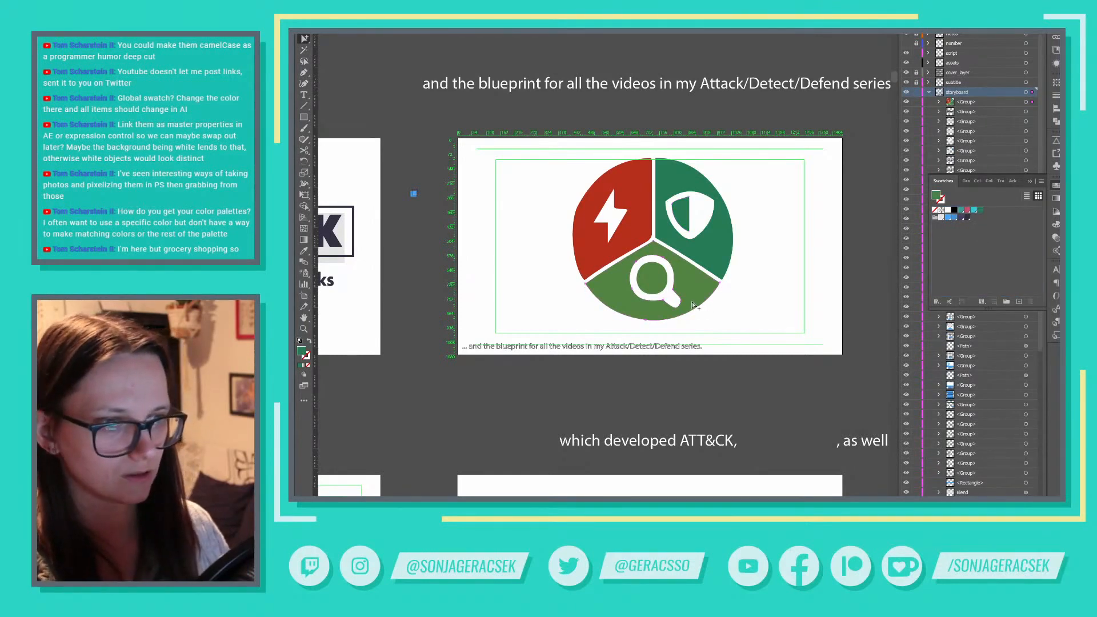
{"action": "left_click", "coordinate": [947, 219]}
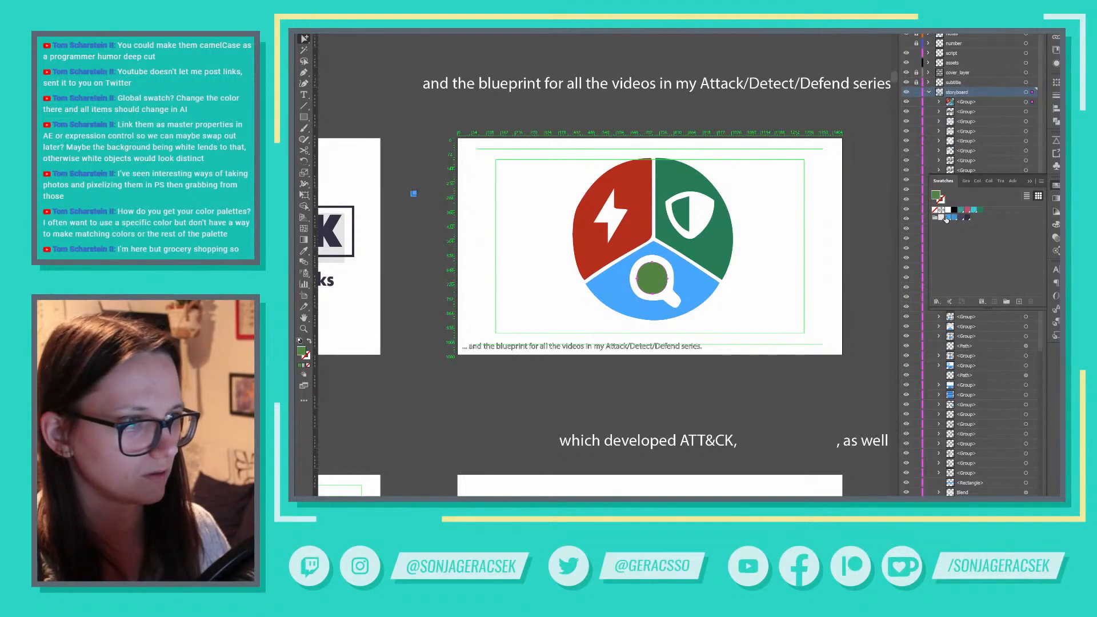
{"action": "left_click", "coordinate": [946, 219]}
Select the lightning-bolt wedge, switch to Coolors and copy the fifth palette colour's hex code, DB2B39
{"action": "left_click", "coordinate": [640, 187]}
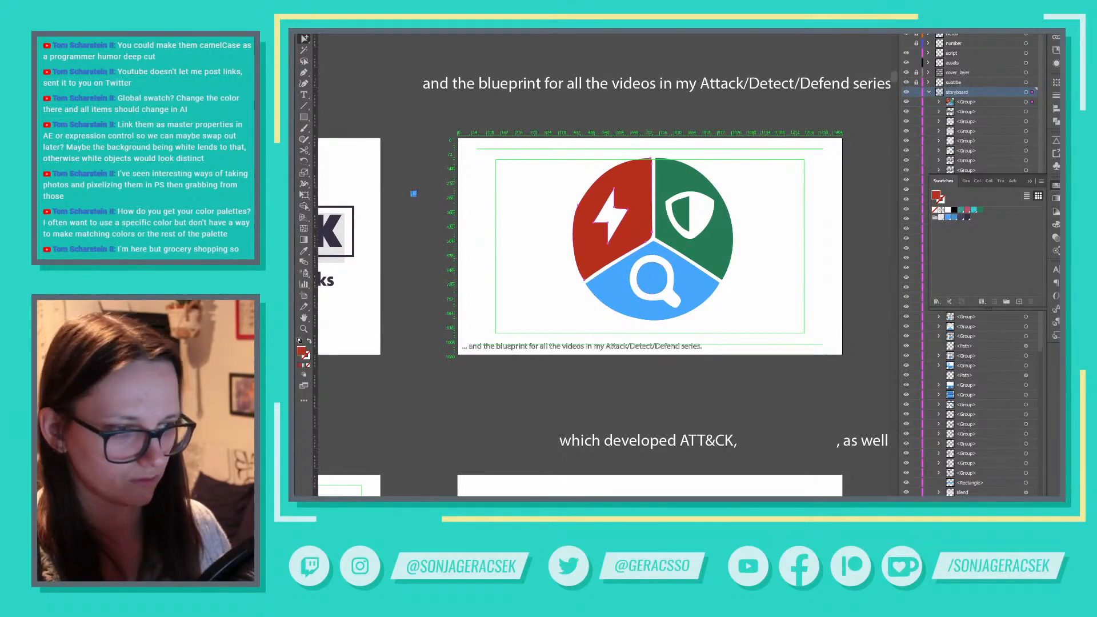
{"action": "key", "text": "alt+Tab"}
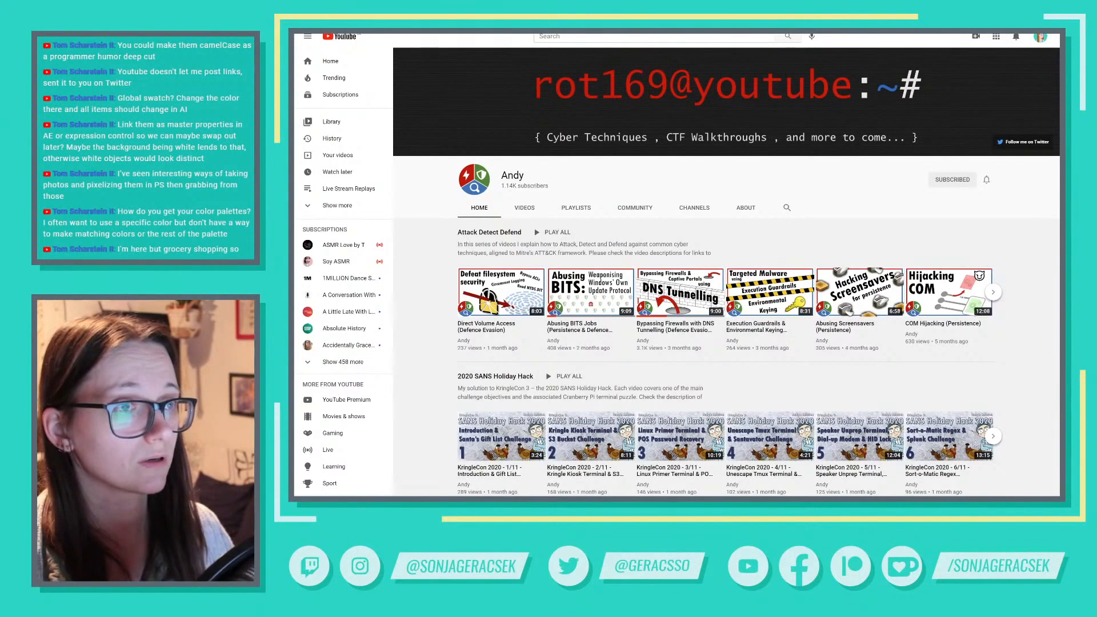
{"action": "key", "text": "ctrl+Tab"}
{"action": "key", "text": "ctrl+Tab"}
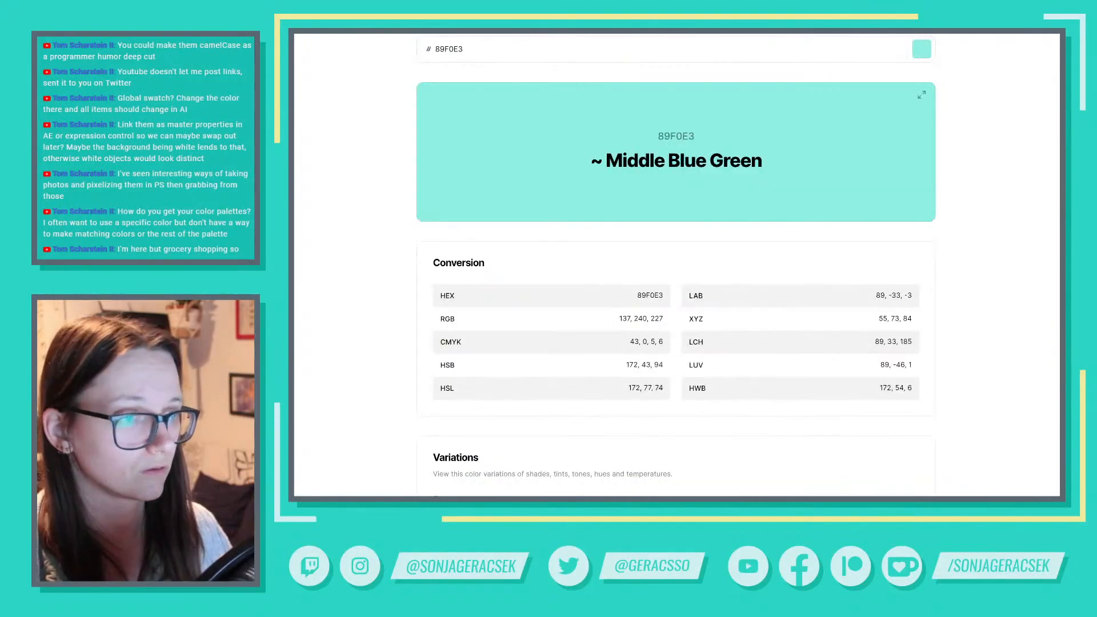
{"action": "key", "text": "ctrl+Tab"}
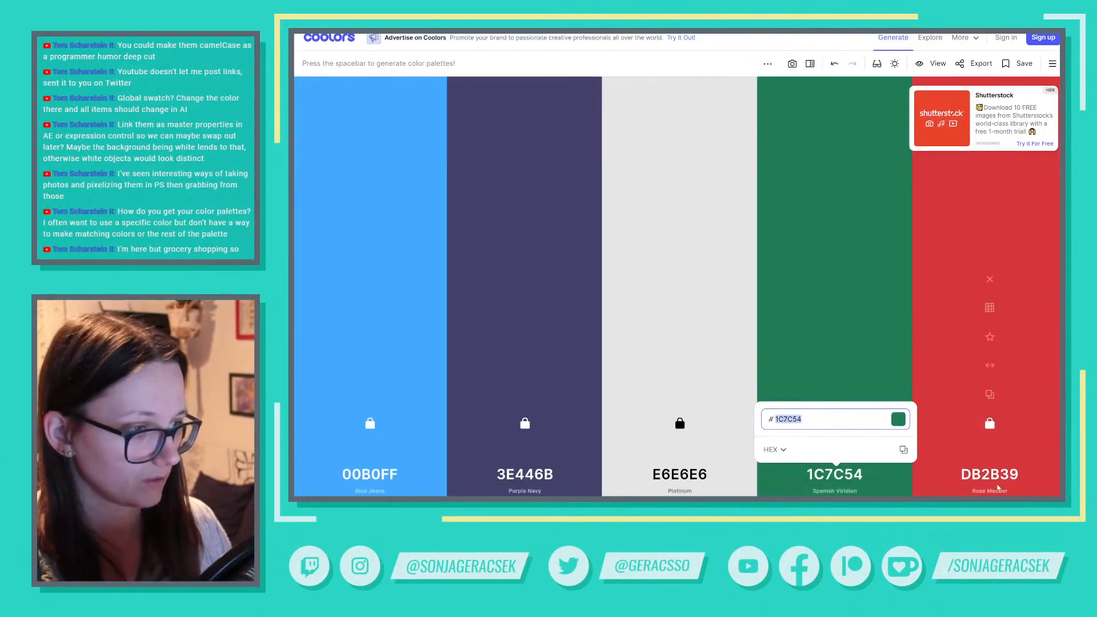
{"action": "left_click", "coordinate": [998, 485]}
{"action": "key", "text": "ctrl+c"}
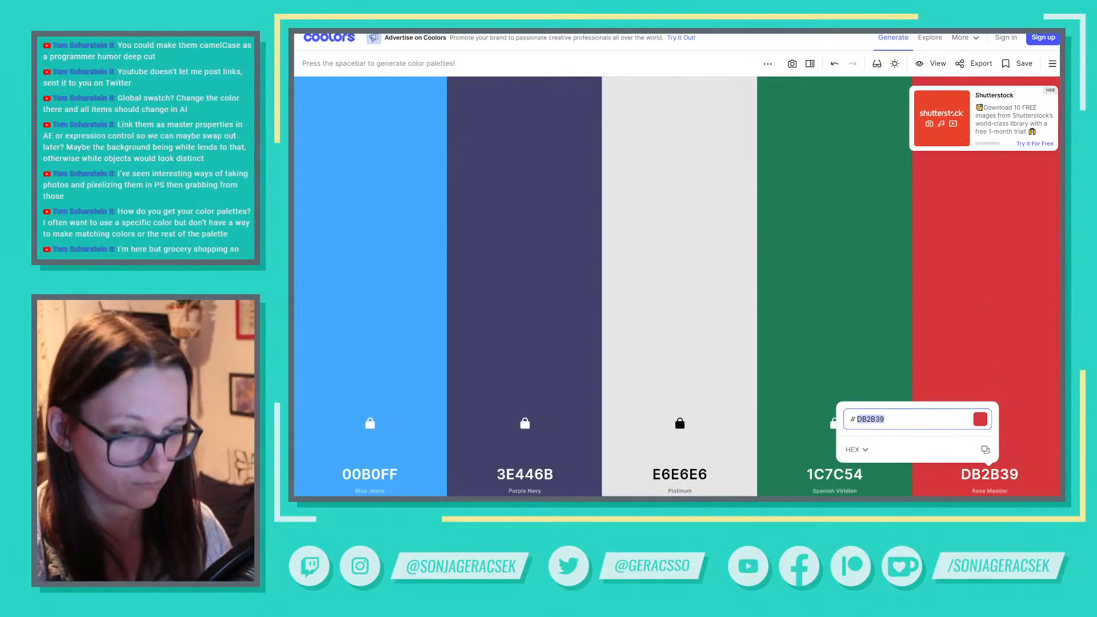
Back in Illustrator, fill the lightning-bolt wedge with DB2B39 and add that red to the swatches
{"action": "key", "text": "alt+Tab"}
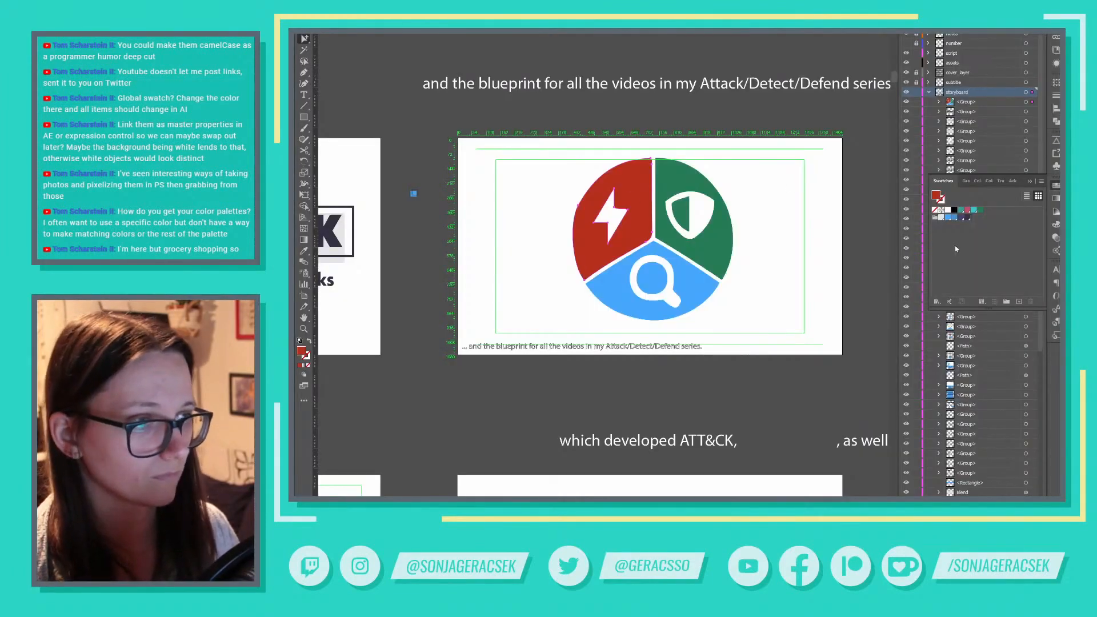
{"action": "double_click", "coordinate": [302, 352]}
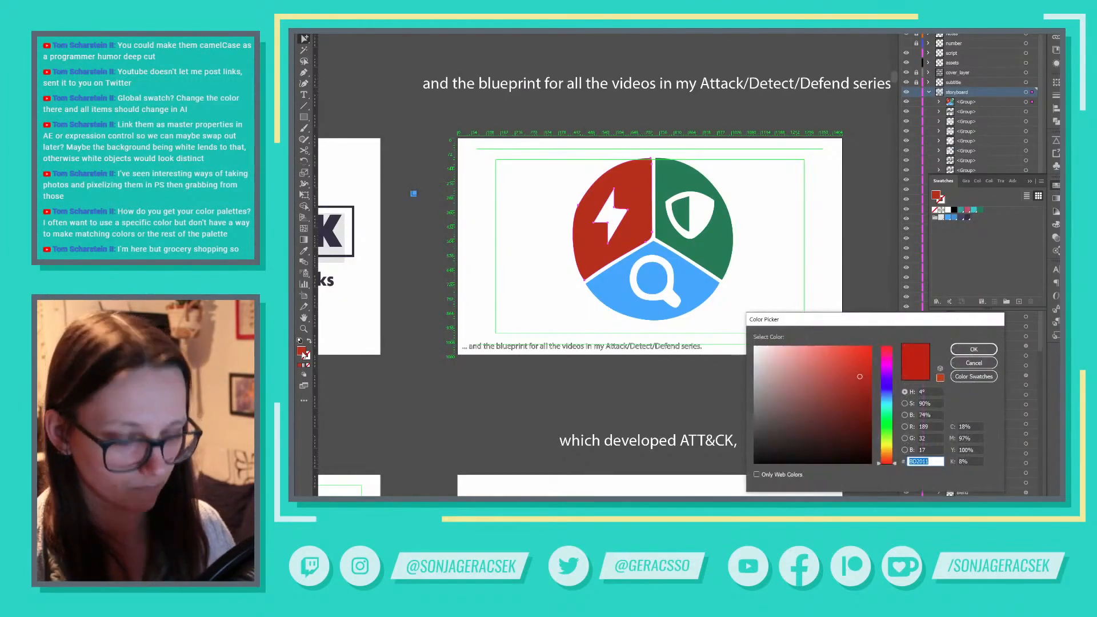
{"action": "key", "text": "ctrl+v"}
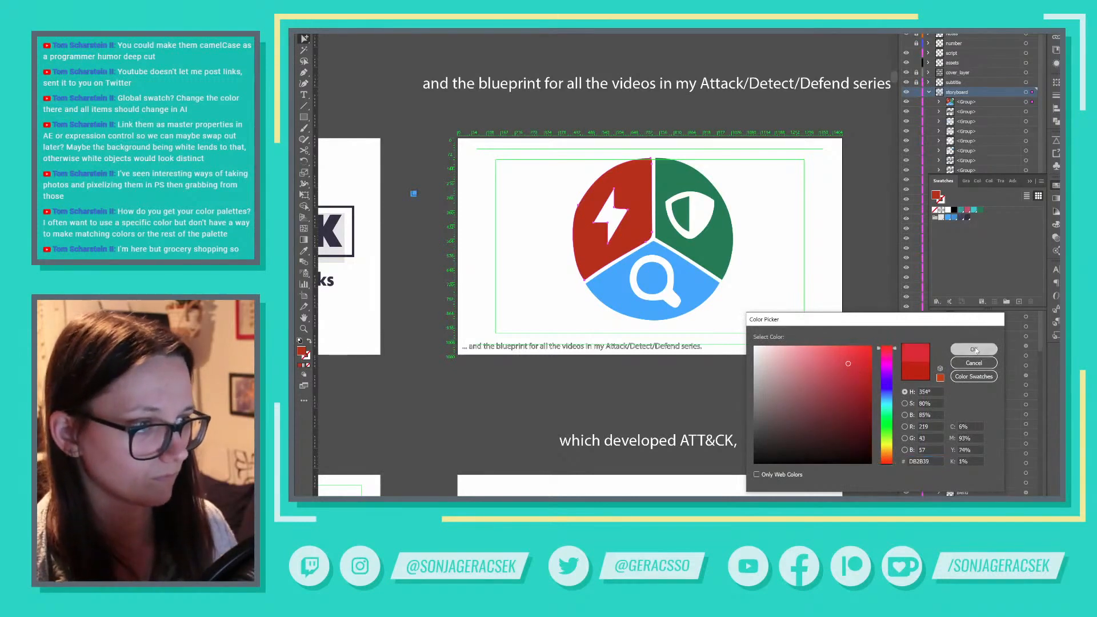
{"action": "left_click", "coordinate": [974, 349]}
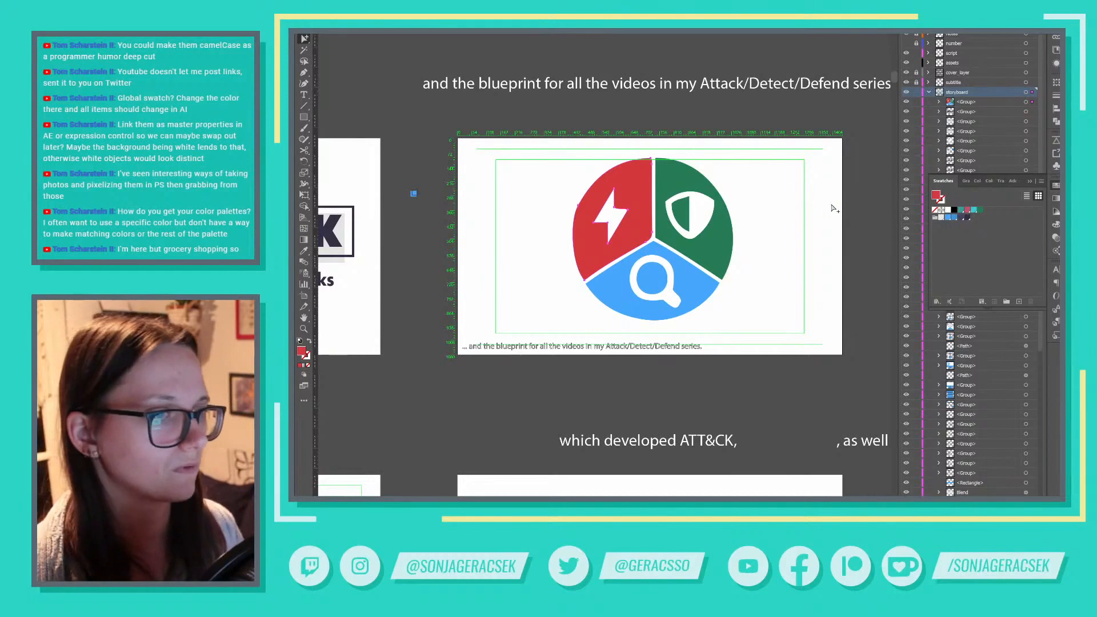
{"action": "left_click_drag", "start_coordinate": [984, 202], "coordinate": [988, 210]}
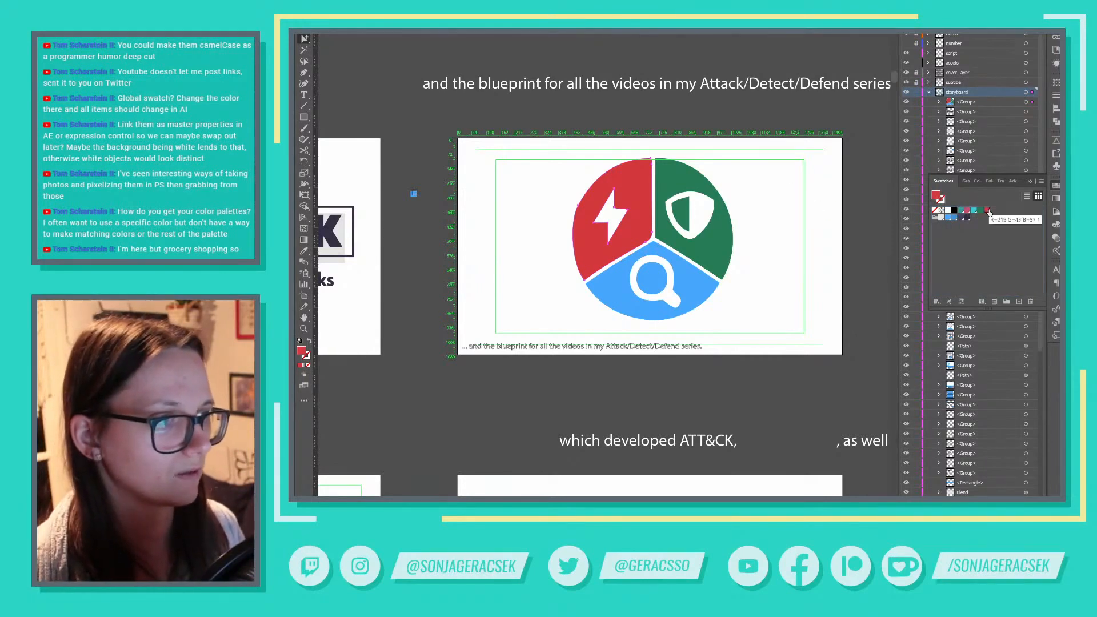
Switch to Coolors, unlock the red fifth palette colour and move grey E6E6E6 to the start of the palette
{"action": "scroll", "coordinate": [804, 284], "scroll_direction": "down", "scroll_amount": 3}
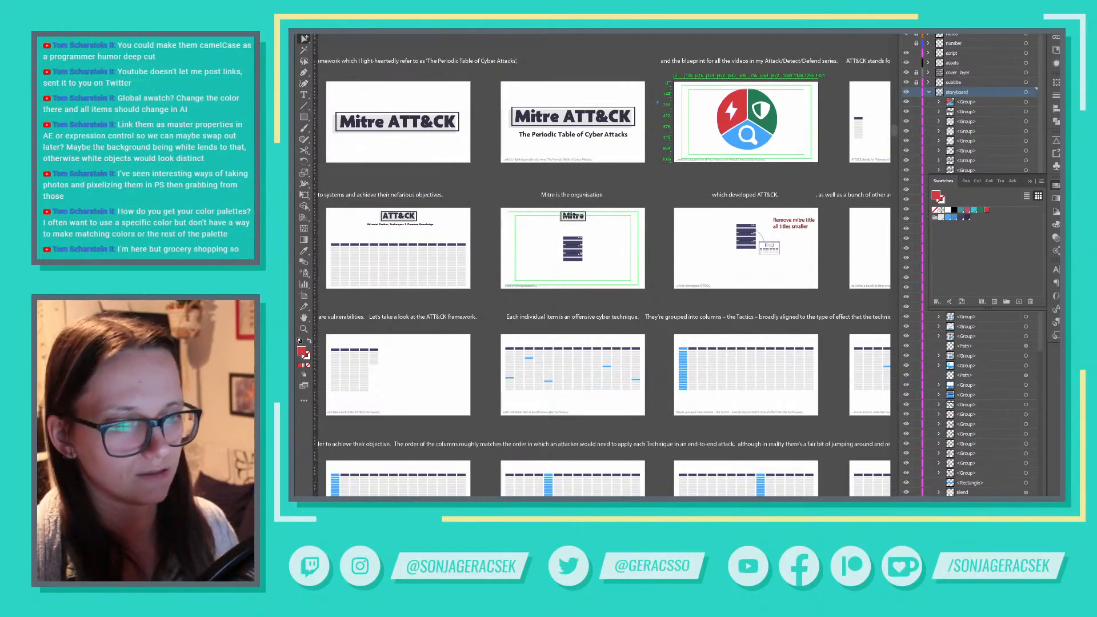
{"action": "key", "text": "alt+Tab"}
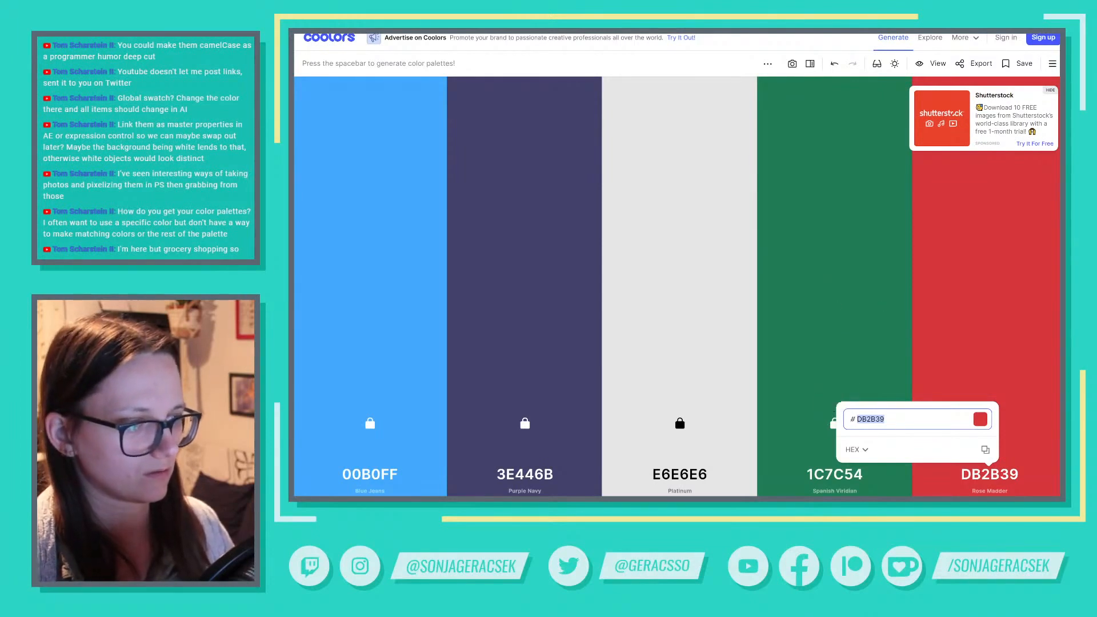
{"action": "left_click", "coordinate": [1016, 405]}
{"action": "left_click", "coordinate": [992, 425]}
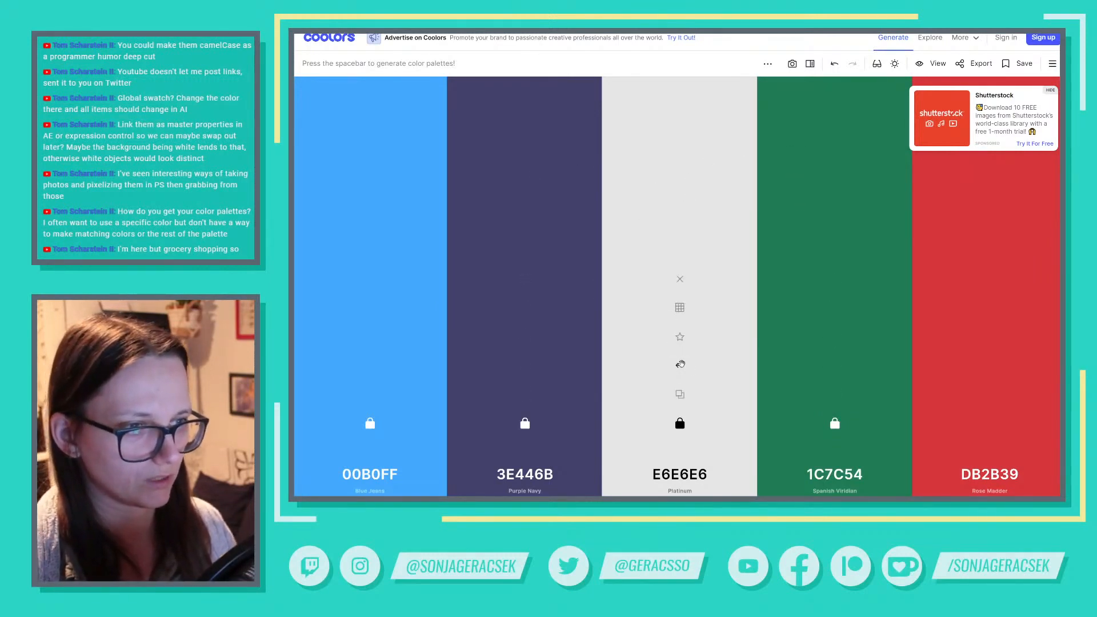
{"action": "left_click_drag", "start_coordinate": [681, 365], "coordinate": [370, 365]}
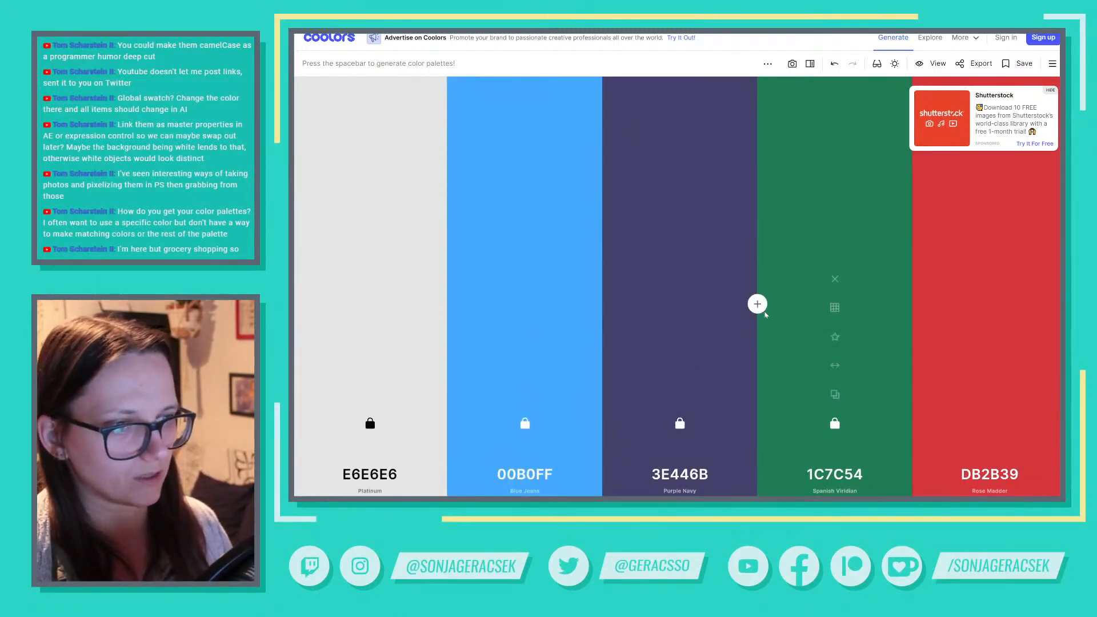
{"action": "left_click", "coordinate": [757, 305]}
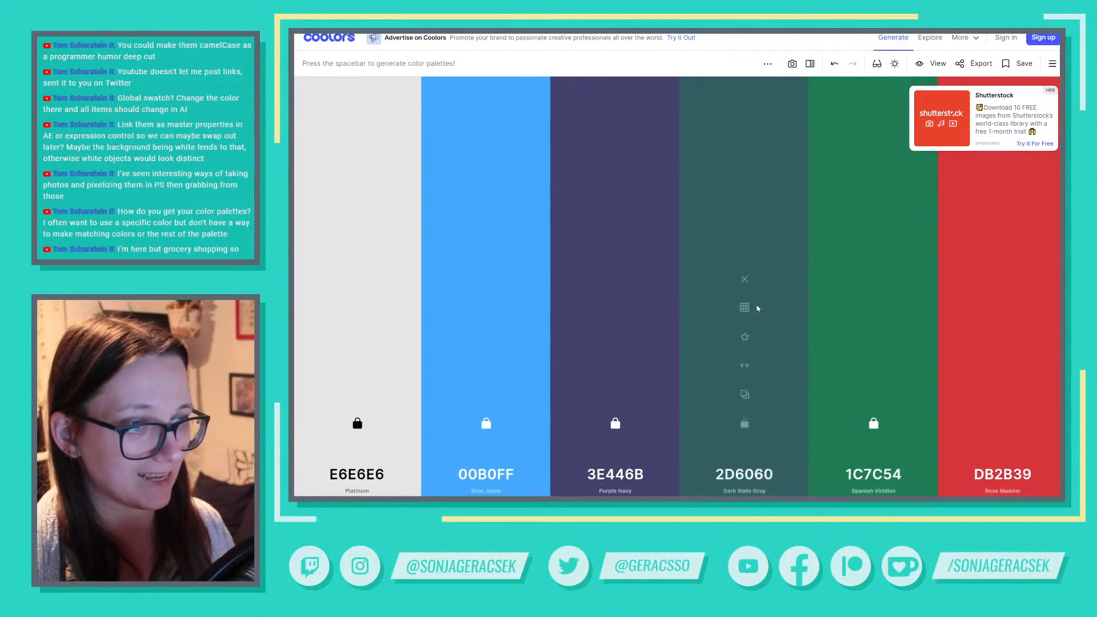
{"action": "left_click", "coordinate": [745, 280]}
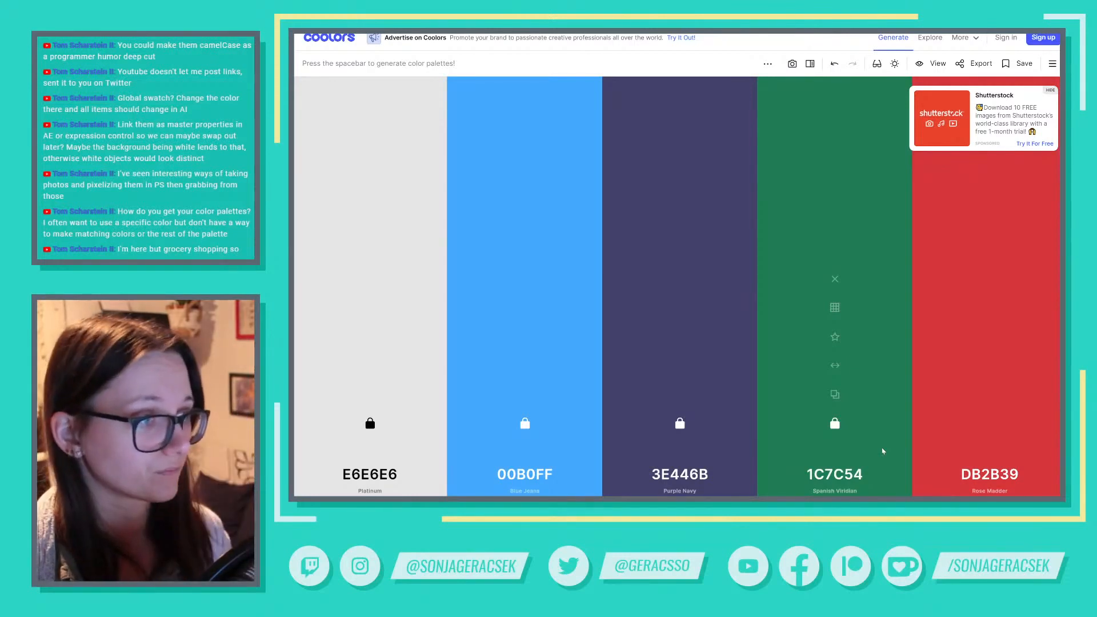
Generate several alternatives for the unlocked fifth palette colour
{"action": "key", "text": "space"}
{"action": "key", "text": "space"}
{"action": "key", "text": "space"}
{"action": "key", "text": "space"}
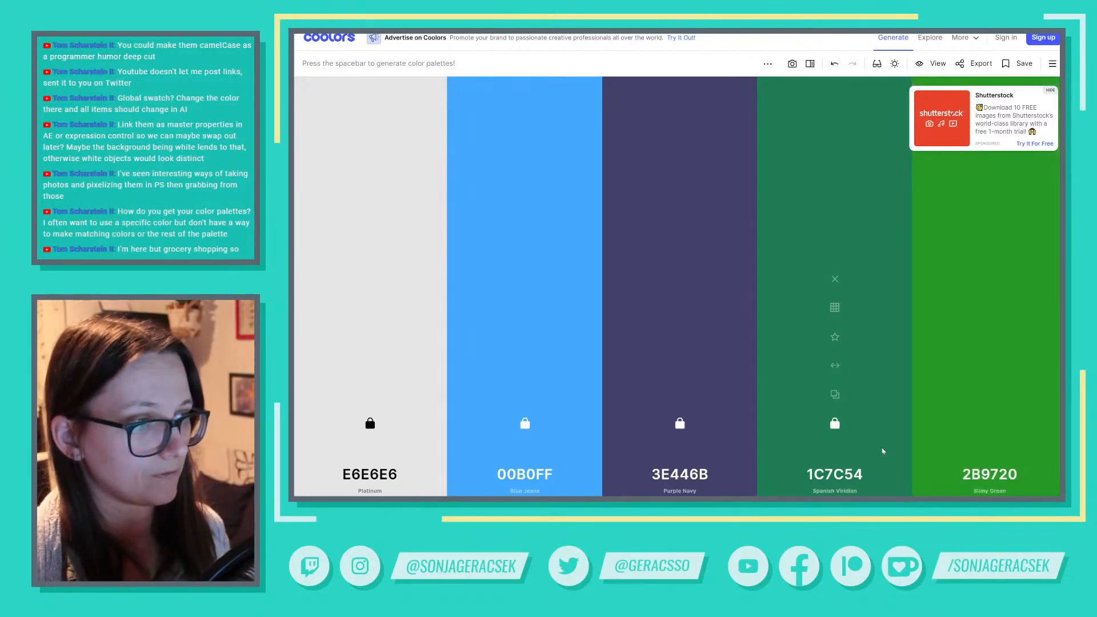
{"action": "key", "text": "space"}
{"action": "key", "text": "space"}
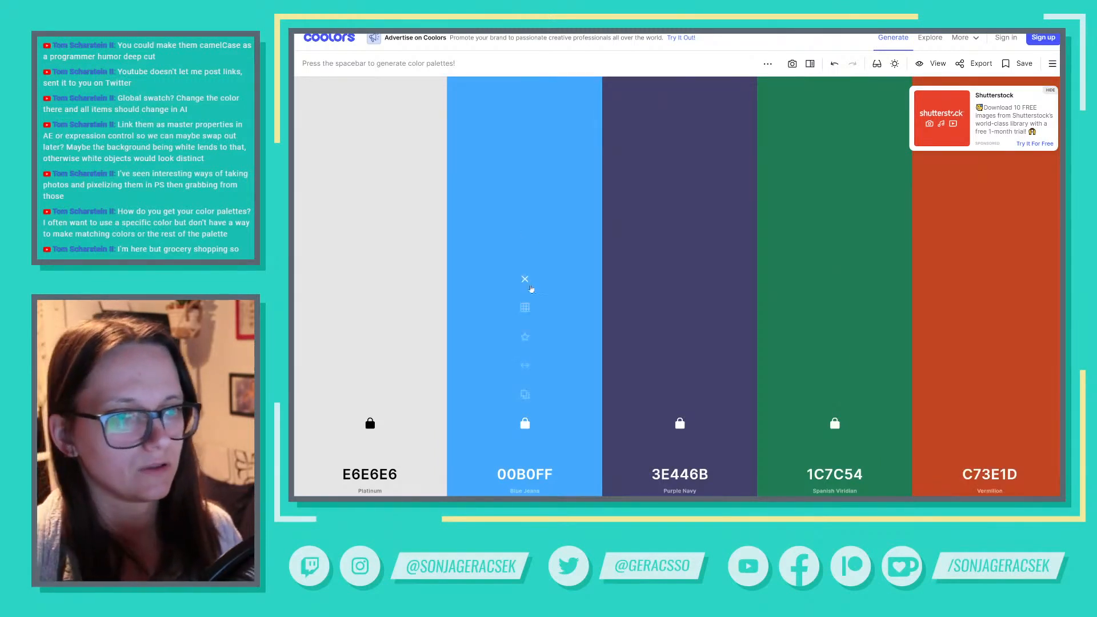
Reorder the palette so green 1C7C54 comes before navy 3E446B, and generate more alternatives for the fifth colour
{"action": "left_click_drag", "start_coordinate": [525, 365], "coordinate": [571, 363]}
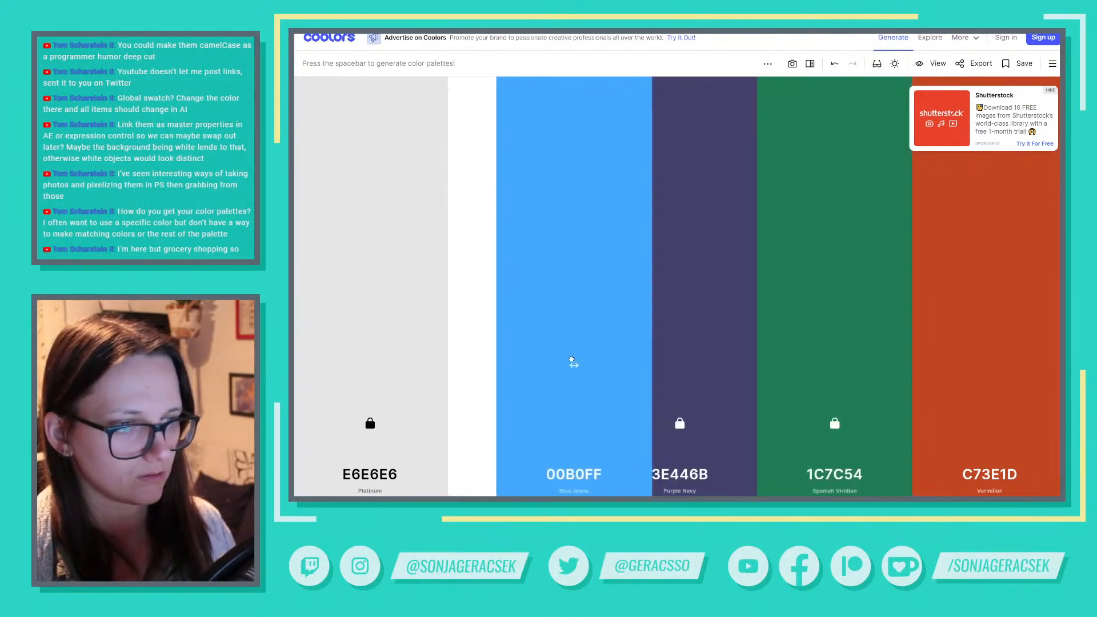
{"action": "left_click_drag", "start_coordinate": [716, 365], "coordinate": [850, 362]}
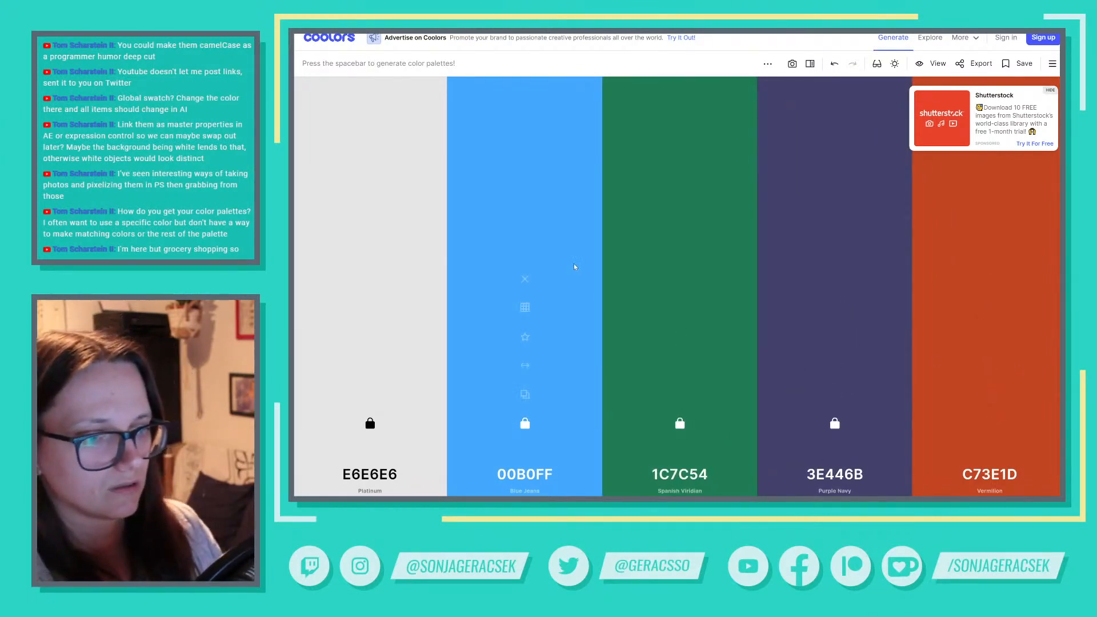
{"action": "key", "text": "space"}
{"action": "key", "text": "space"}
{"action": "key", "text": "space"}
{"action": "key", "text": "space"}
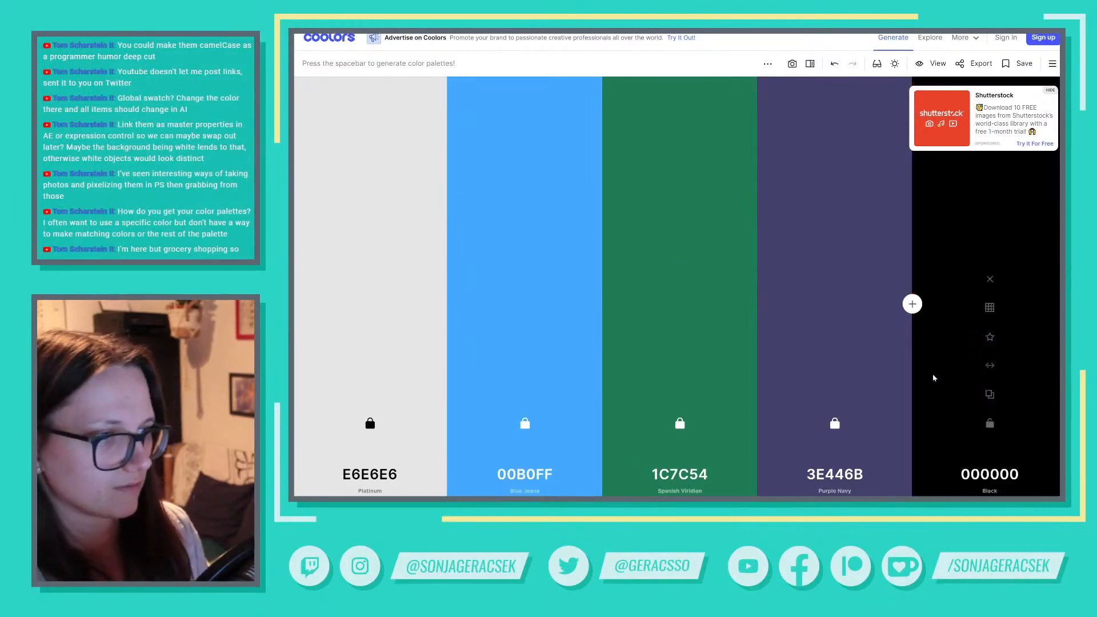
{"action": "key", "text": "space"}
{"action": "key", "text": "space"}
{"action": "key", "text": "space"}
{"action": "key", "text": "space"}
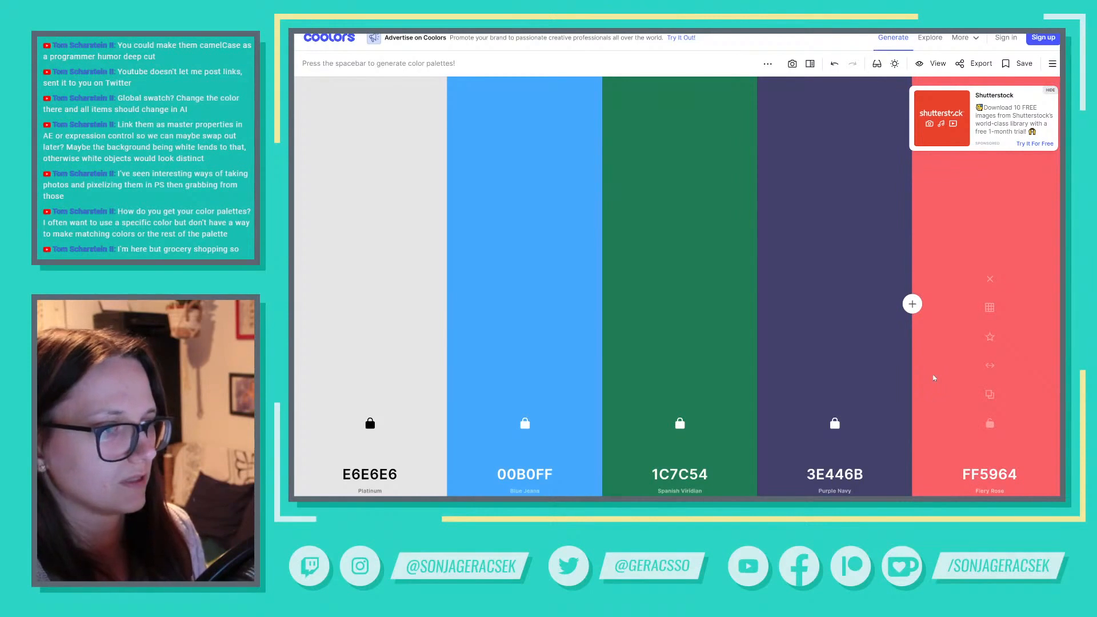
Unlock the green third colour and regenerate both unlocked colours until green 169873 comes up in the fifth slot
{"action": "left_click", "coordinate": [680, 429]}
{"action": "key", "text": "space"}
{"action": "key", "text": "space"}
{"action": "key", "text": "space"}
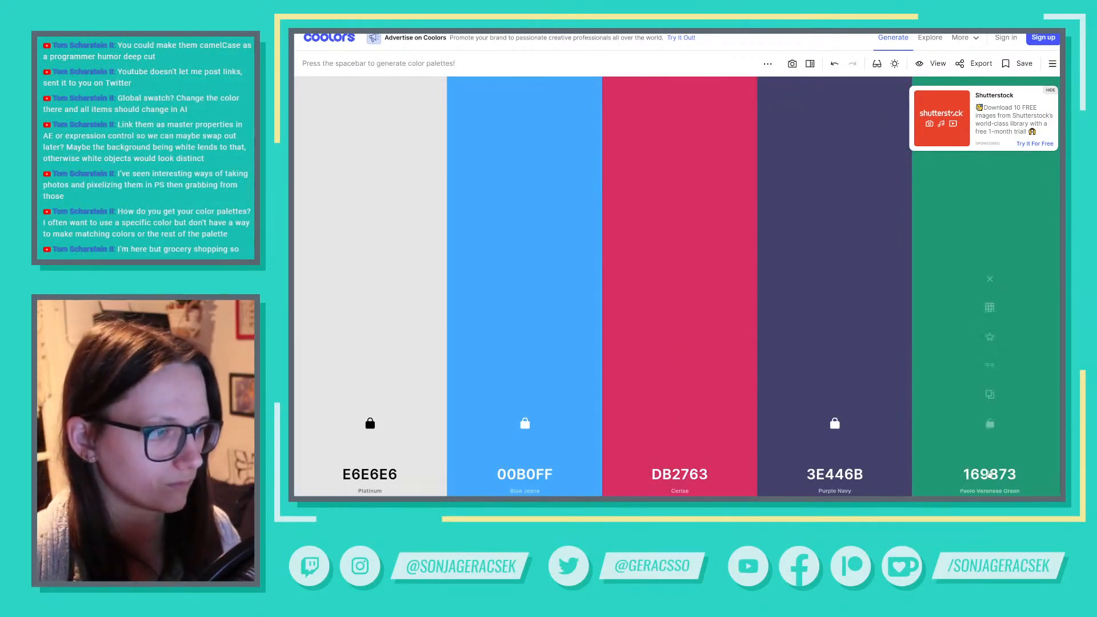
Copy the fifth colour's hex code 169873 into the third palette colour
{"action": "left_click", "coordinate": [997, 474]}
{"action": "key", "text": "ctrl+c"}
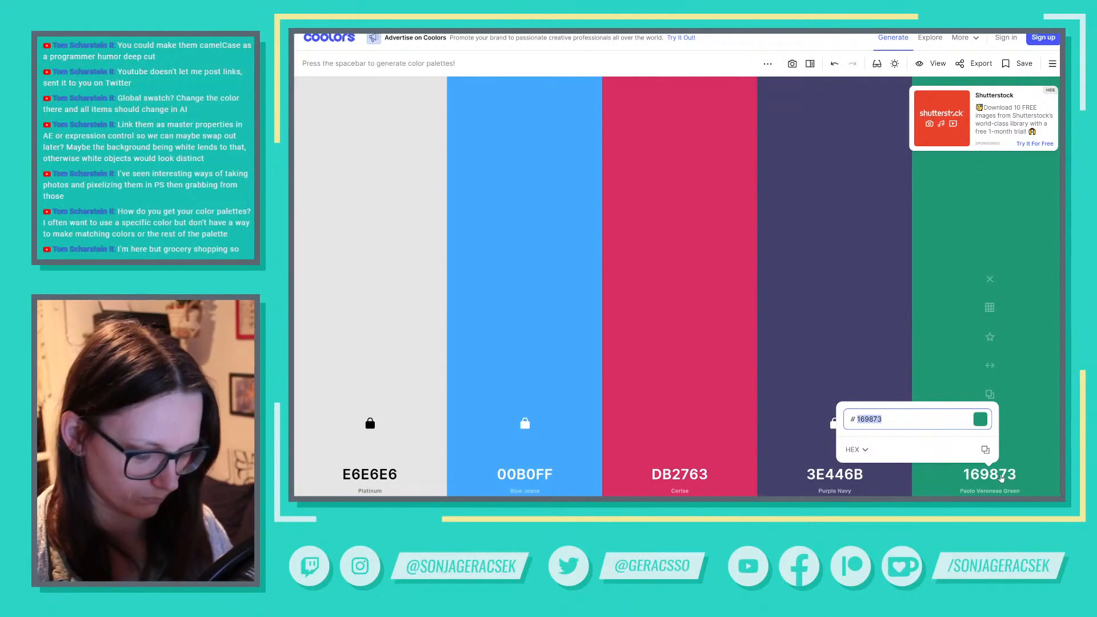
{"action": "left_click", "coordinate": [681, 474]}
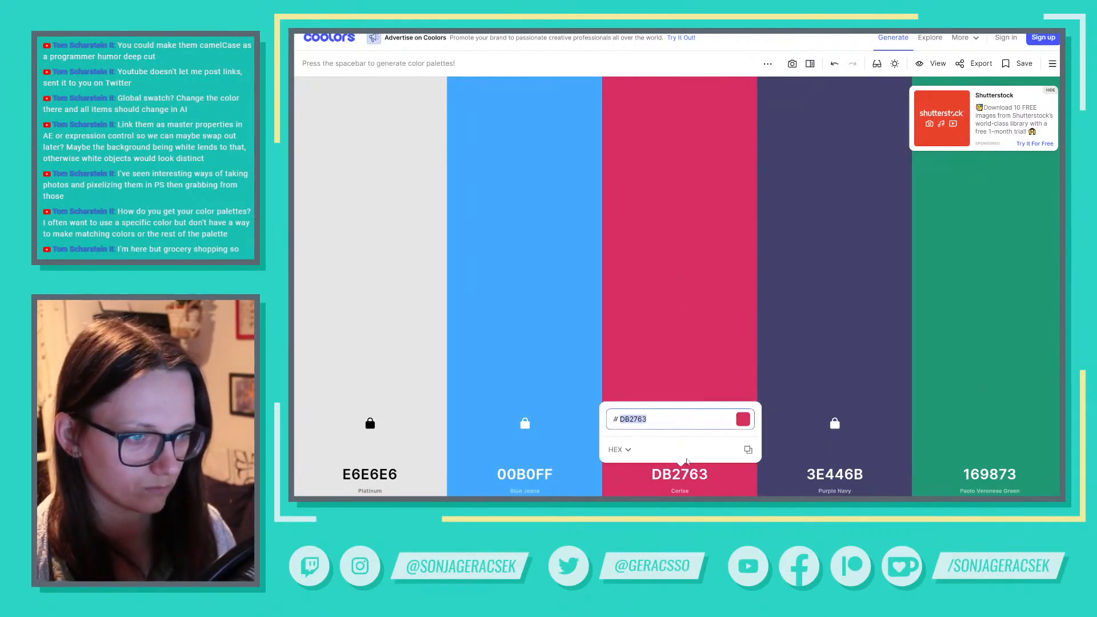
{"action": "key", "text": "ctrl+v"}
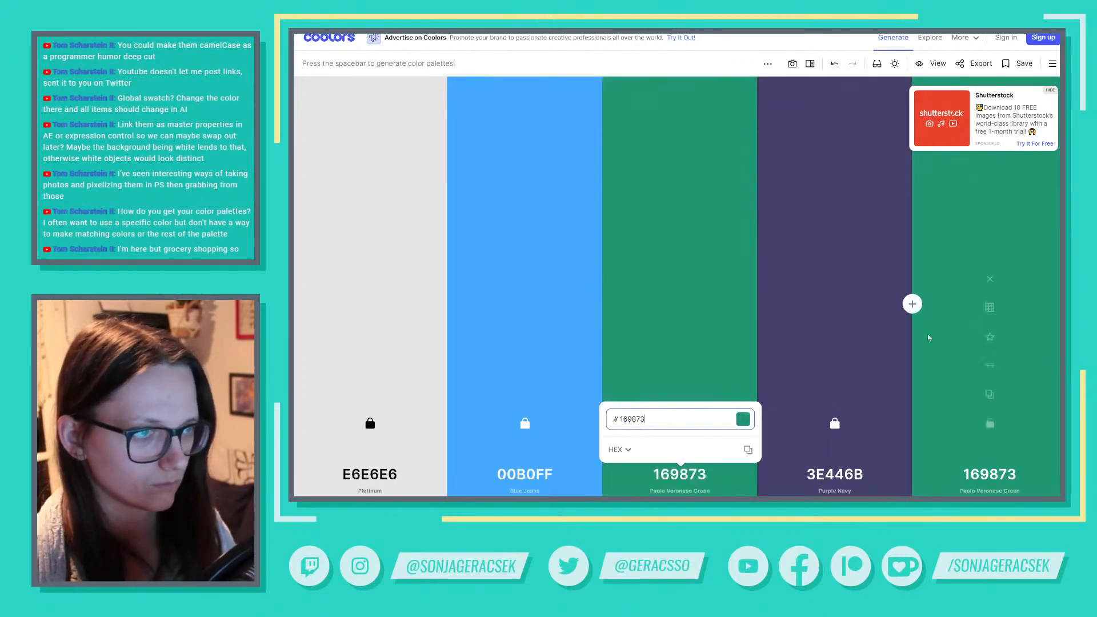
{"action": "left_click", "coordinate": [626, 371]}
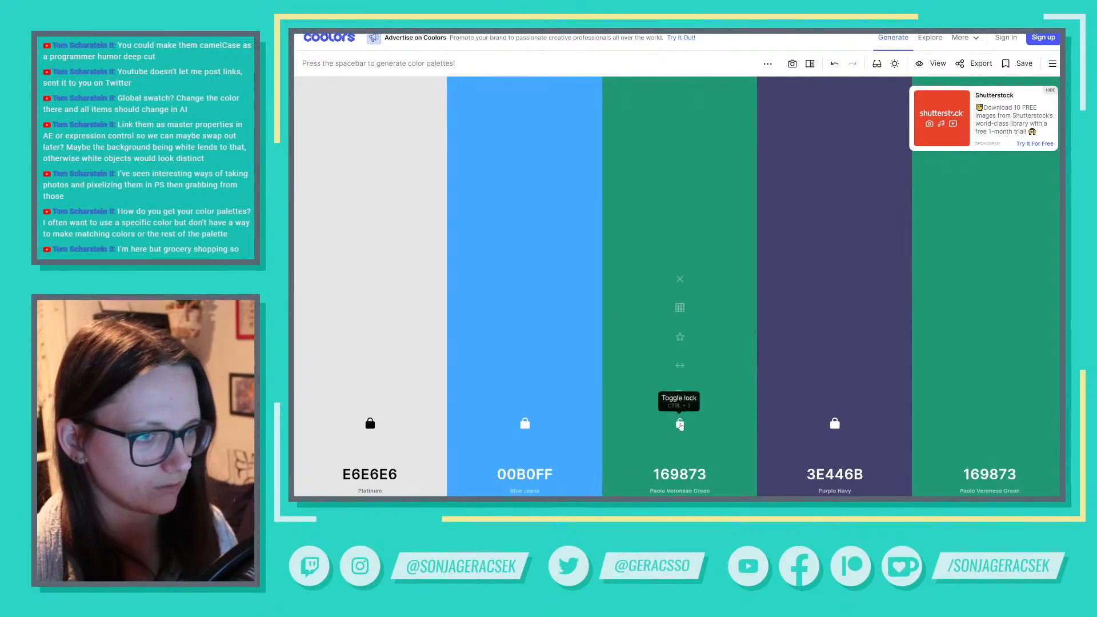
Lock the third colour and regenerate the fifth until the dark red A62639 comes up
{"action": "left_click", "coordinate": [681, 426]}
{"action": "key", "text": "space"}
{"action": "key", "text": "space"}
{"action": "key", "text": "space"}
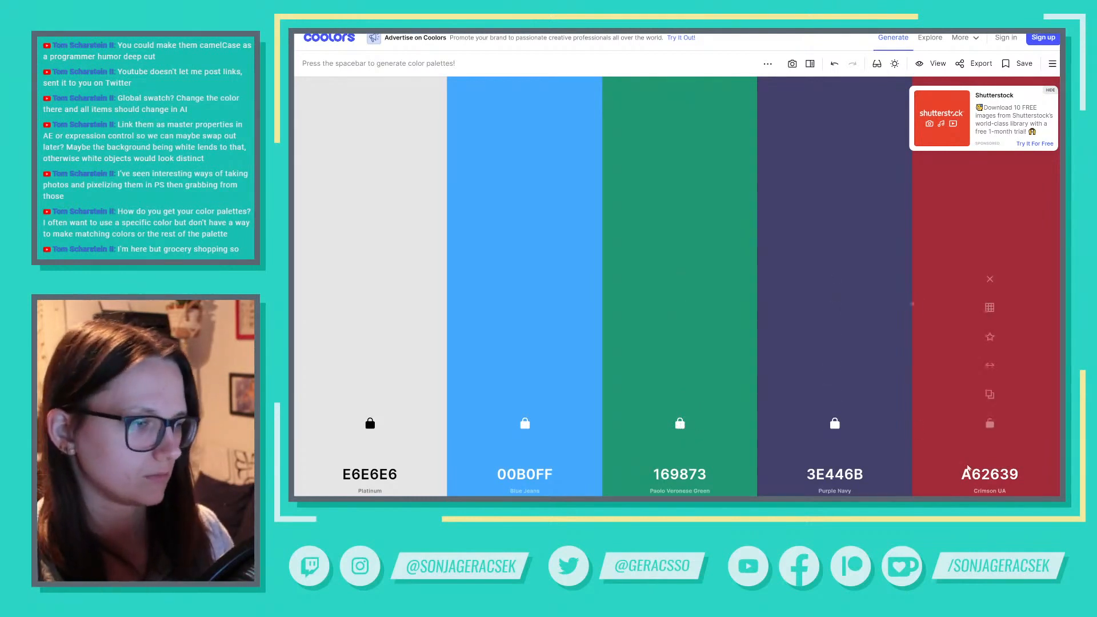
Copy hex code A62639, switch back to Illustrator and fill the lightning-bolt wedge with that dark red
{"action": "left_click", "coordinate": [989, 474]}
{"action": "key", "text": "ctrl+c"}
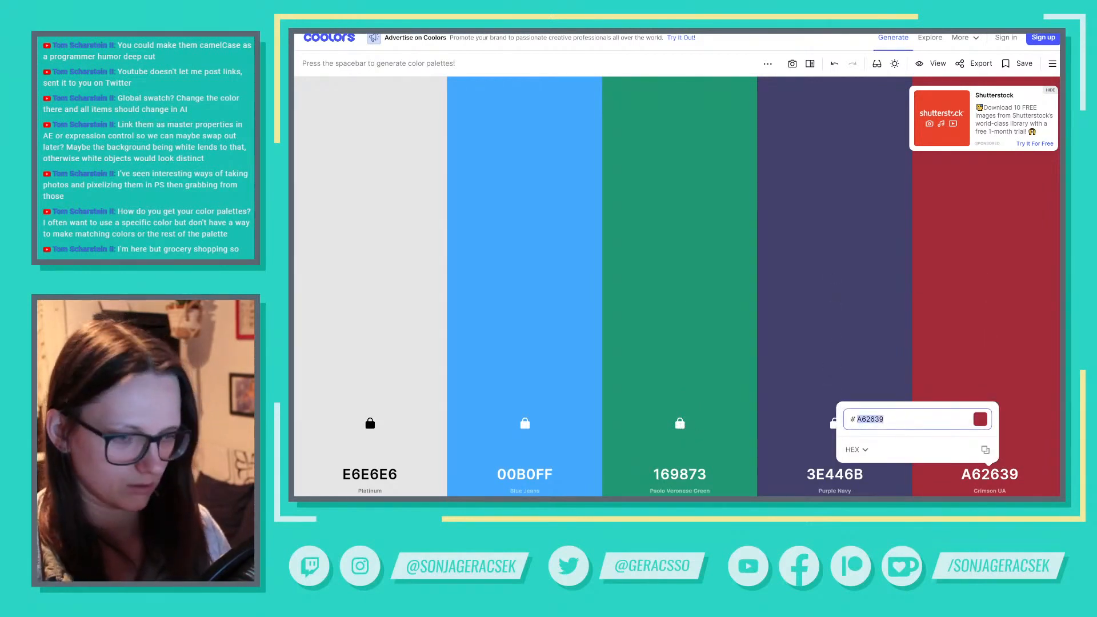
{"action": "key", "text": "alt+Tab"}
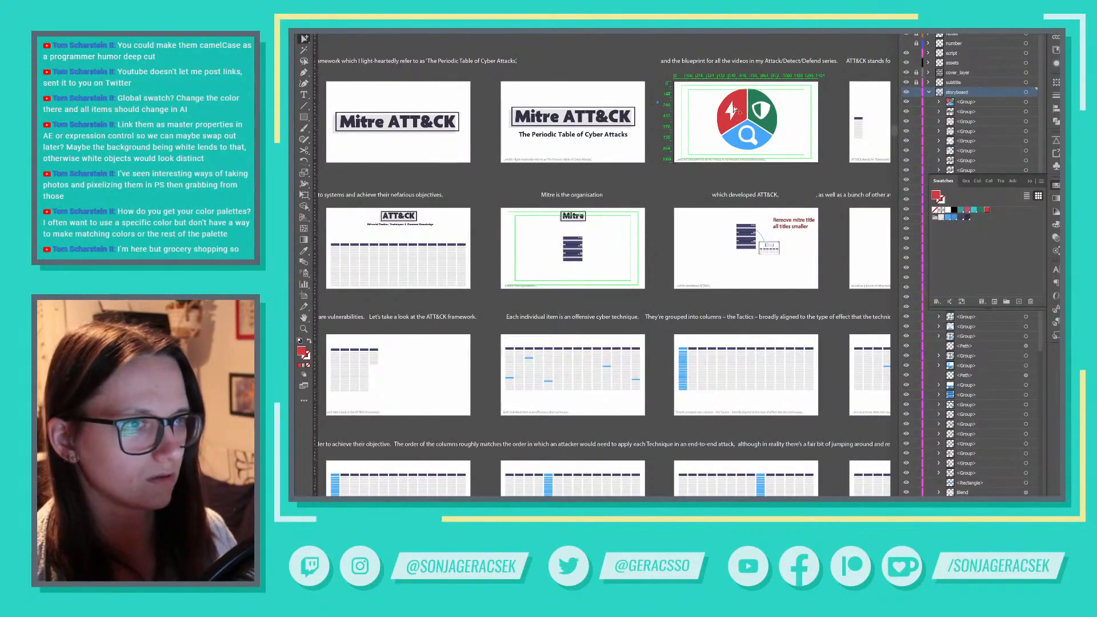
{"action": "left_click", "coordinate": [740, 103]}
{"action": "double_click", "coordinate": [301, 351]}
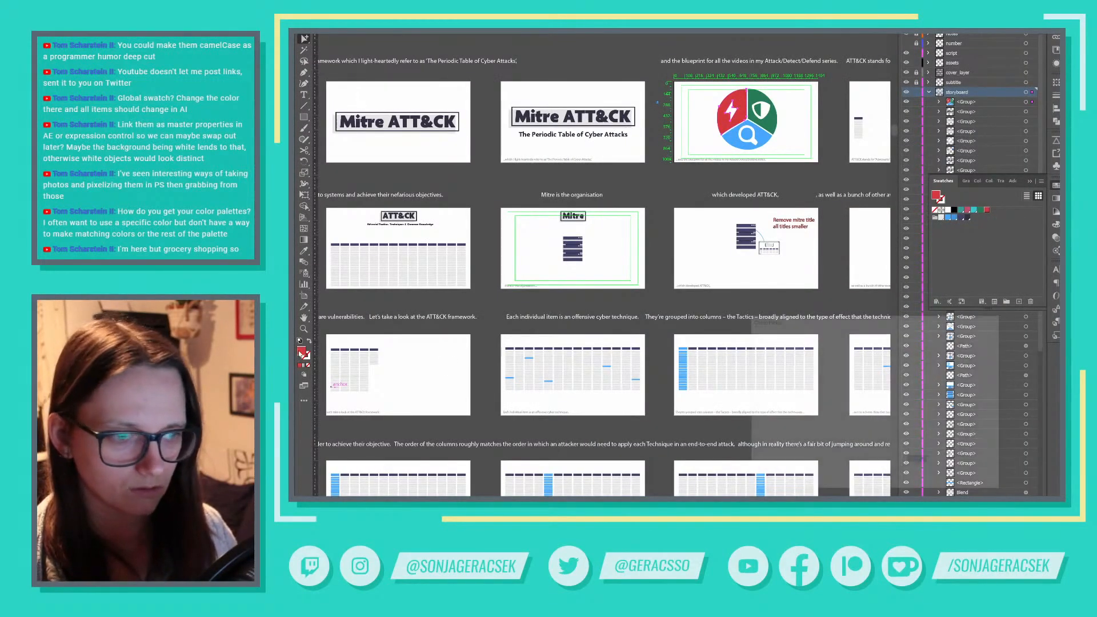
{"action": "key", "text": "ctrl+v"}
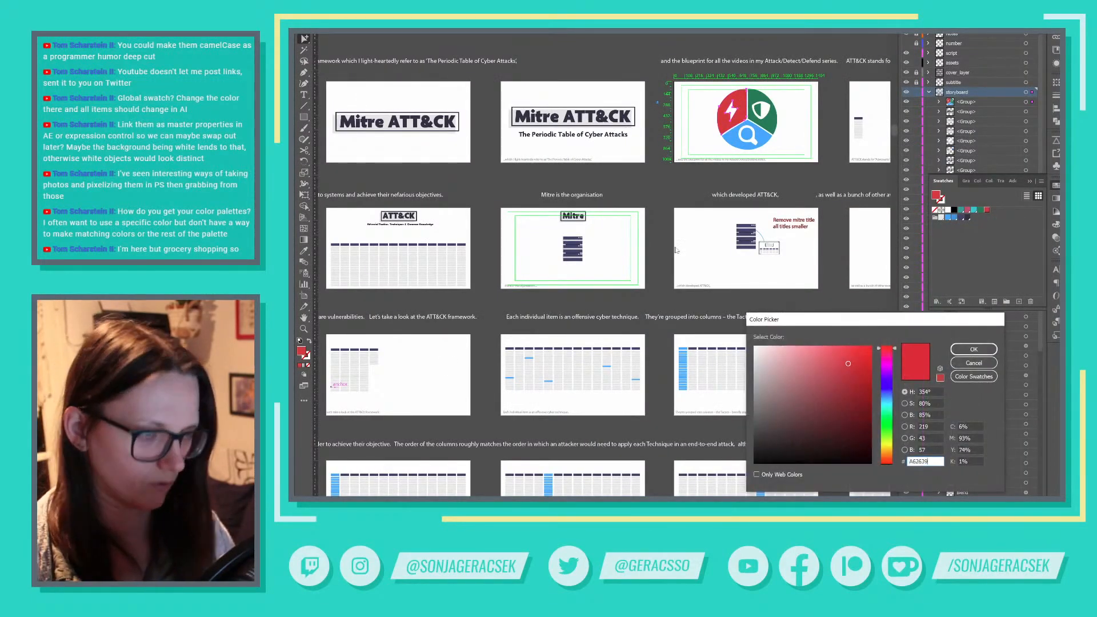
{"action": "left_click", "coordinate": [974, 350]}
Select the shield wedge, fetch green 169873 from the Coolors palette and fill the wedge with it in Illustrator
{"action": "left_click", "coordinate": [778, 129]}
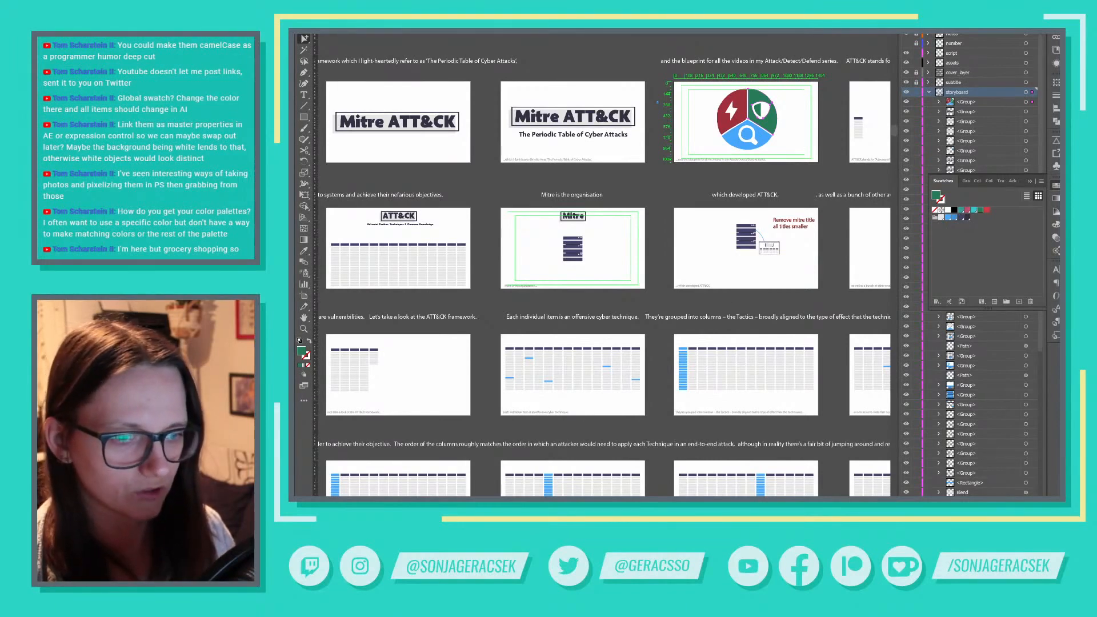
{"action": "key", "text": "alt+Tab"}
{"action": "left_click", "coordinate": [675, 474]}
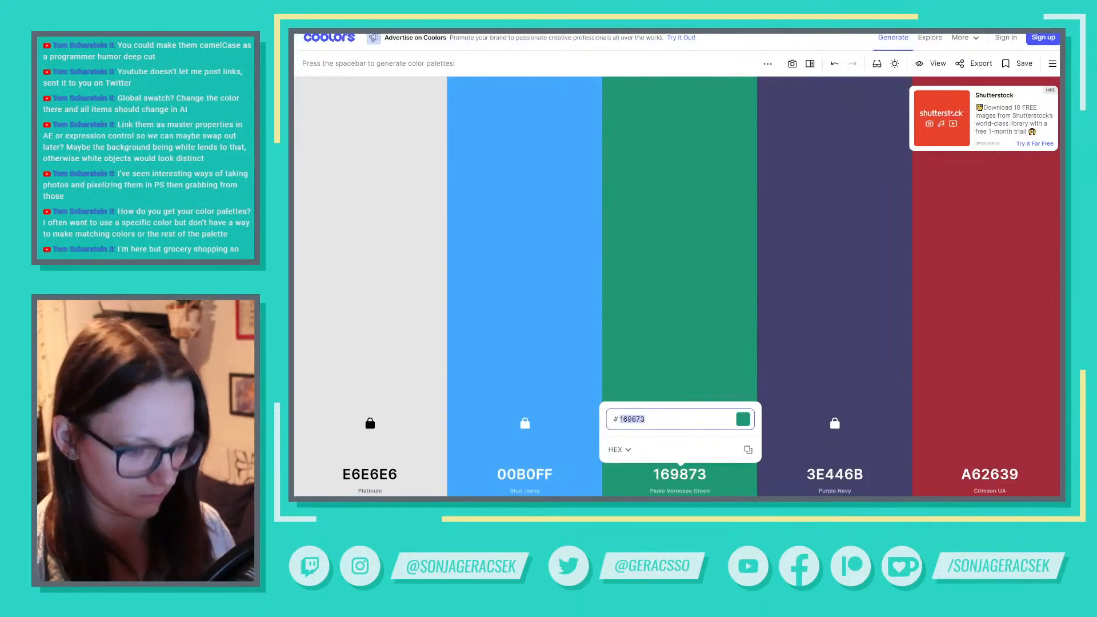
{"action": "key", "text": "alt+Tab"}
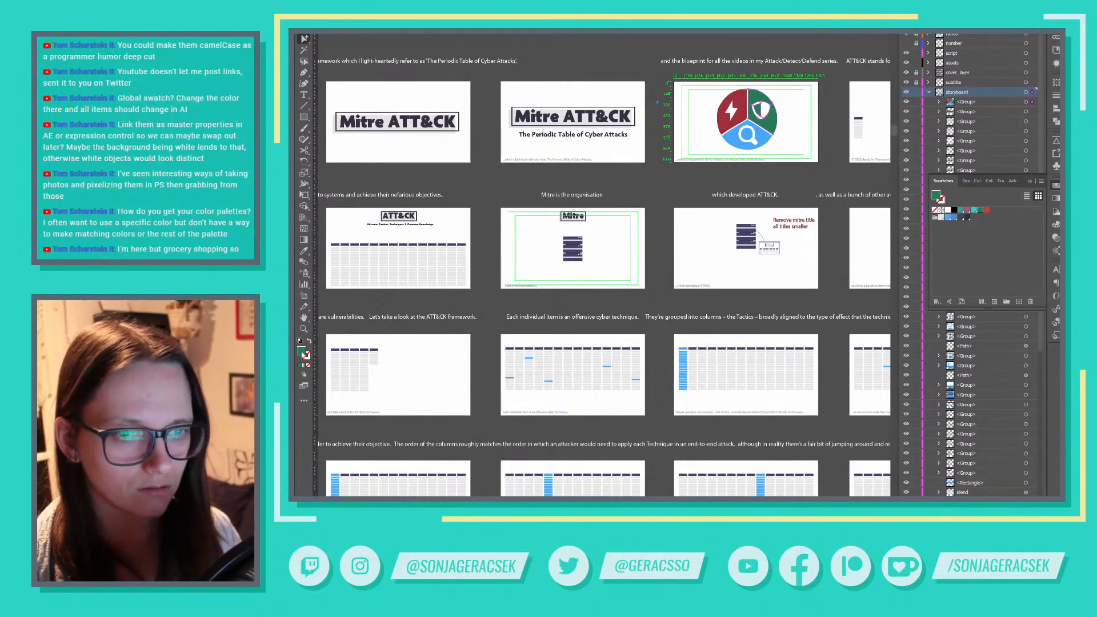
{"action": "double_click", "coordinate": [303, 352]}
{"action": "type", "text": "169873"}
{"action": "left_click", "coordinate": [978, 353]}
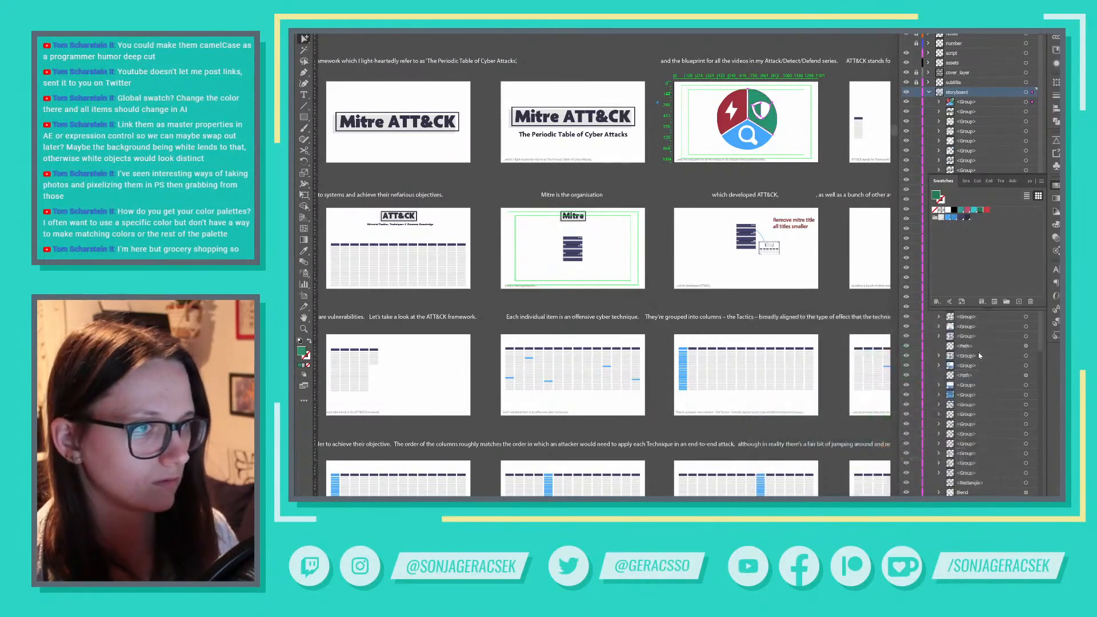
{"action": "left_click", "coordinate": [826, 180]}
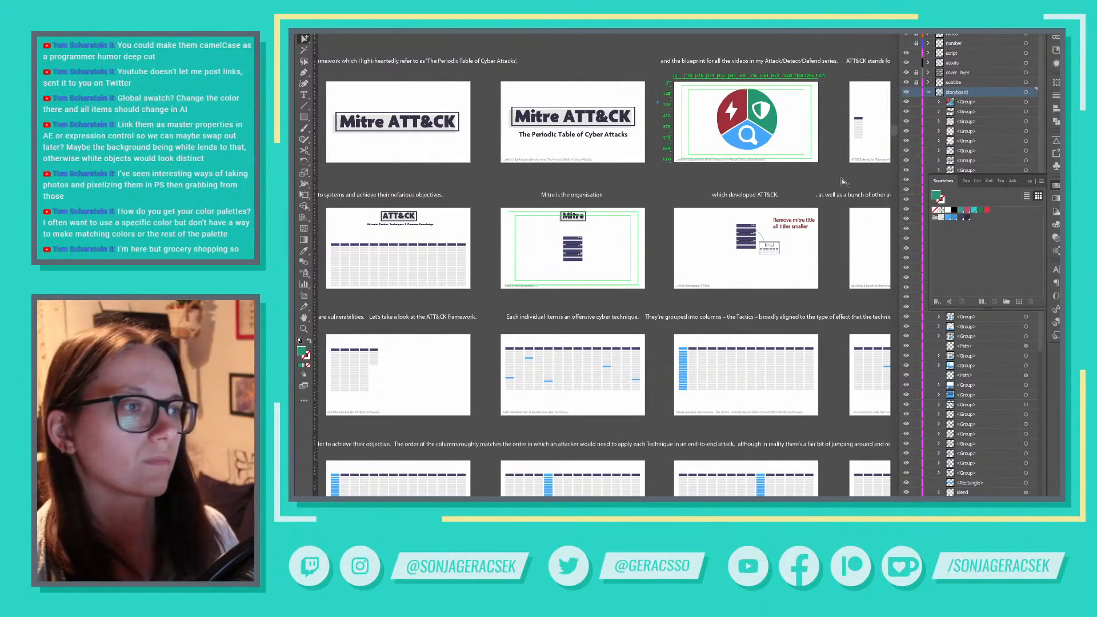
Add the shield wedge's green and the lightning-bolt wedge's dark red to the swatches
{"action": "left_click", "coordinate": [765, 117]}
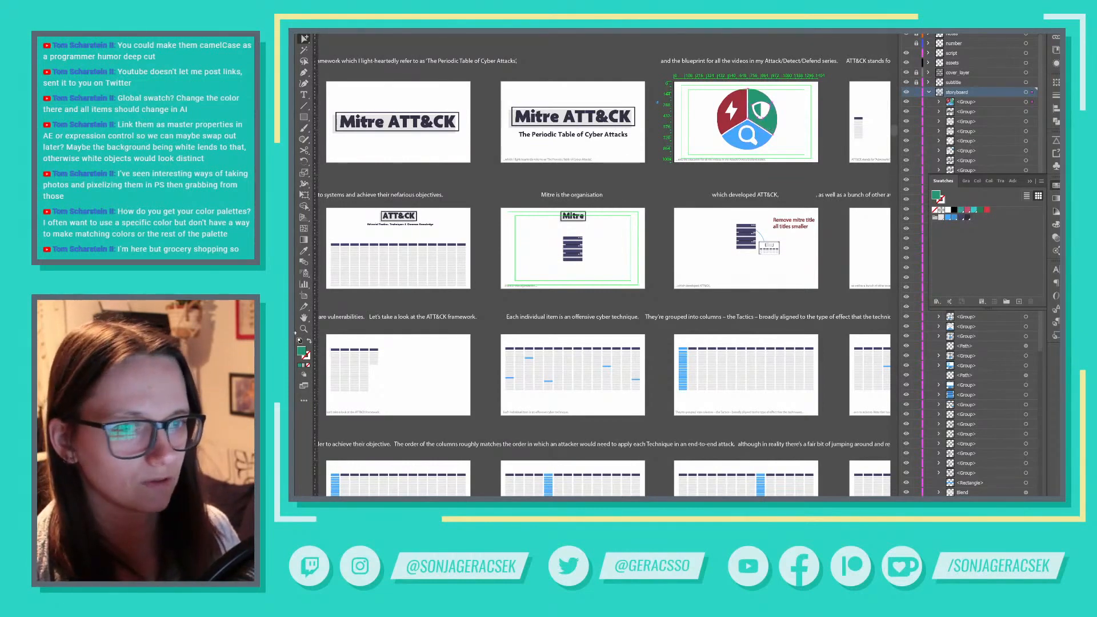
{"action": "left_click_drag", "start_coordinate": [902, 294], "coordinate": [987, 213]}
{"action": "left_click", "coordinate": [734, 109]}
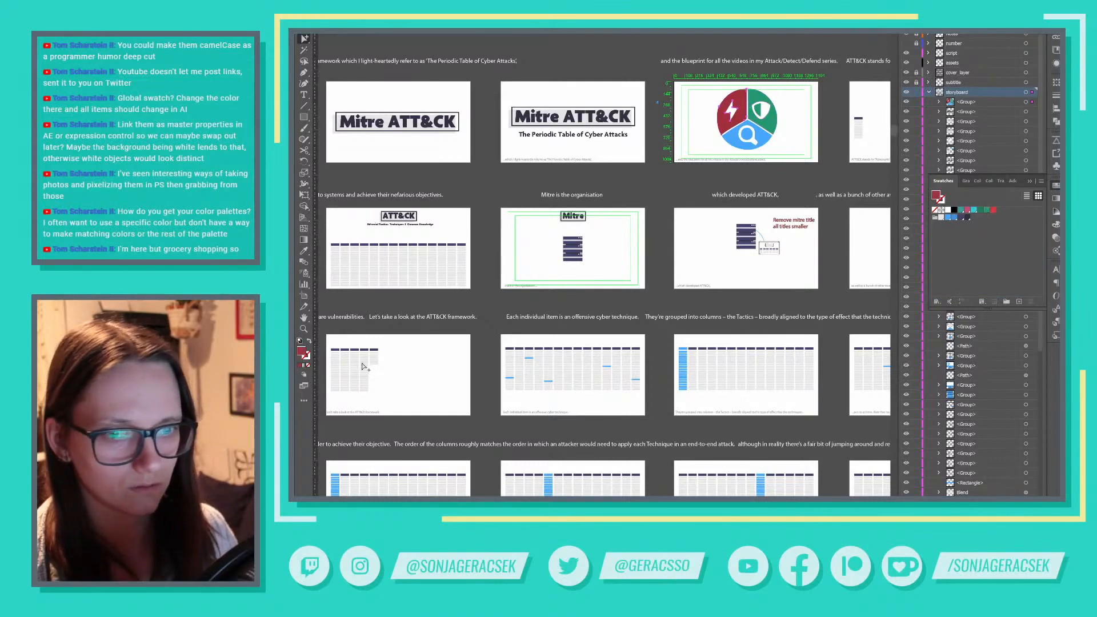
{"action": "left_click_drag", "start_coordinate": [814, 256], "coordinate": [994, 216]}
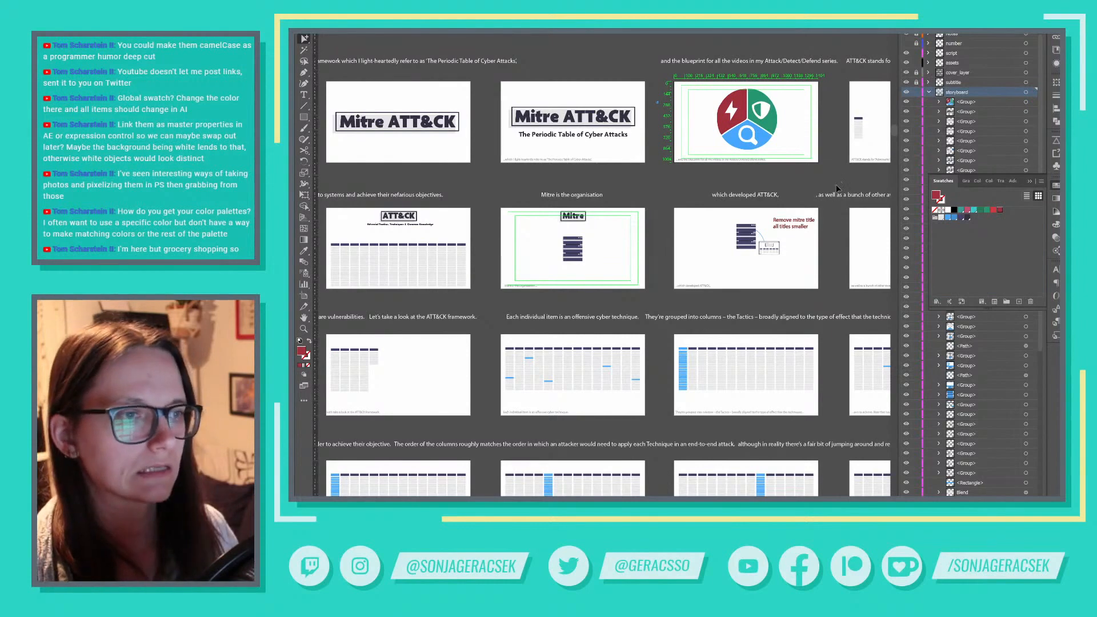
Collapse the Swatches panel and look over the storyboard frames from the ATT&CK tables down to the Persistence rows
{"action": "scroll", "coordinate": [817, 212], "scroll_direction": "down", "scroll_amount": 1}
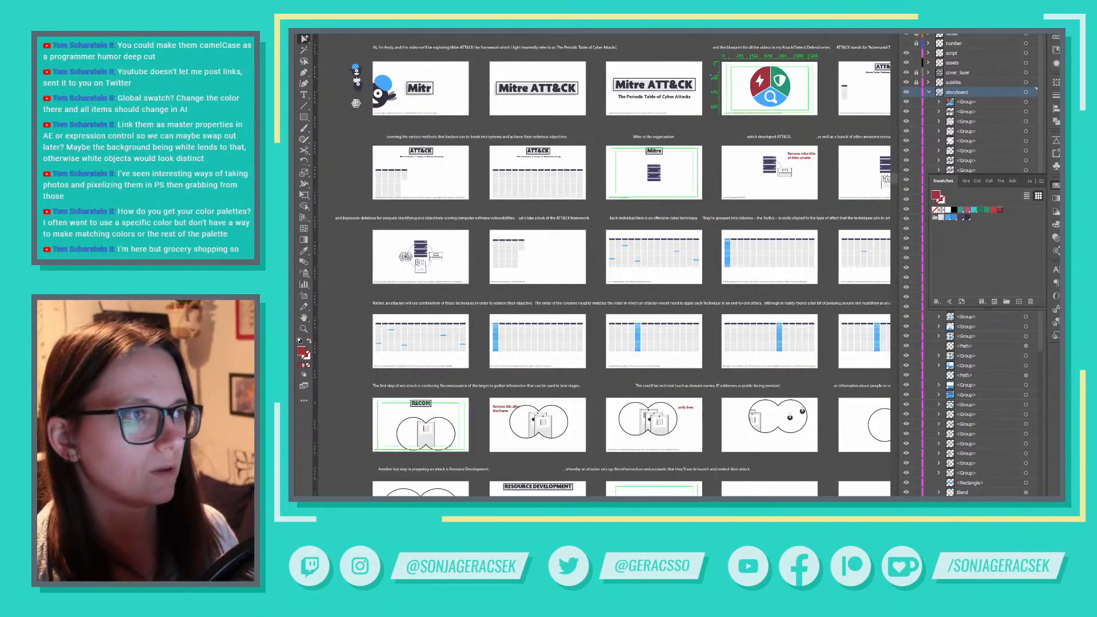
{"action": "left_click", "coordinate": [1030, 181]}
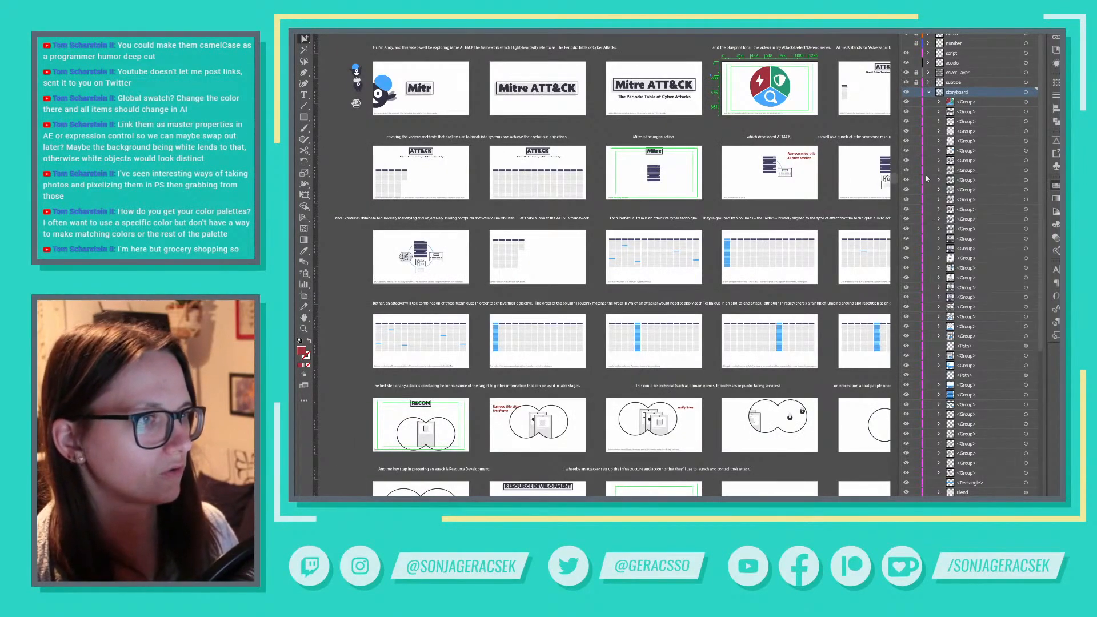
{"action": "left_click", "coordinate": [837, 137]}
{"action": "left_click_drag", "start_coordinate": [858, 234], "coordinate": [820, 0]}
{"action": "left_click_drag", "start_coordinate": [816, 37], "coordinate": [784, 34]}
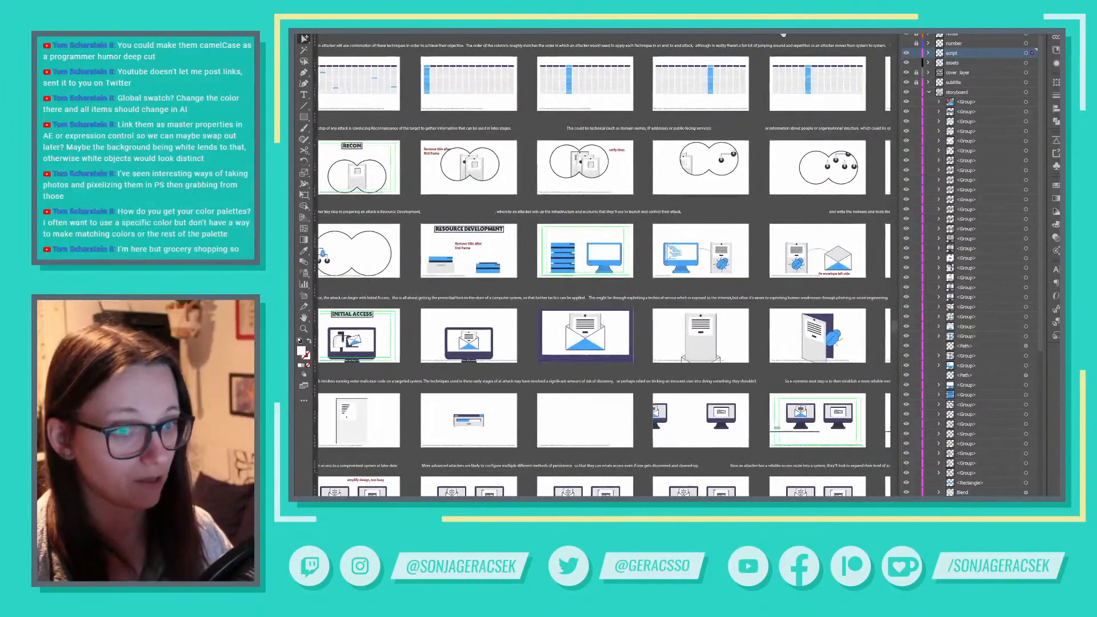
{"action": "left_click_drag", "start_coordinate": [832, 423], "coordinate": [763, 262]}
{"action": "left_click_drag", "start_coordinate": [849, 321], "coordinate": [771, 381]}
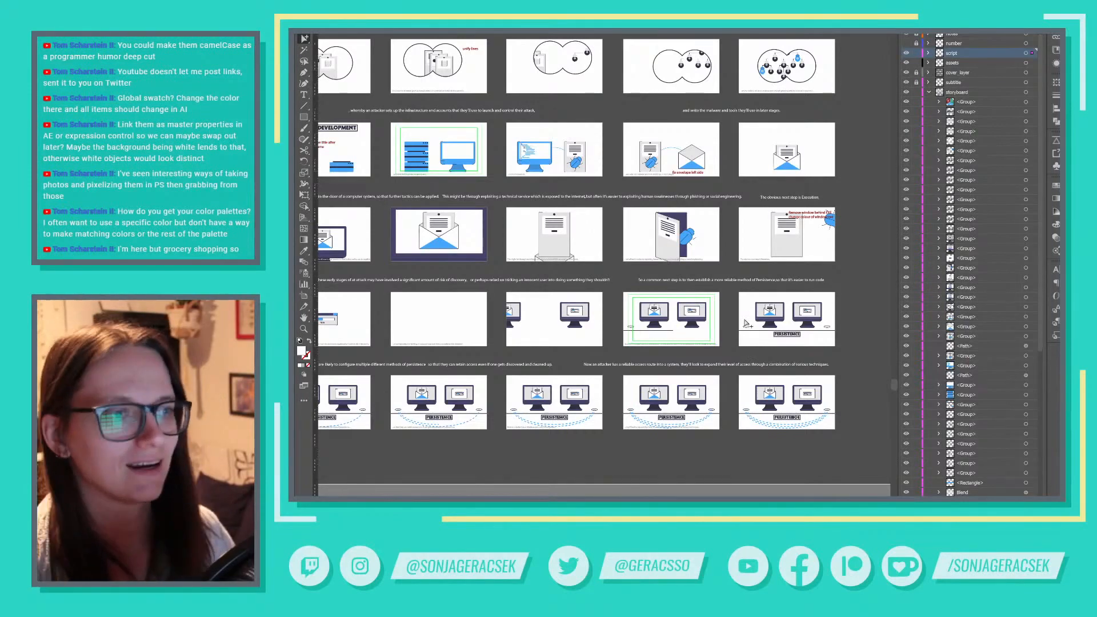
{"action": "left_click_drag", "start_coordinate": [673, 152], "coordinate": [677, 187]}
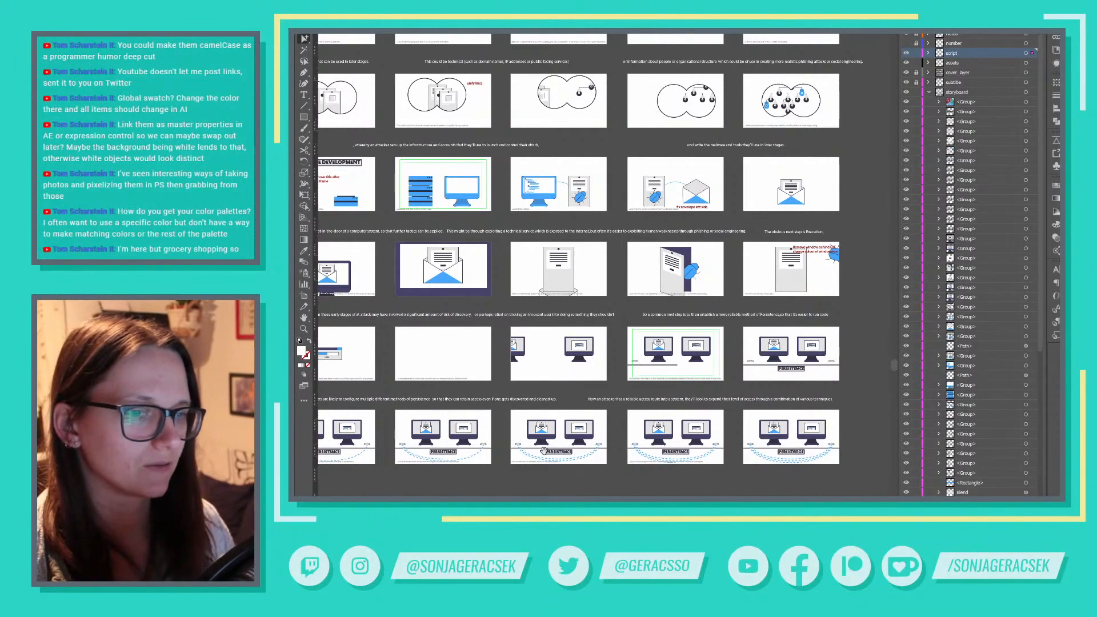
Review the storyboard from the Persistence rows back up to the Mitre ATT&CK title frames, and check the other open storyboard document
{"action": "left_click_drag", "start_coordinate": [543, 451], "coordinate": [714, 431]}
{"action": "left_click_drag", "start_coordinate": [785, 372], "coordinate": [653, 398]}
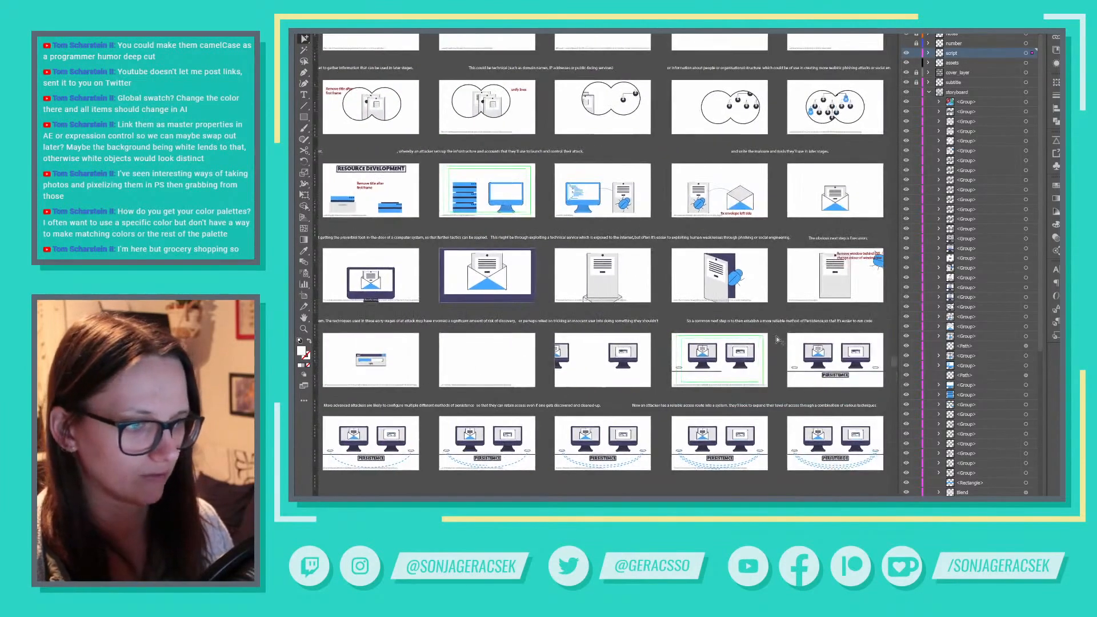
{"action": "scroll", "coordinate": [771, 364], "scroll_direction": "up", "scroll_amount": 3}
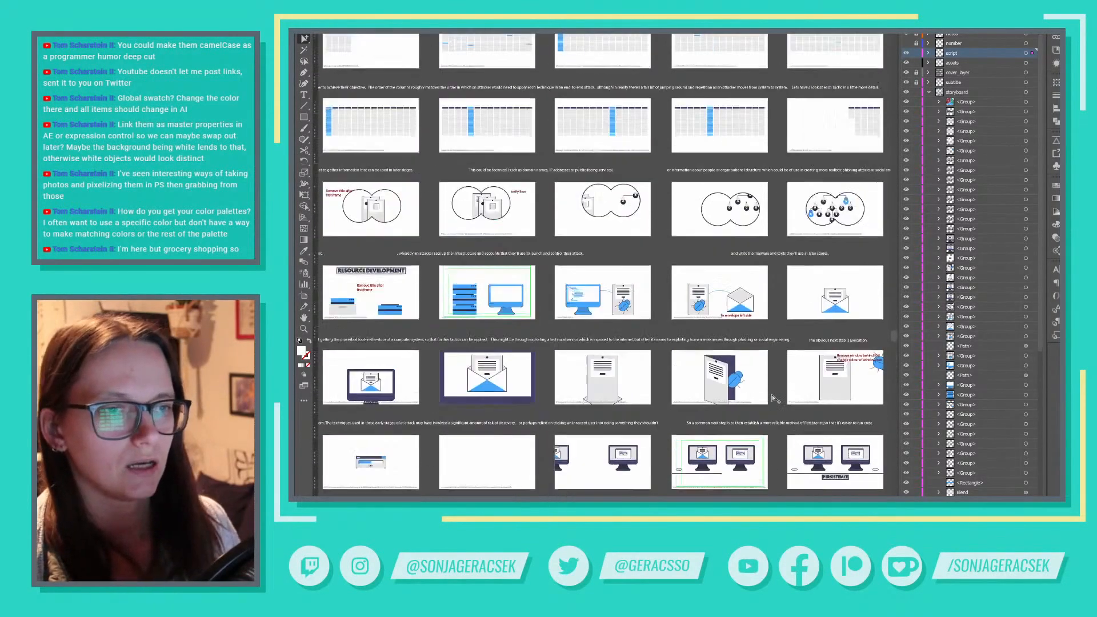
{"action": "scroll", "coordinate": [712, 290], "scroll_direction": "up", "scroll_amount": 6}
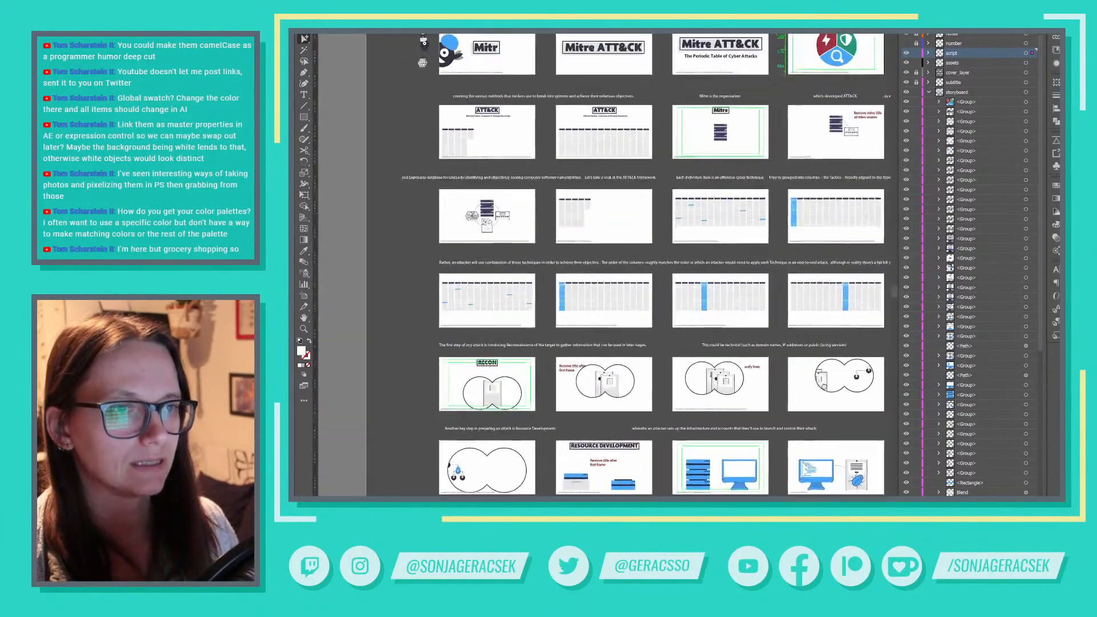
{"action": "left_click_drag", "start_coordinate": [712, 290], "coordinate": [535, 244]}
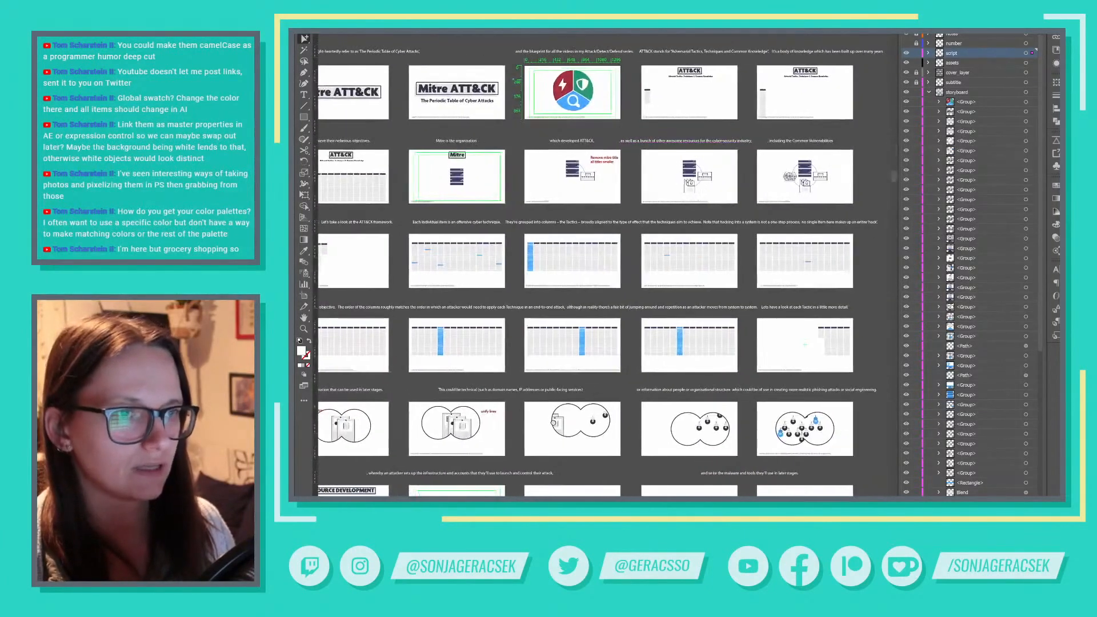
{"action": "left_click_drag", "start_coordinate": [553, 422], "coordinate": [640, 452]}
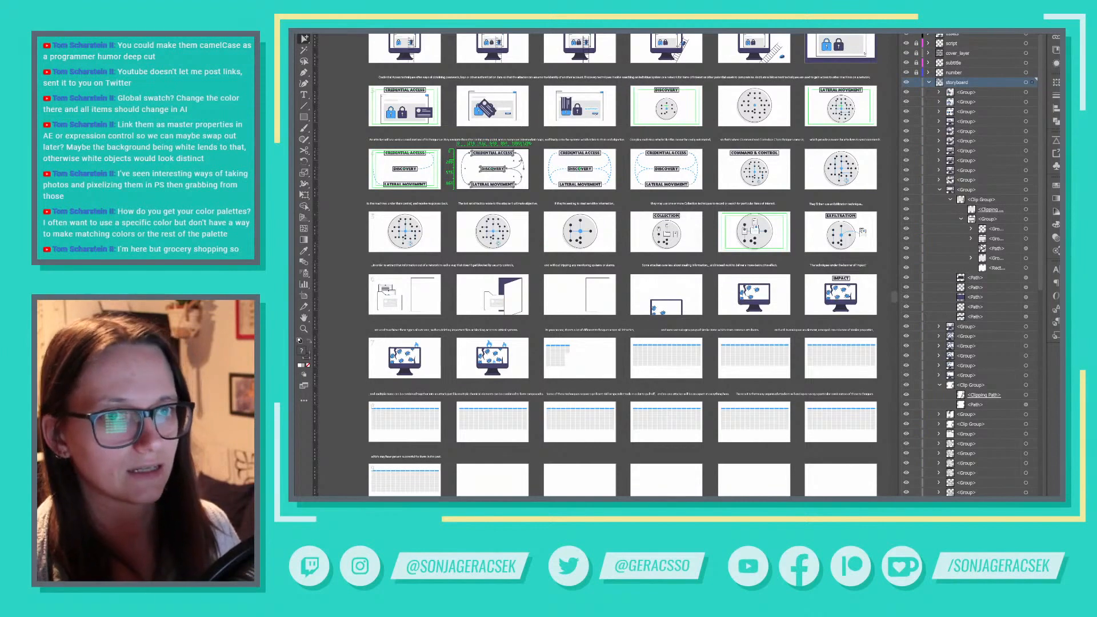
{"action": "key", "text": "ctrl+Tab"}
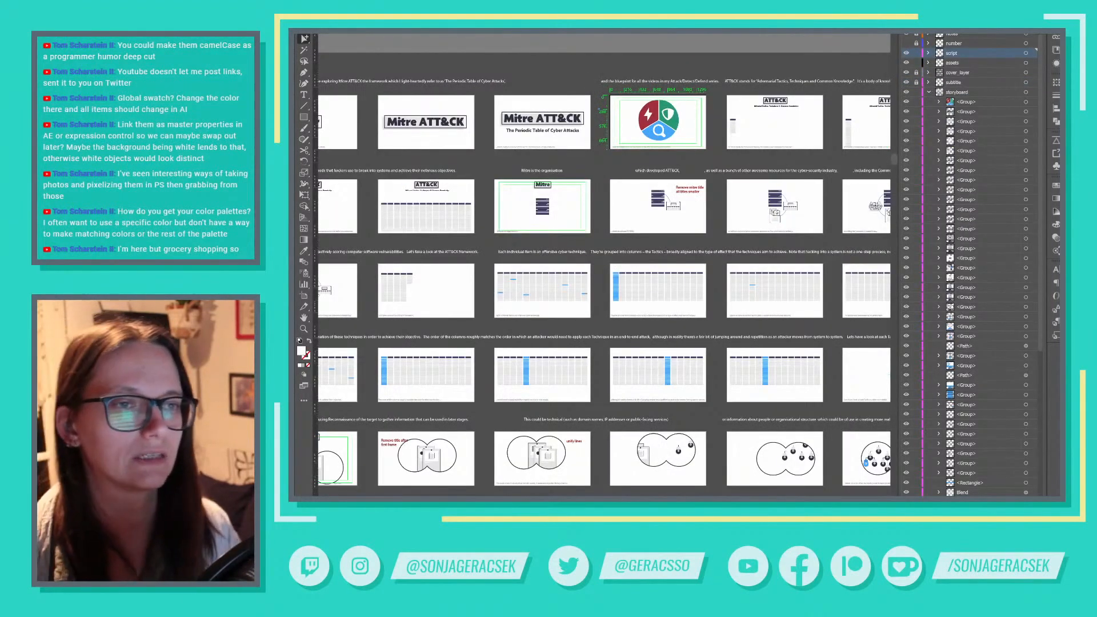